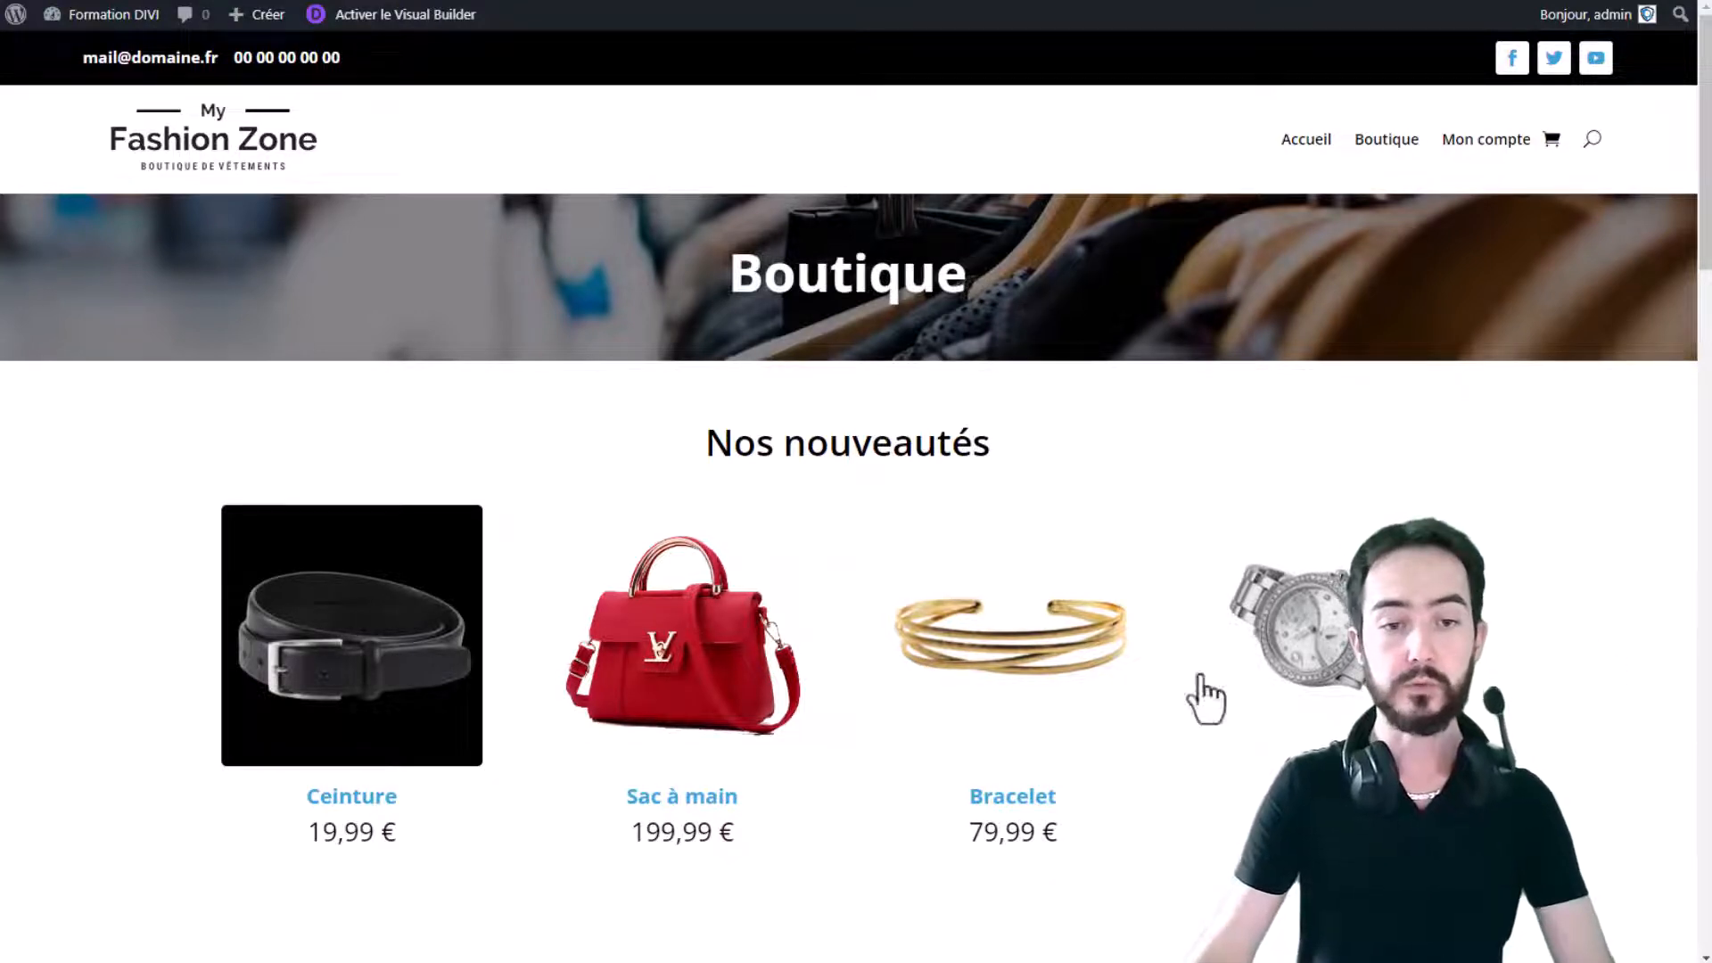
Open the Sac à main product page and examine its default layout, from the product details down to the similar products
click(714, 612)
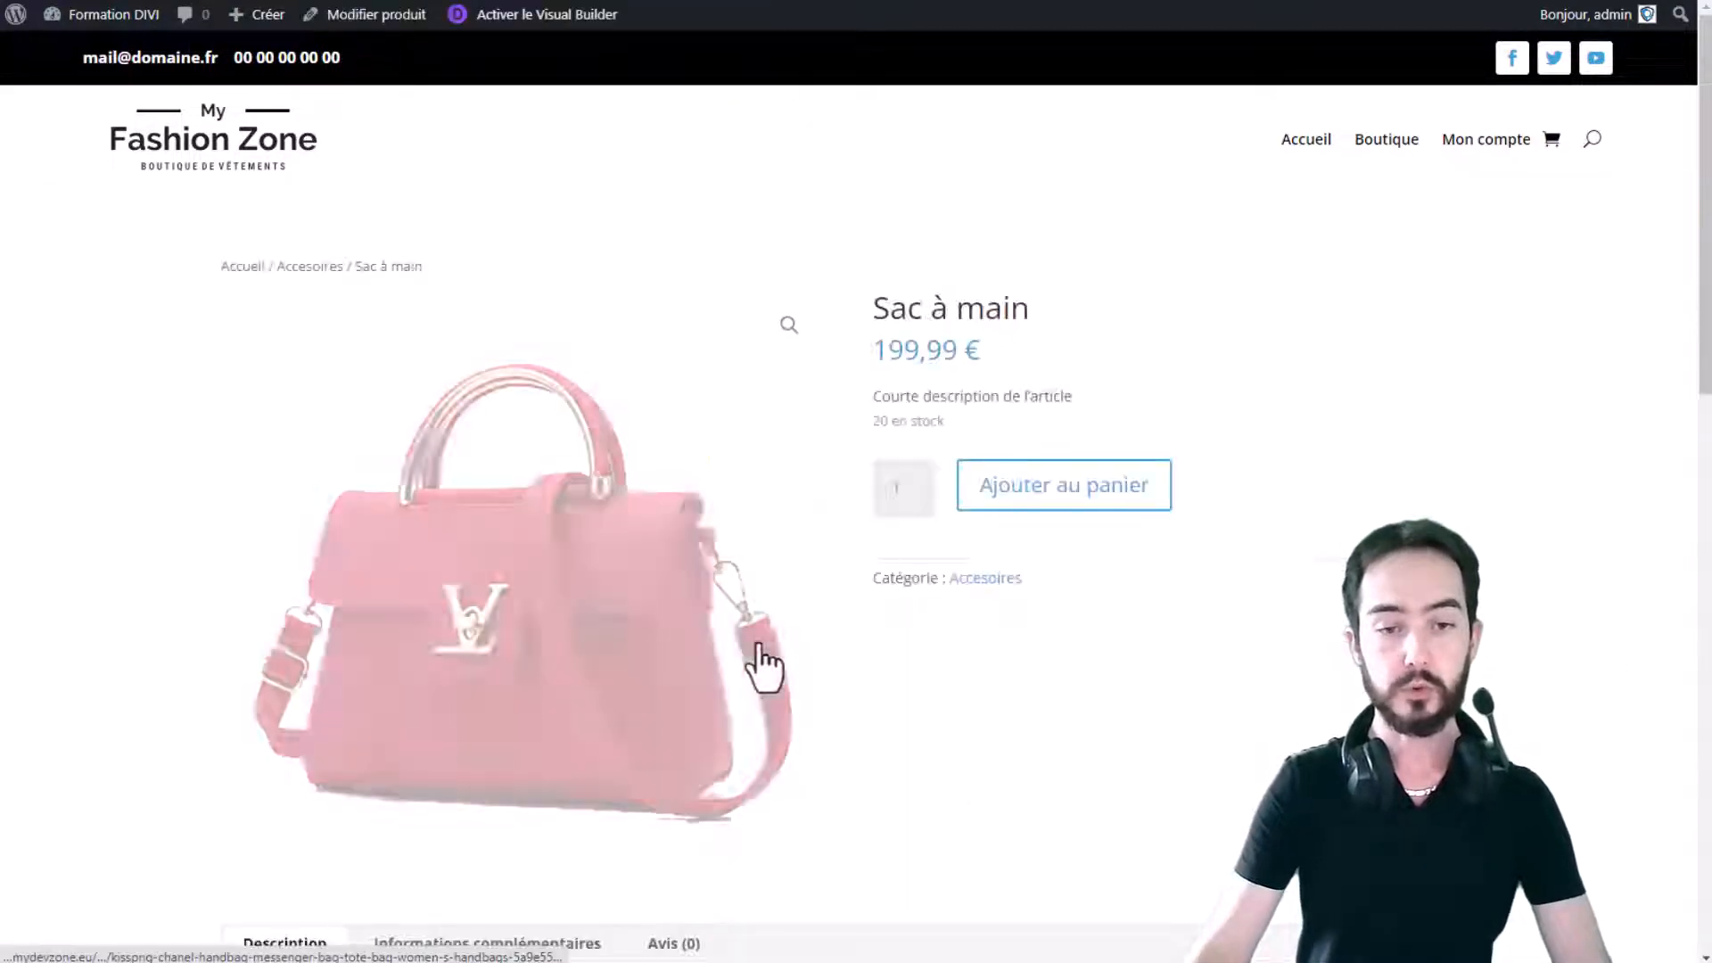
scroll(1082, 604, down, 3)
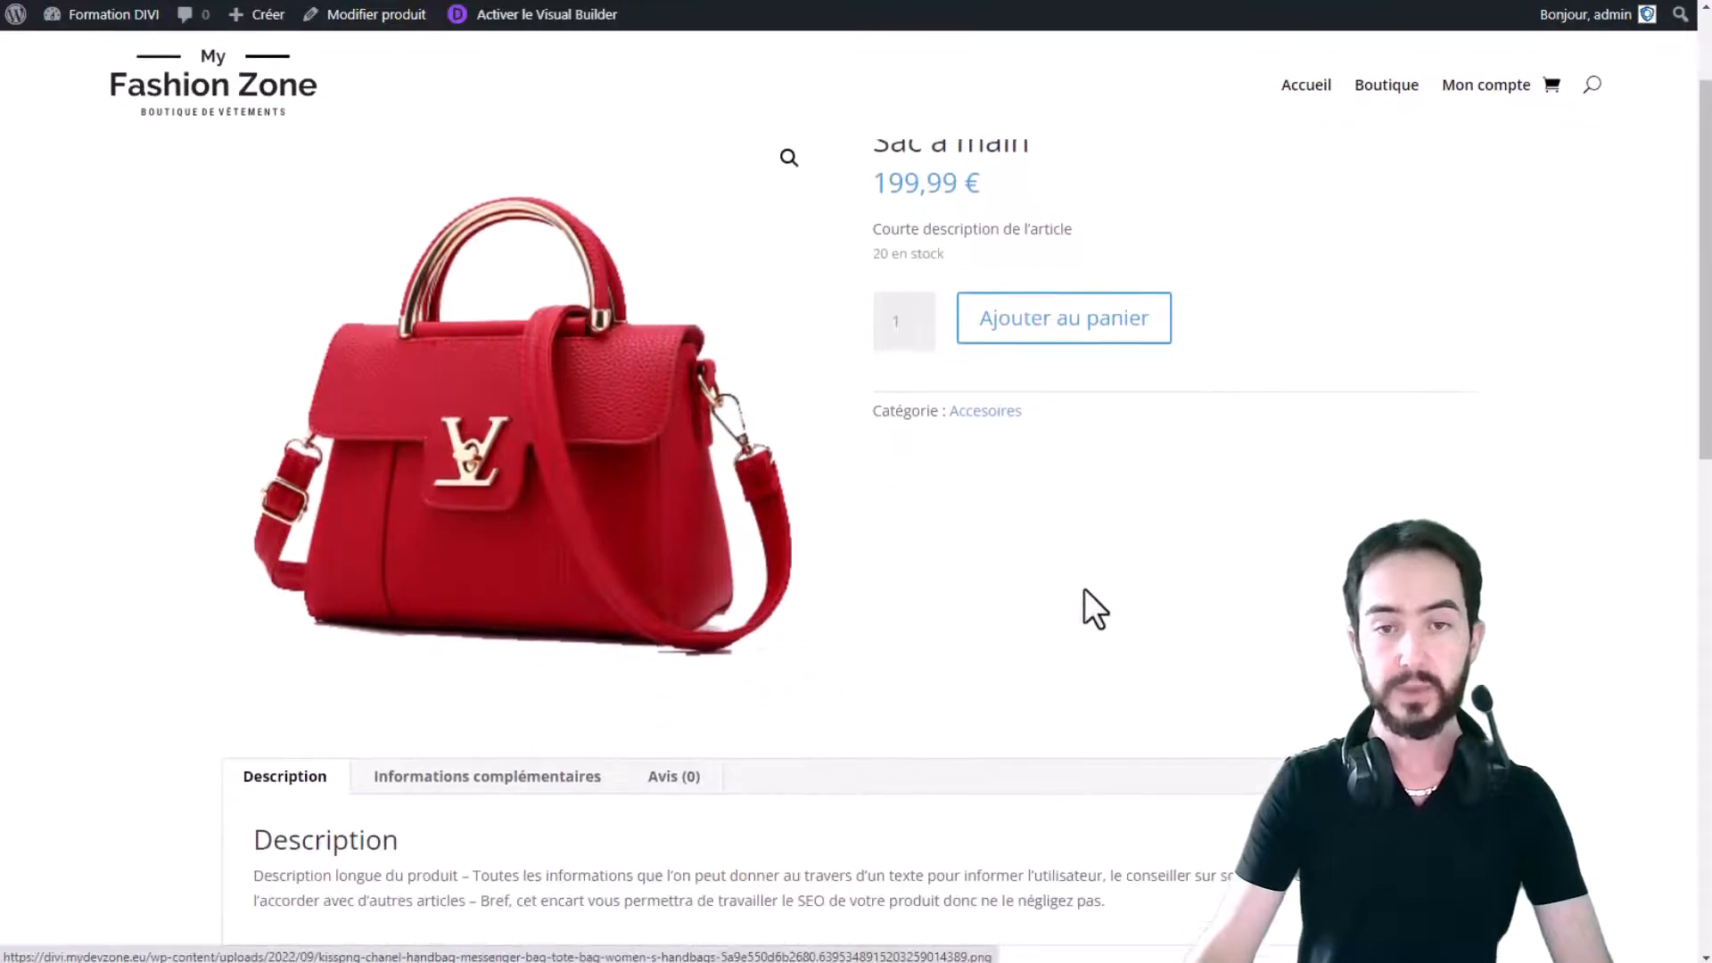
scroll(1111, 637, down, 4)
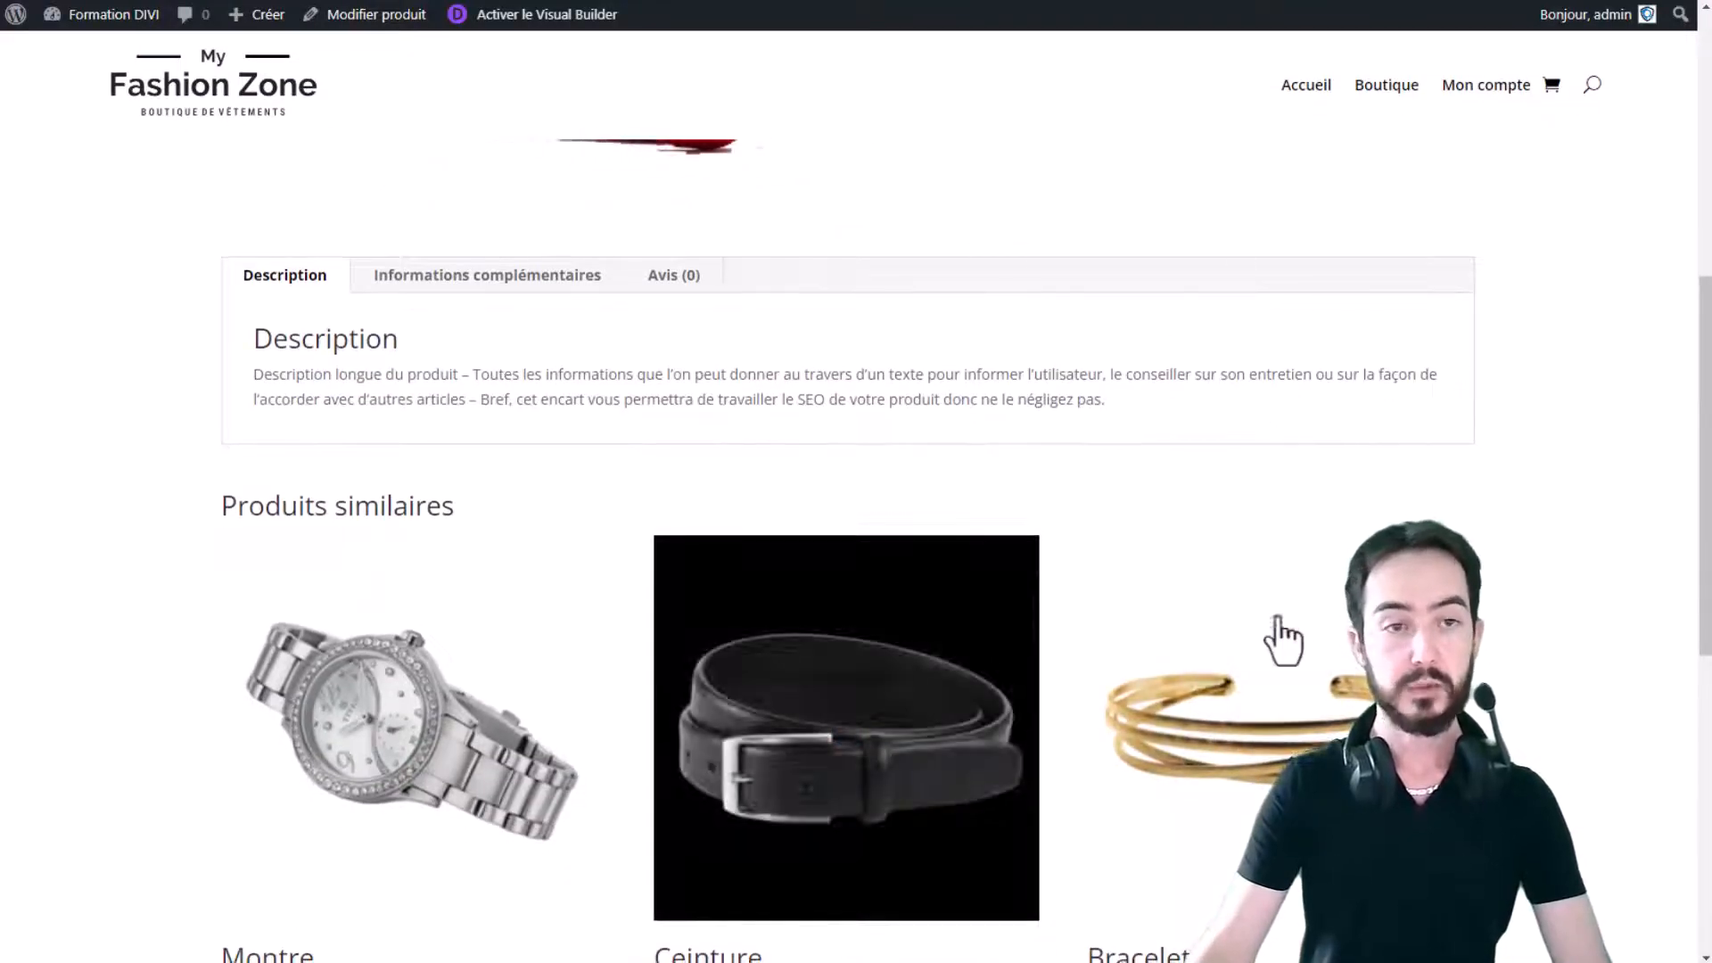
scroll(623, 429, down, 4)
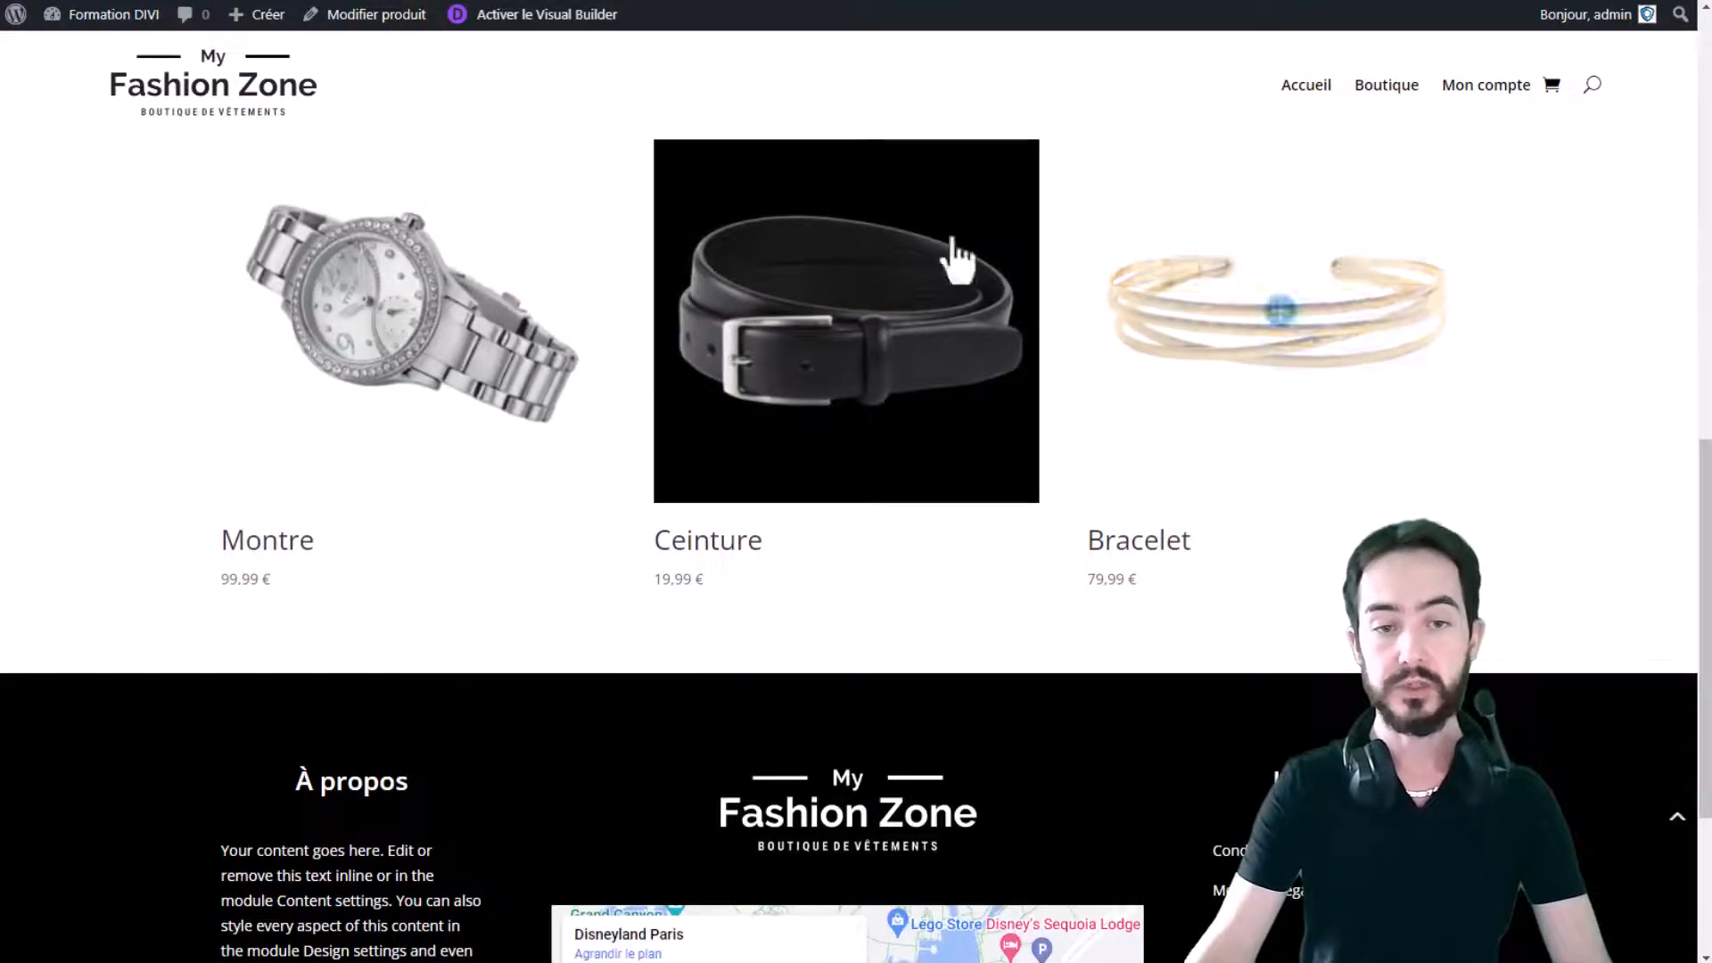
scroll(1013, 741, up, 11)
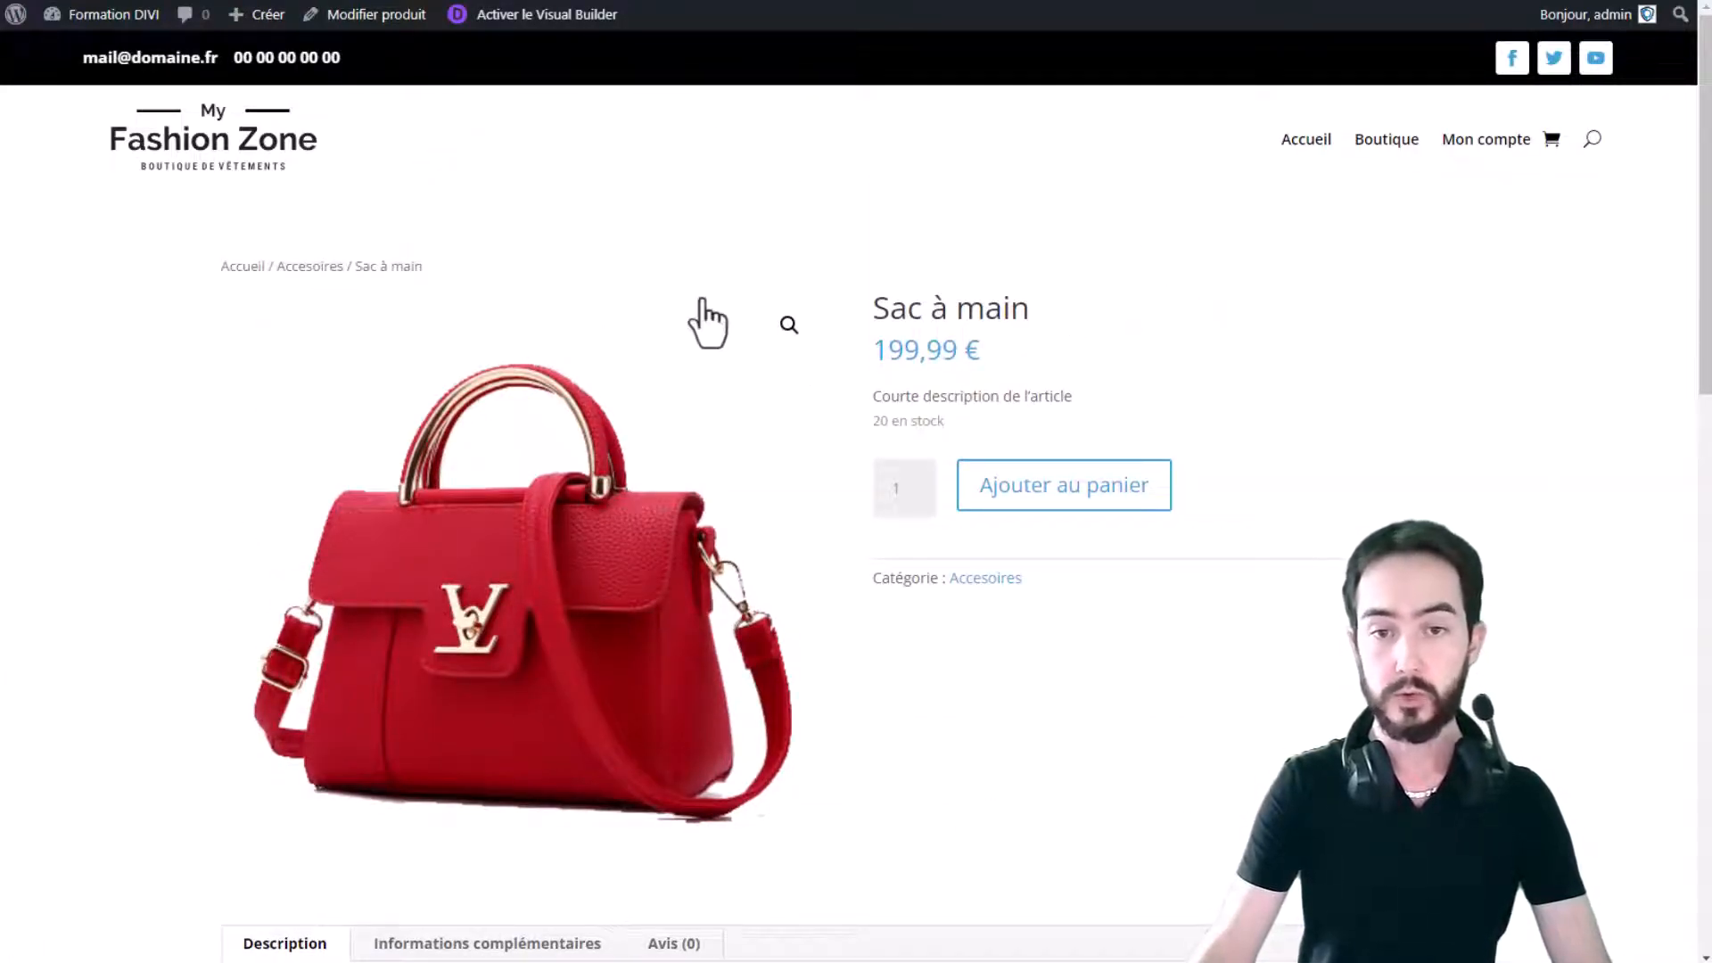
scroll(500, 680, down, 2)
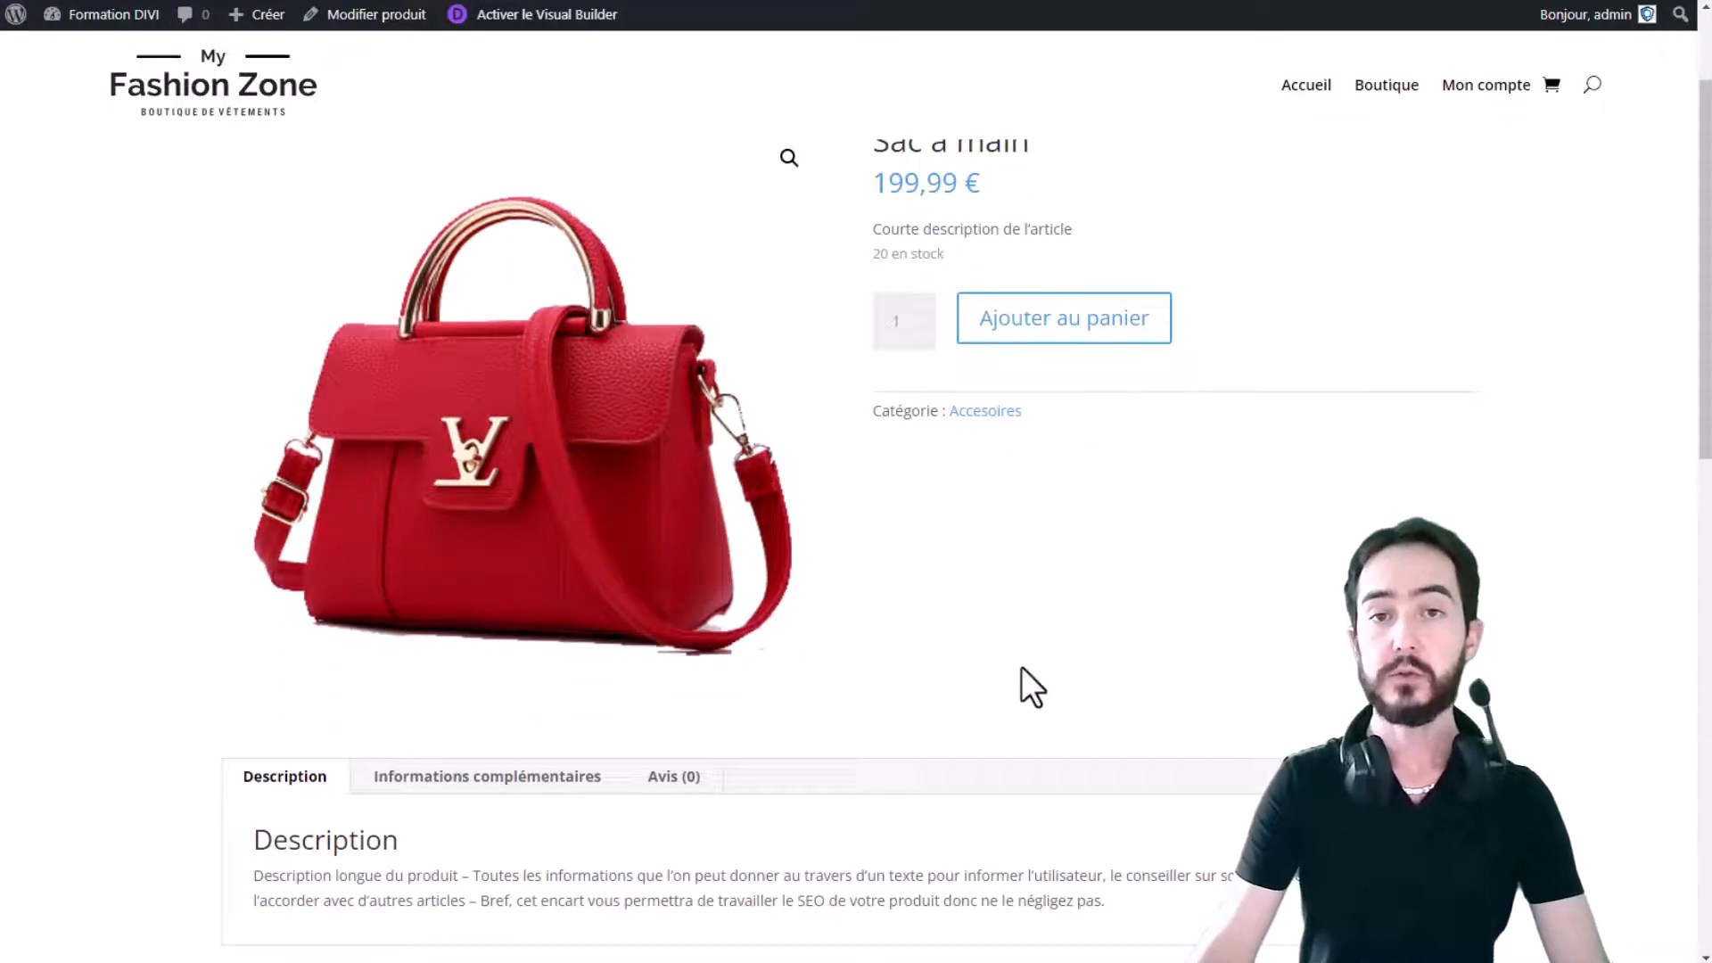
scroll(1003, 647, up, 1)
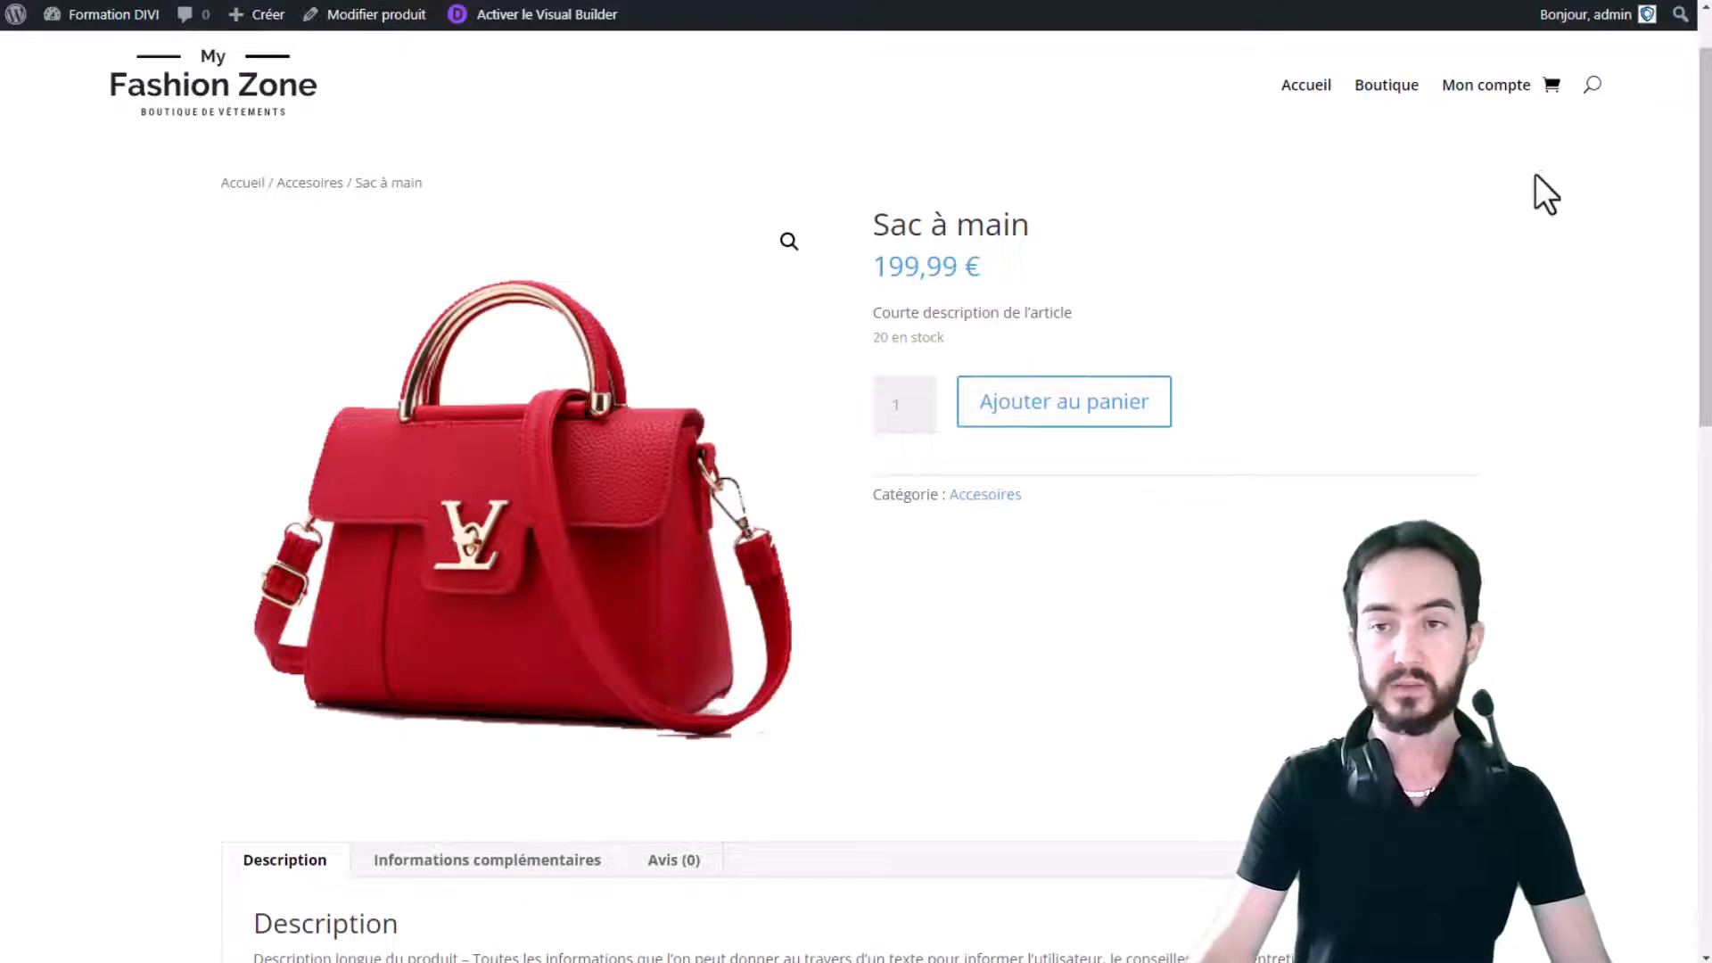
Add the Sac à main to the cart and reopen its product page from the Boutique page
click(1093, 436)
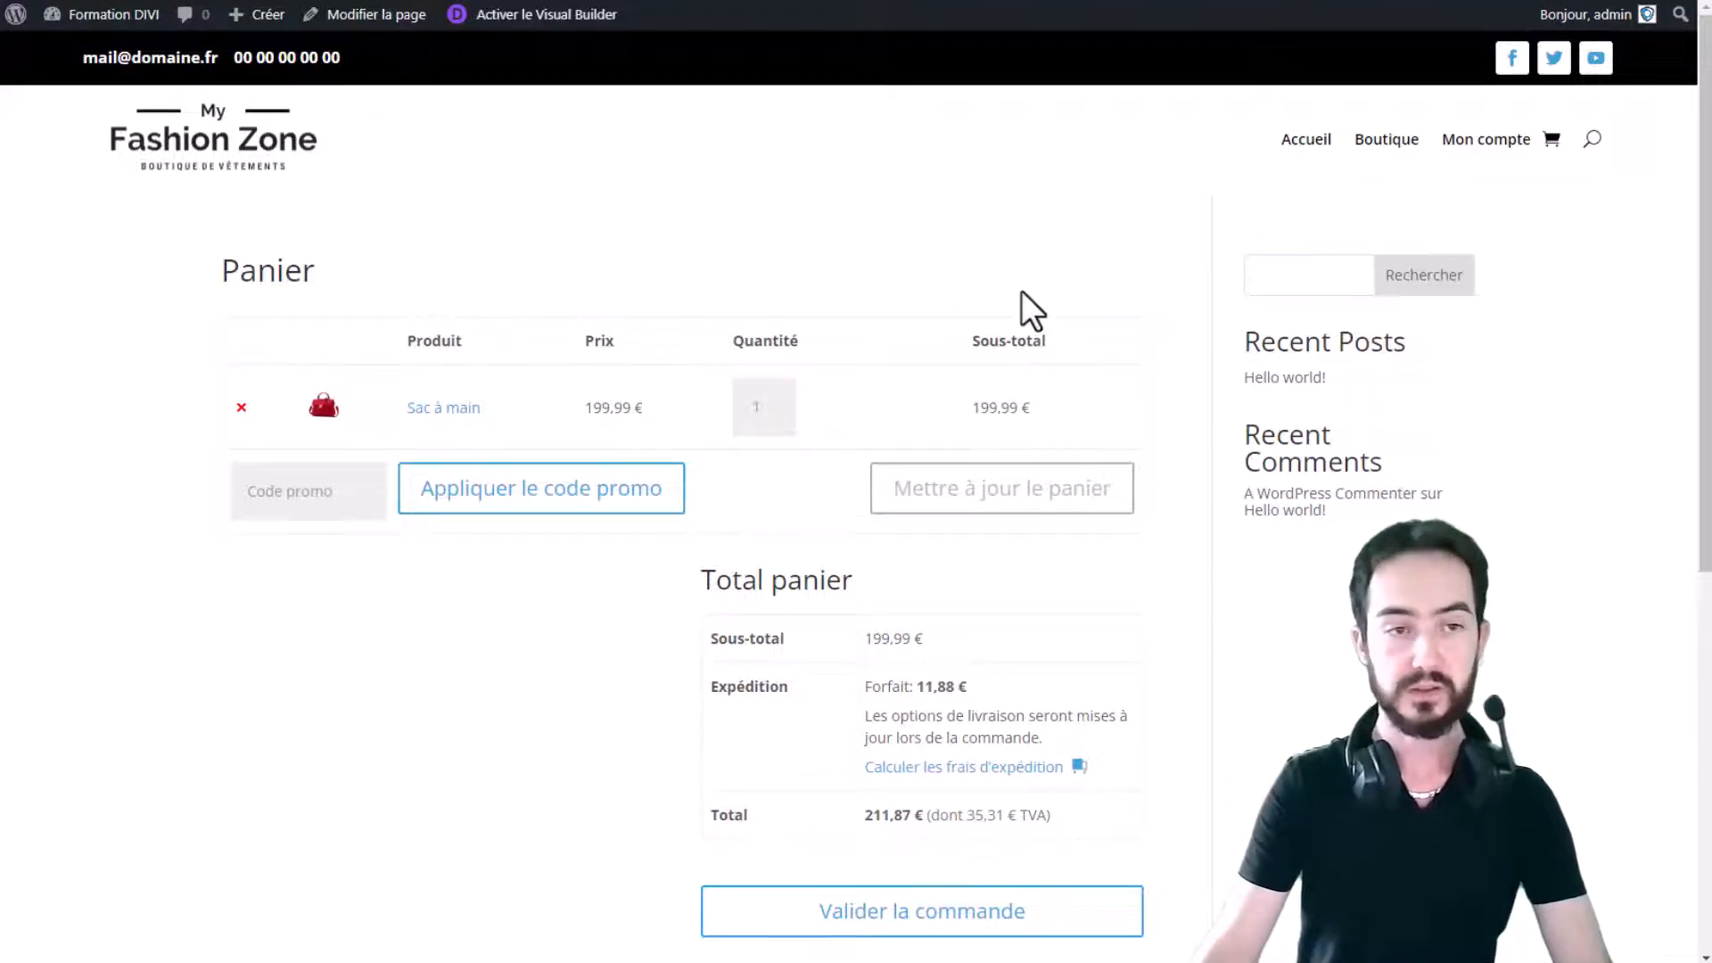
click(1388, 145)
scroll(767, 491, down, 2)
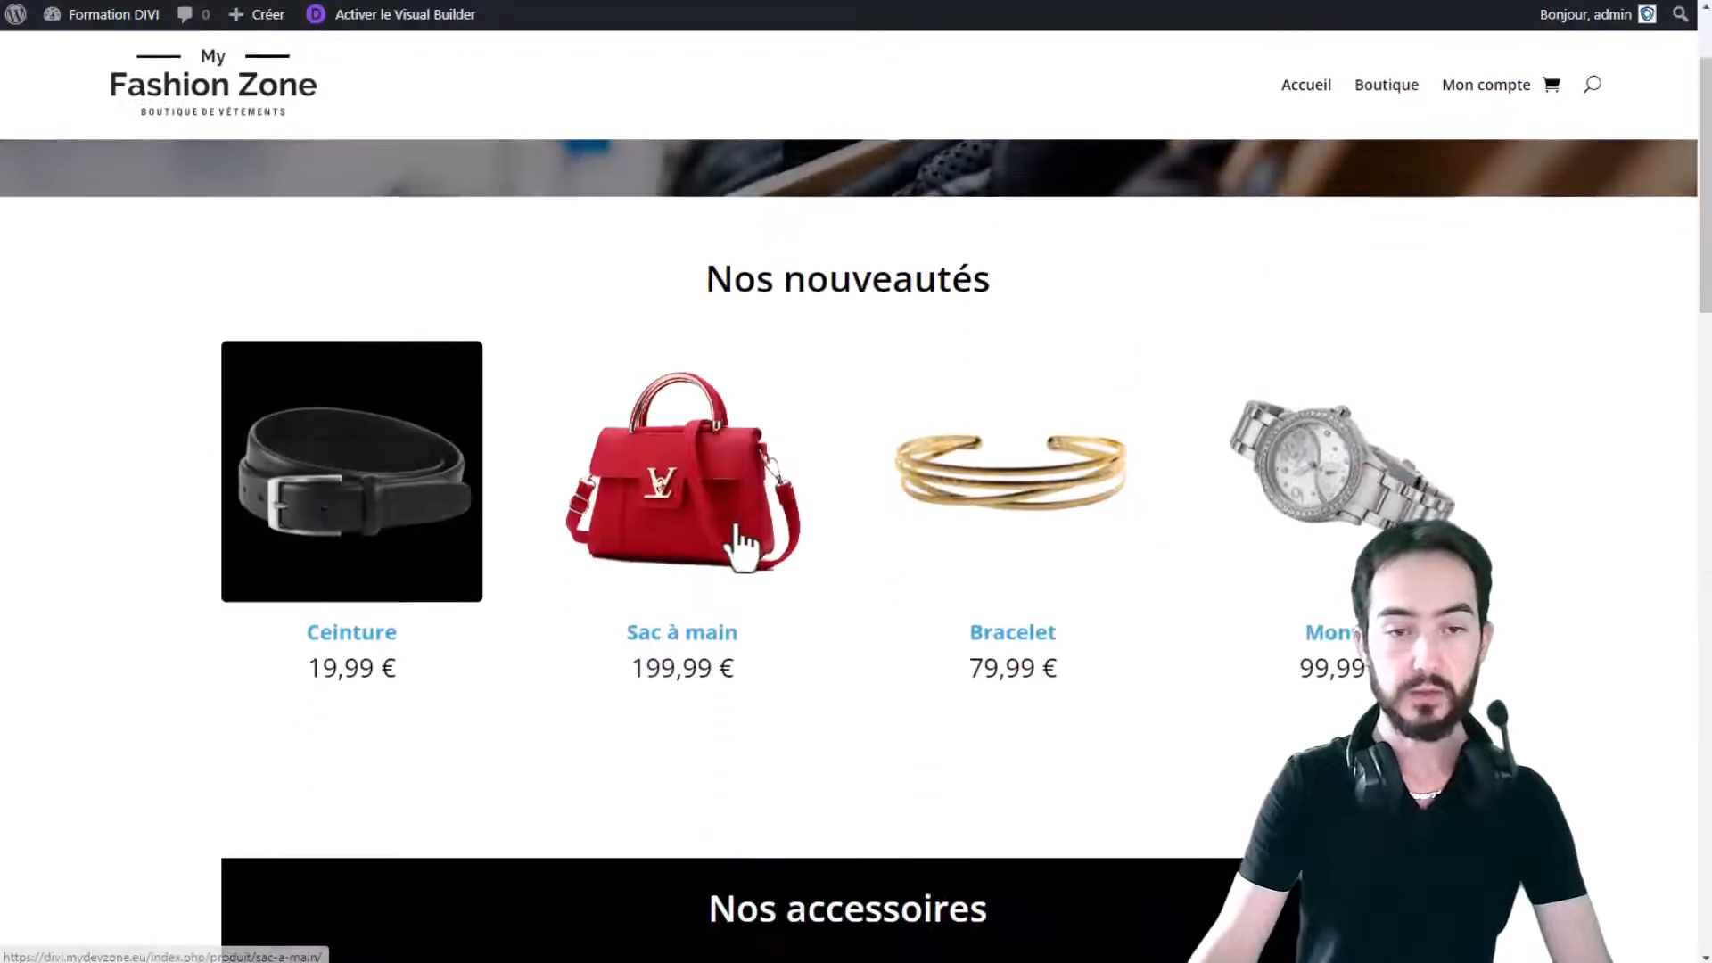
click(737, 533)
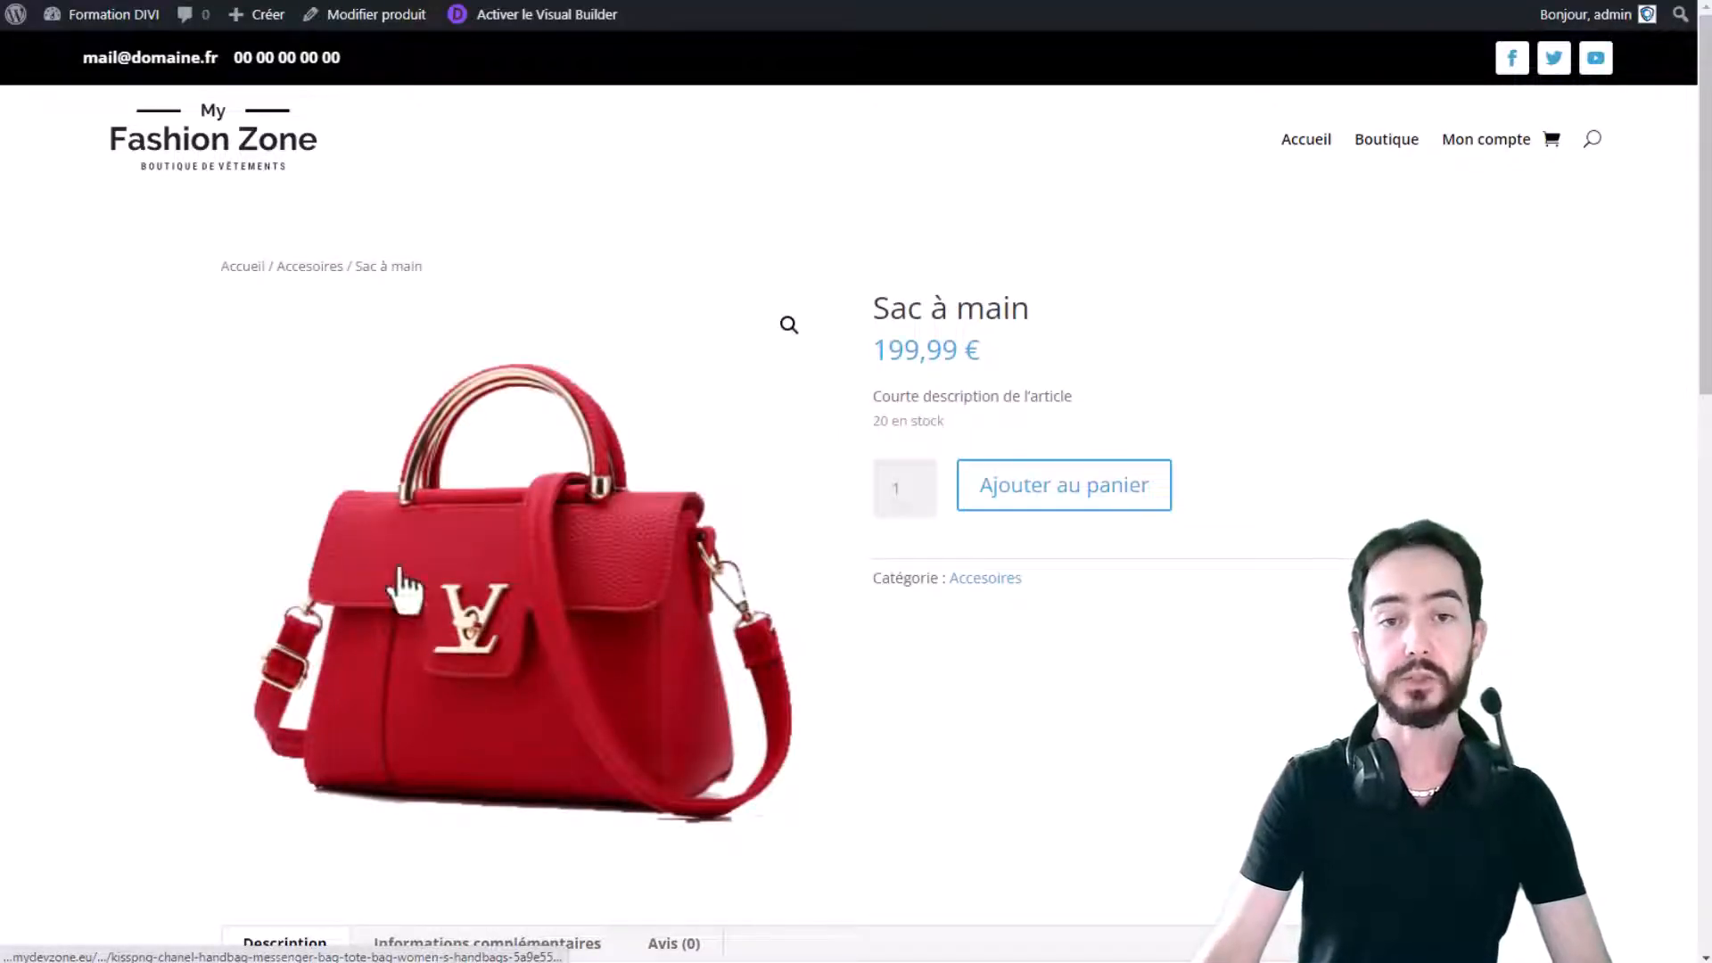
Go to the WordPress dashboard and open the Divi Theme Builder
click(109, 23)
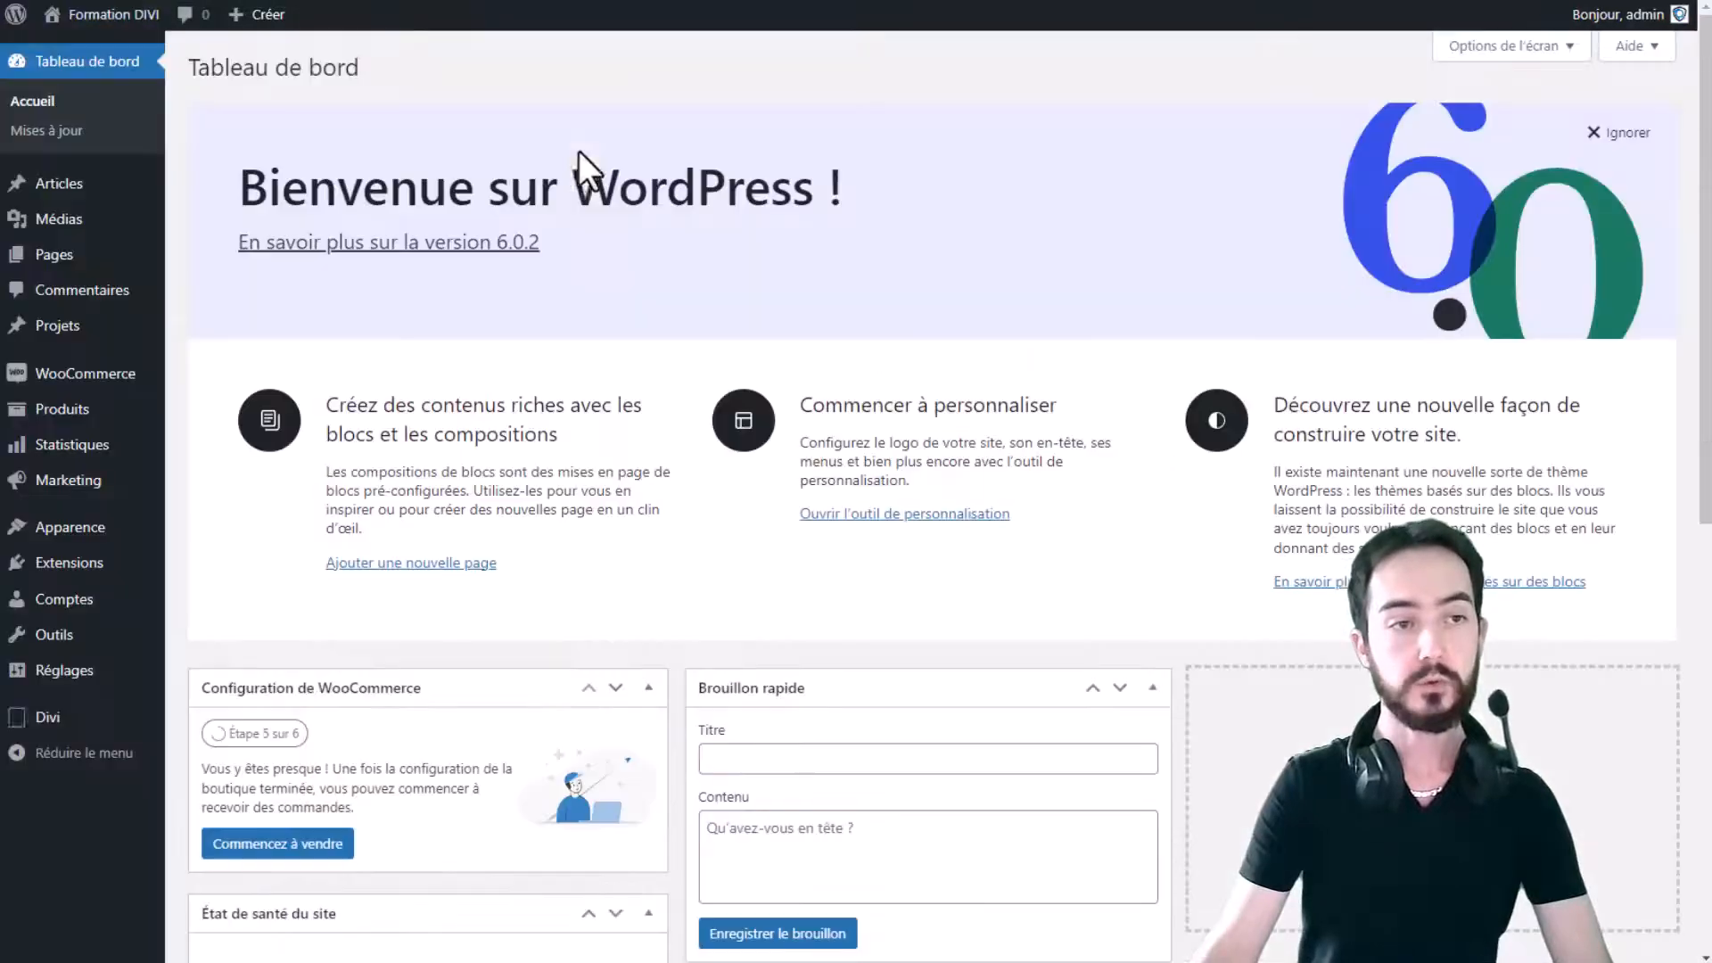
mouse_move(100, 453)
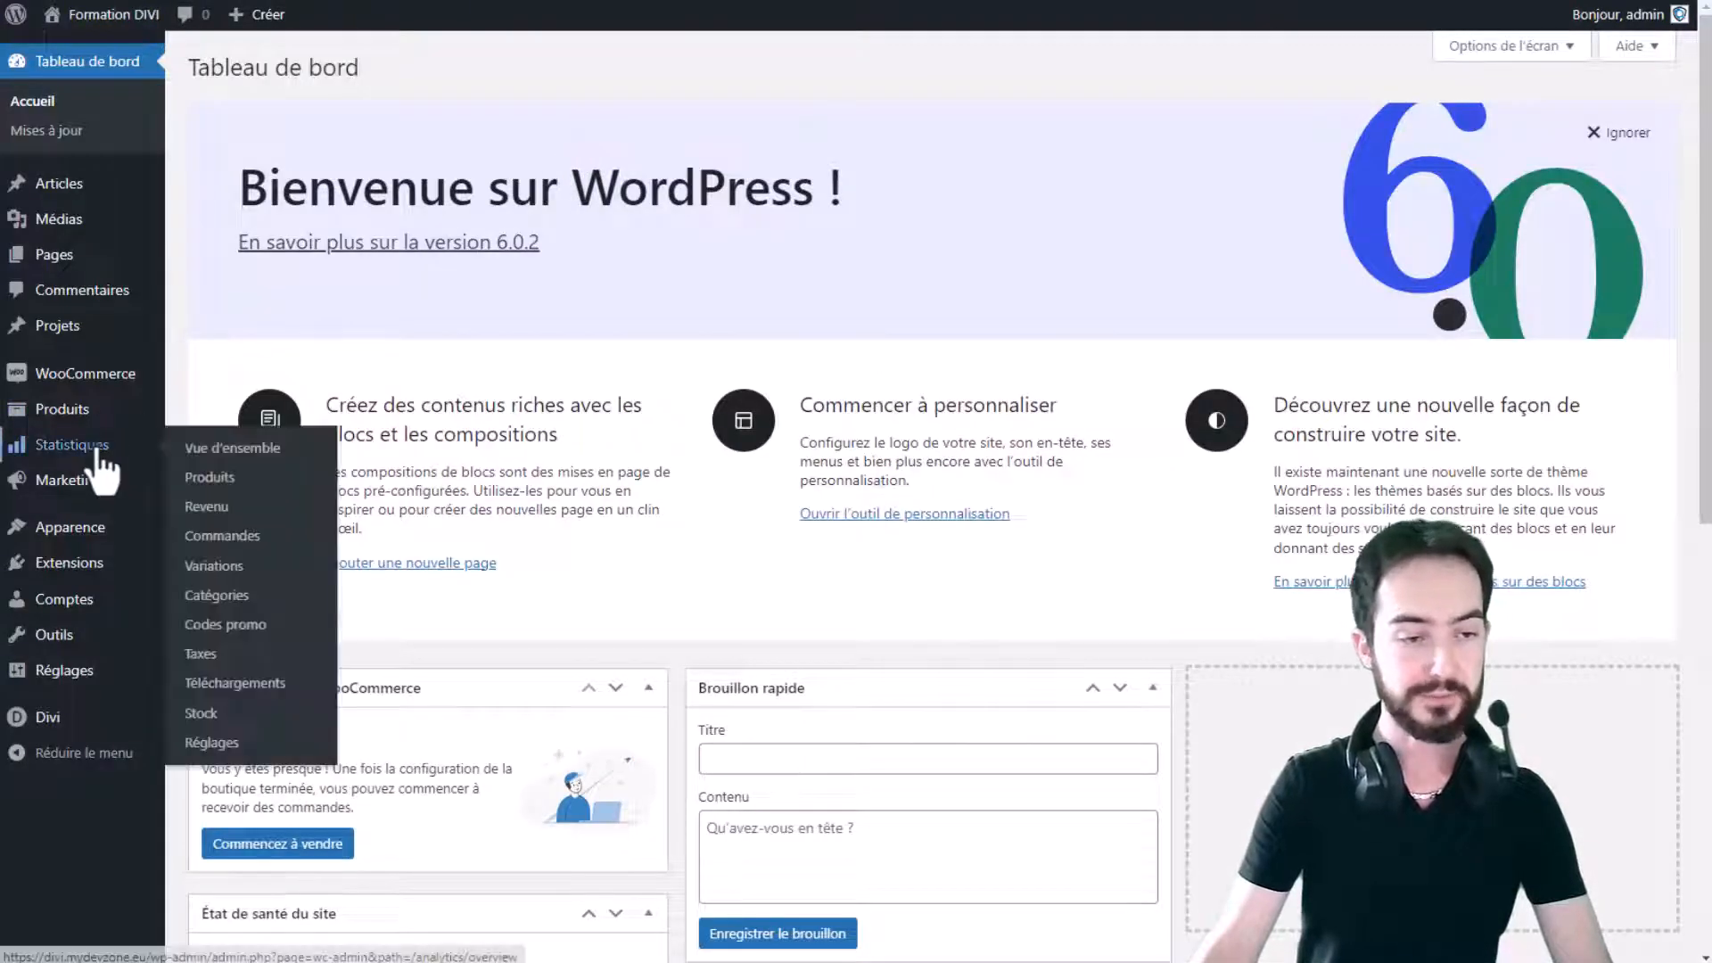
scroll(79, 794, down, 1)
mouse_move(101, 580)
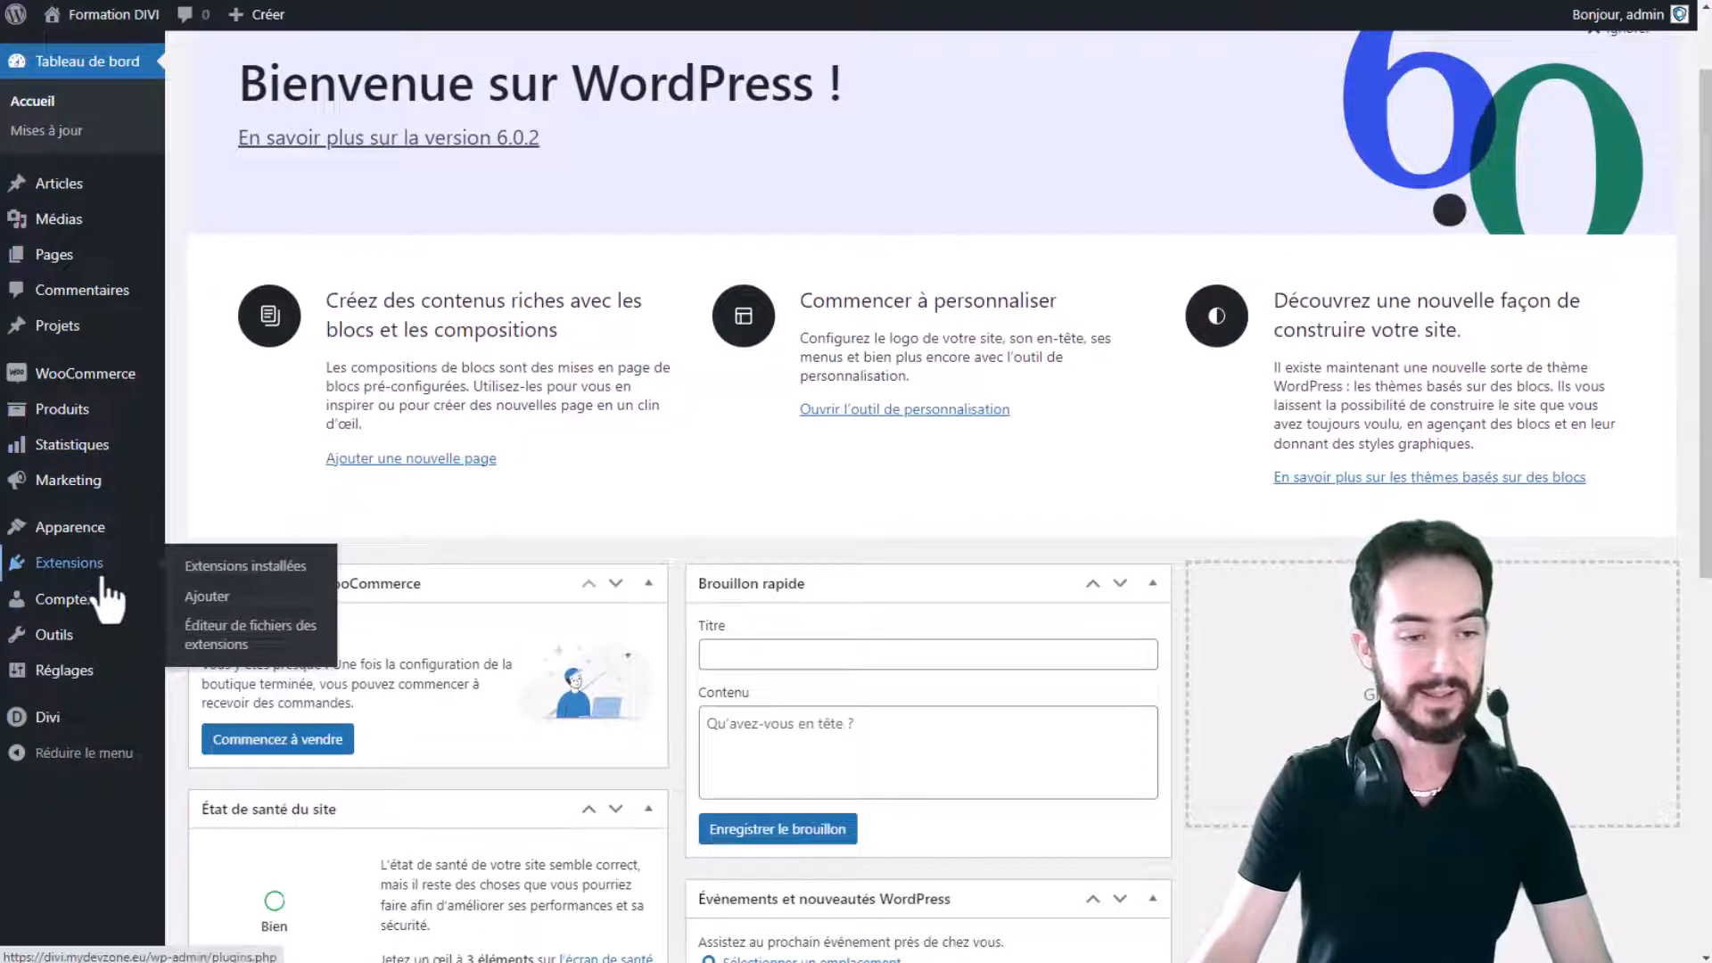
mouse_move(49, 717)
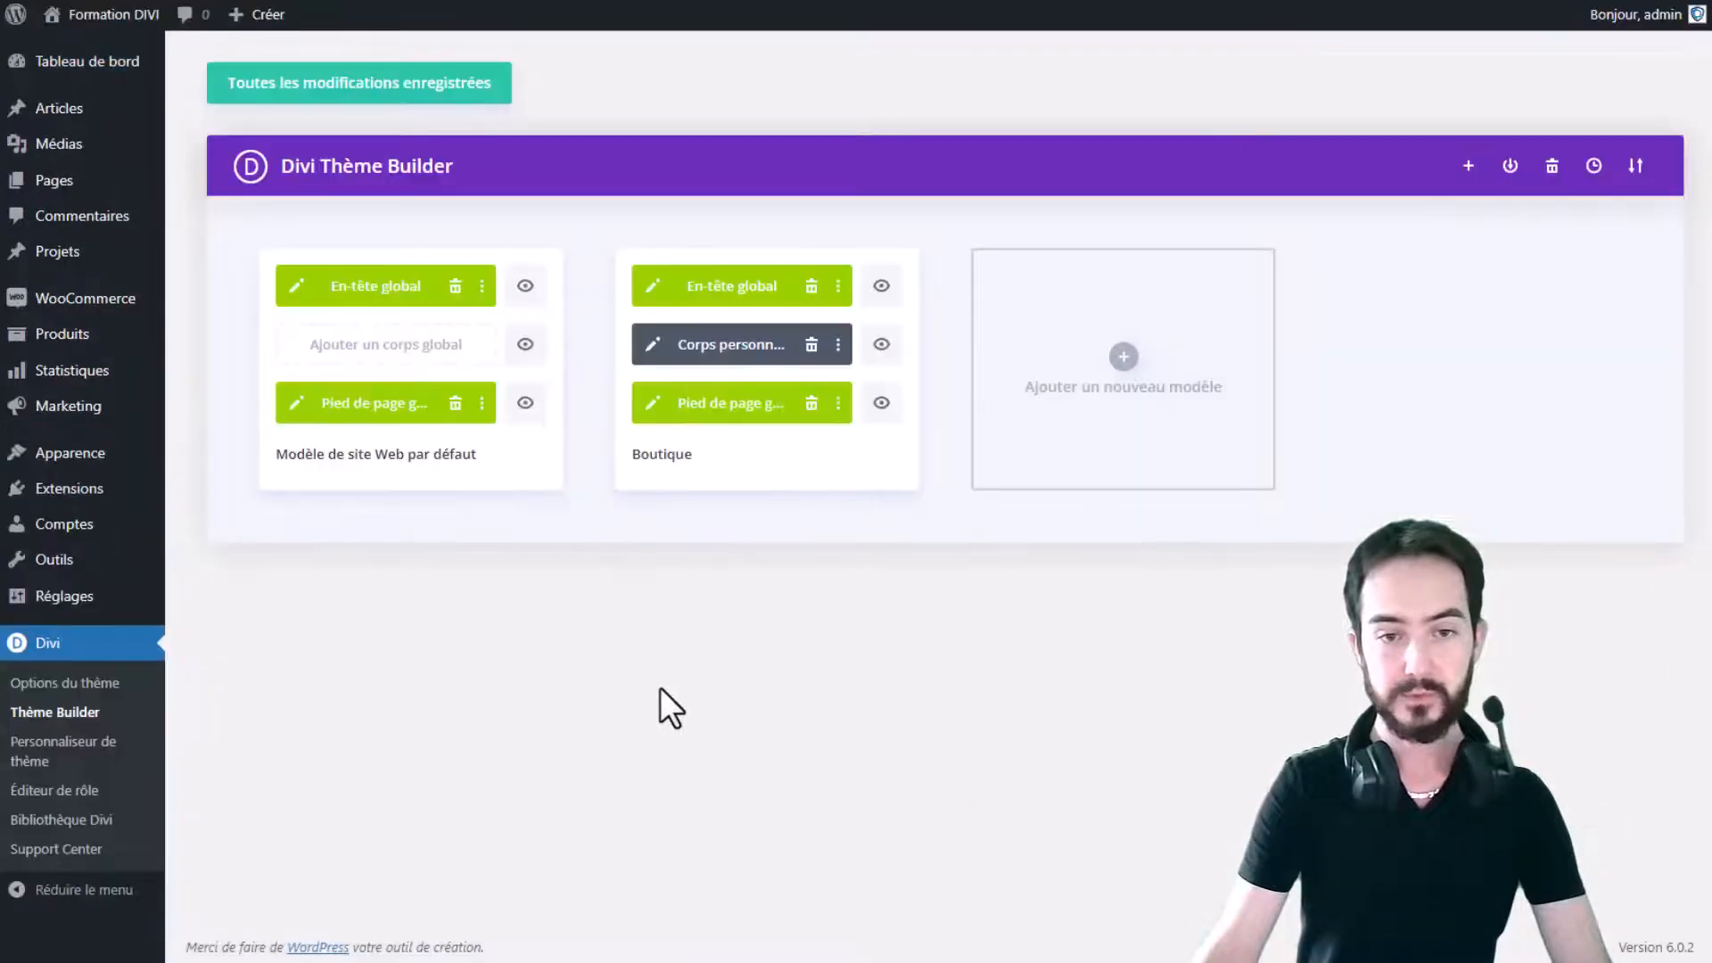
Start a new template and review the product assignment options by category, tag and attribute
click(1149, 380)
click(1151, 364)
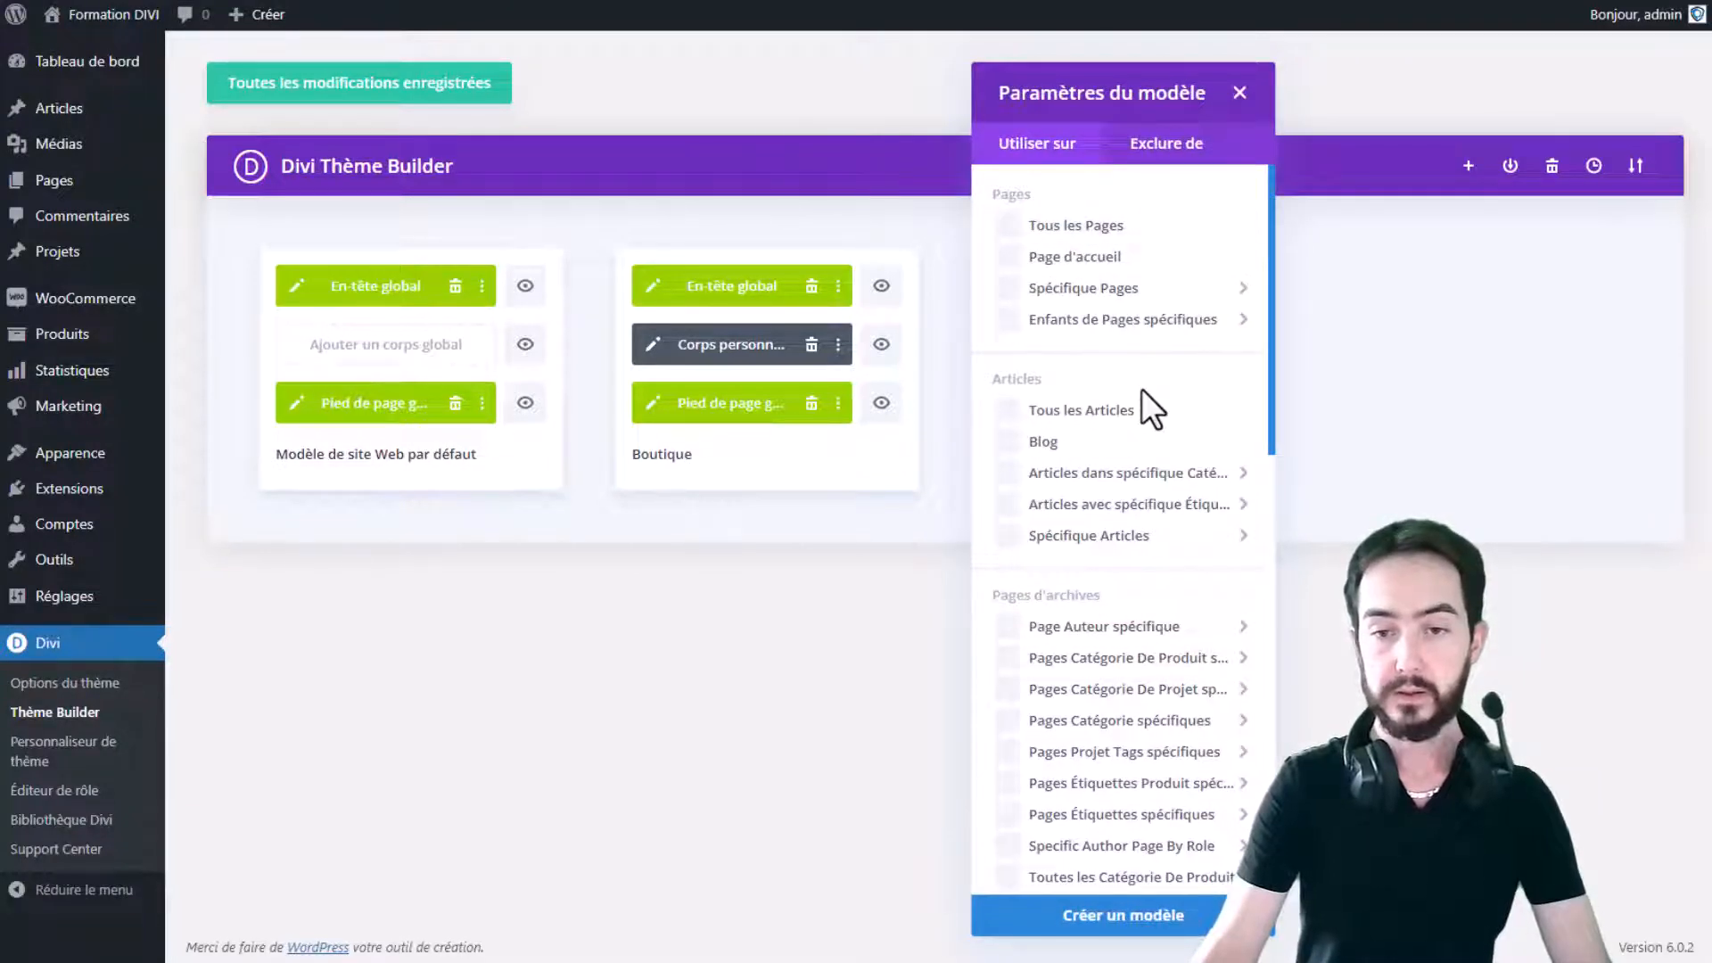
scroll(1141, 389, down, 5)
scroll(1156, 406, down, 6)
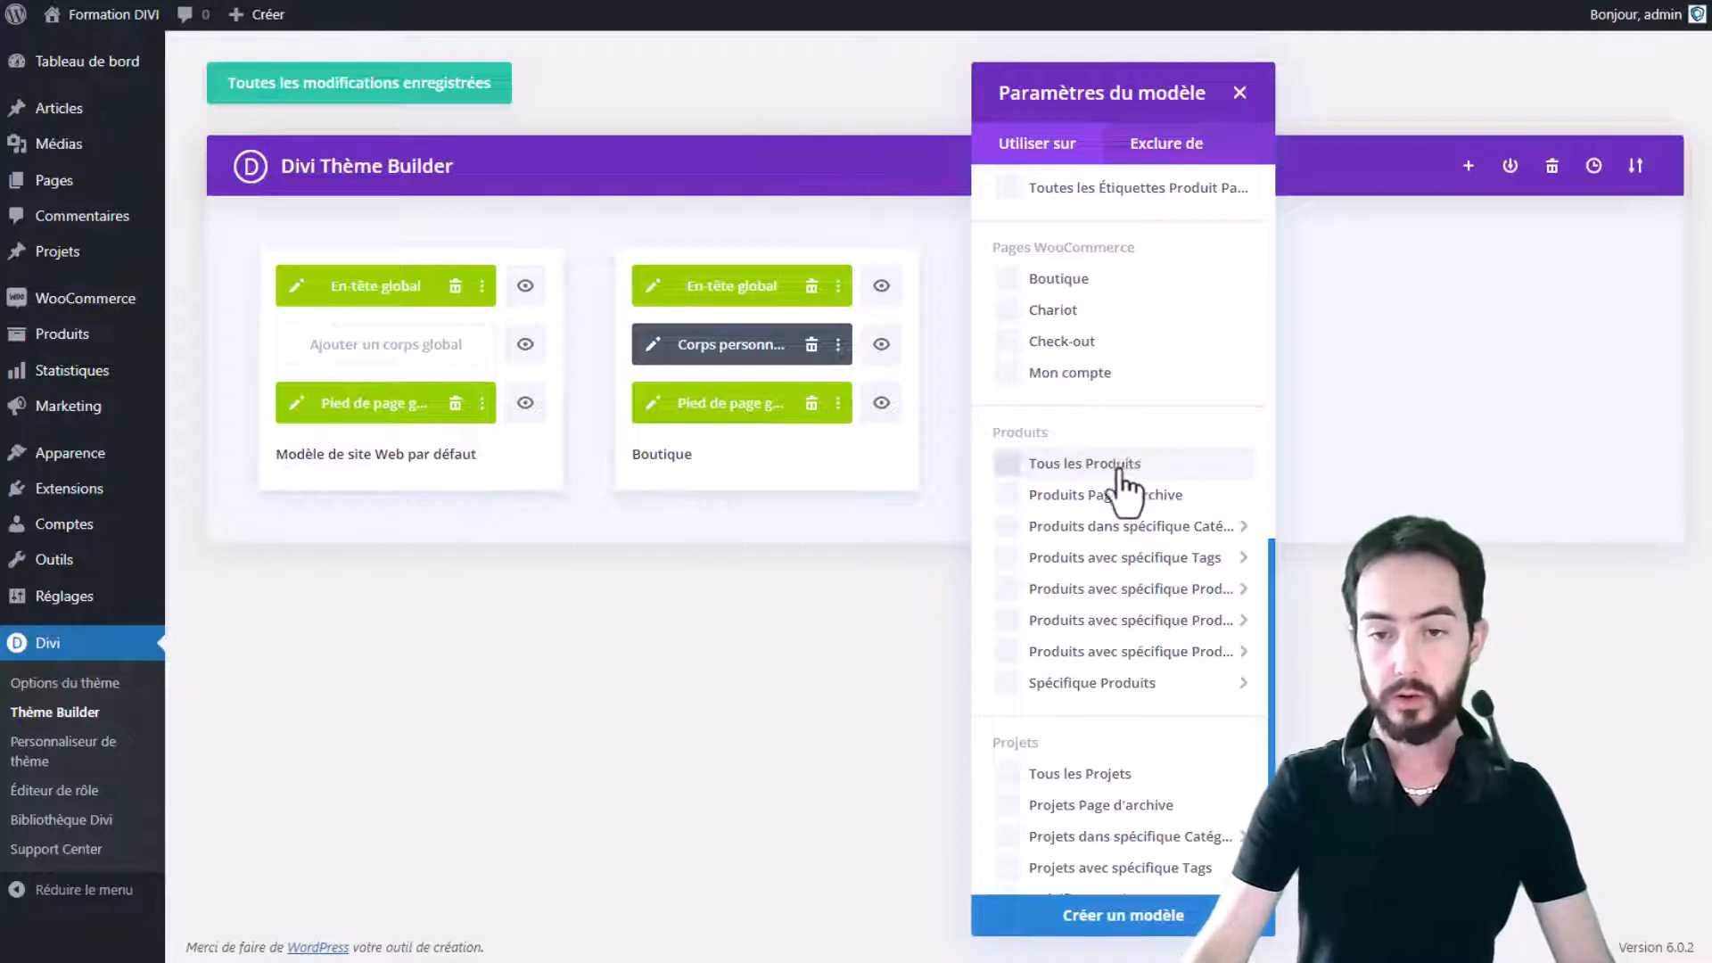
mouse_move(1062, 535)
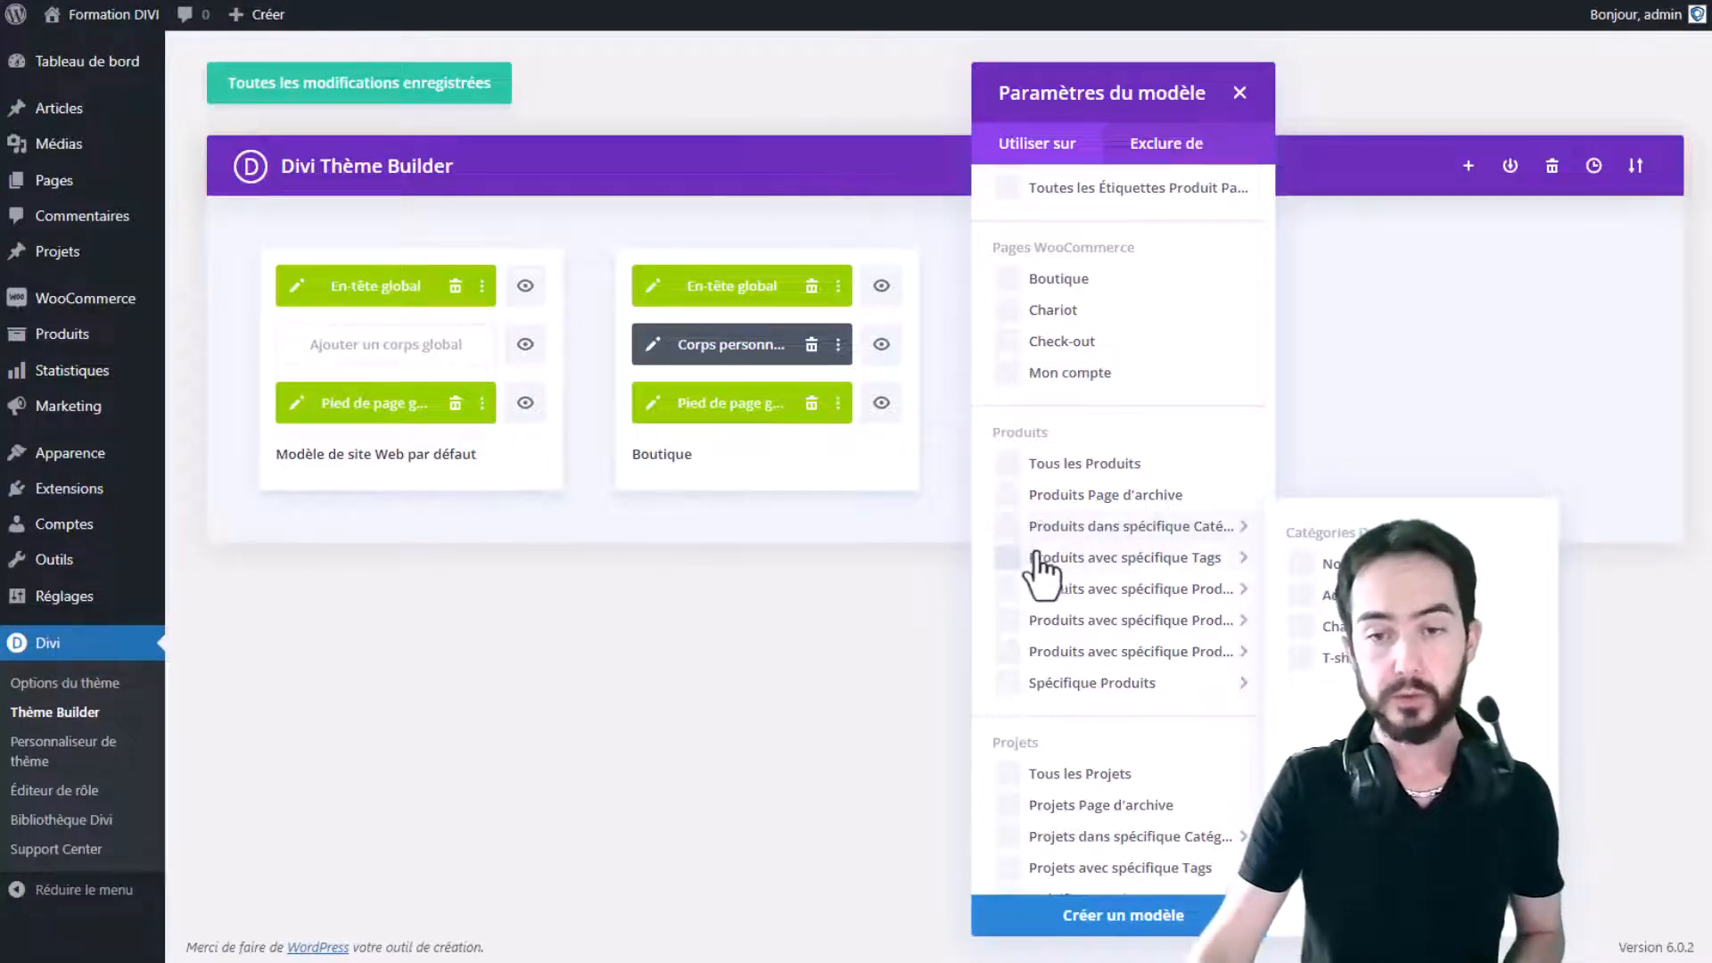
mouse_move(1087, 593)
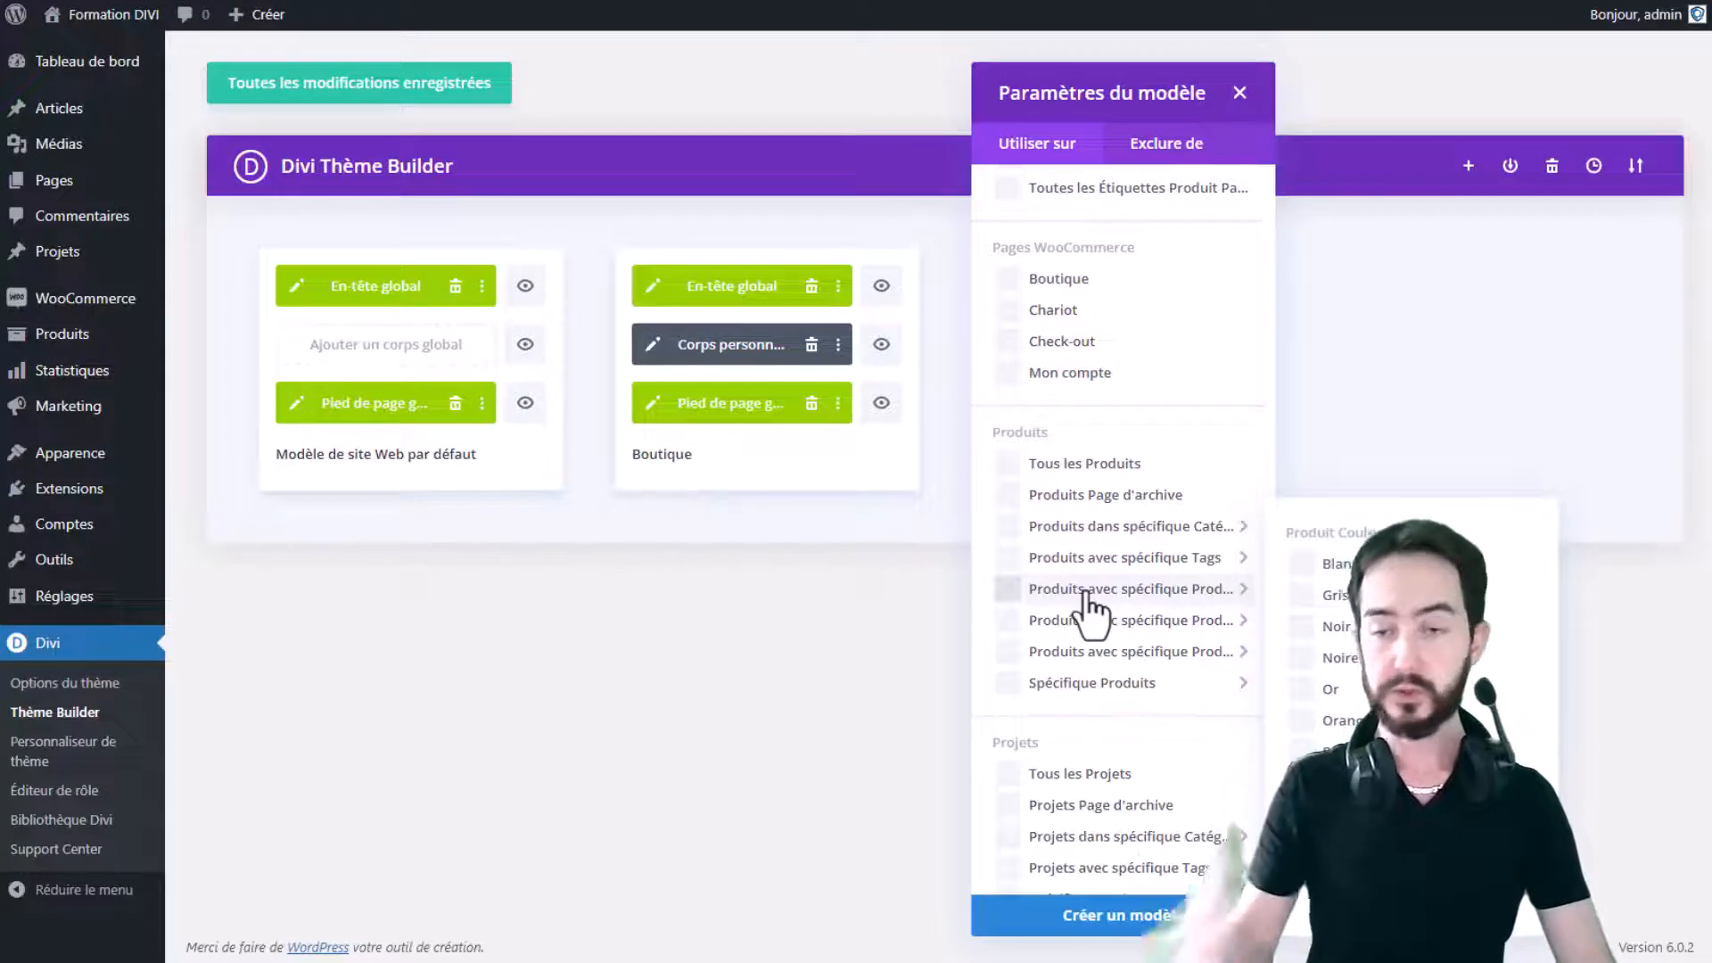
mouse_move(1104, 624)
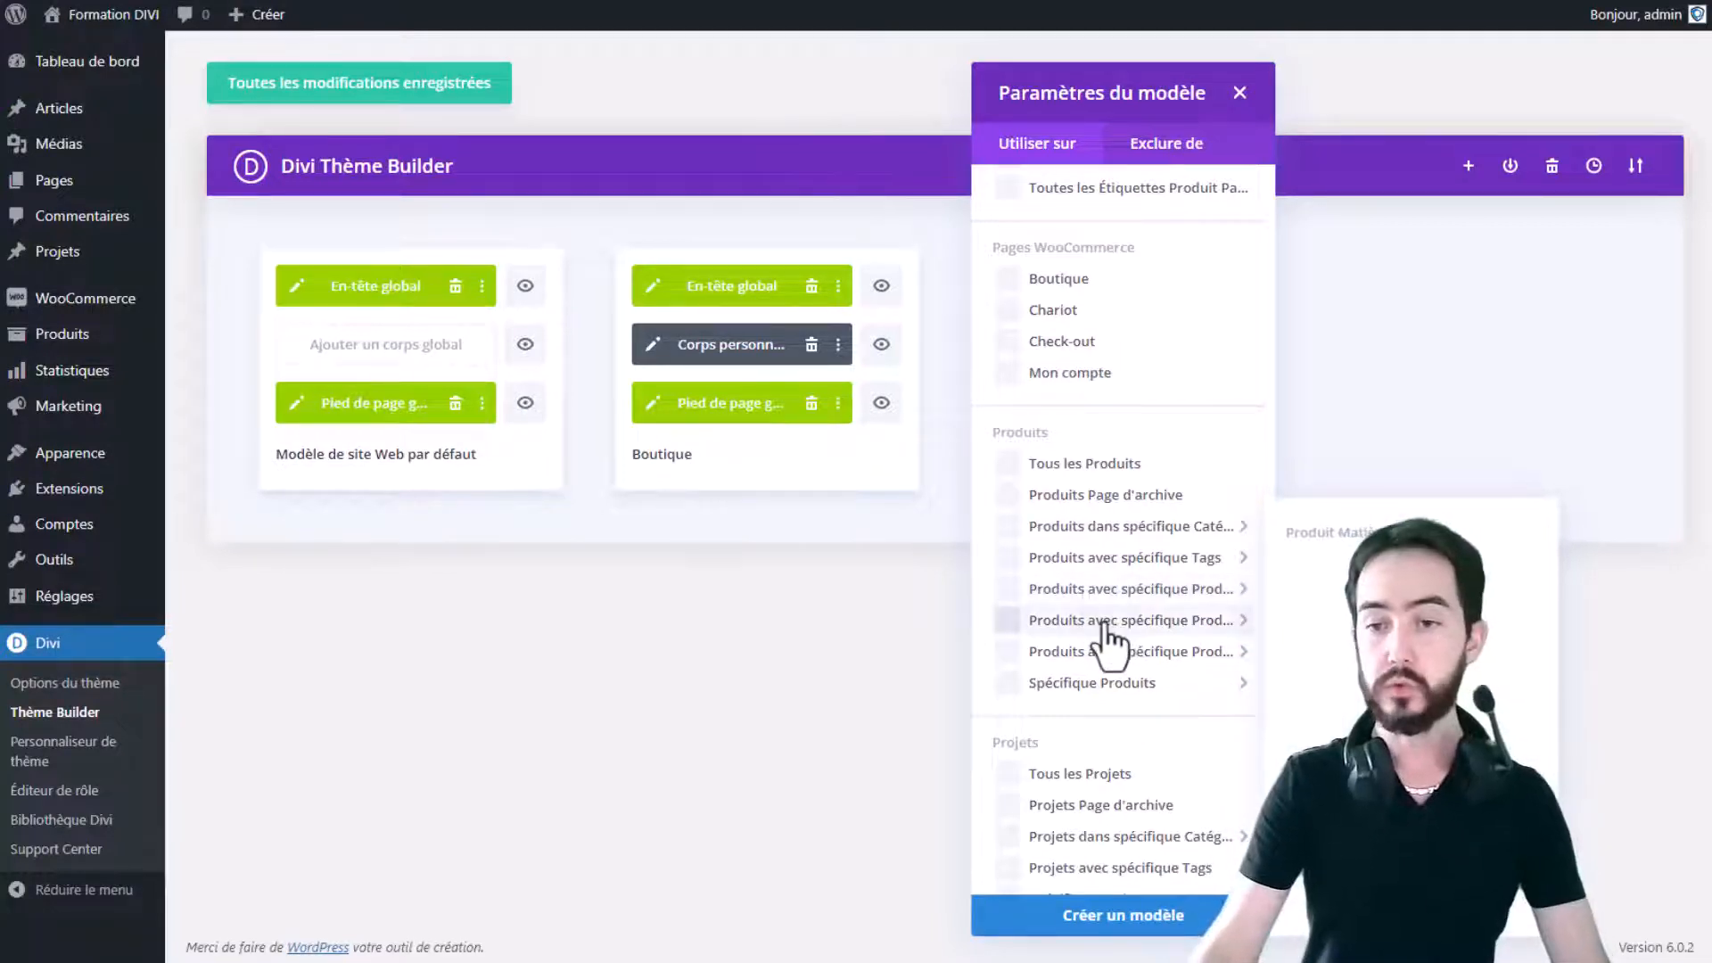
mouse_move(1107, 667)
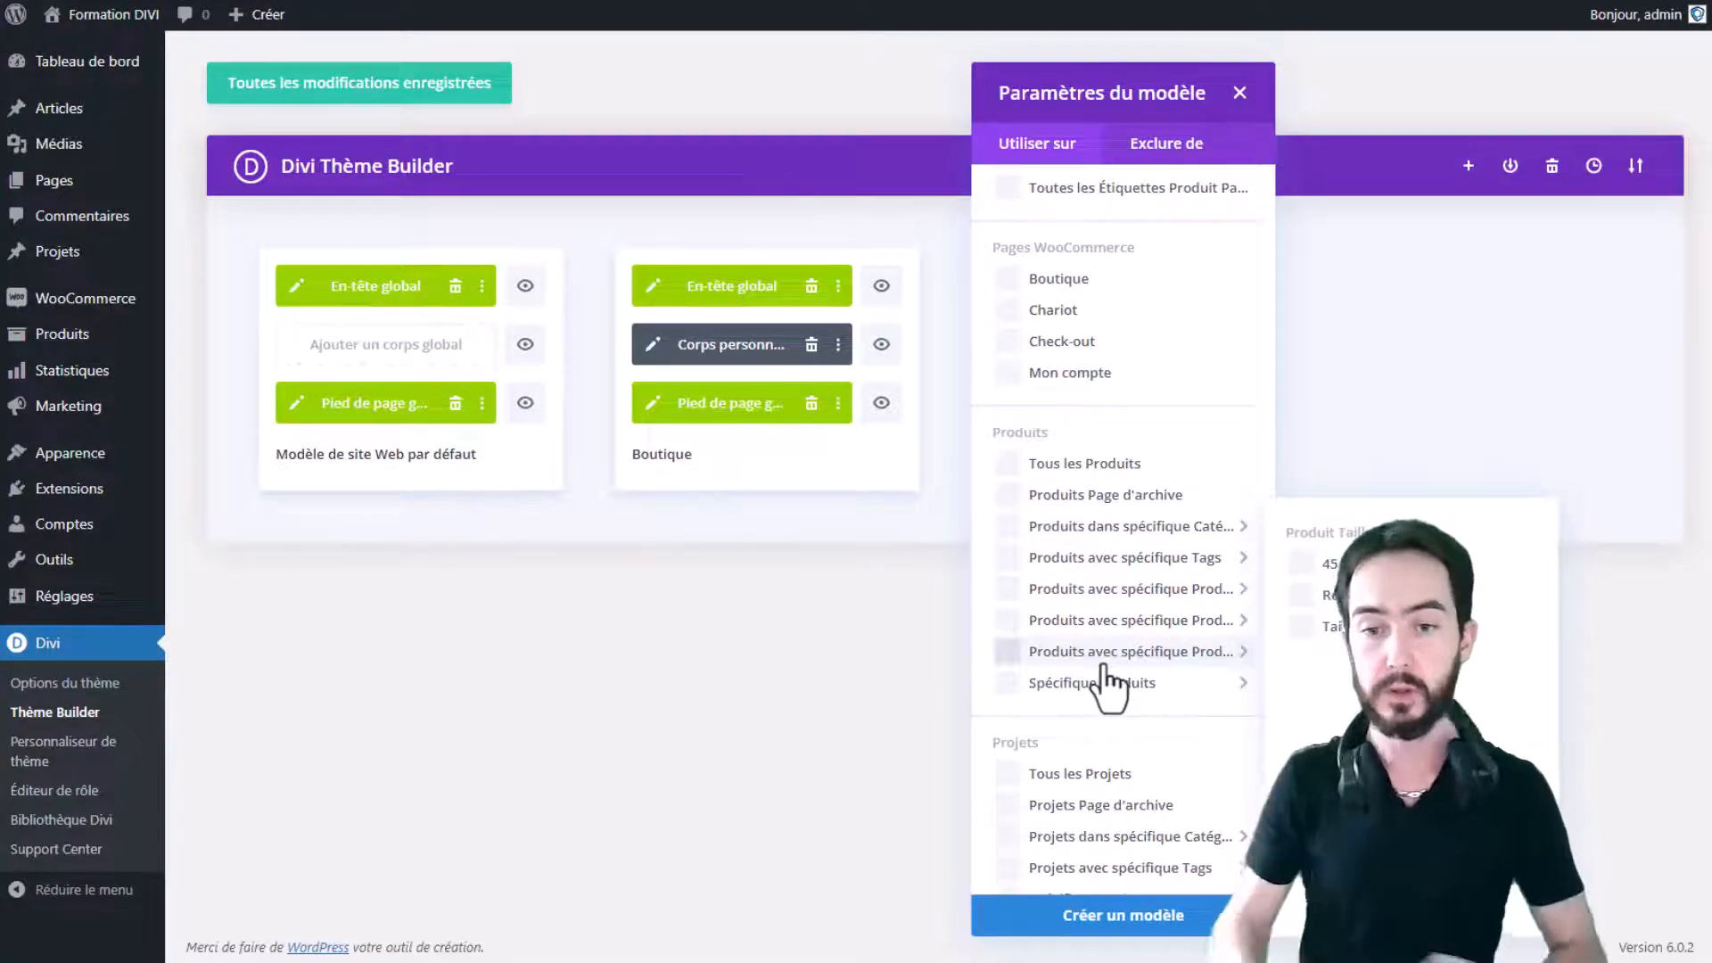
Try assigning the template to the specific products Sac à main, Montre and Chaussures rouges, and clear that selection
mouse_move(1102, 699)
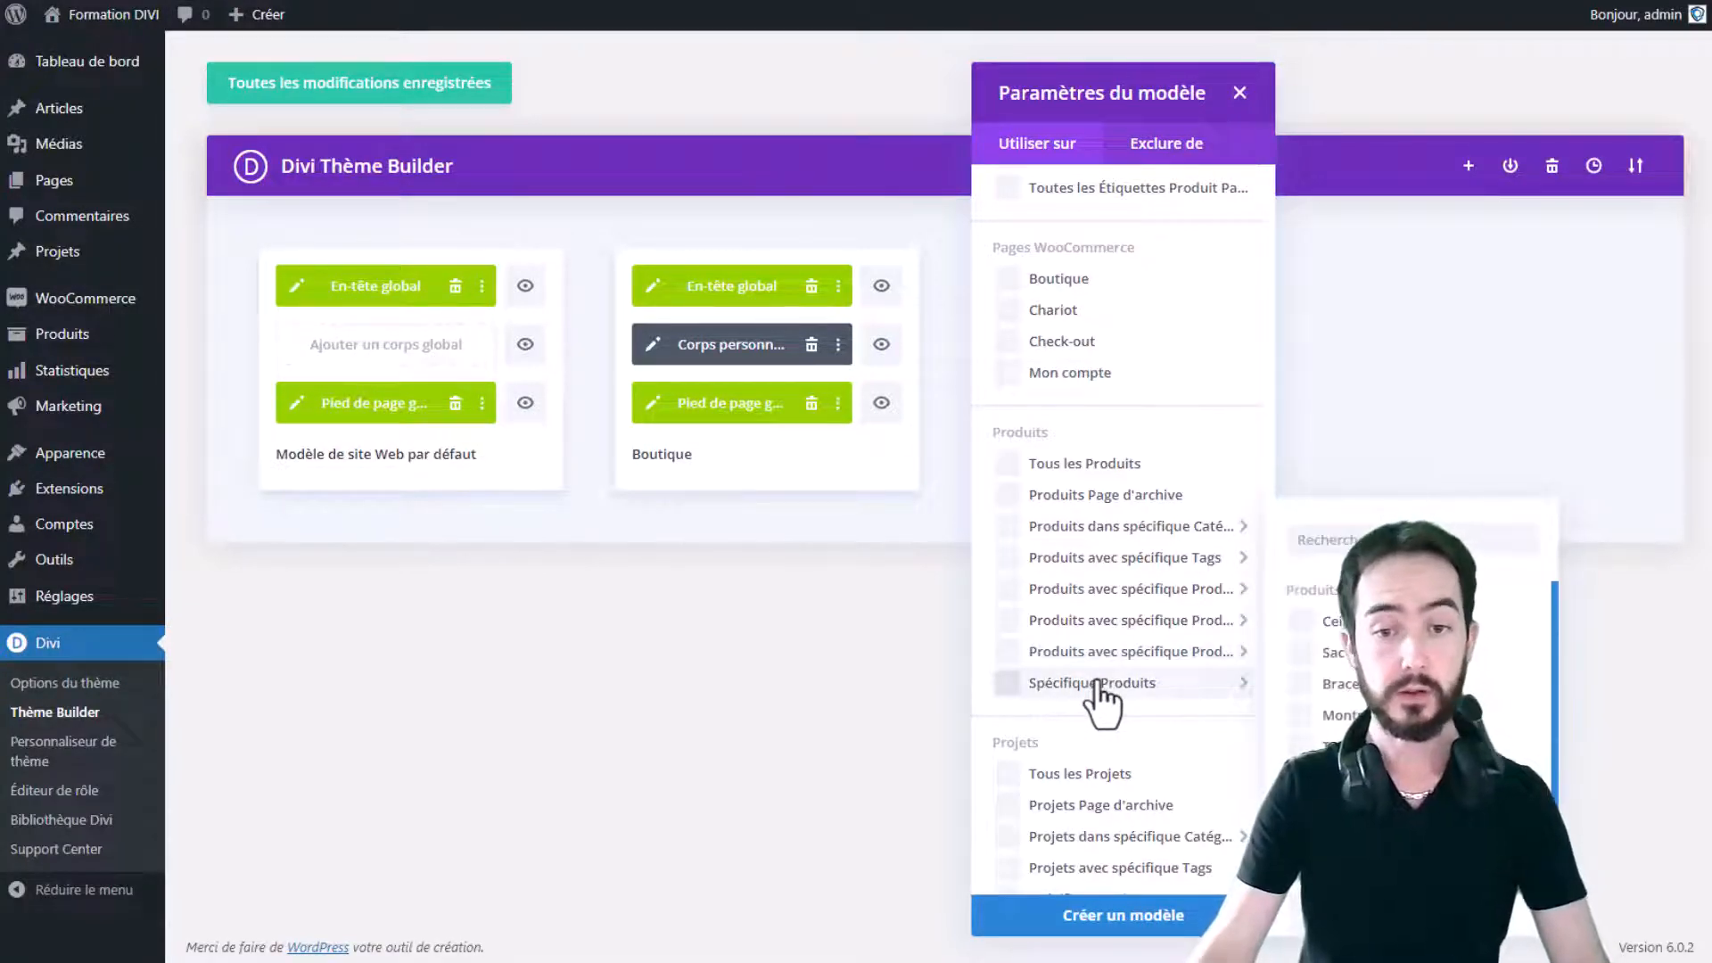
click(1334, 652)
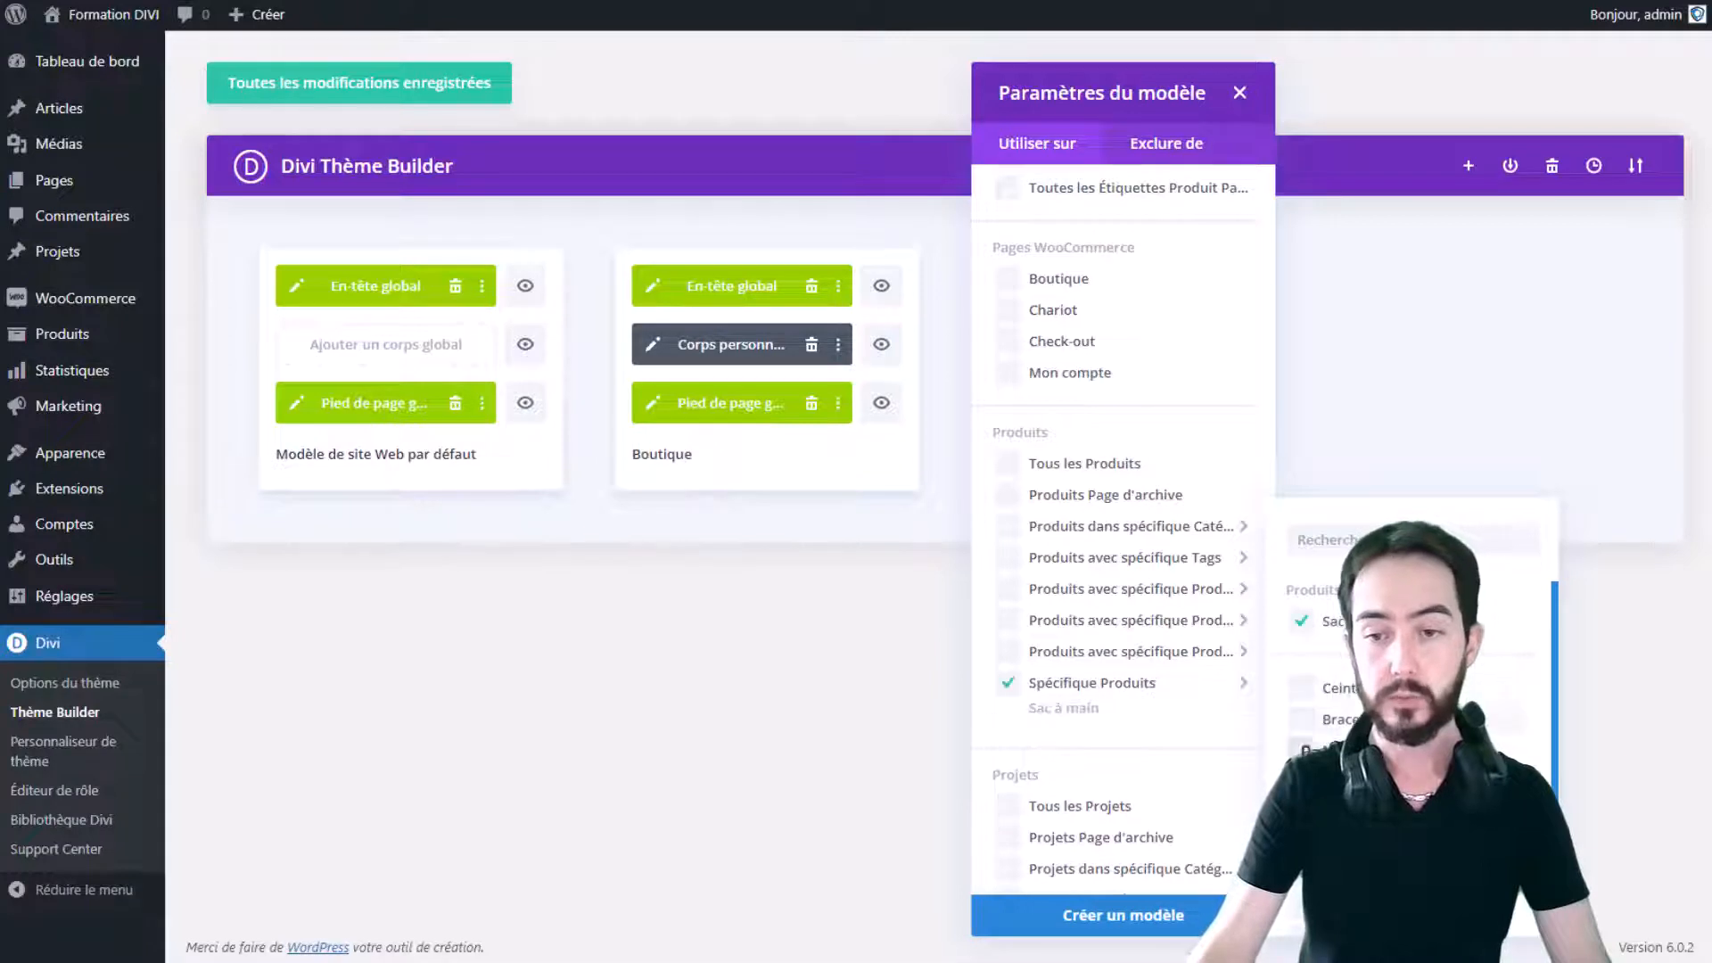
click(1314, 751)
click(1308, 782)
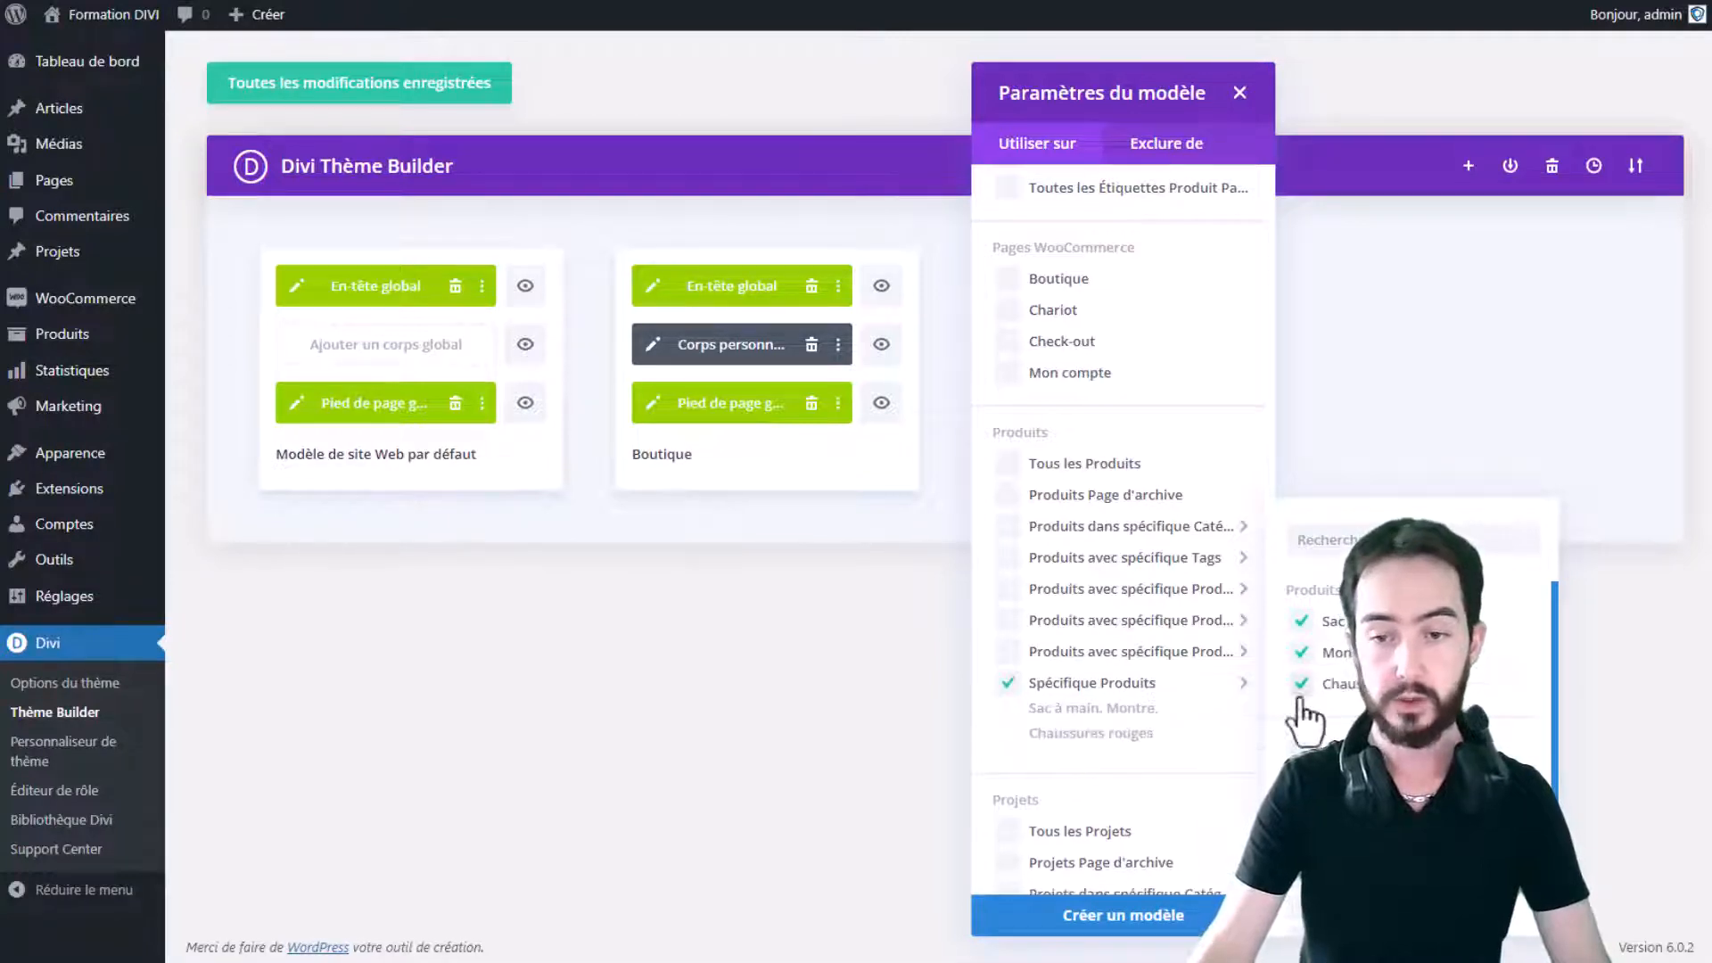
click(1303, 623)
click(1303, 625)
click(1303, 624)
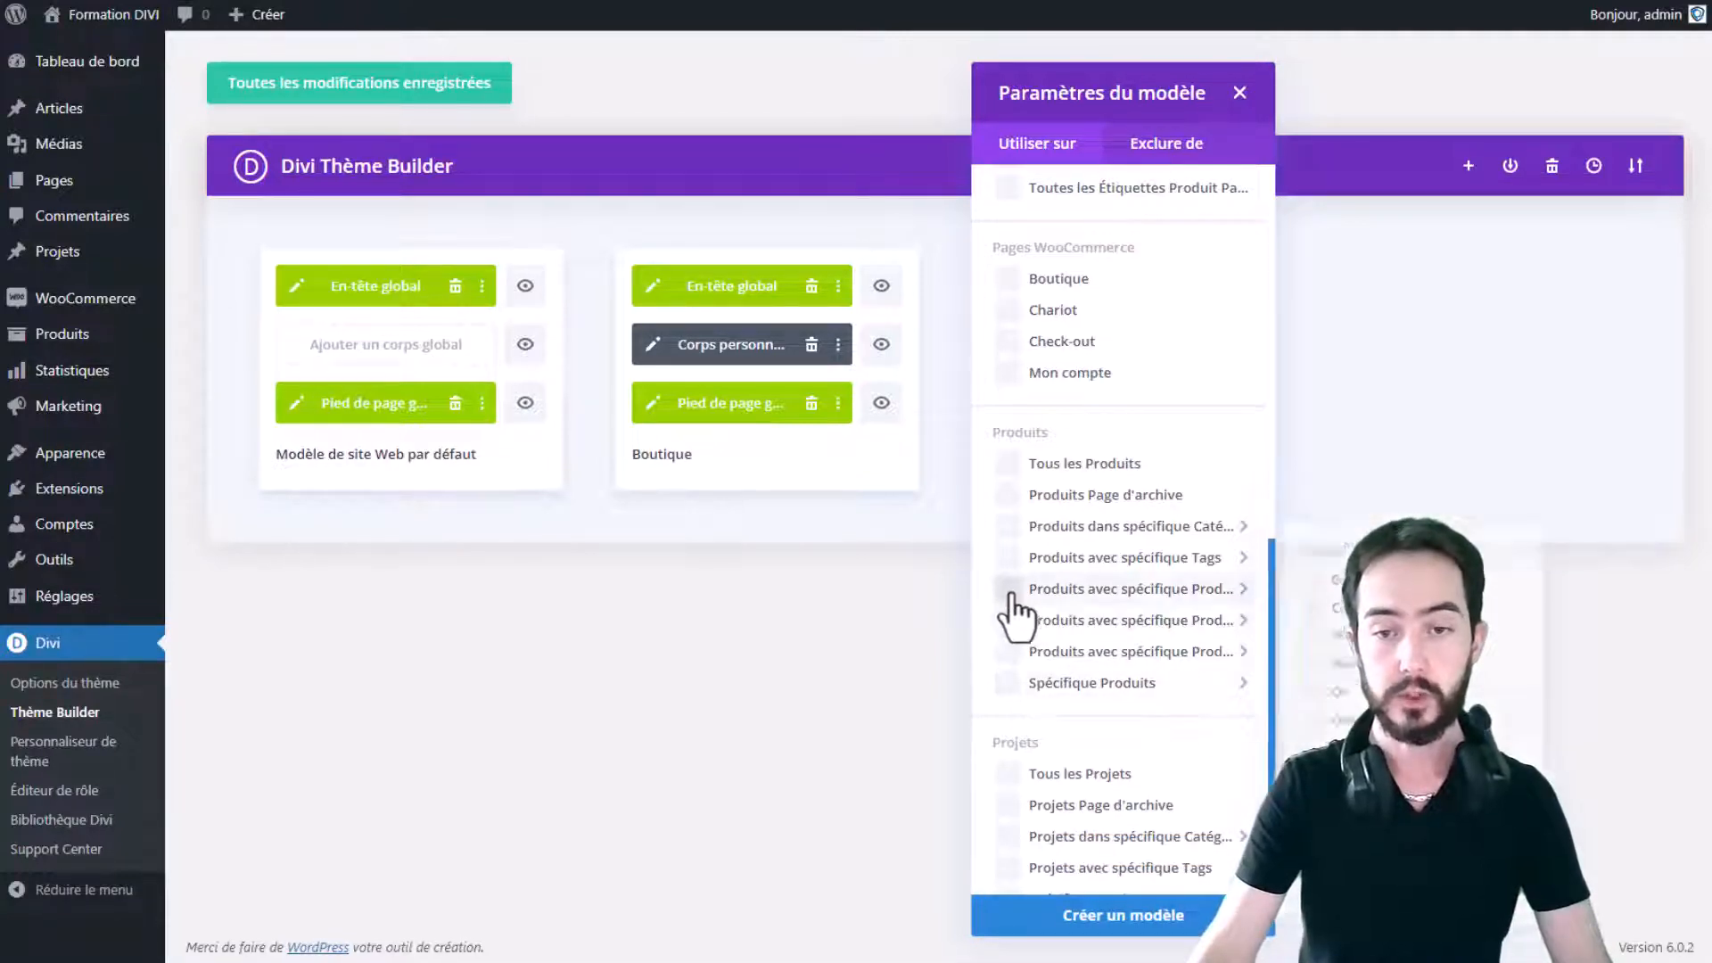
Try assigning the template to products in the colours Gris and Noir and in the Accesoires category
click(1302, 595)
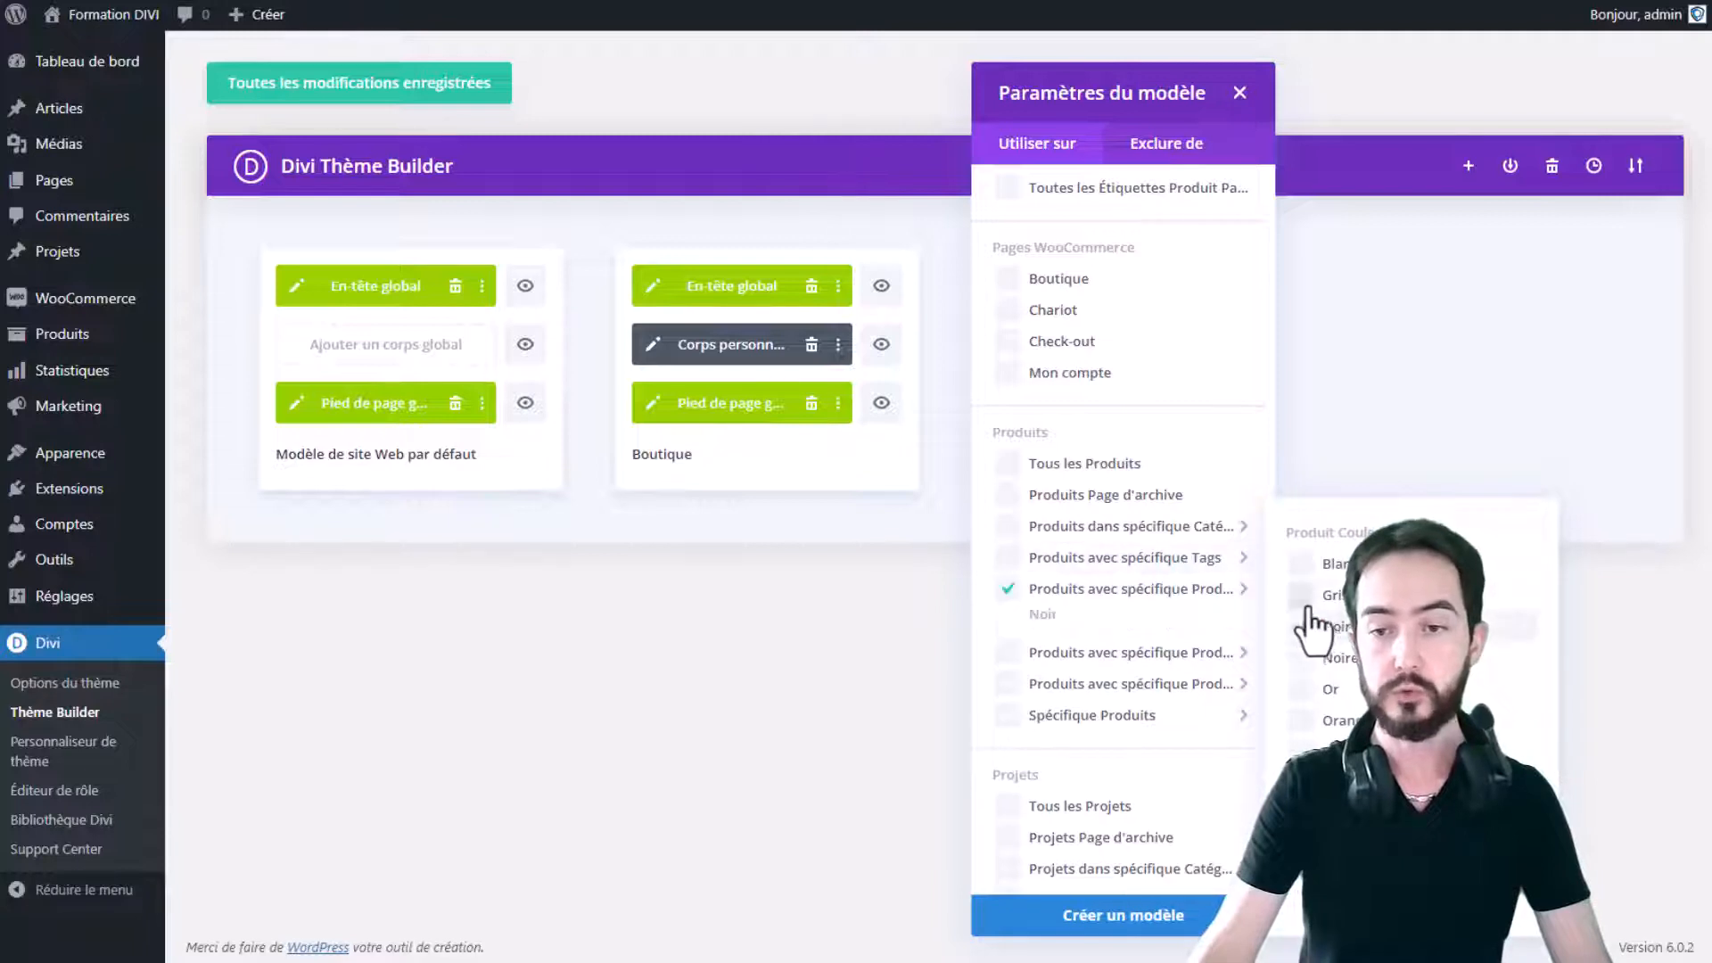
click(1305, 624)
mouse_move(1108, 532)
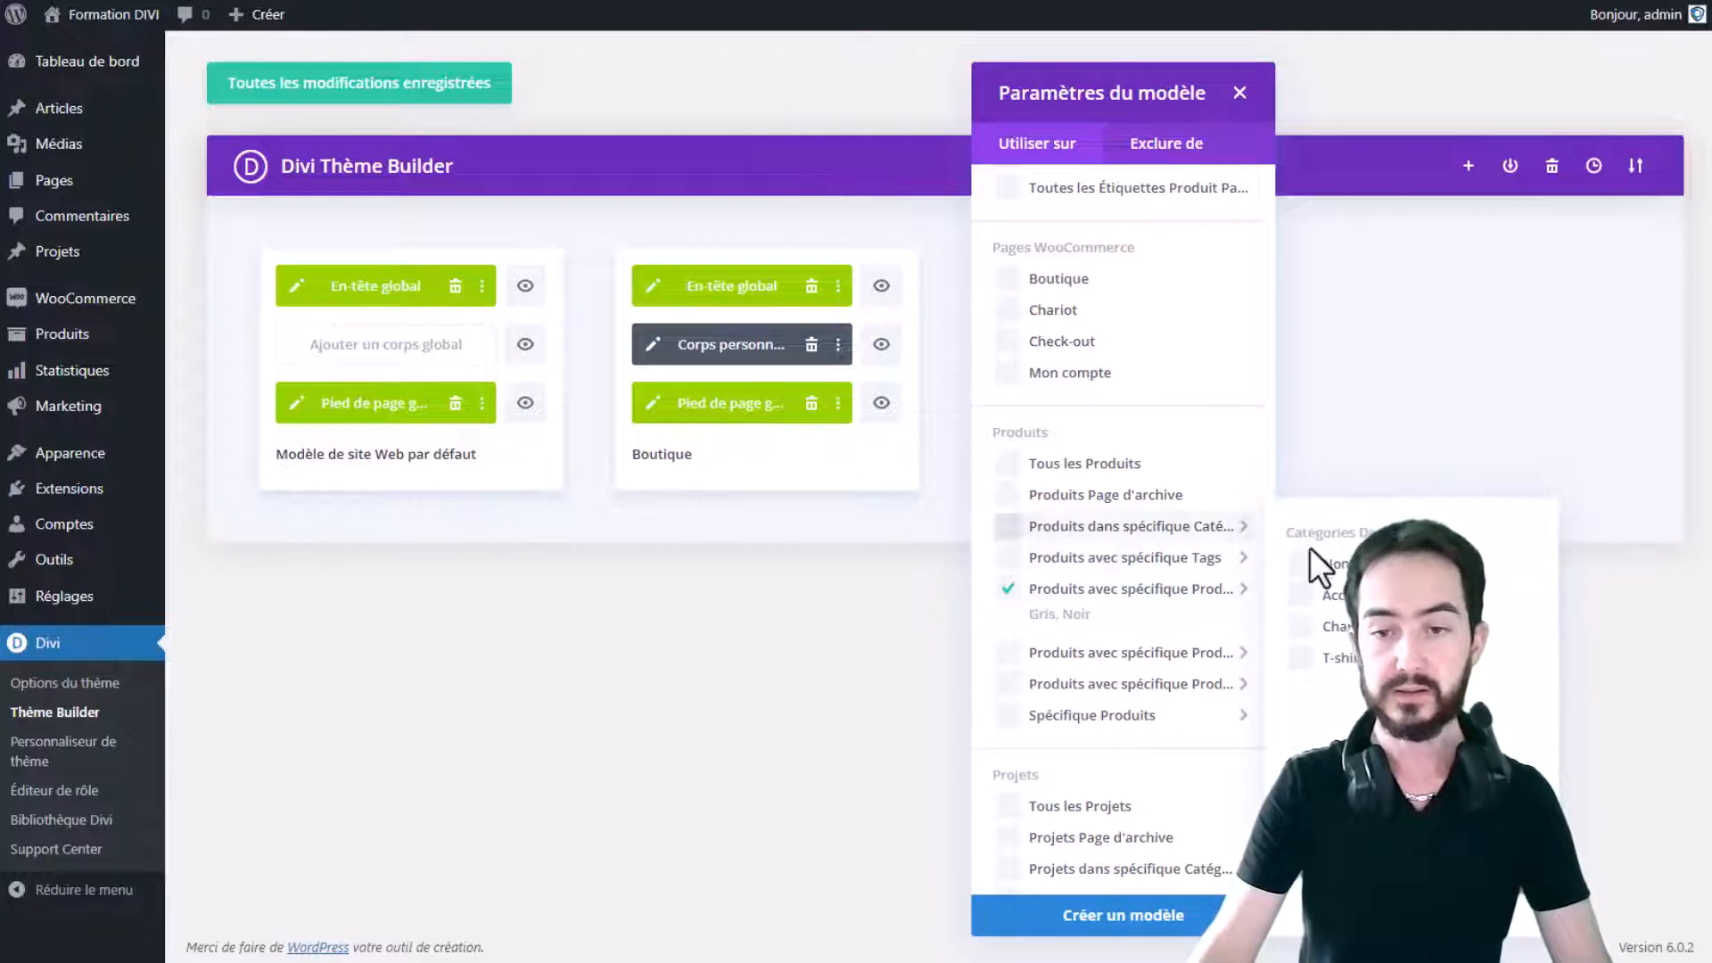
click(1303, 595)
mouse_move(1049, 635)
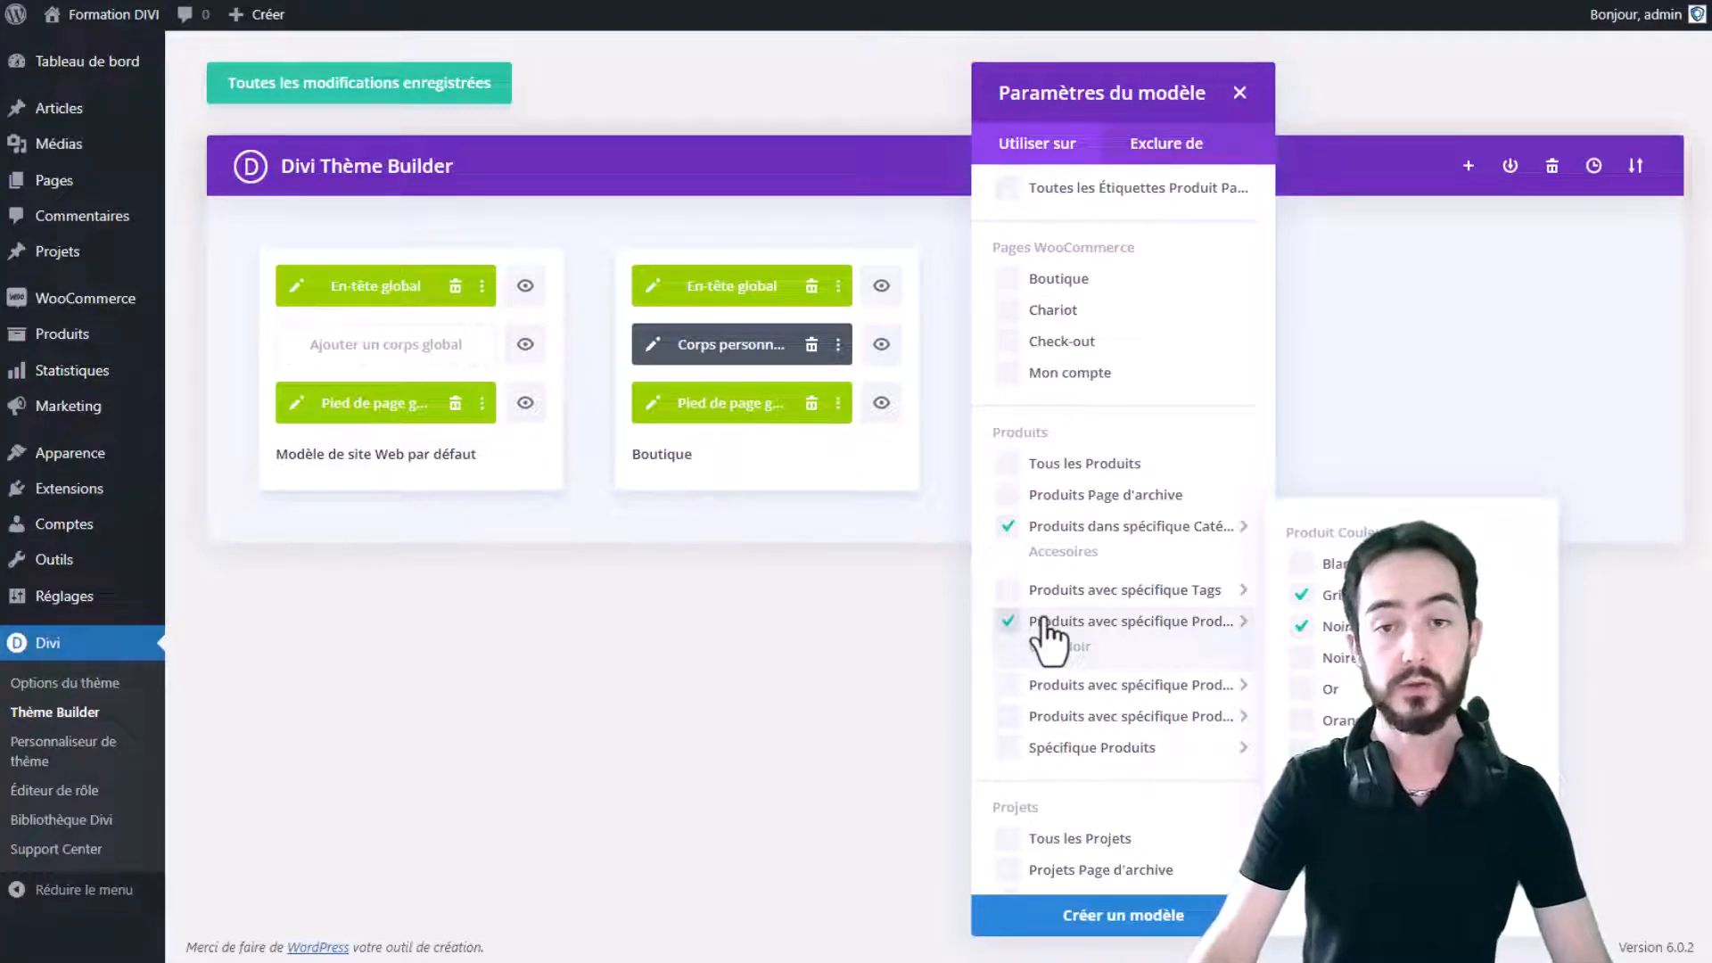
Remove the Accesoires category and the Gris and Noir colours from the template assignment
mouse_move(1056, 539)
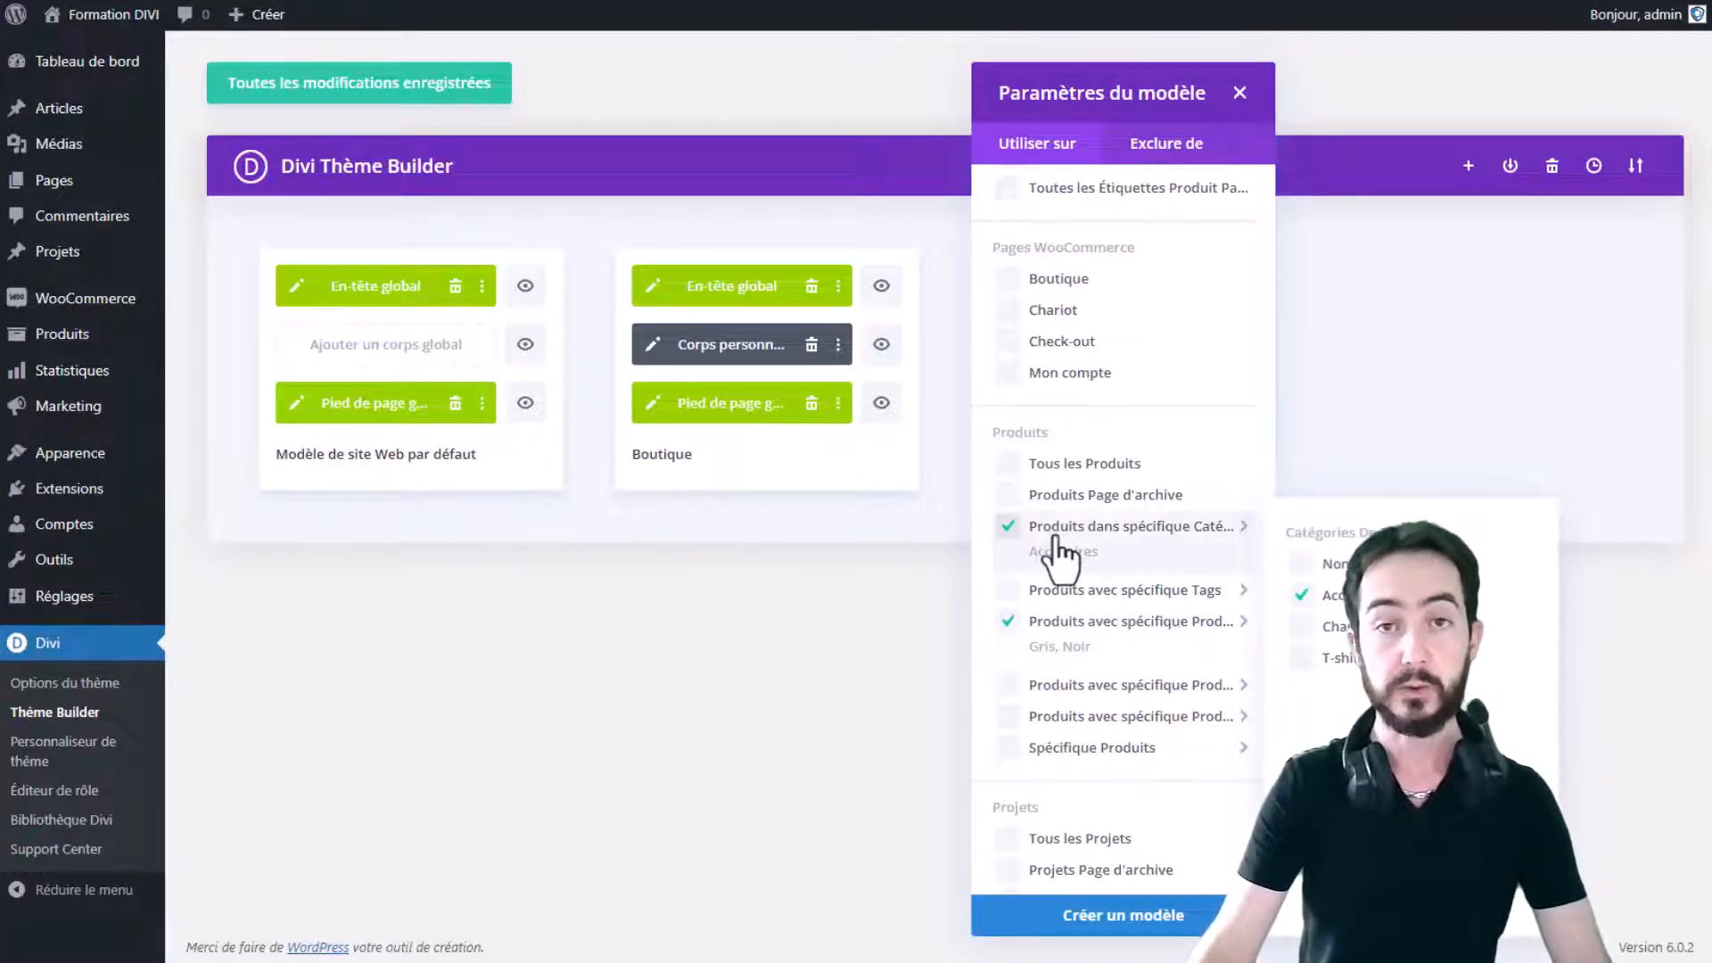
click(1311, 595)
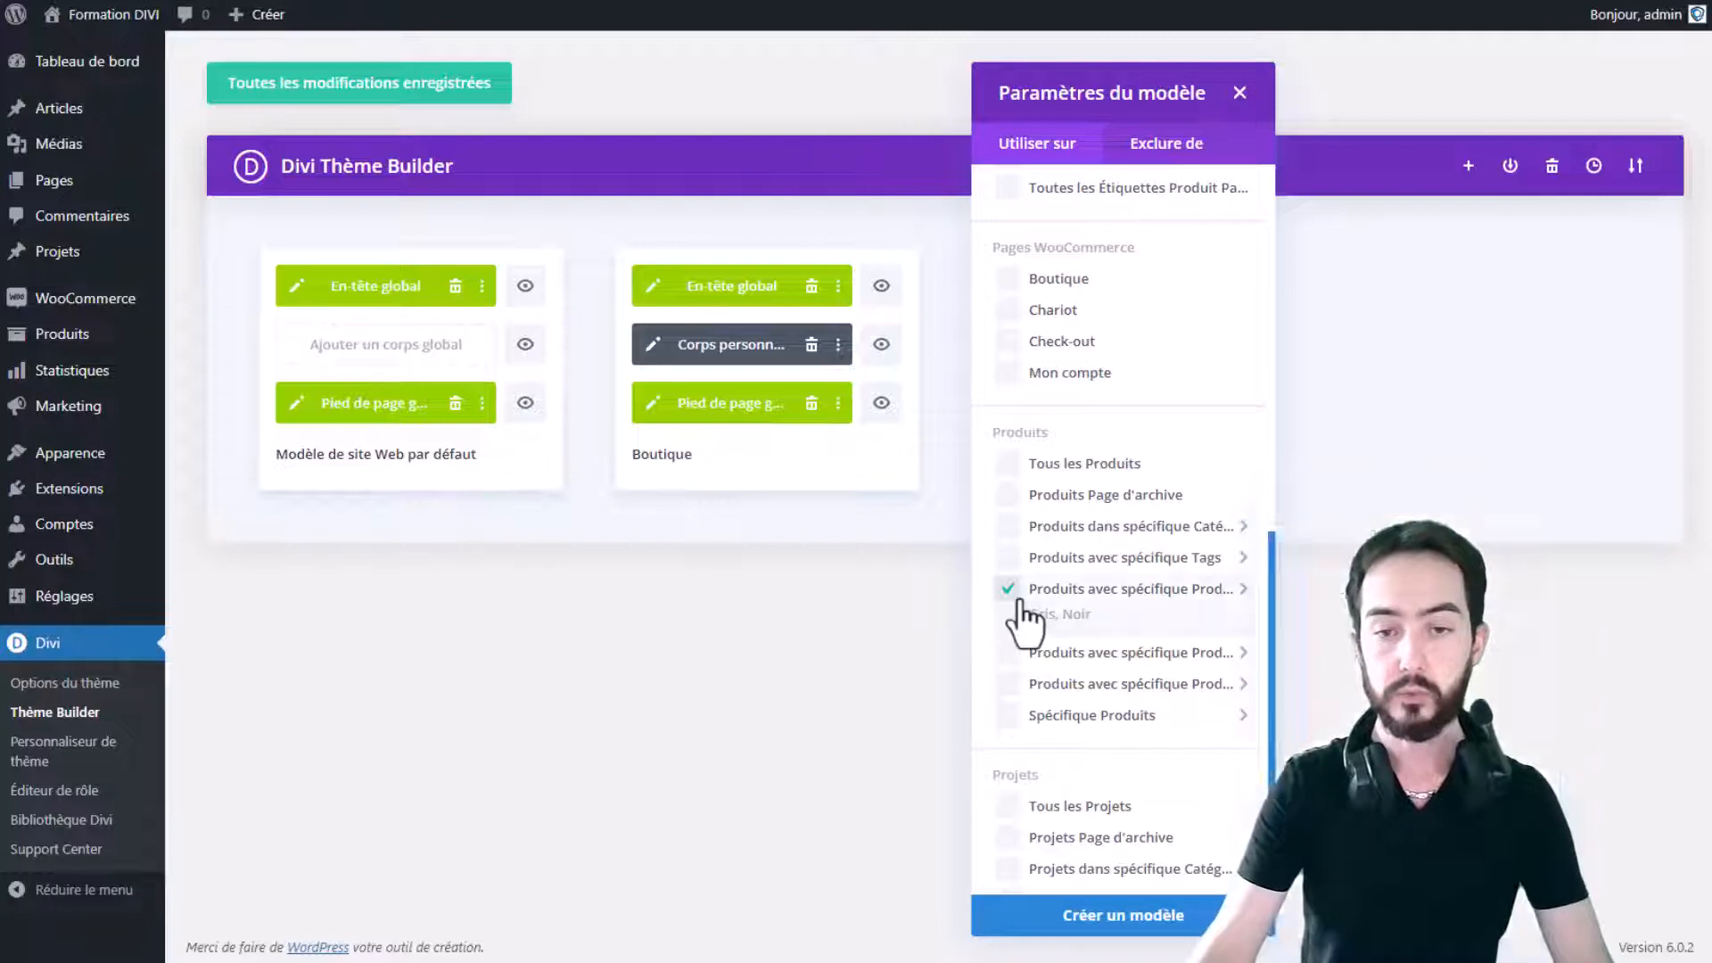
mouse_move(1242, 607)
click(1302, 595)
click(1302, 626)
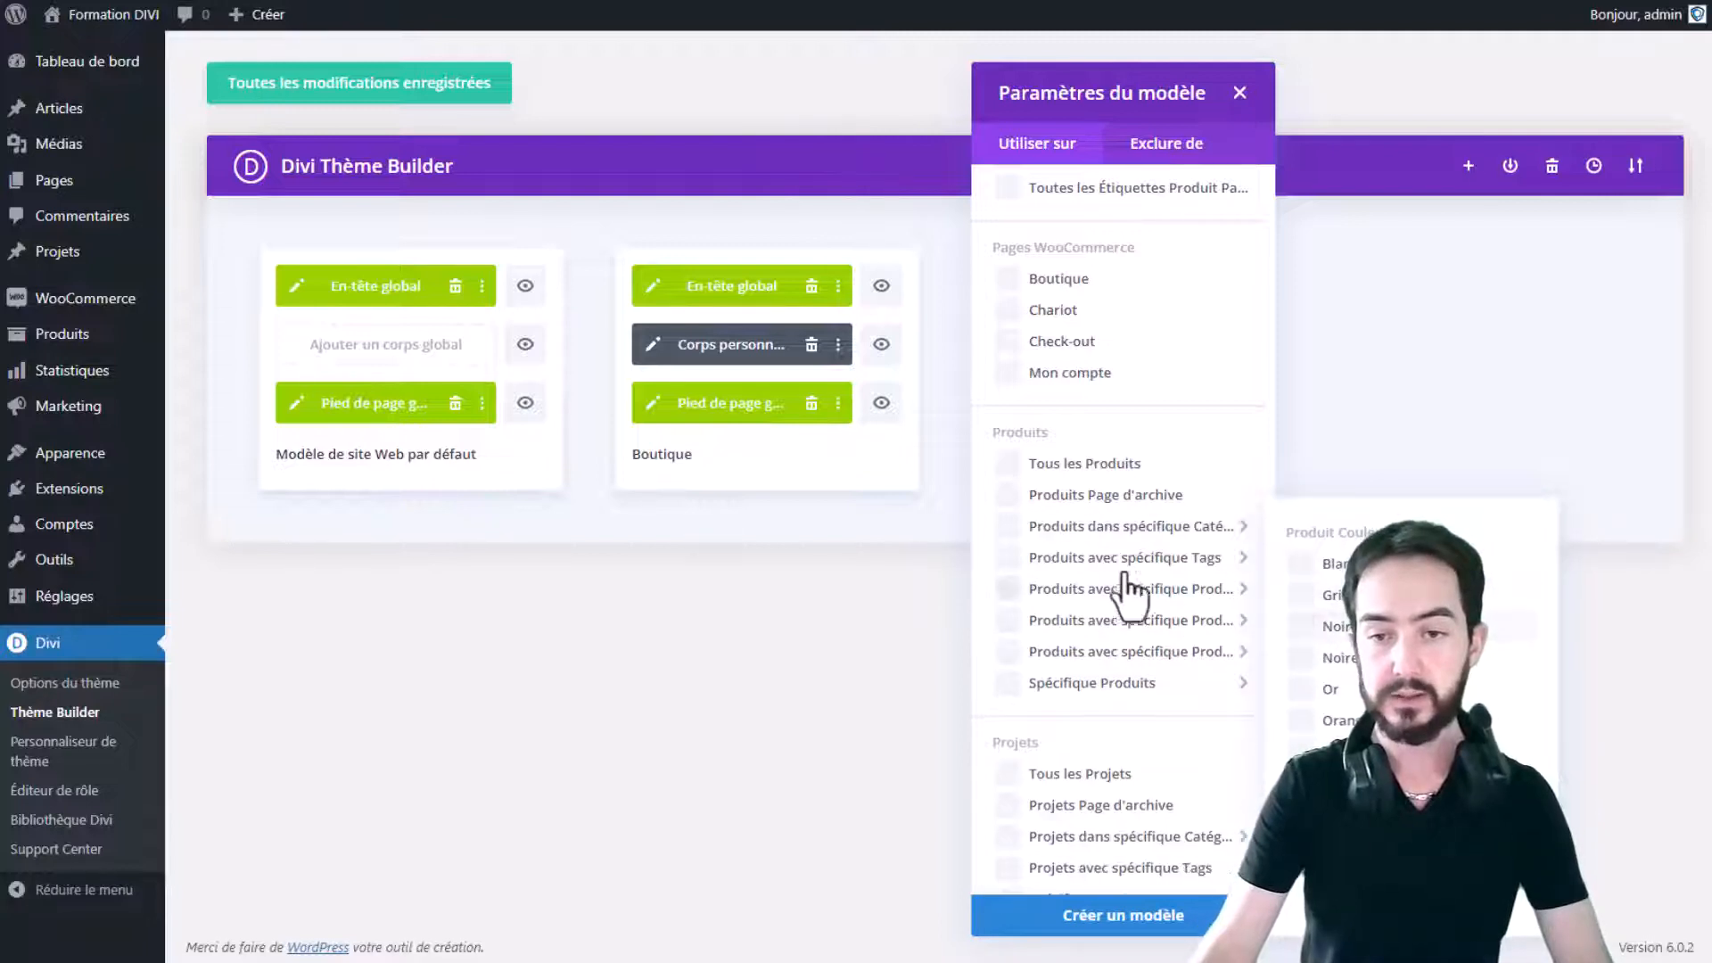
Assign the new template to Tous les Produits and create it
click(1012, 465)
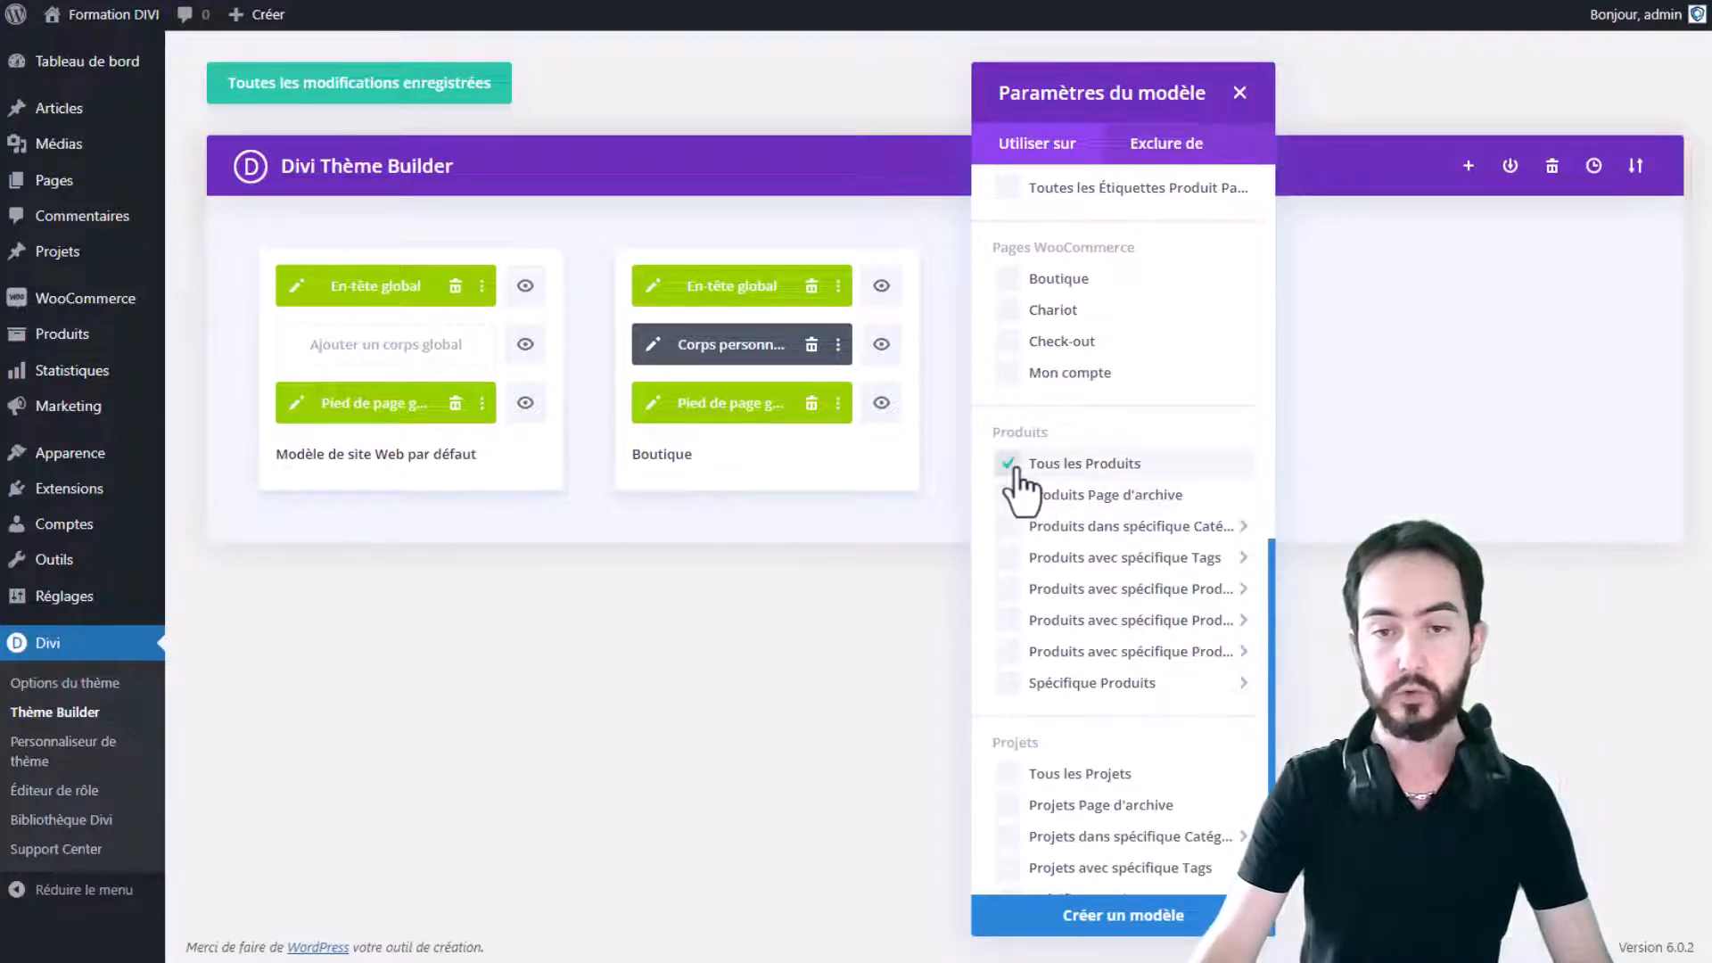
click(1151, 919)
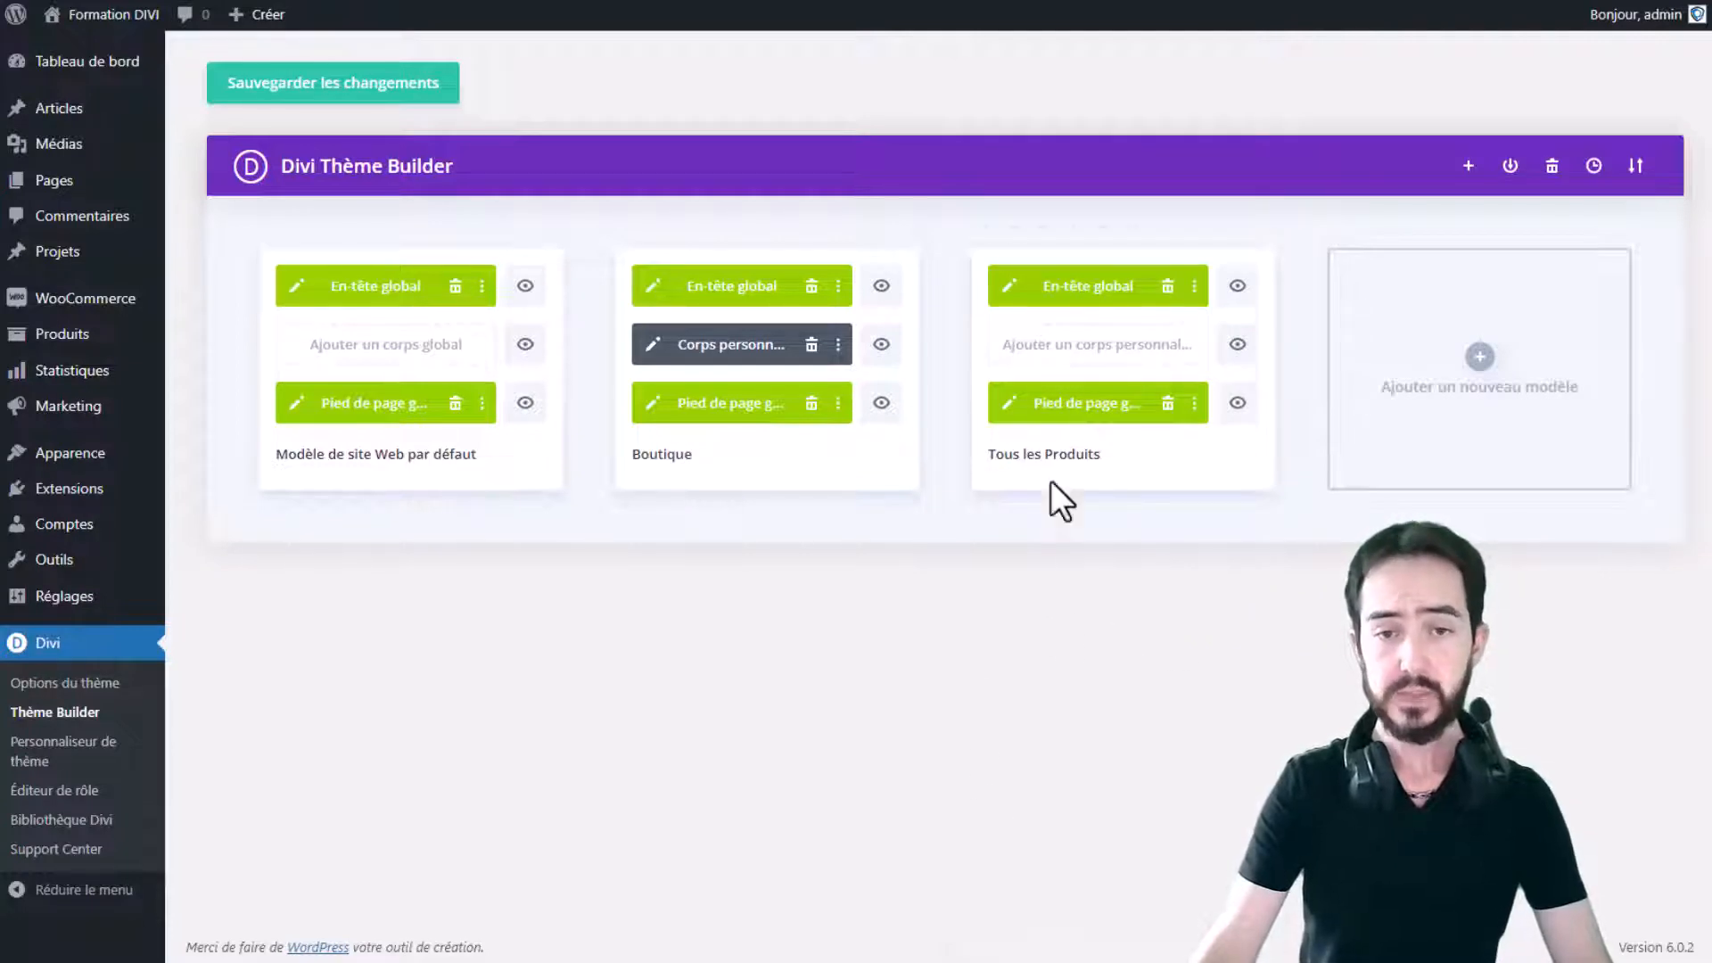
Copy the Boutique template's body into the Tous les Produits template and open that body layout for editing
click(1065, 355)
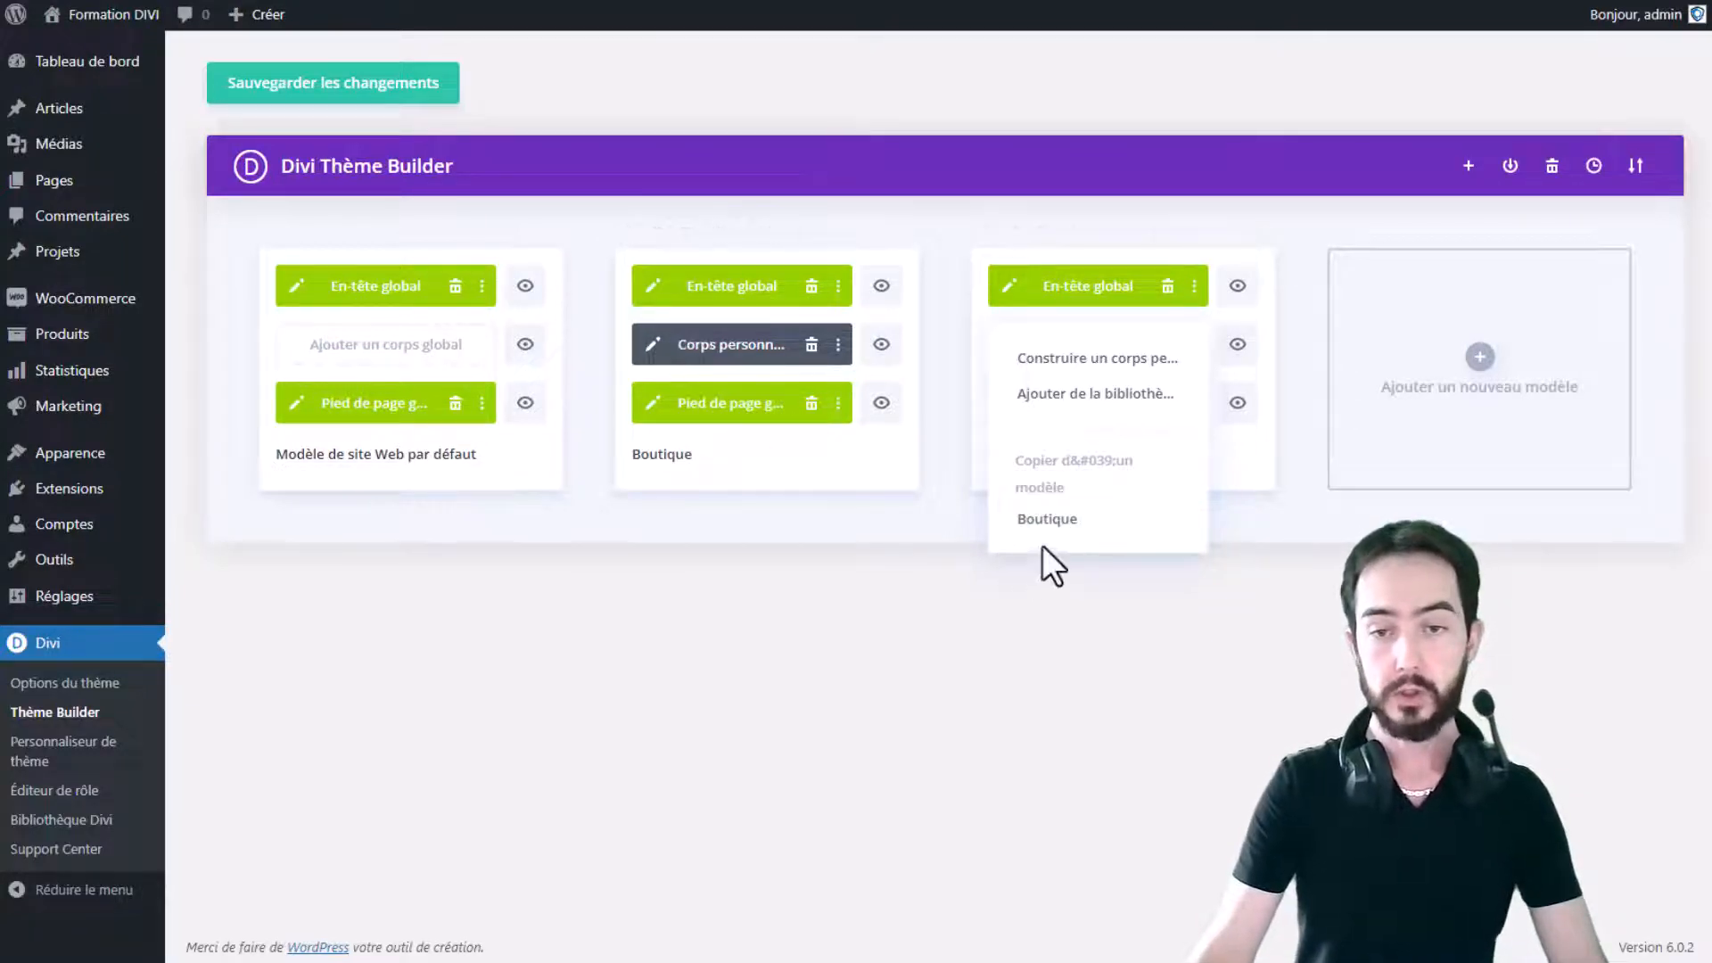
click(1077, 524)
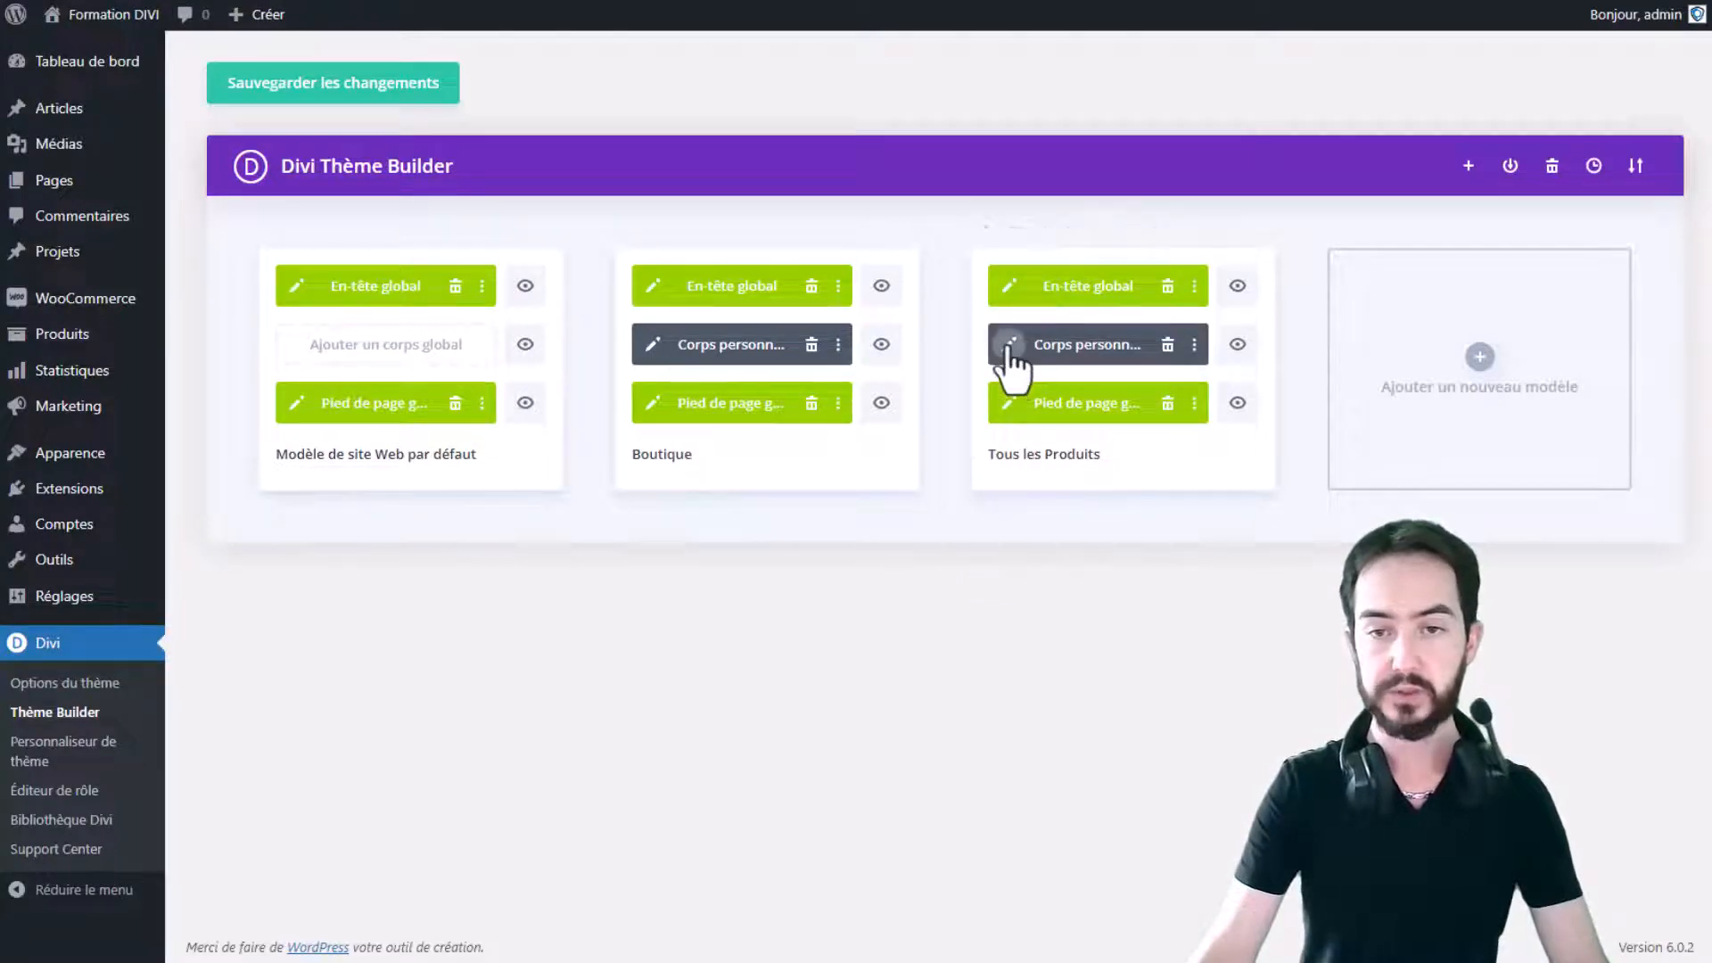
click(1010, 347)
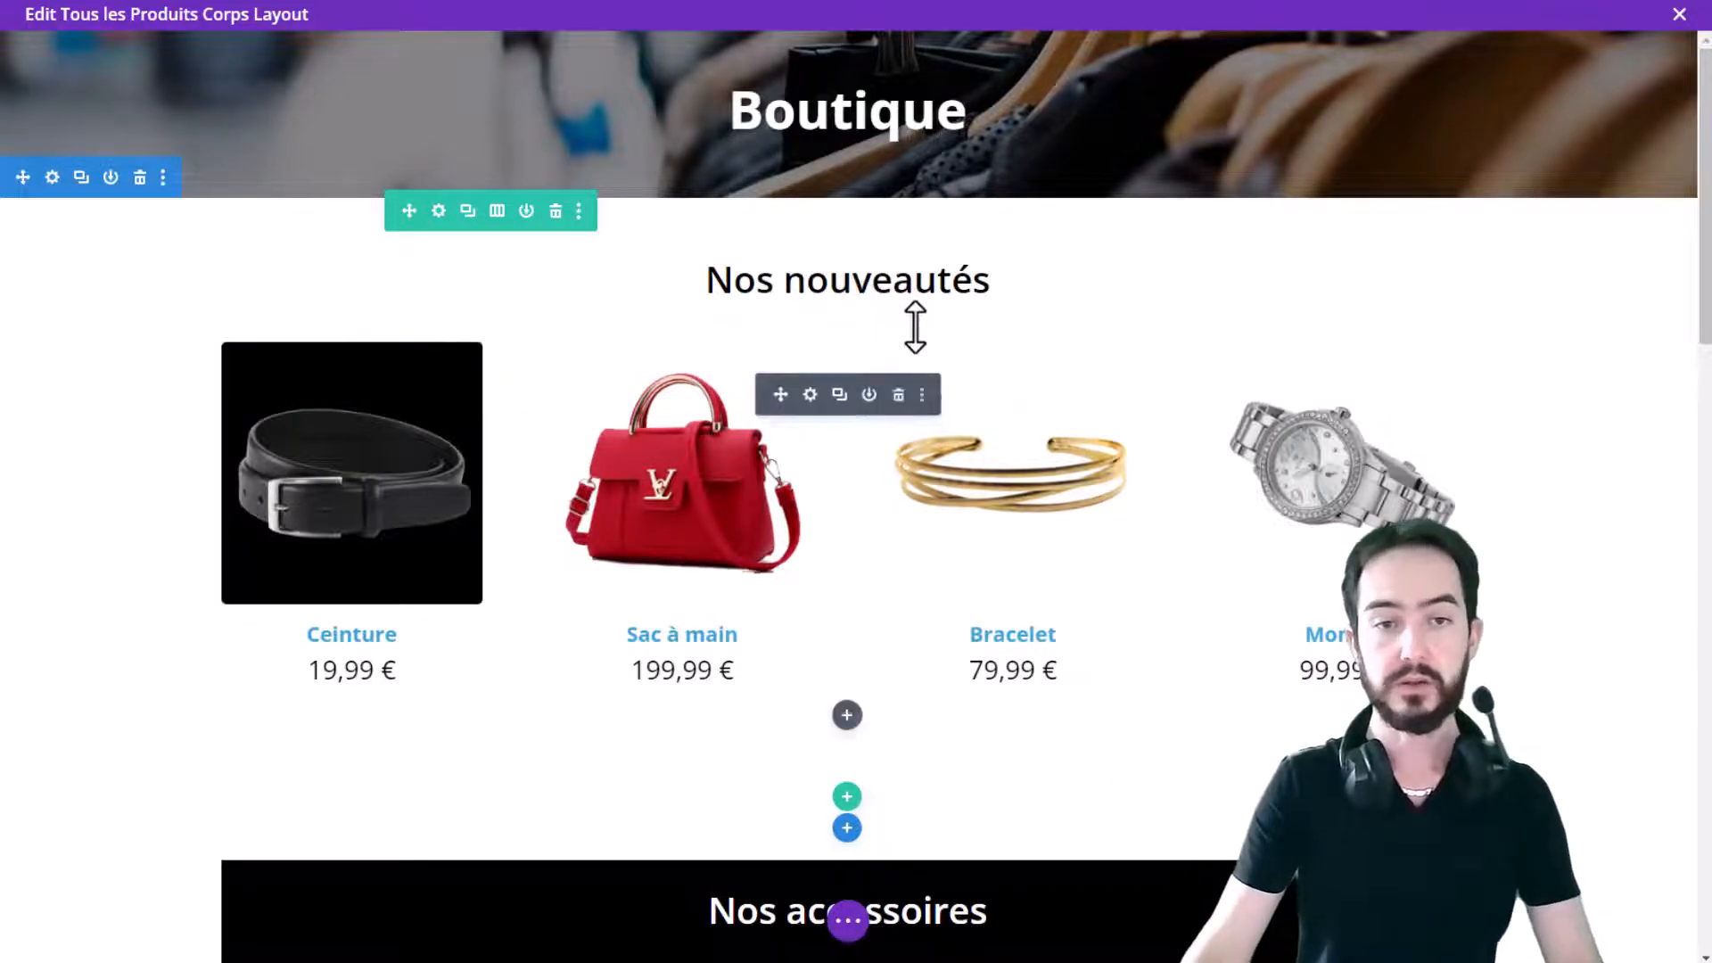
Delete all the product sections below the Boutique header section in the Tous les Produits body layout
click(141, 182)
click(141, 182)
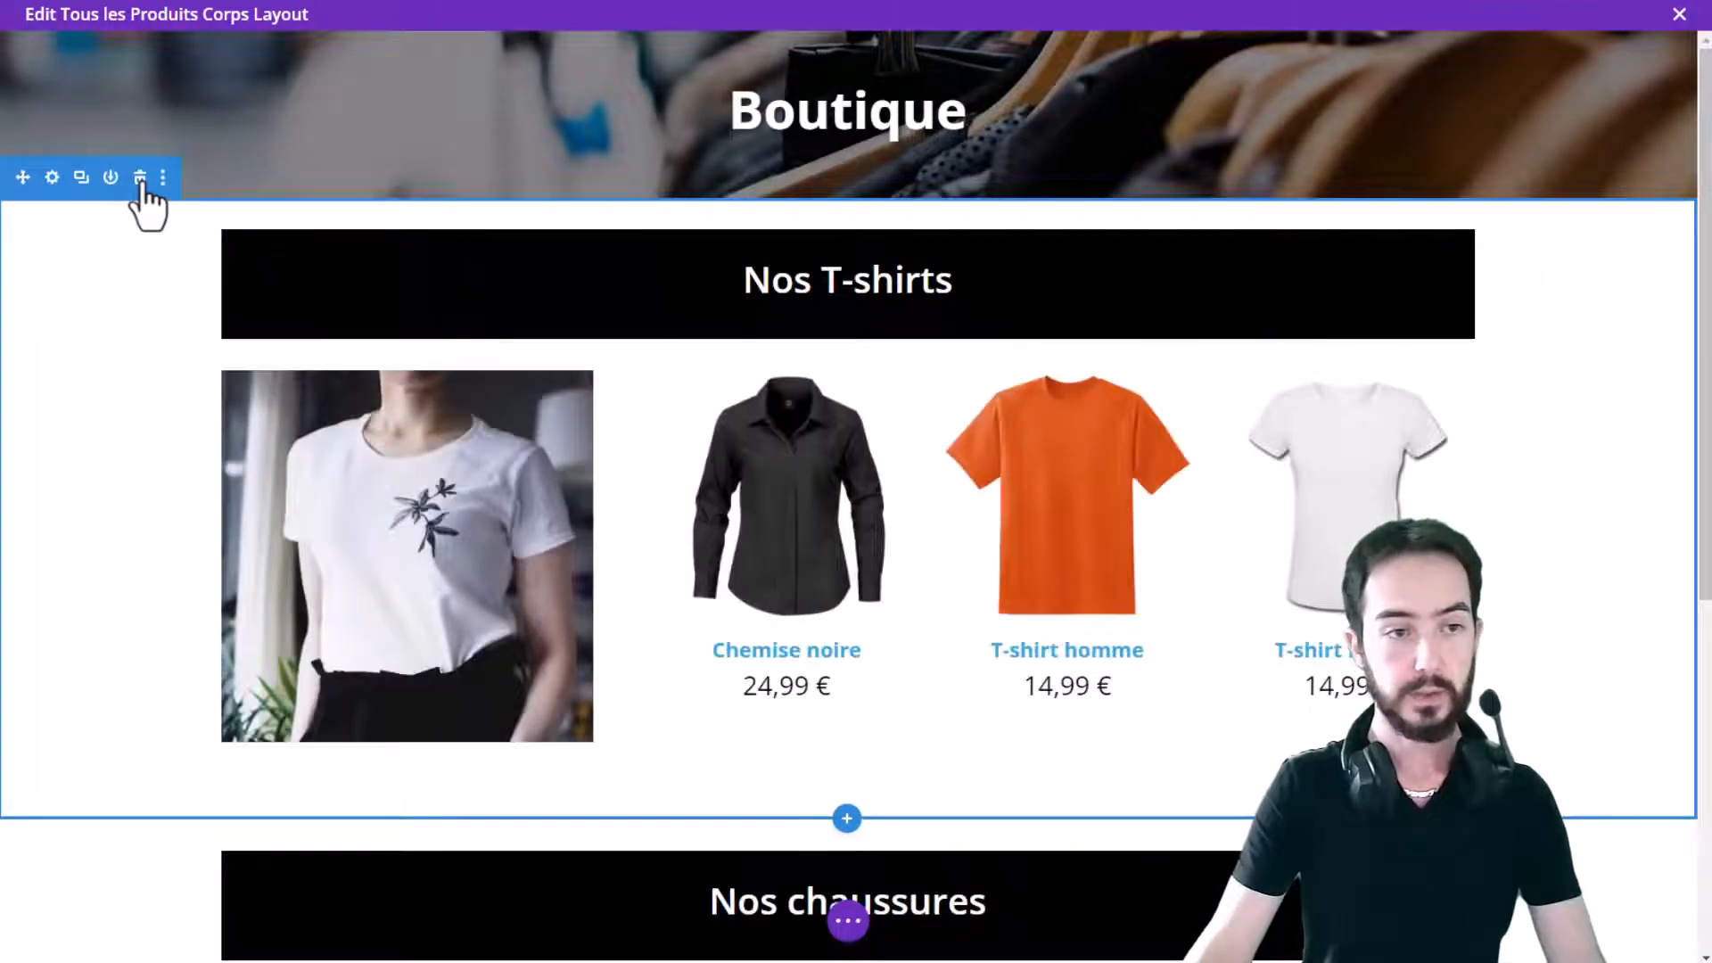
click(140, 182)
click(141, 182)
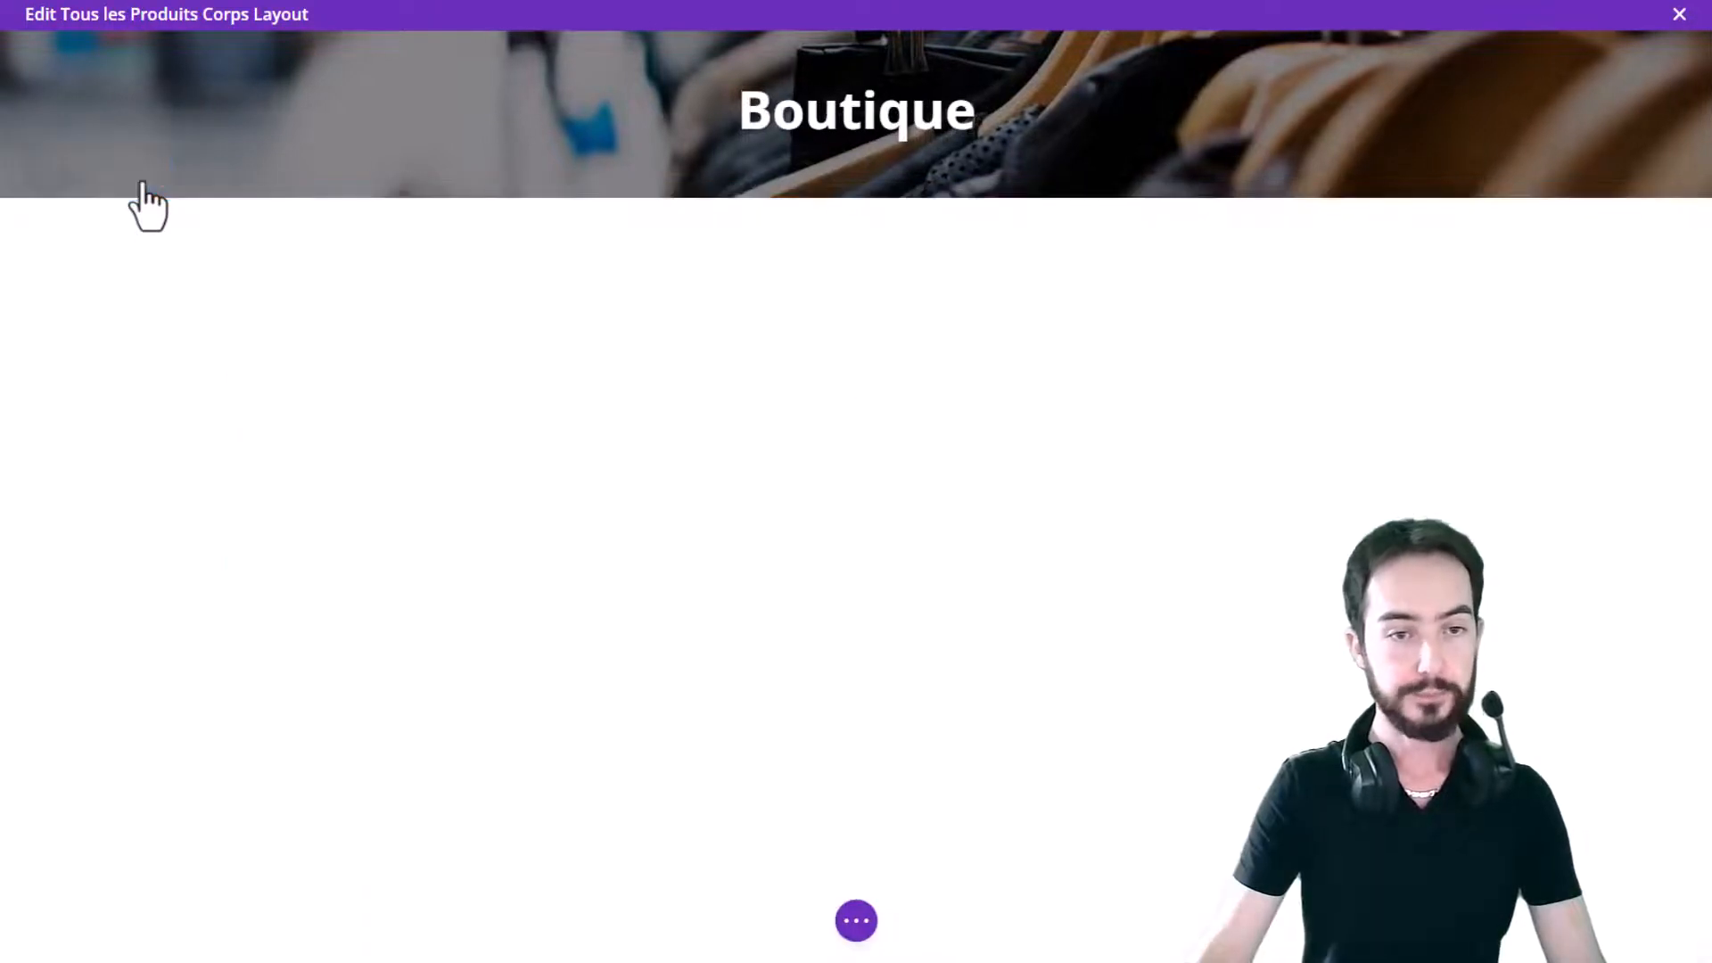
Save and close the Tous les Produits body layout, and save the Theme Builder changes
click(856, 922)
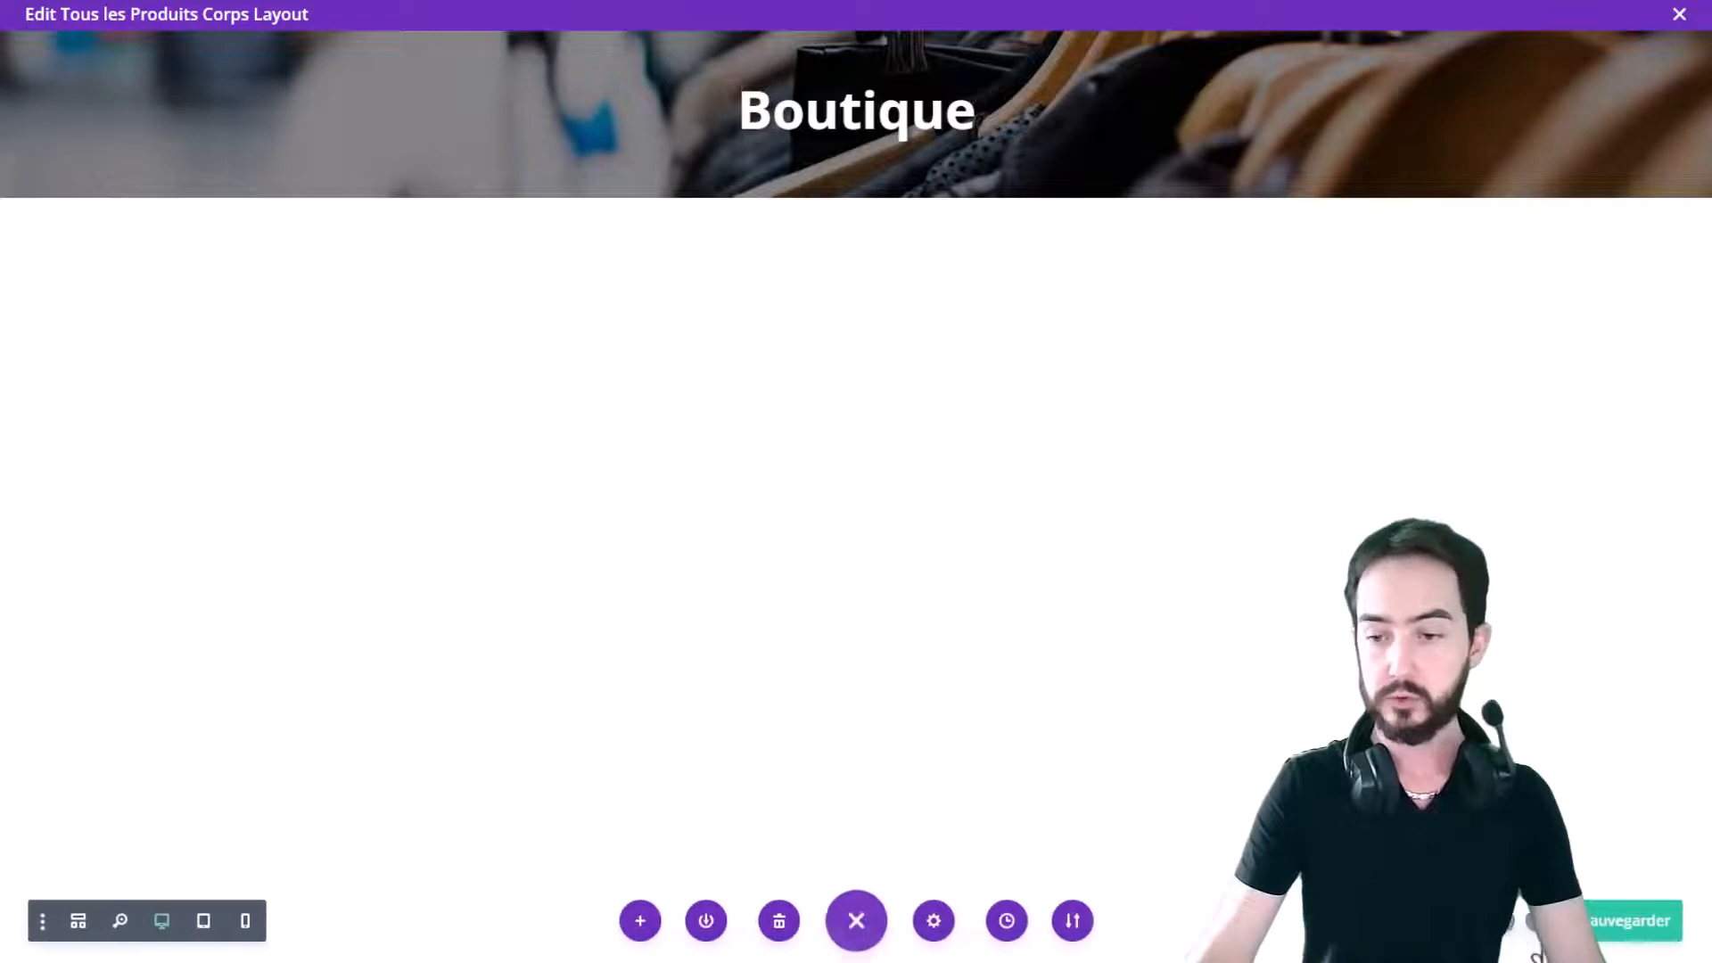
click(1680, 14)
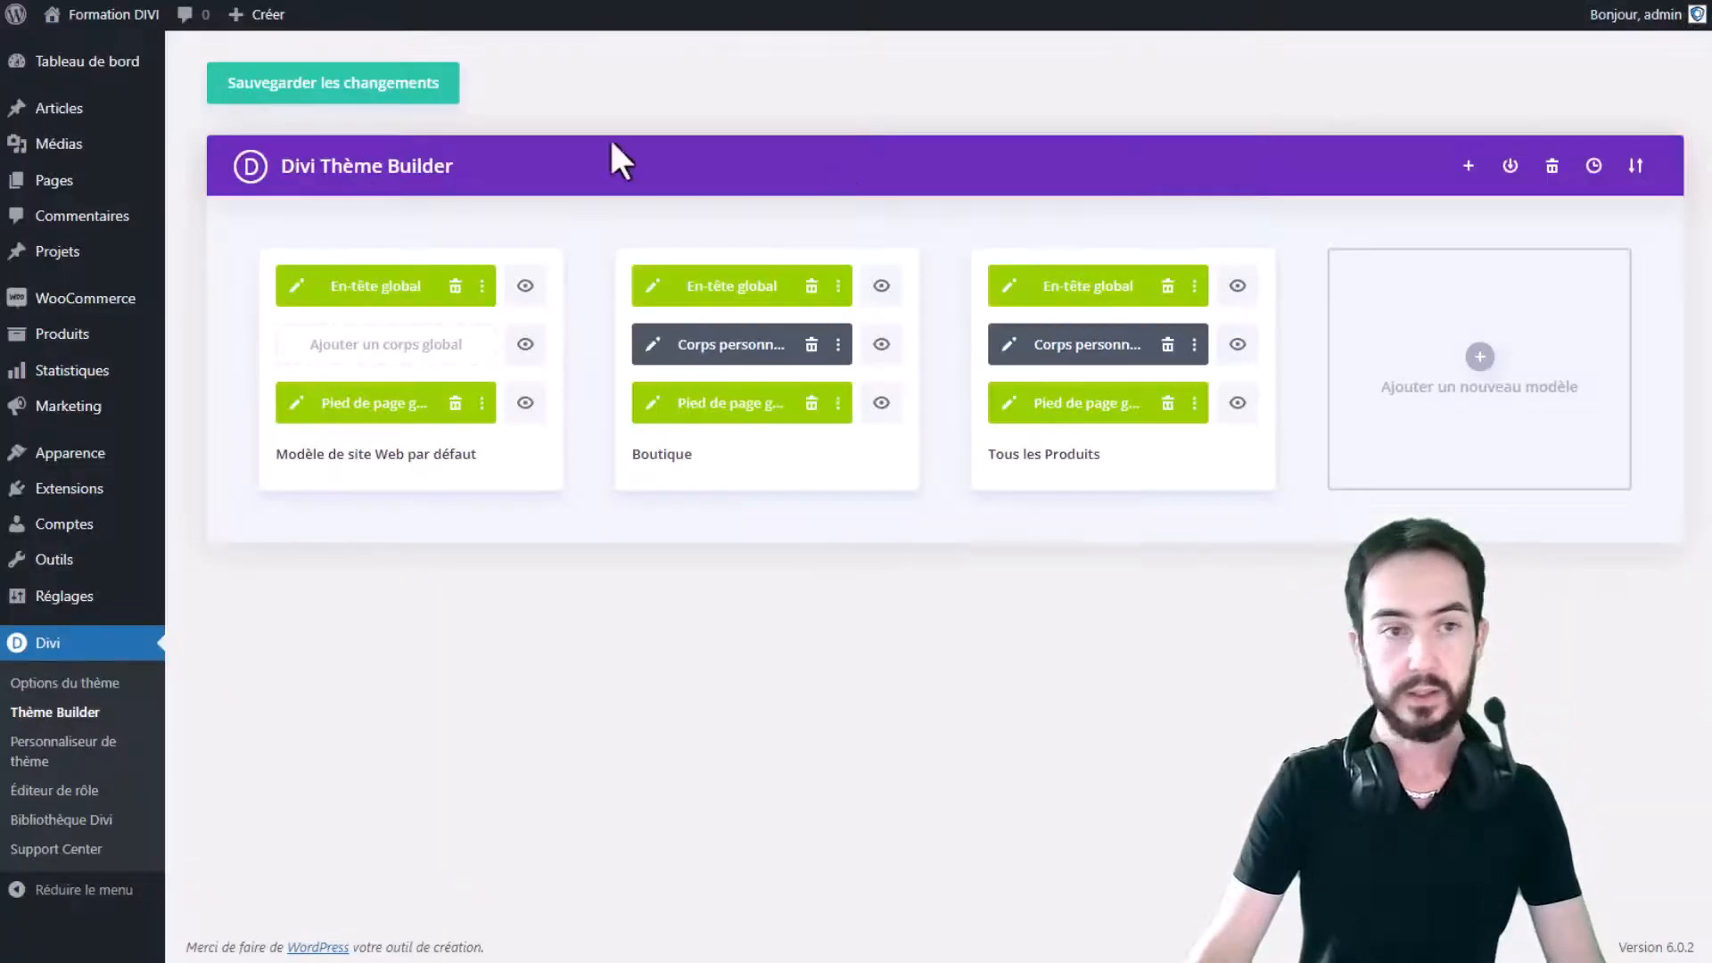
click(367, 84)
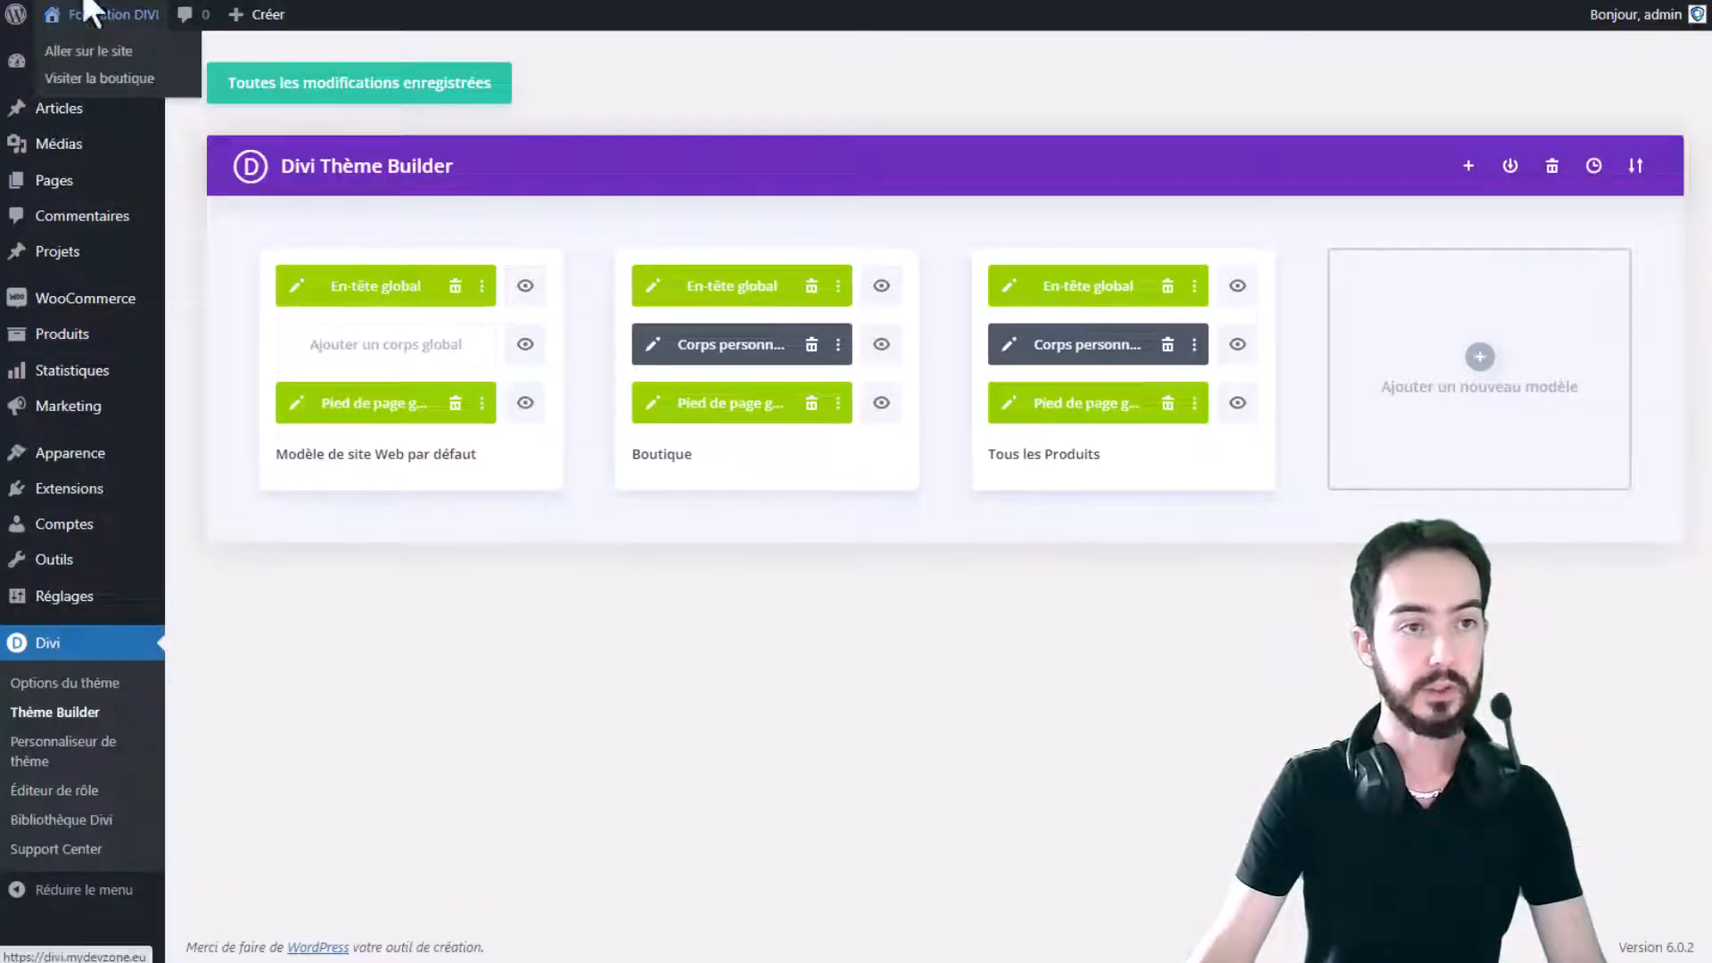
Check the new template on the live site by viewing the Sac à main product page from the Boutique page
click(86, 11)
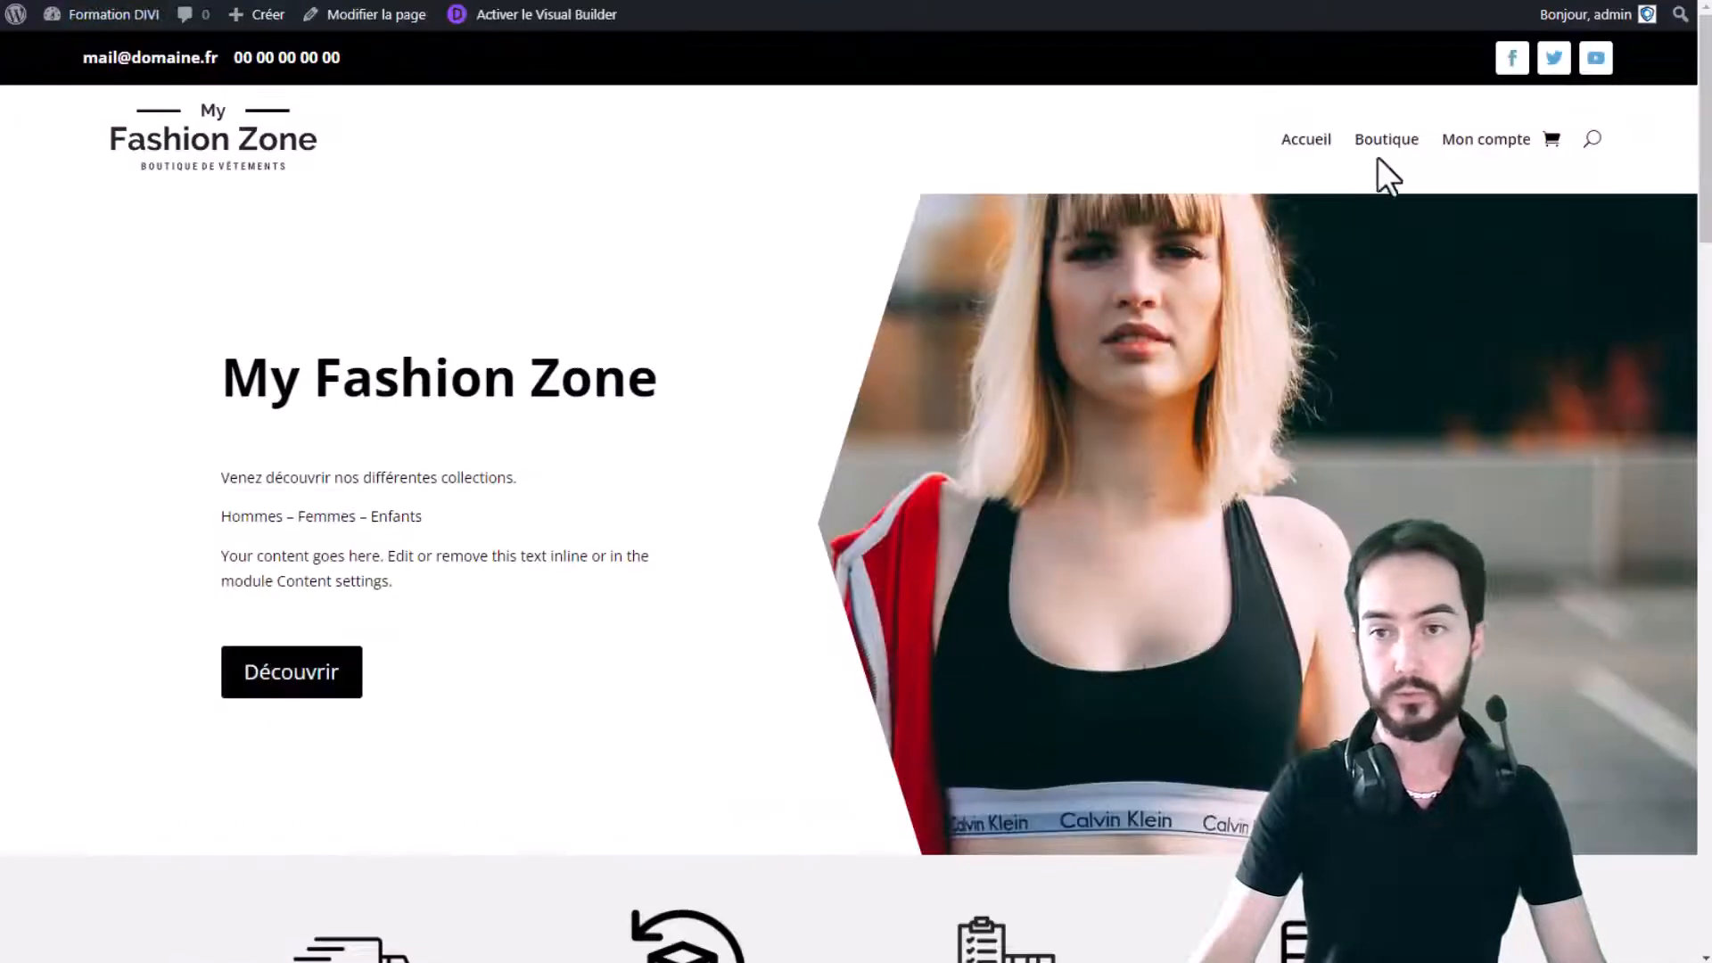
click(1387, 141)
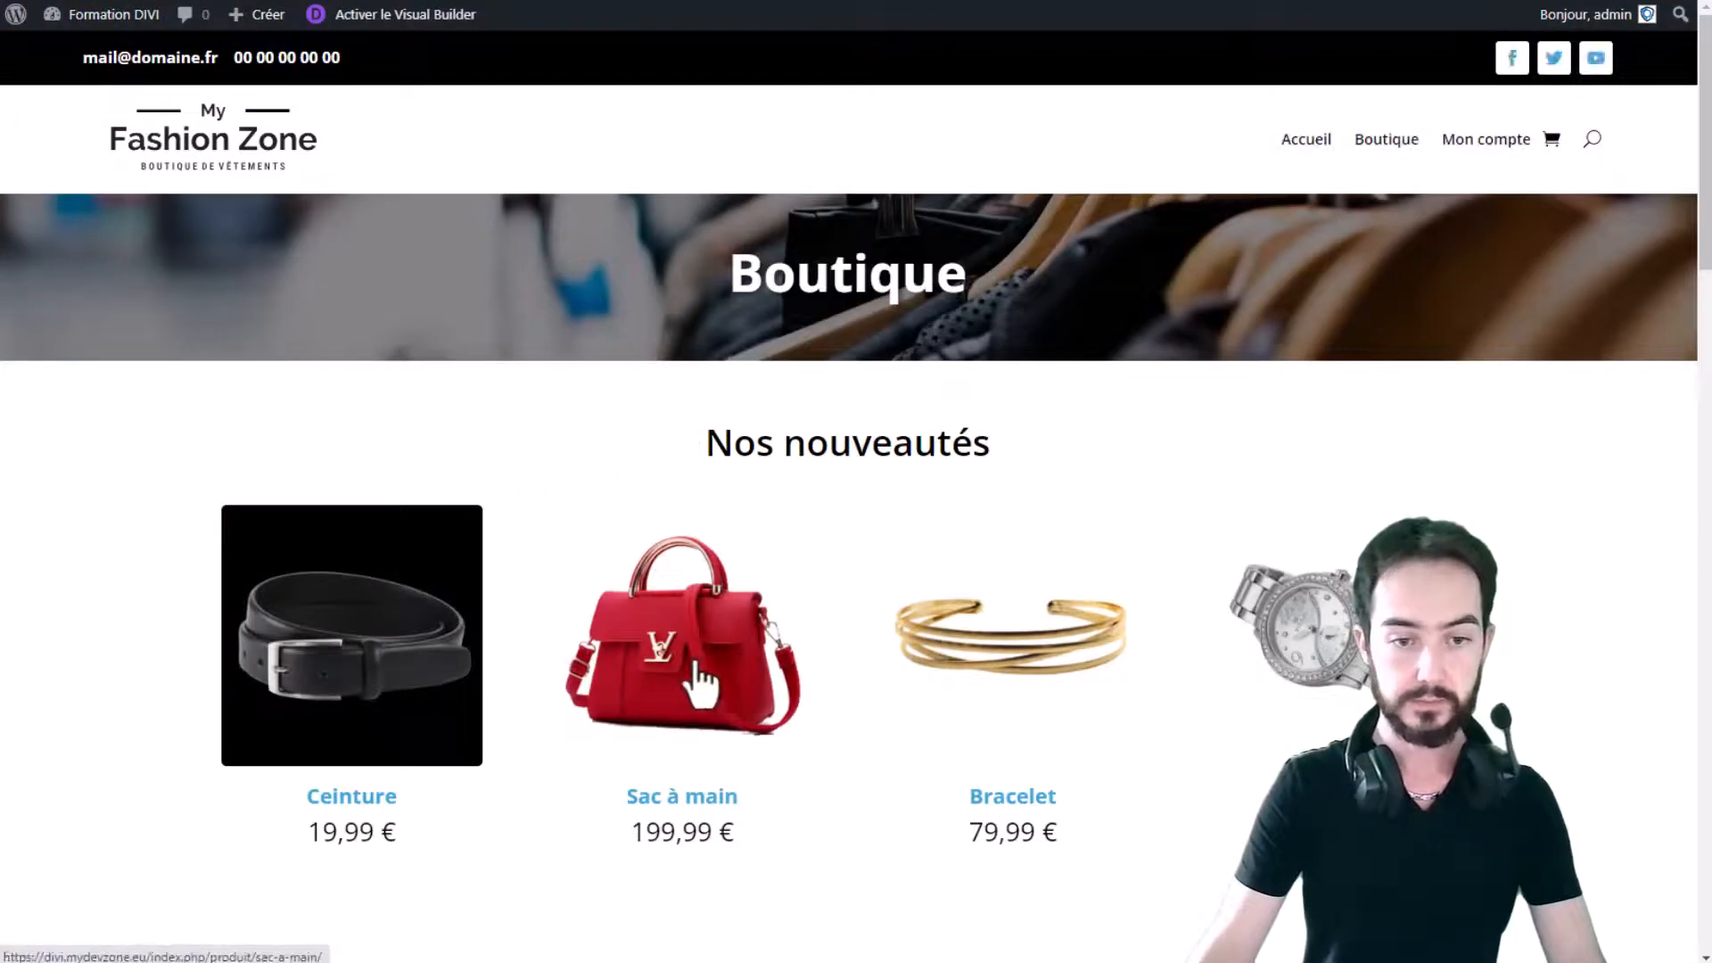
click(709, 680)
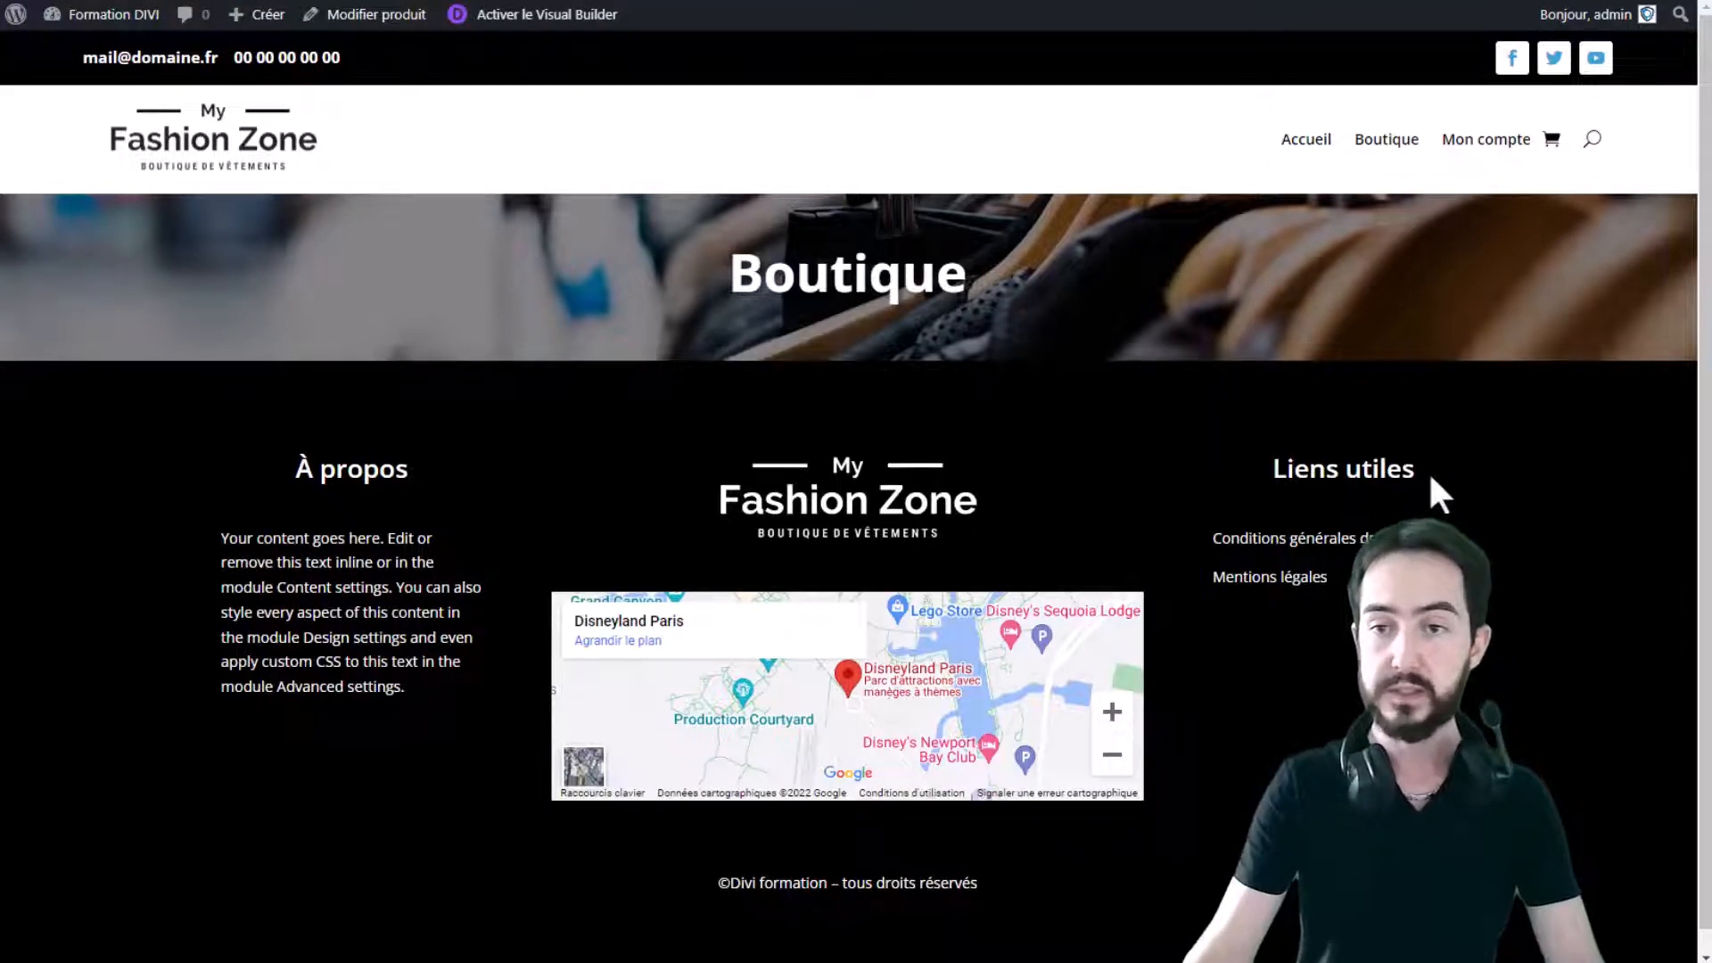
click(1365, 160)
scroll(960, 212, down, 7)
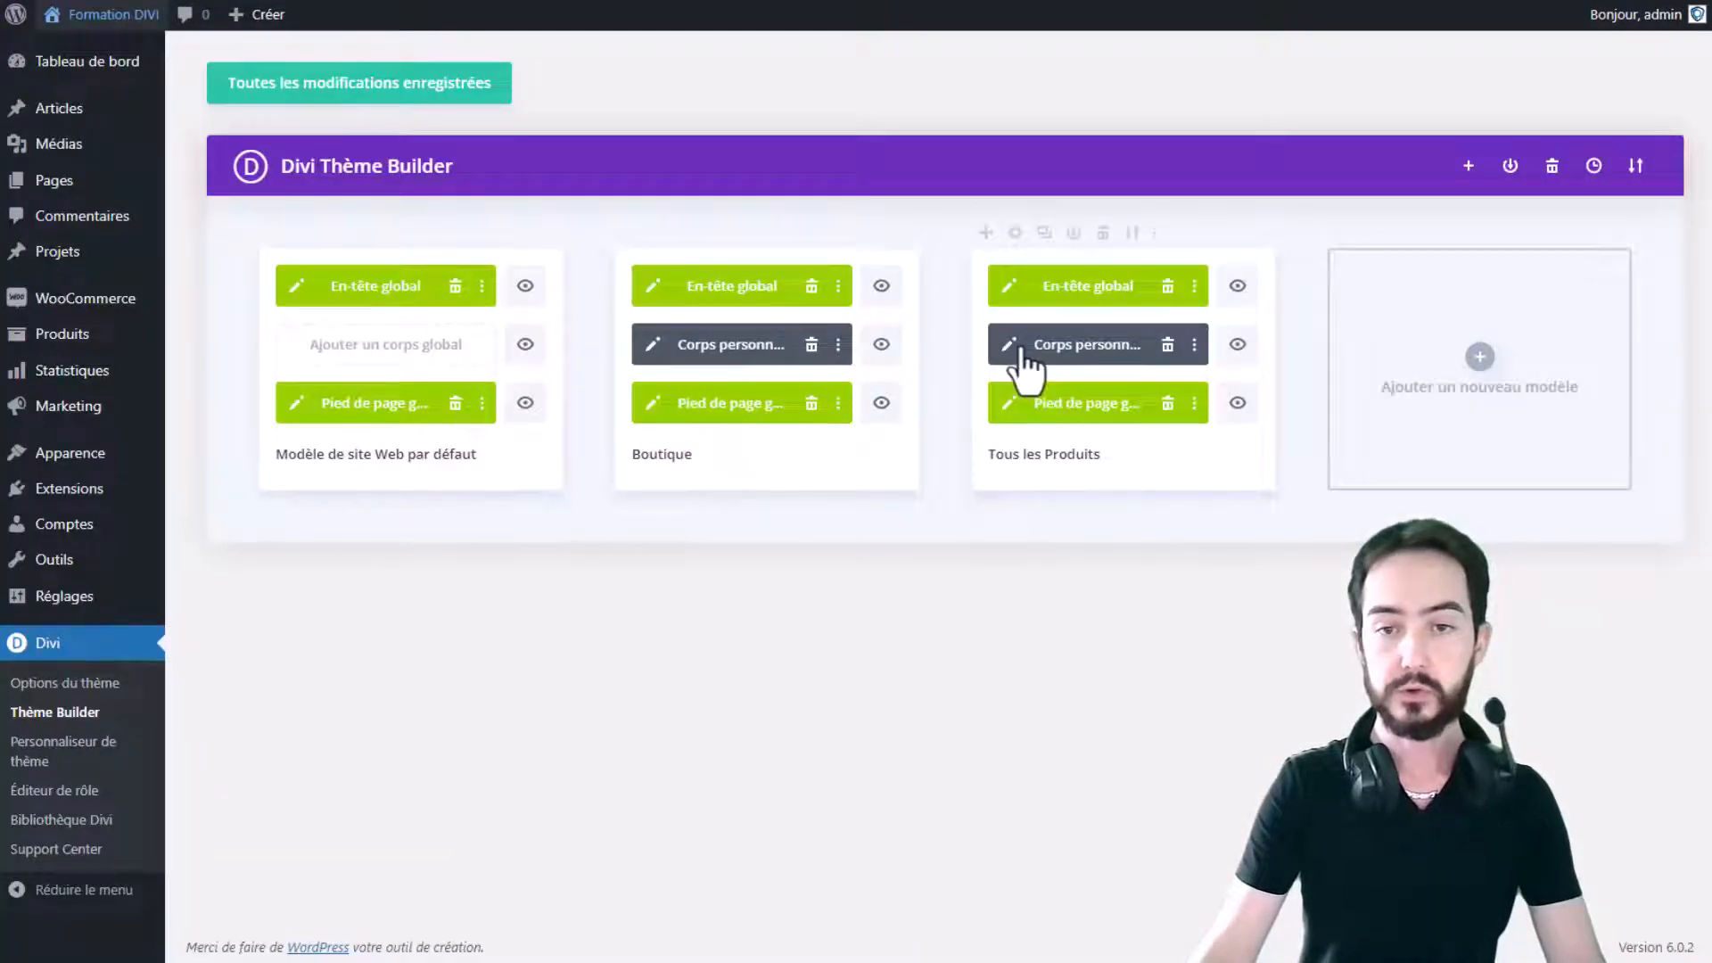
Reopen the Tous les Produits body layout and display the background image settings of the Boutique header section
click(1019, 348)
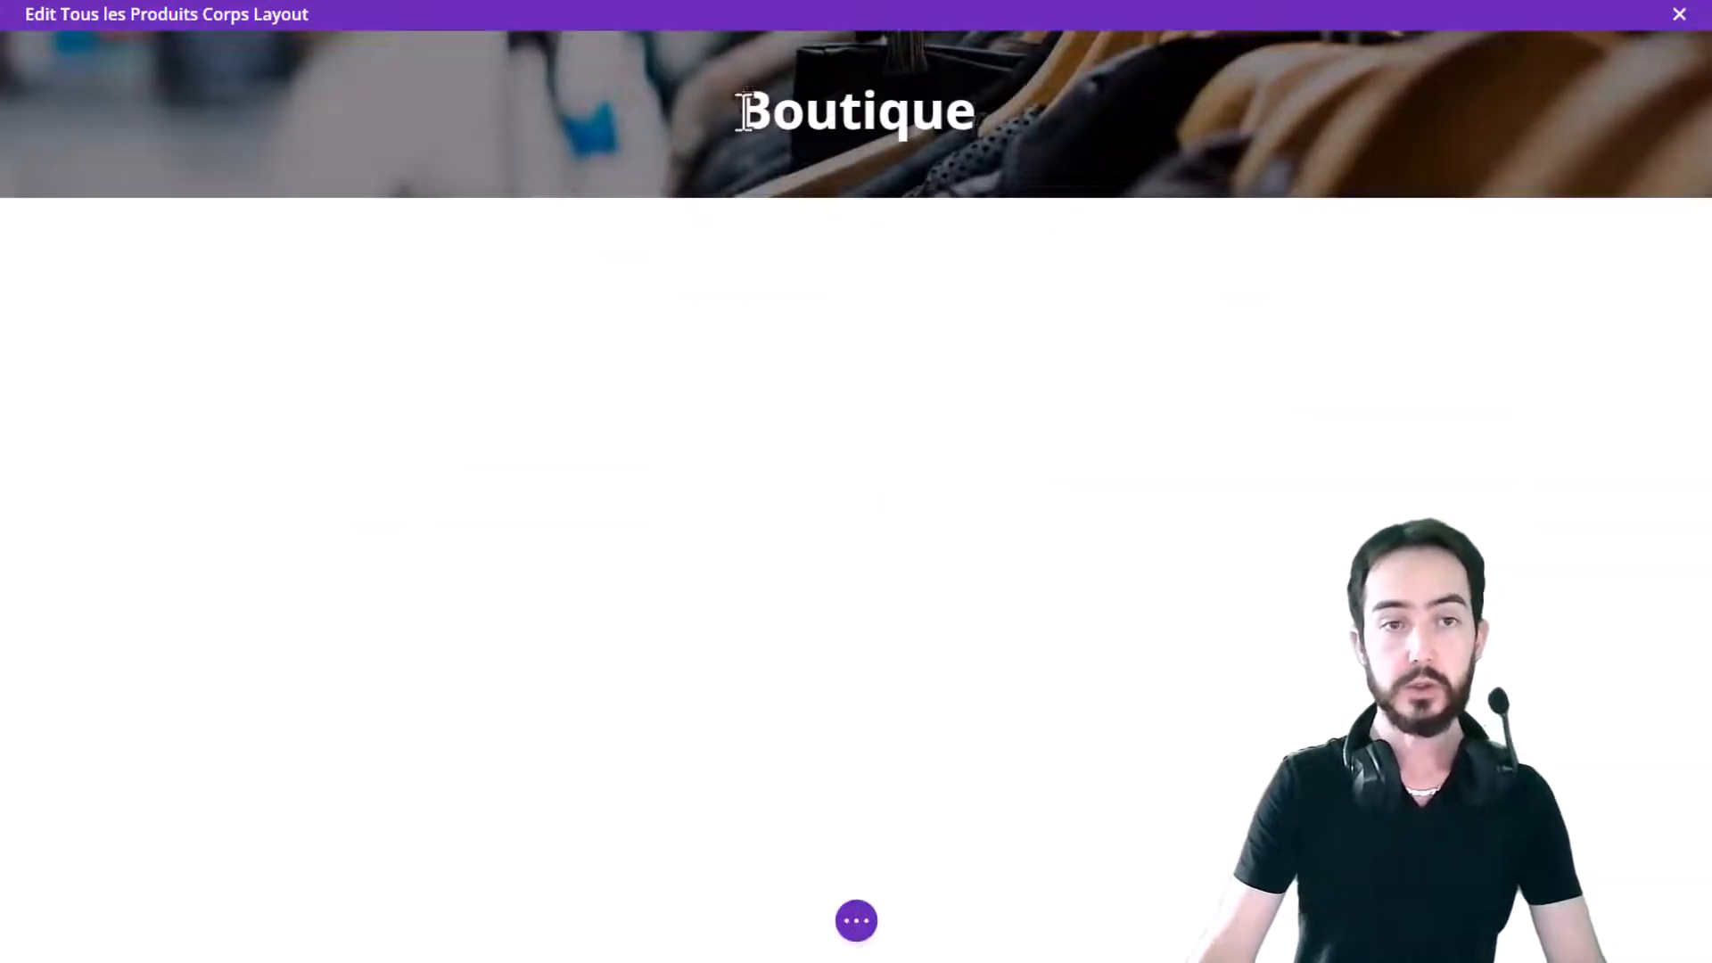
mouse_move(828, 198)
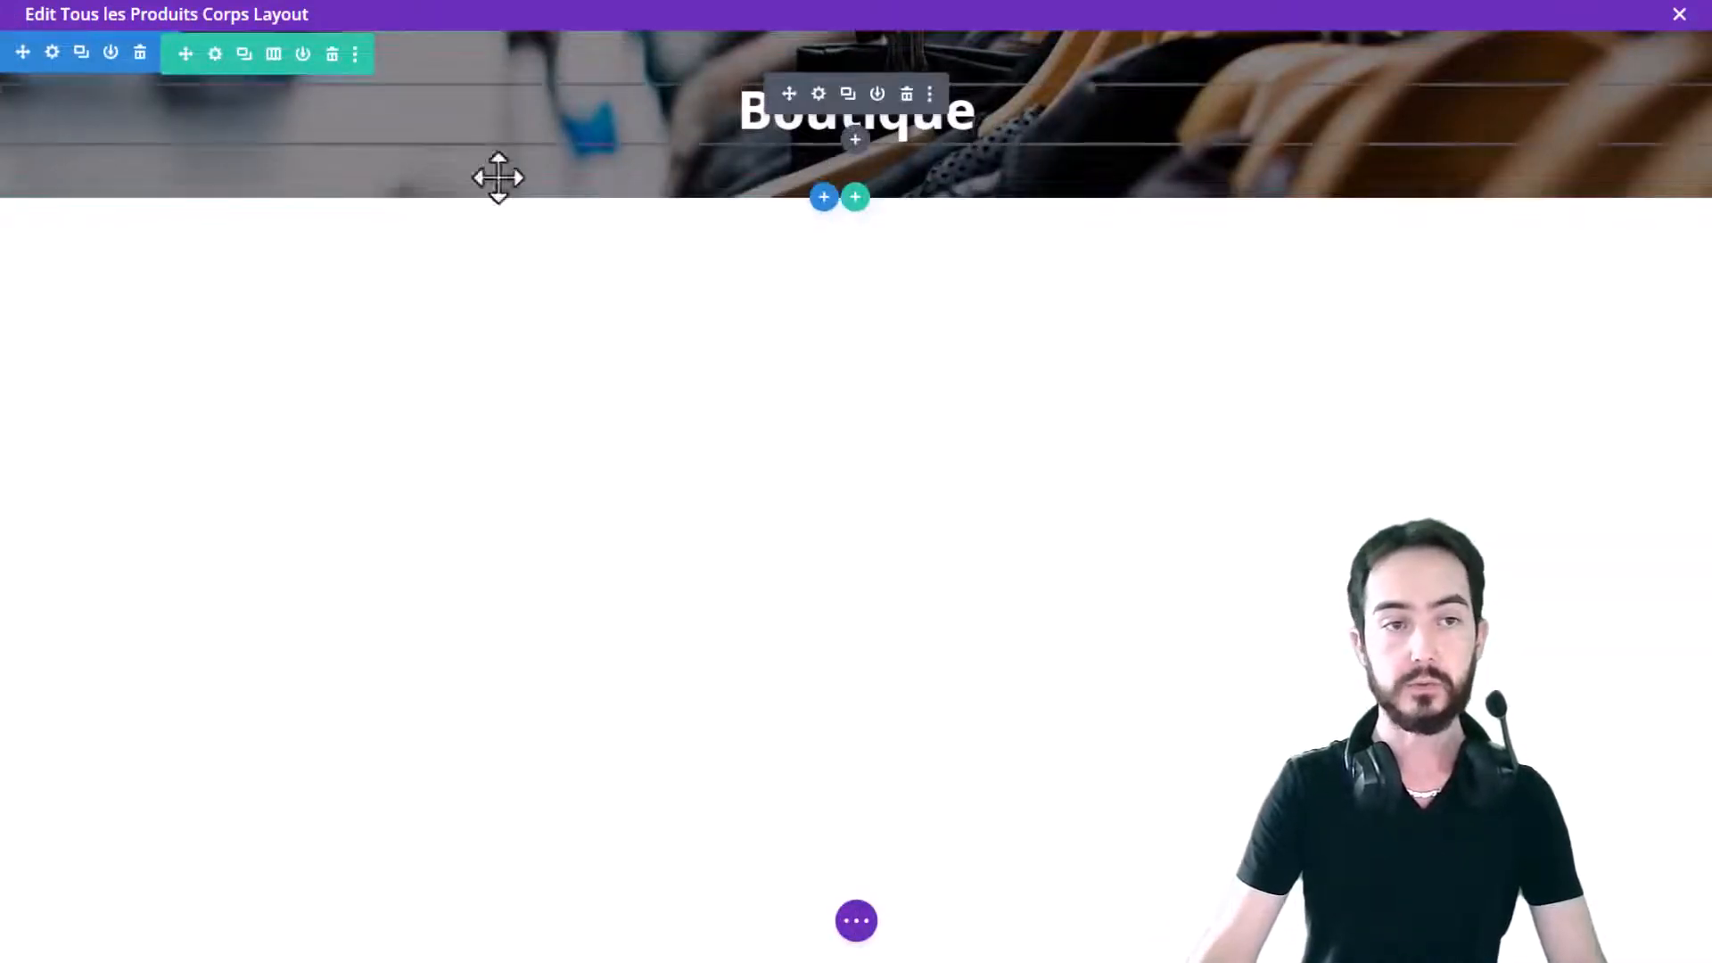
click(51, 53)
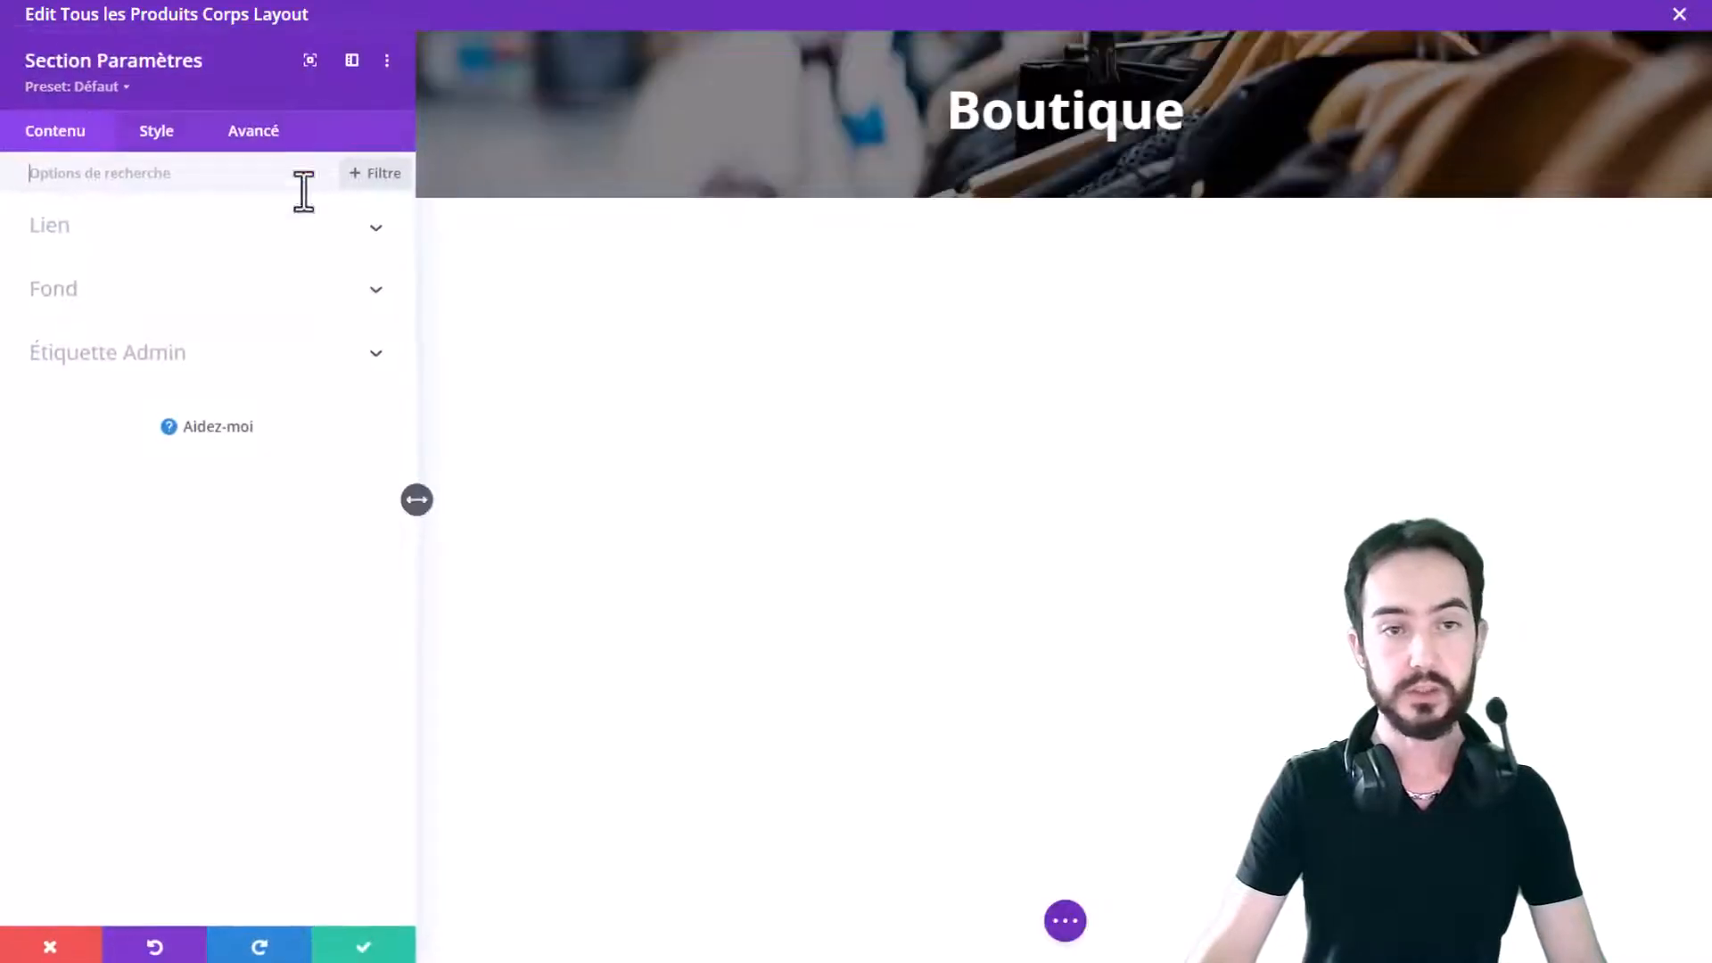
click(158, 306)
click(151, 500)
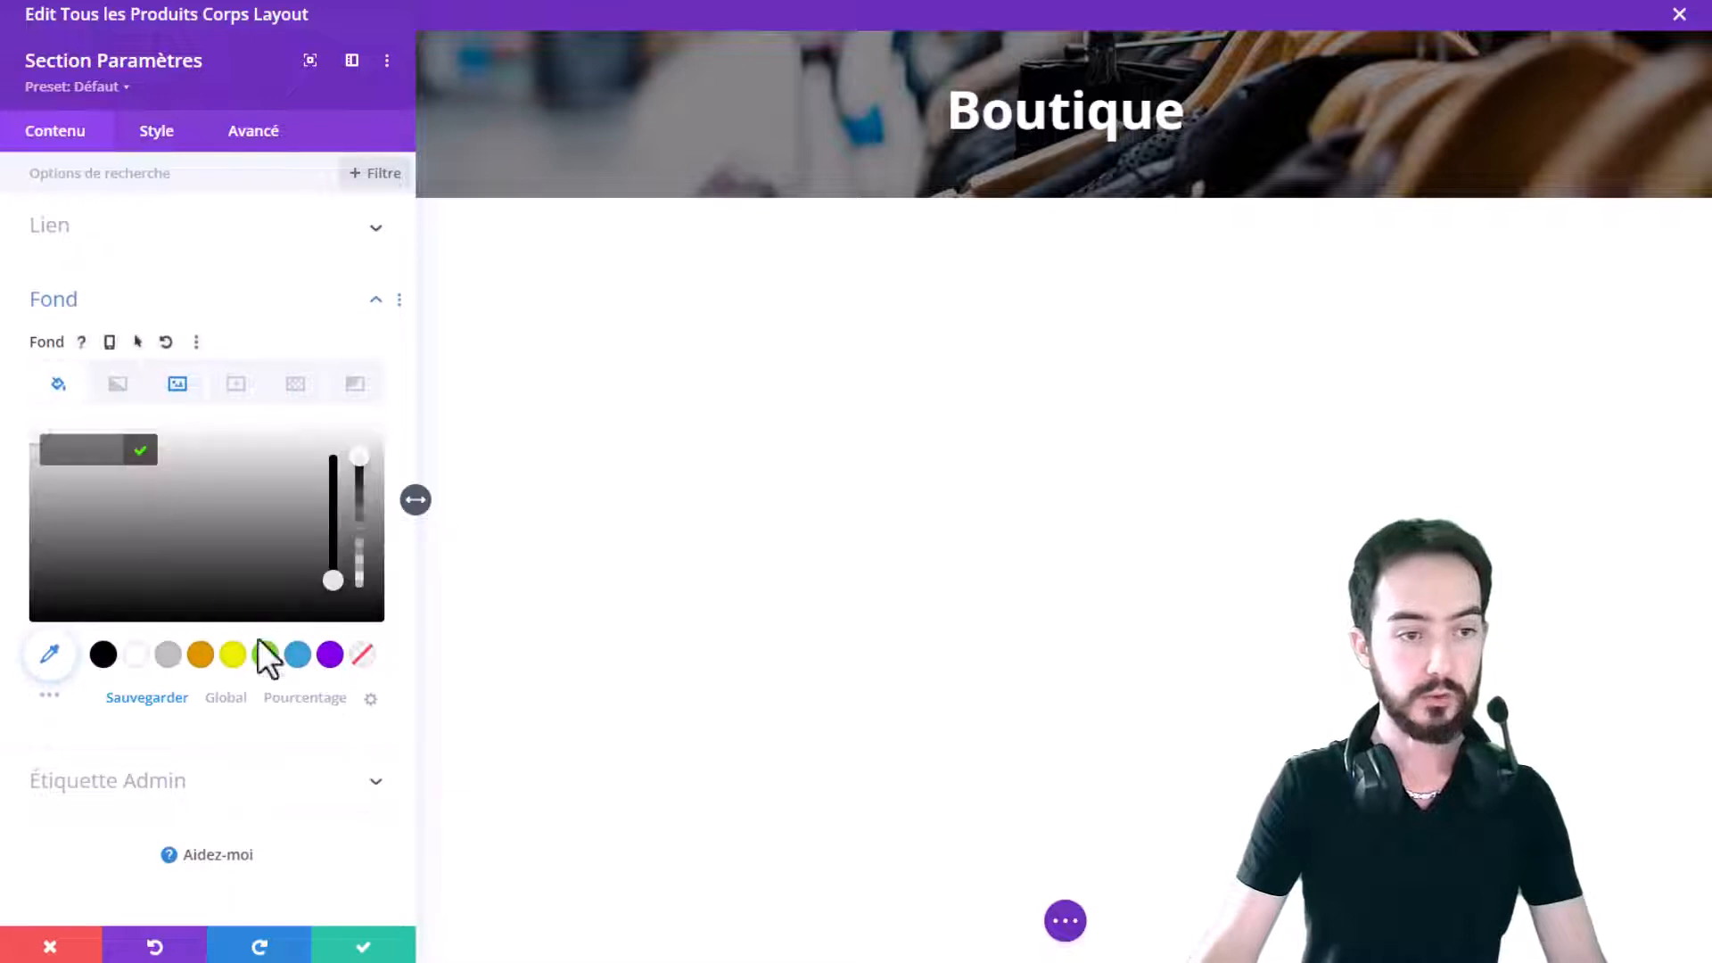
click(178, 384)
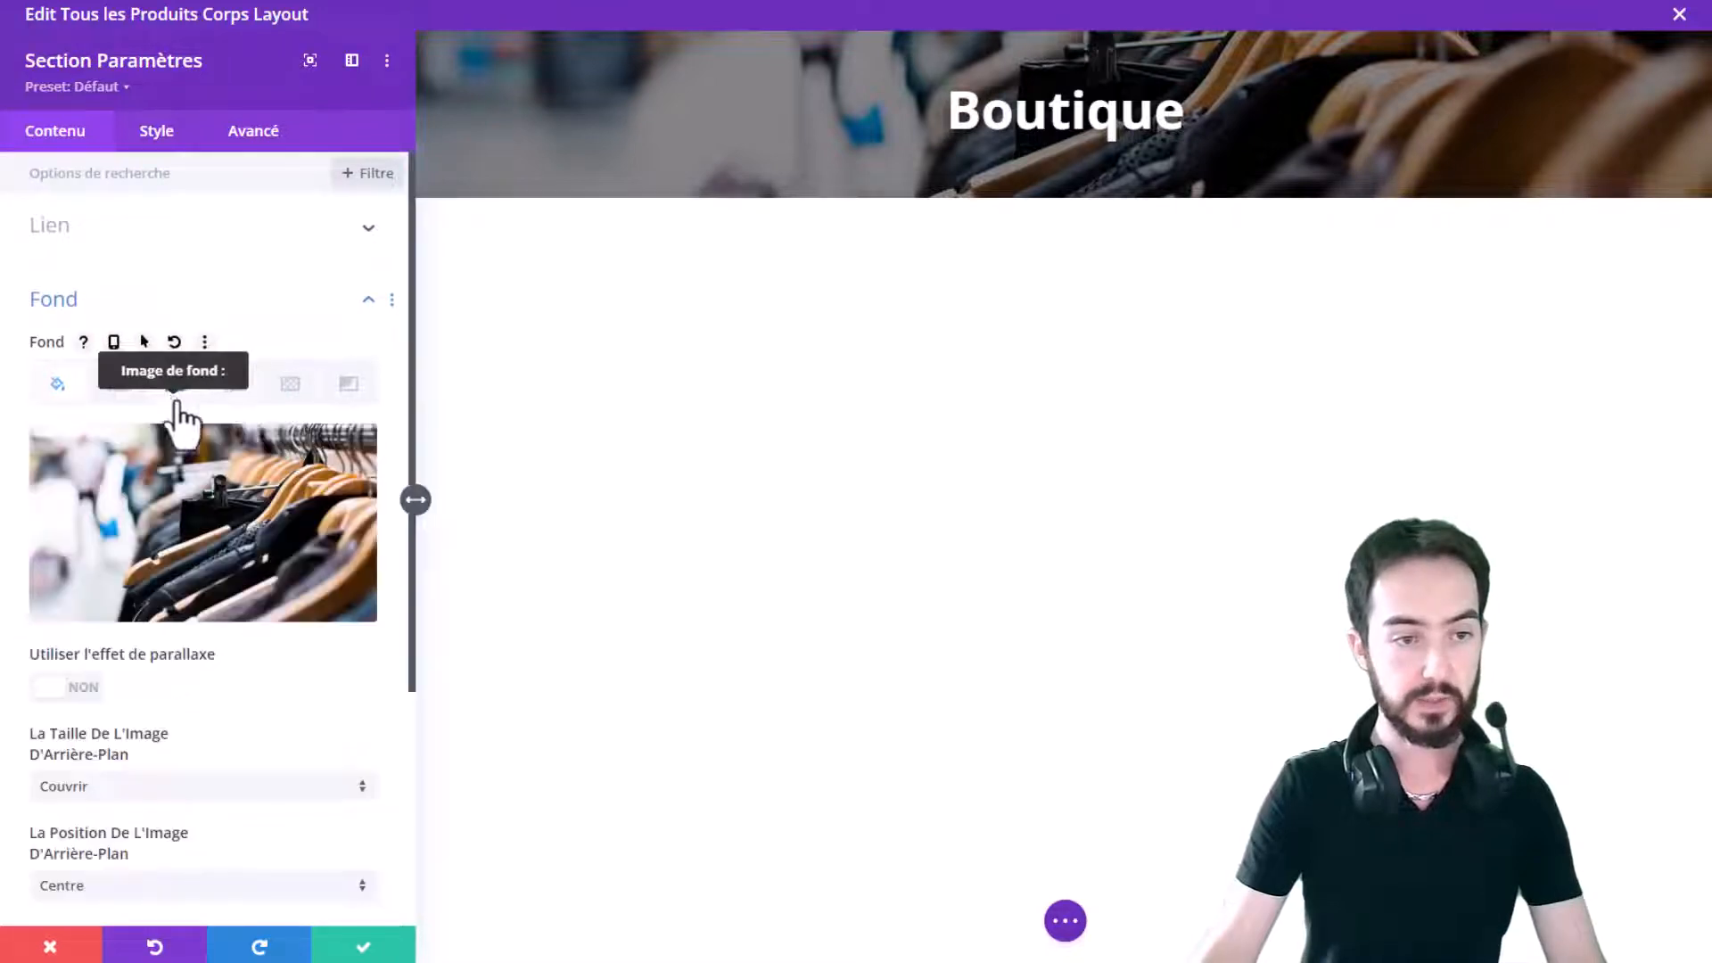
Try picking a different background image for the header section from the media library, such as nursing-home_44.jpeg
click(276, 580)
scroll(1026, 611, down, 5)
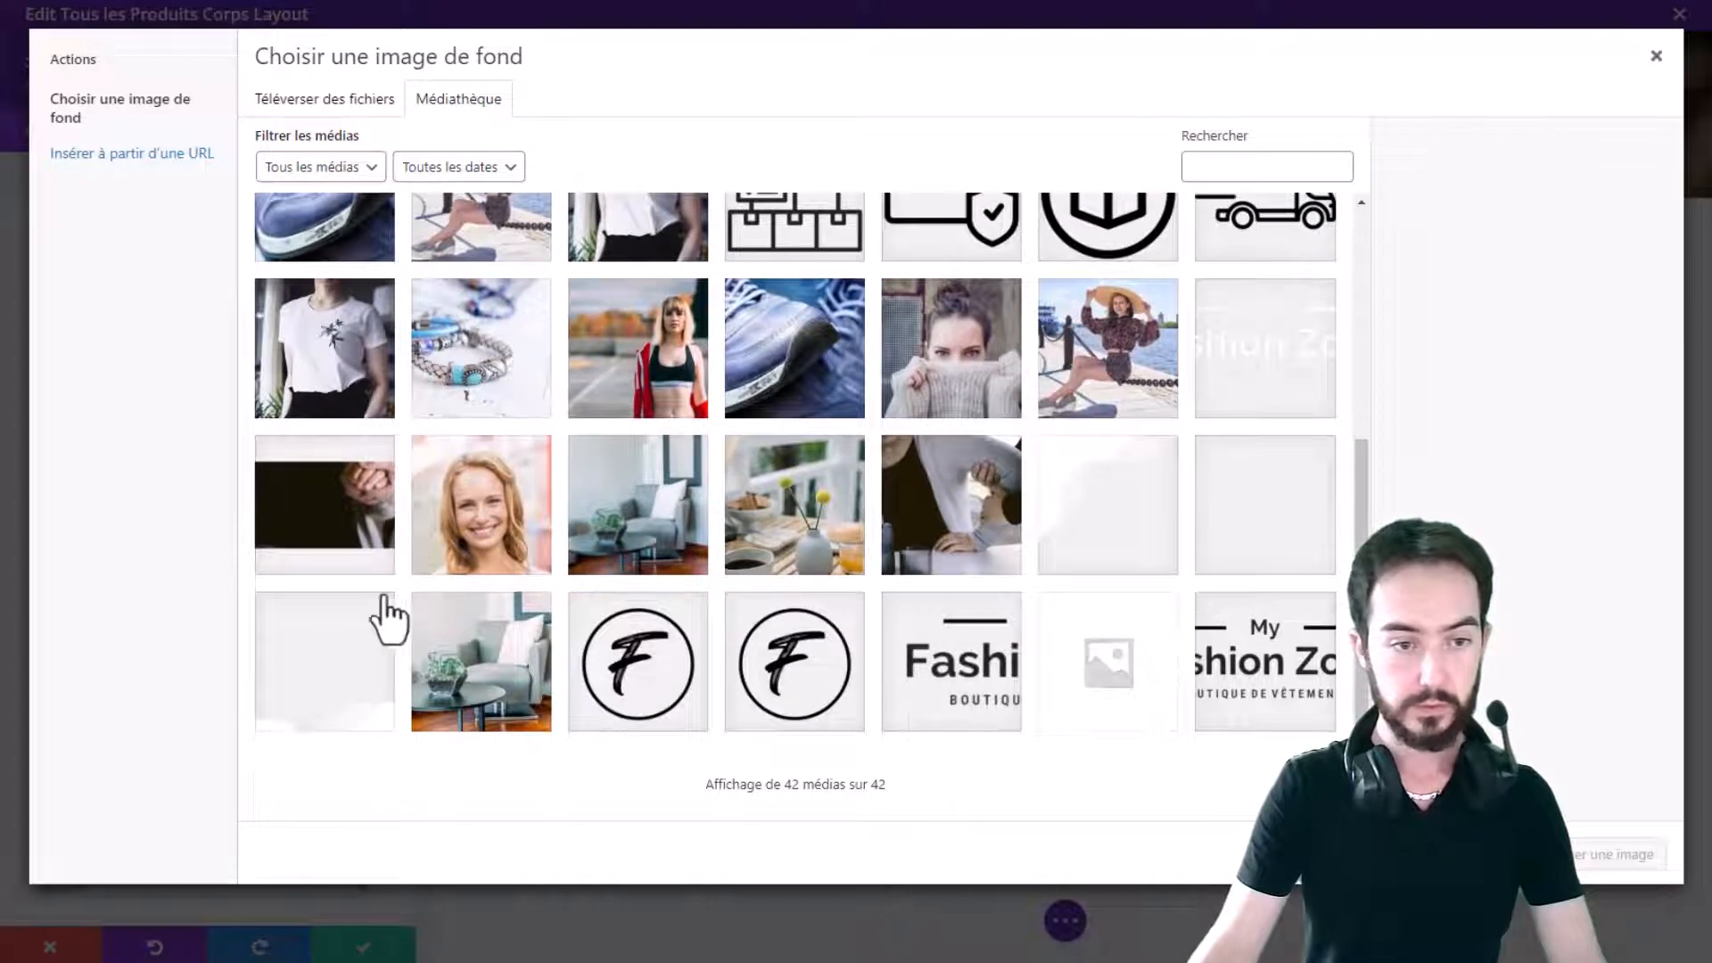
click(361, 540)
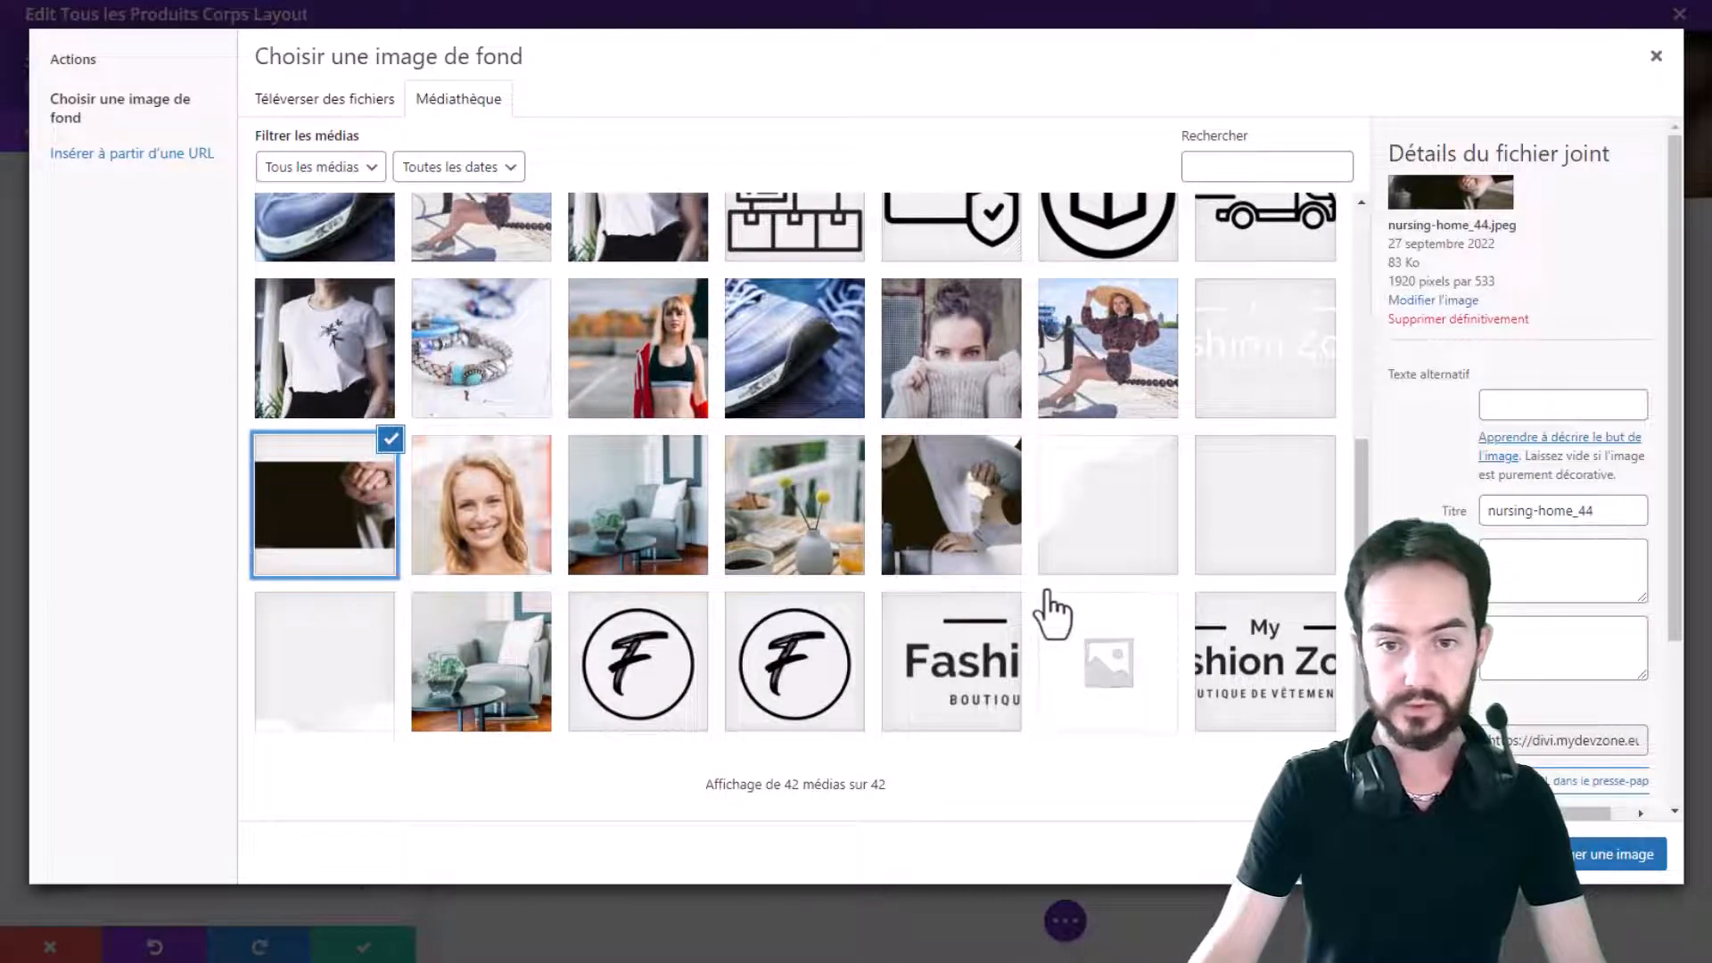
scroll(1052, 613, up, 5)
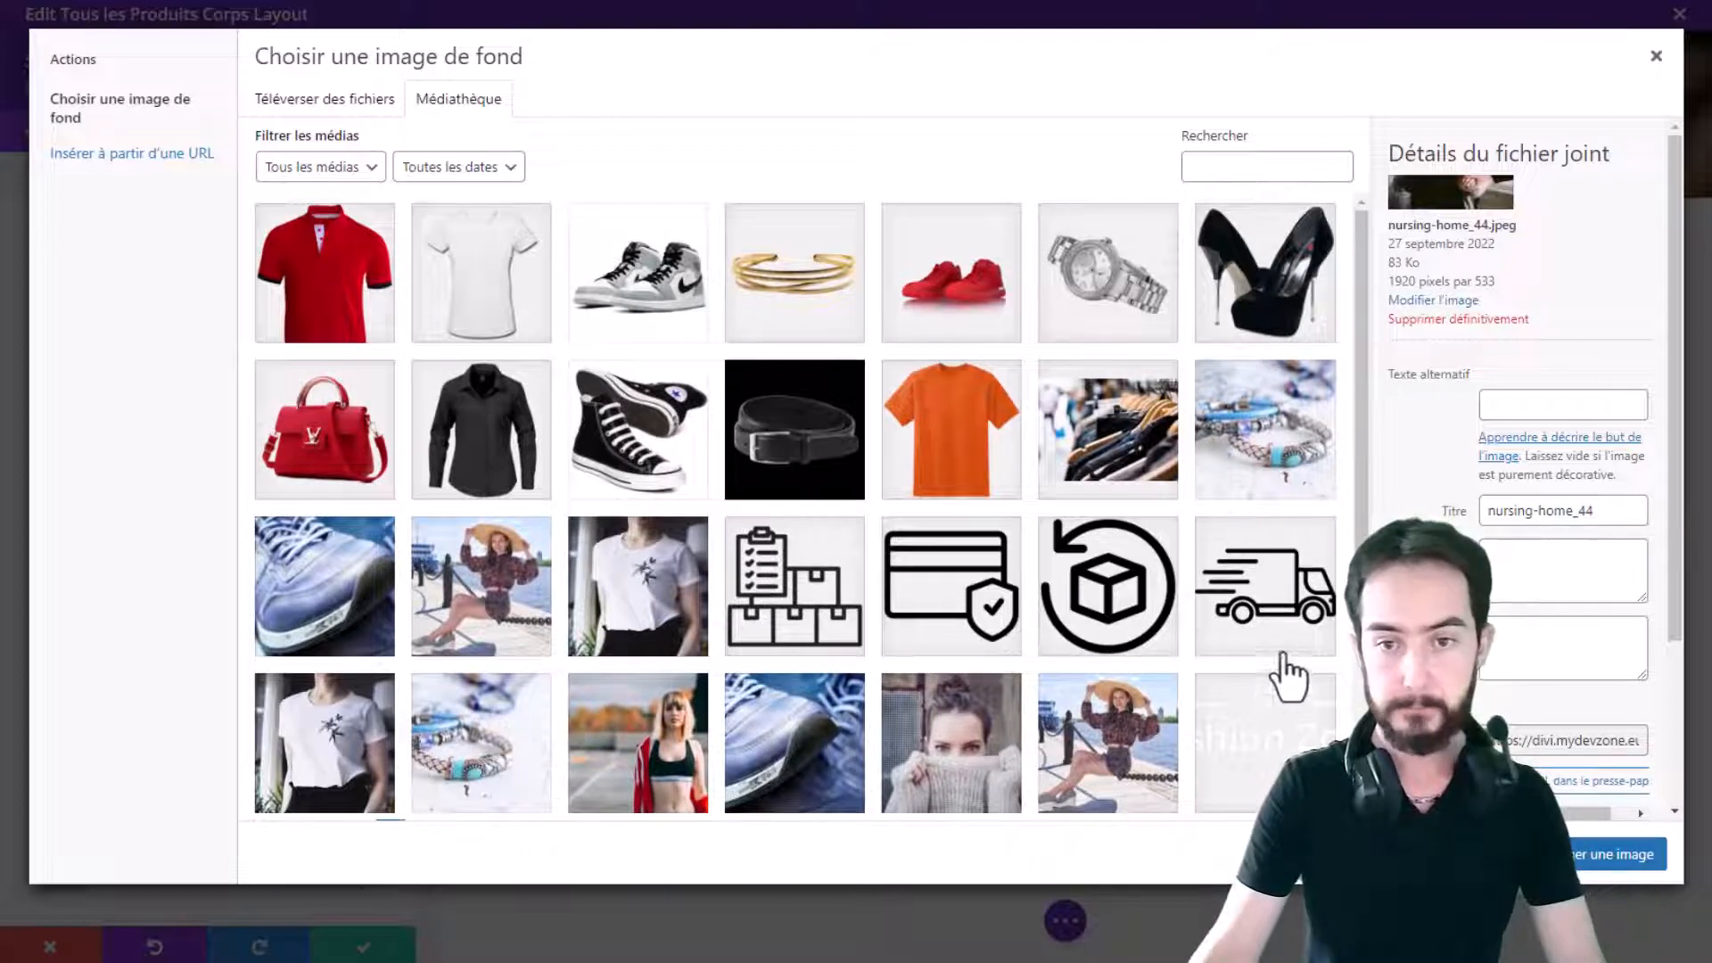
click(1181, 457)
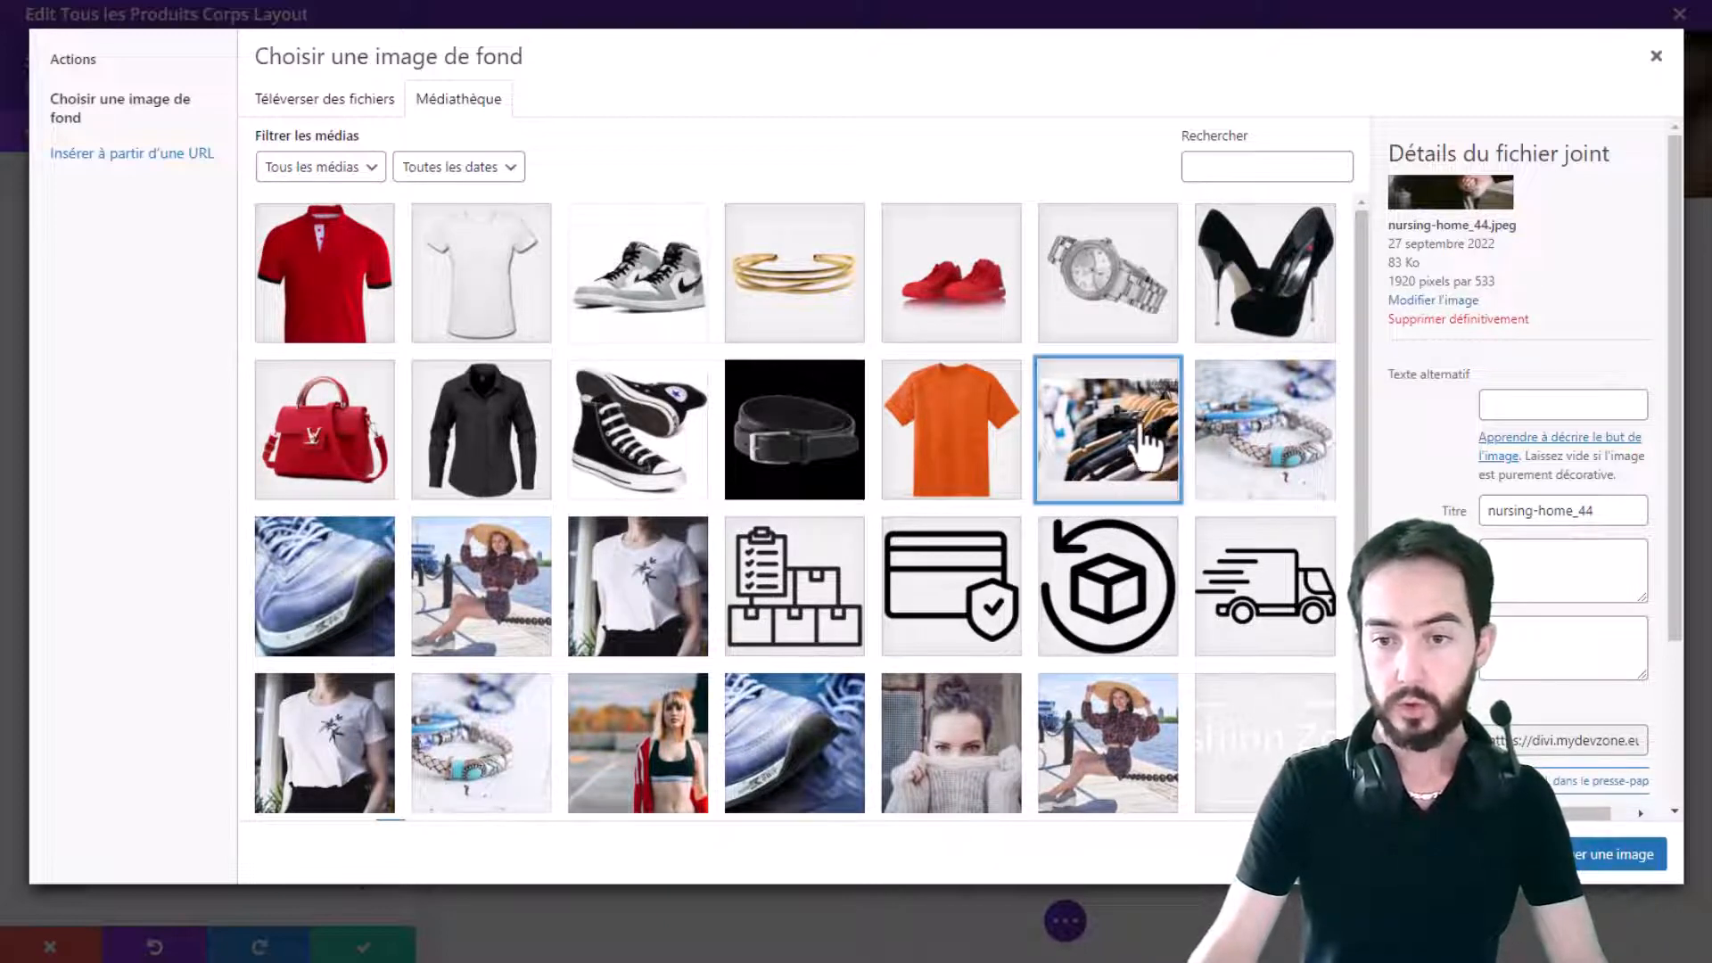
click(1655, 61)
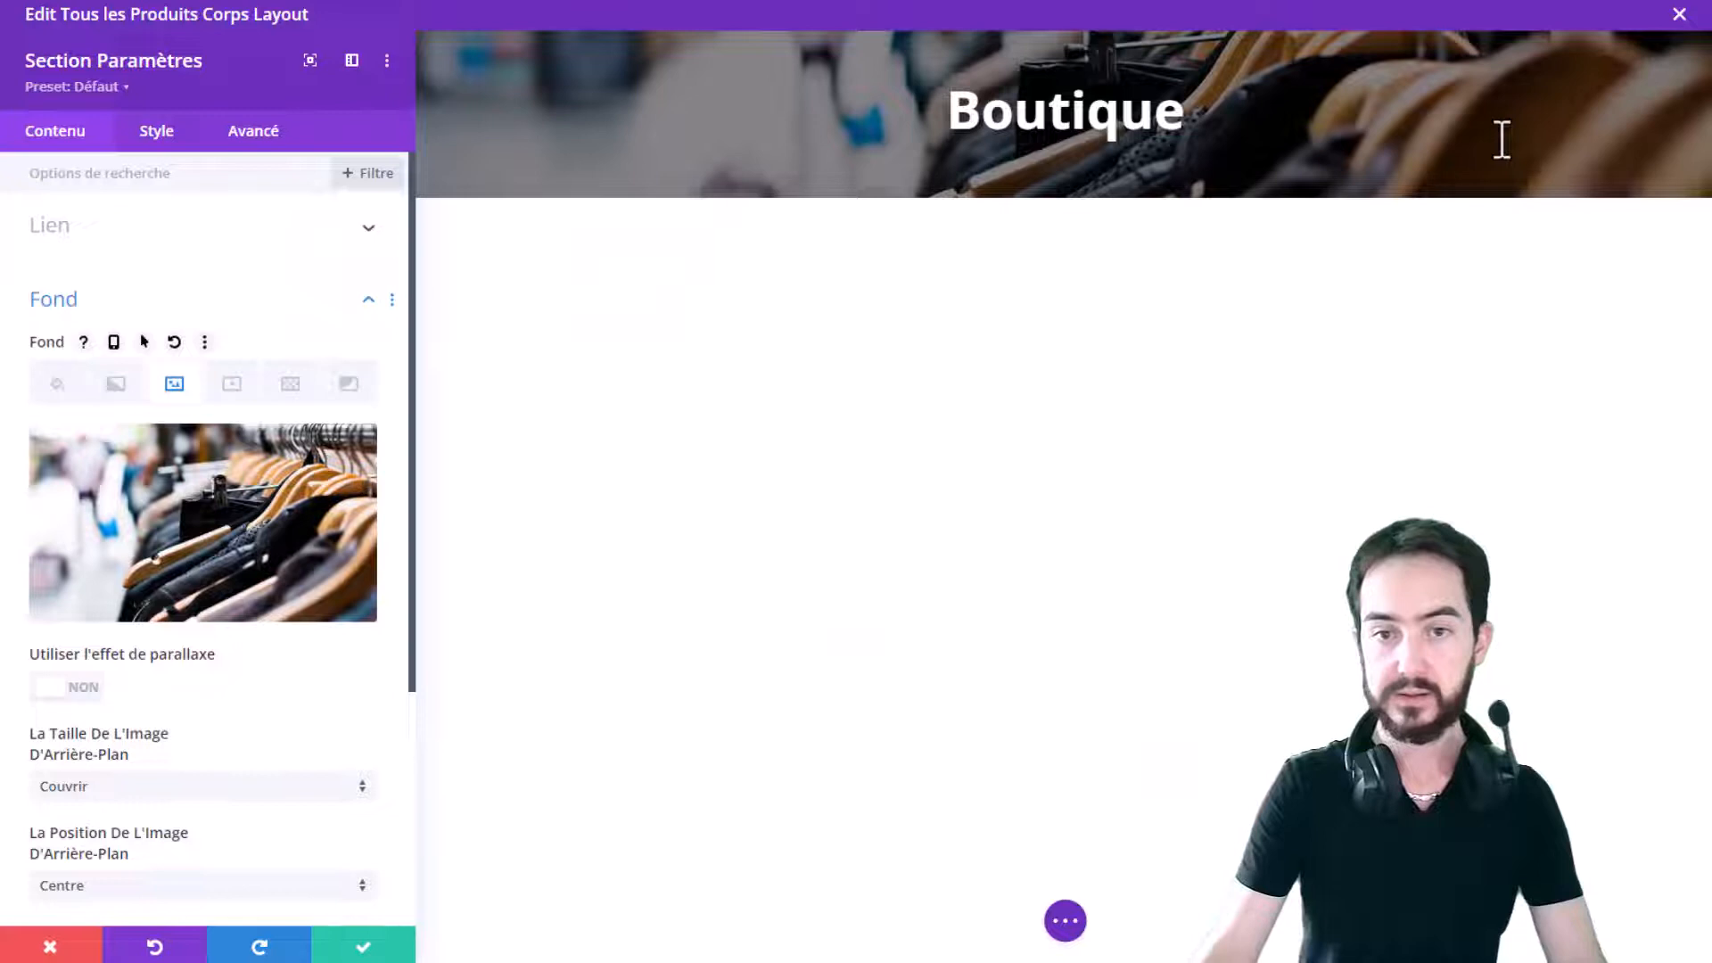
double_click(987, 115)
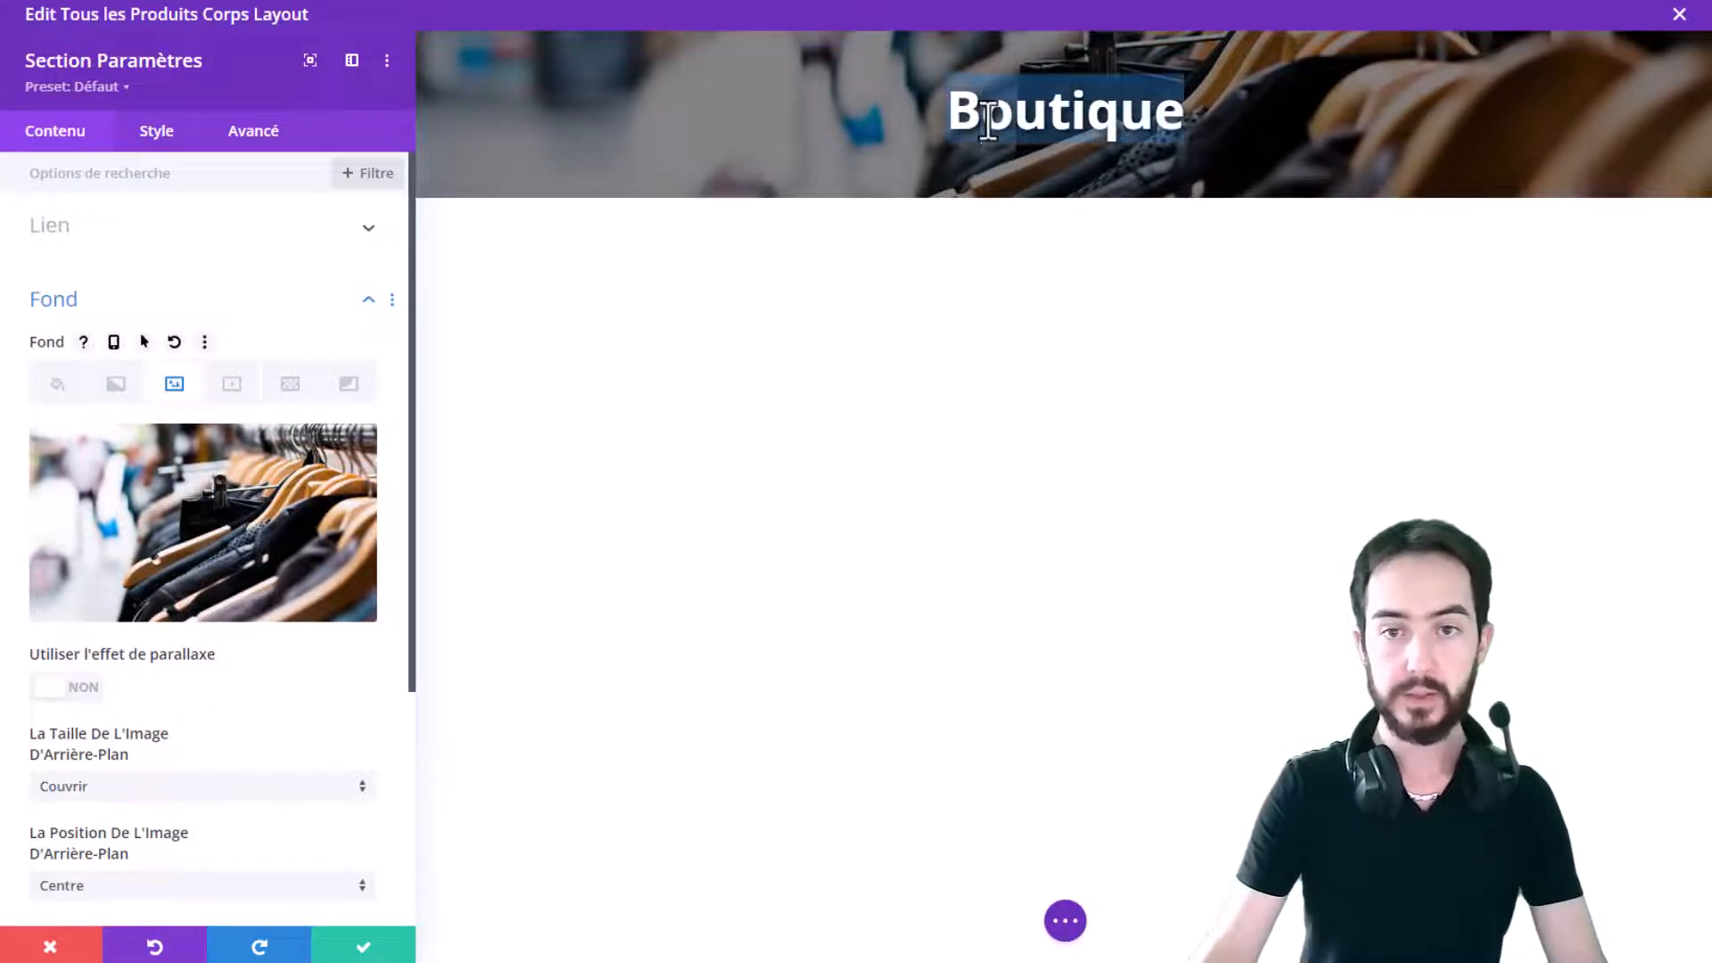
click(357, 950)
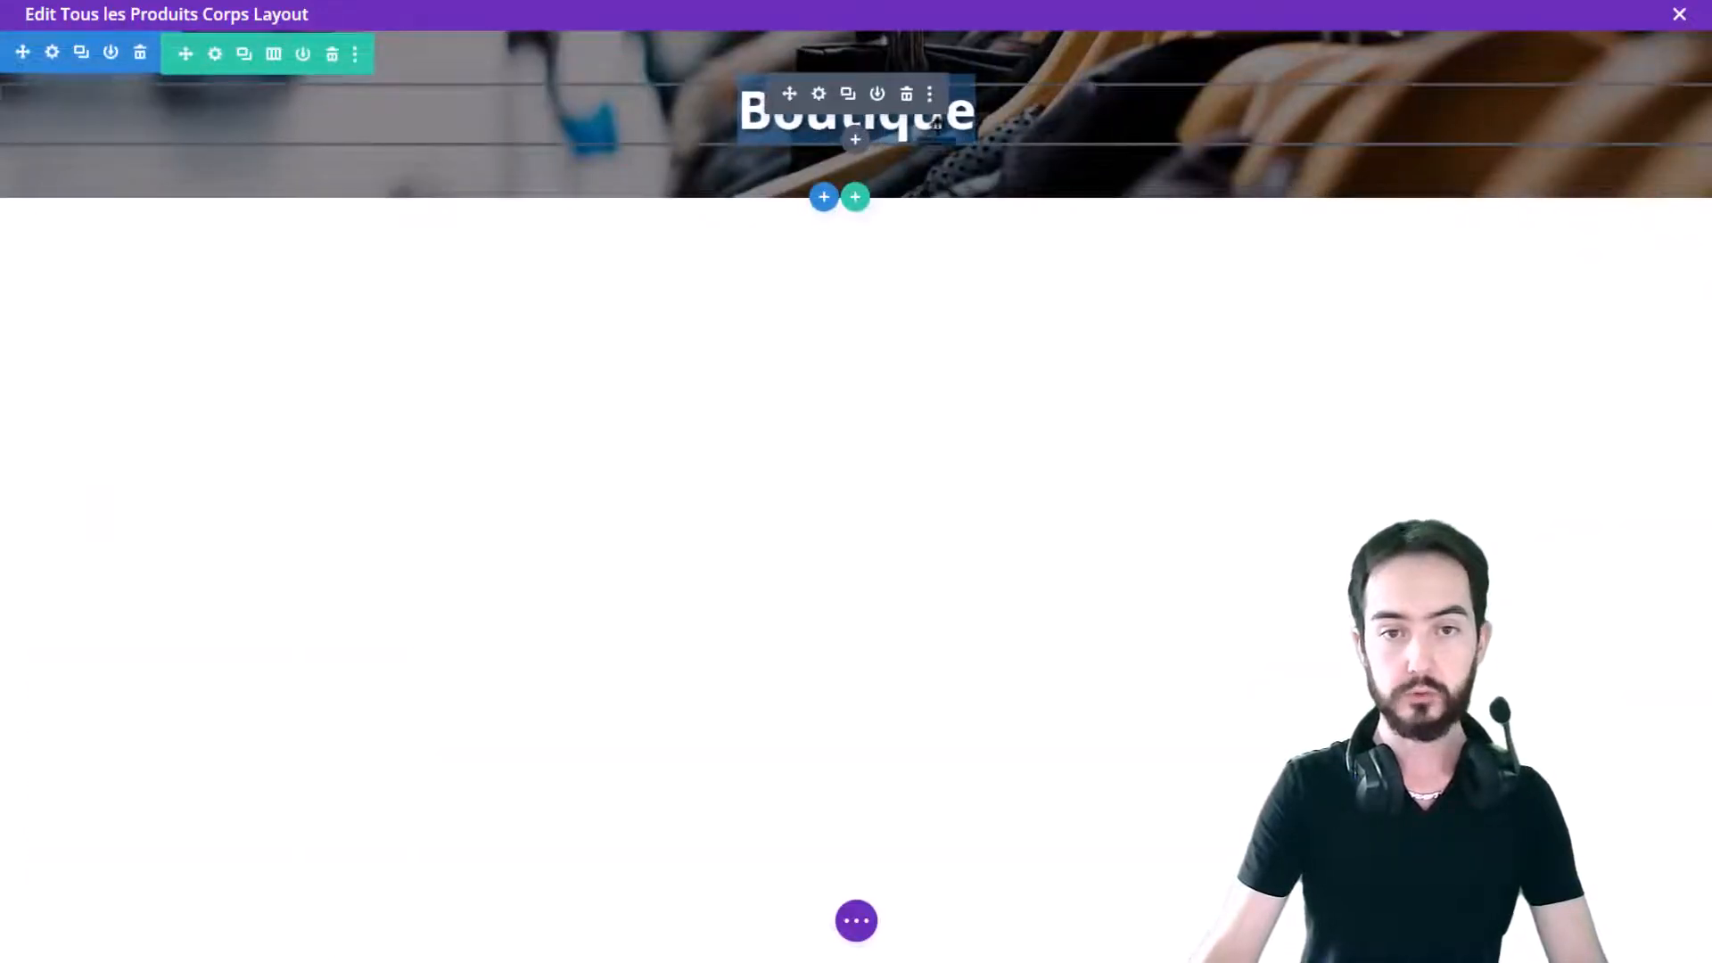
click(863, 285)
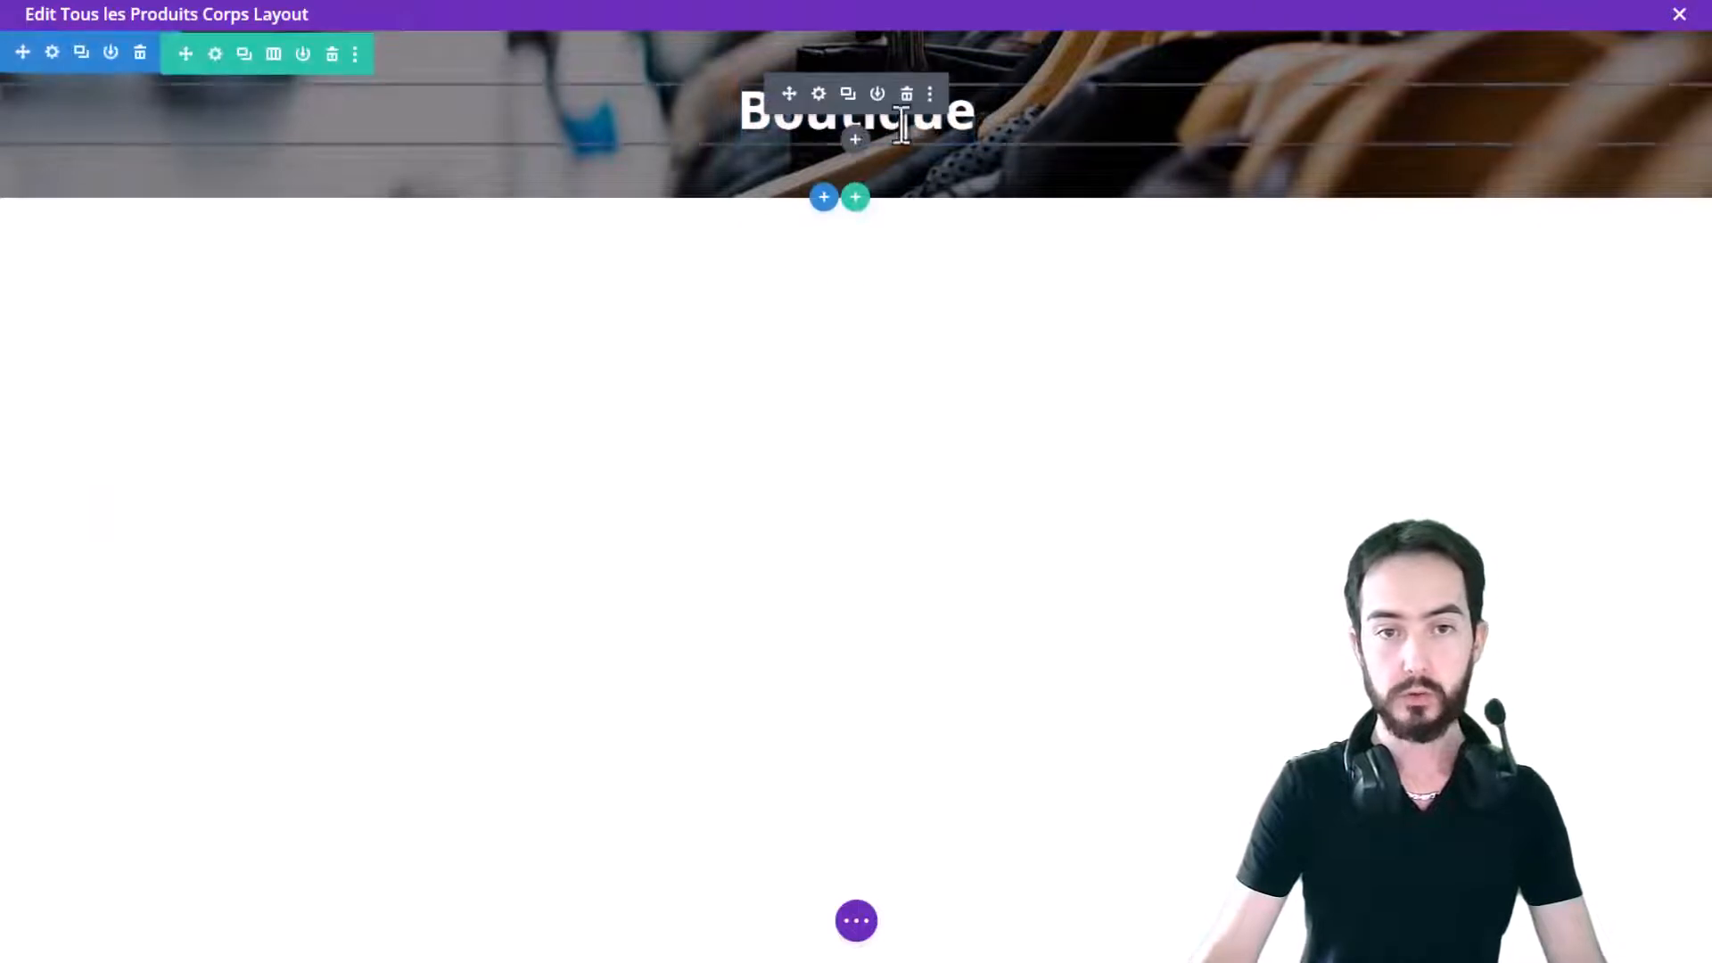
Insert a new regular section with a single-column row below the Boutique header section
click(821, 200)
click(694, 389)
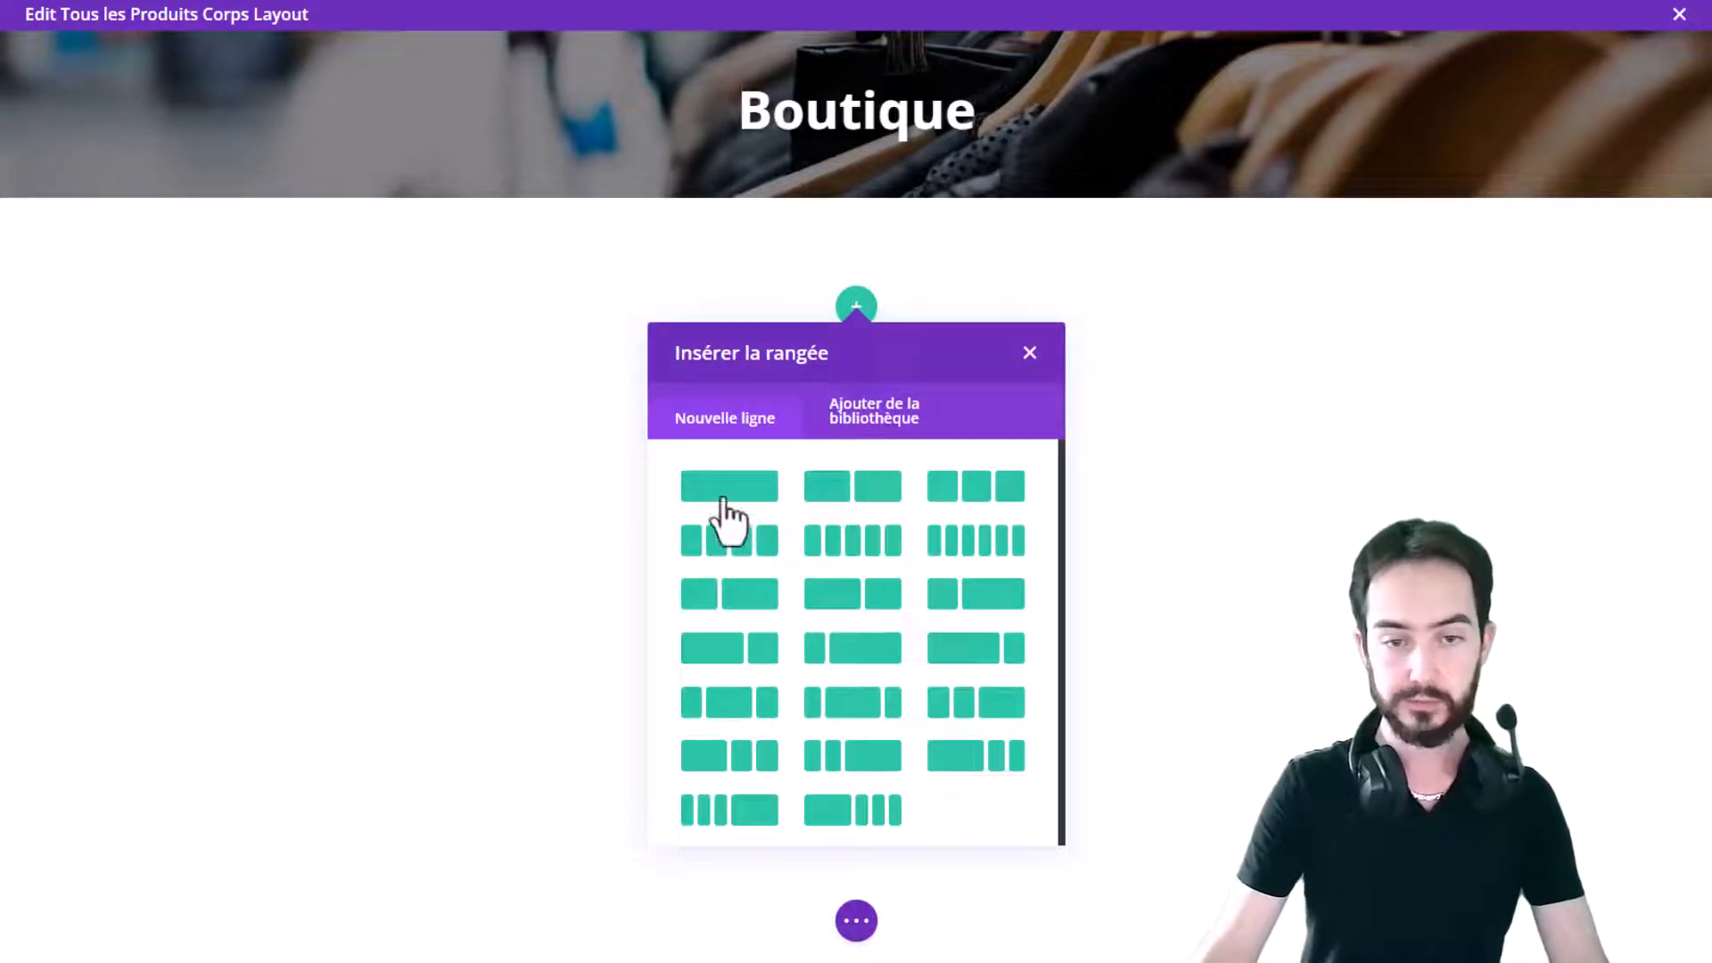
click(724, 493)
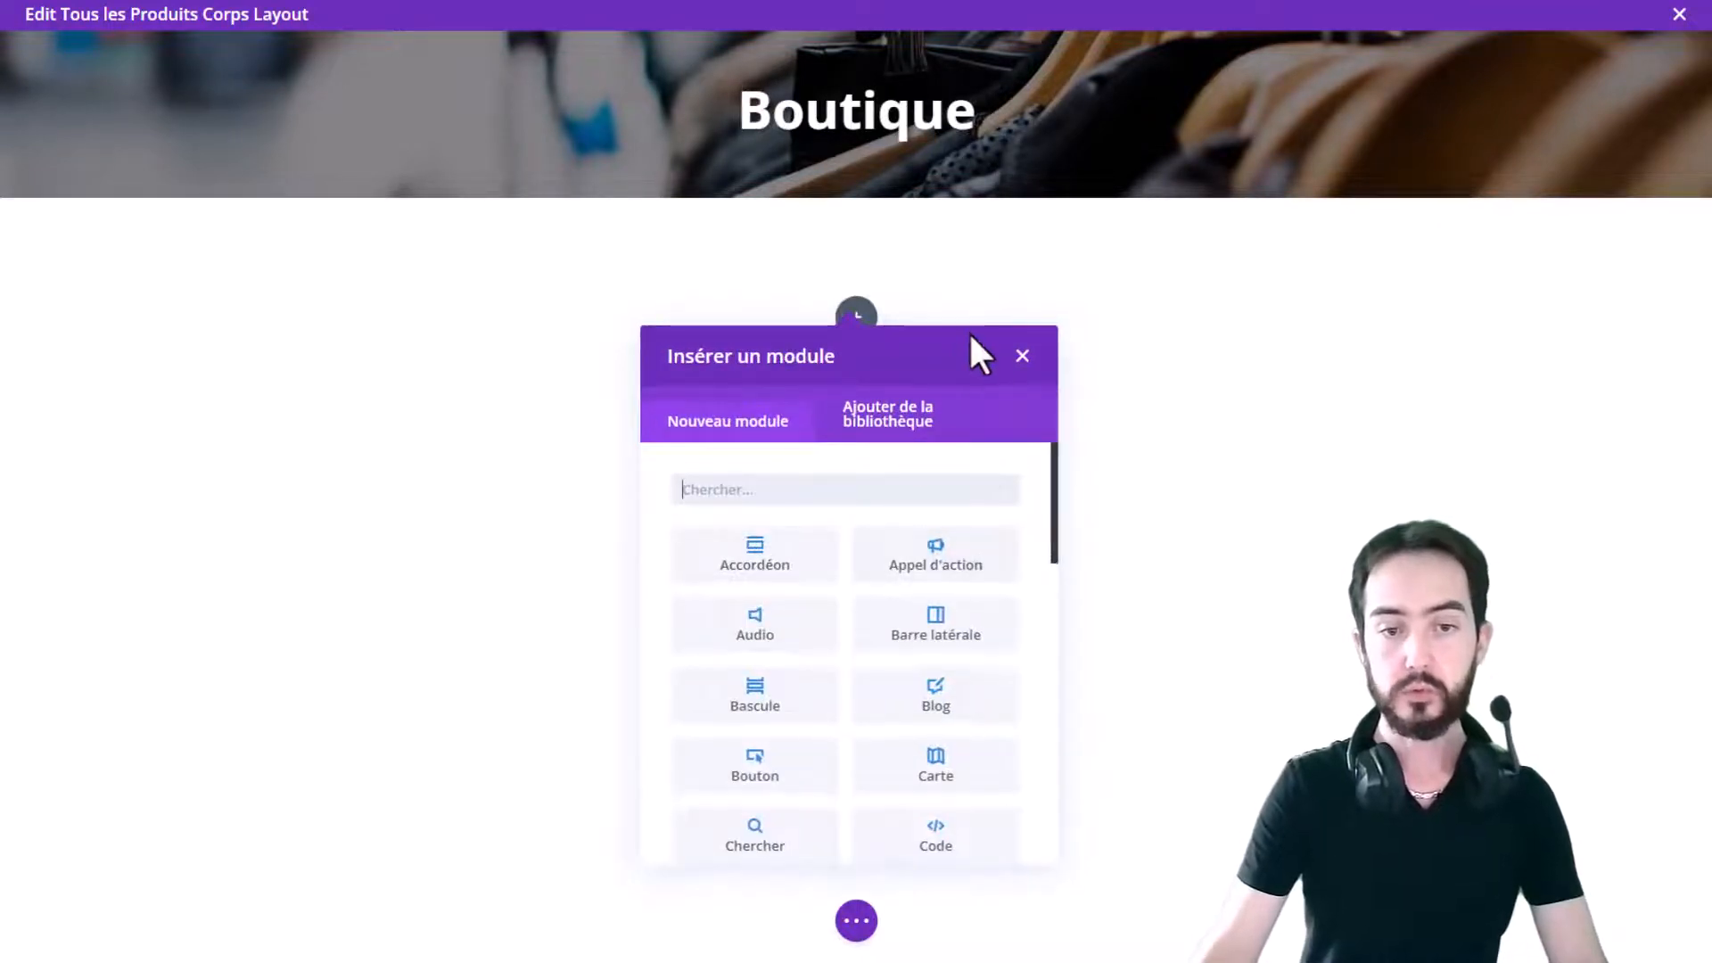
Add a Woo Cross Sells module to the new row from the list of Woo modules
scroll(940, 592, down, 6)
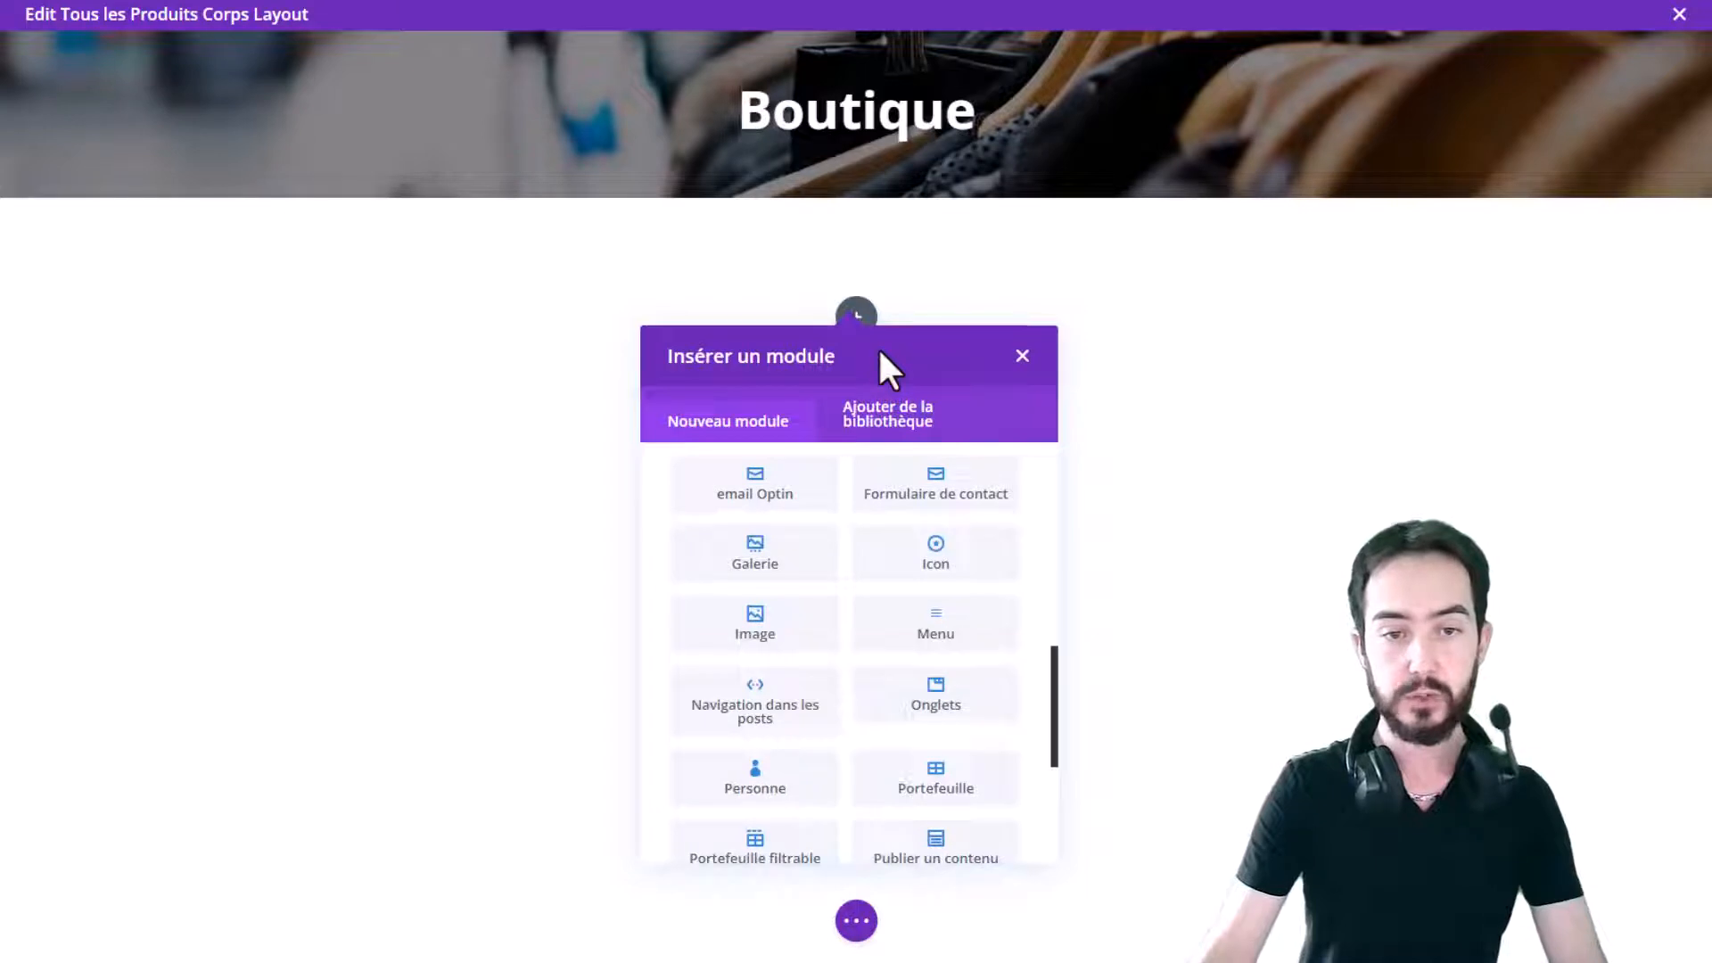
scroll(916, 634, down, 5)
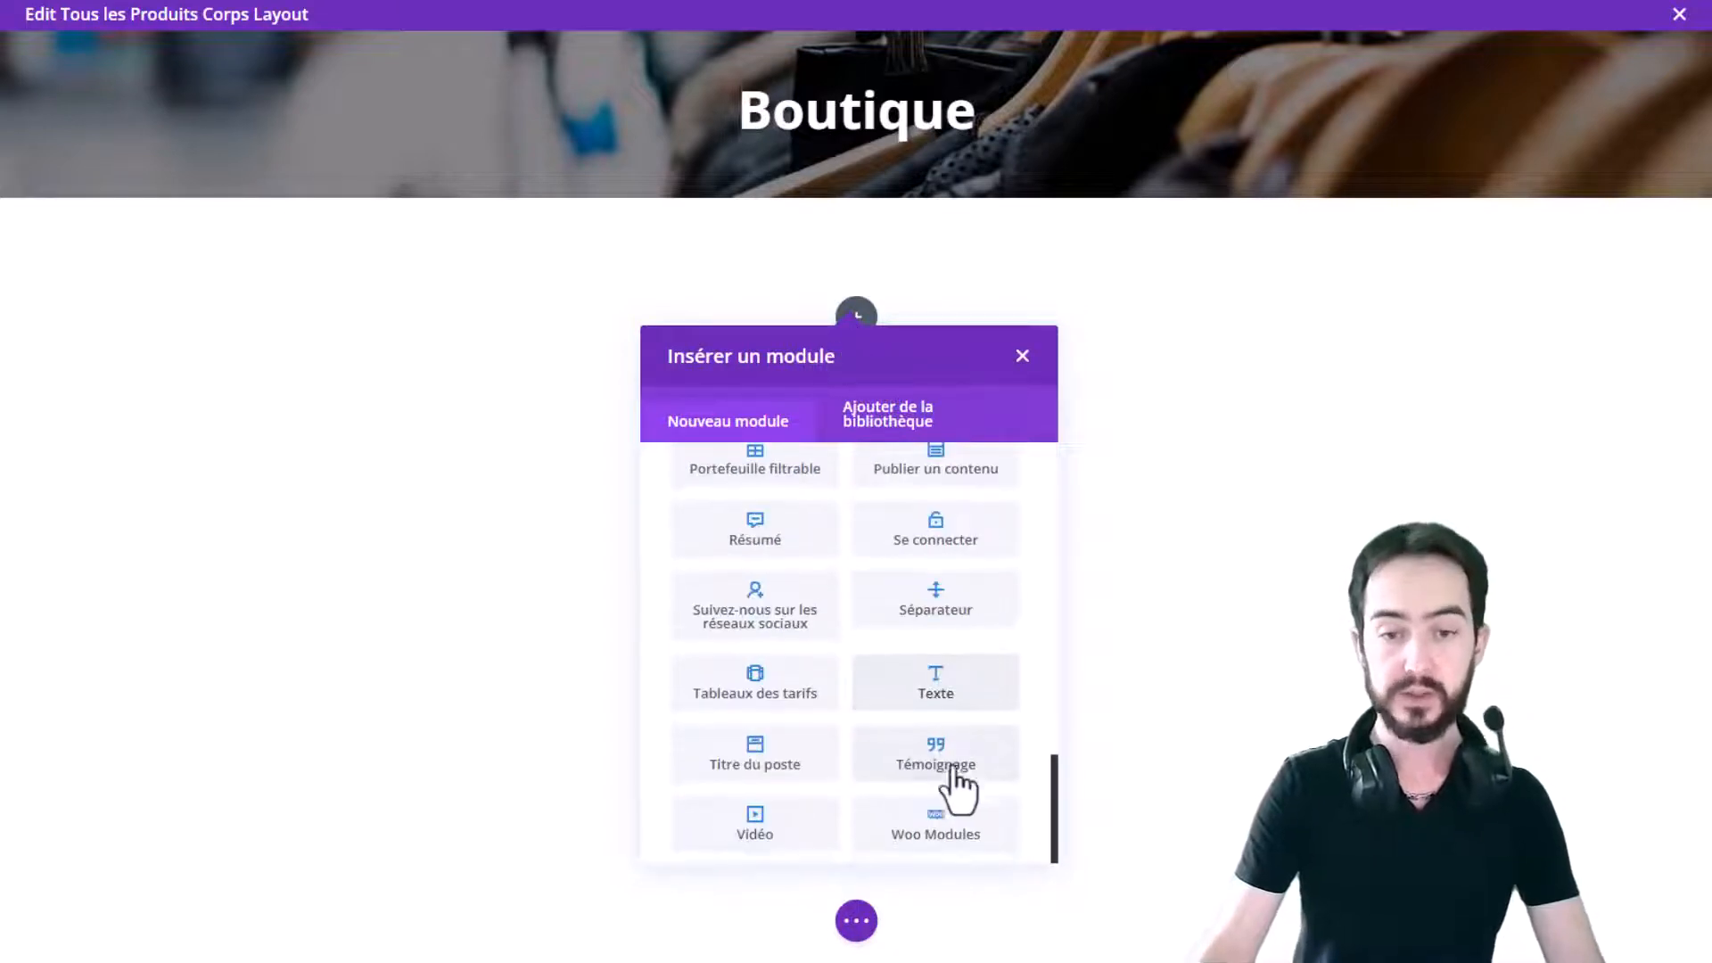
click(965, 836)
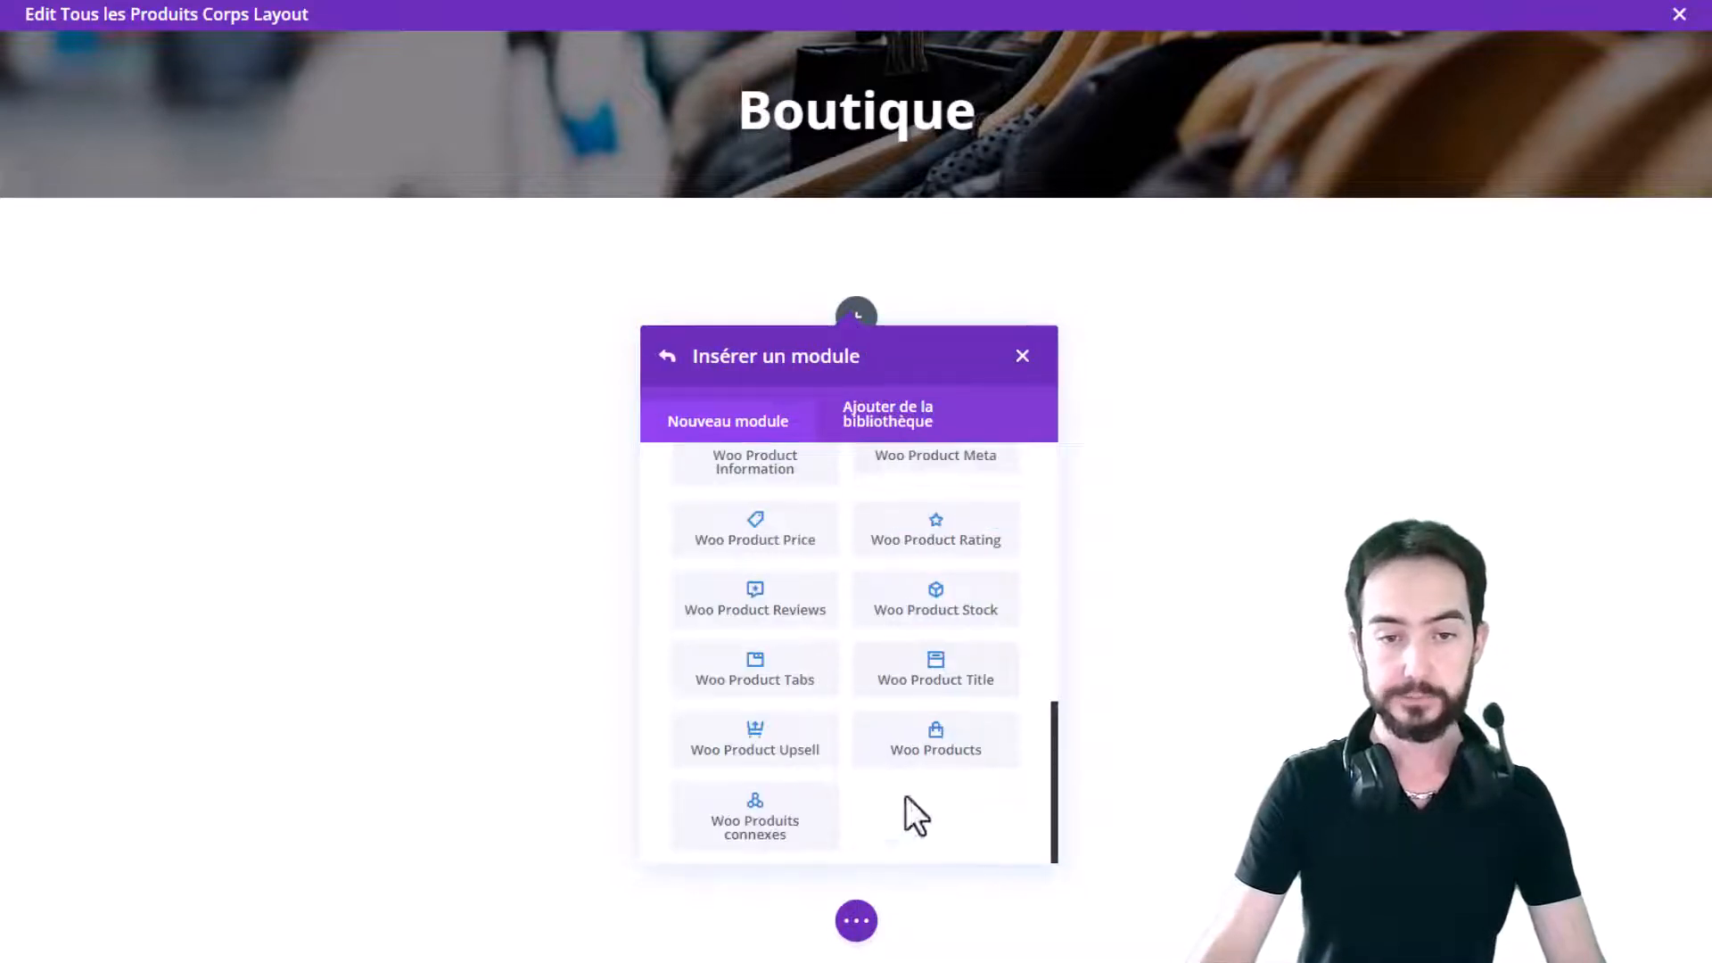
scroll(865, 794, up, 6)
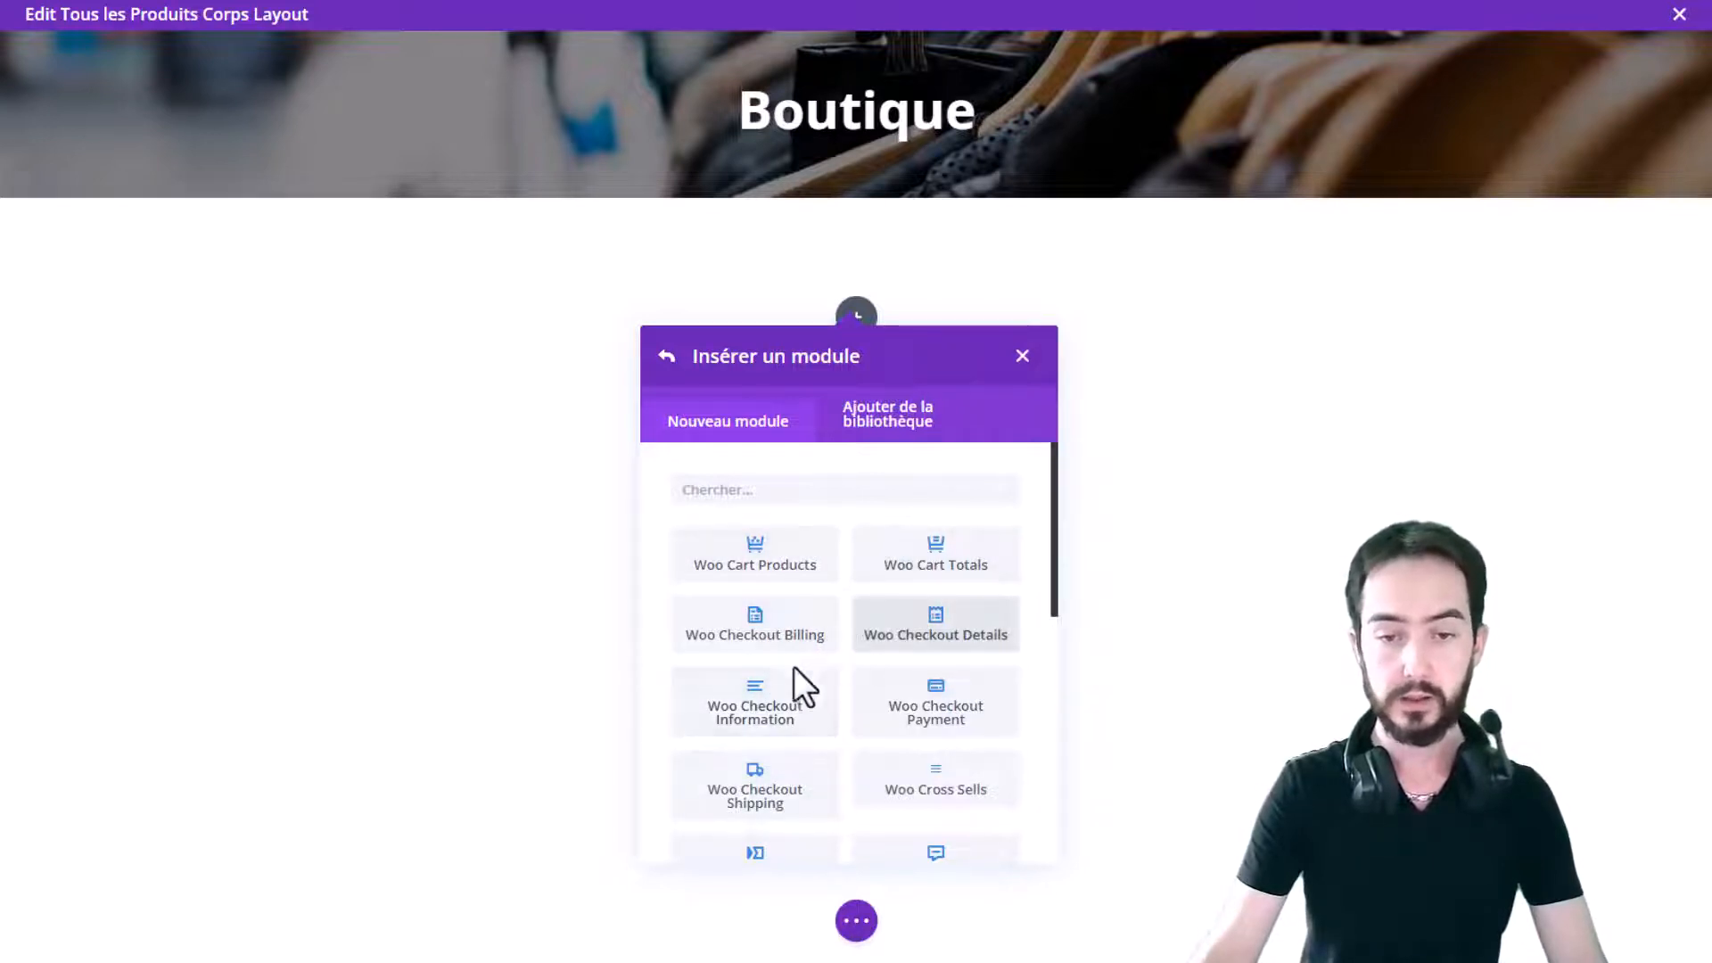
scroll(798, 660, down, 5)
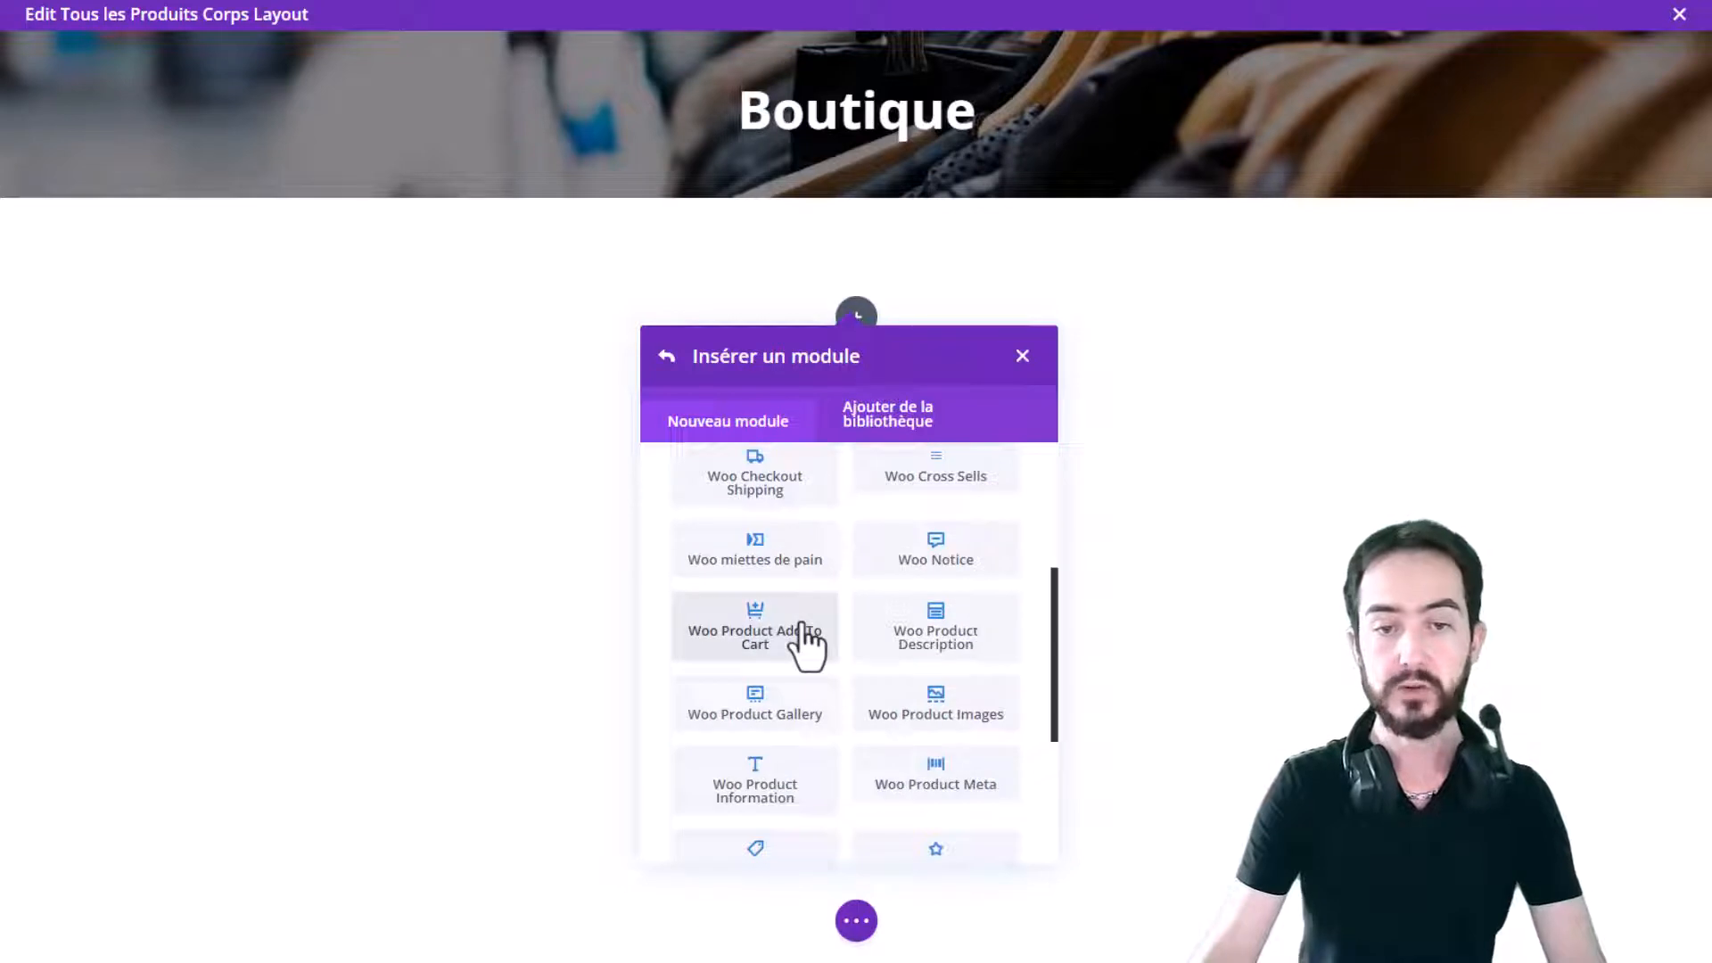
click(982, 489)
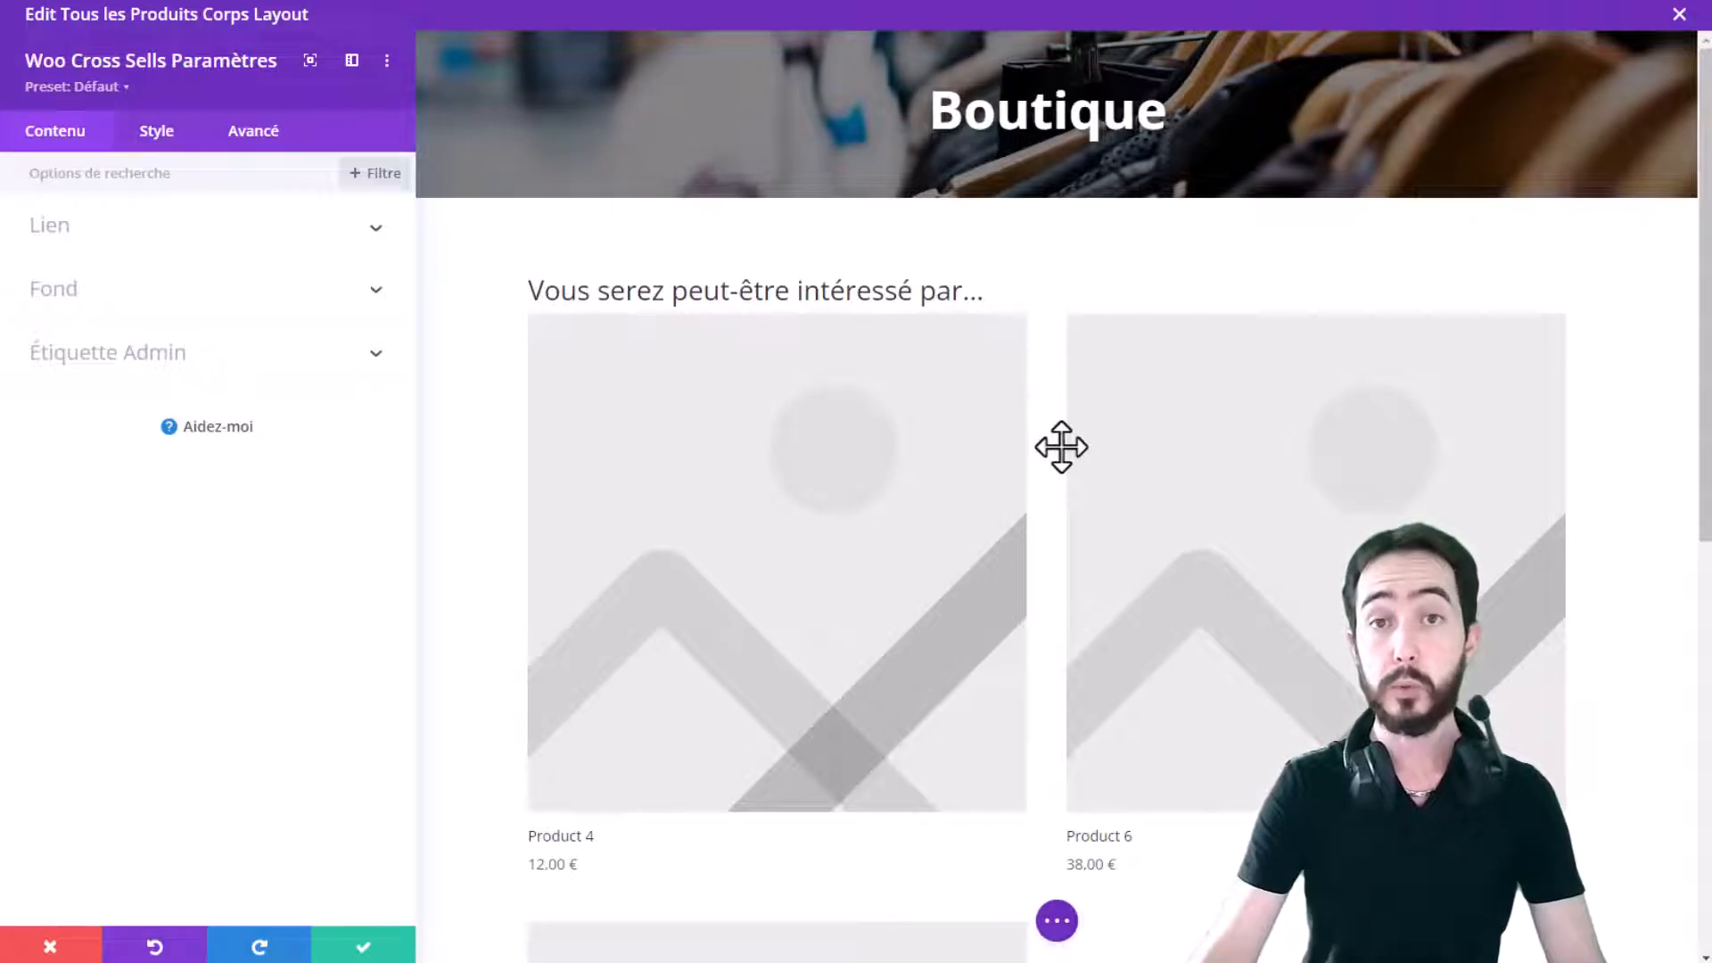
scroll(1062, 446, down, 1)
scroll(1060, 453, down, 1)
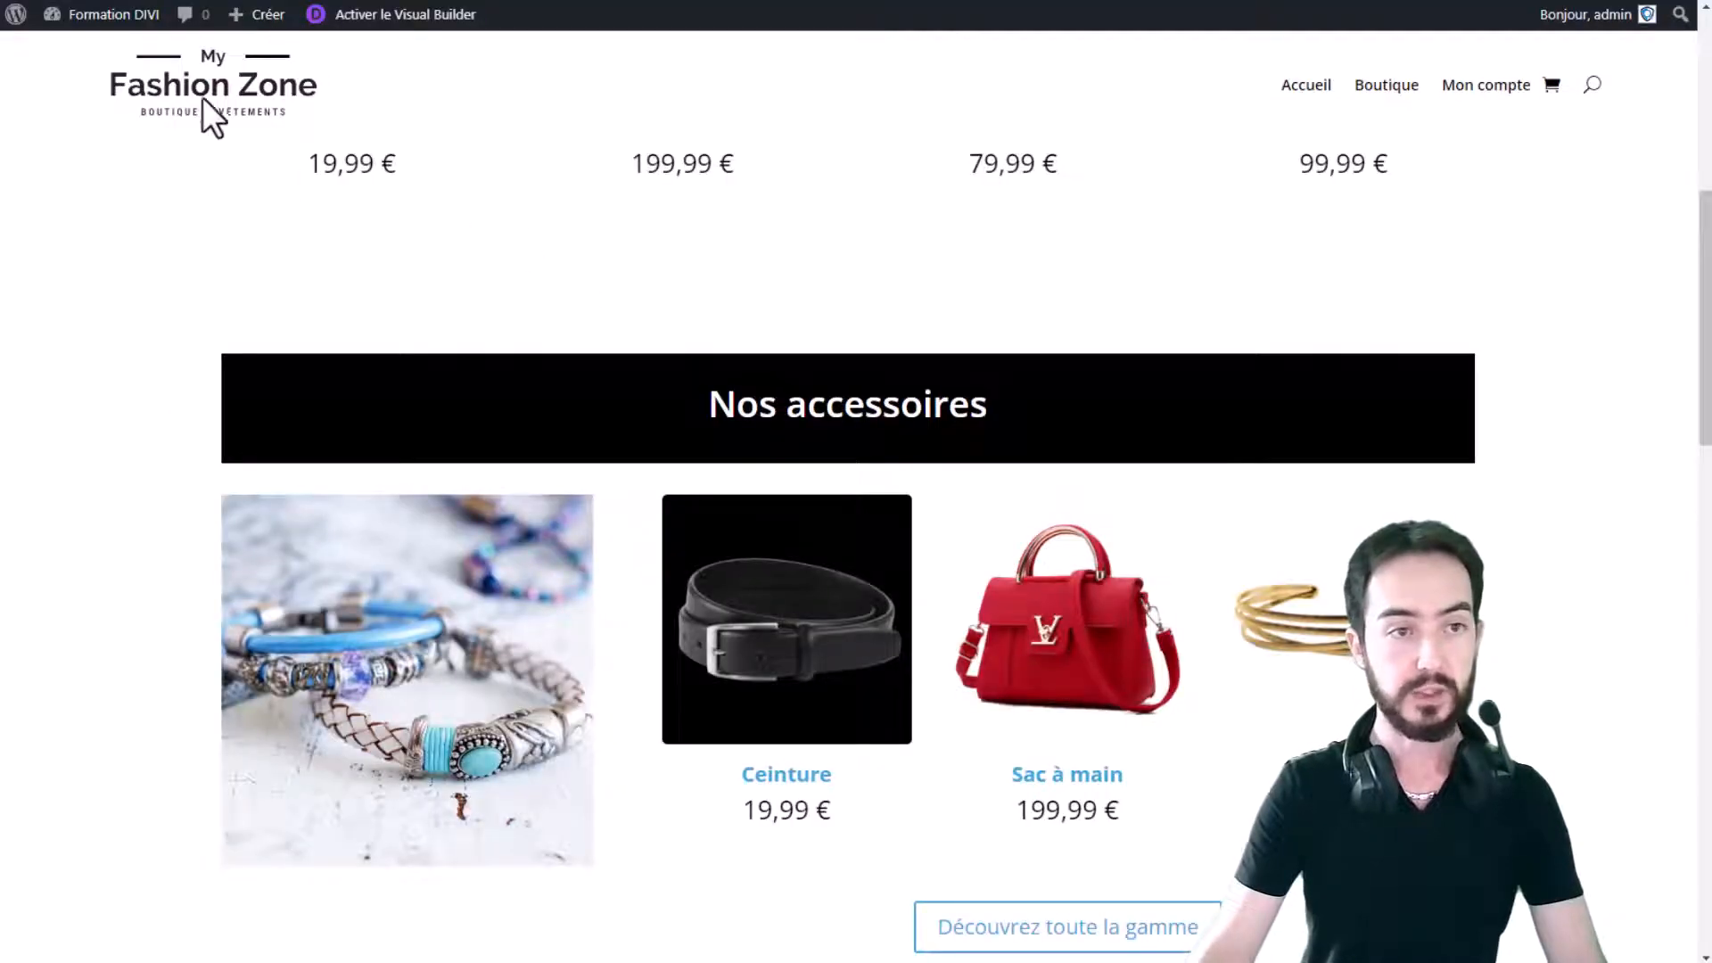
Go from the shop site to the WordPress dashboard's product list and open the Sac à main product for editing
mouse_move(116, 18)
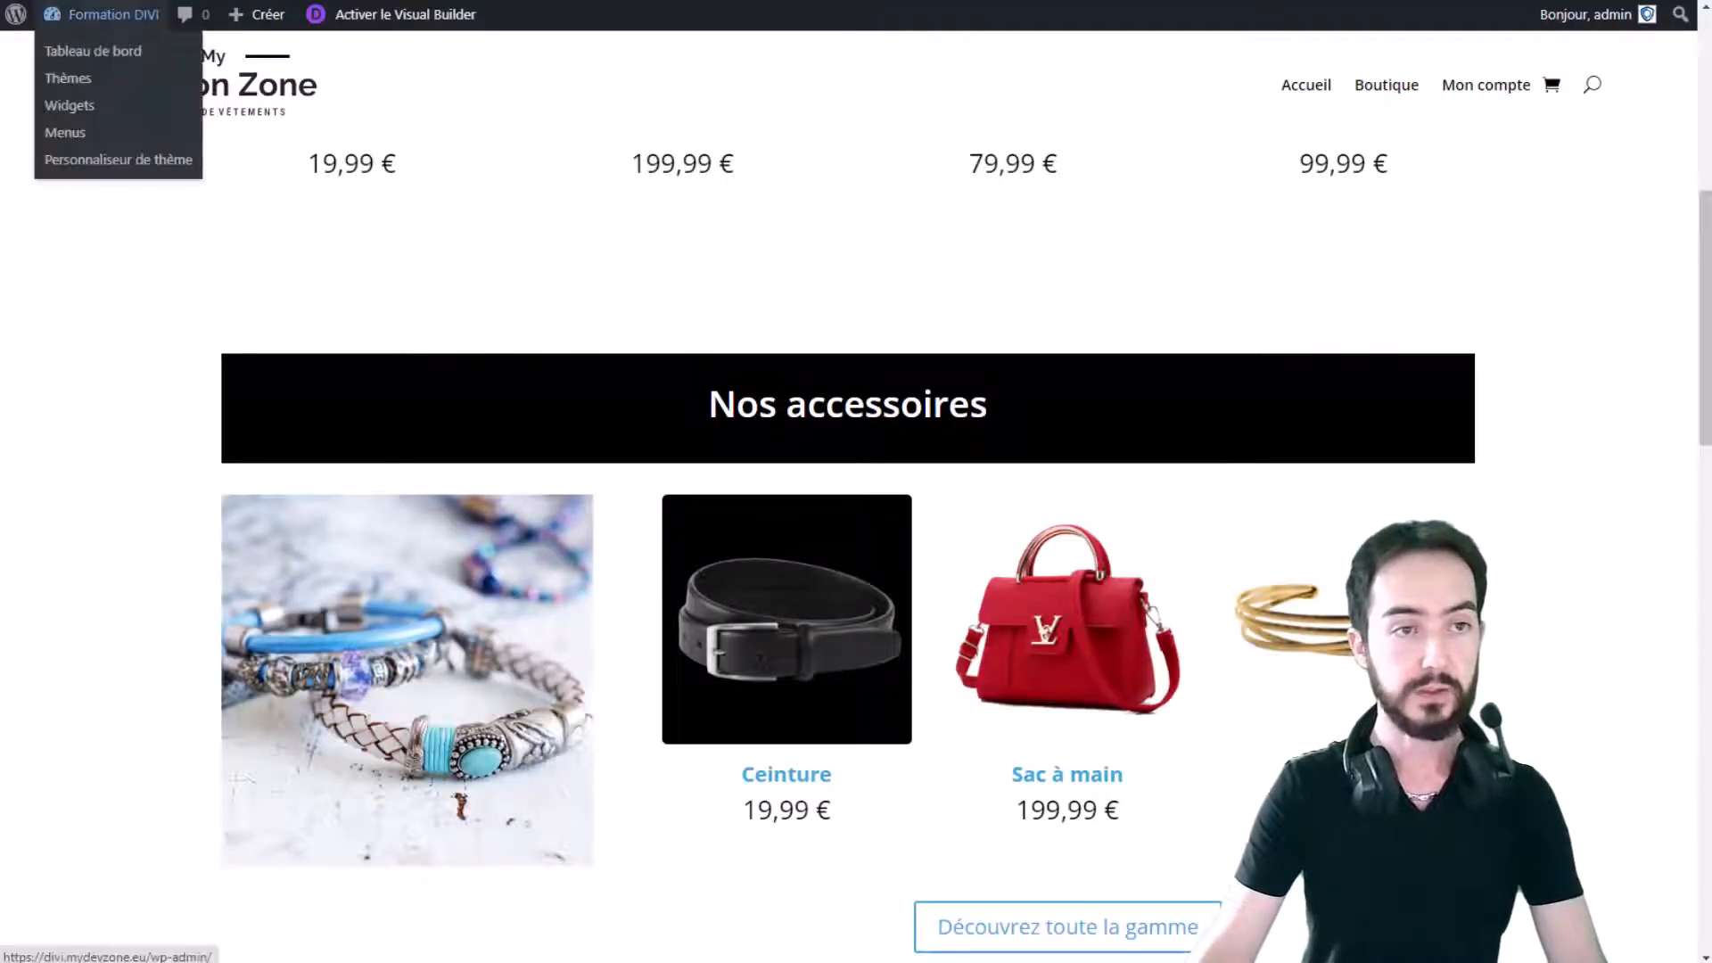
click(116, 50)
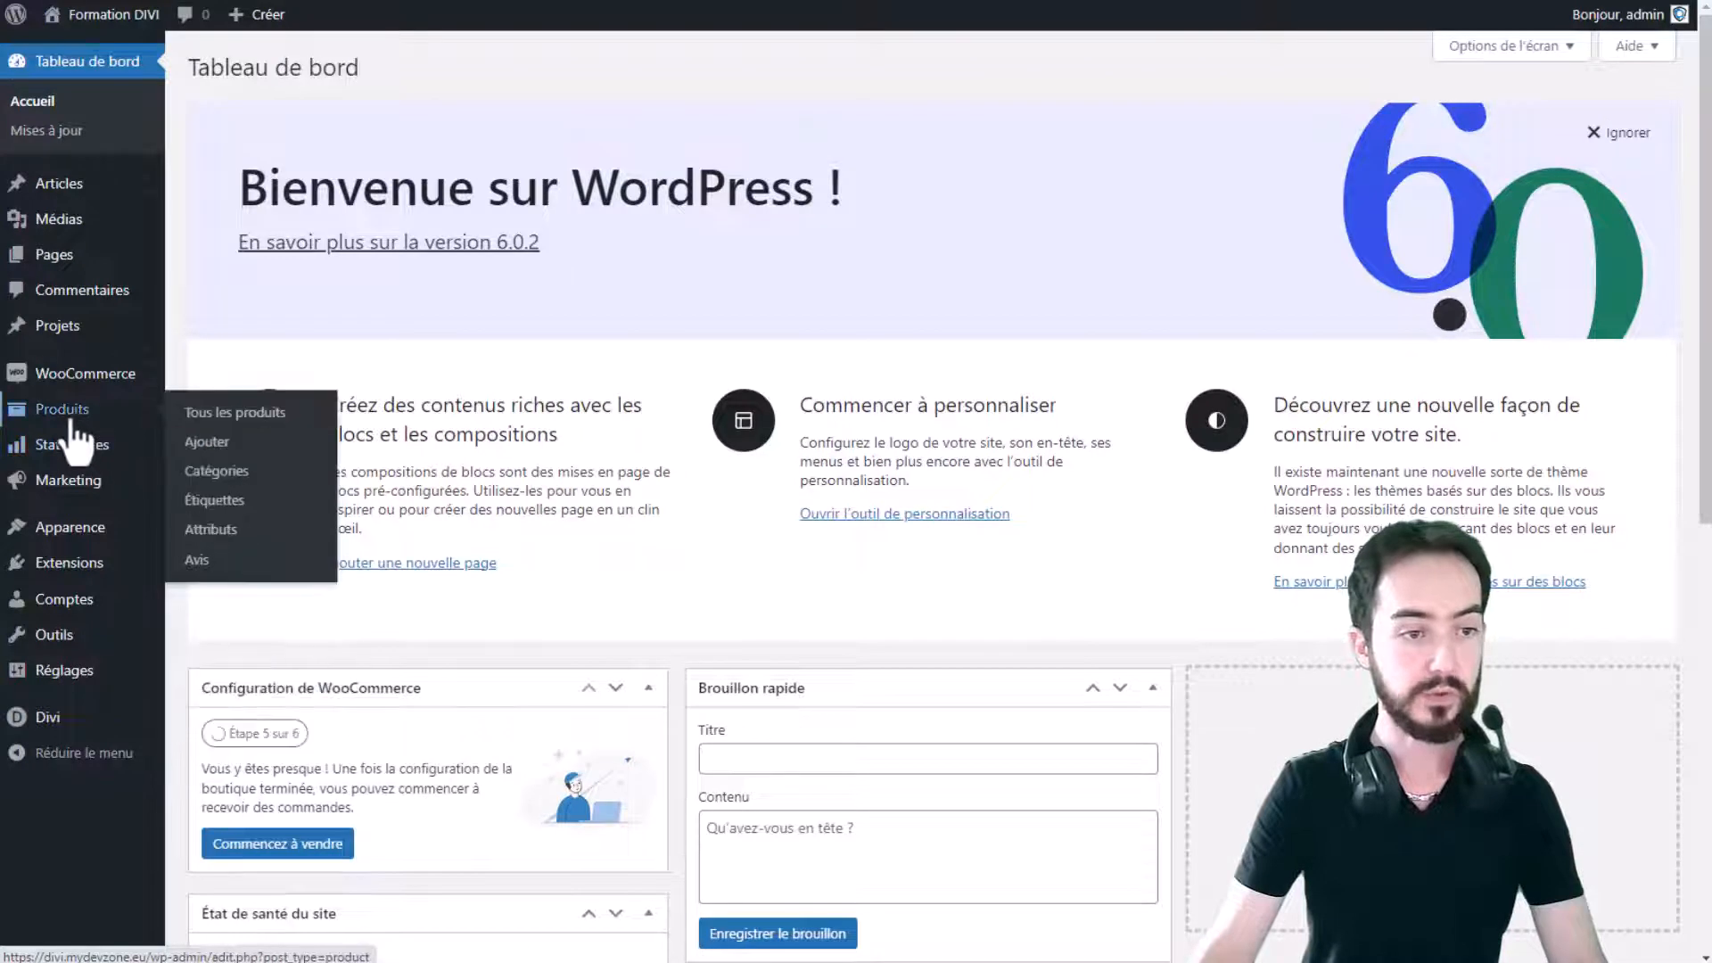
click(68, 416)
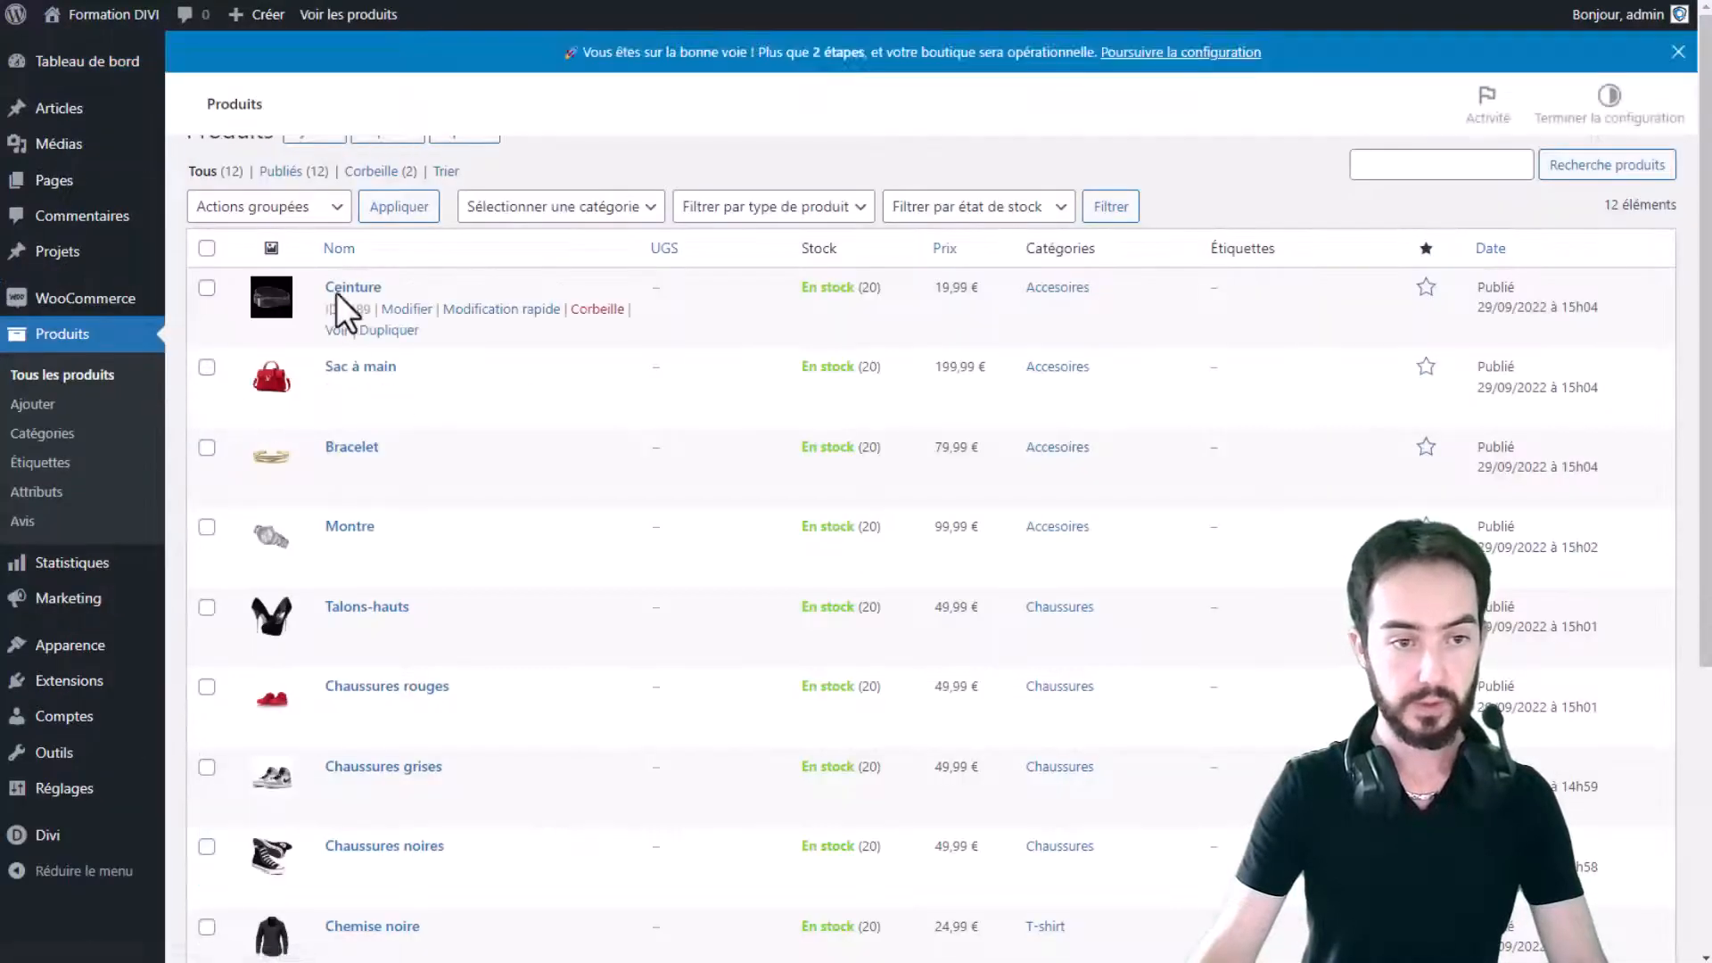
click(336, 412)
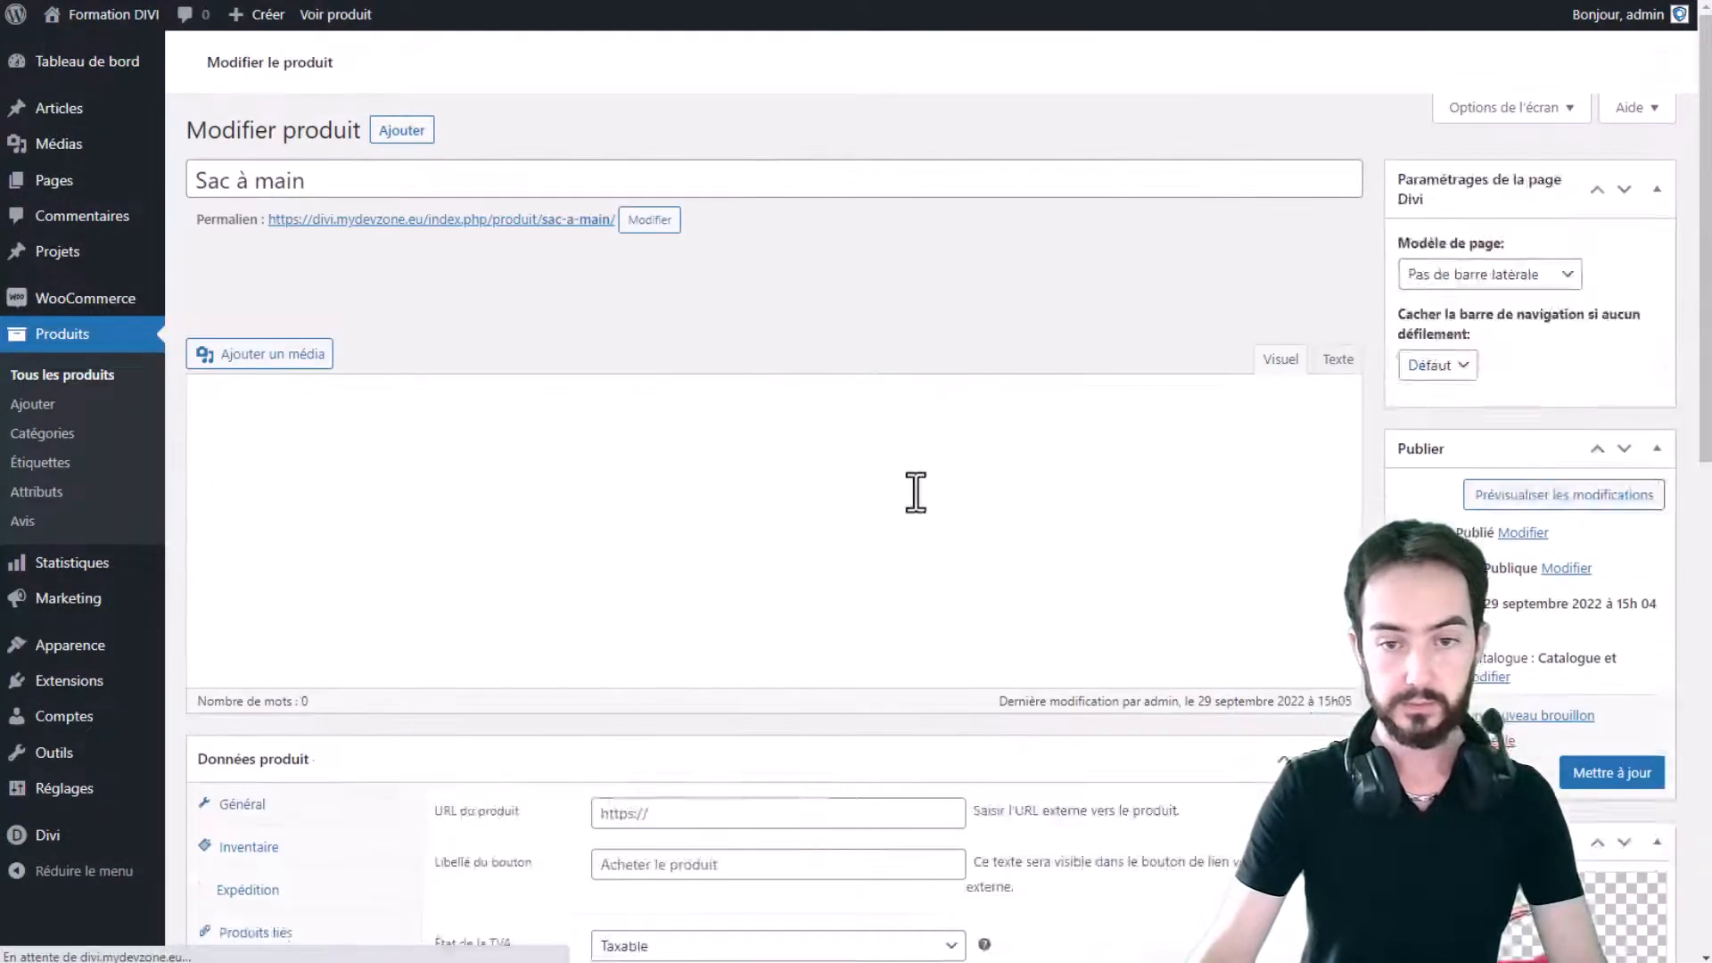
Show the linked products settings (Produits liés) in the product data of the Sac à main product
scroll(919, 489, down, 5)
scroll(227, 593, up, 1)
click(257, 560)
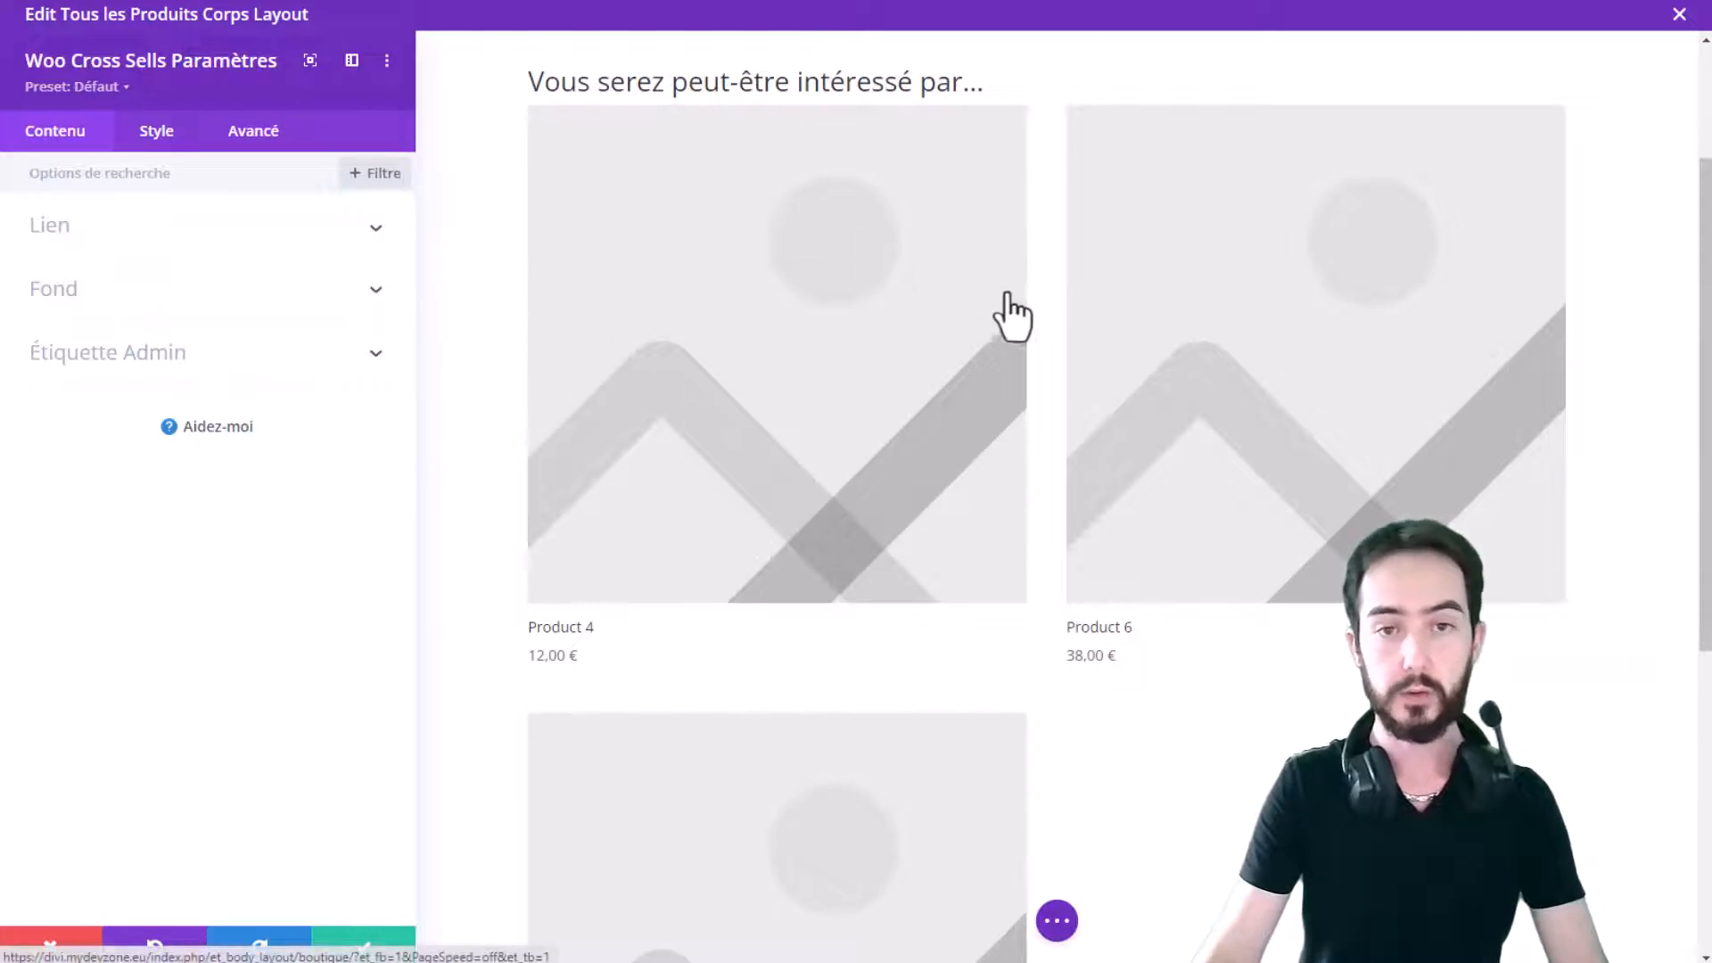
Save the Woo Cross Sells module's settings and delete the module from the row below the Boutique header
scroll(1119, 433, up, 2)
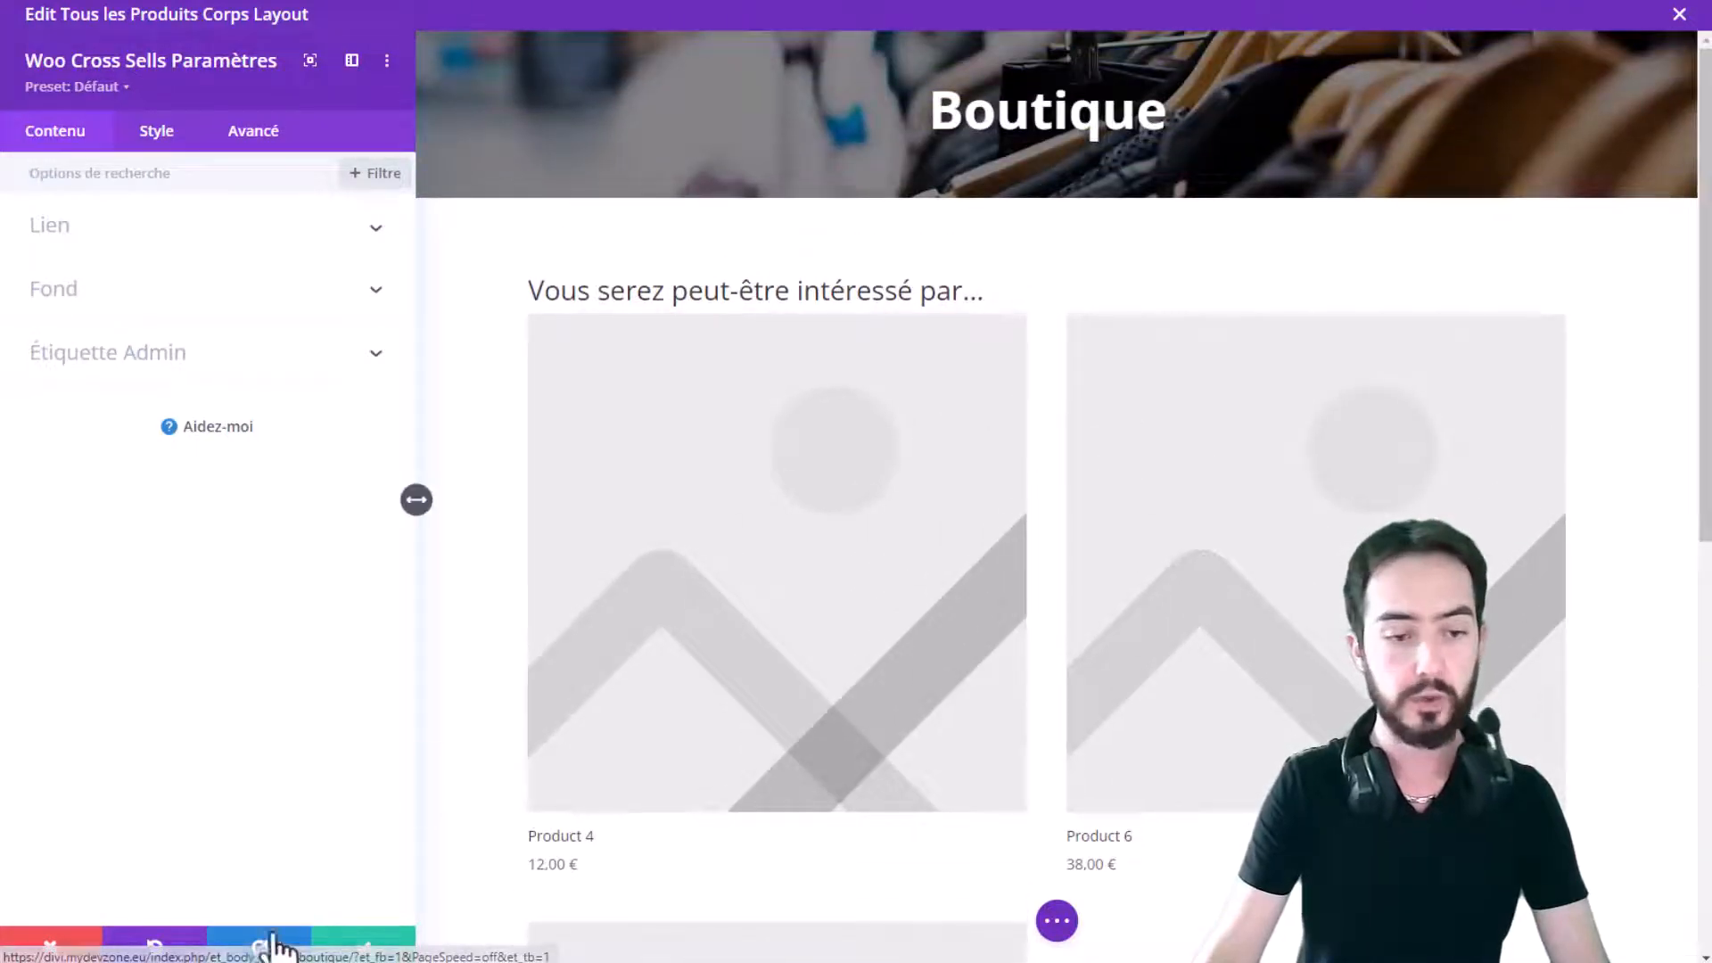
click(357, 946)
click(898, 345)
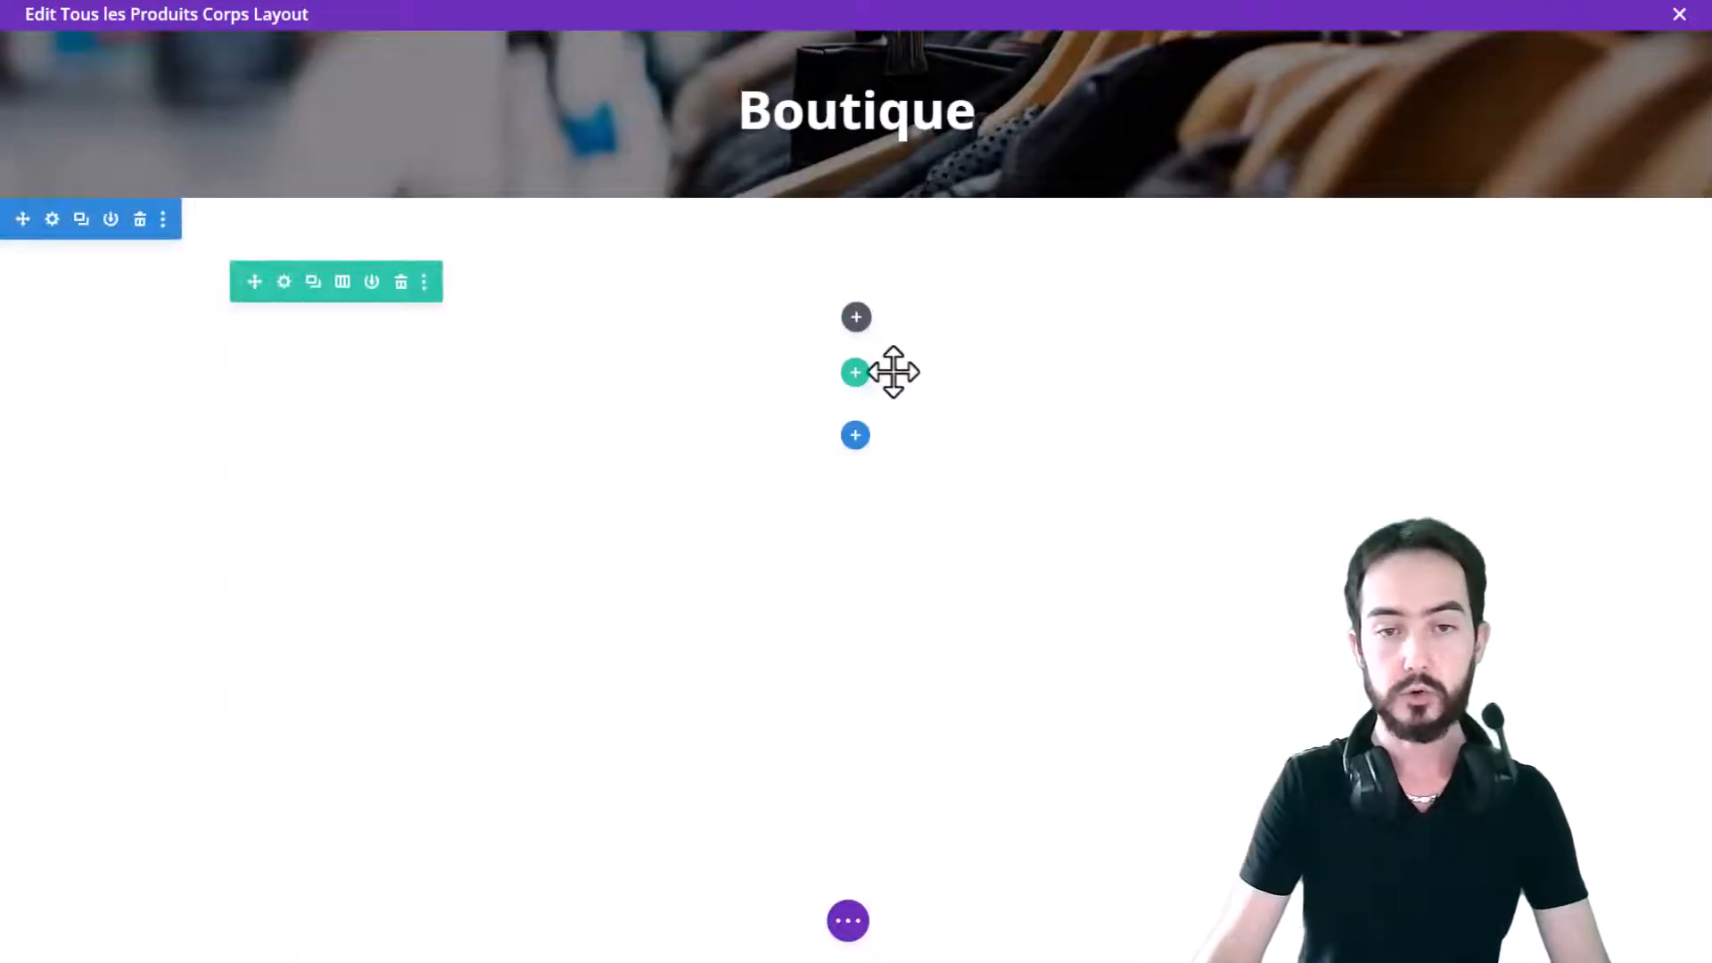
Add a Woo miettes de pain module to the empty row and save it with its default settings
click(856, 318)
scroll(955, 803, down, 15)
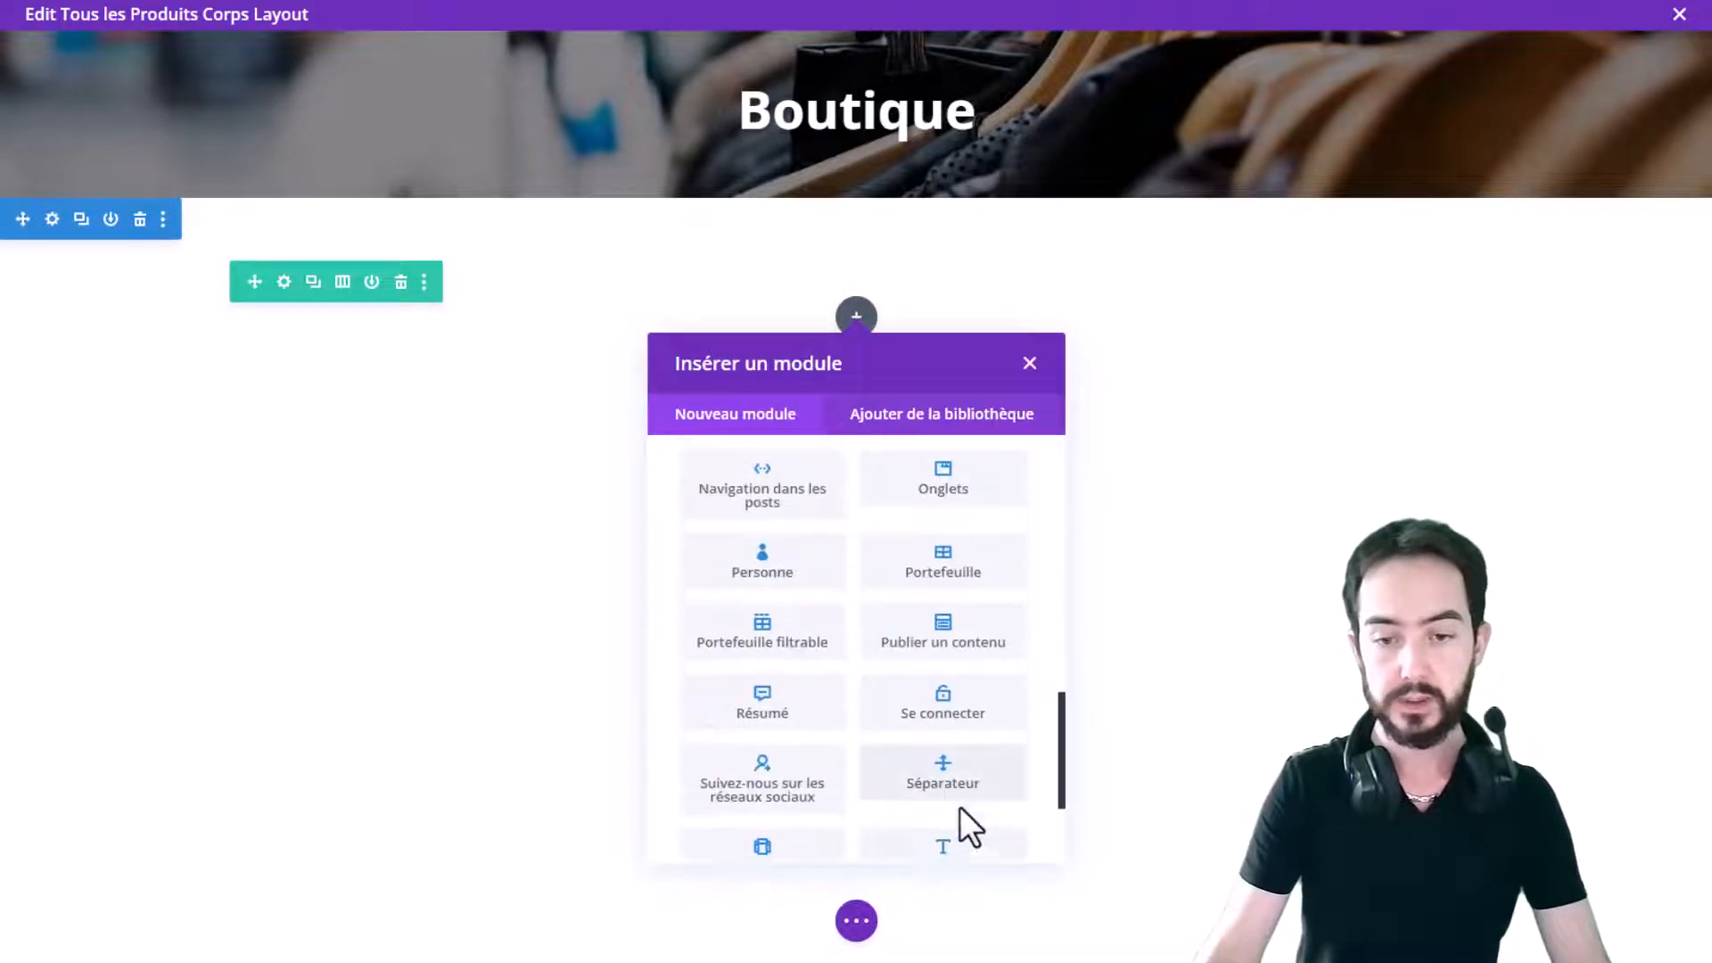
click(959, 825)
scroll(921, 737, up, 5)
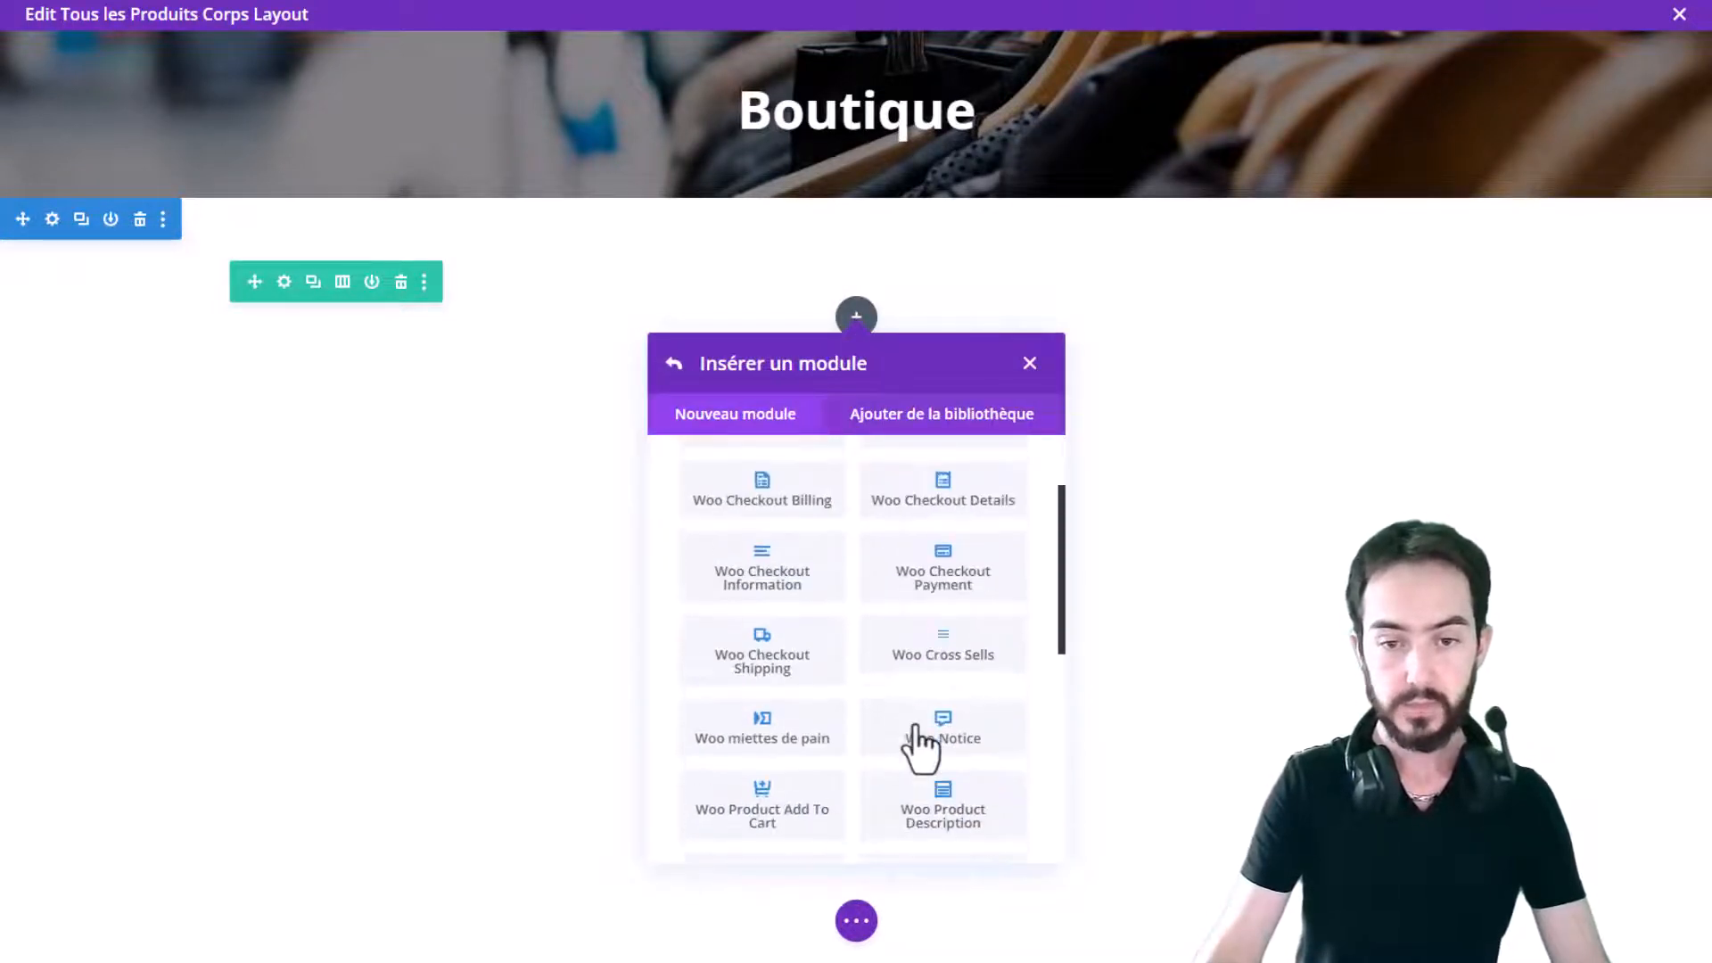
scroll(745, 656, down, 1)
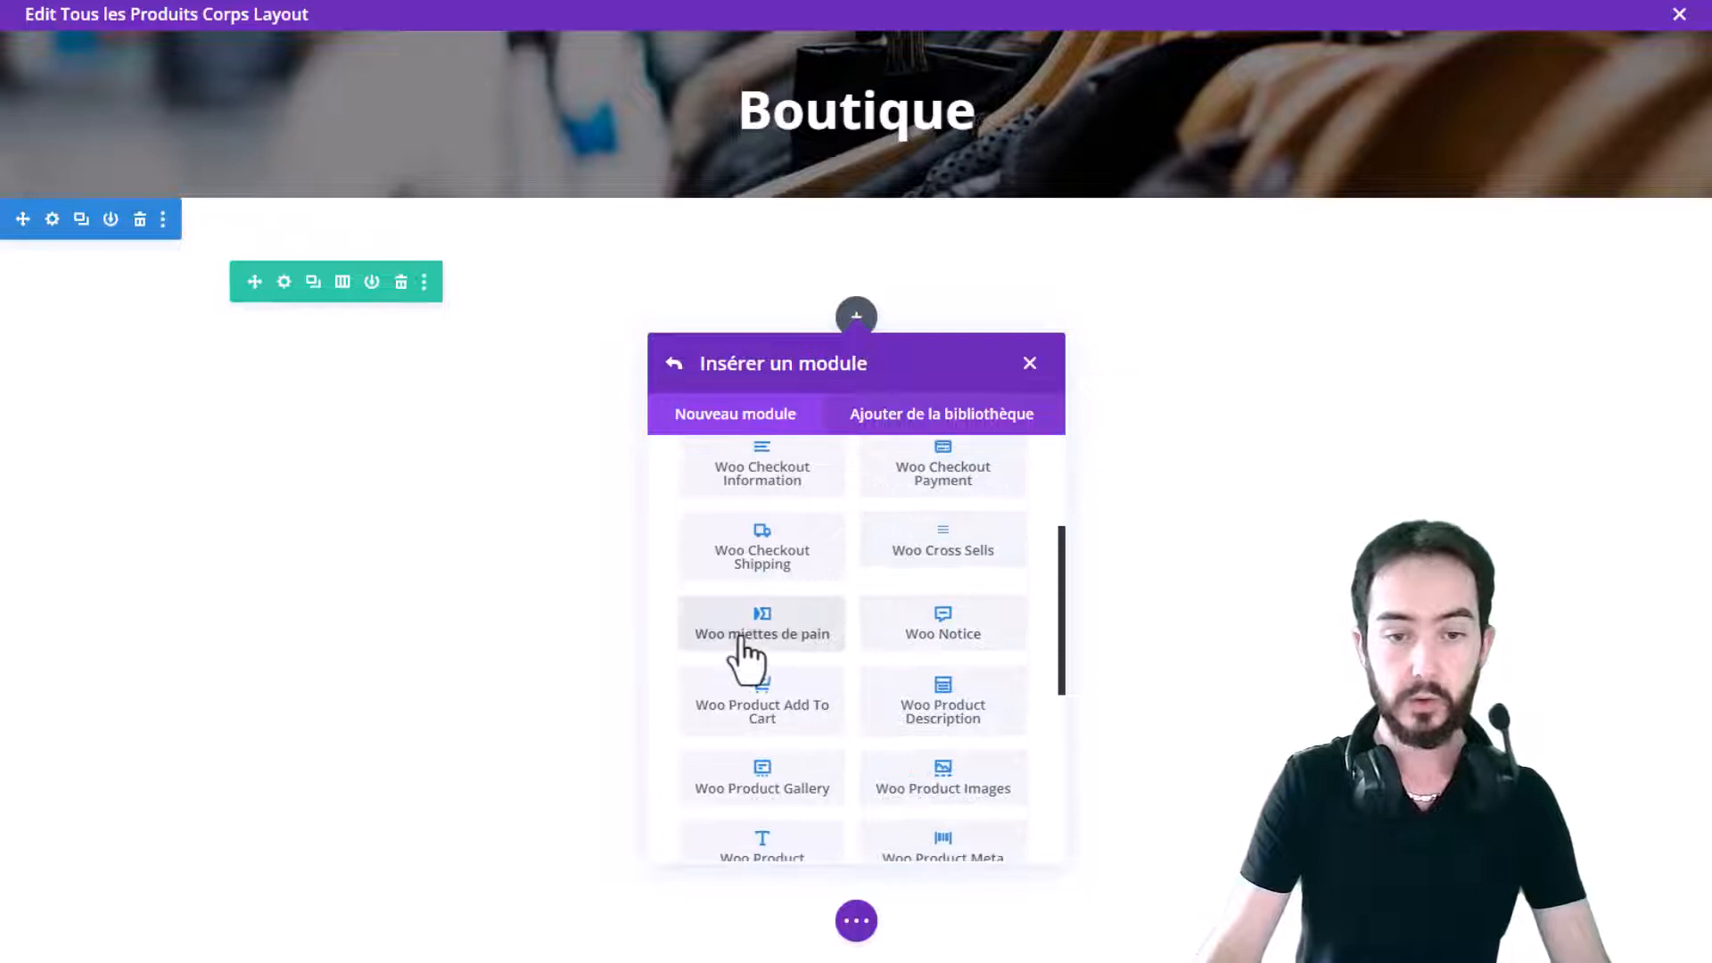
click(800, 635)
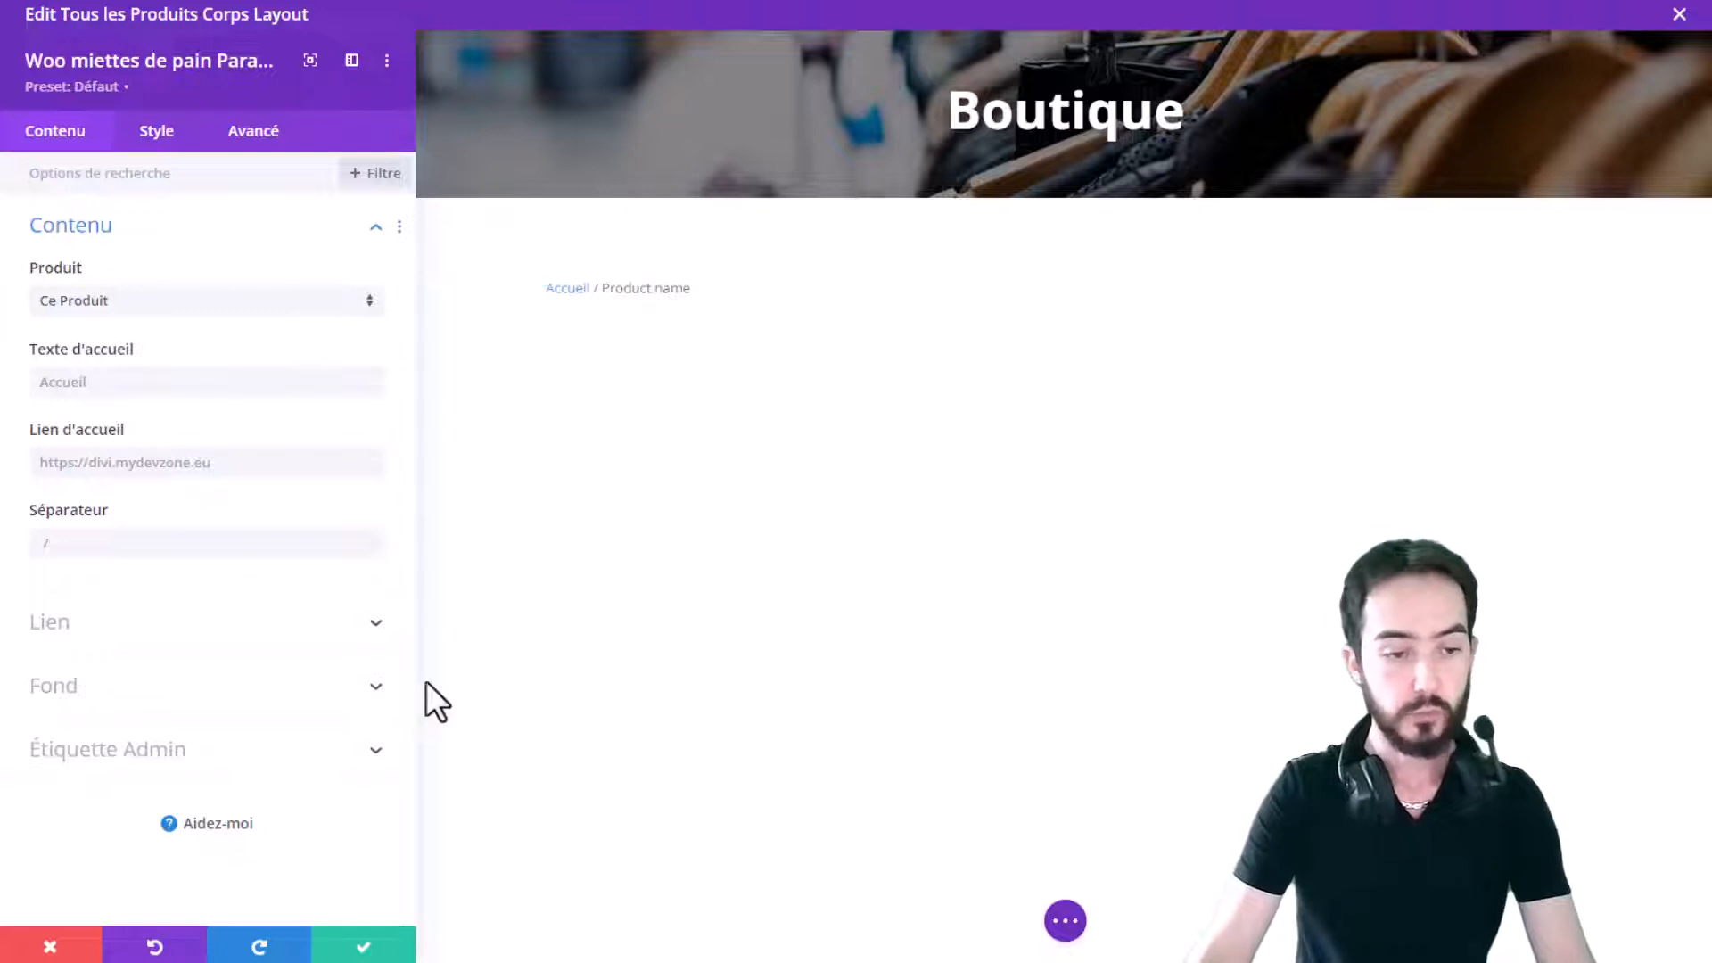
click(365, 948)
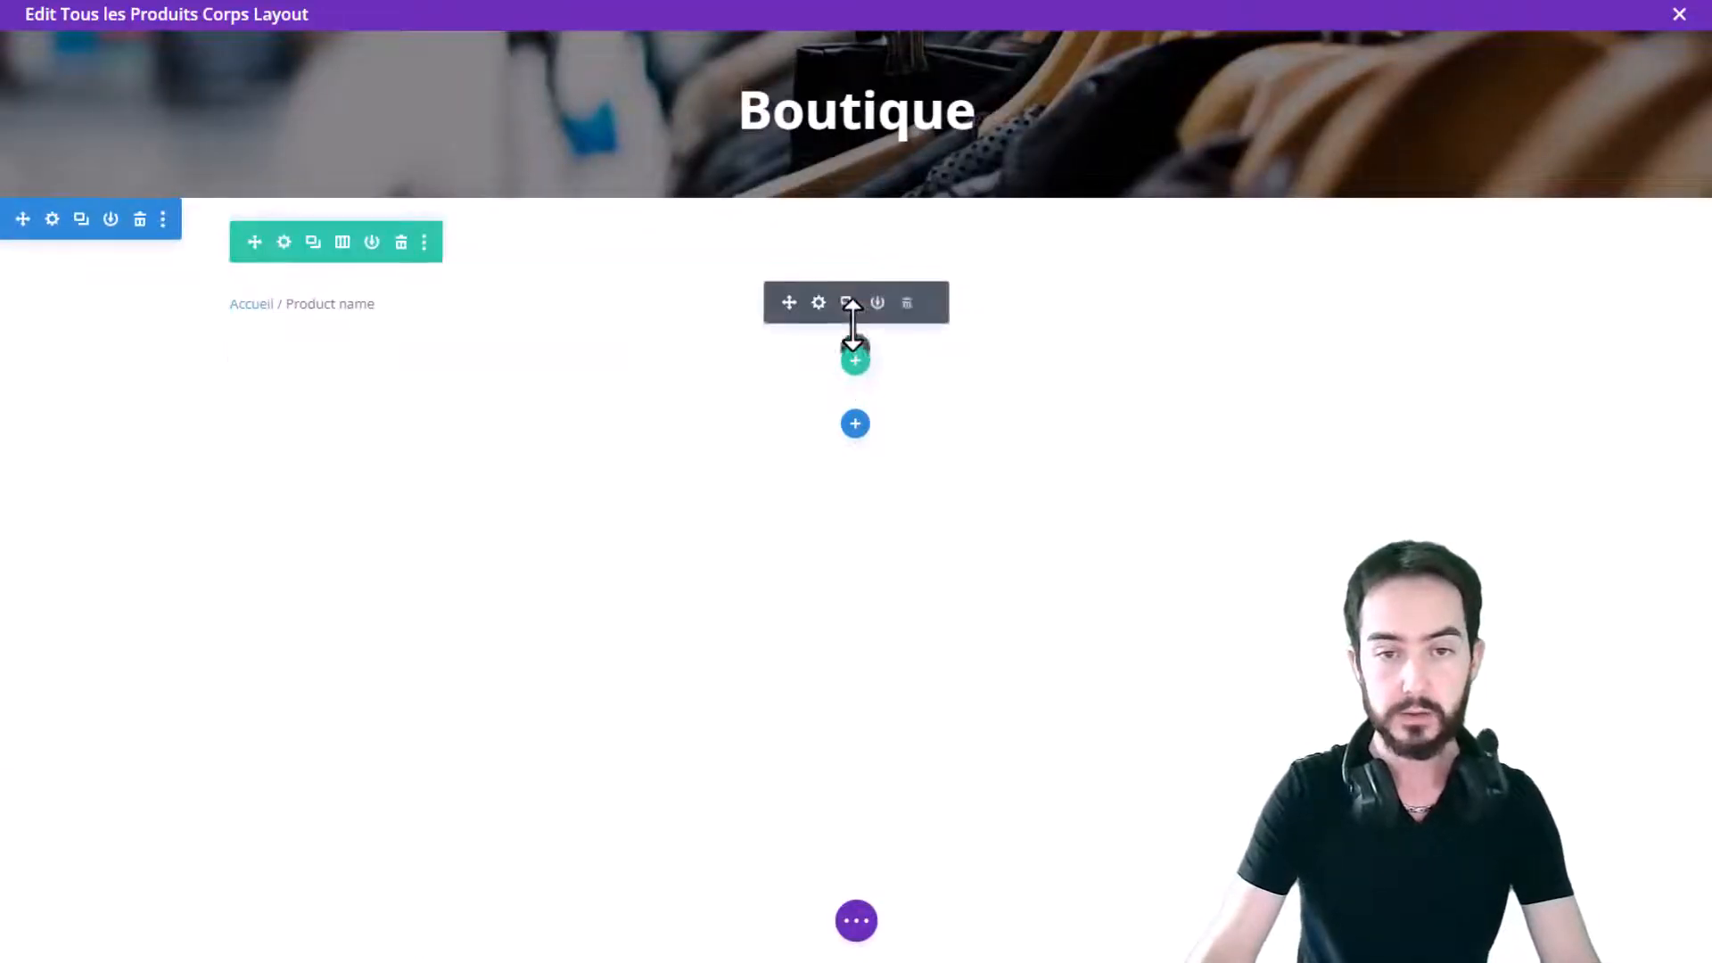
Add a Woo Notice module below the breadcrumb module and save it with its default settings
click(858, 345)
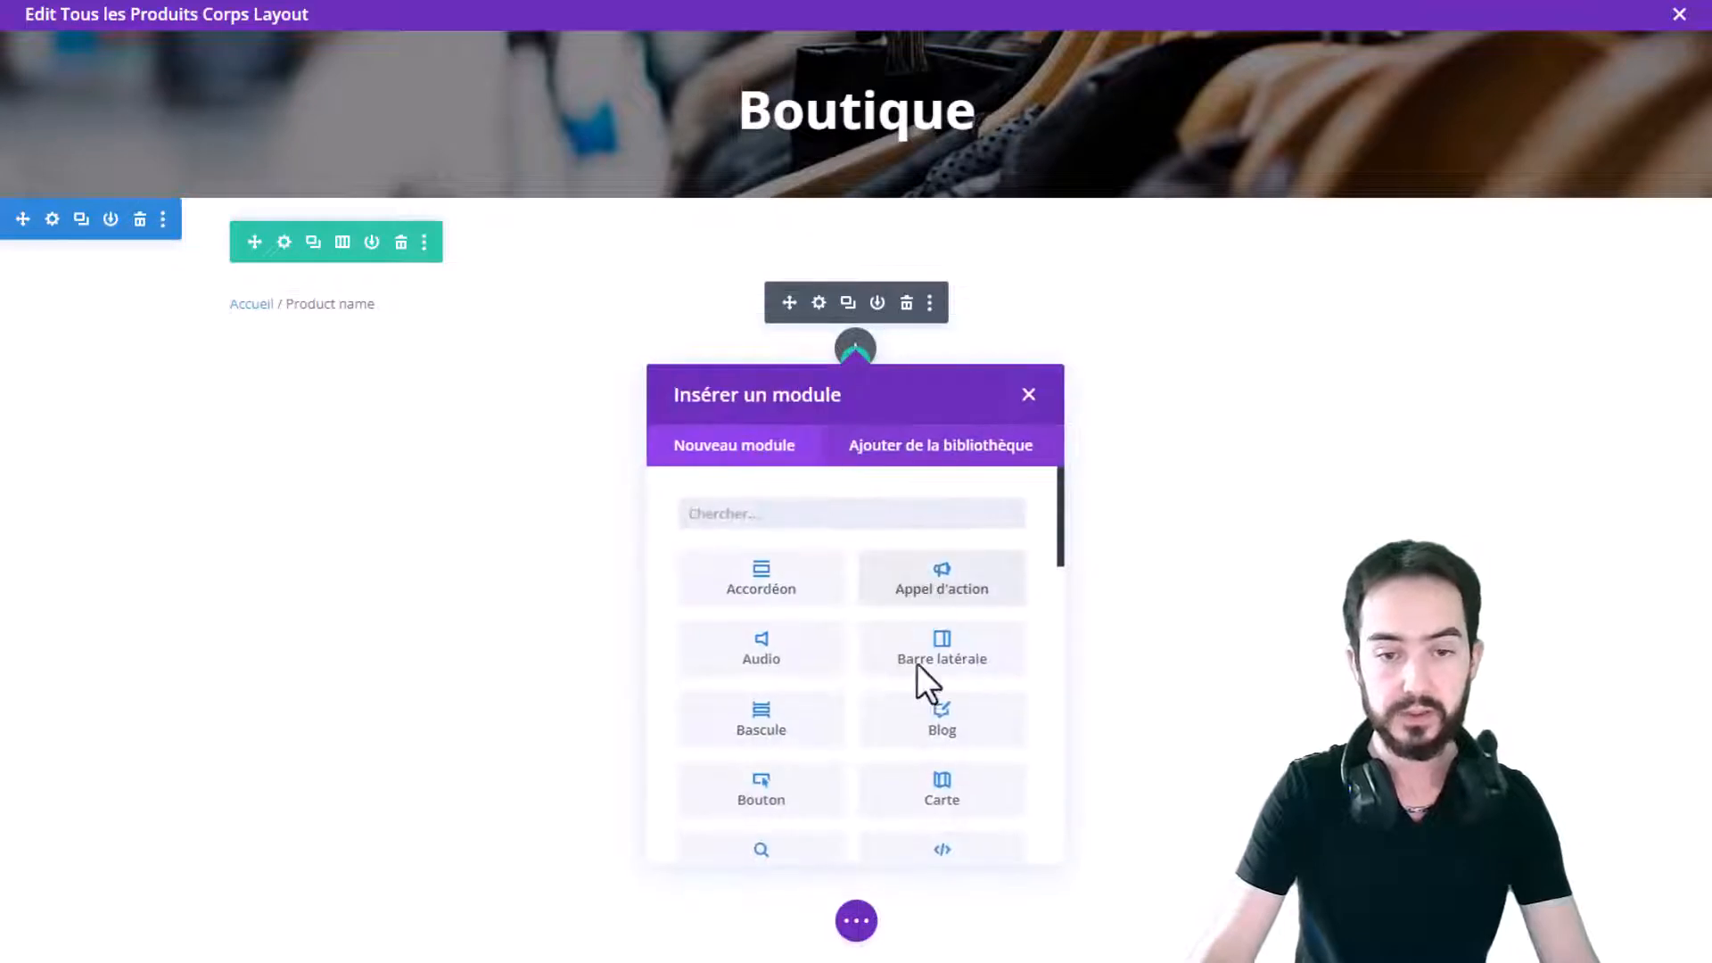
scroll(932, 704, down, 10)
click(959, 816)
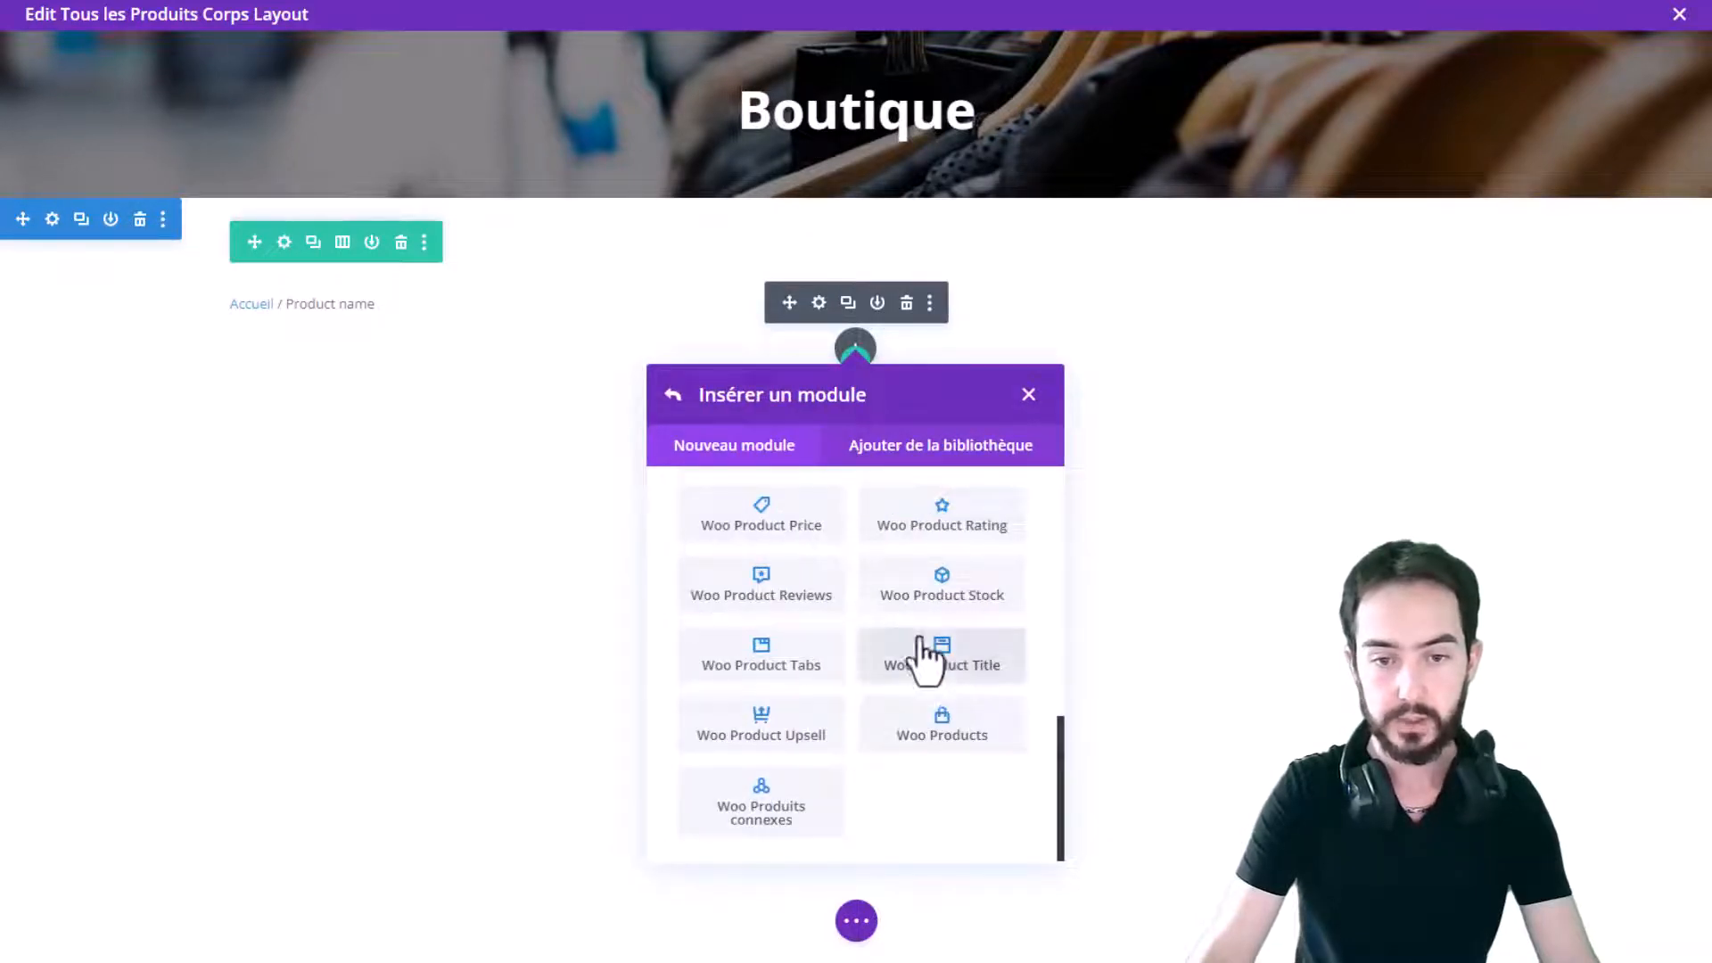
scroll(924, 657, up, 5)
scroll(976, 647, down, 1)
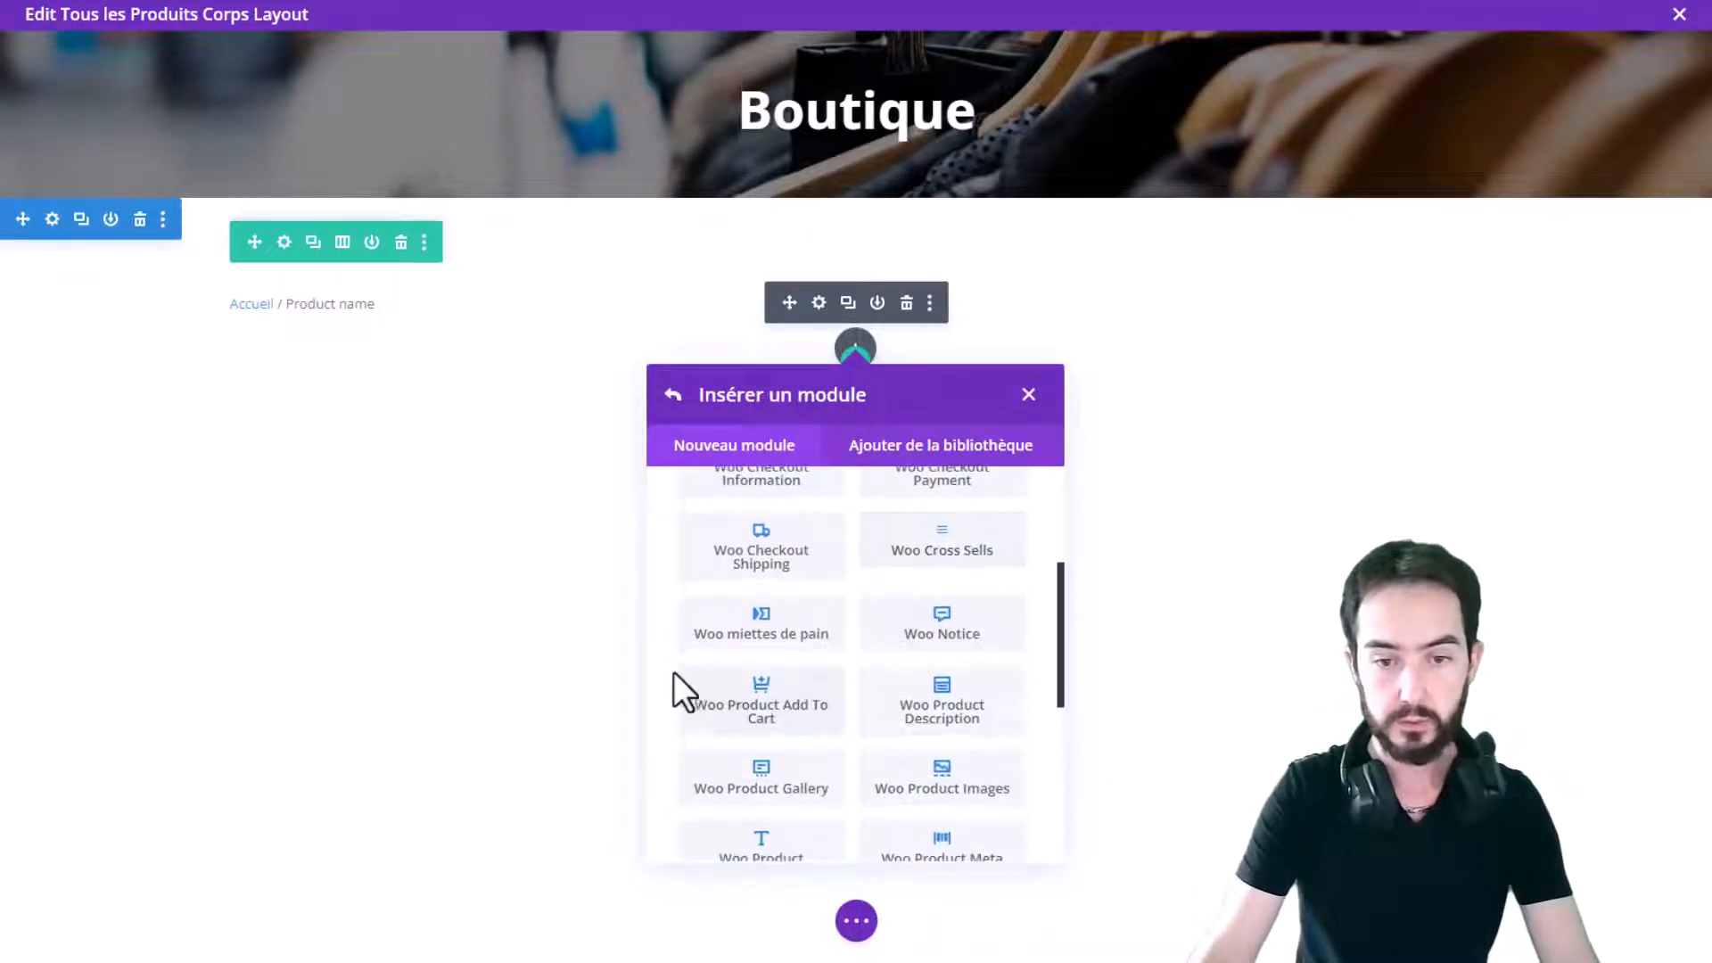
click(947, 626)
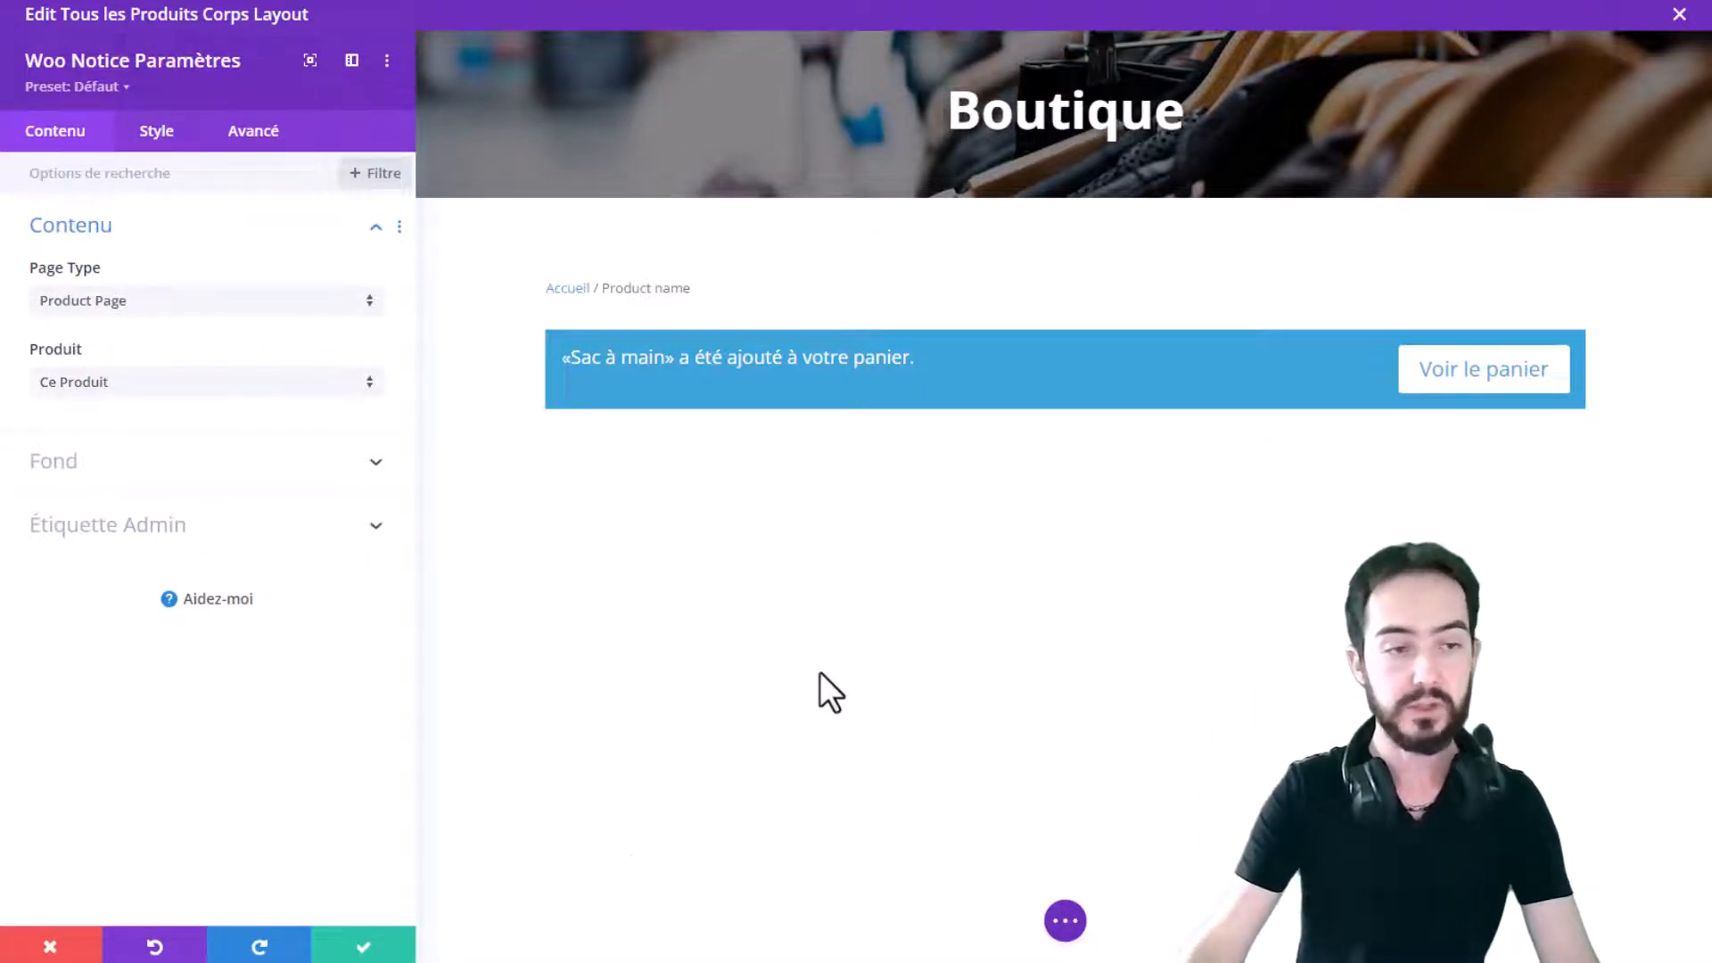
click(381, 944)
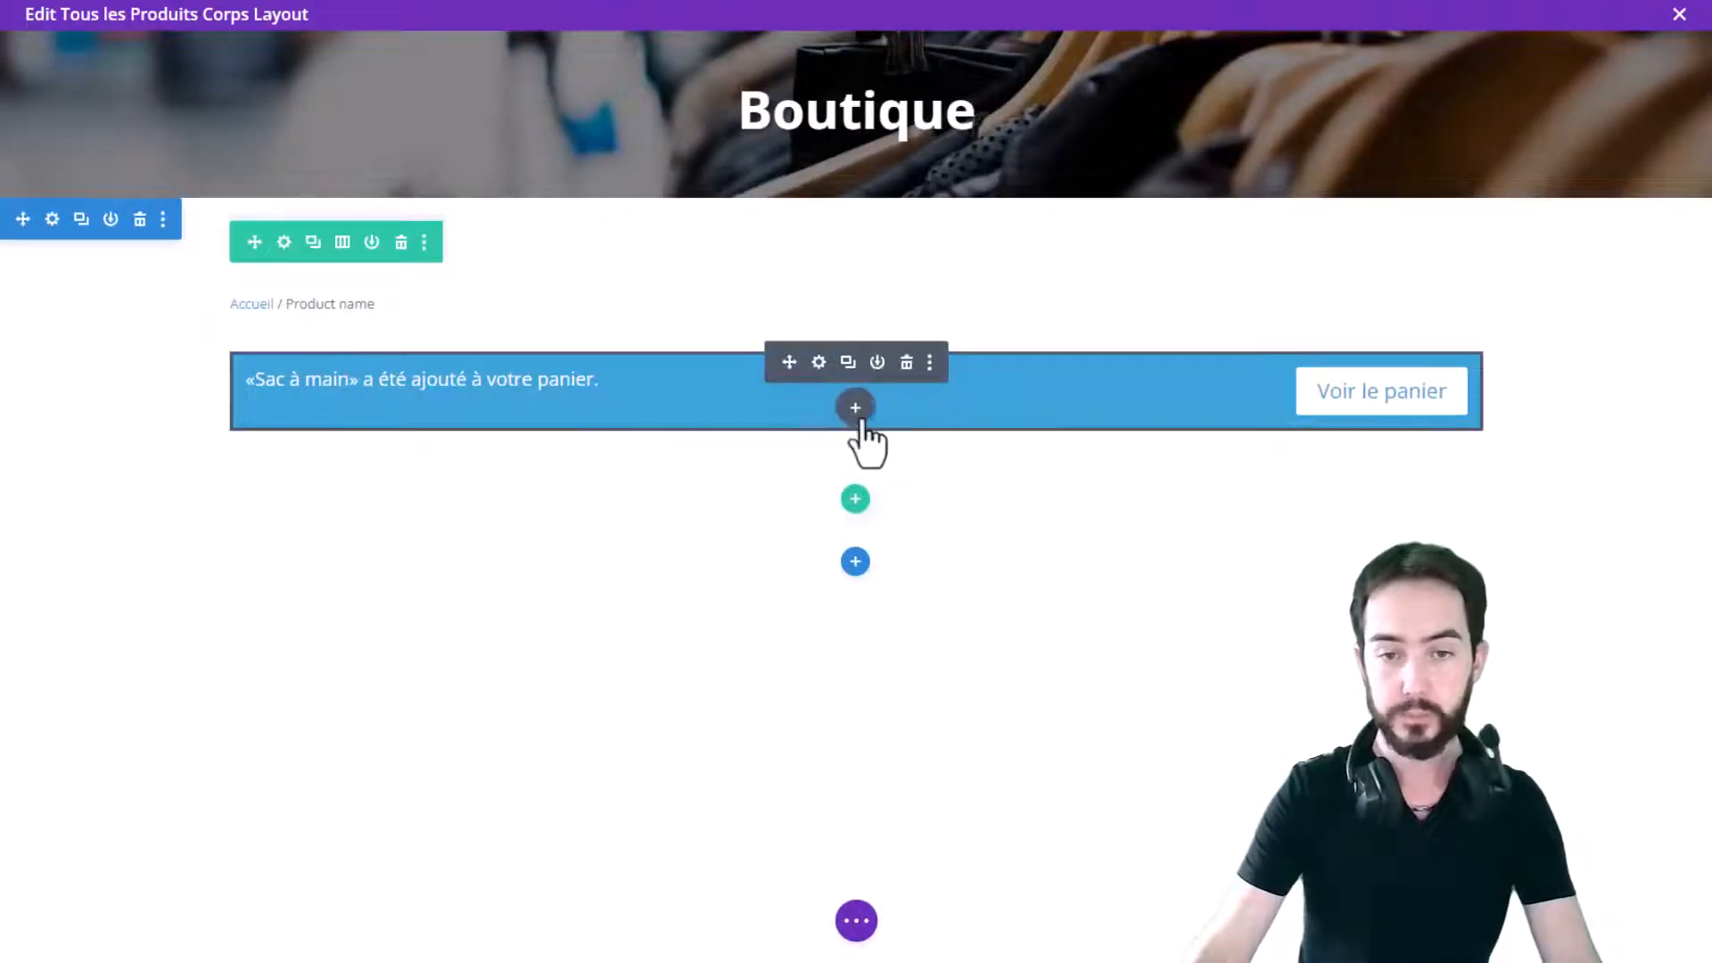
Add a Woo Product Add To Cart module below the notice module and save it with its default settings
click(855, 410)
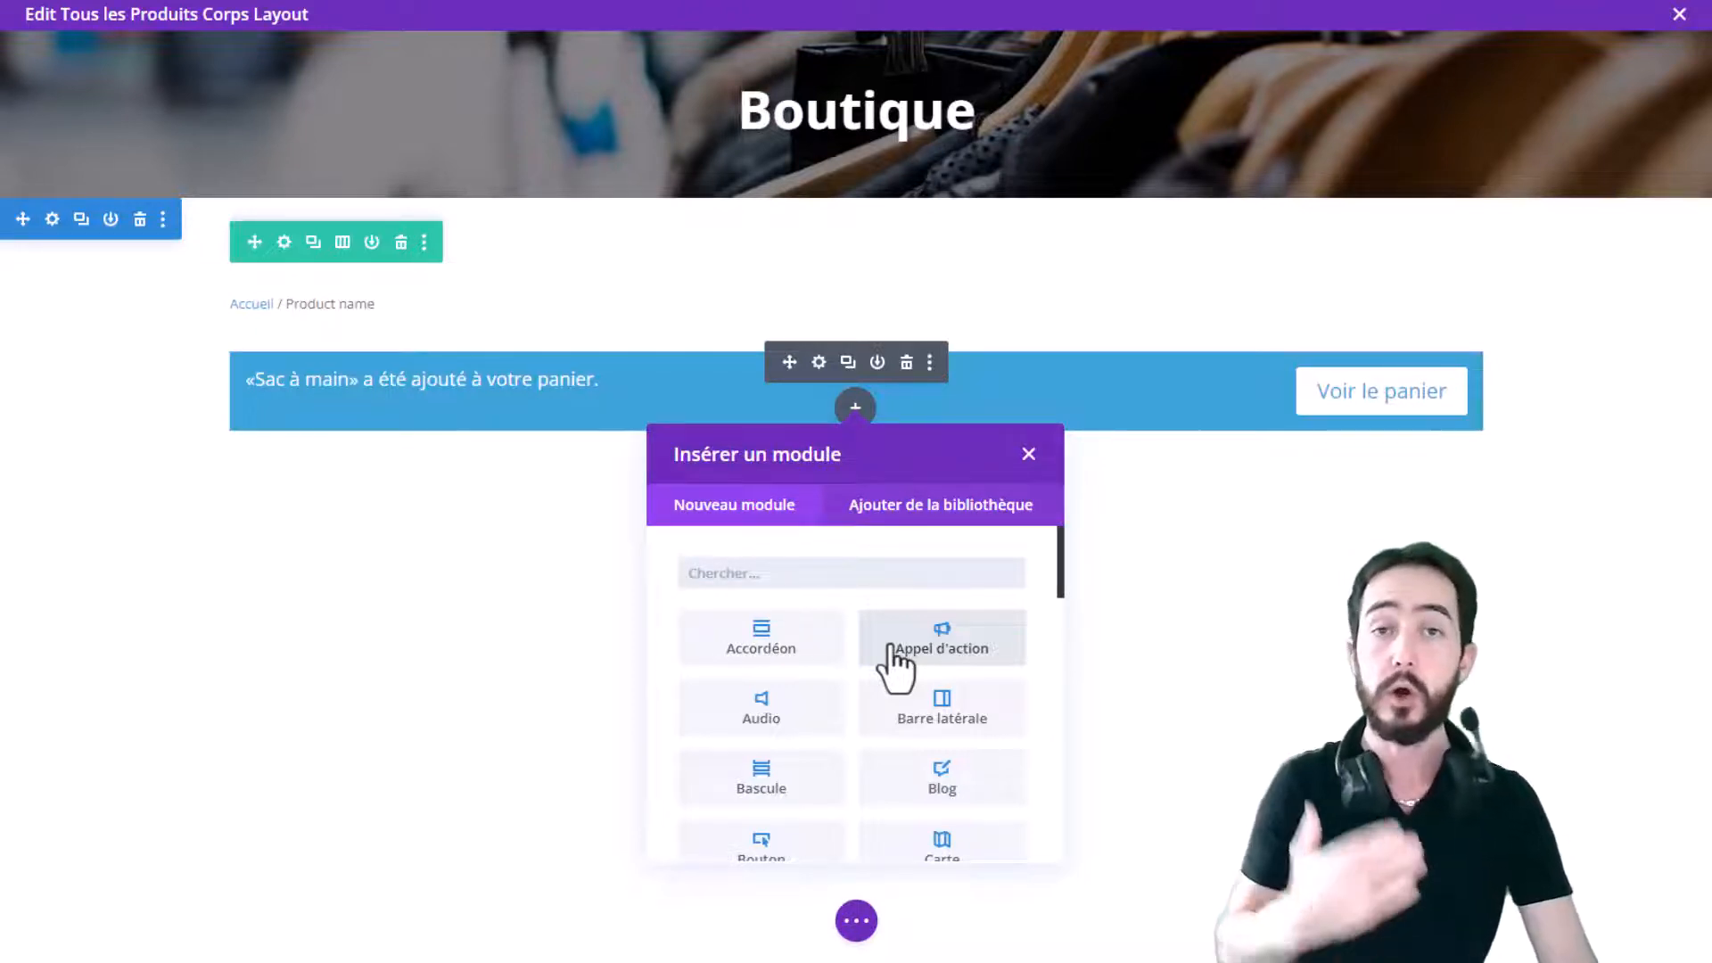
scroll(895, 665, down, 15)
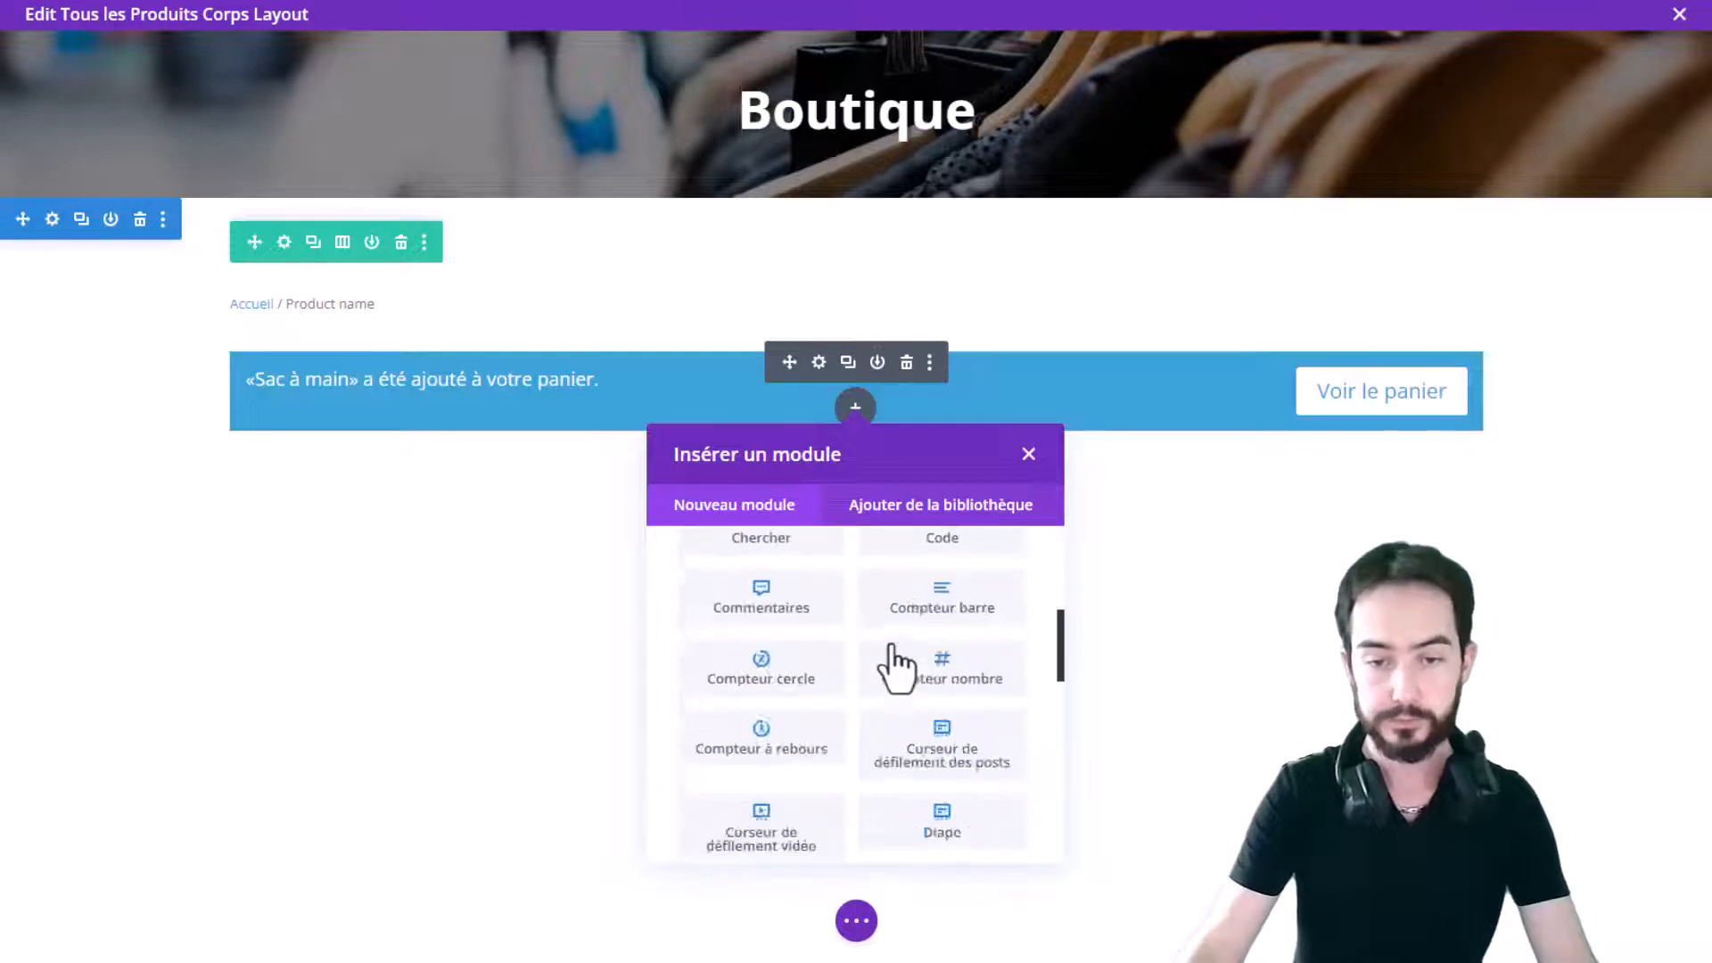
click(930, 843)
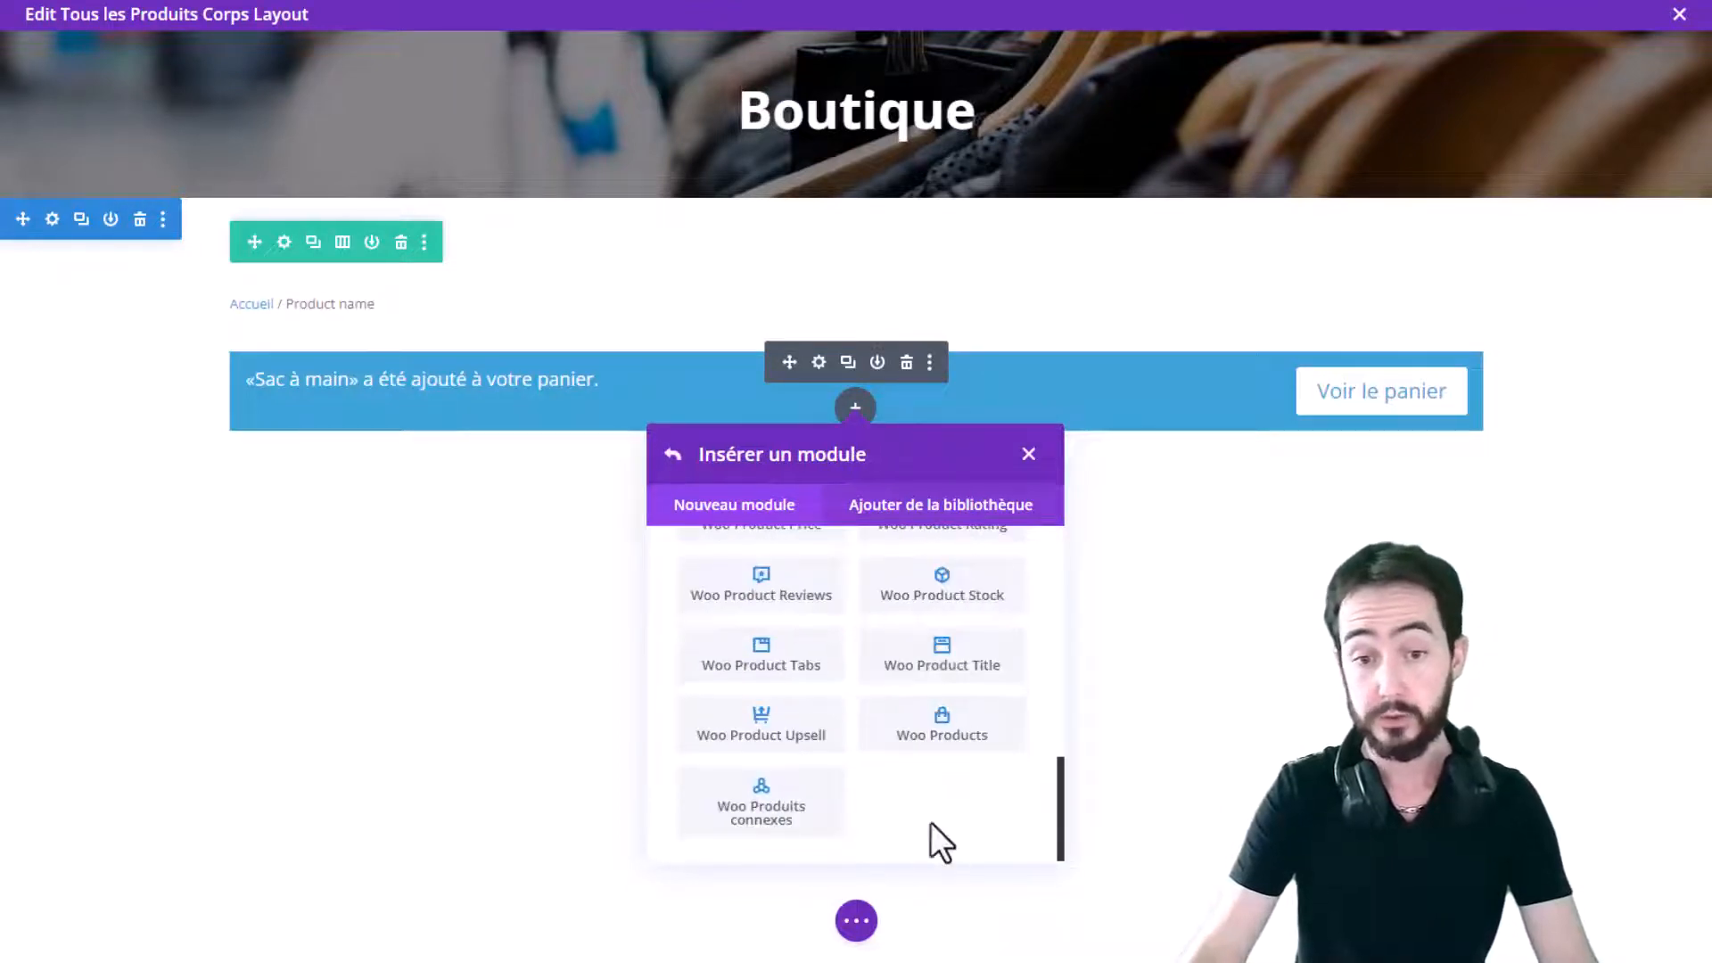
scroll(933, 765, up, 5)
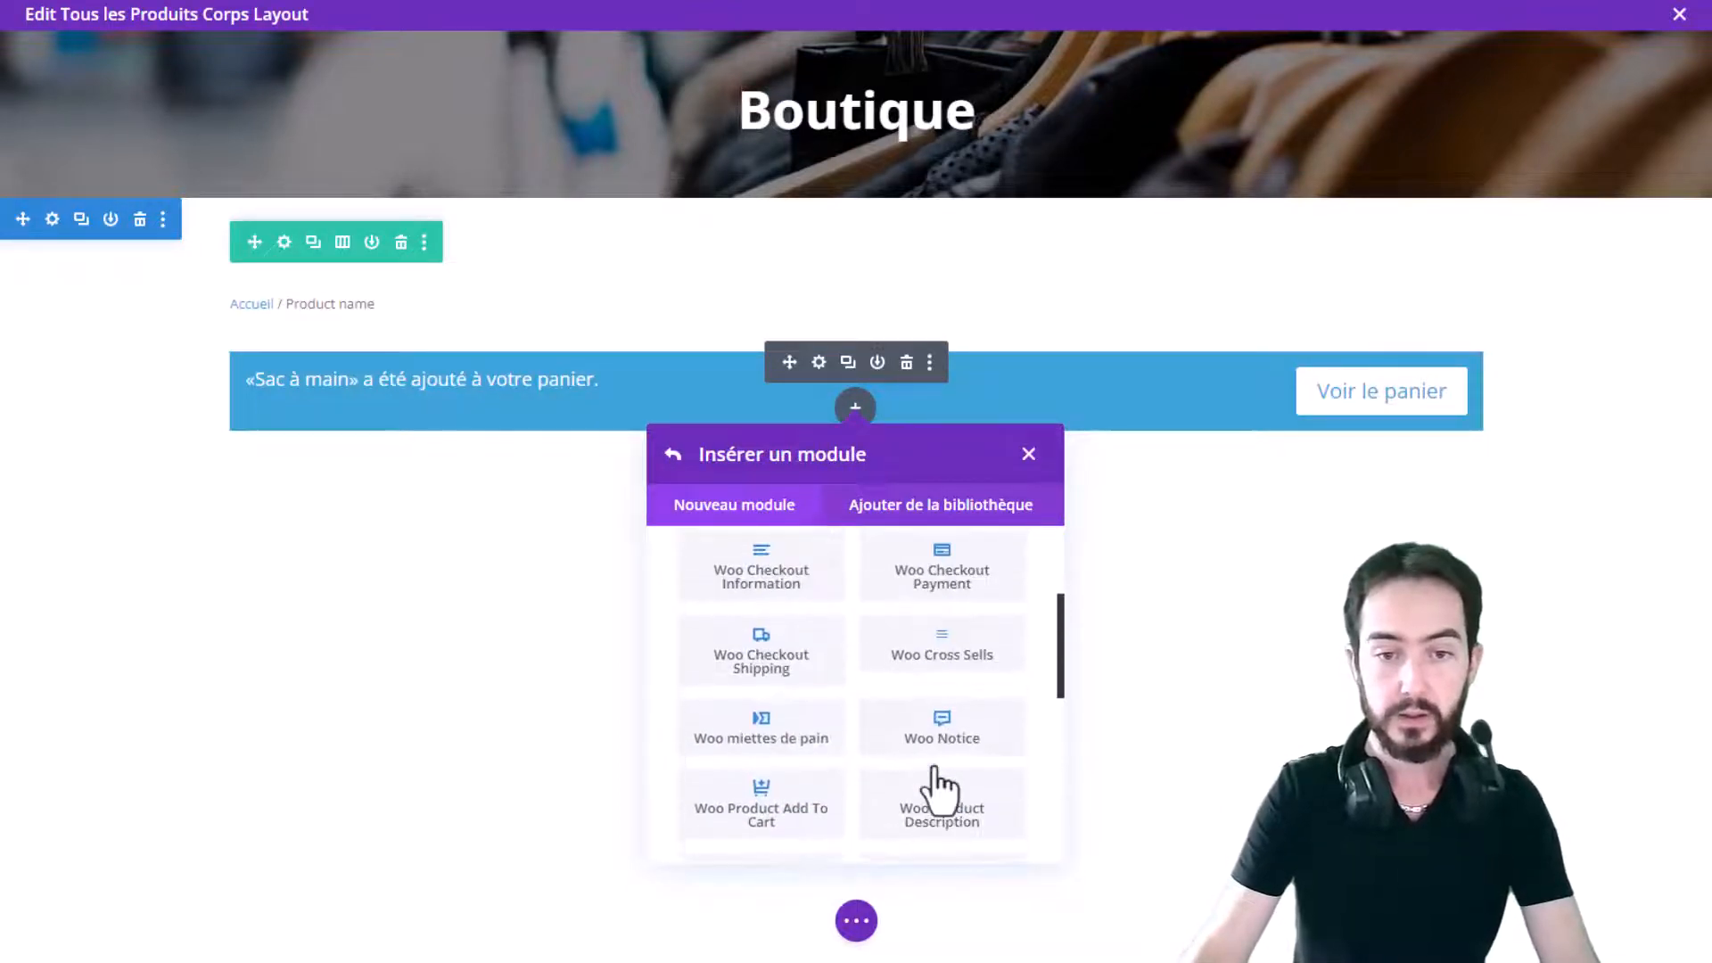
scroll(981, 638, down, 1)
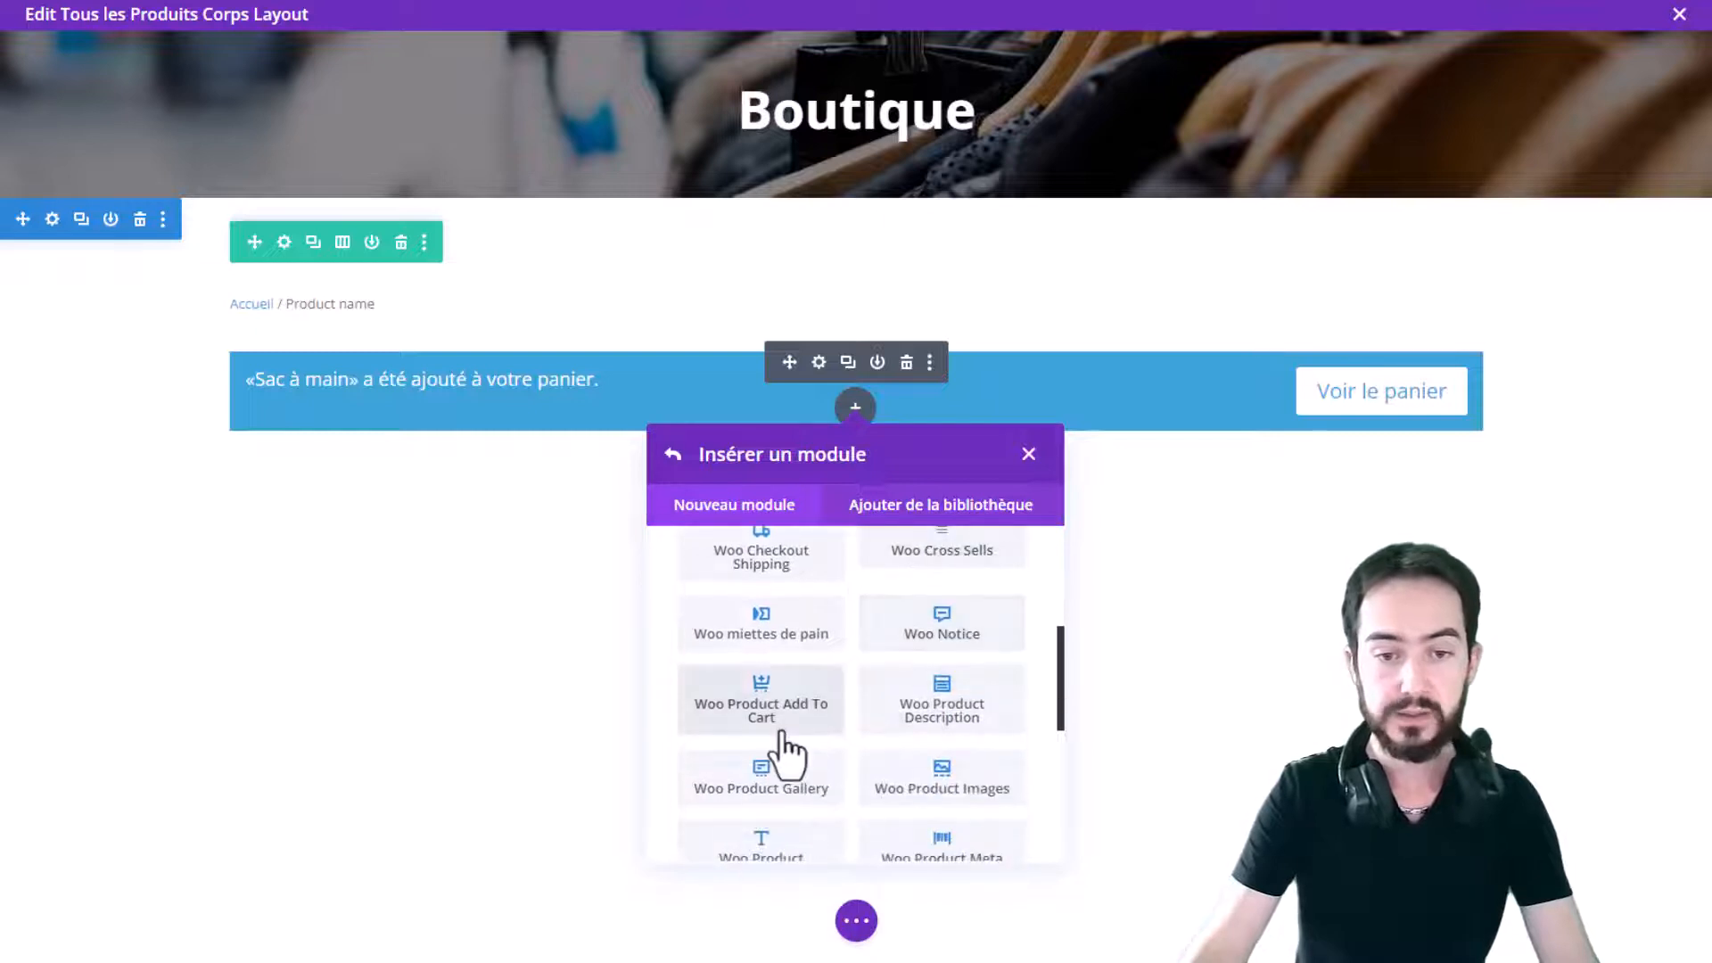
click(760, 705)
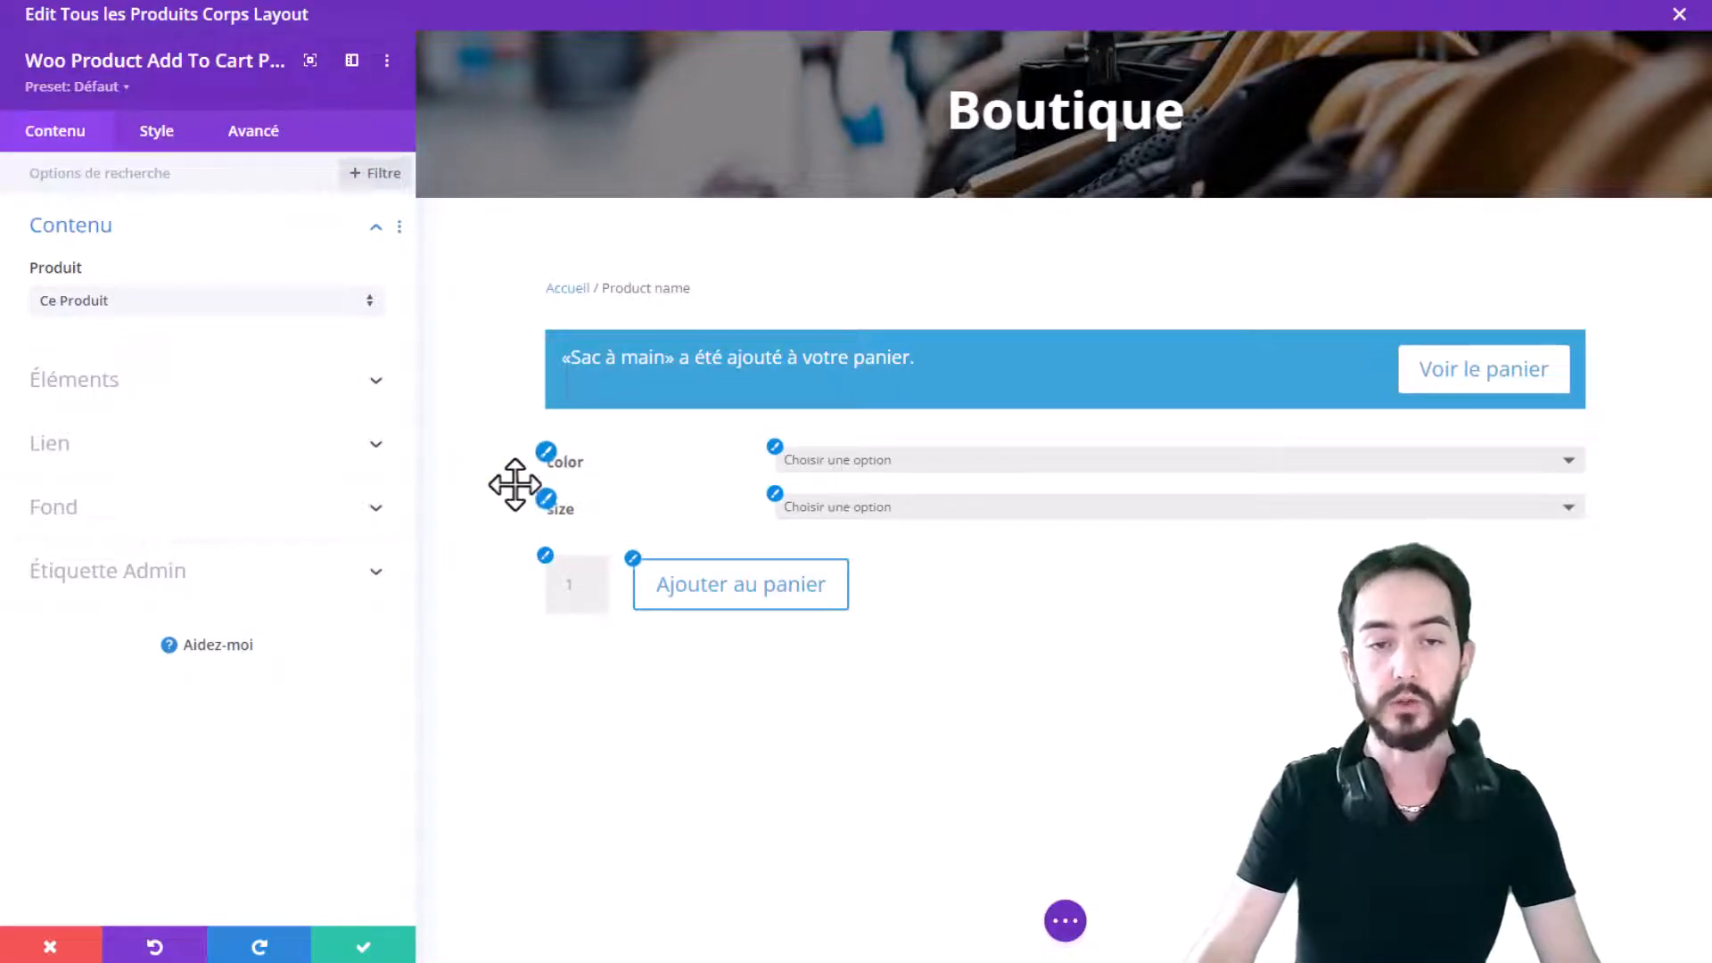
click(365, 948)
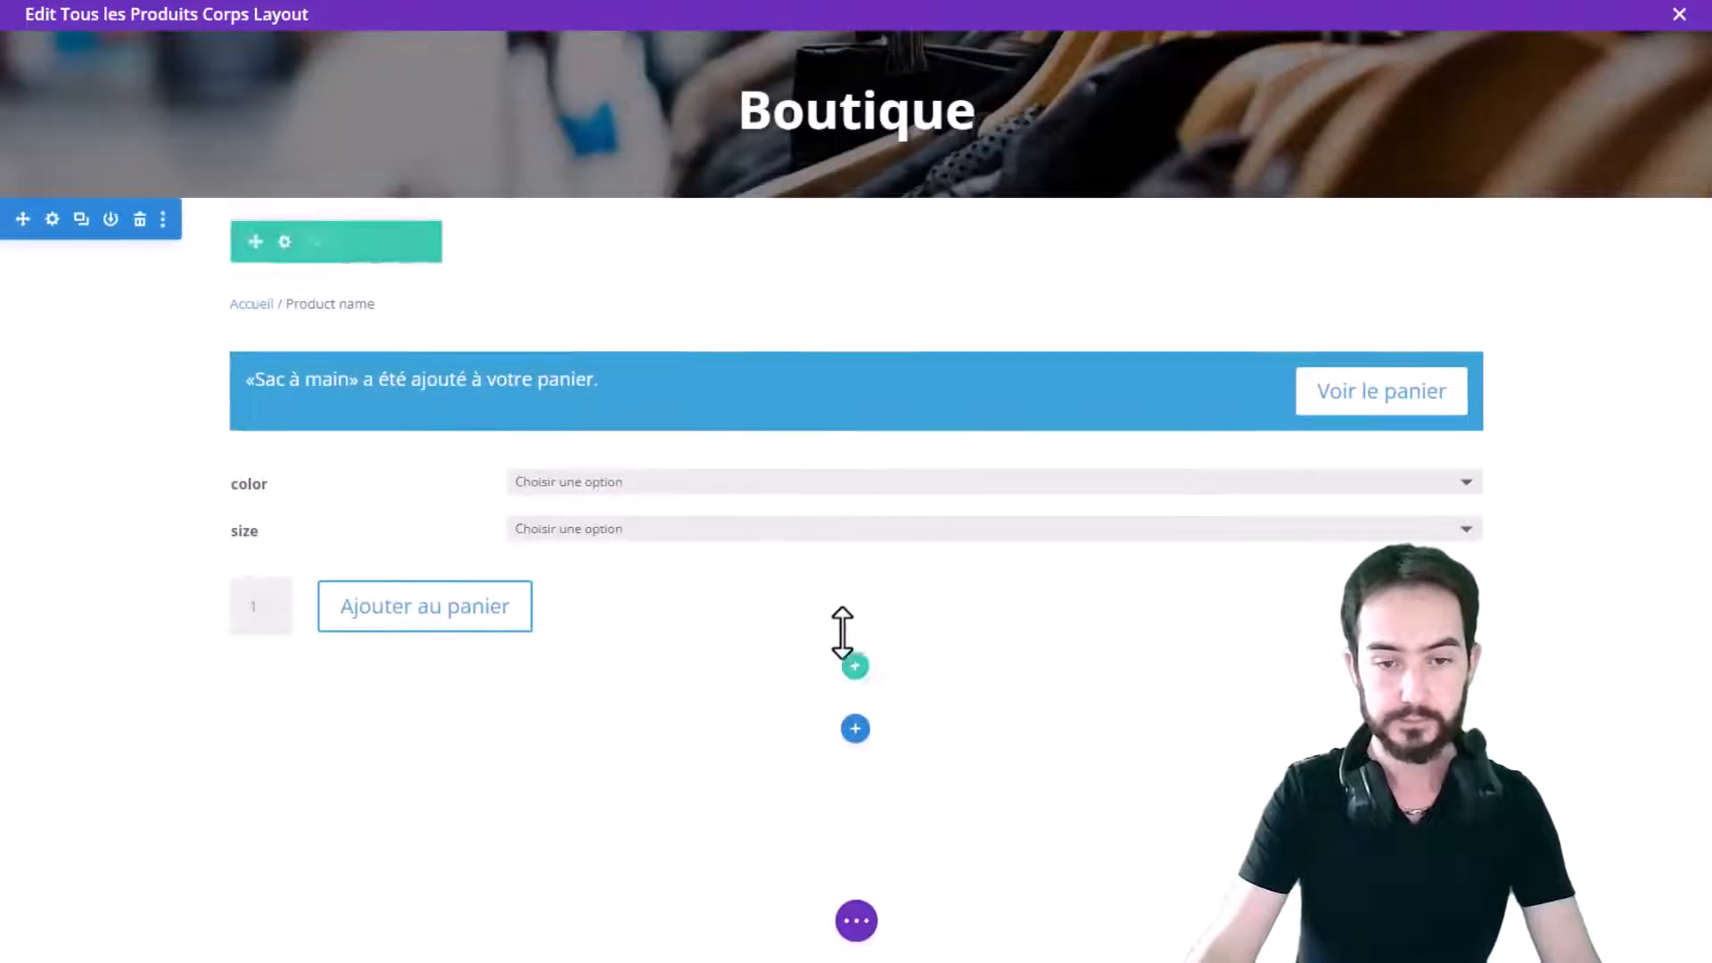
Insert a Woo Product Description module below the add-to-cart module
click(856, 600)
scroll(843, 383, down, 10)
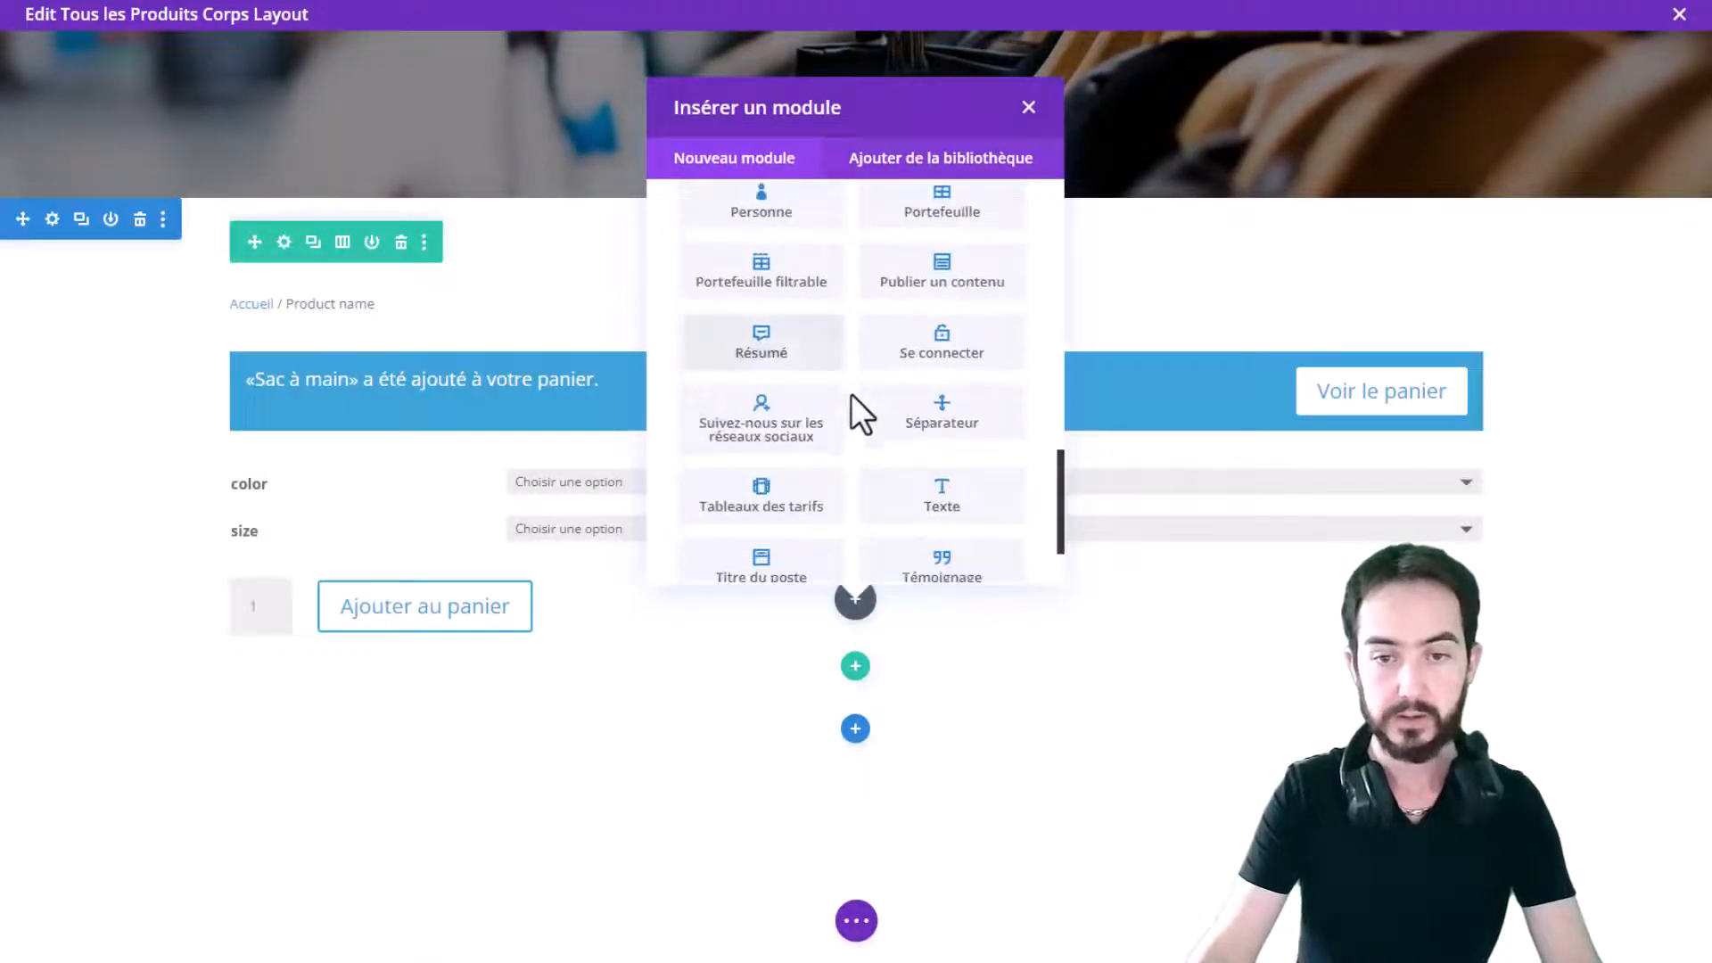
click(932, 545)
scroll(865, 497, up, 4)
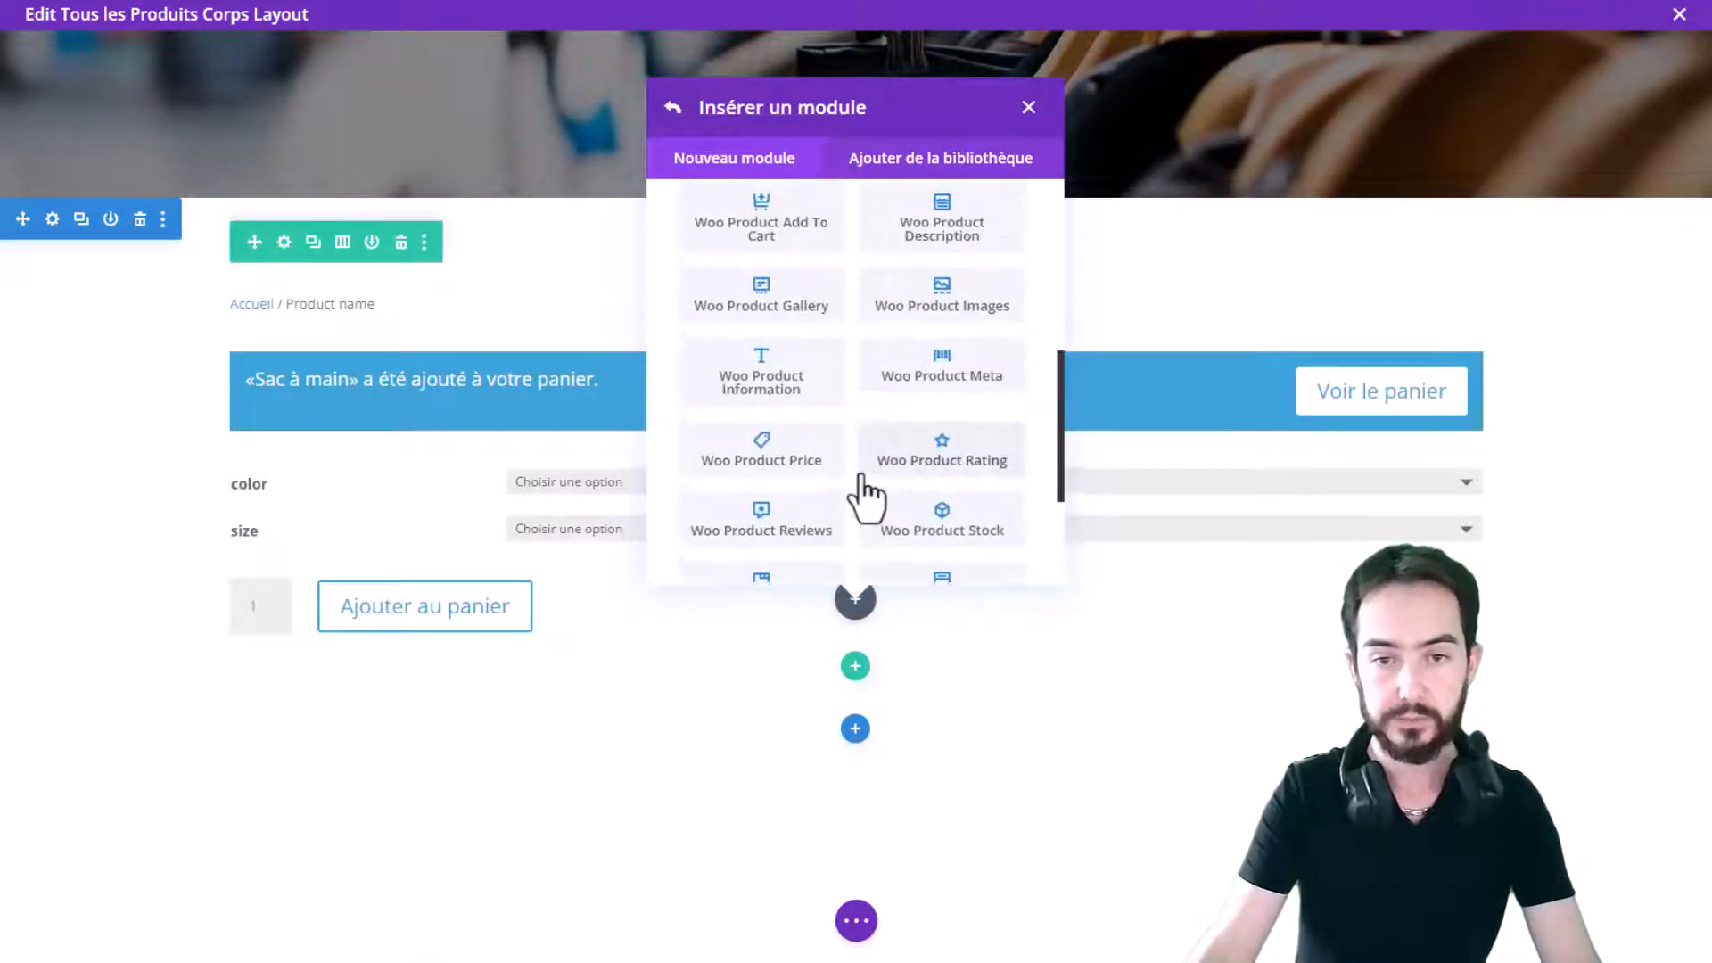
scroll(949, 318, up, 1)
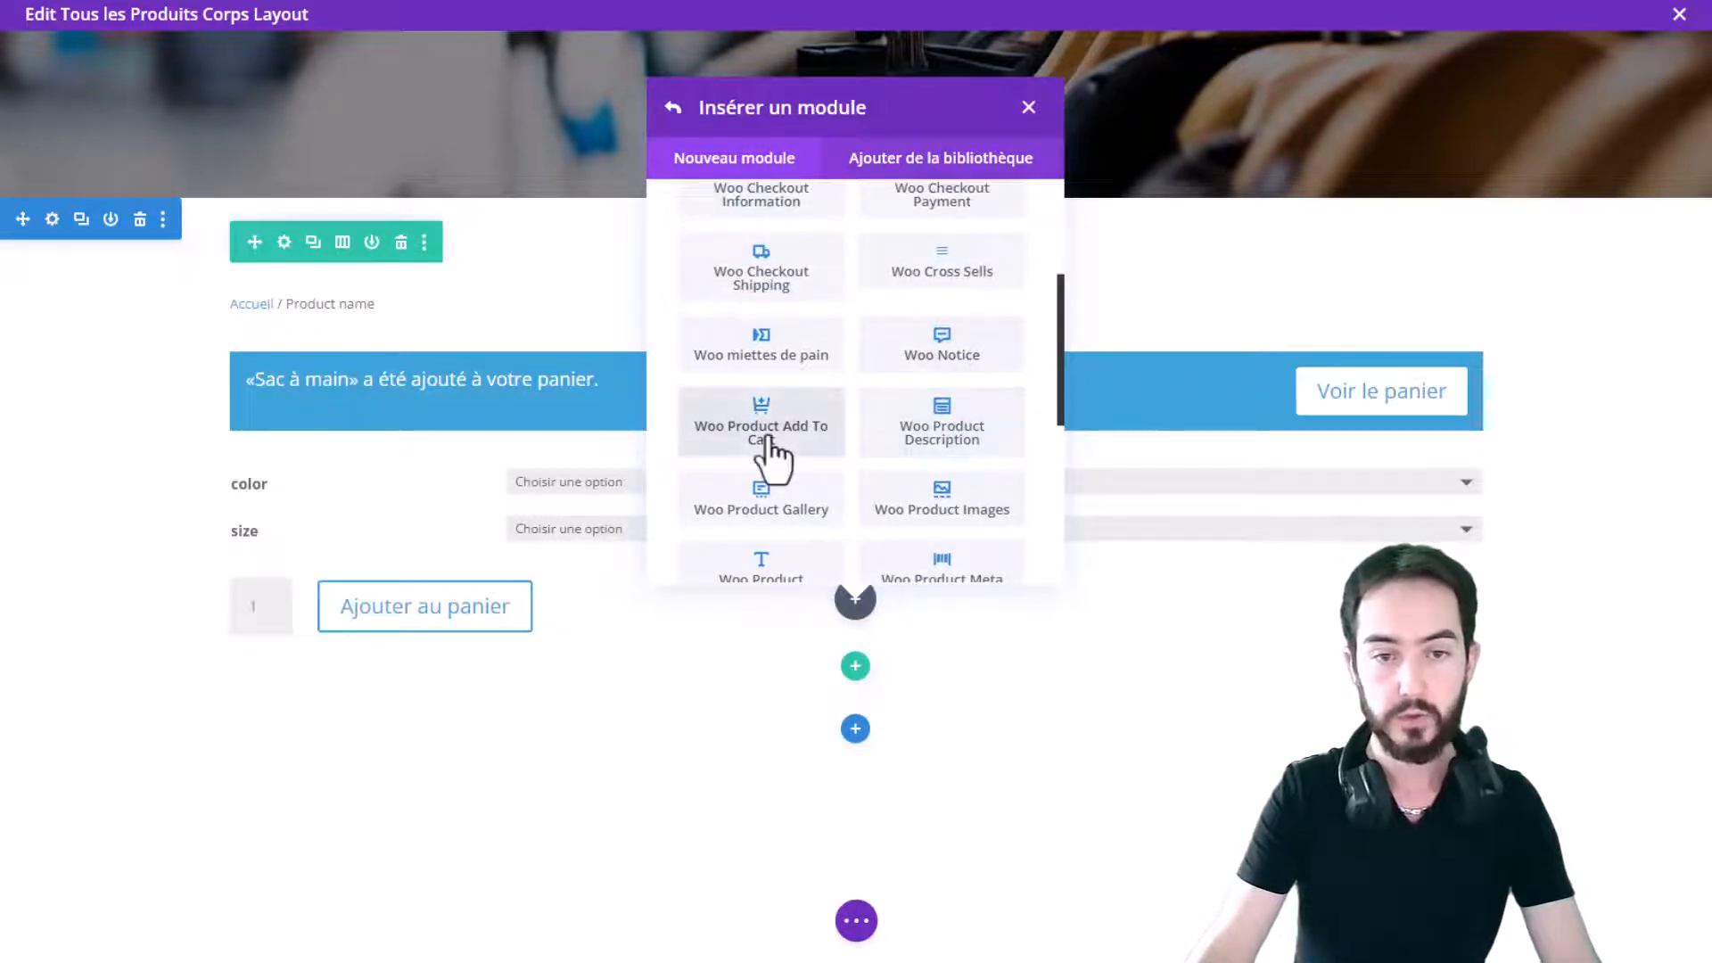
click(974, 448)
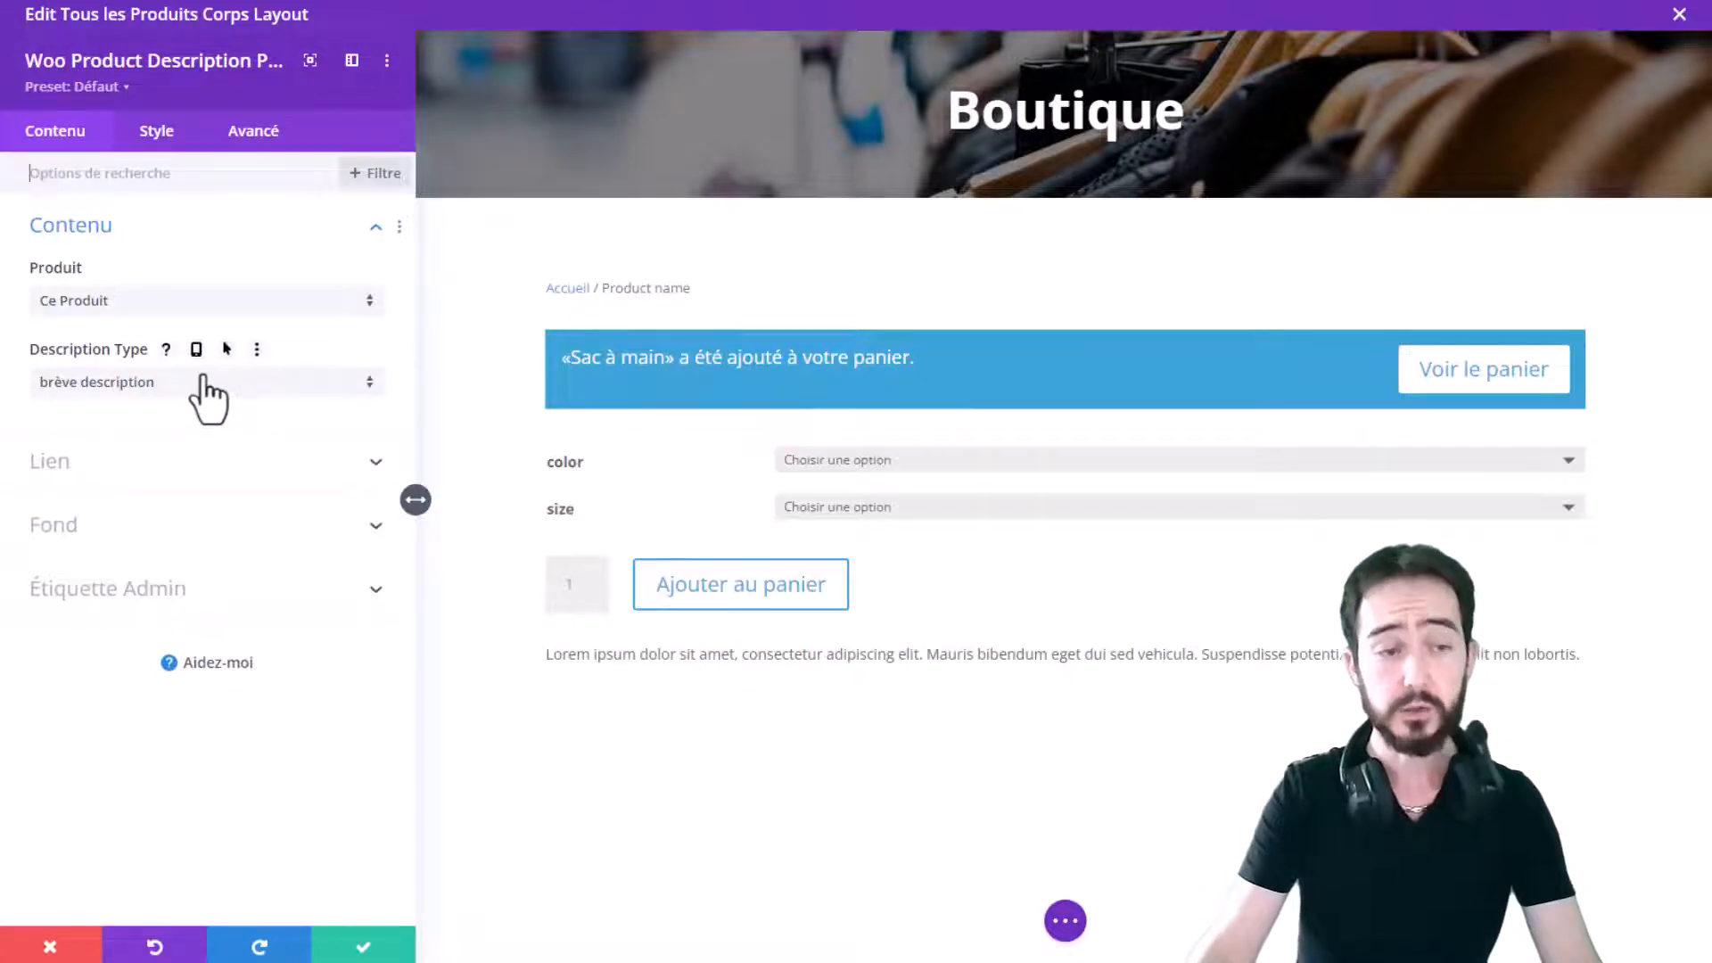
Preview the Description type in the description module, switch back to brève description and save the module
click(94, 385)
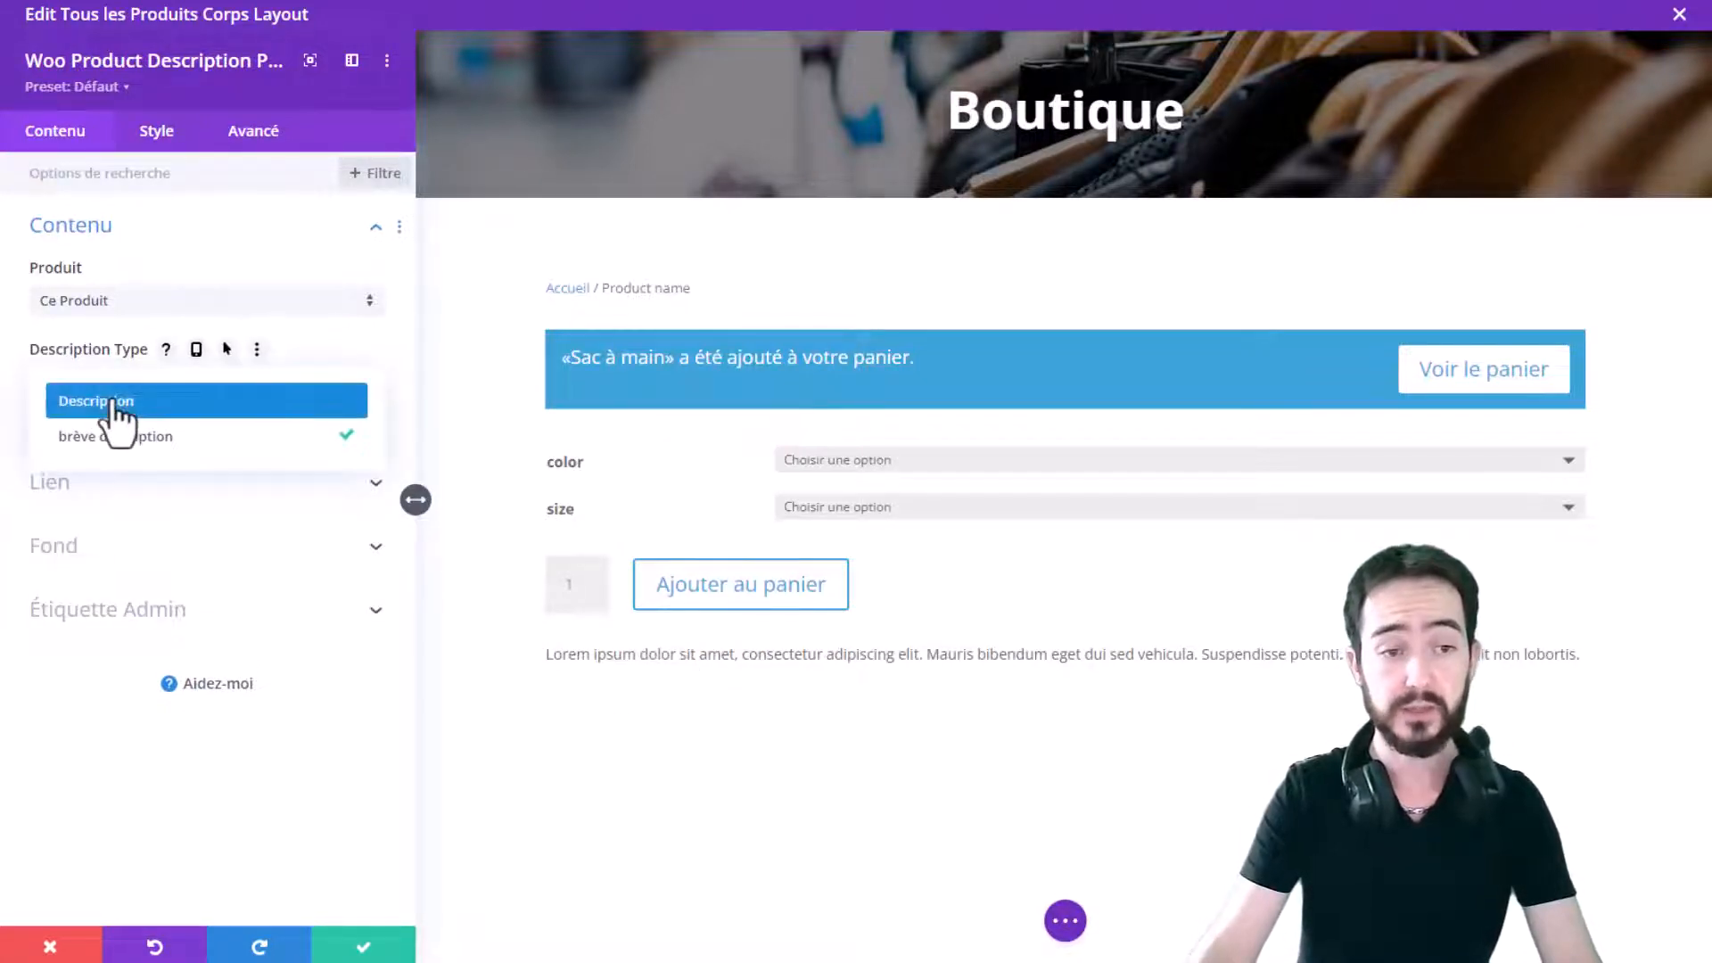
click(112, 400)
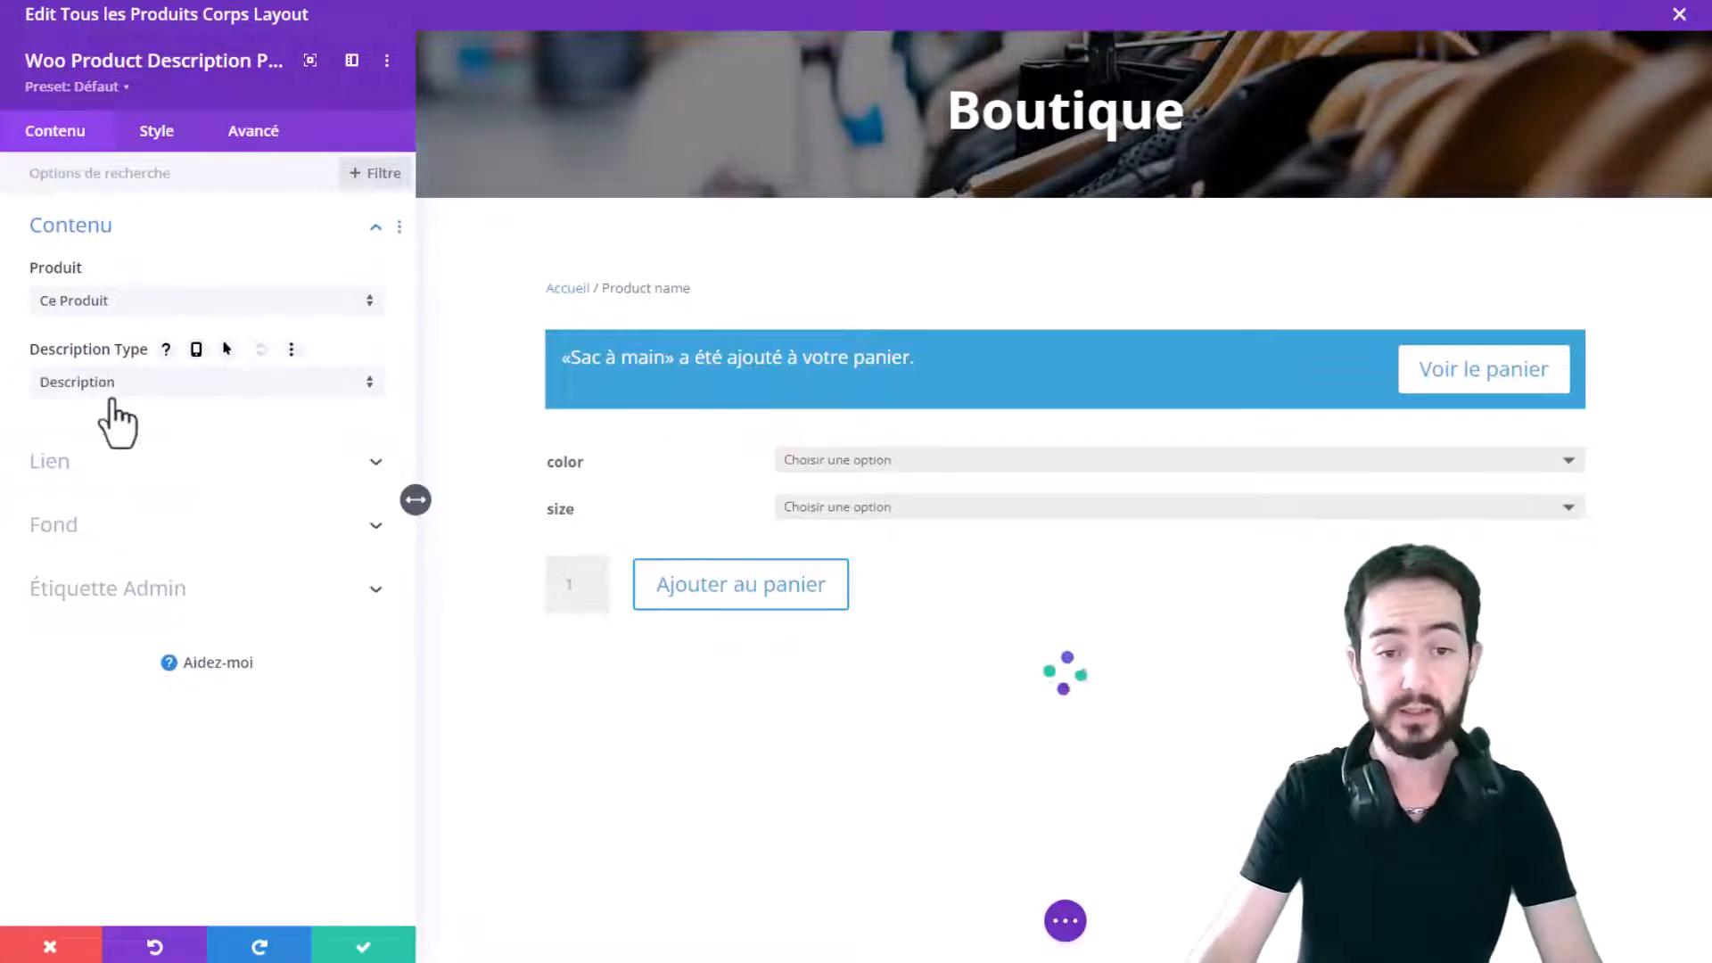
click(198, 392)
click(178, 437)
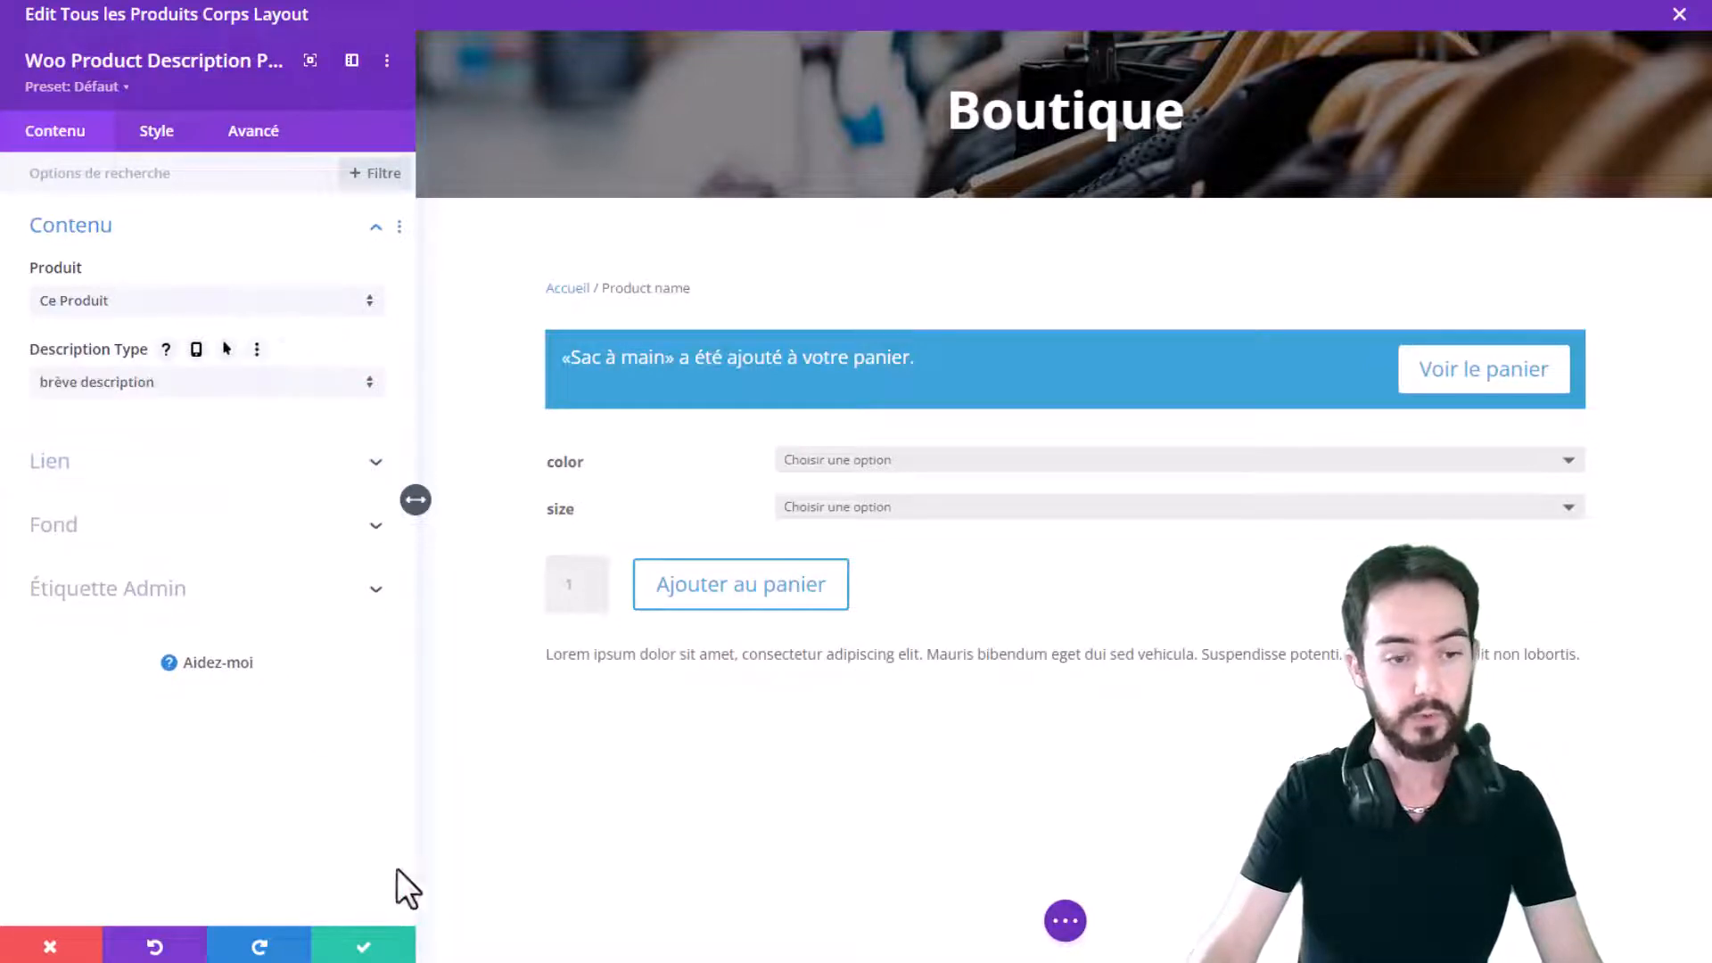
click(363, 945)
Add a second Woo Product Description module between the add-to-cart and short description modules, with Description Type set to Description, and save it
mouse_move(867, 681)
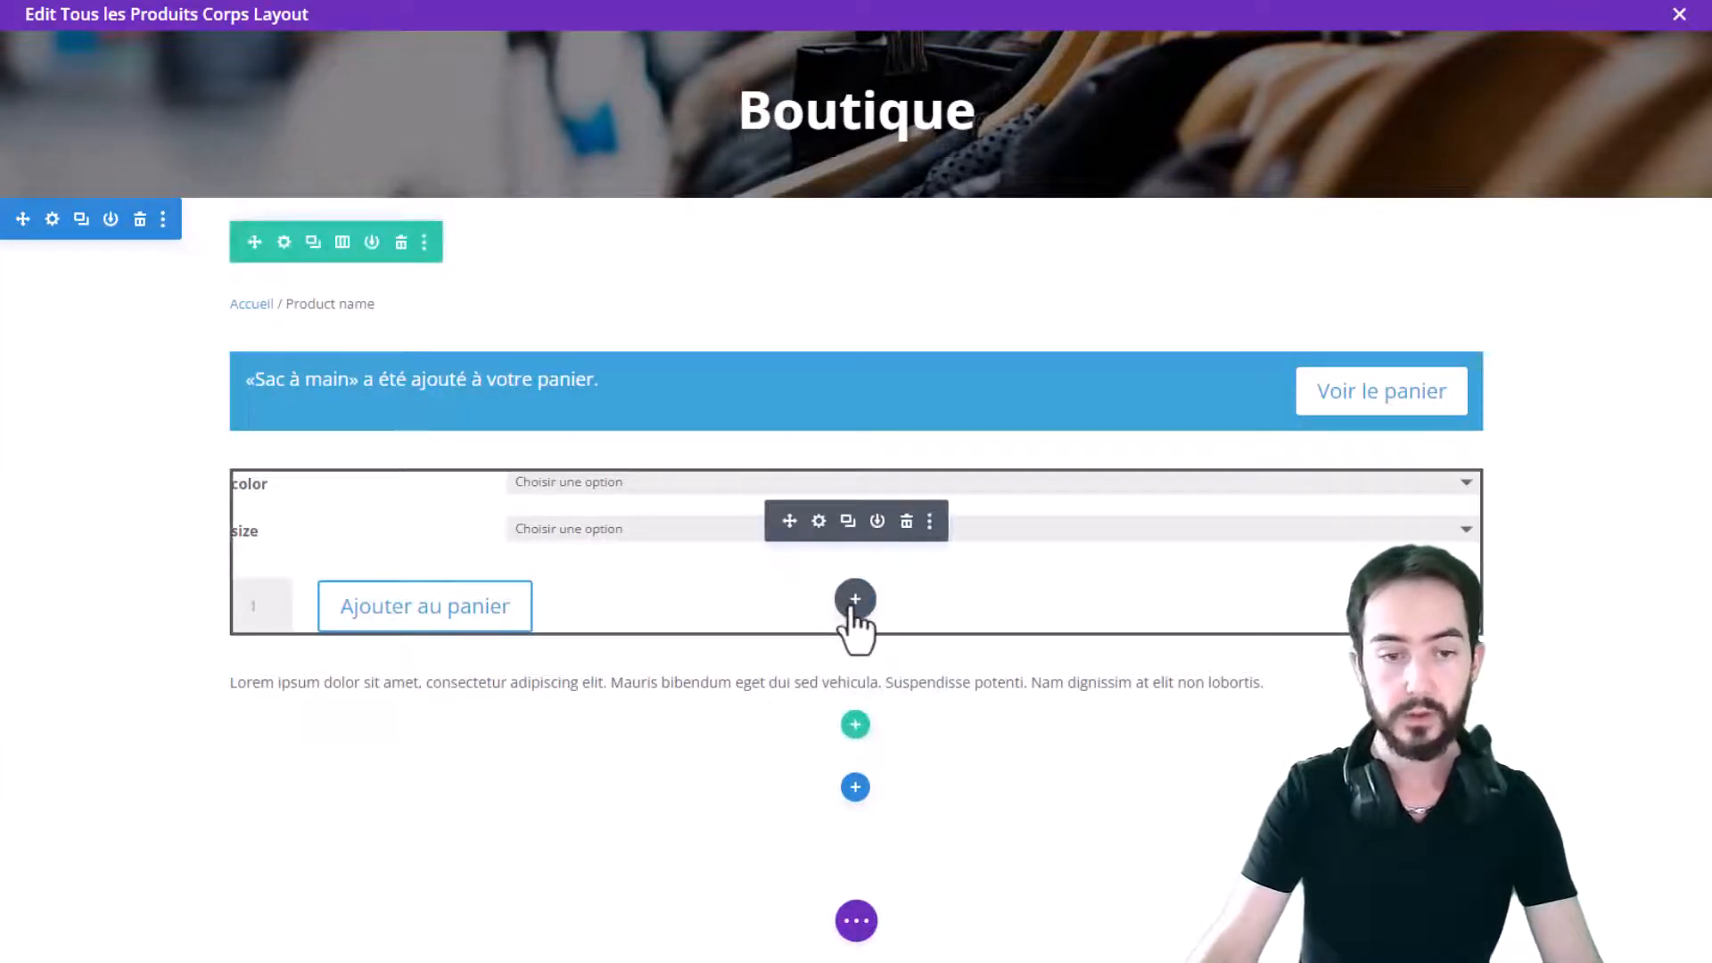
click(855, 601)
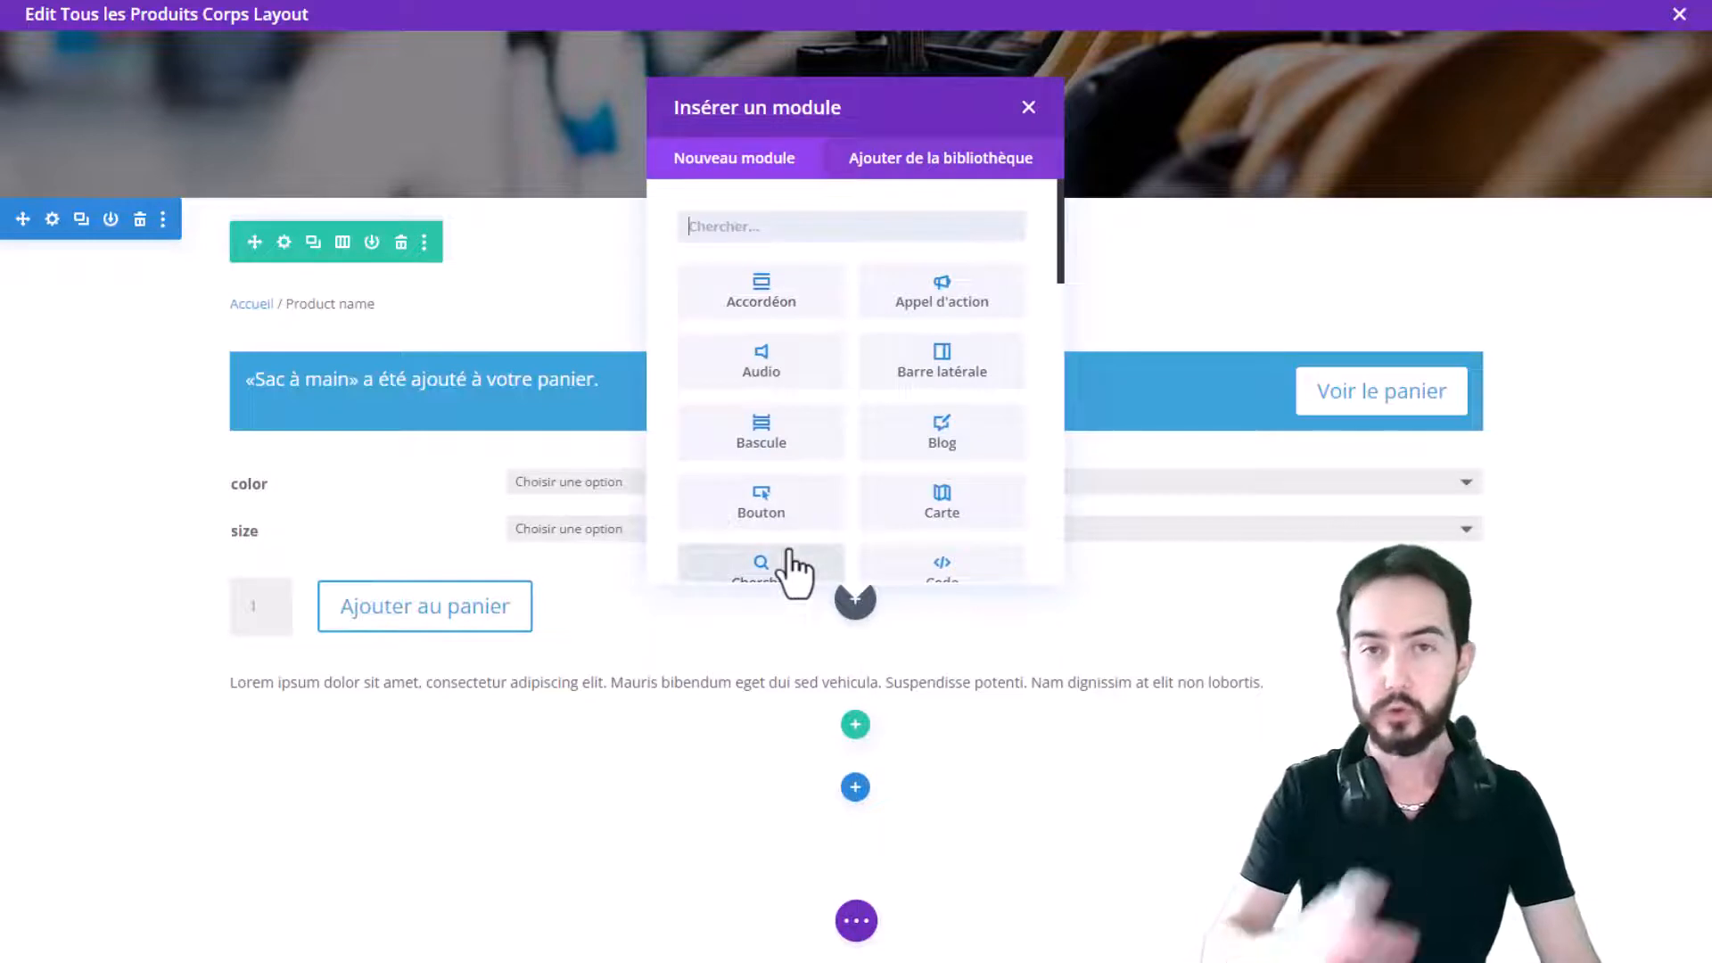
scroll(910, 490, down, 15)
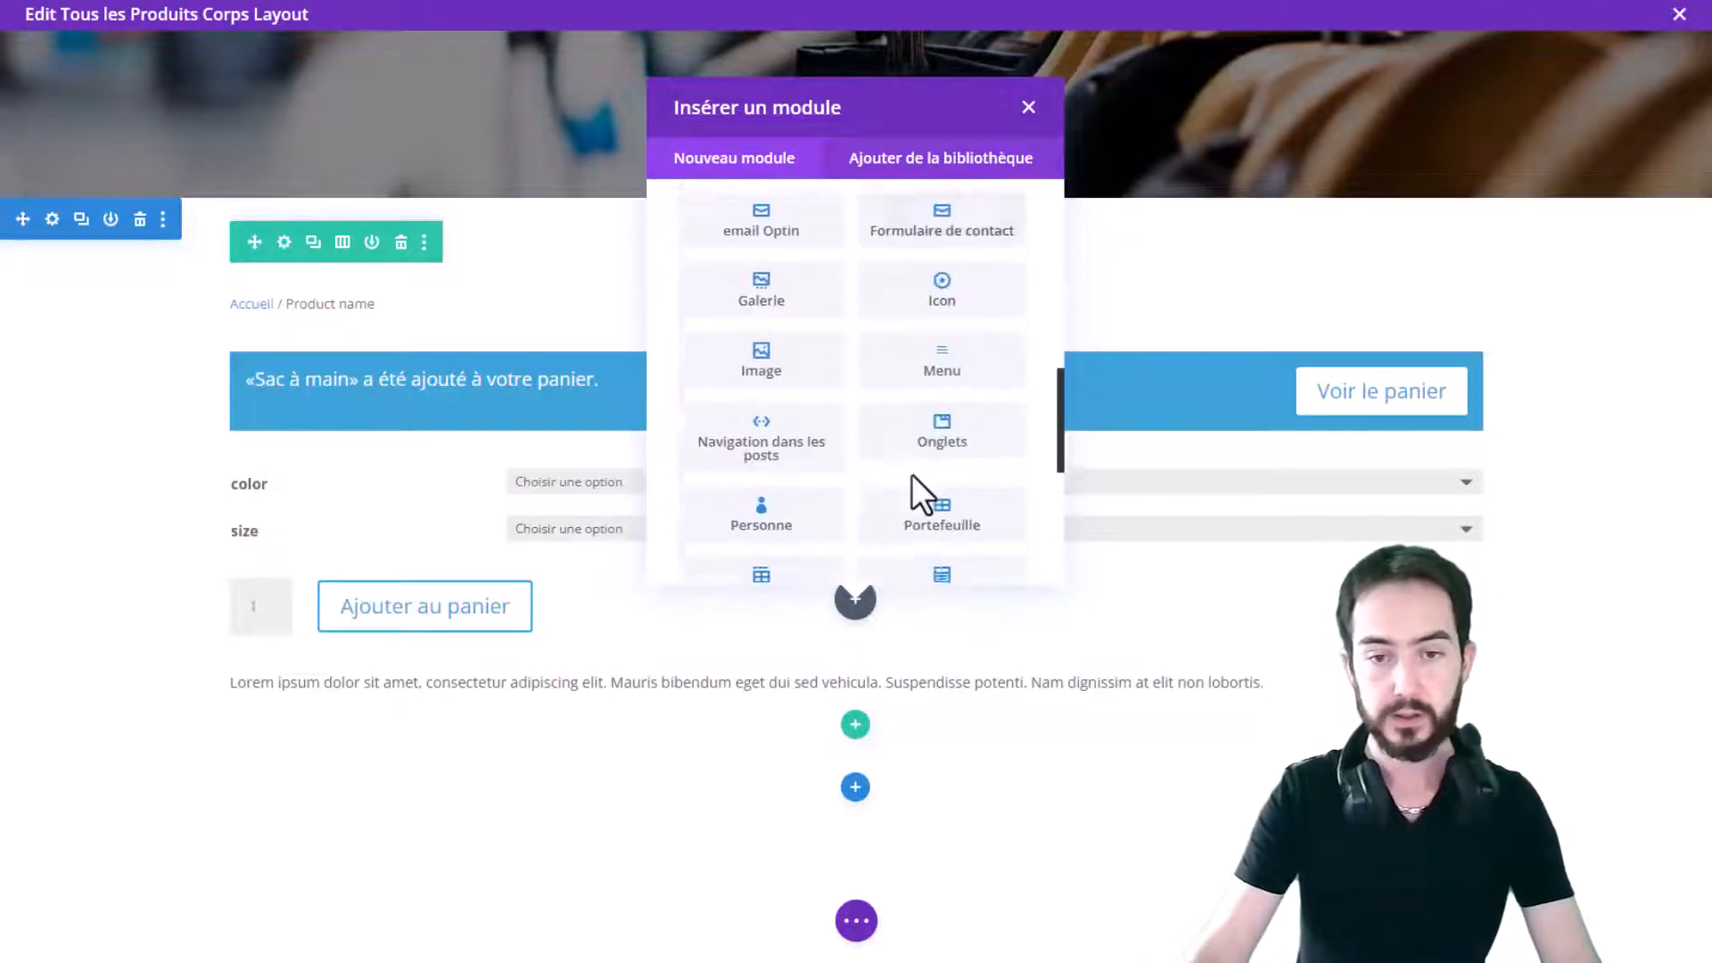
scroll(883, 493, up, 10)
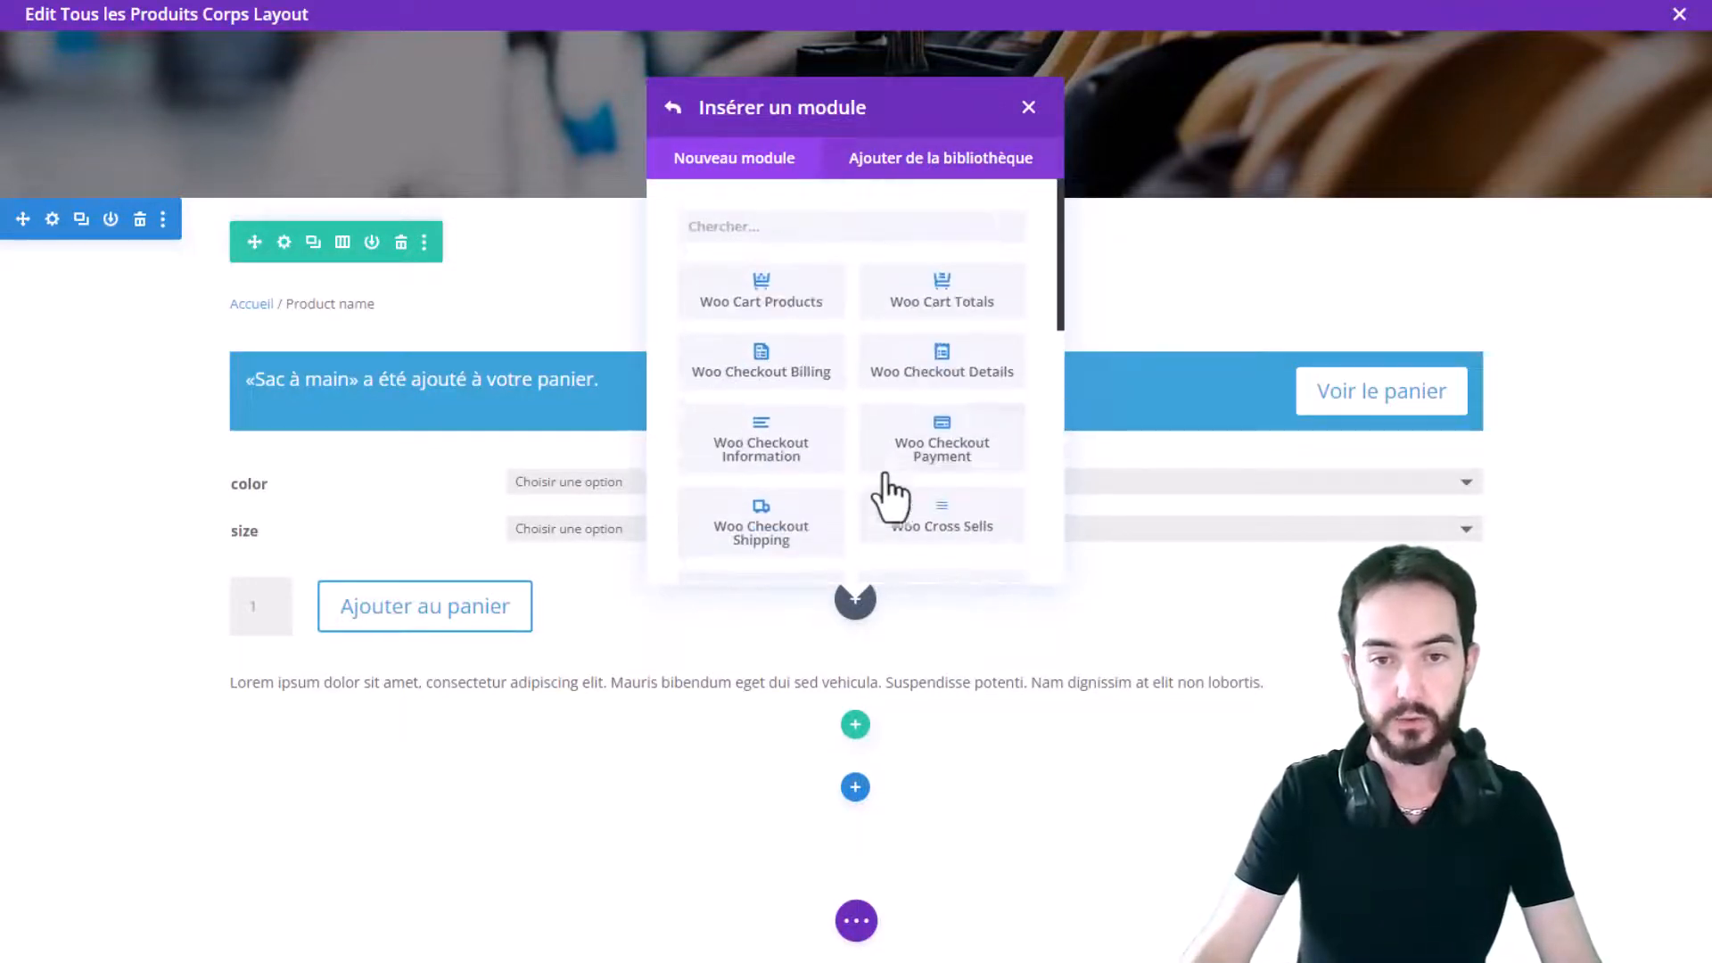
scroll(1013, 441, down, 4)
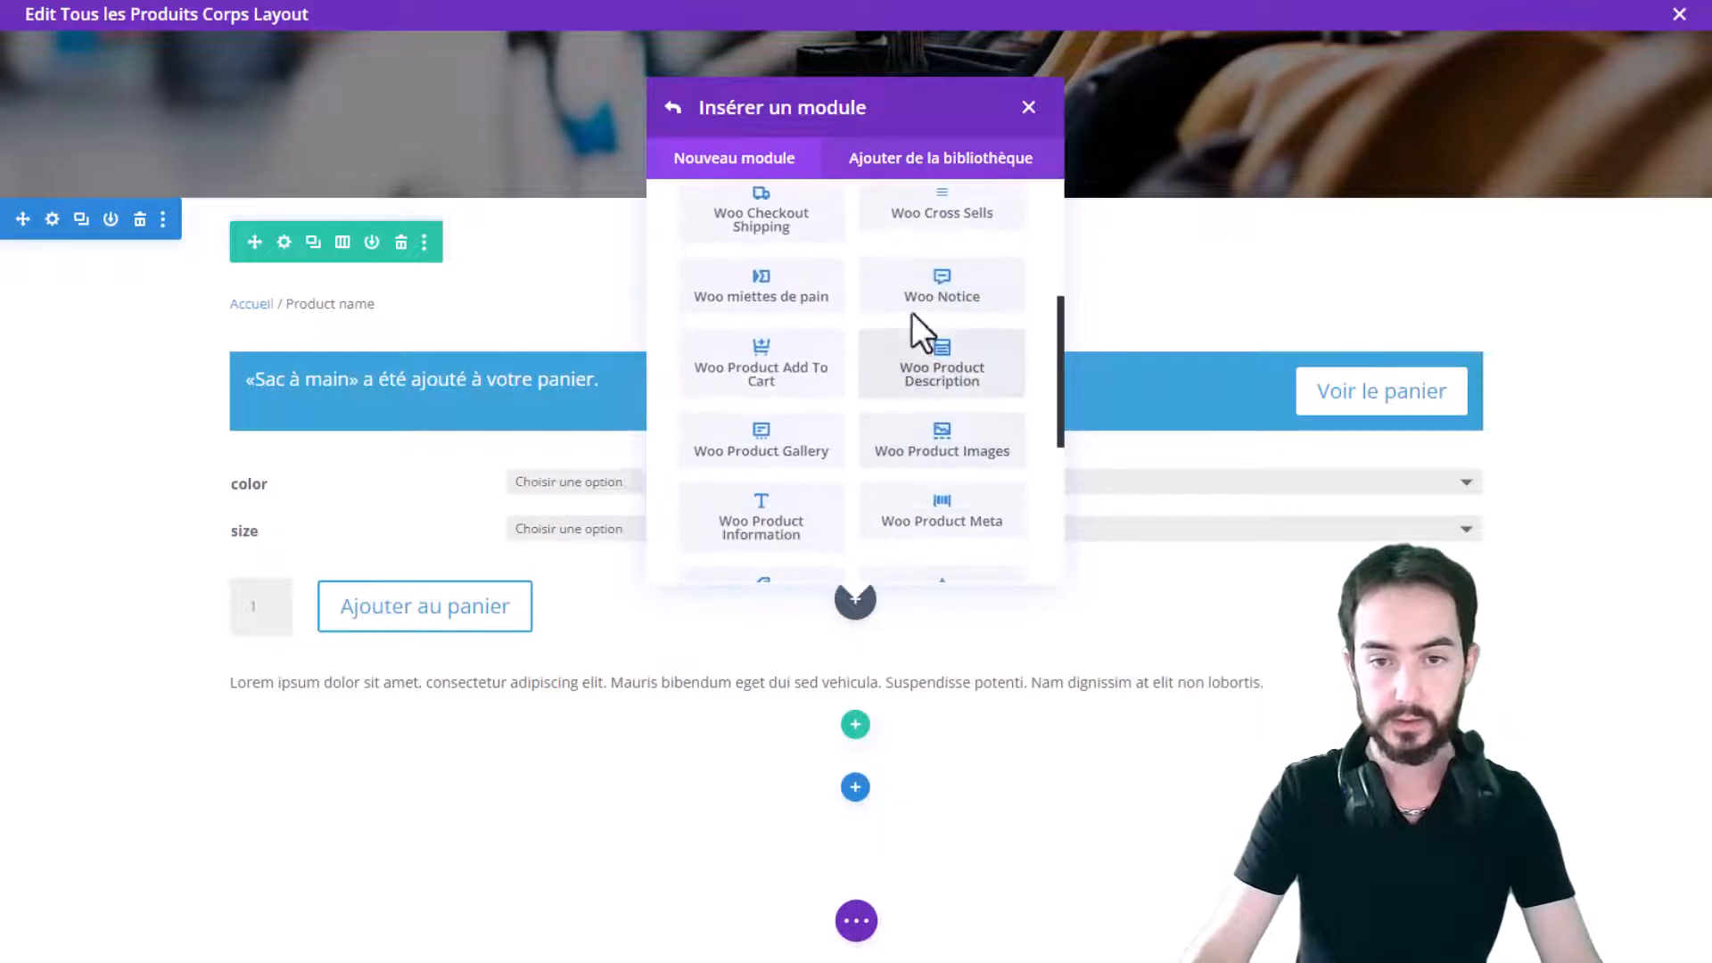
click(919, 379)
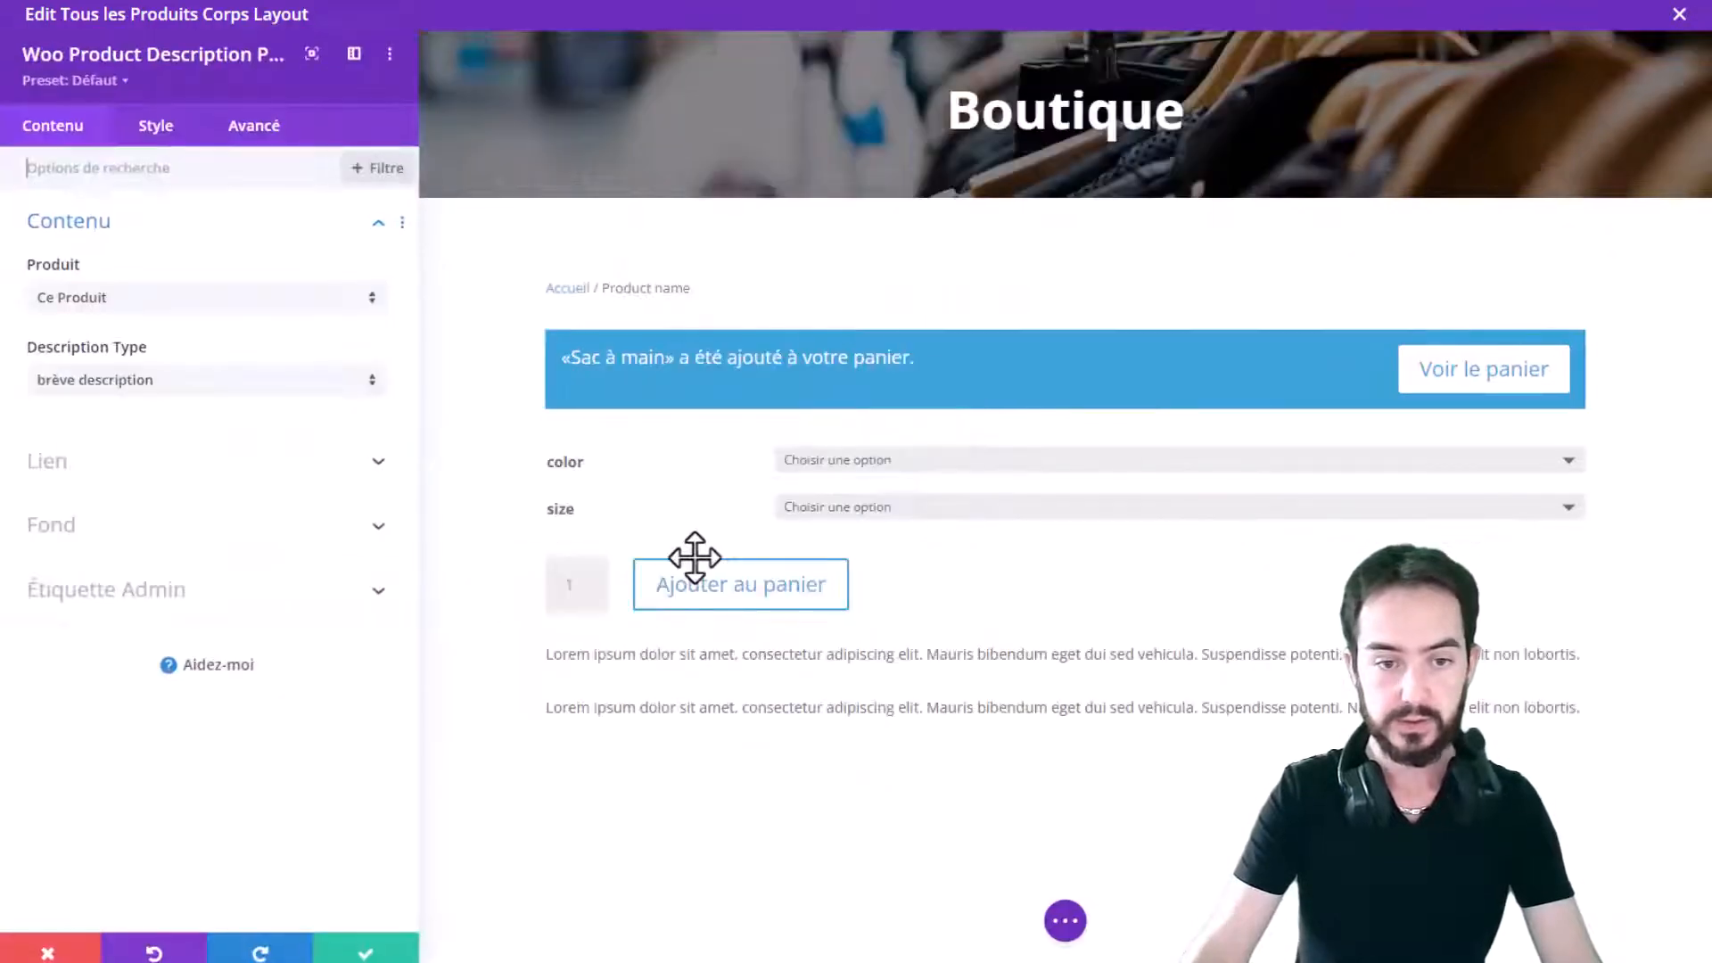
click(138, 385)
click(146, 410)
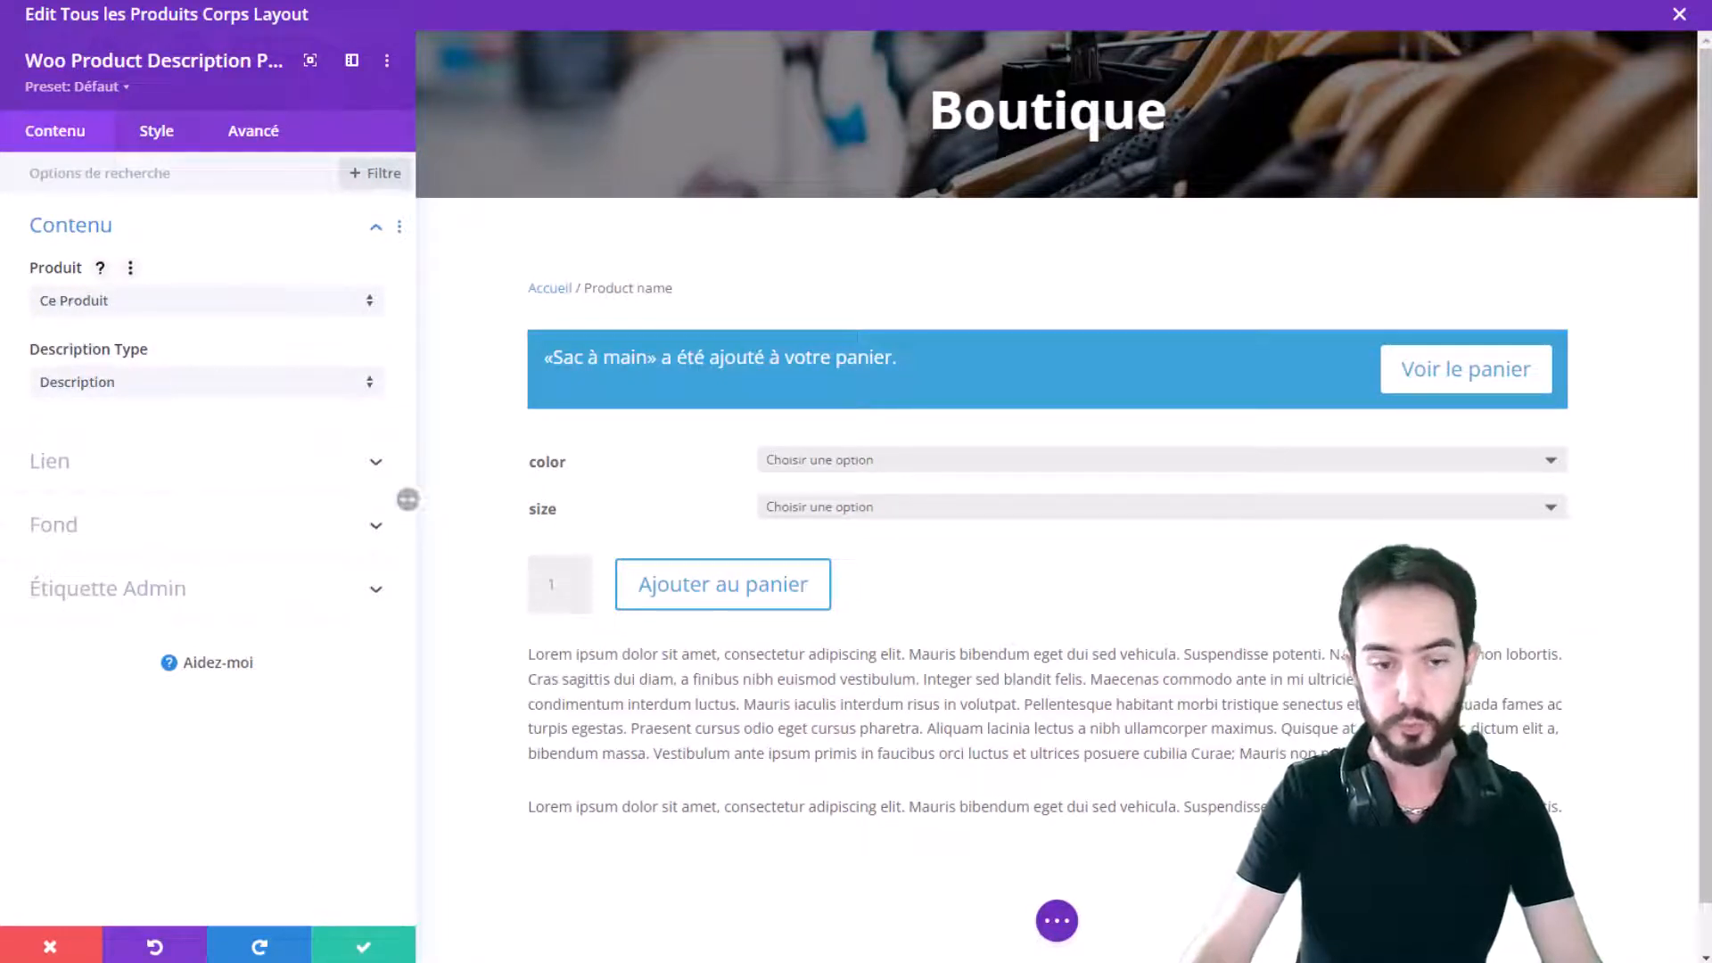
click(363, 947)
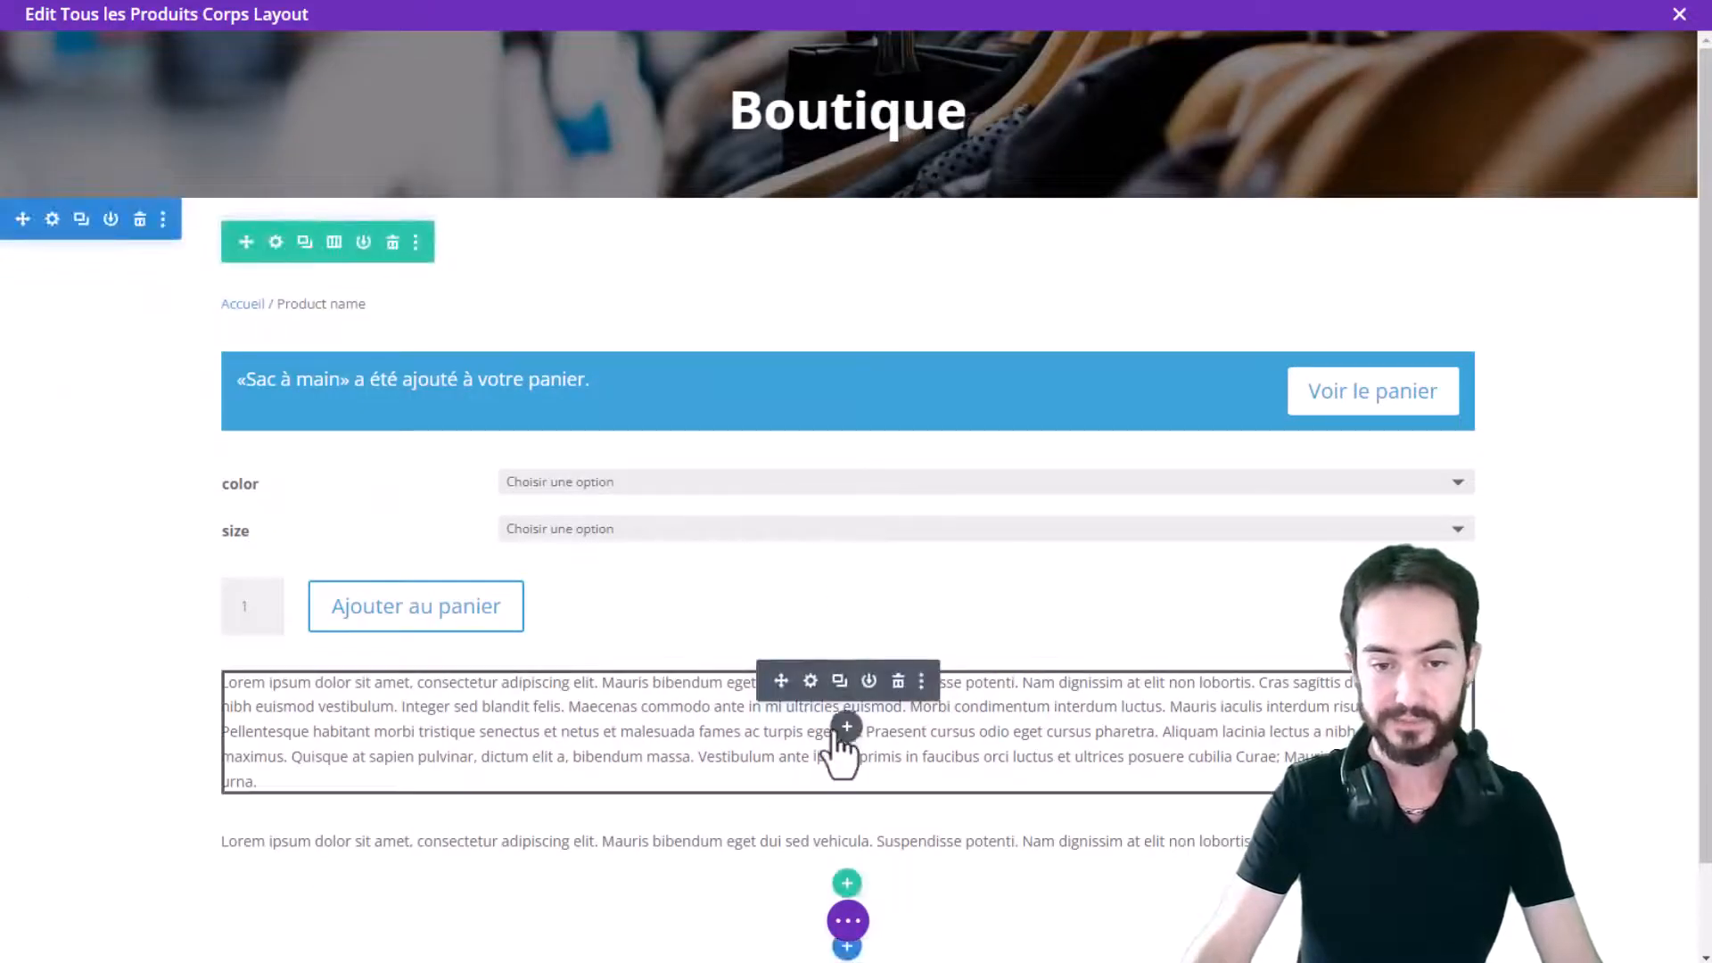
Insert a Woo Product Images module below the long description module and save it with its default settings
click(845, 733)
scroll(791, 382, down, 10)
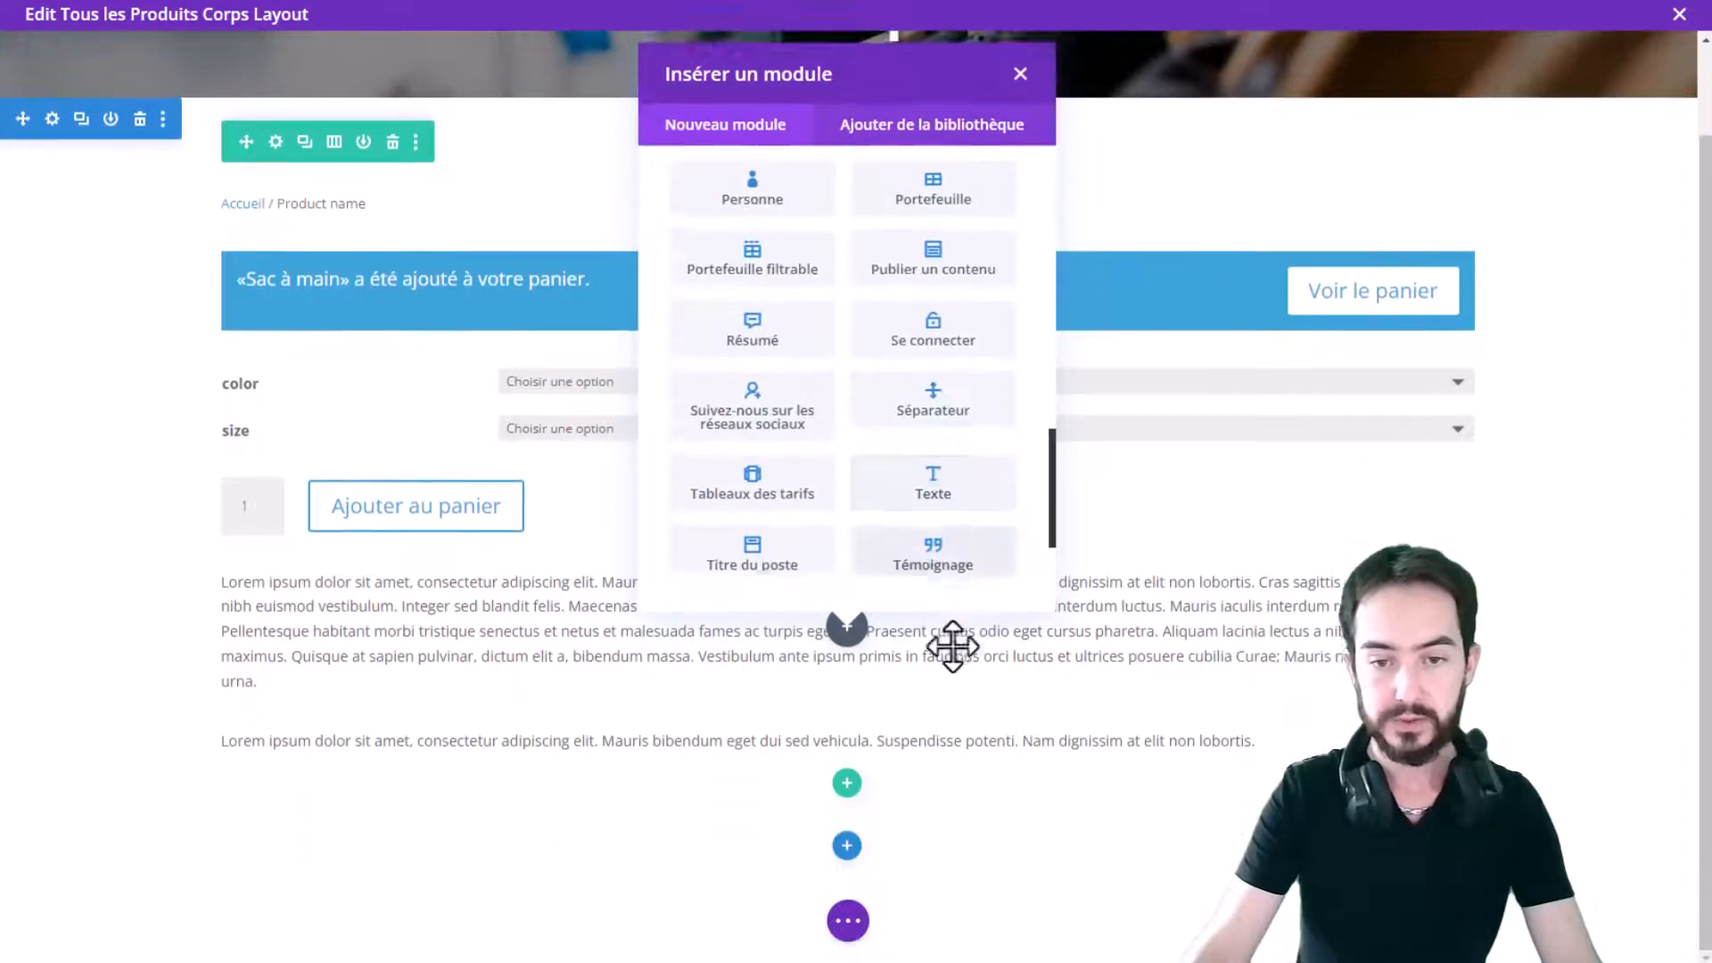
scroll(947, 615, down, 2)
click(935, 590)
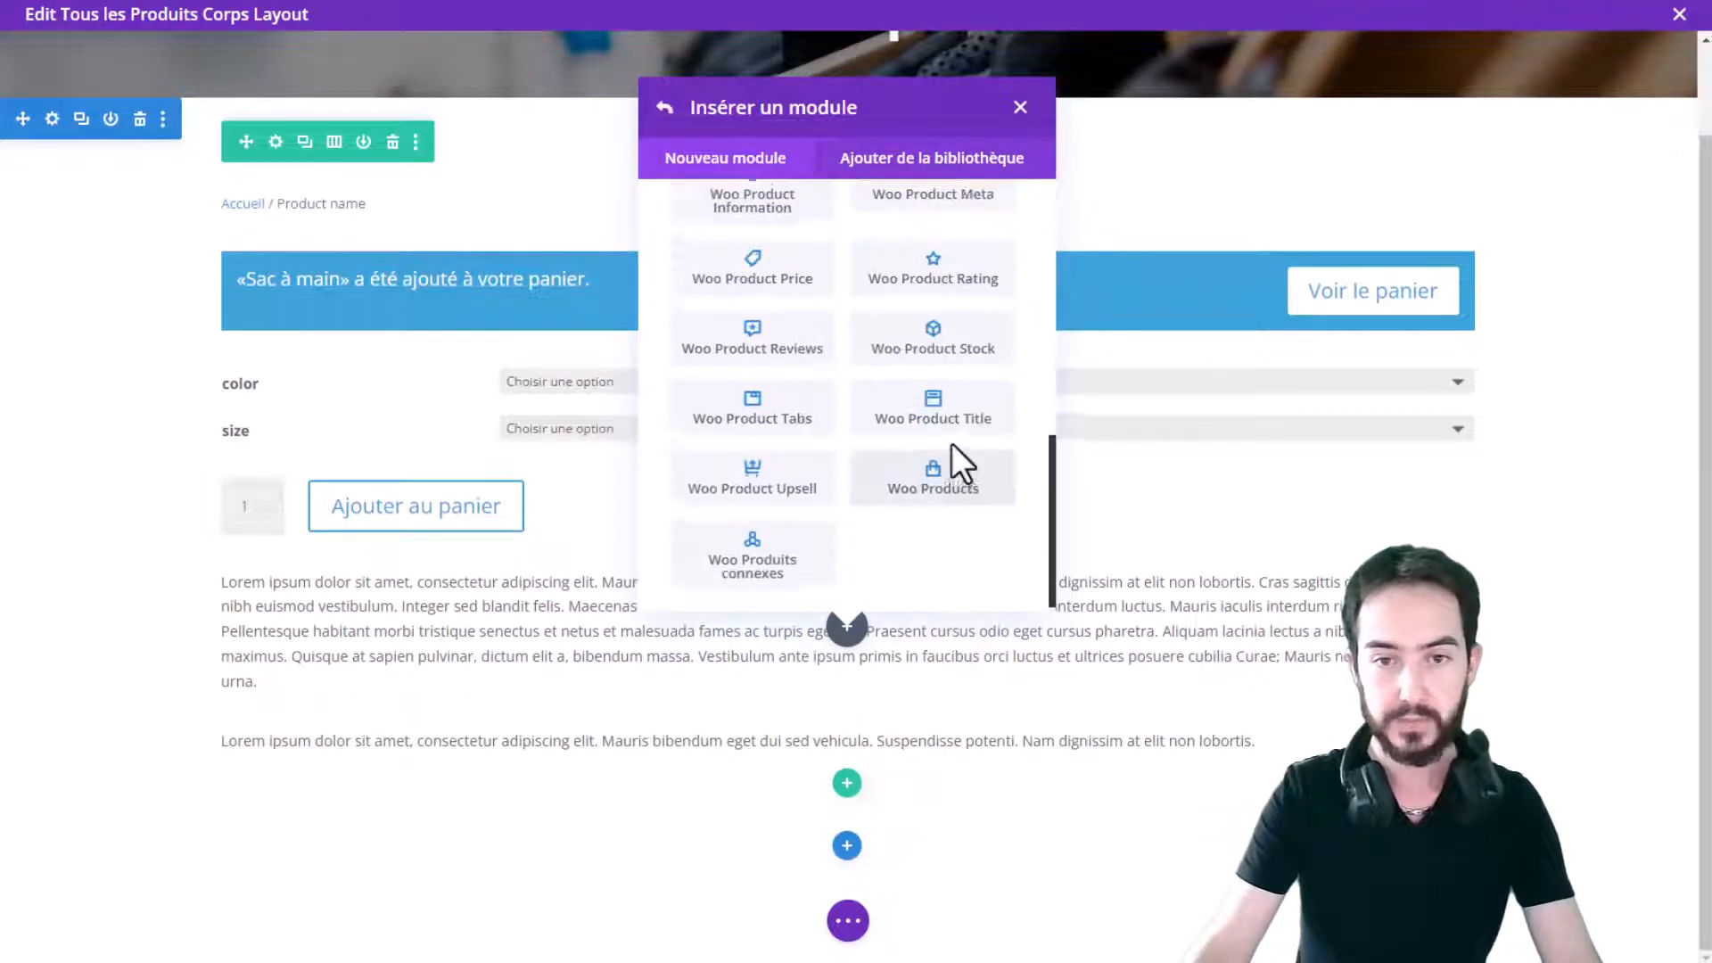
scroll(953, 450, up, 2)
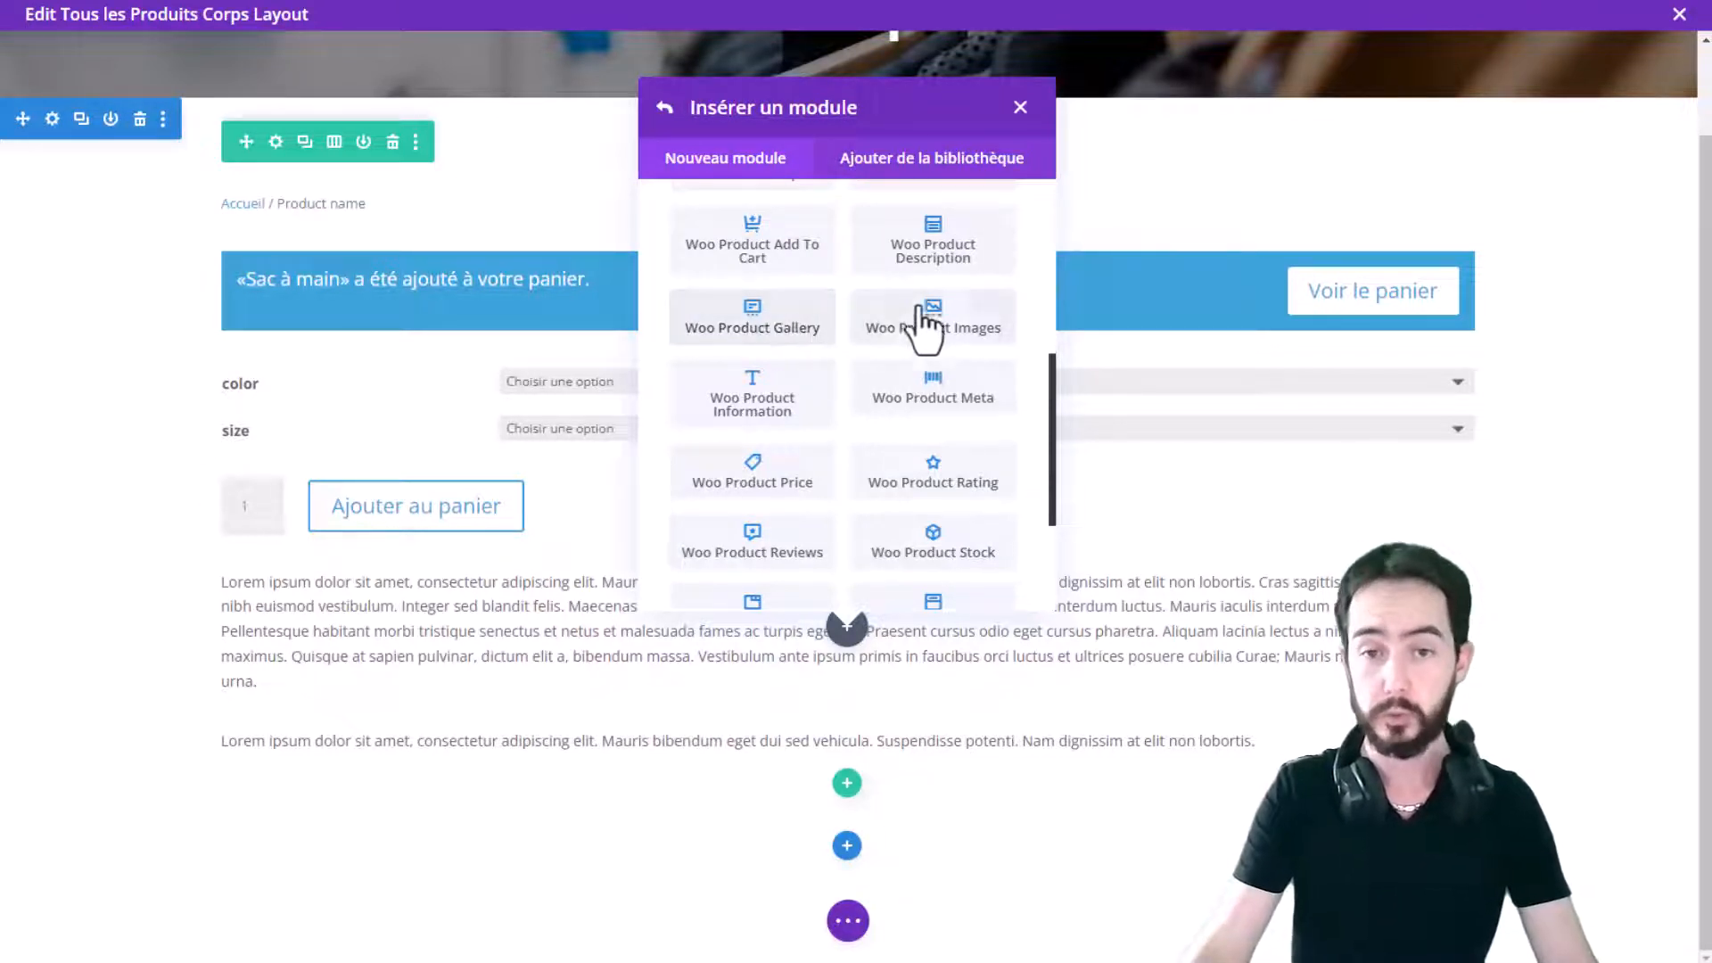
click(954, 327)
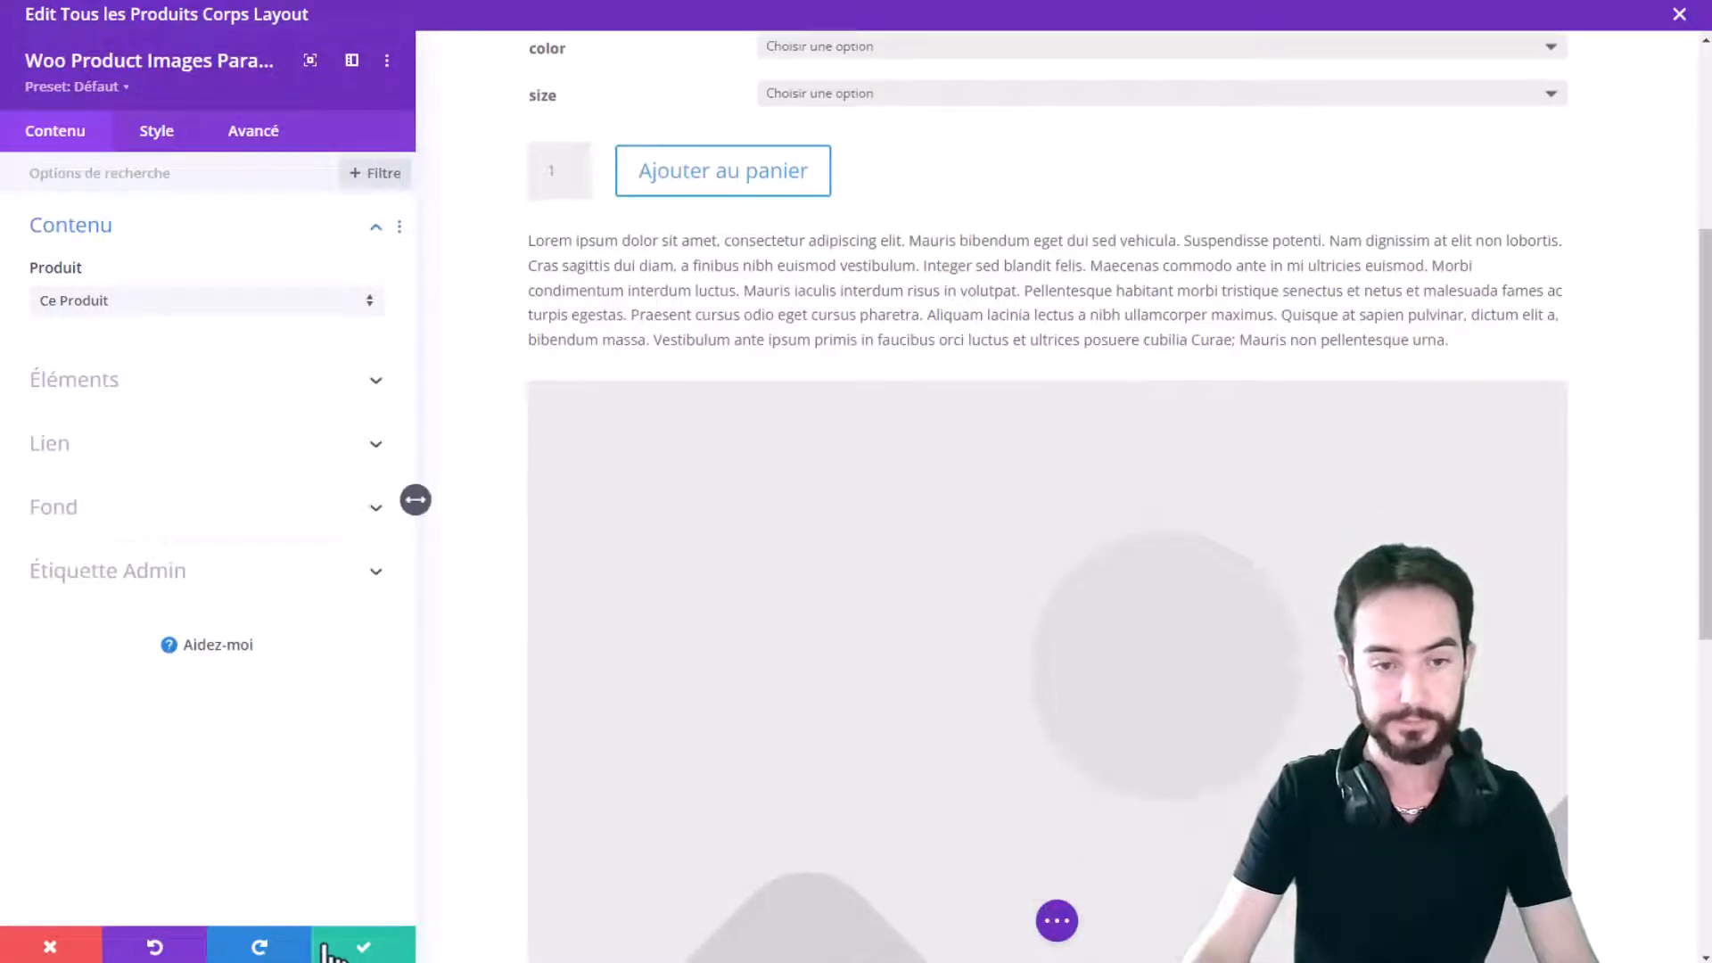
click(352, 944)
Move the short description module from below the product images module to above it
scroll(751, 537, down, 8)
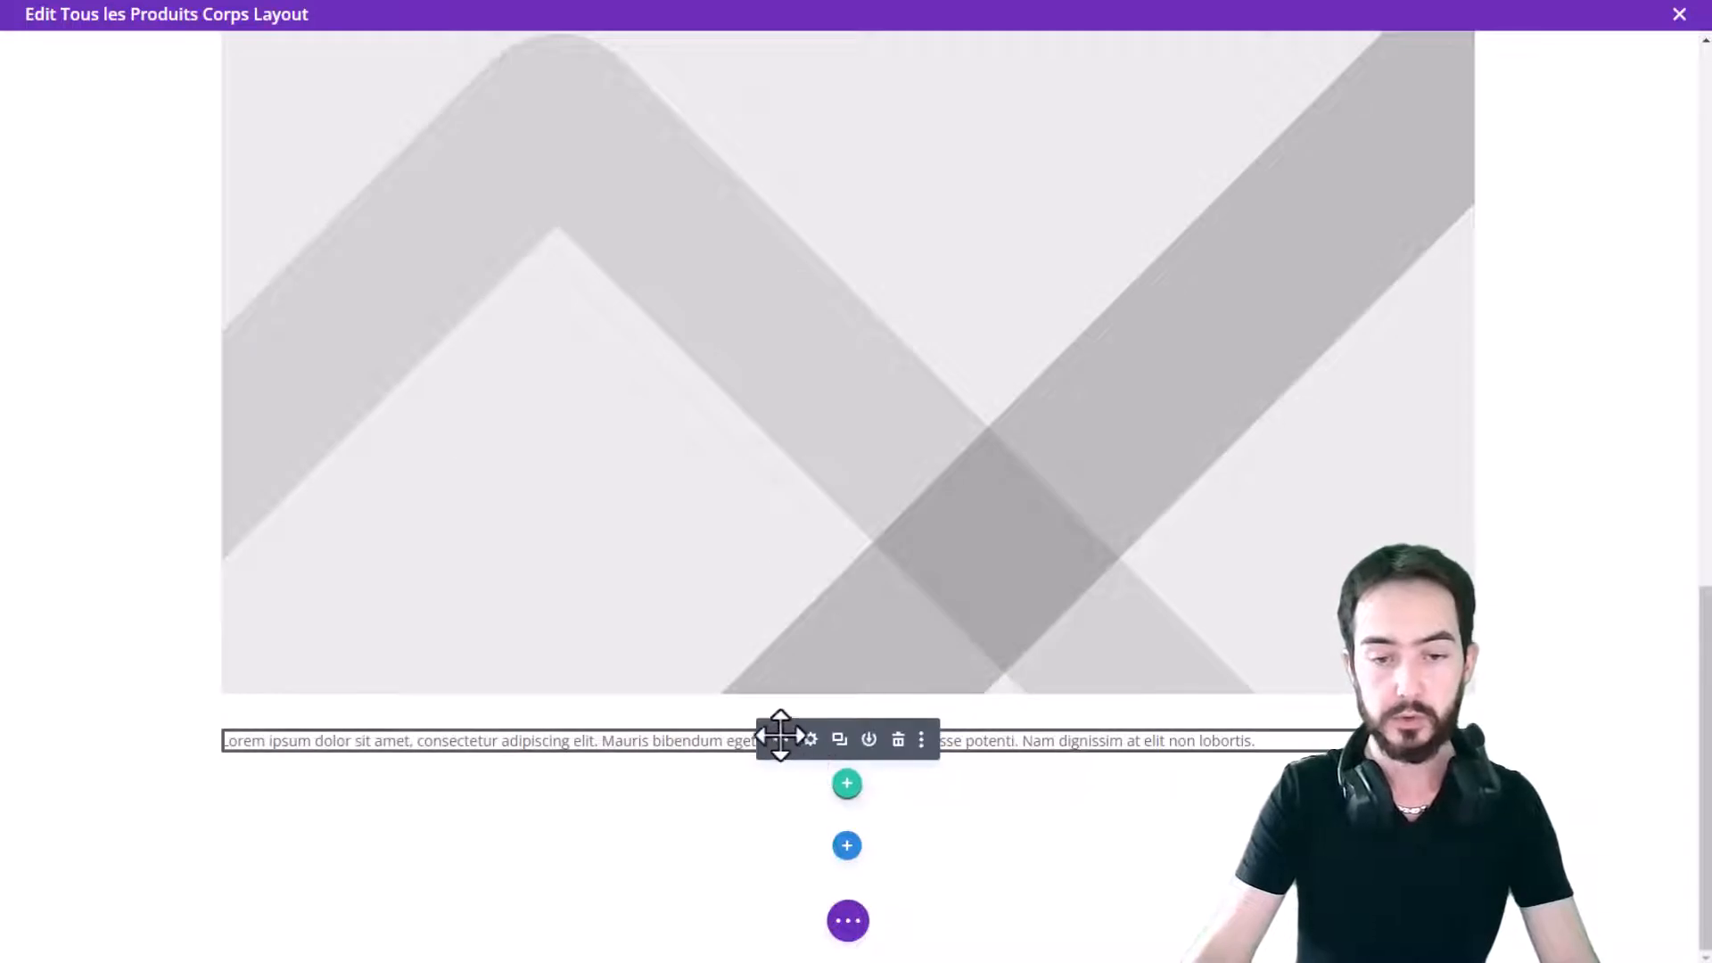
drag(776, 734, 499, 514)
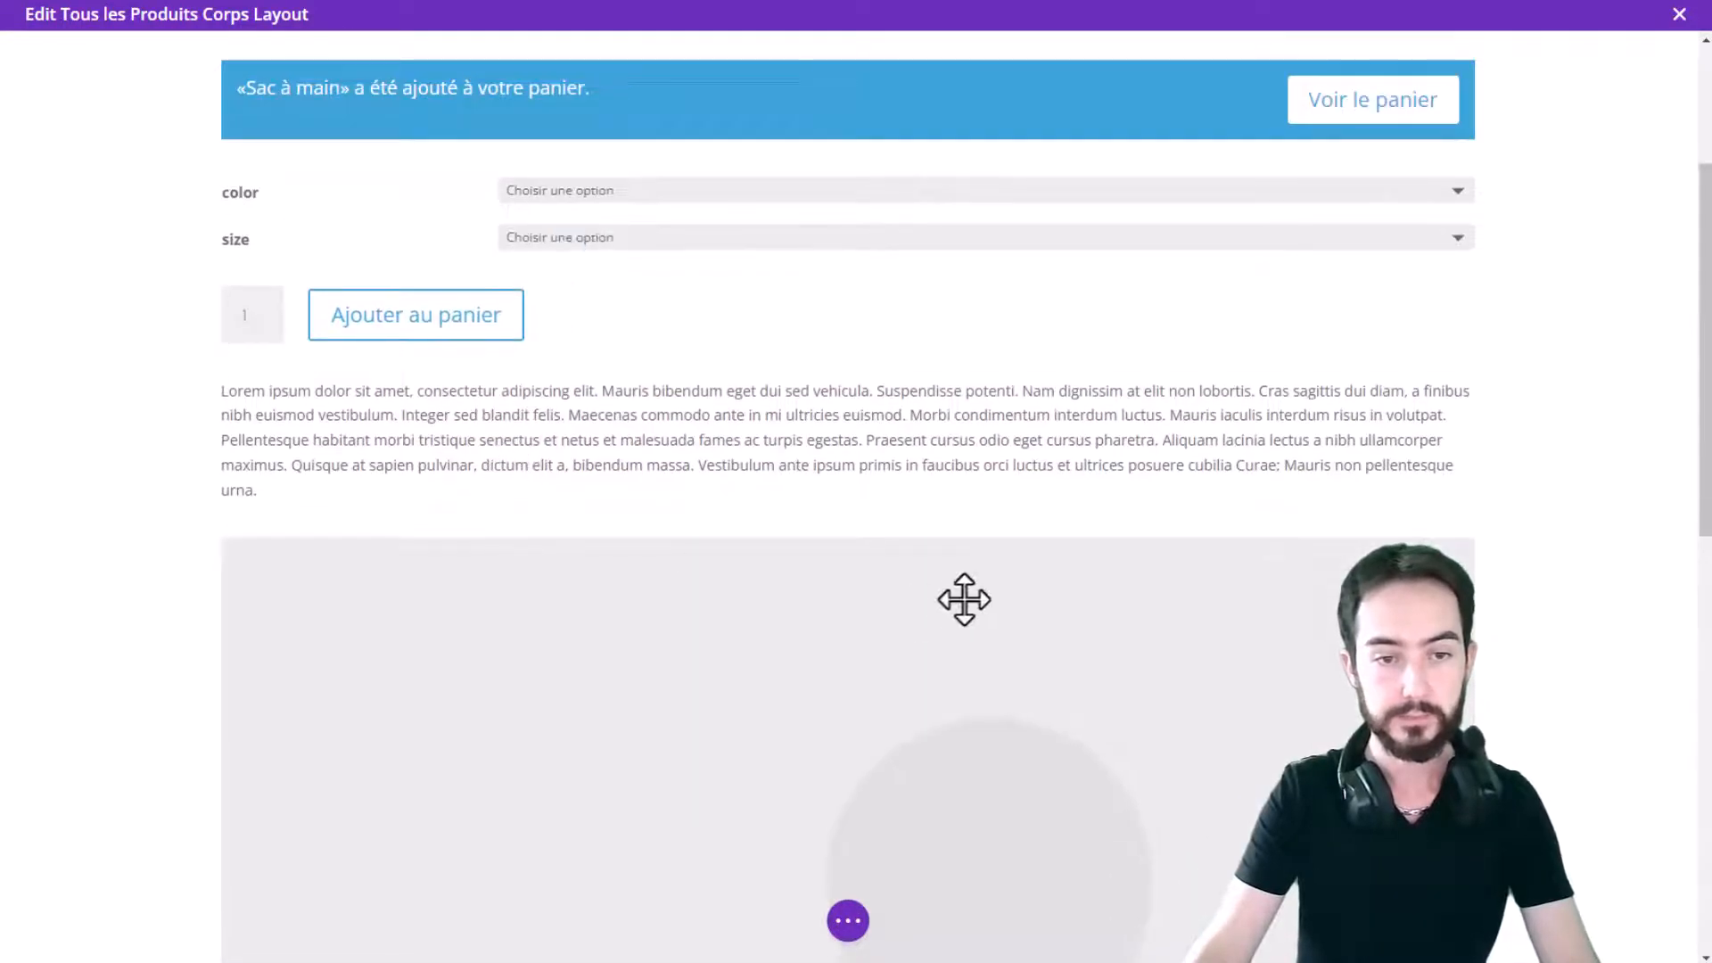
Add a Woo Product Information module below the product images module and save it with its default settings
scroll(823, 543, down, 6)
scroll(823, 543, down, 5)
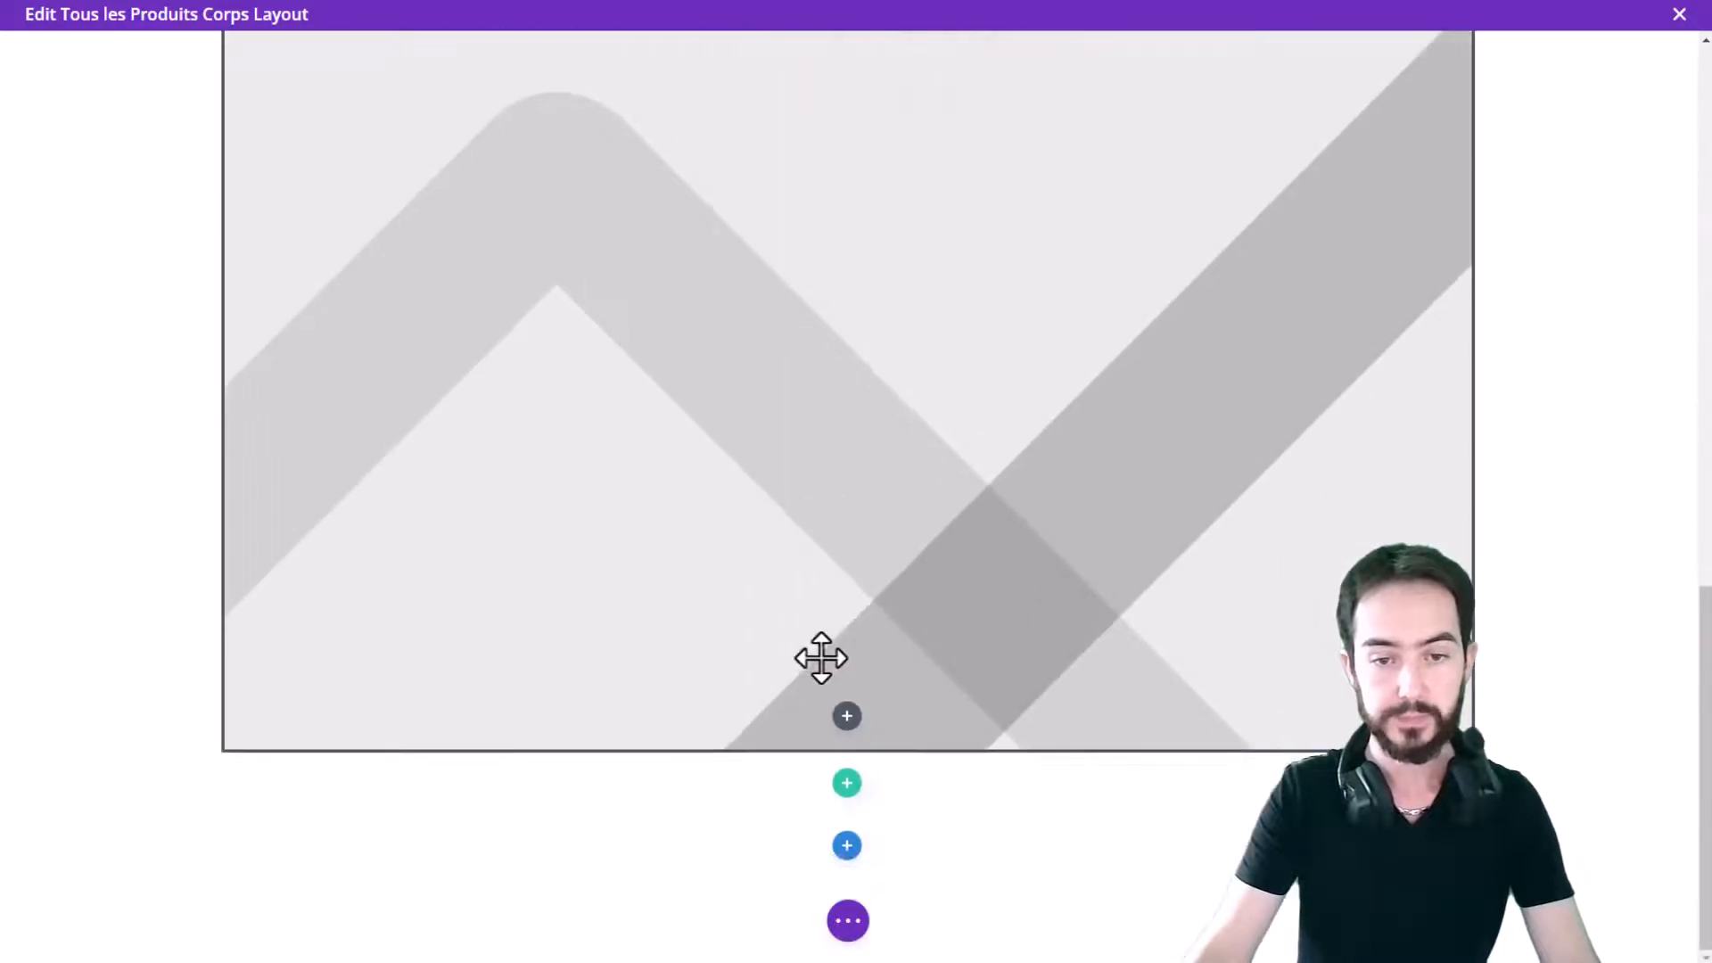
click(847, 719)
scroll(932, 593, down, 5)
scroll(932, 593, down, 10)
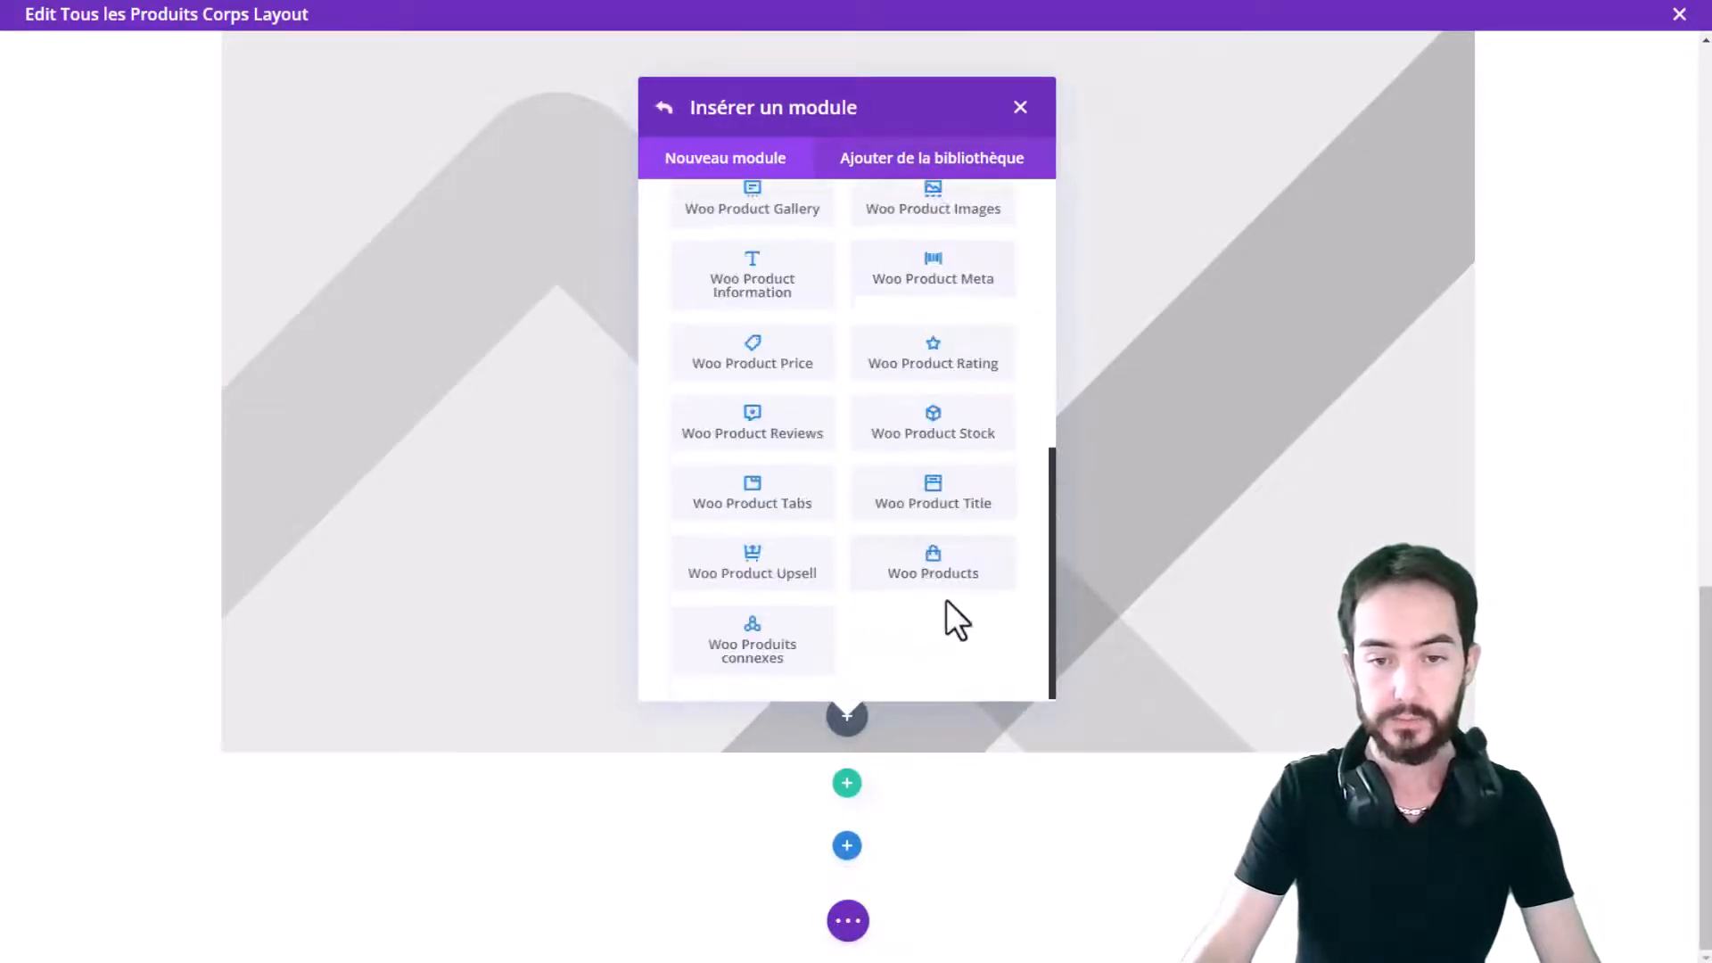
scroll(933, 413, up, 2)
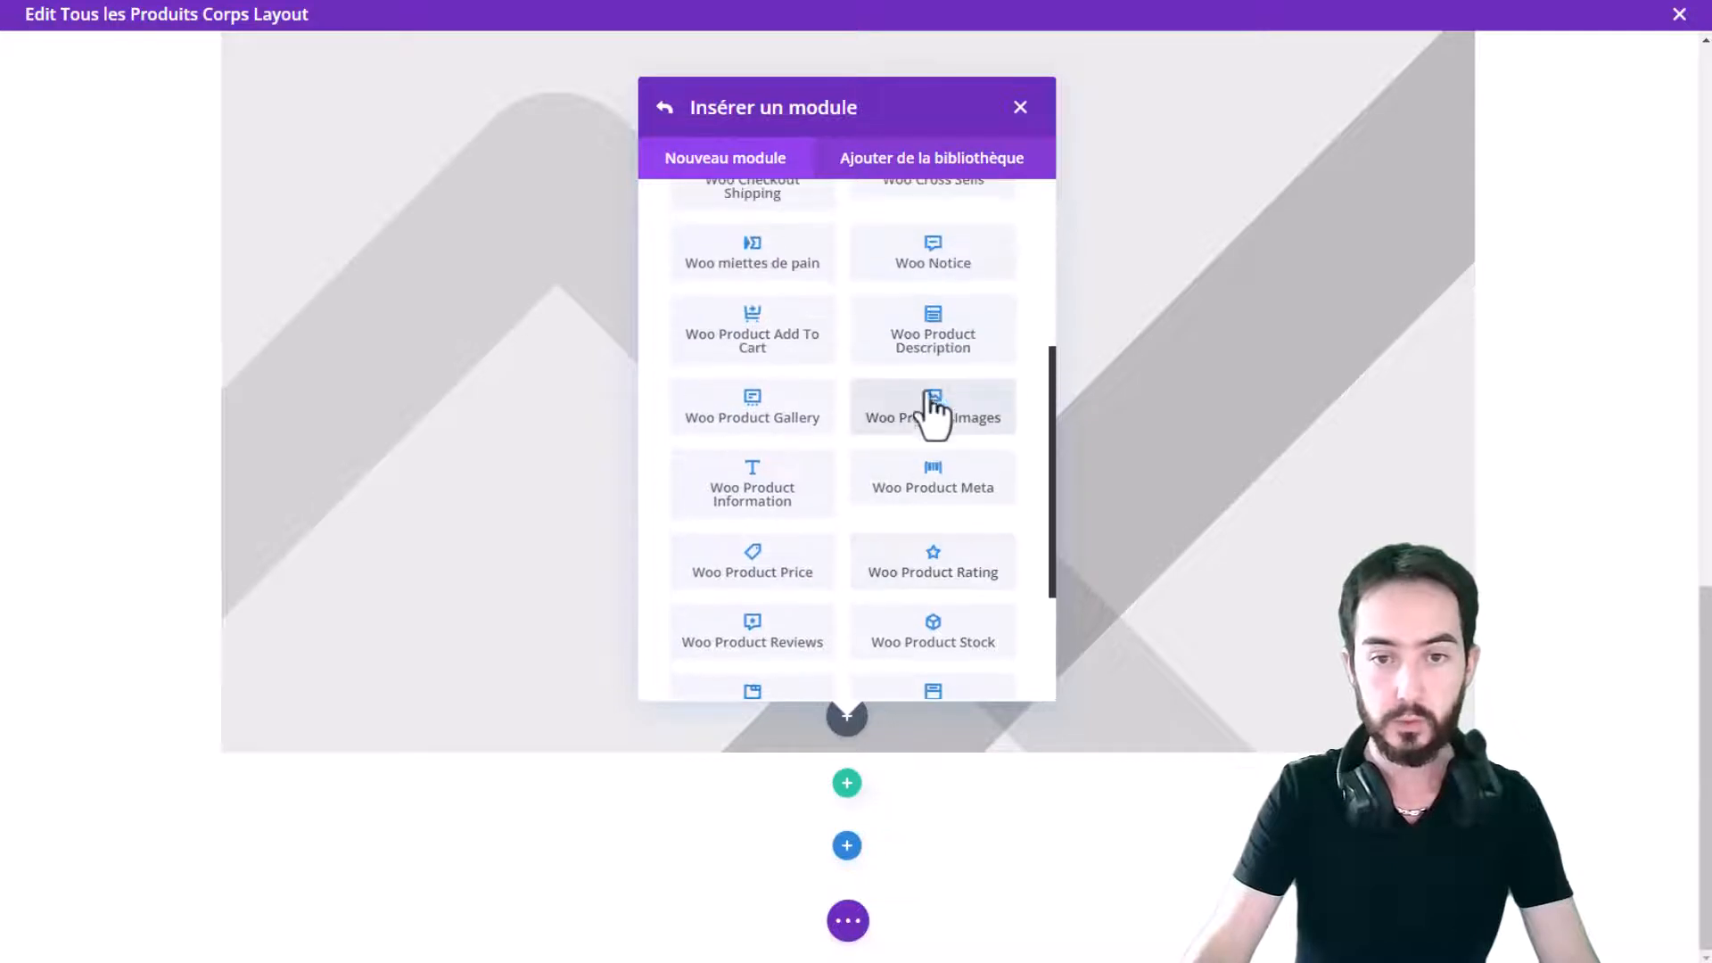
scroll(945, 419, down, 1)
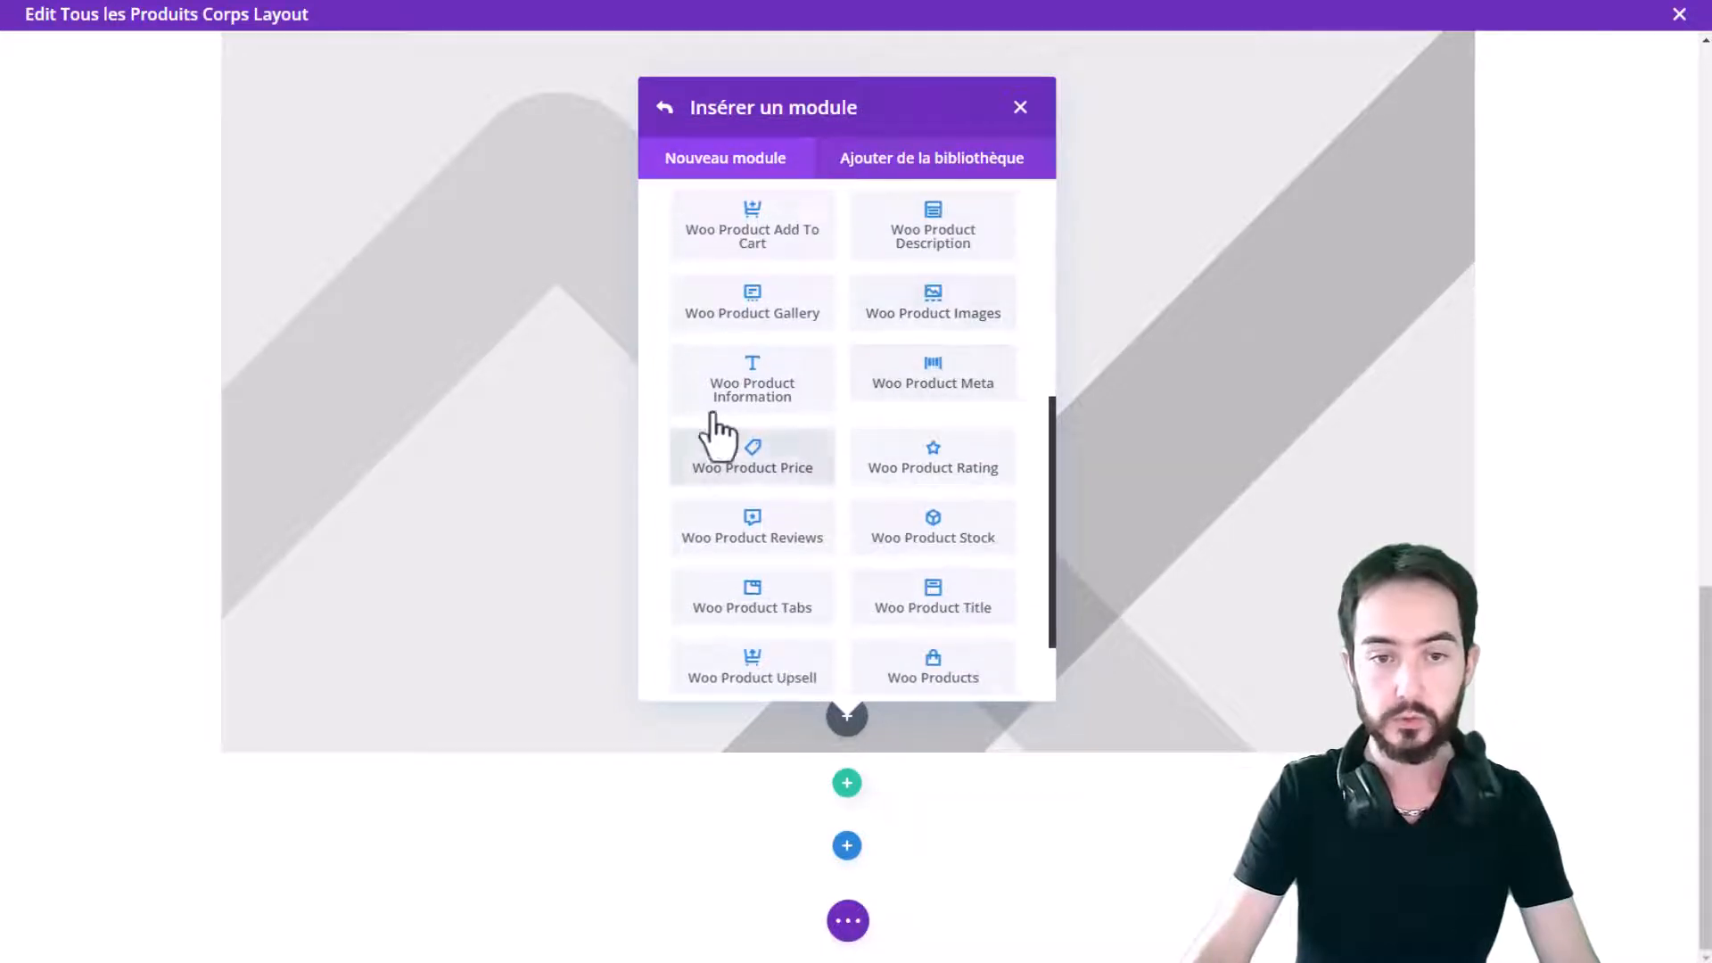
click(785, 392)
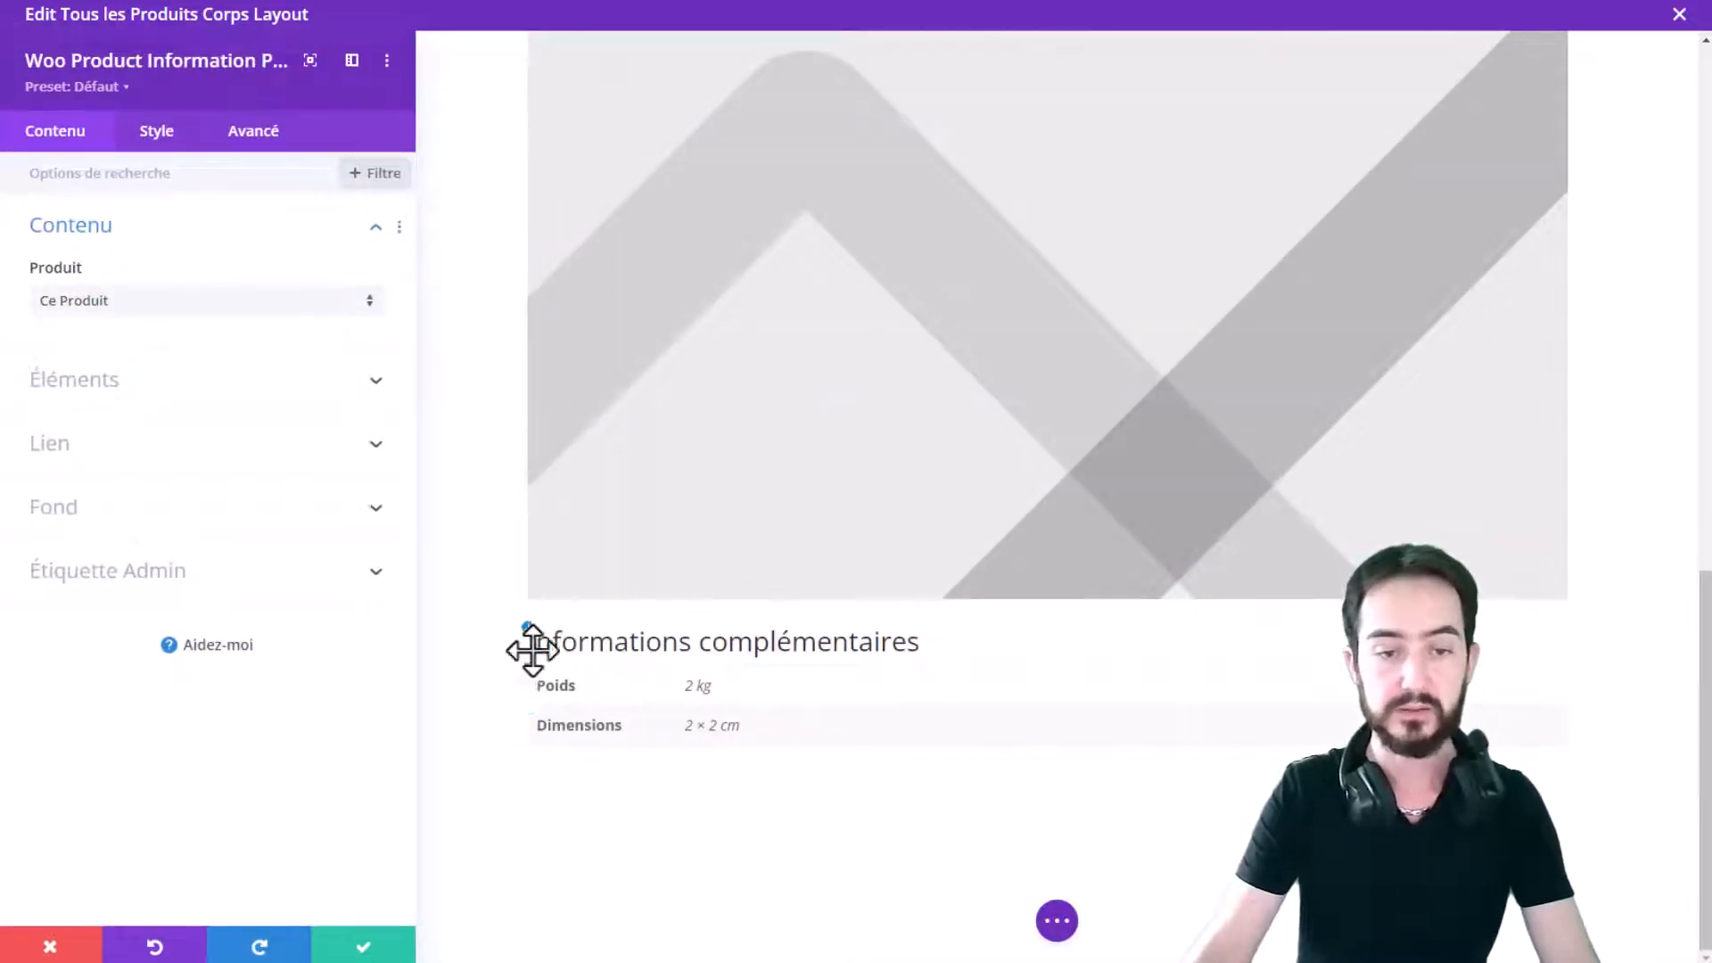
click(363, 946)
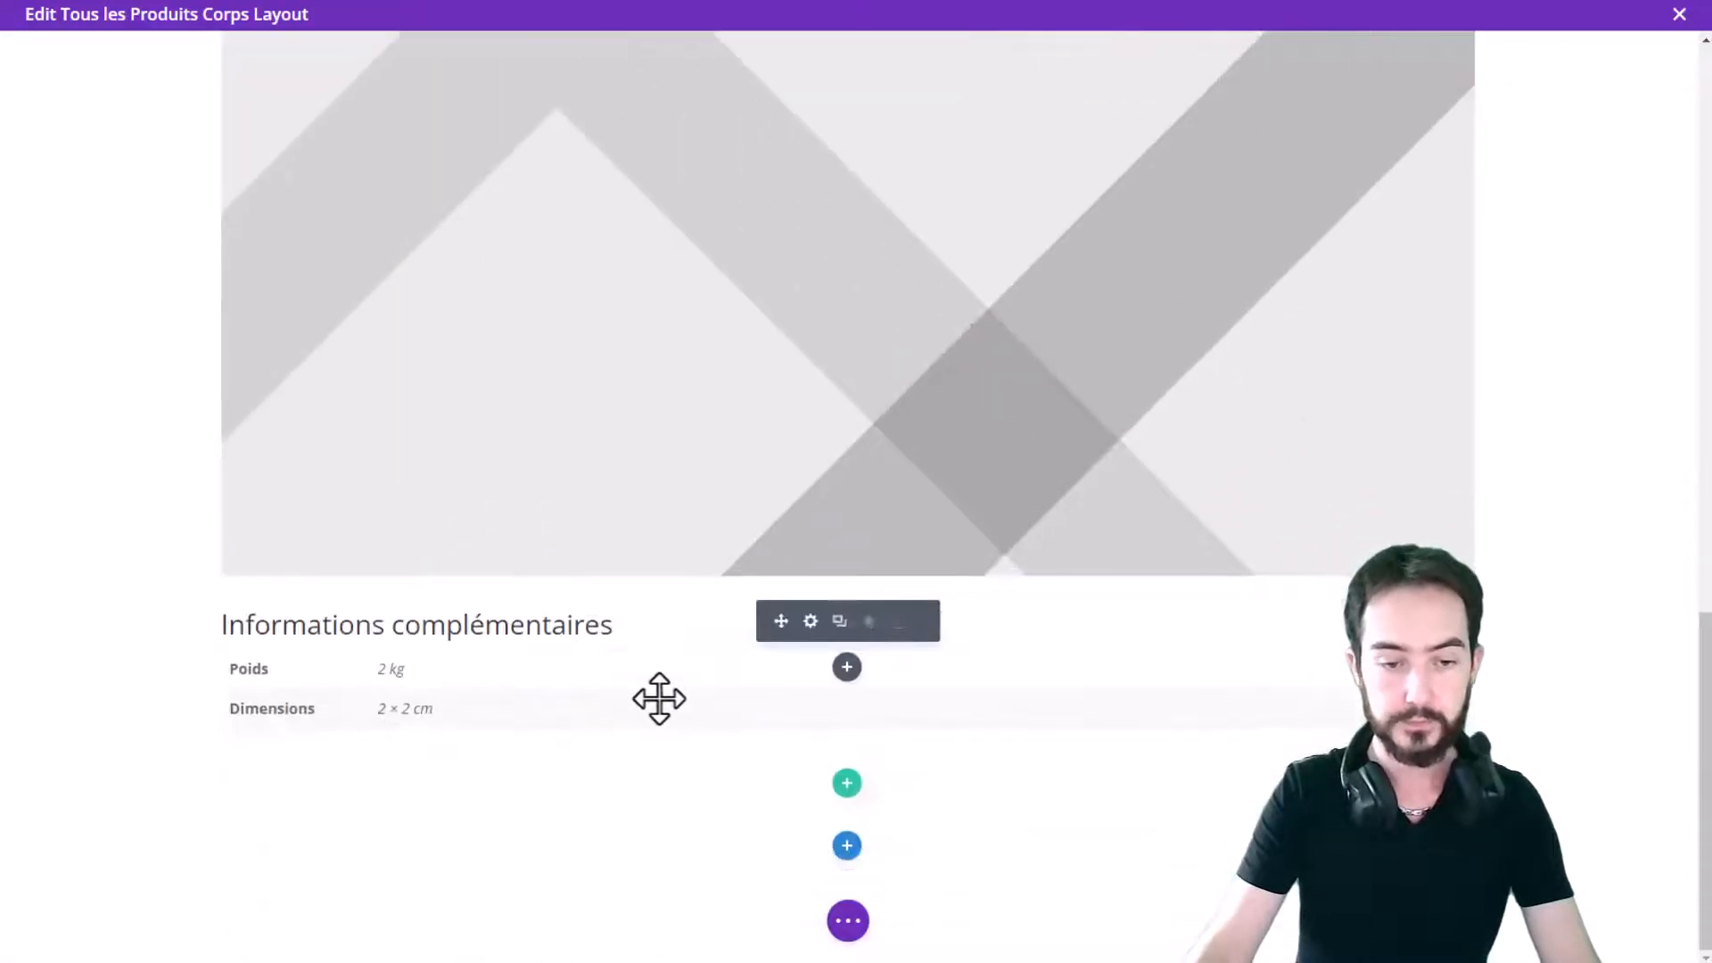
click(810, 621)
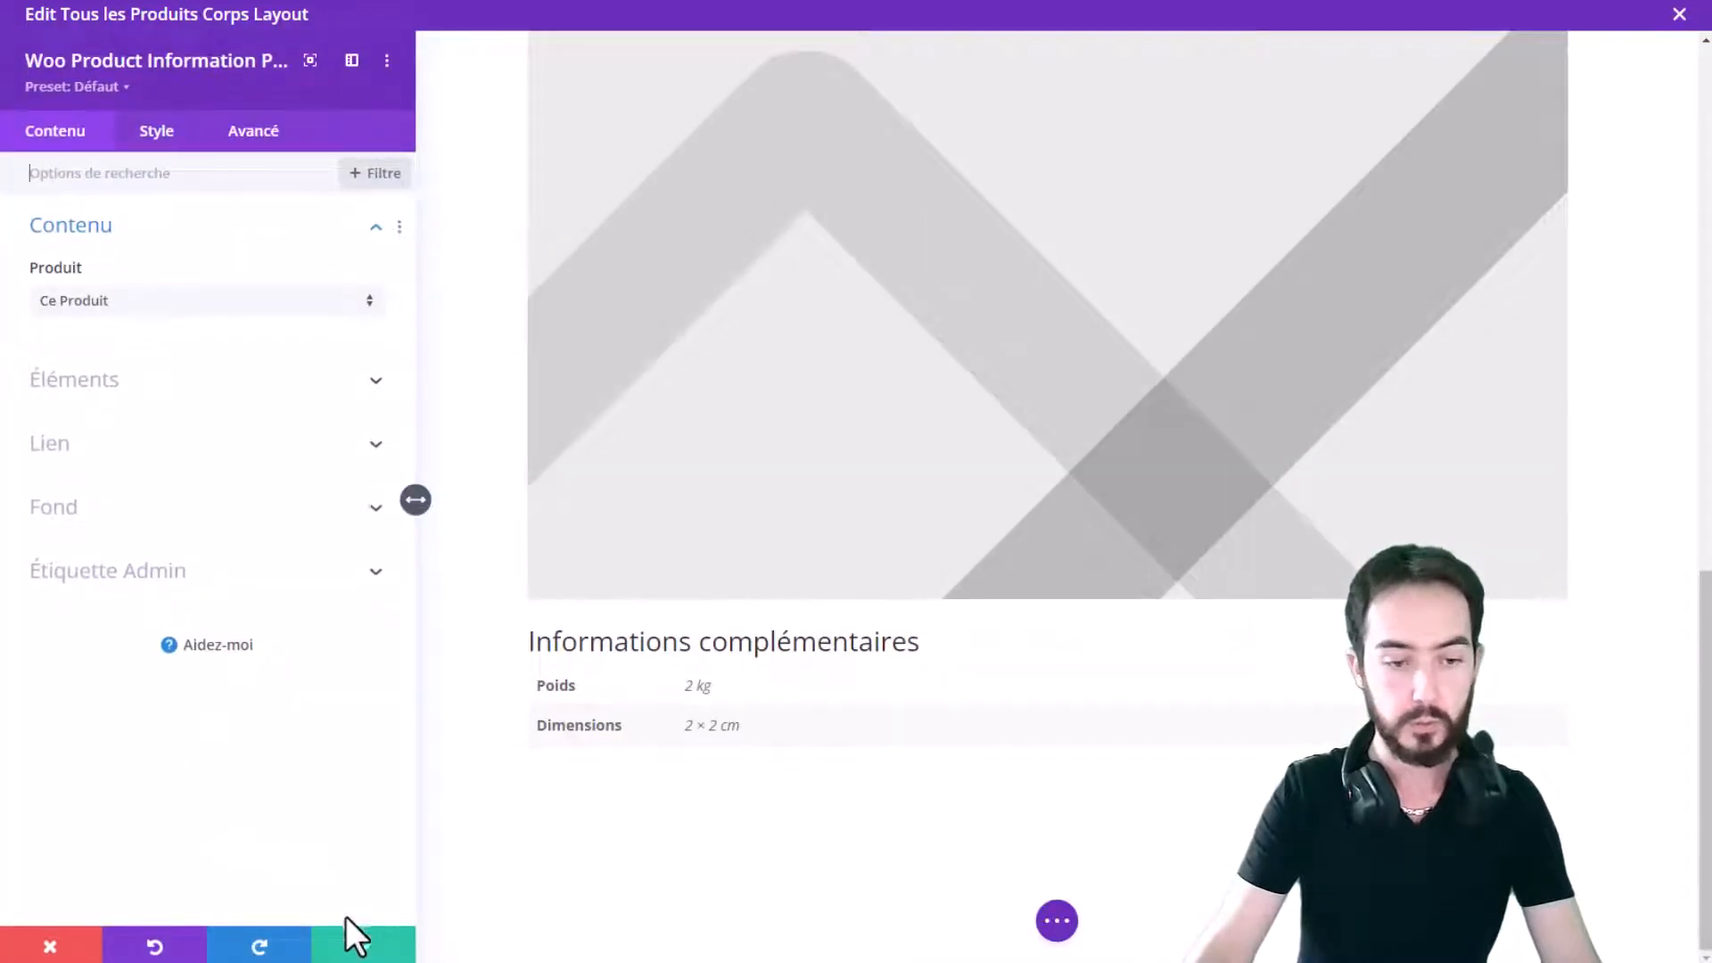
click(361, 946)
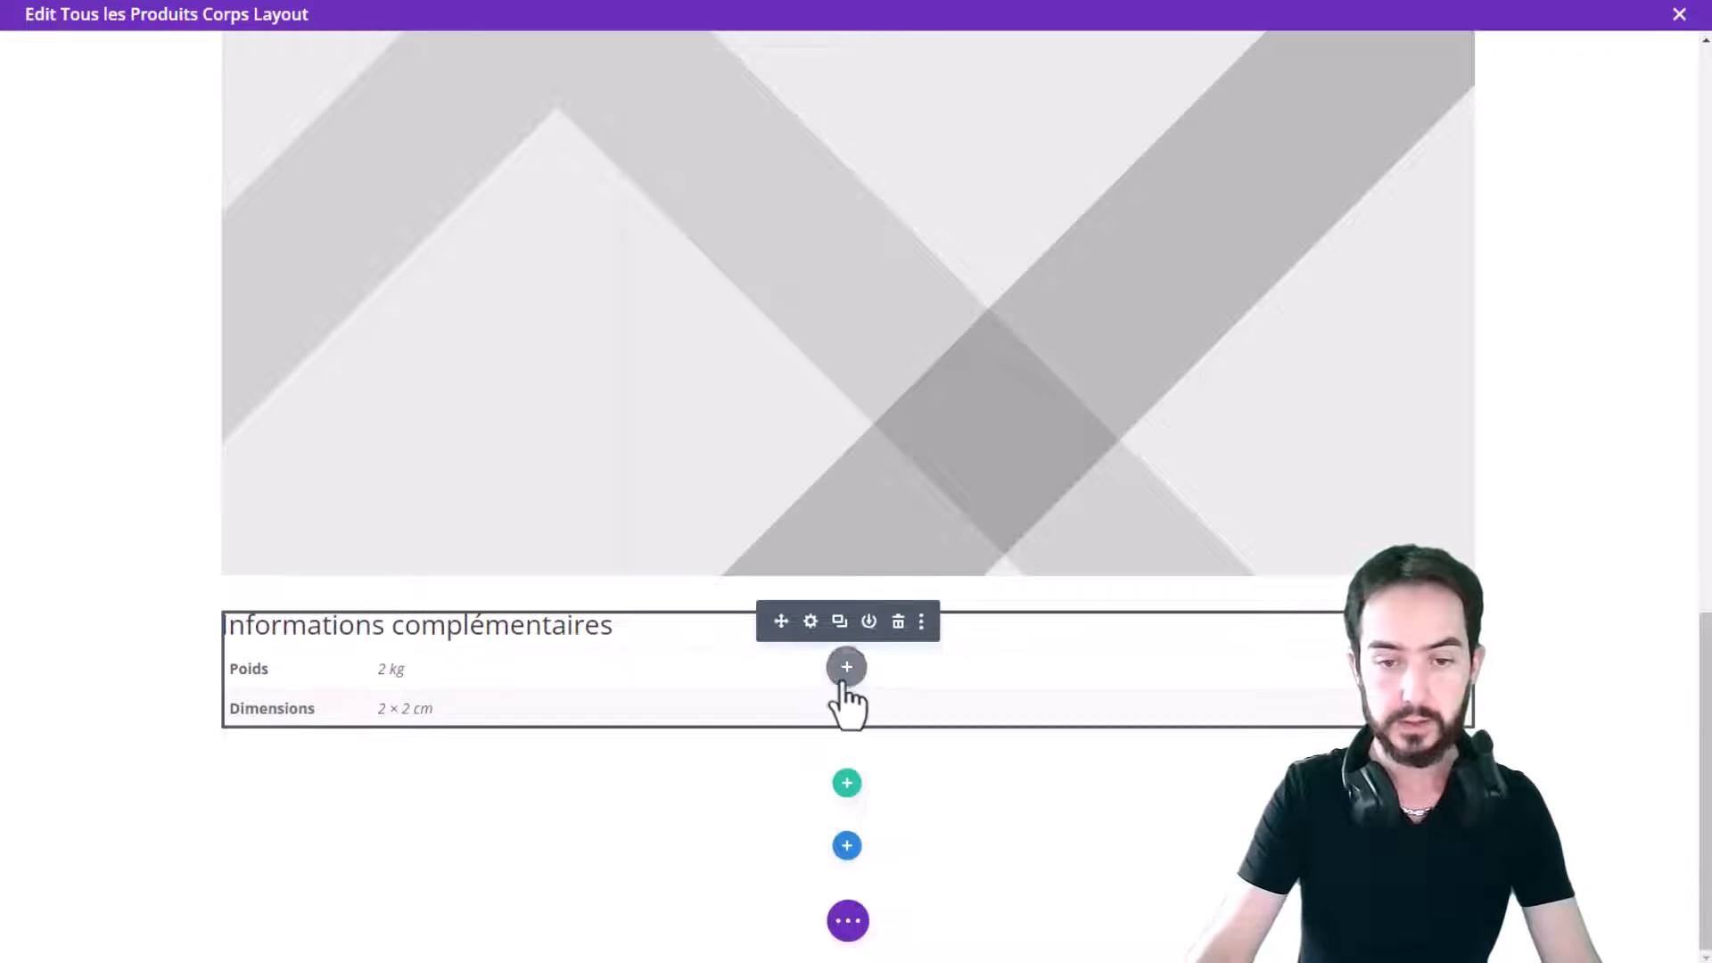
Add a Woo Product Meta module below the additional information module and save it with its default settings
click(847, 671)
scroll(921, 508, down, 15)
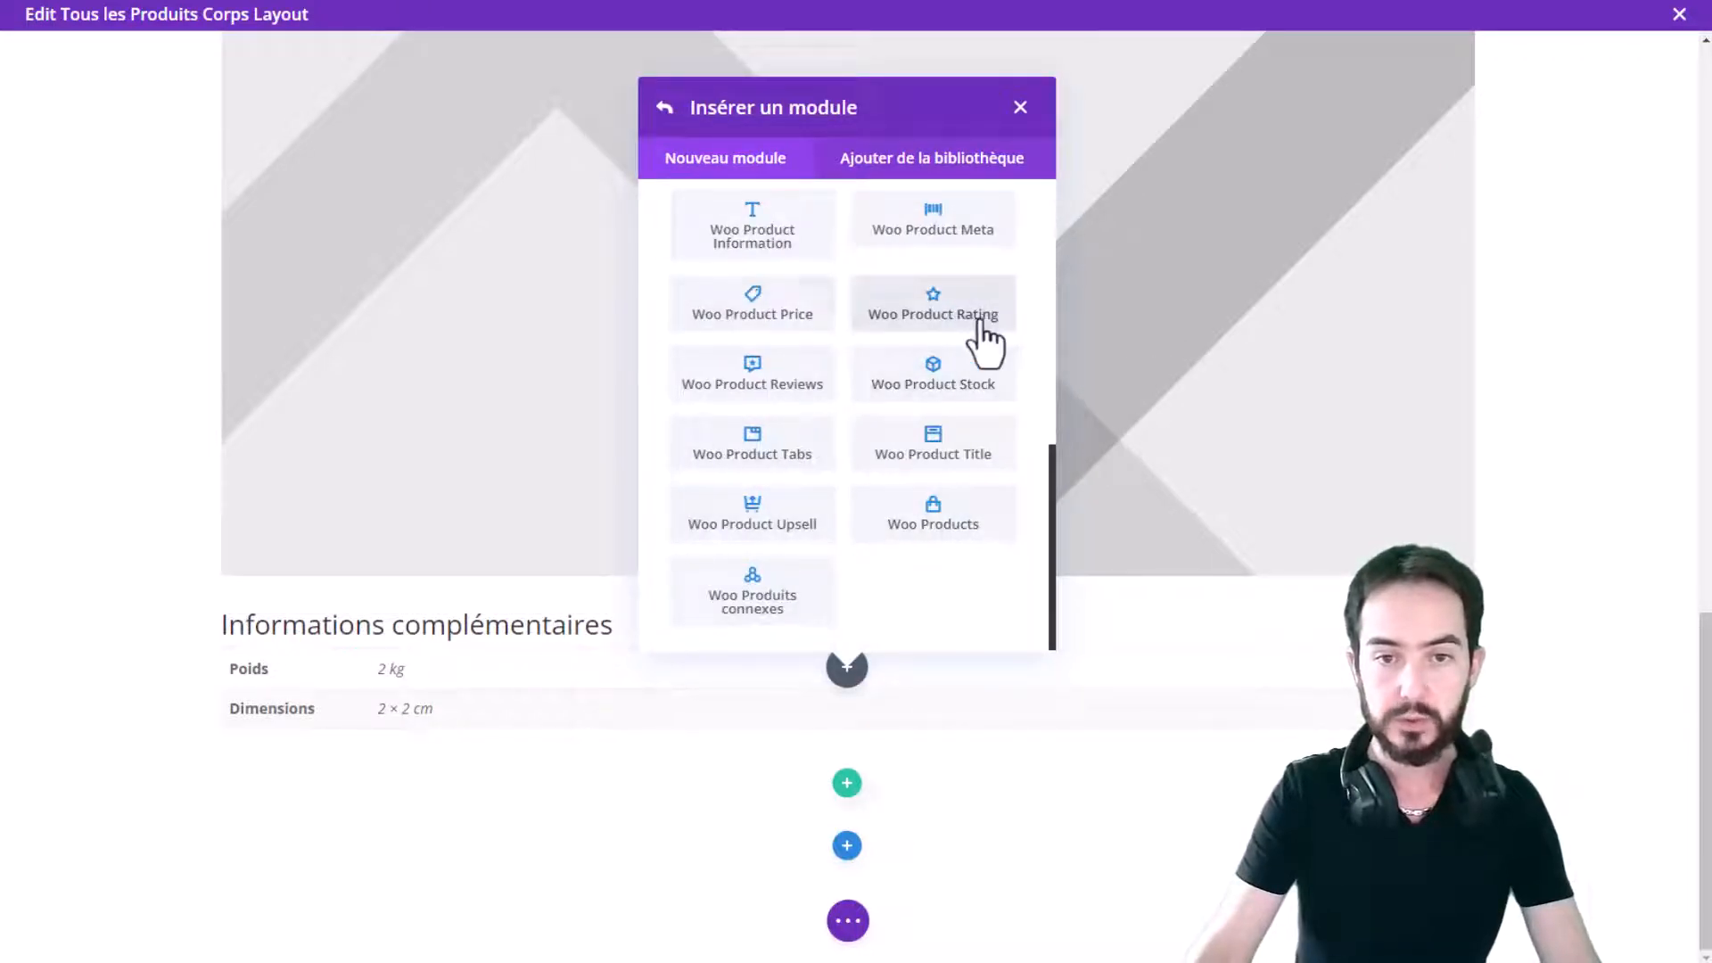
click(953, 236)
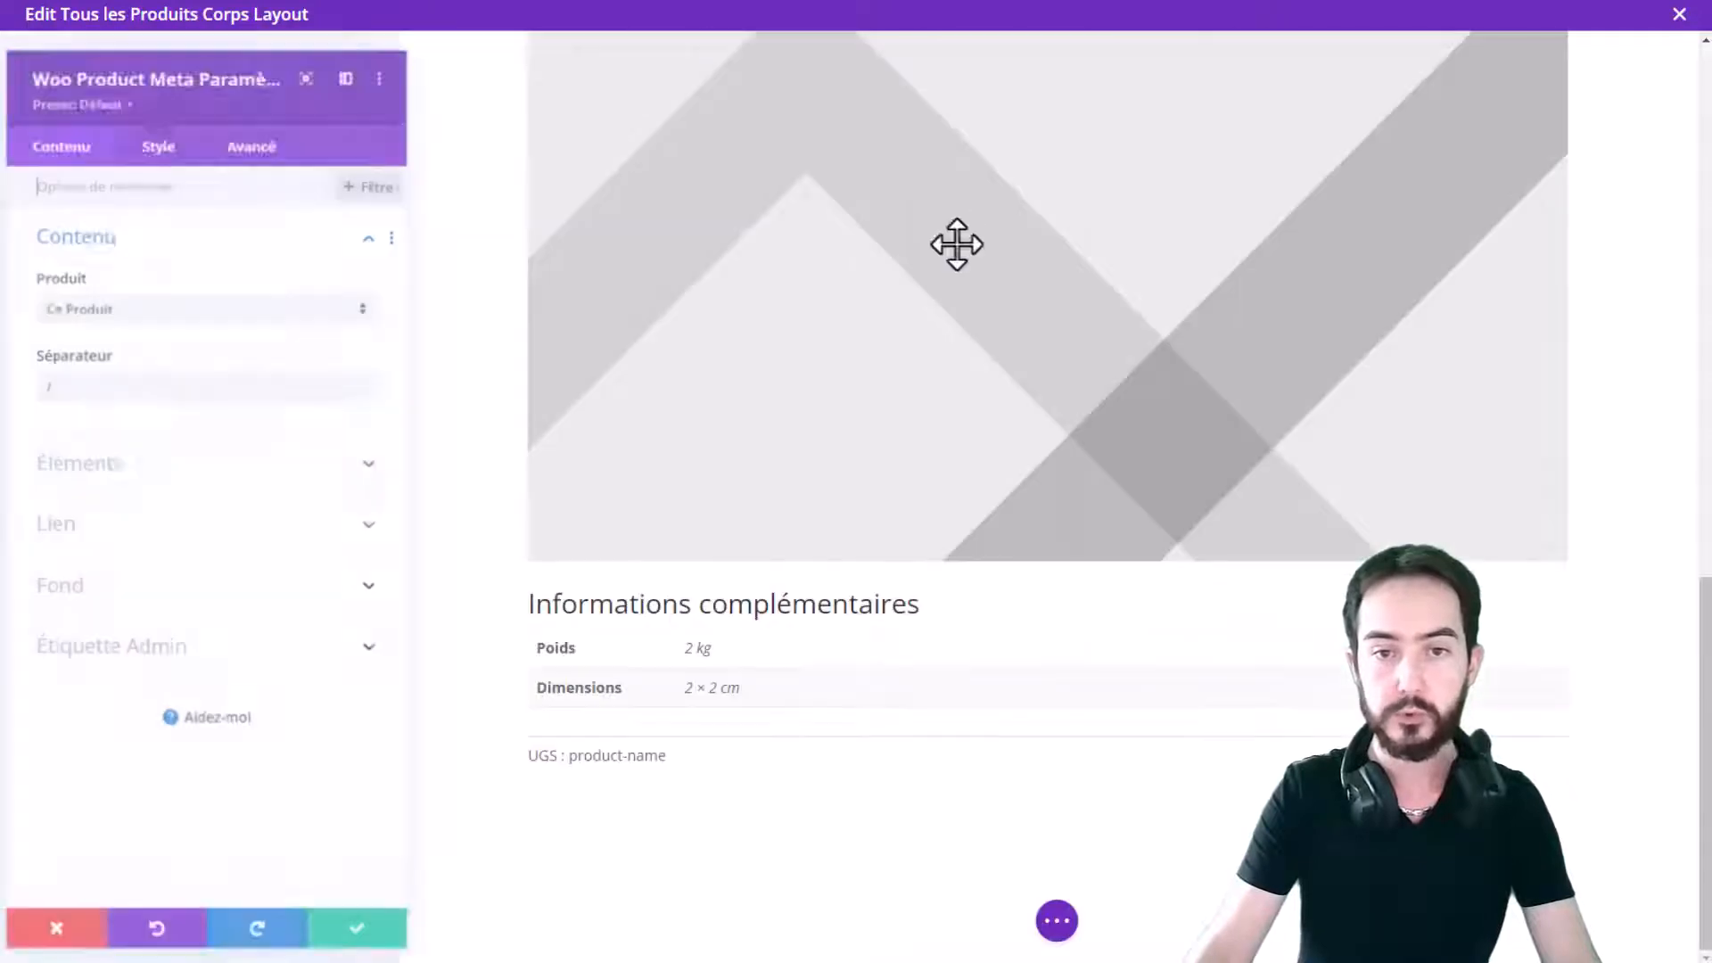
click(361, 951)
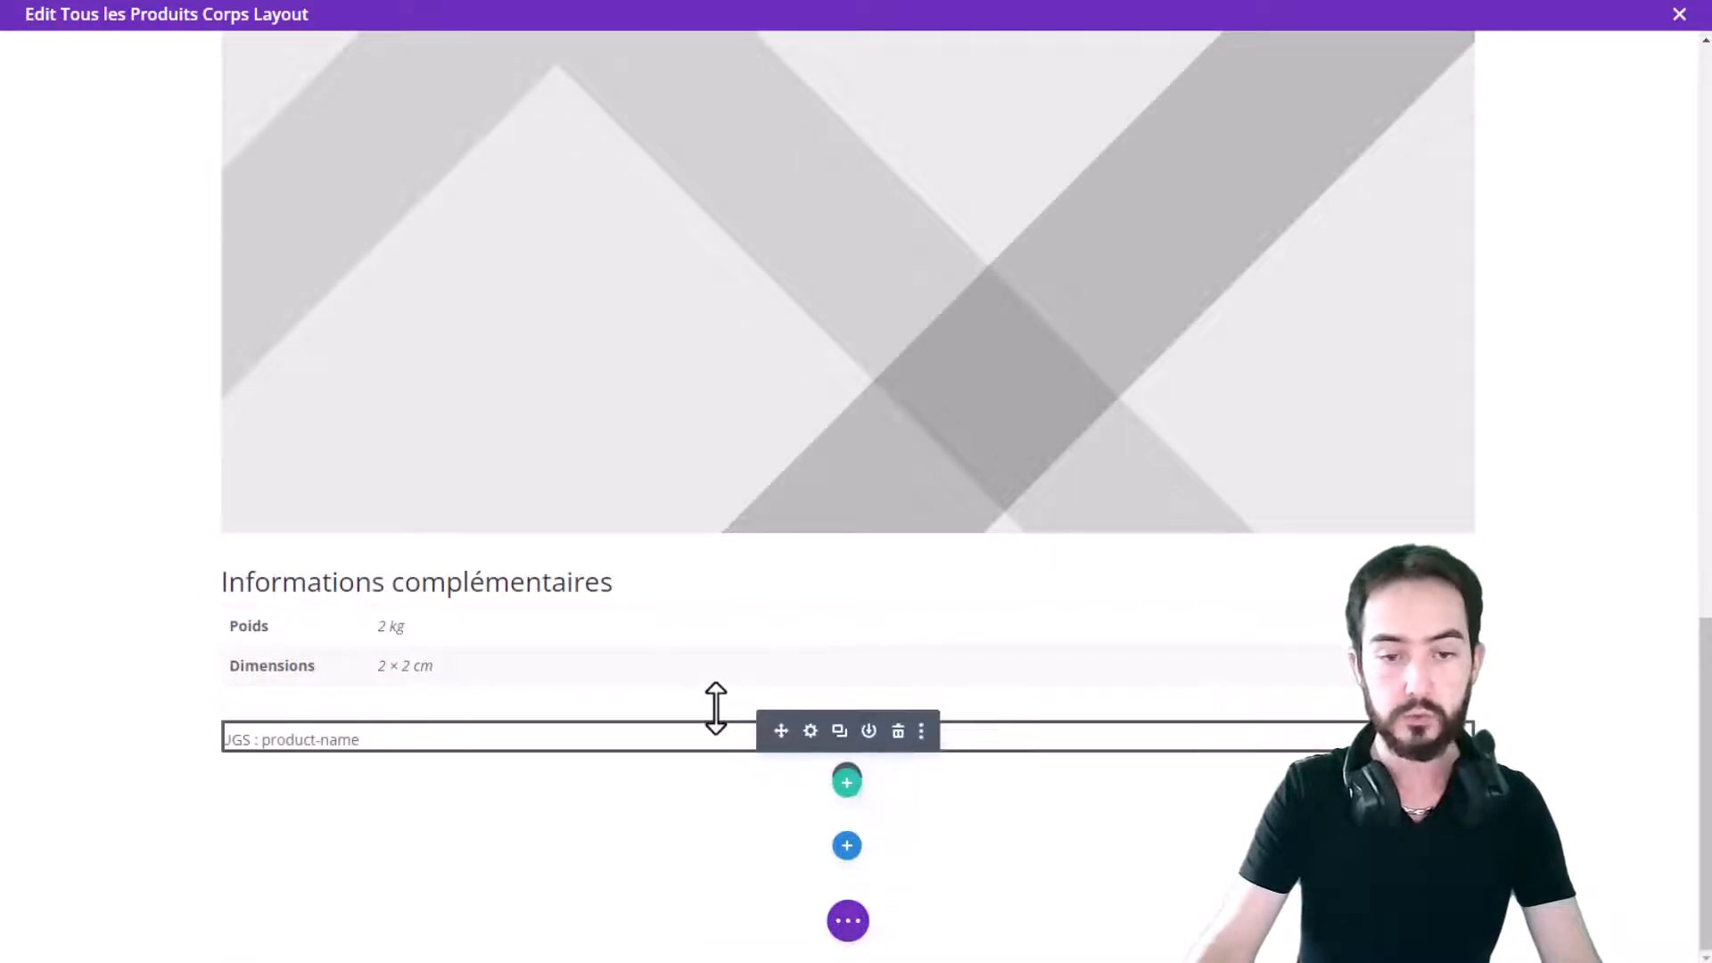
click(719, 723)
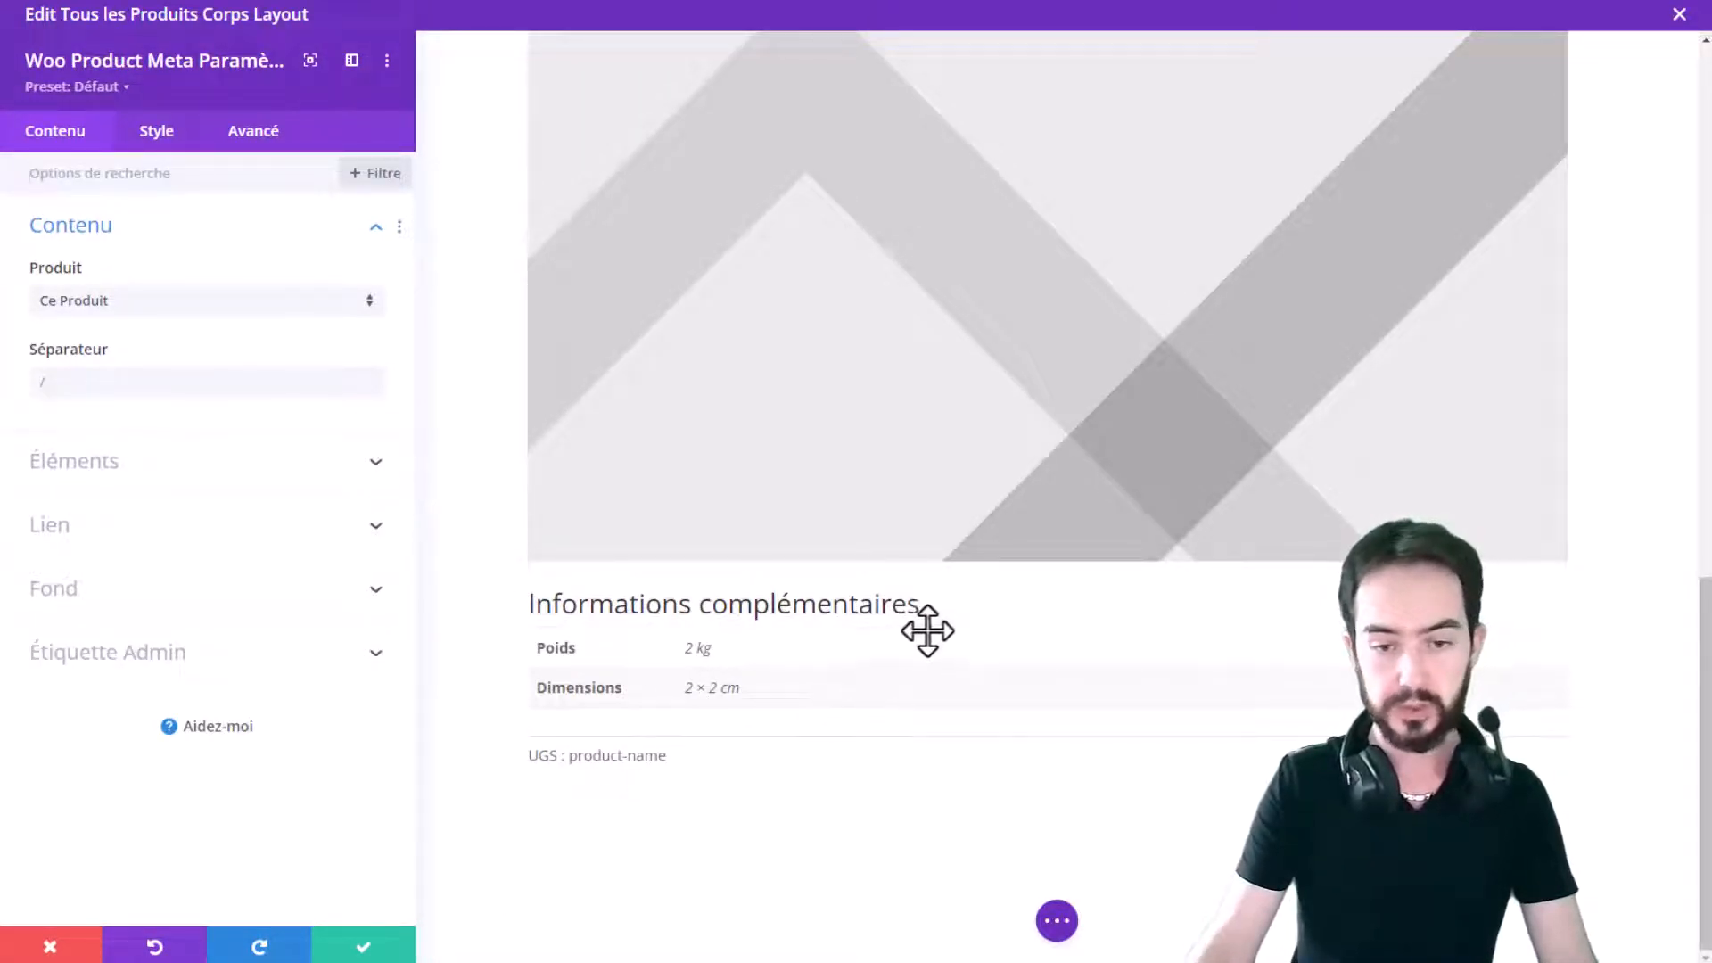
click(359, 948)
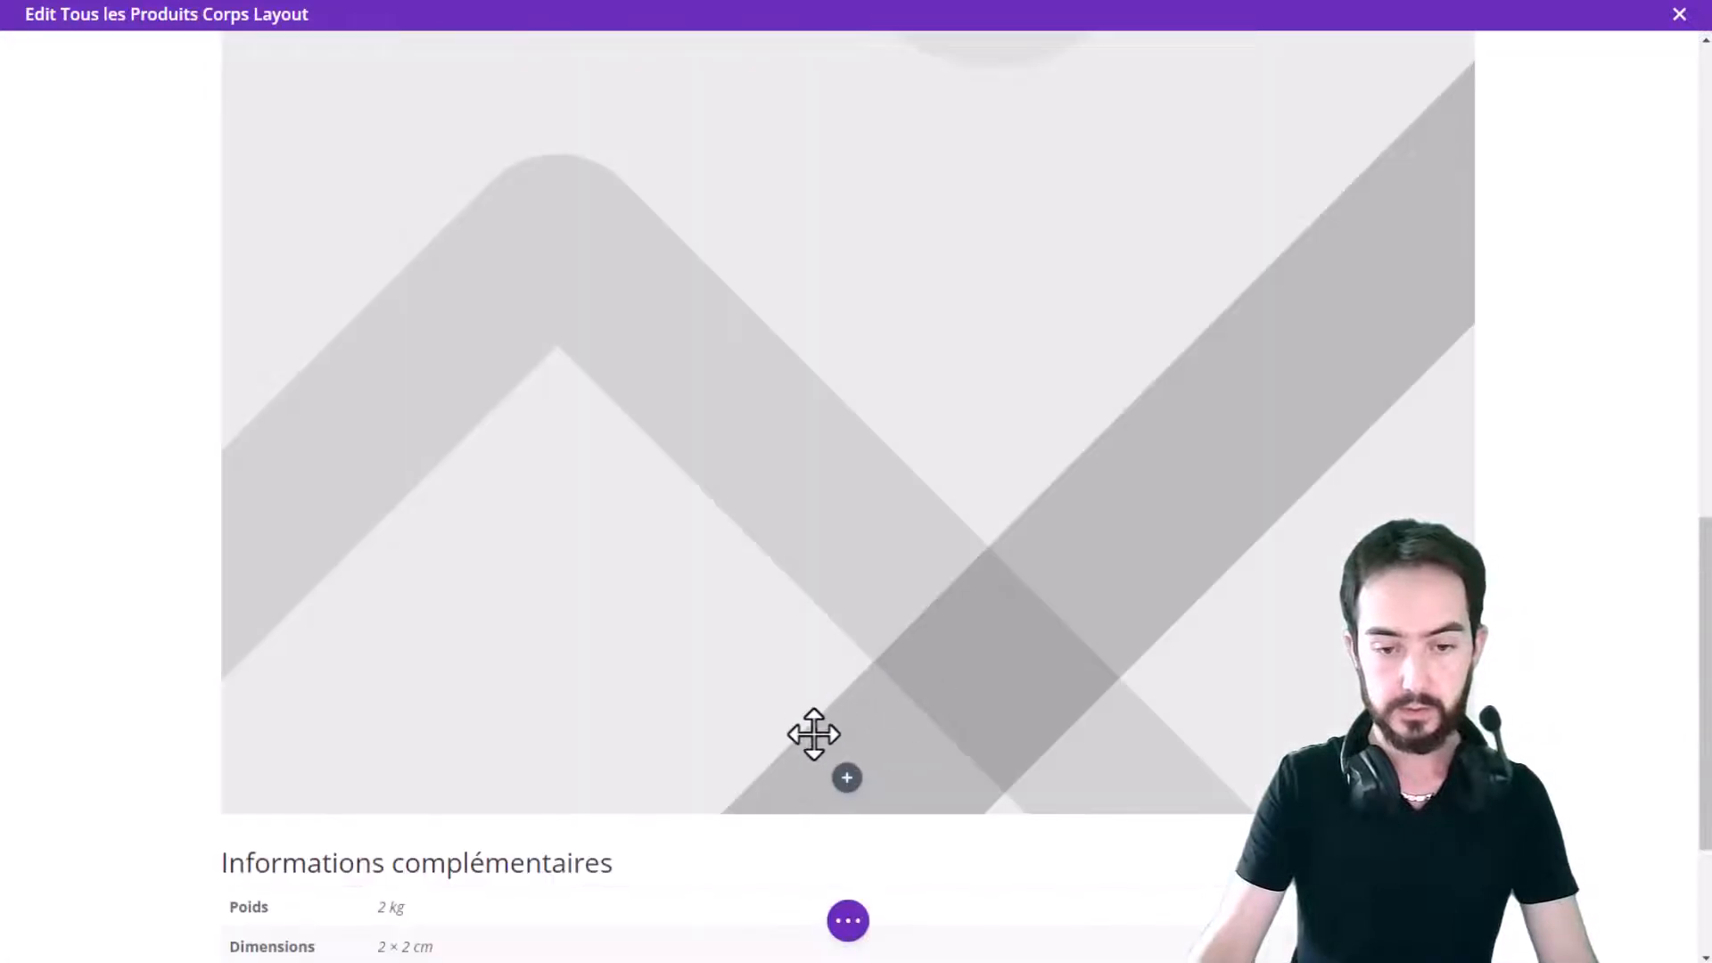
Add a Woo Product Price module between the product images and additional information modules, keeping its default settings
click(848, 777)
scroll(929, 566, down, 5)
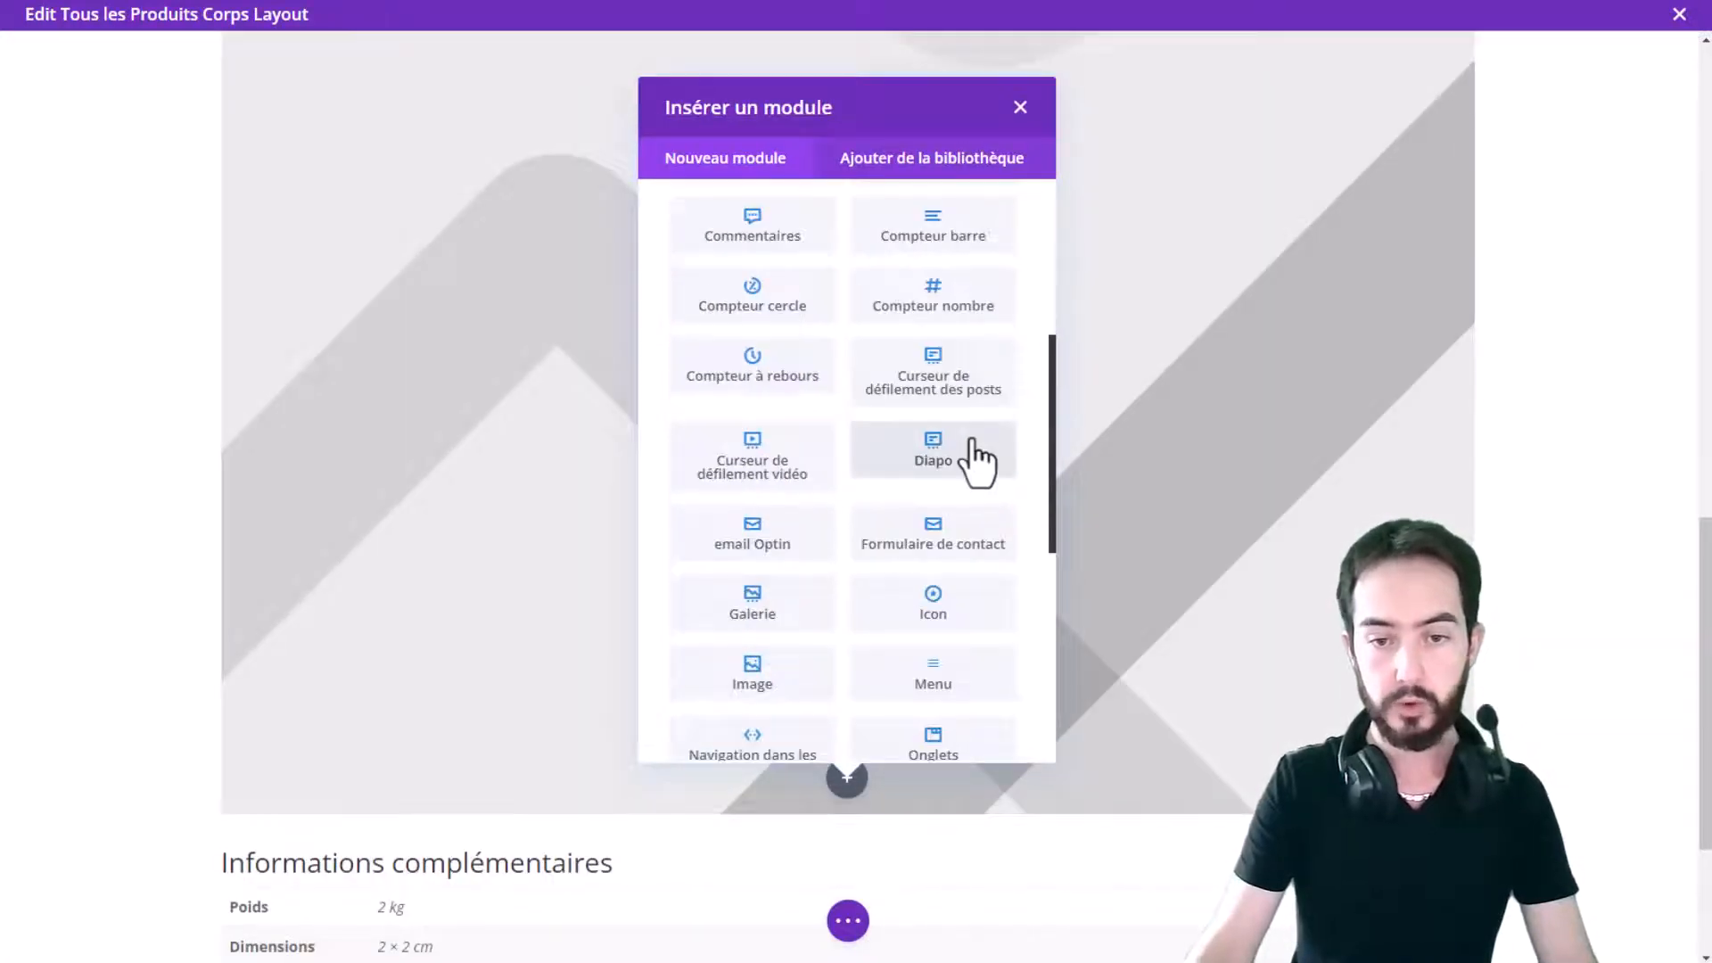
scroll(979, 460, down, 8)
click(948, 726)
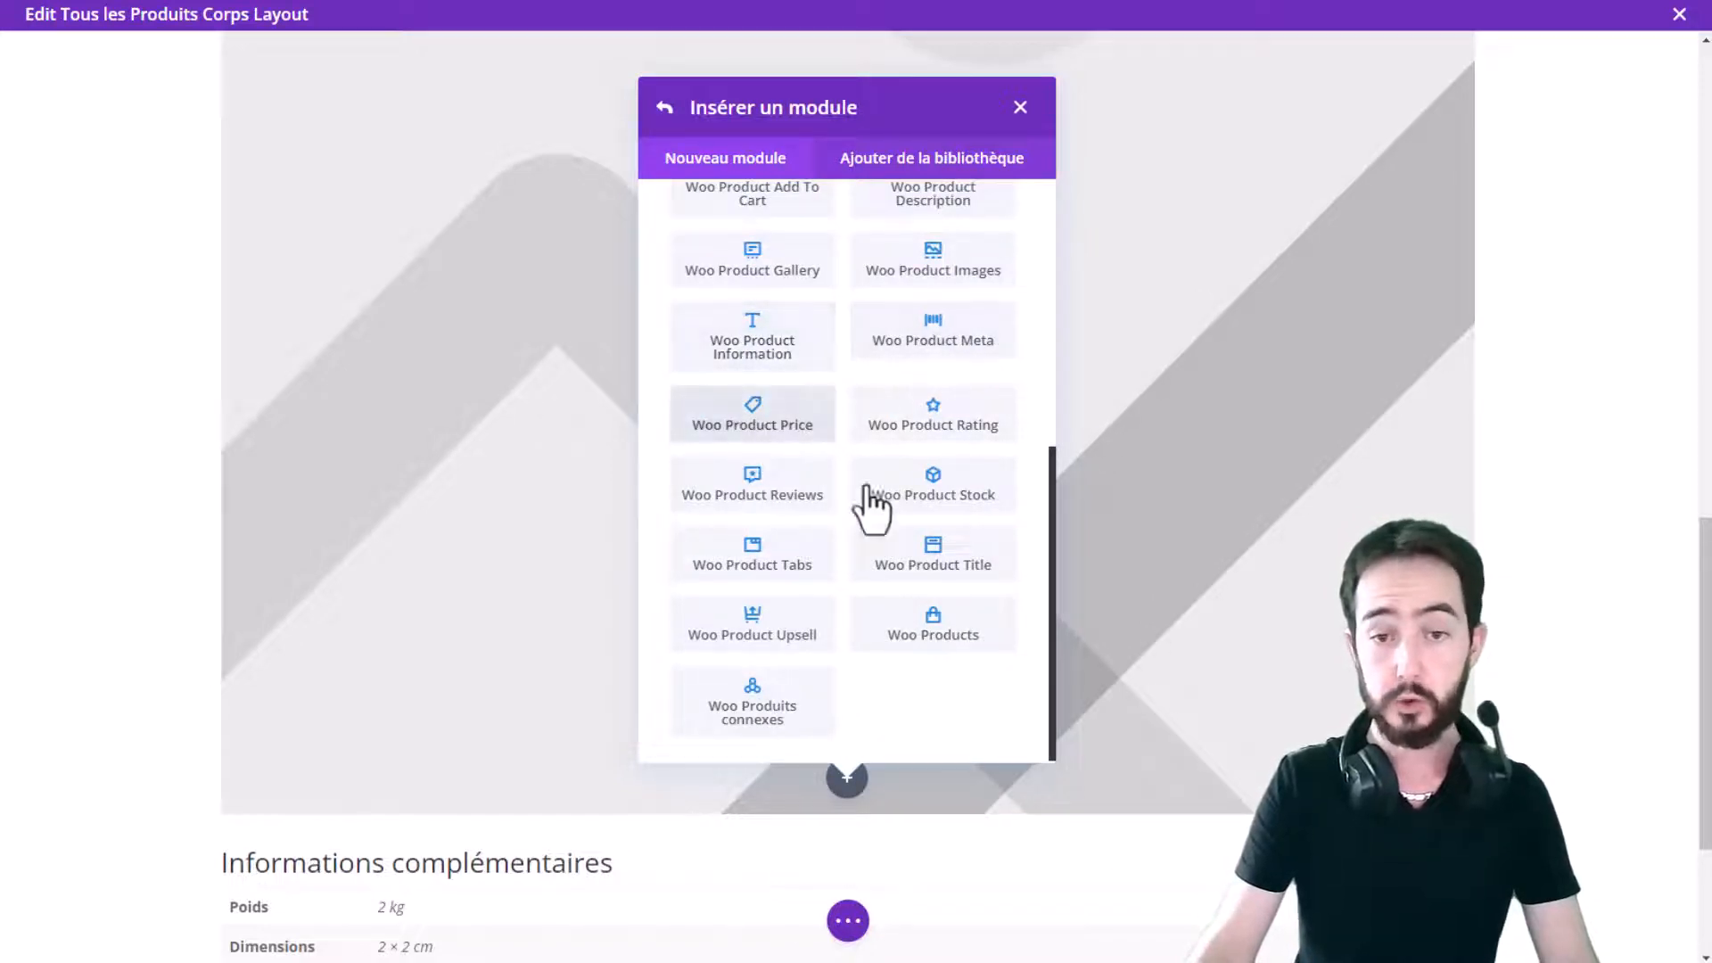
click(753, 415)
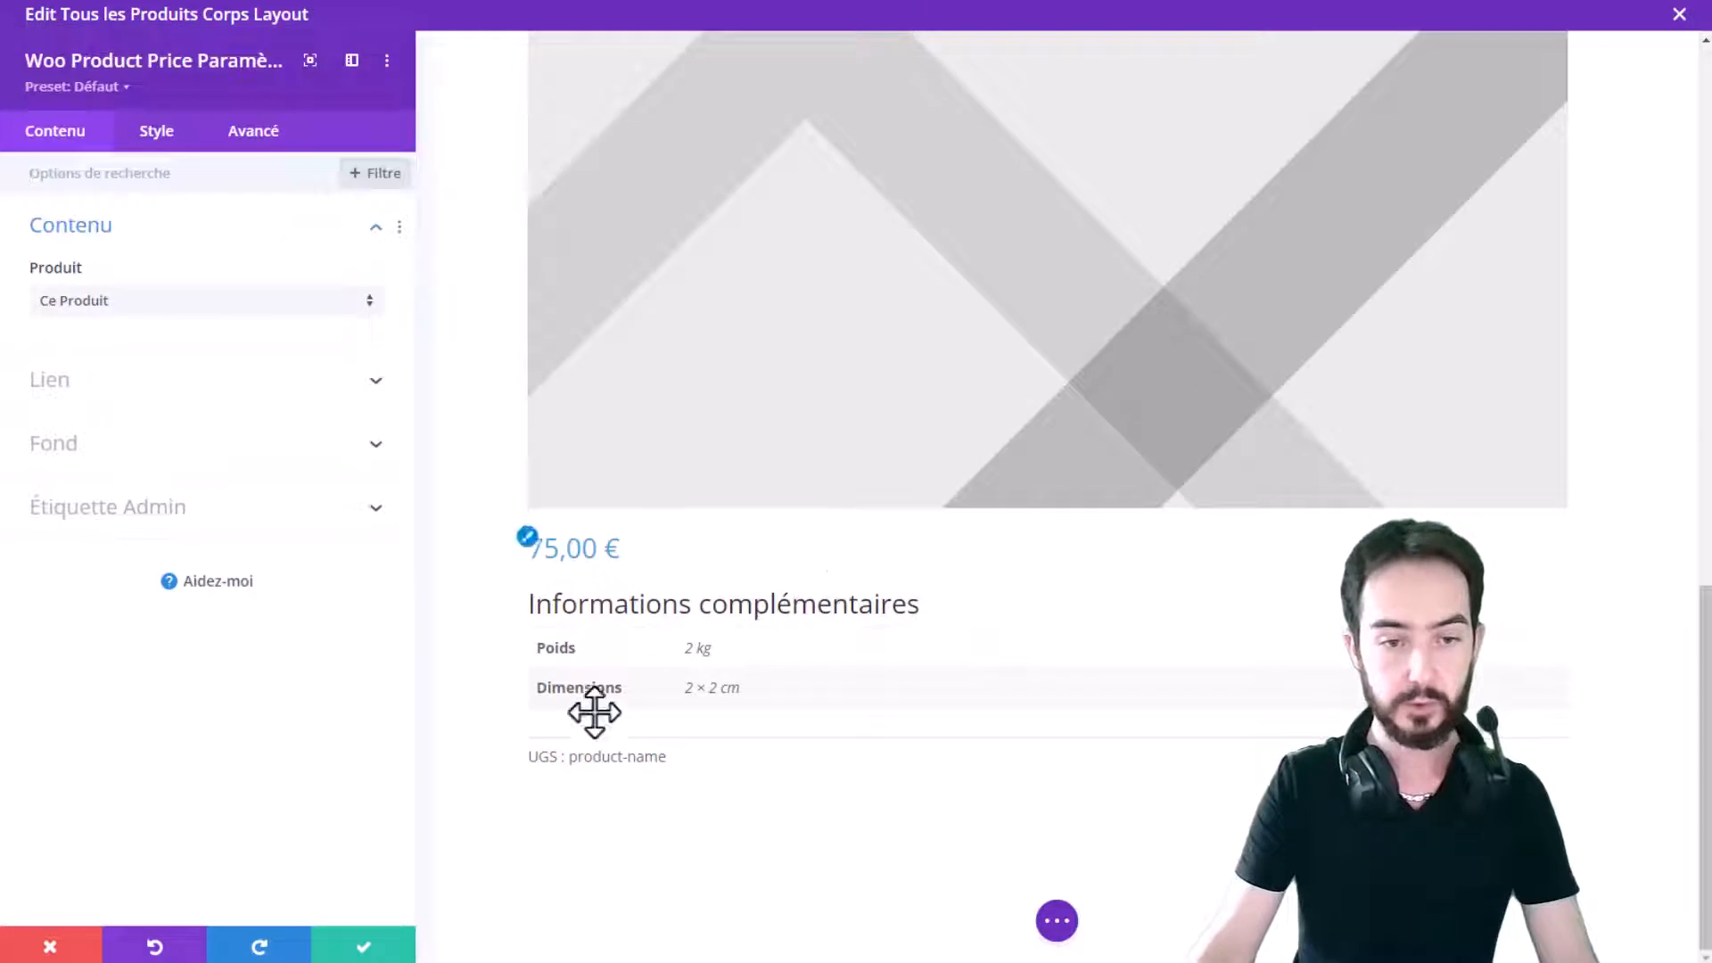
click(363, 946)
mouse_move(753, 532)
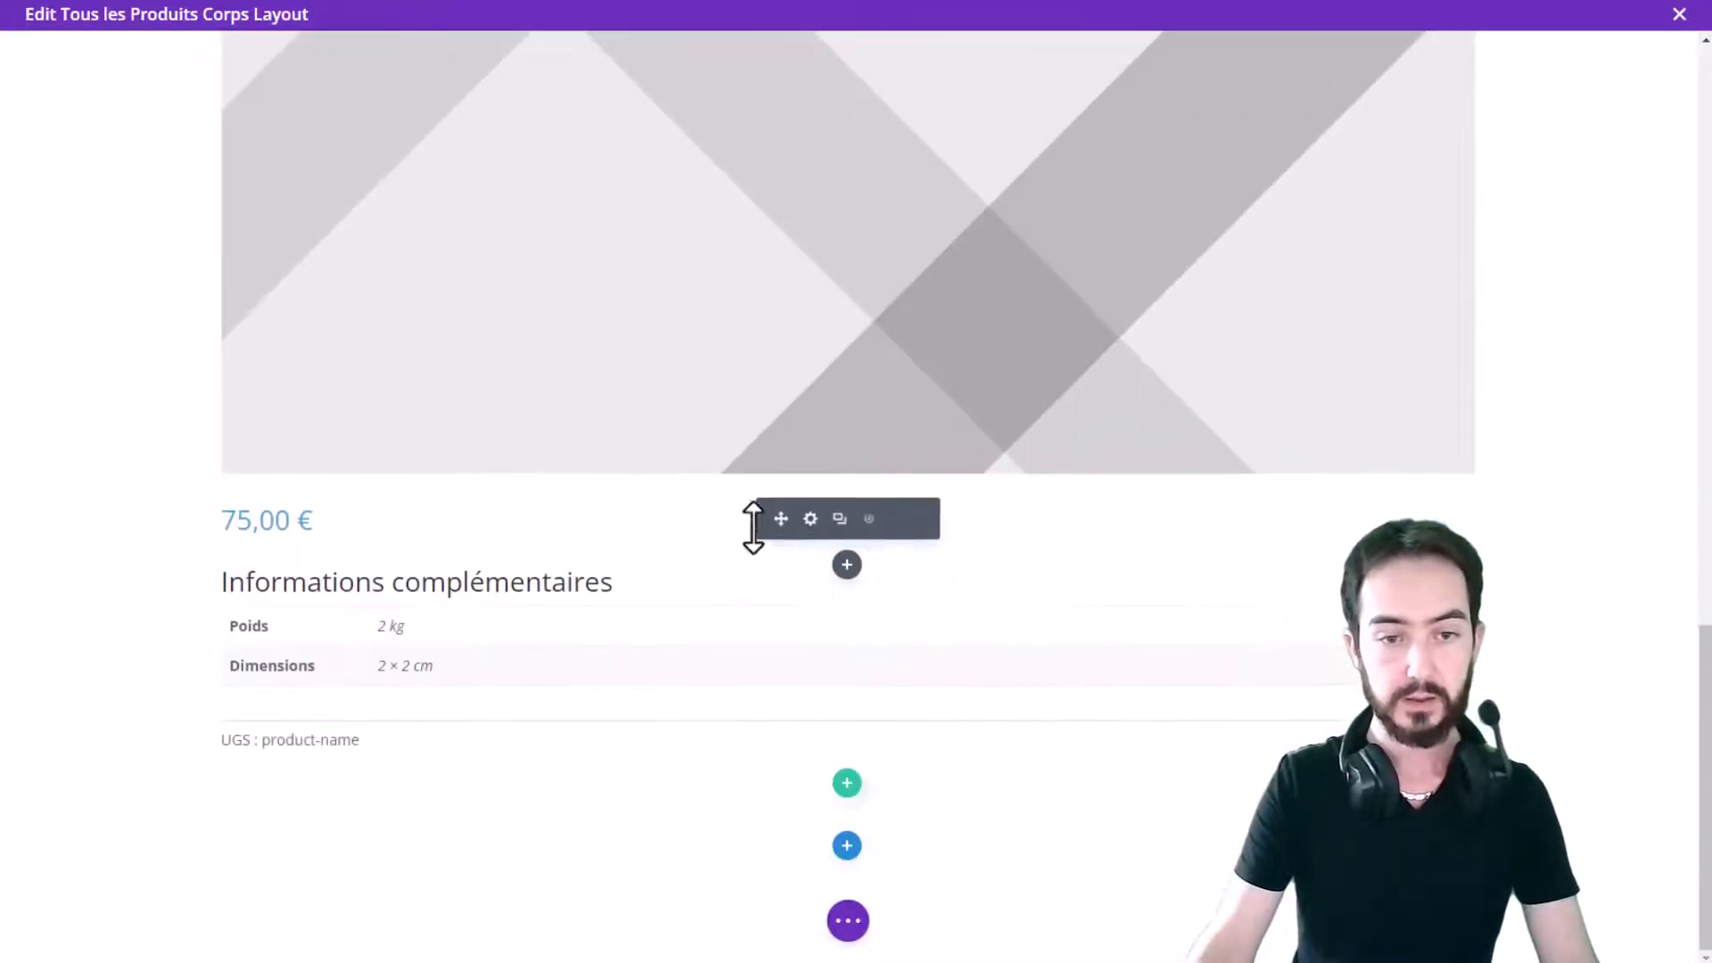
click(807, 513)
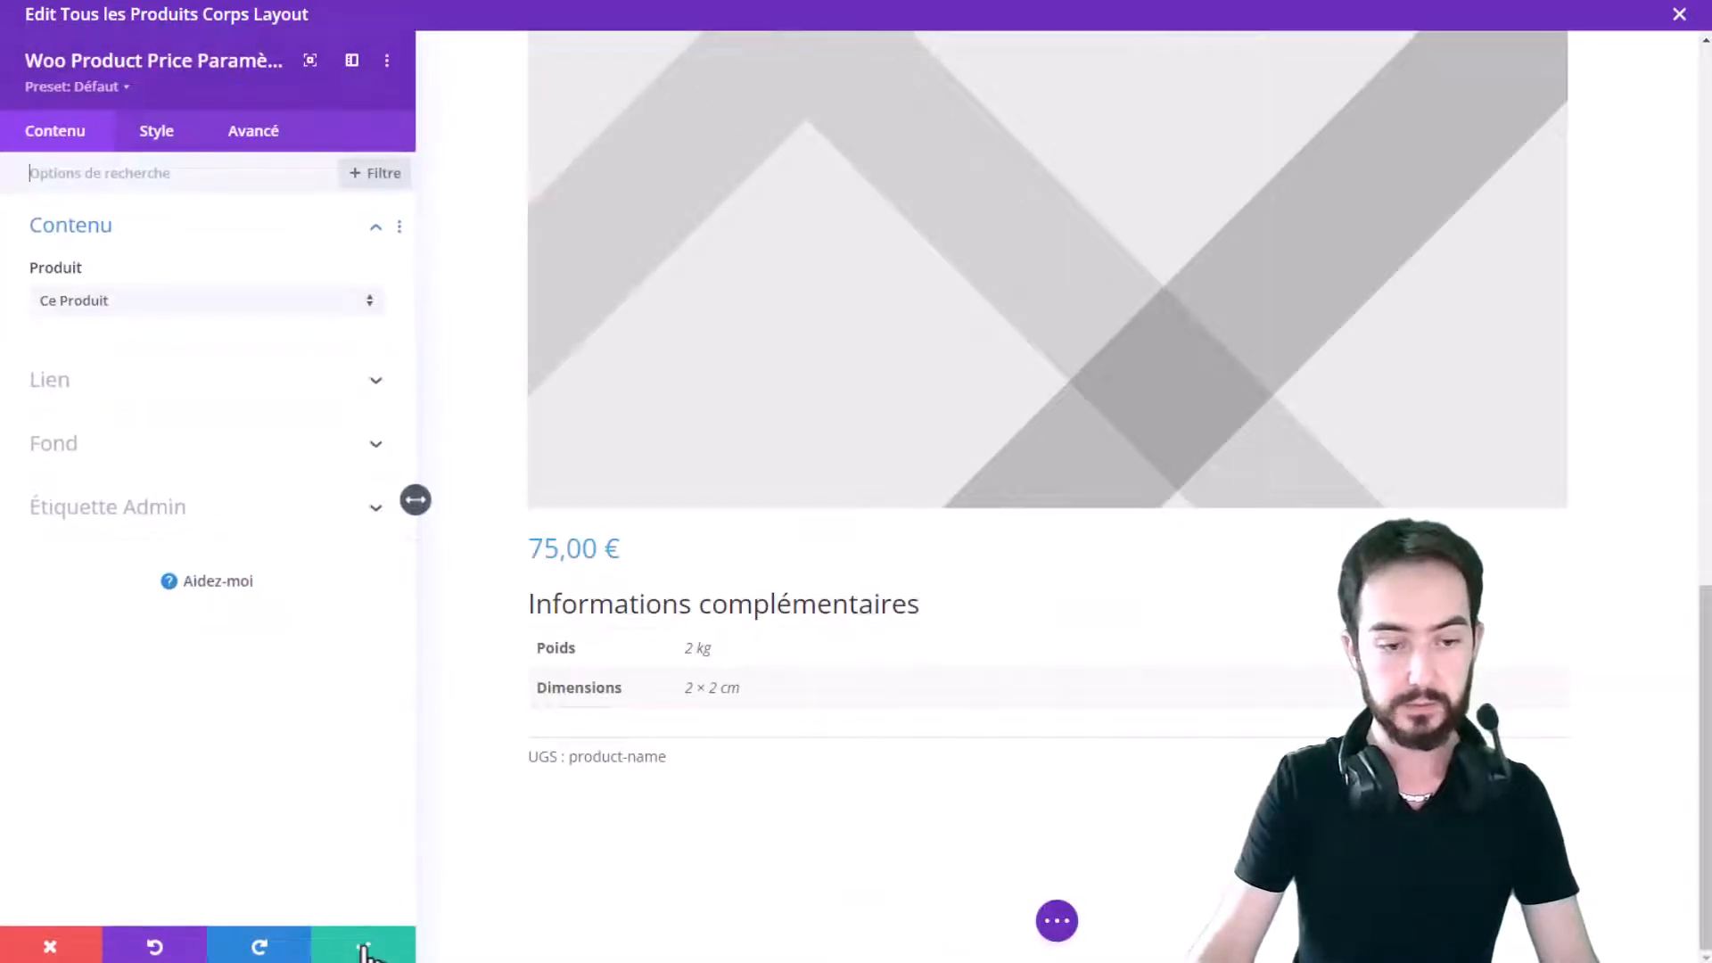
click(361, 947)
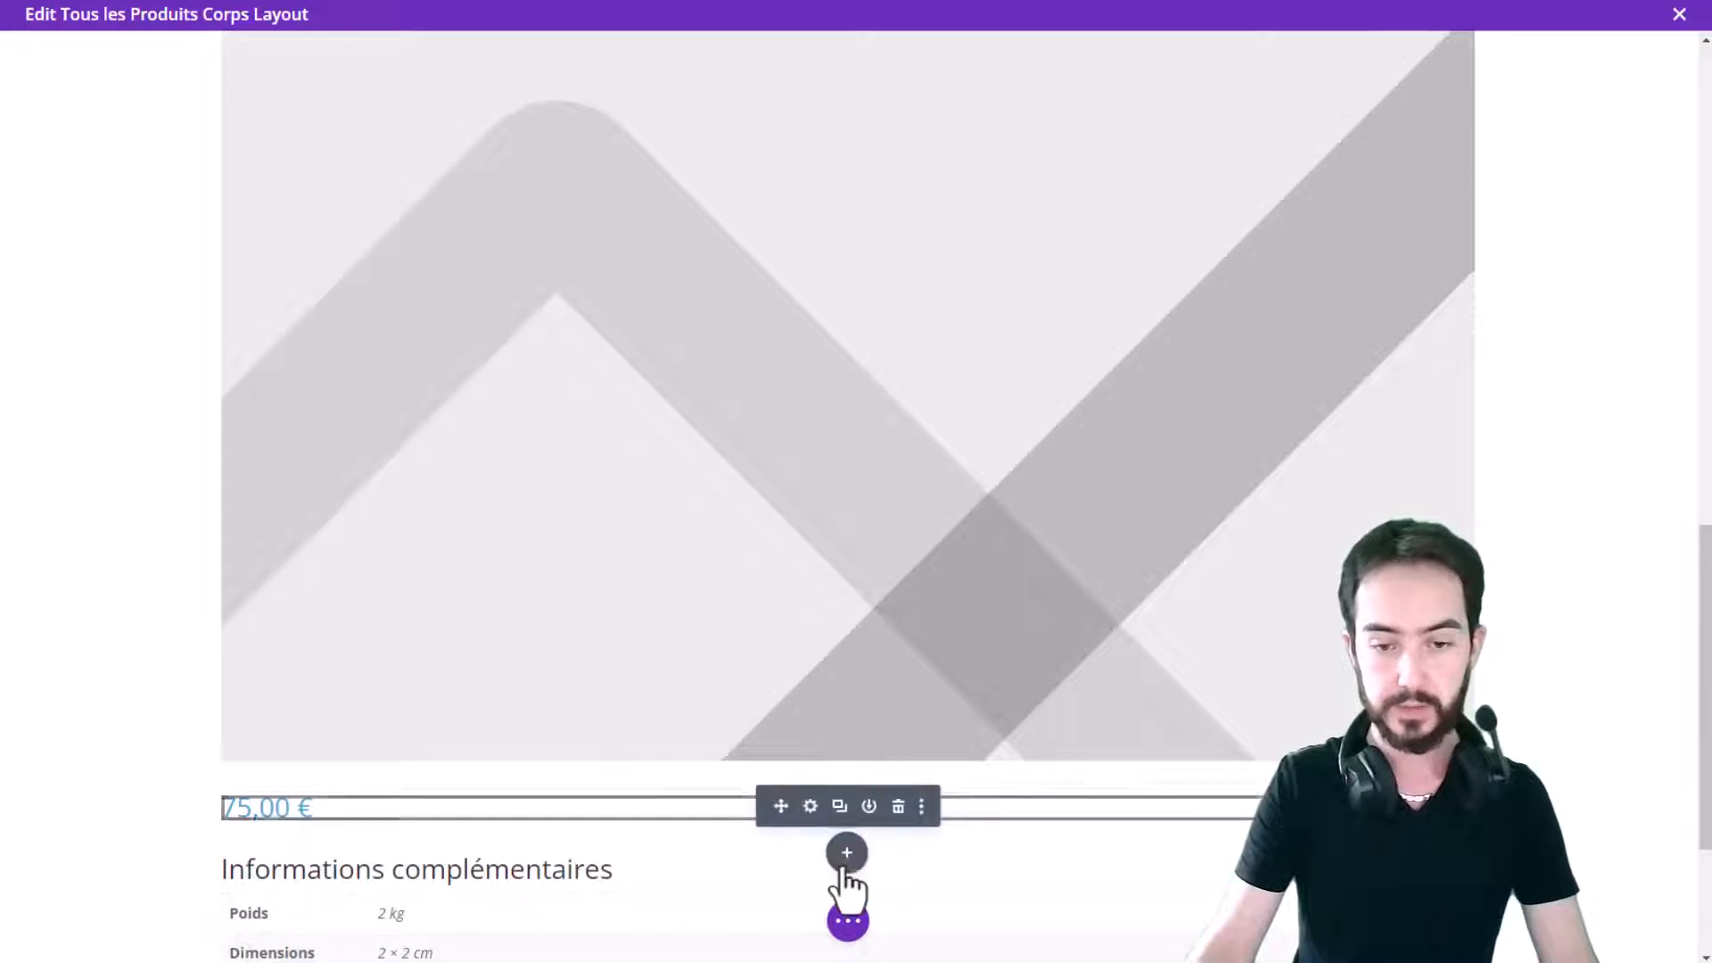
Insert a Woo Product Rating module directly below the price module and save it with its default settings
click(848, 856)
scroll(937, 669, down, 5)
click(935, 754)
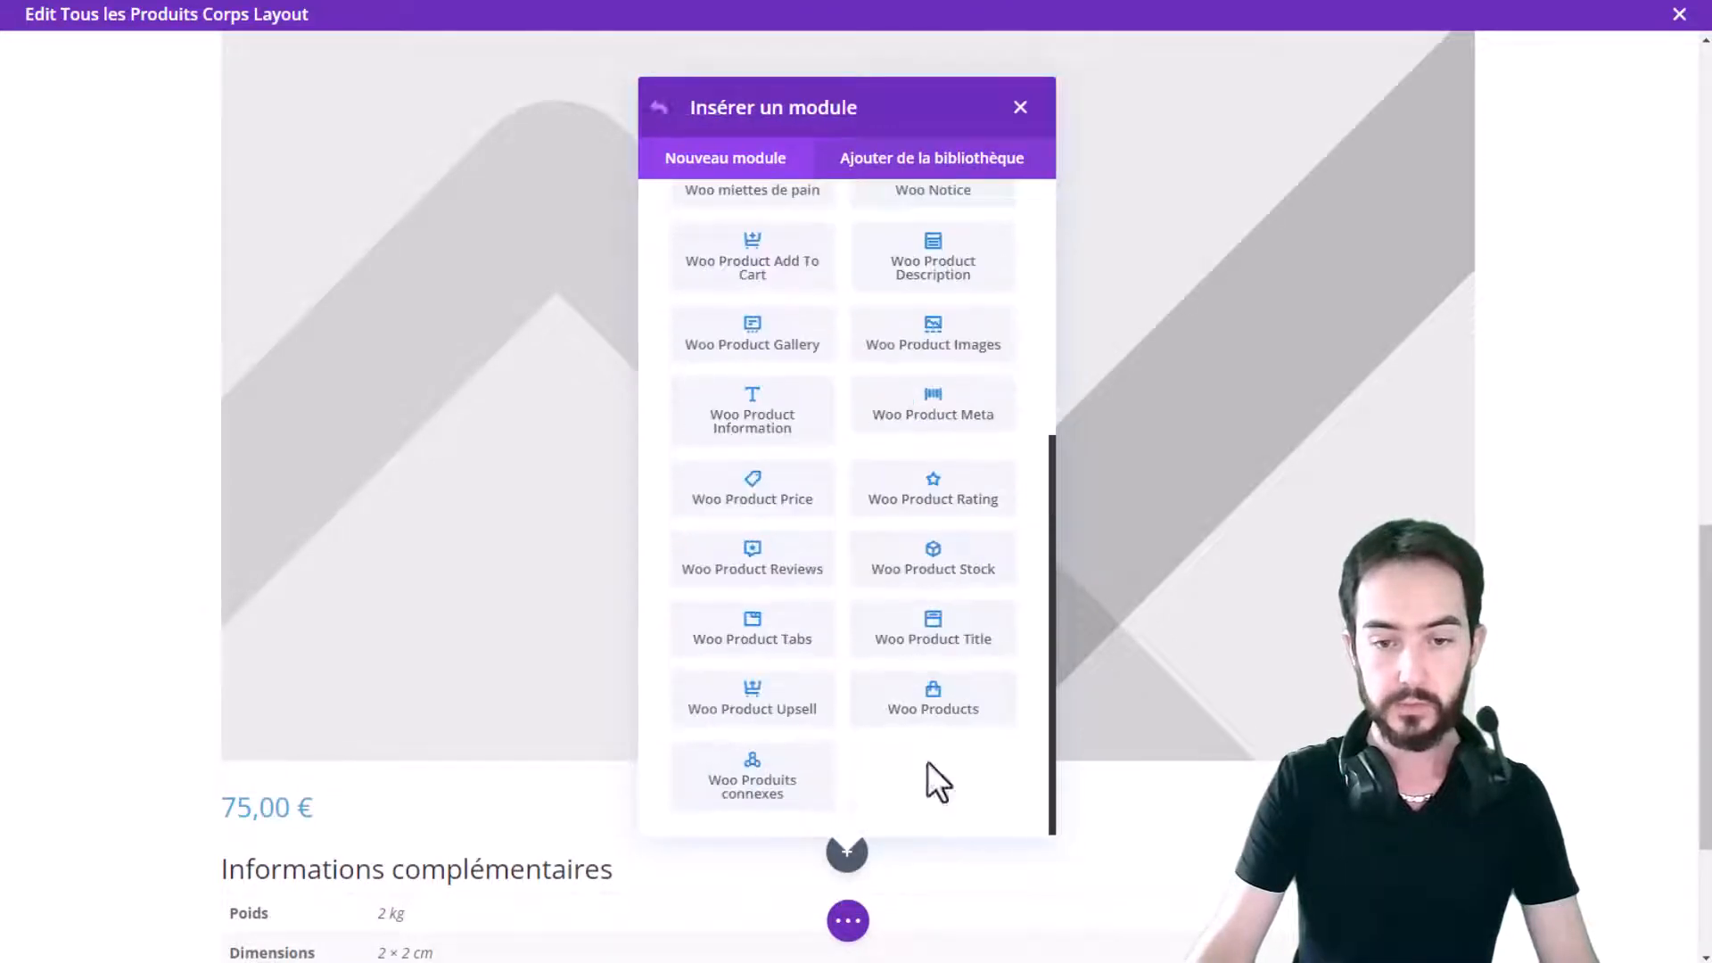
click(931, 504)
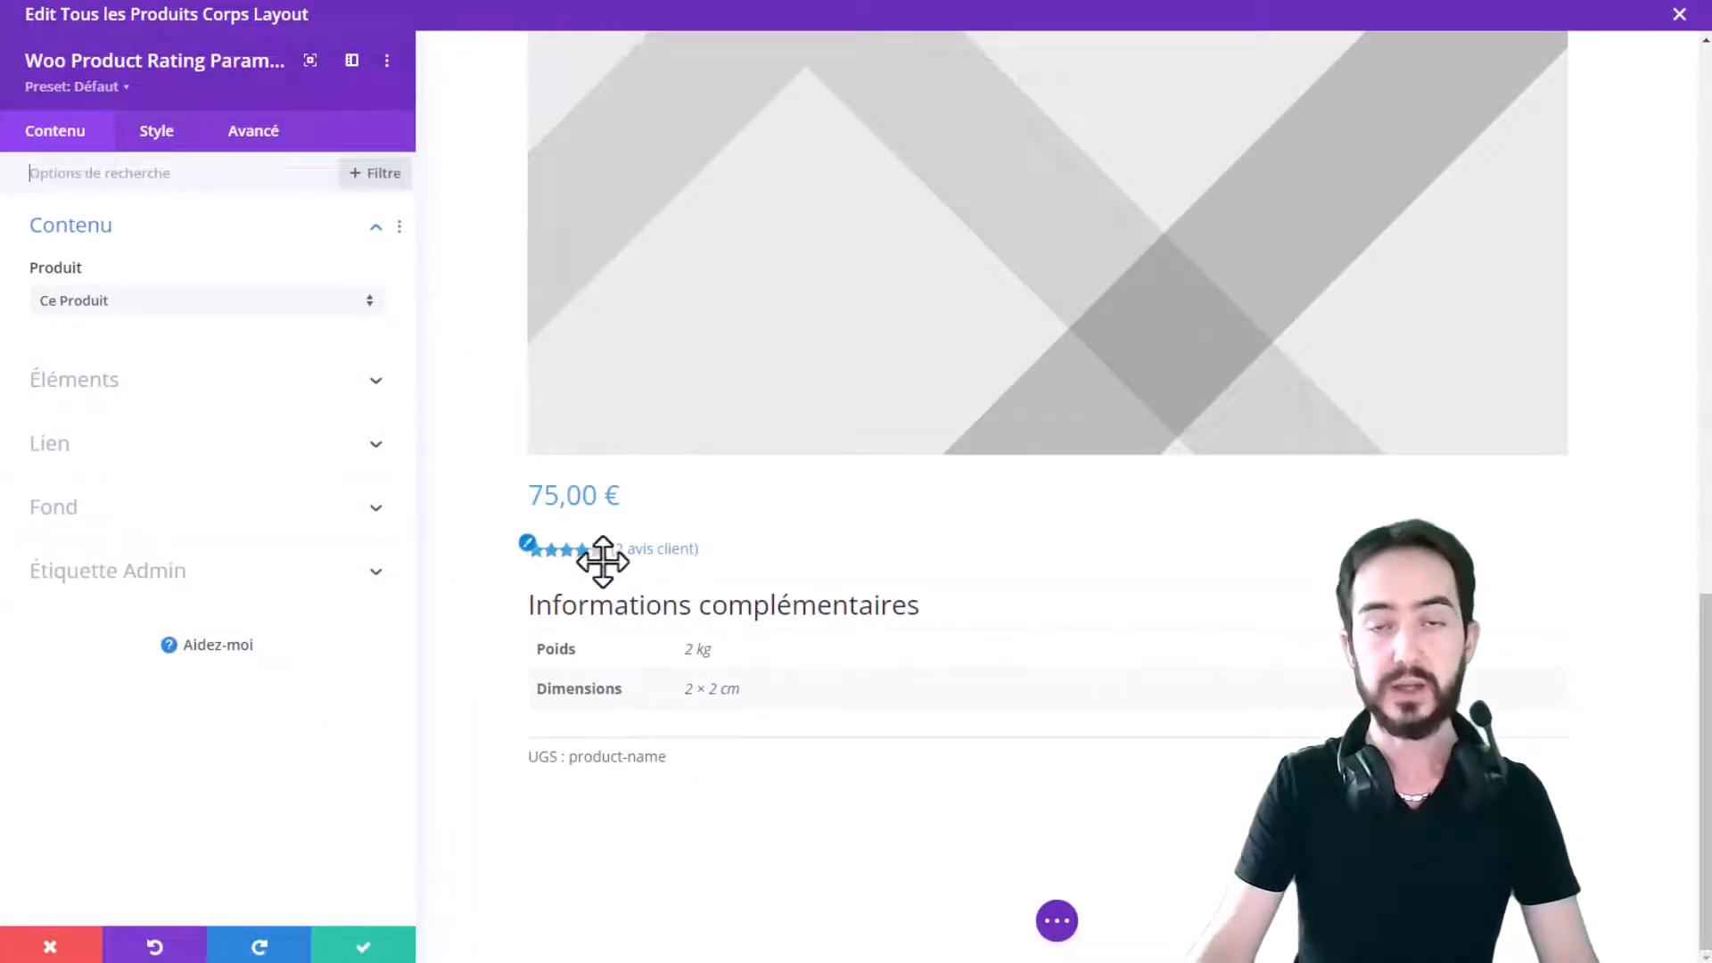
click(379, 947)
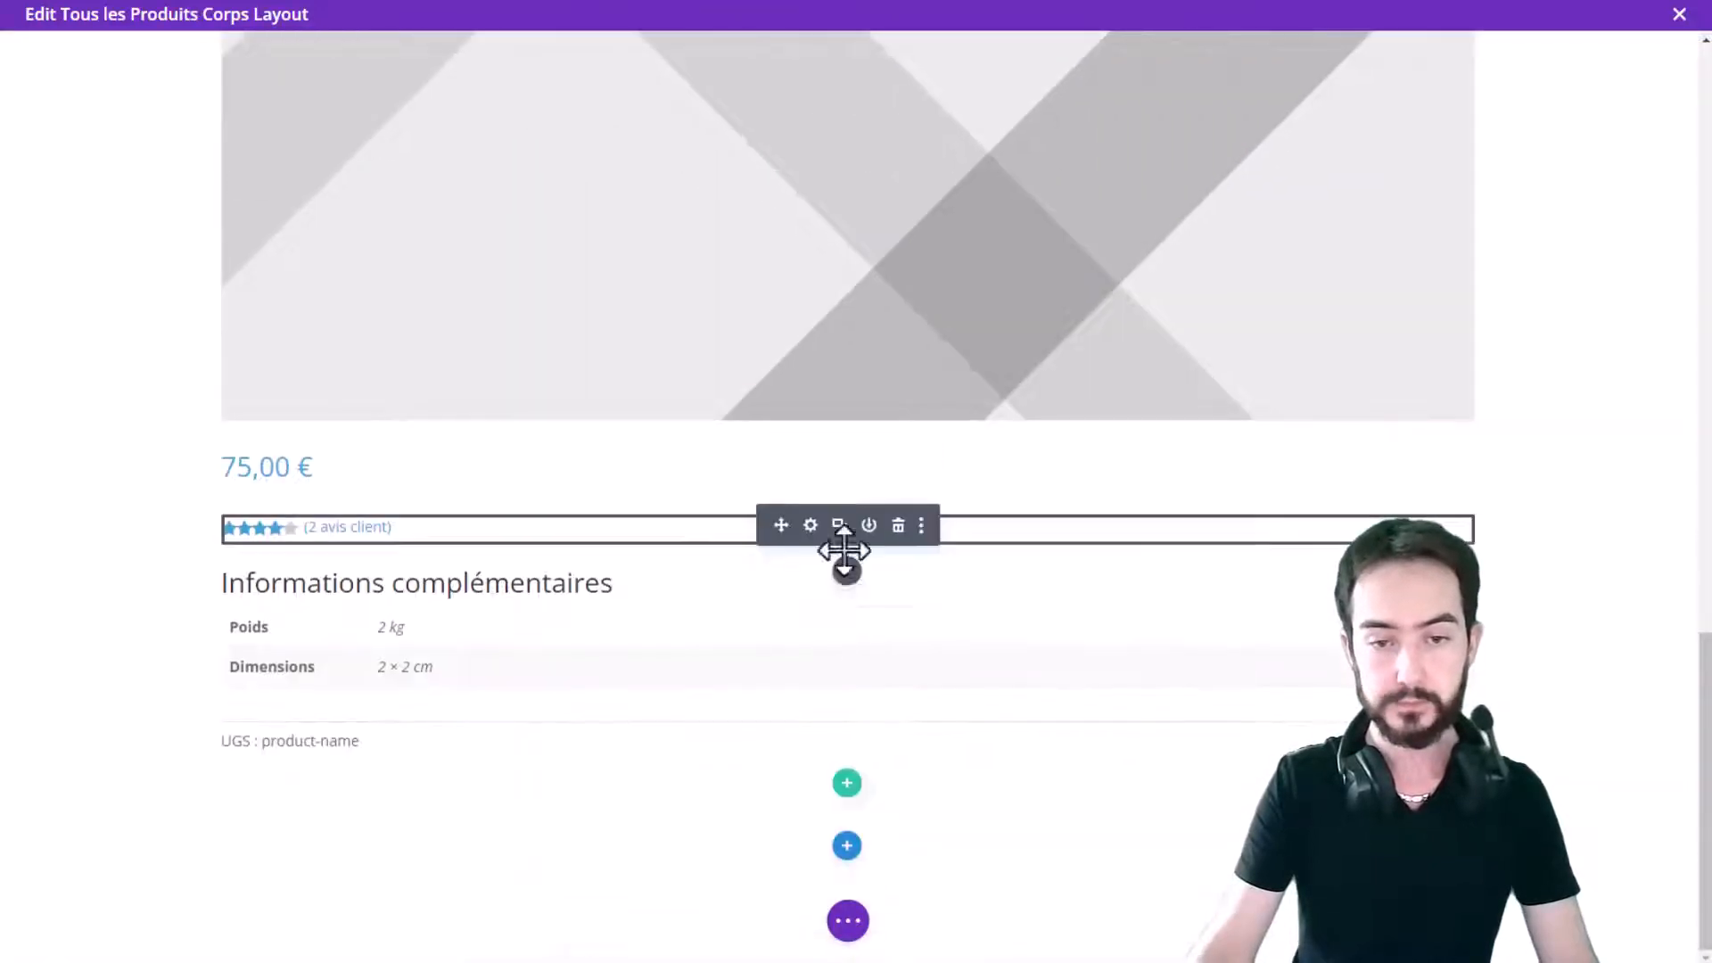
Insert a Woo Product Reviews module directly below the rating module and save it with its default settings
click(845, 572)
scroll(870, 517, down, 10)
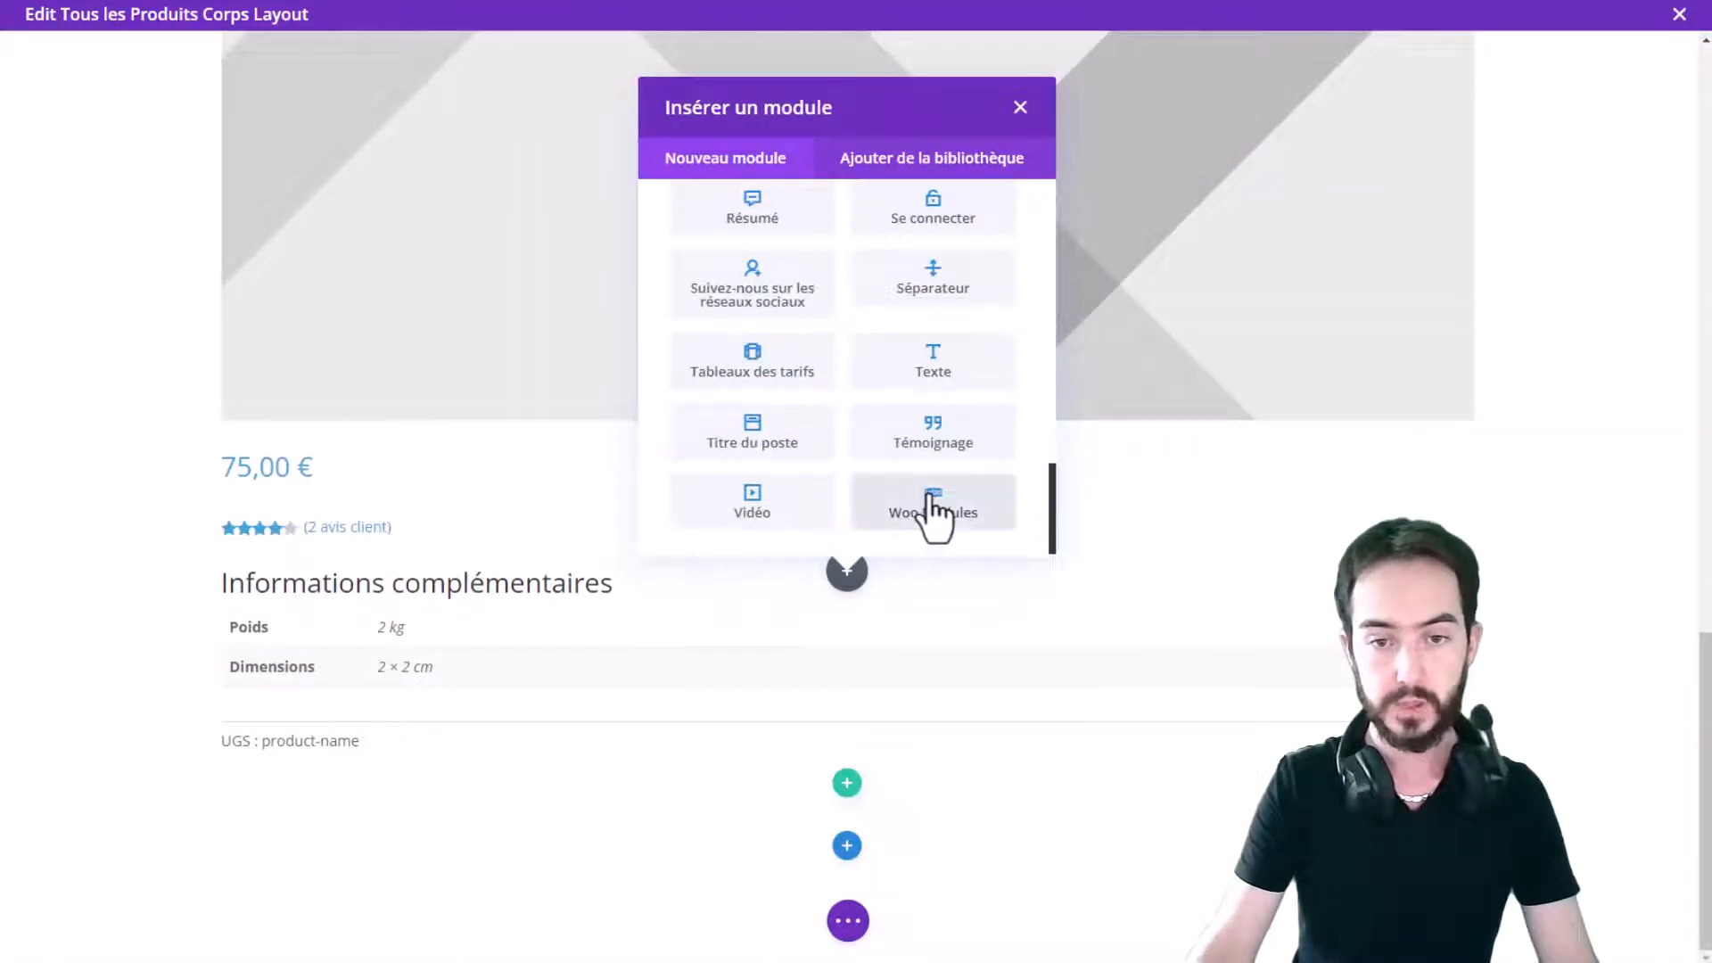
click(933, 513)
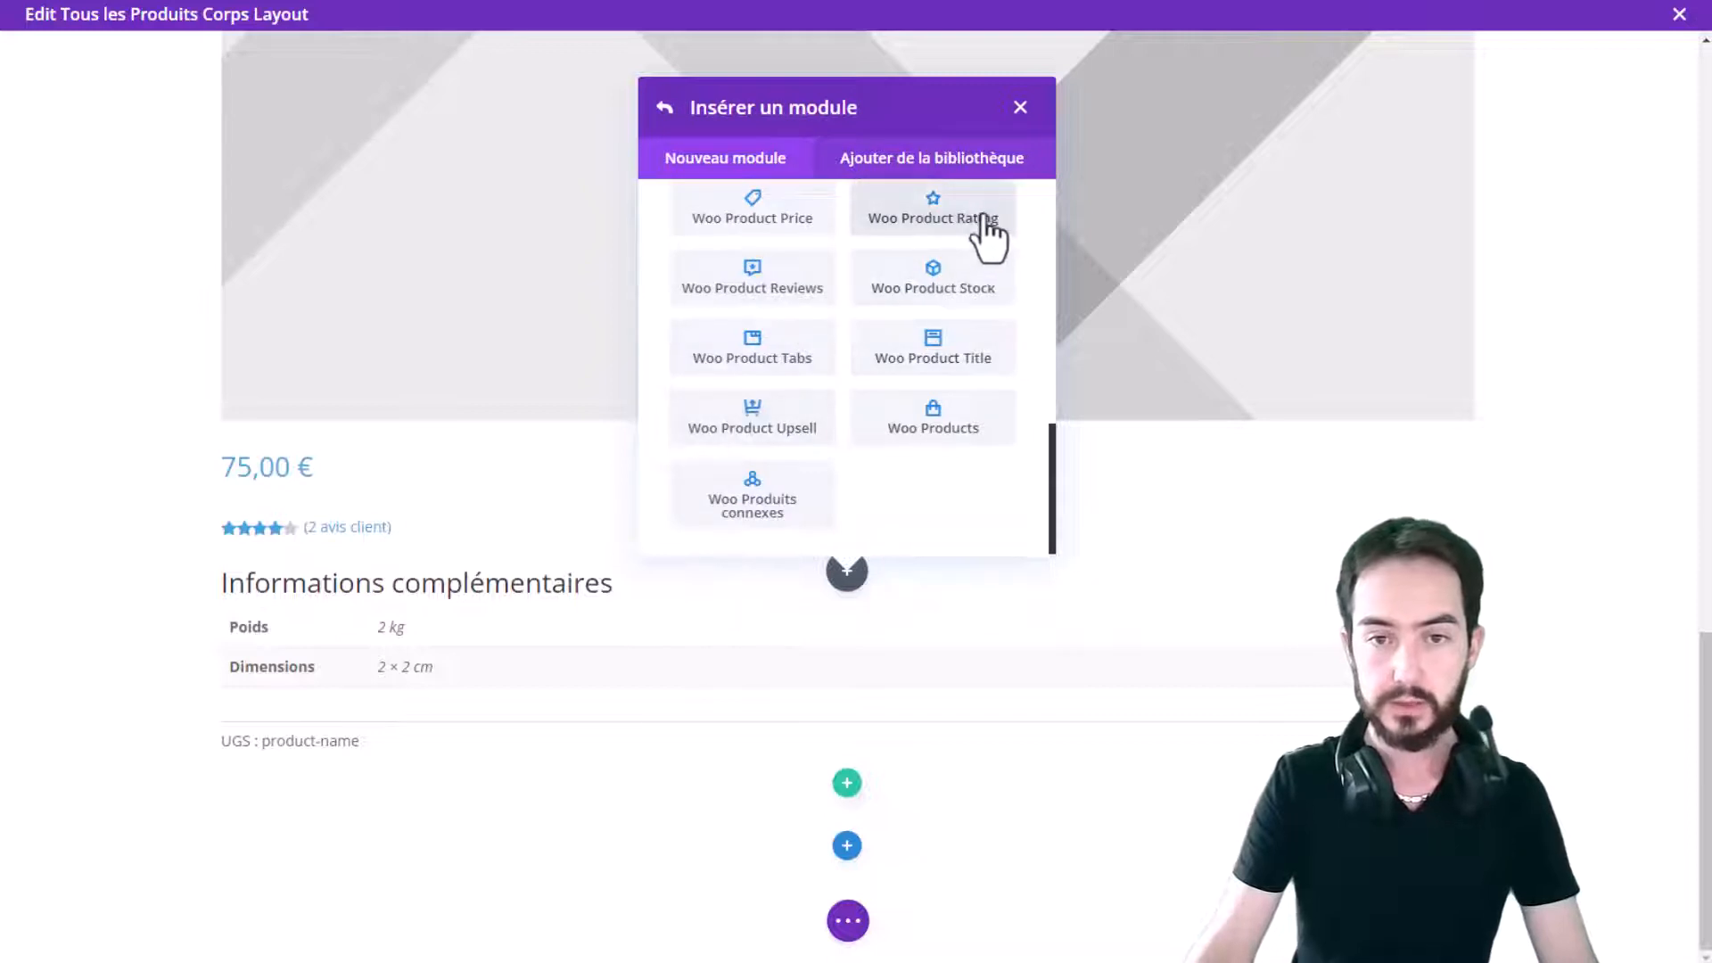
click(754, 308)
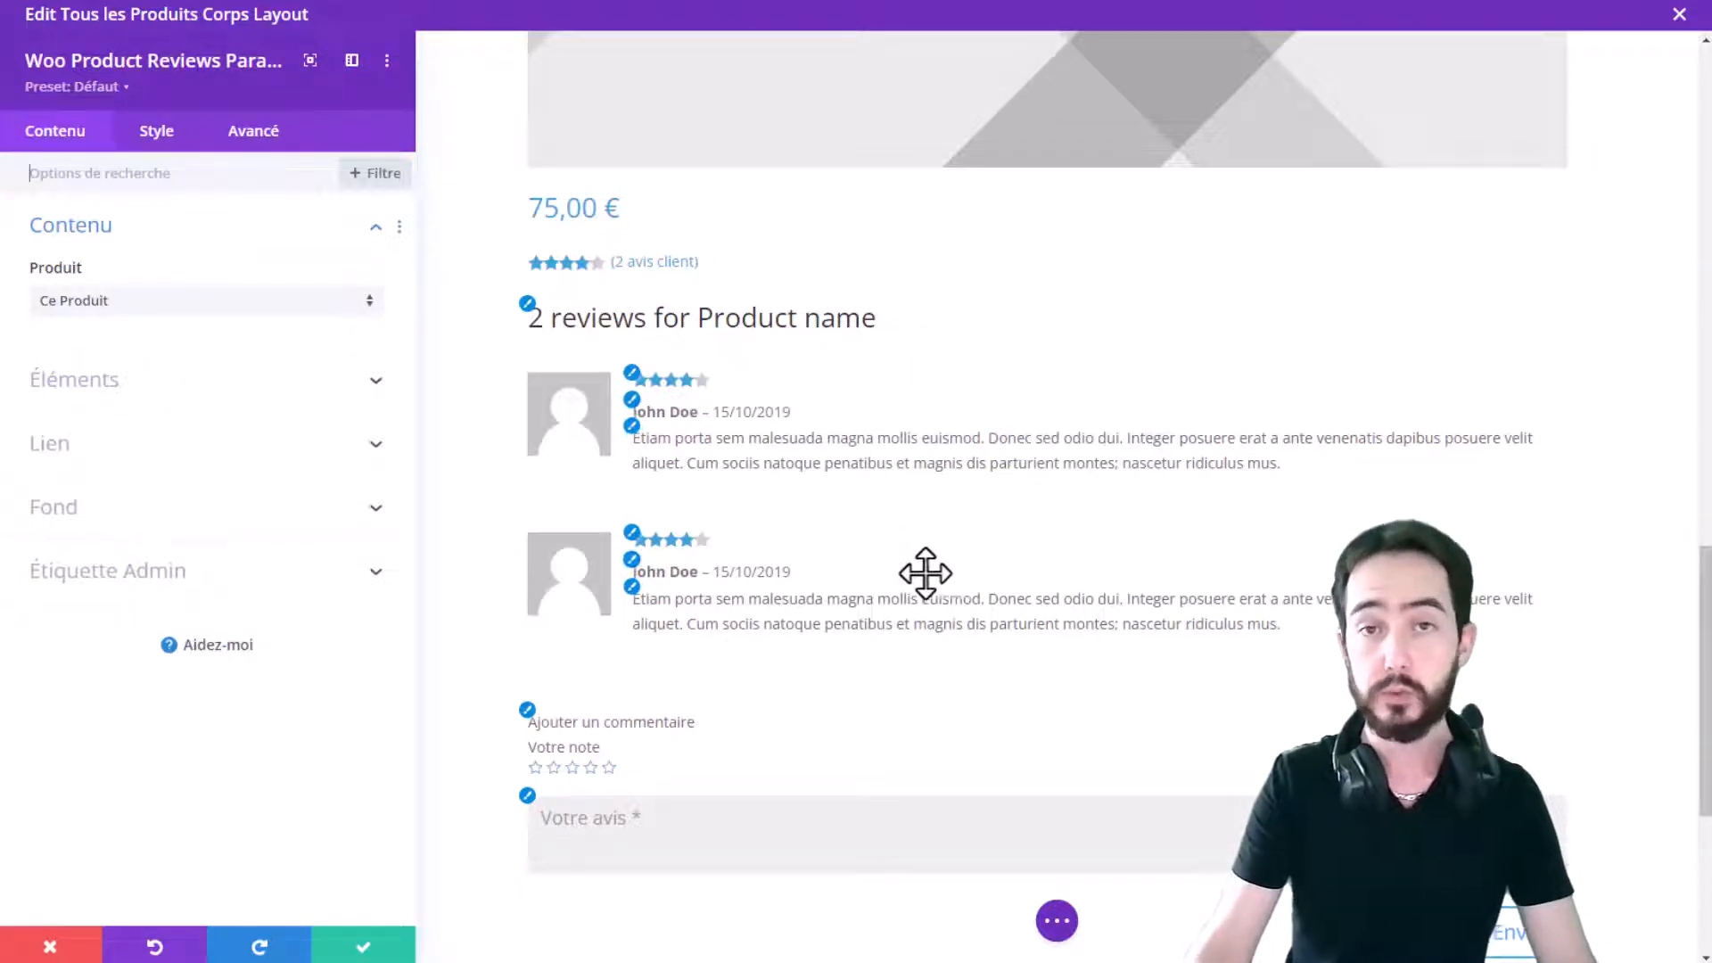
click(403, 947)
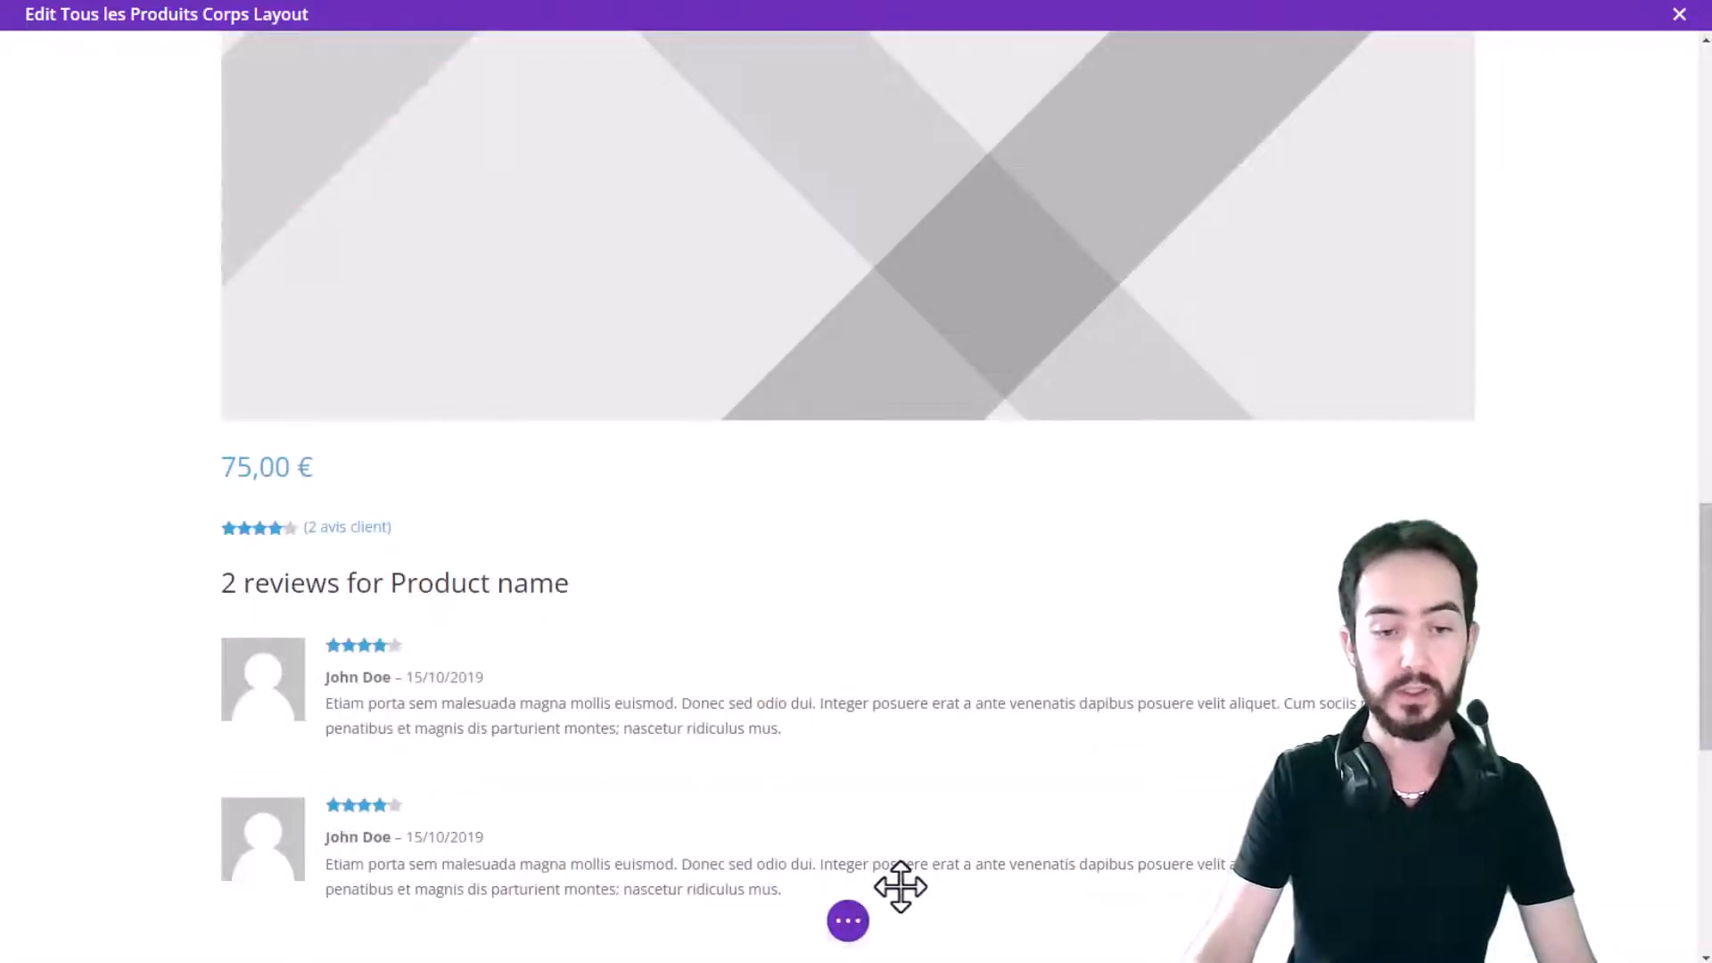
Insert a Woo Product Stock module directly below the reviews module and save it with its default settings
click(848, 924)
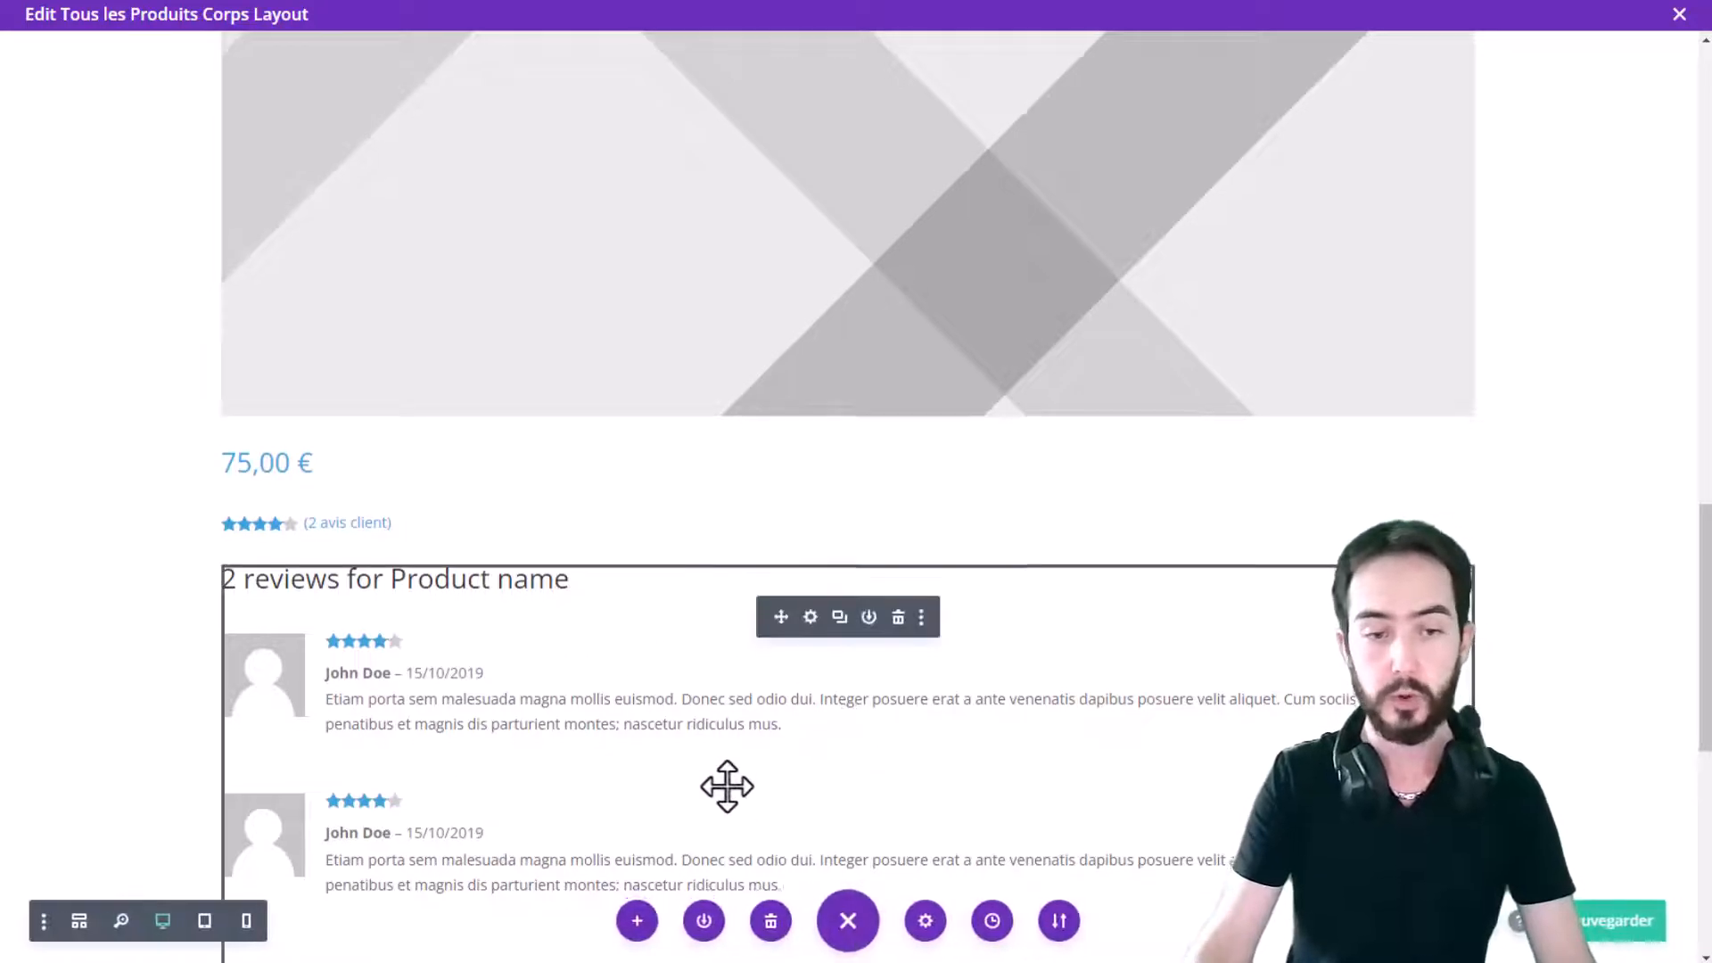
scroll(726, 784, down, 2)
scroll(814, 508, down, 4)
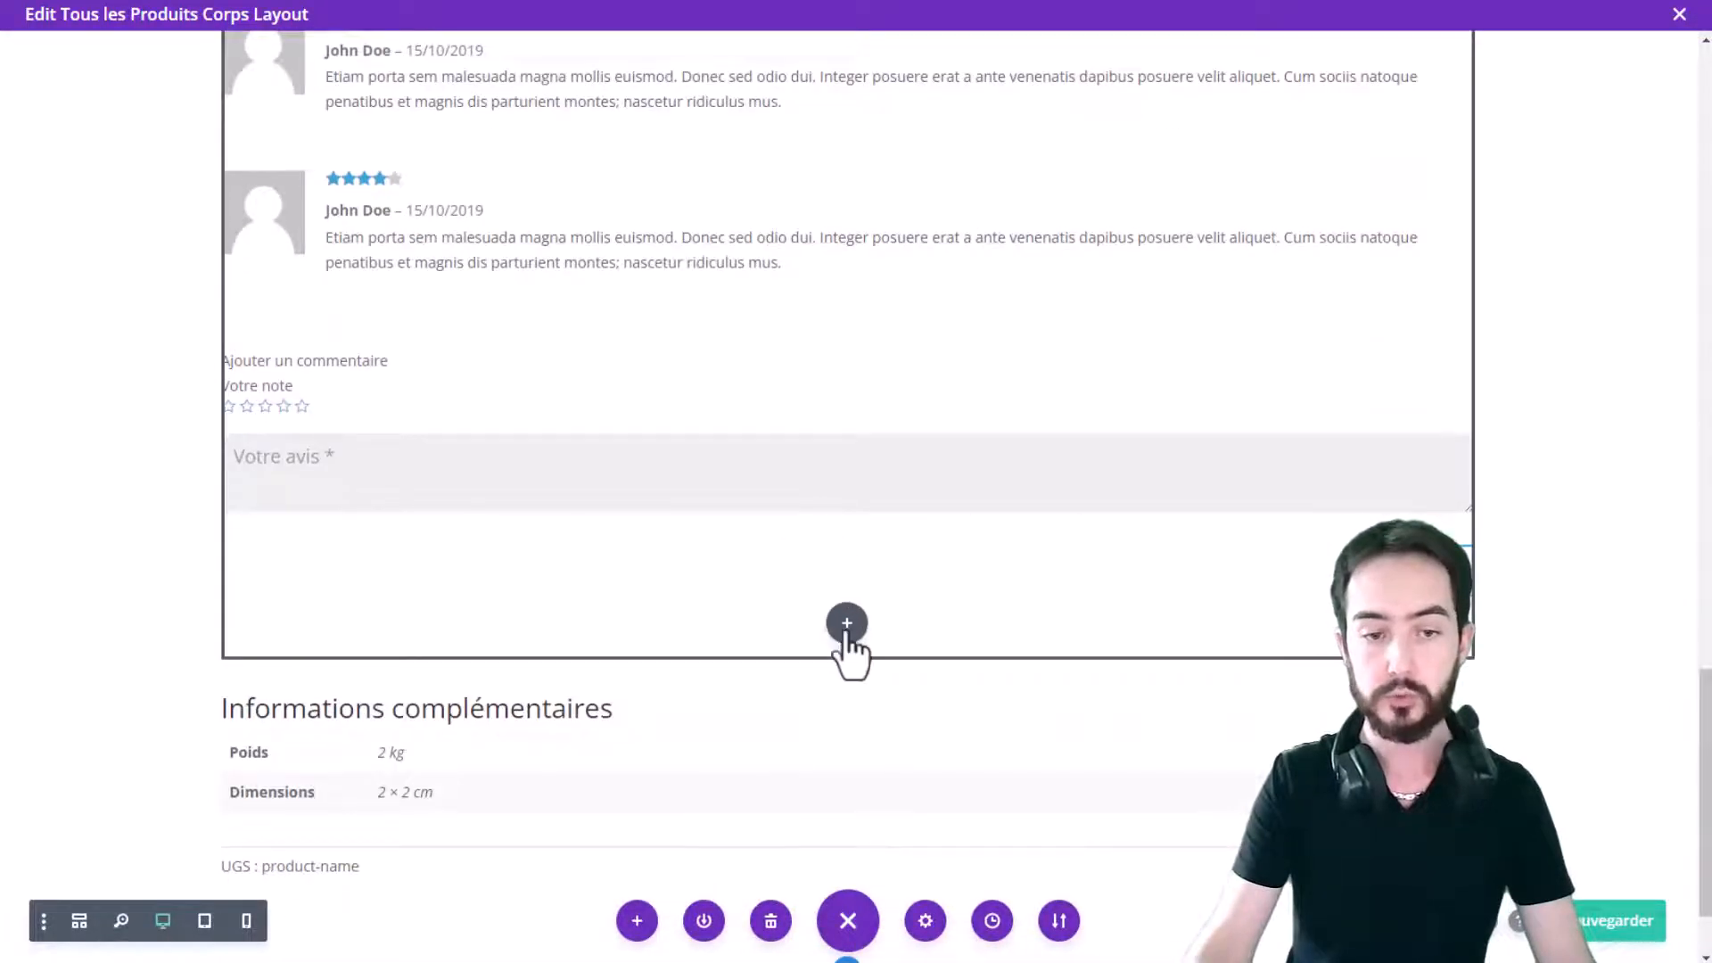
click(848, 627)
scroll(822, 573, down, 10)
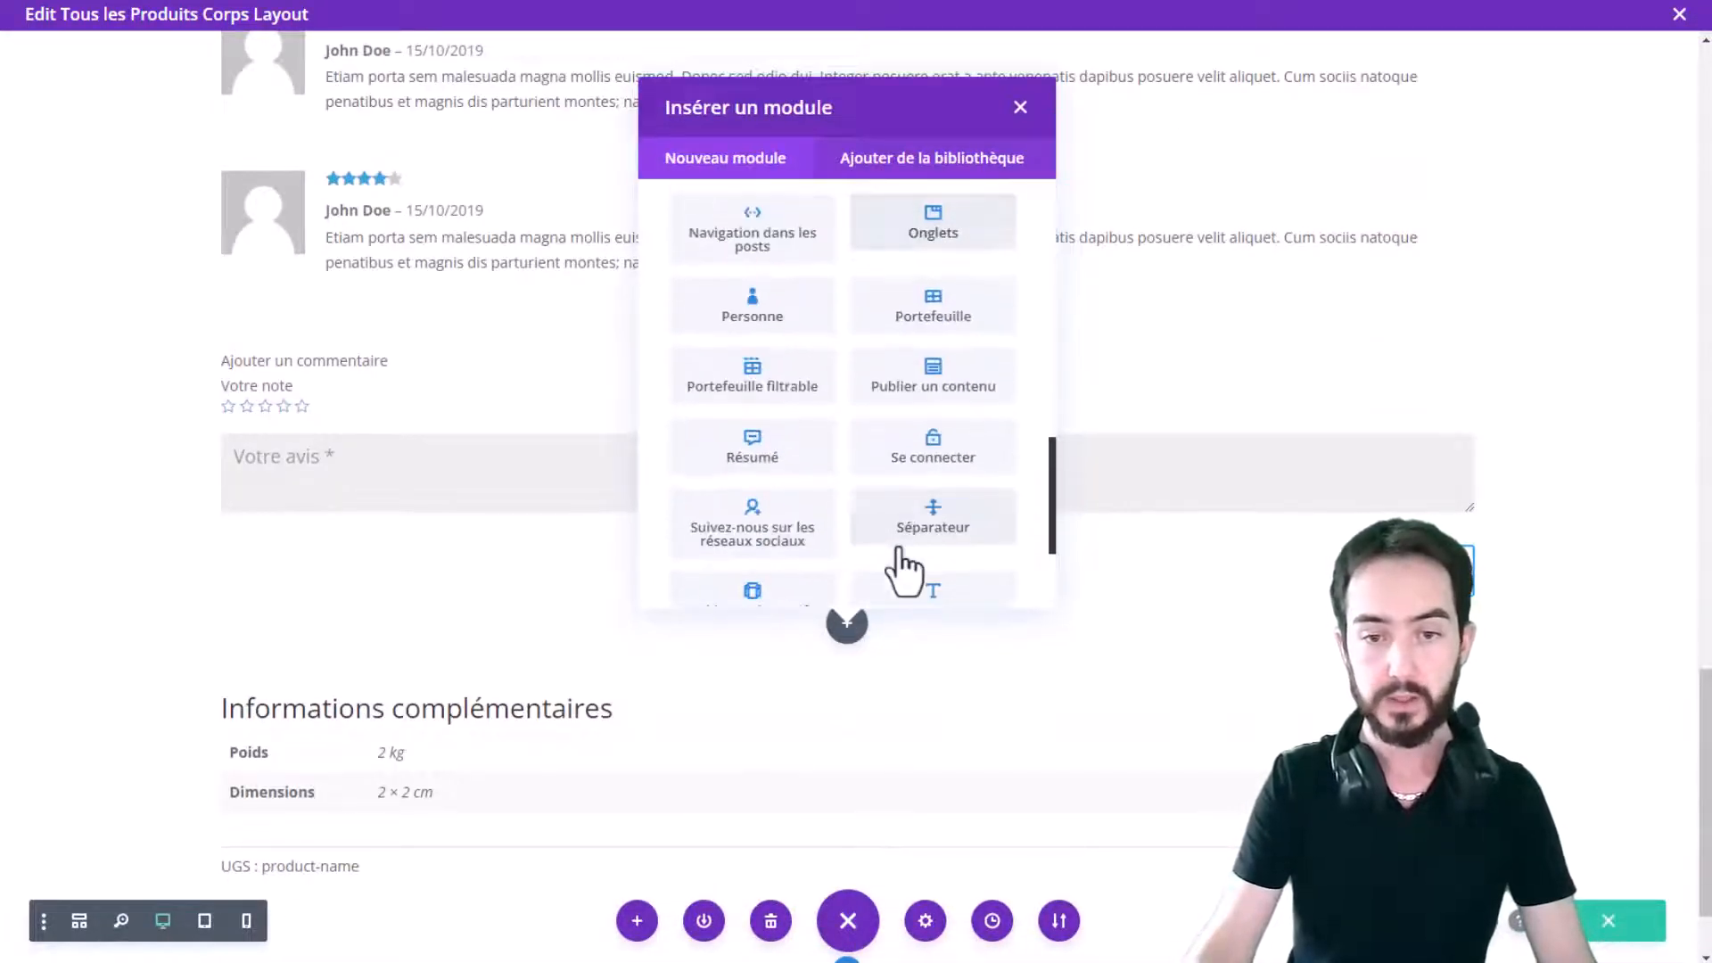
click(941, 571)
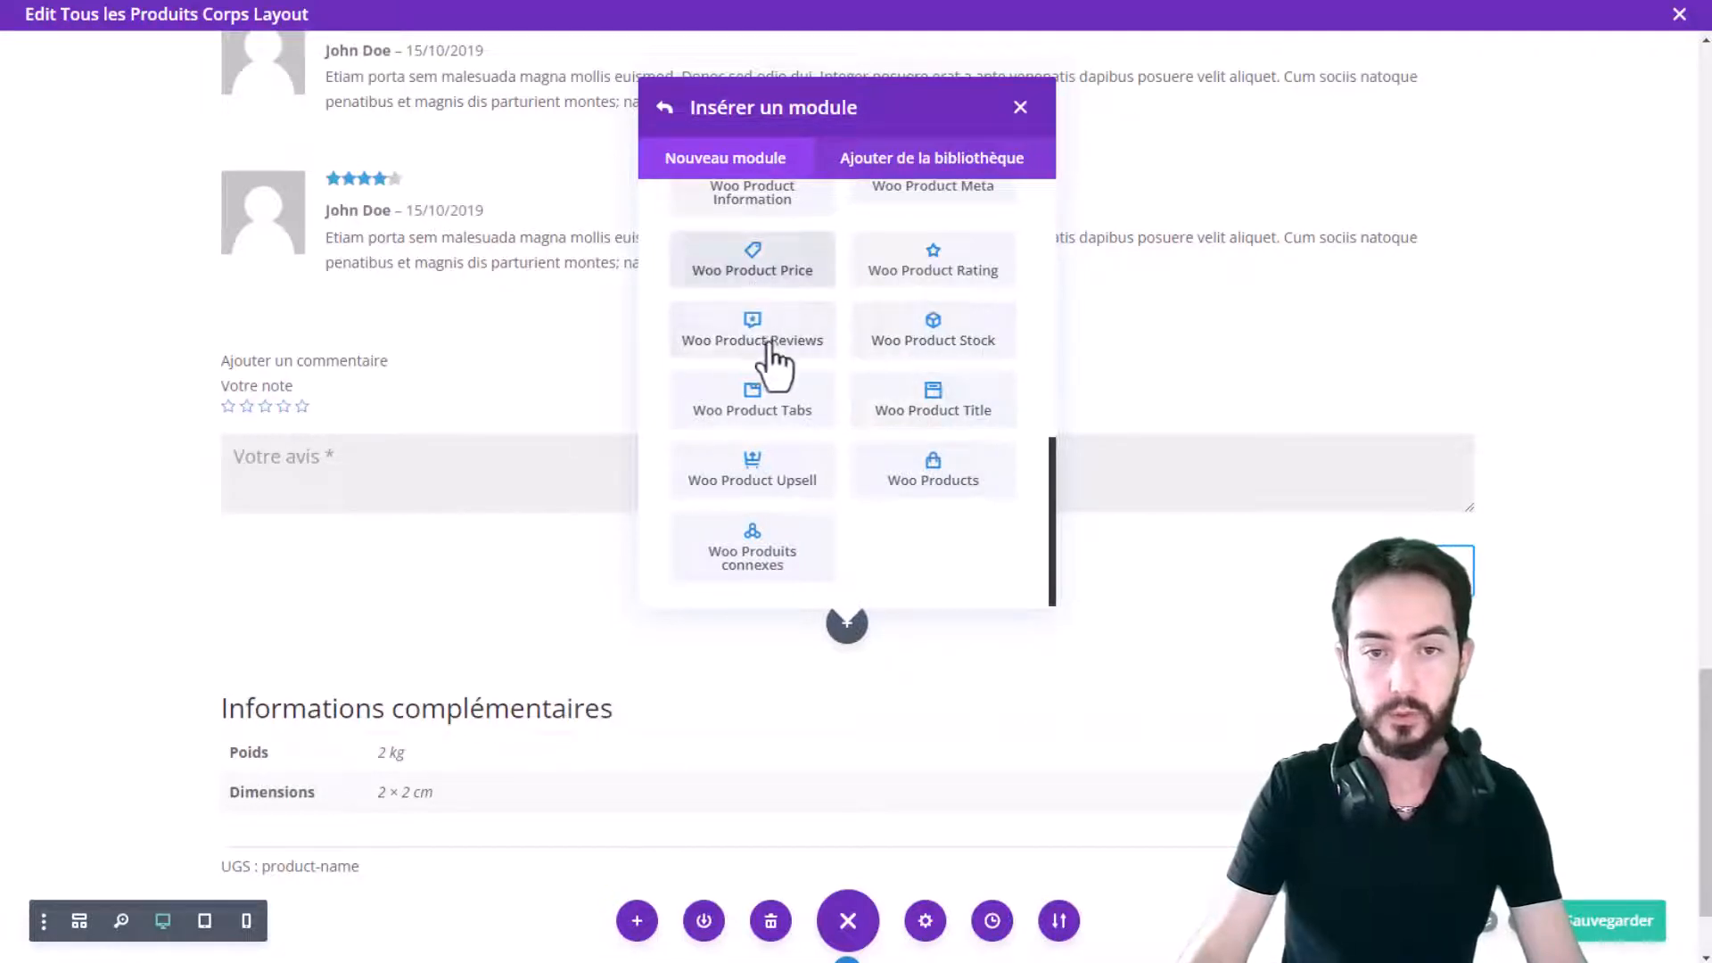
click(972, 352)
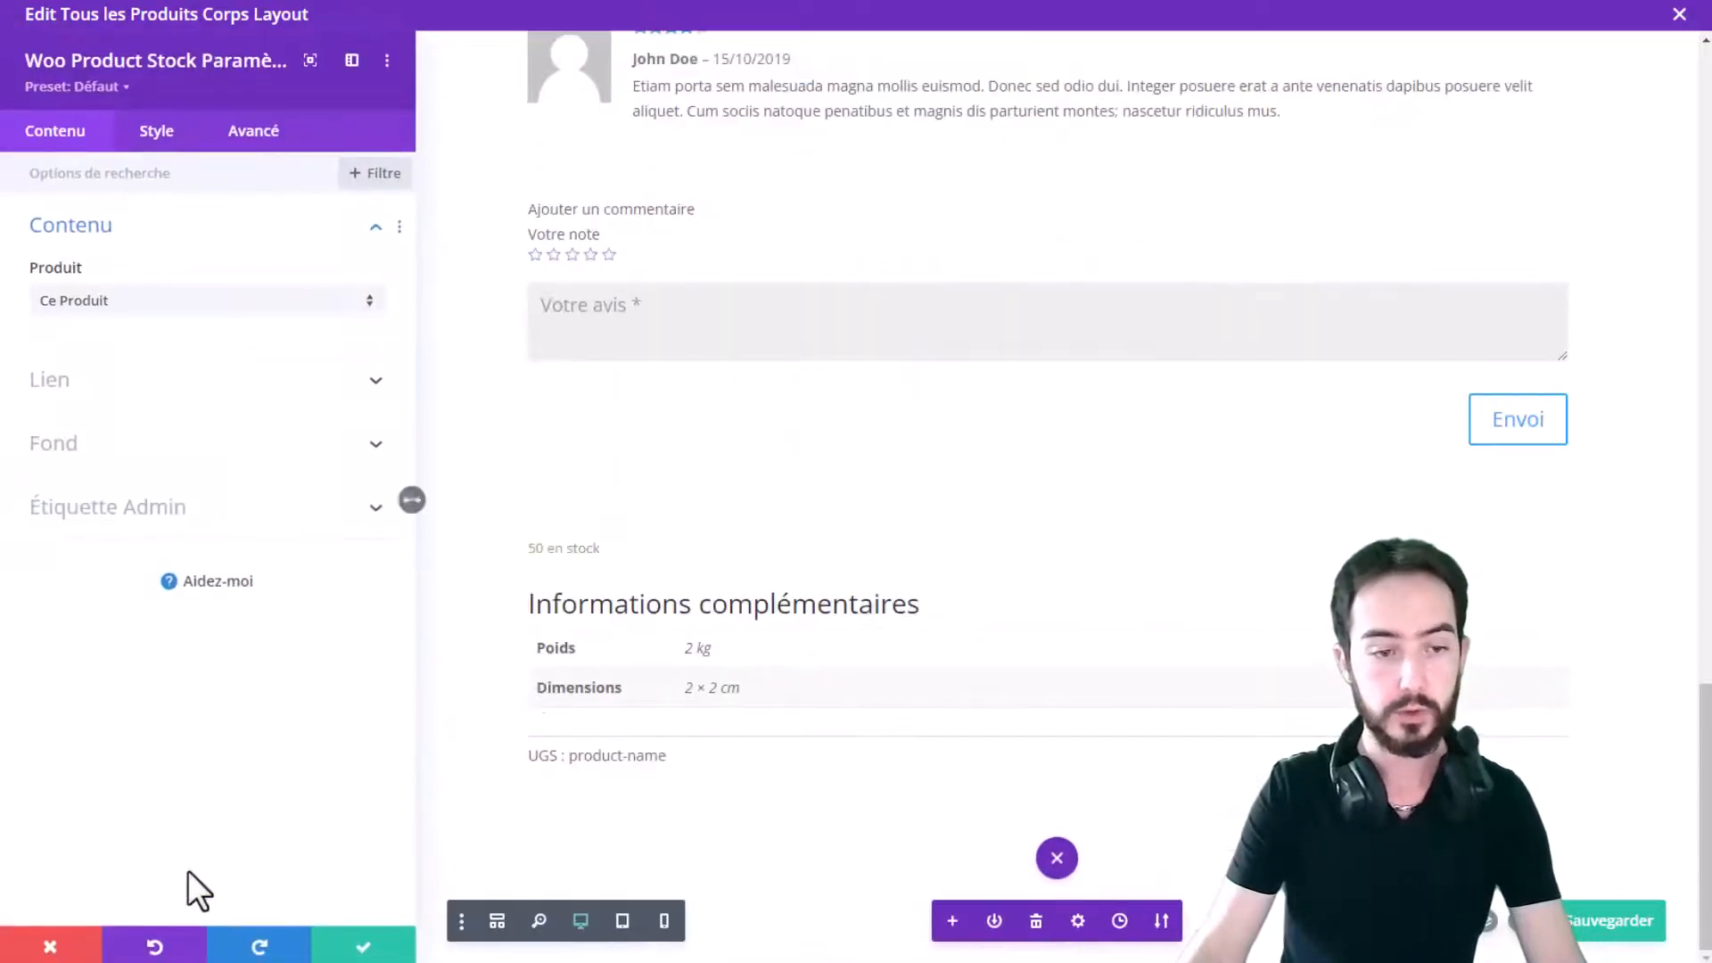
click(363, 946)
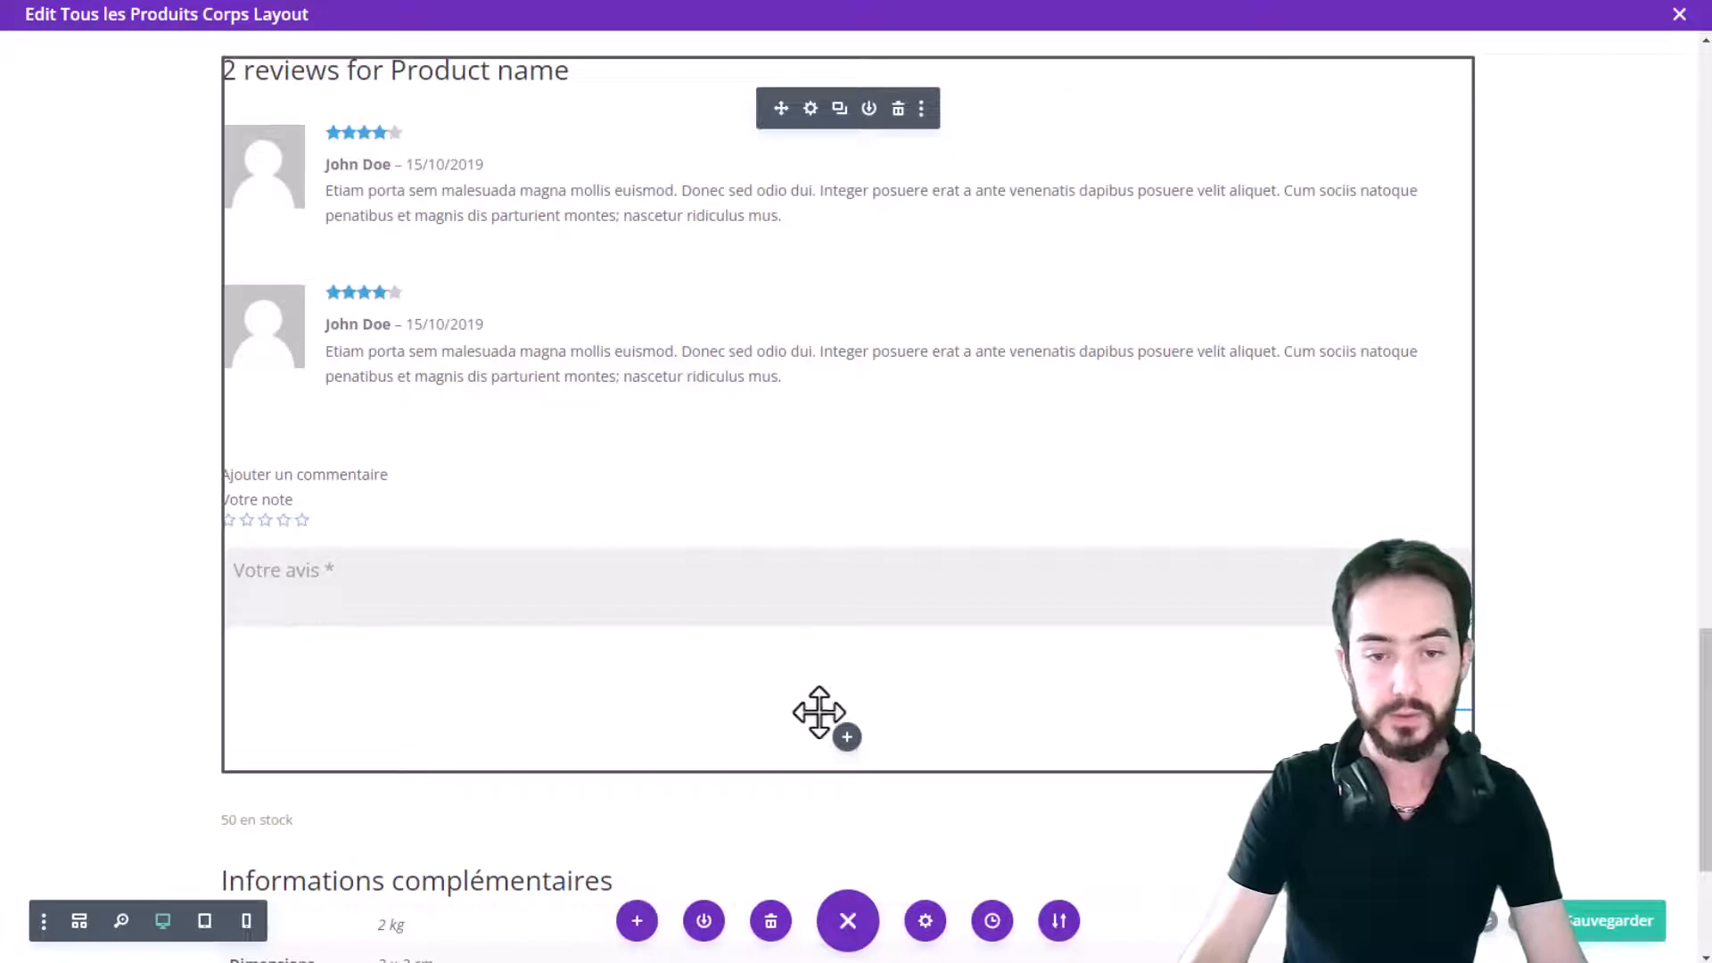
Insert a Woo Product Tabs module between the product price and product rating modules
scroll(848, 746, up, 5)
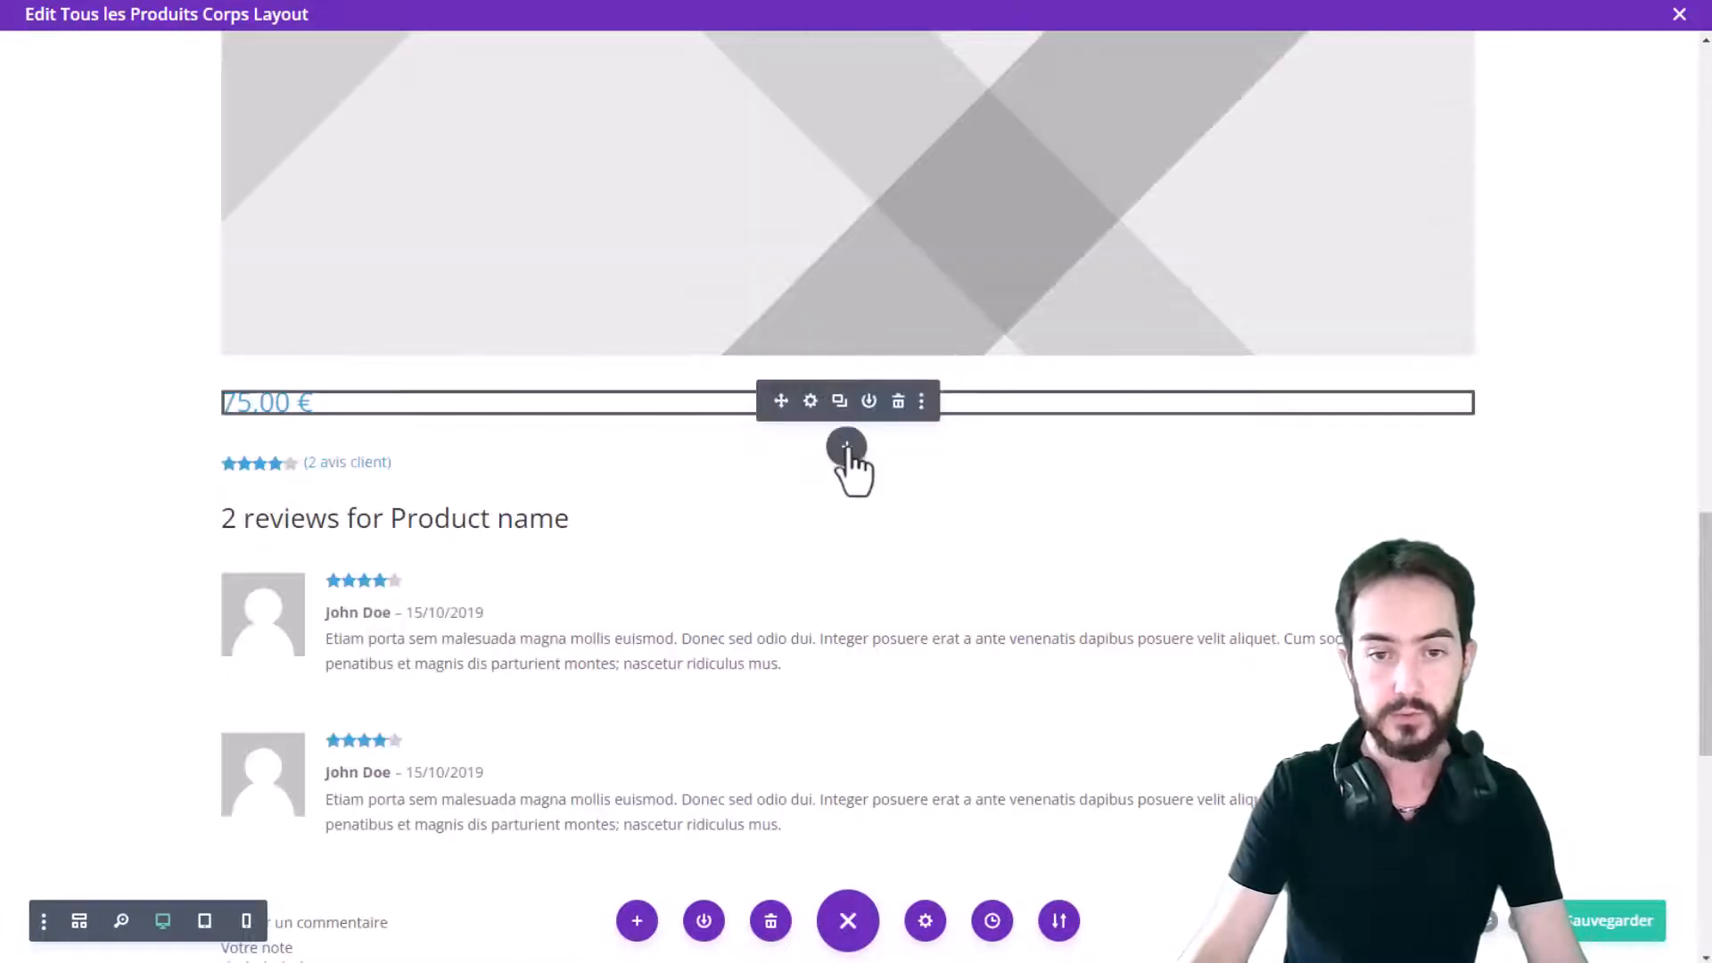
click(847, 443)
scroll(868, 692, down, 5)
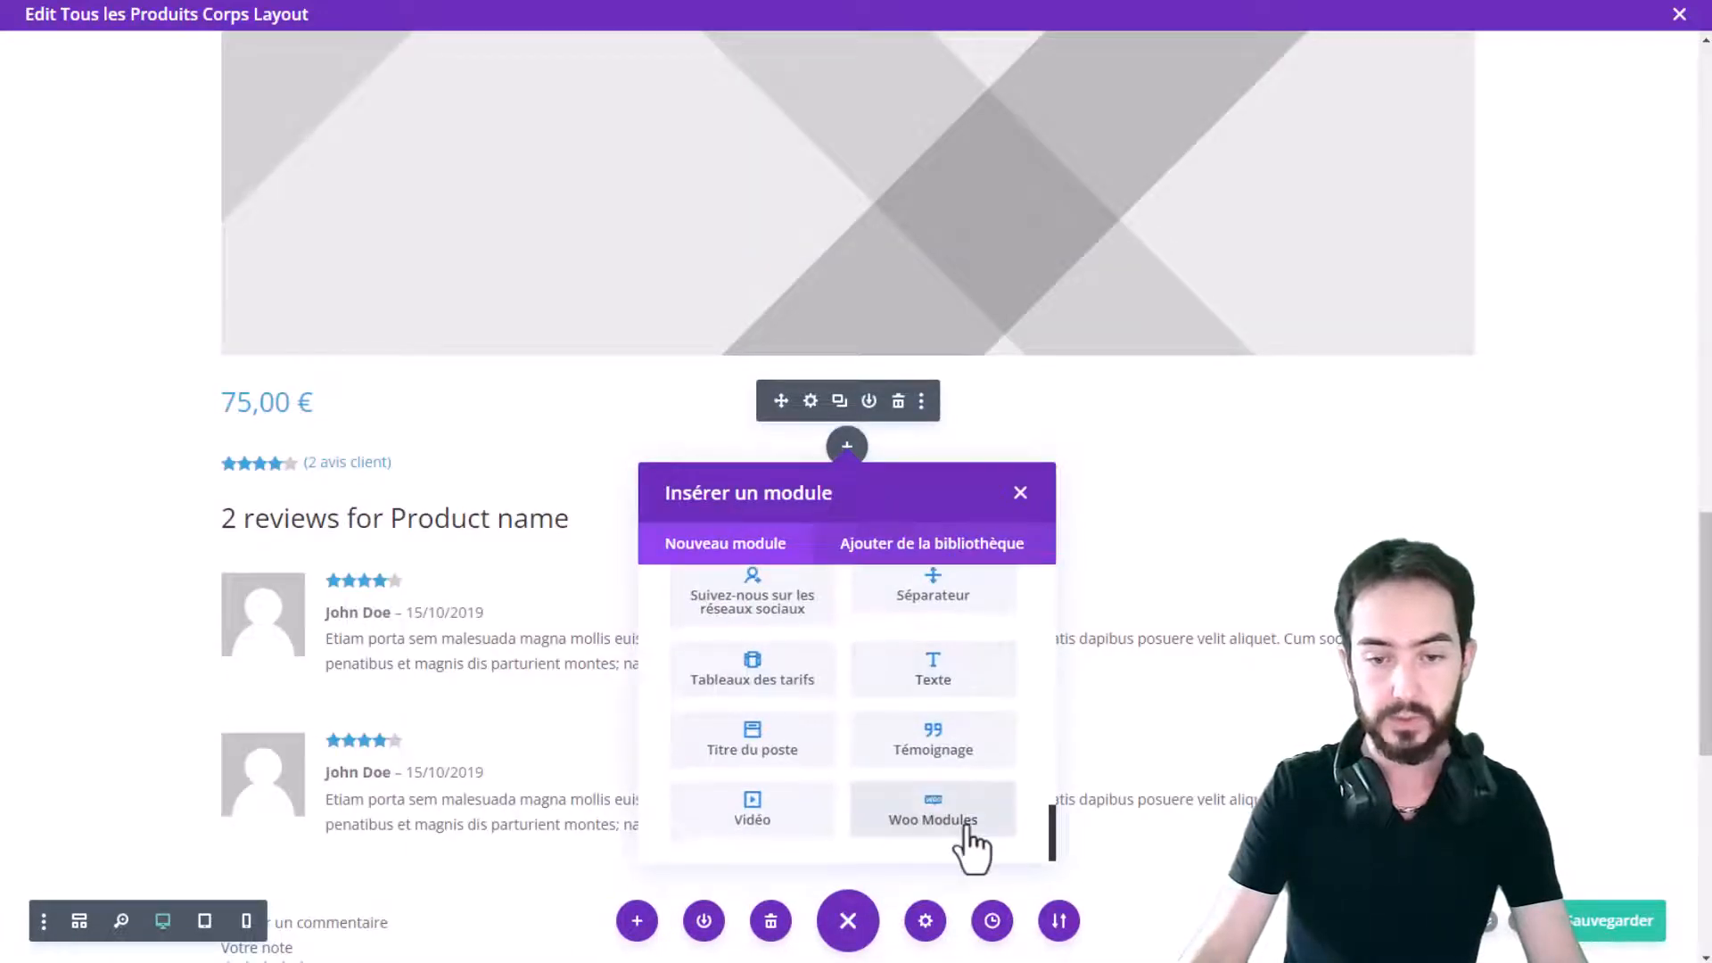
click(956, 830)
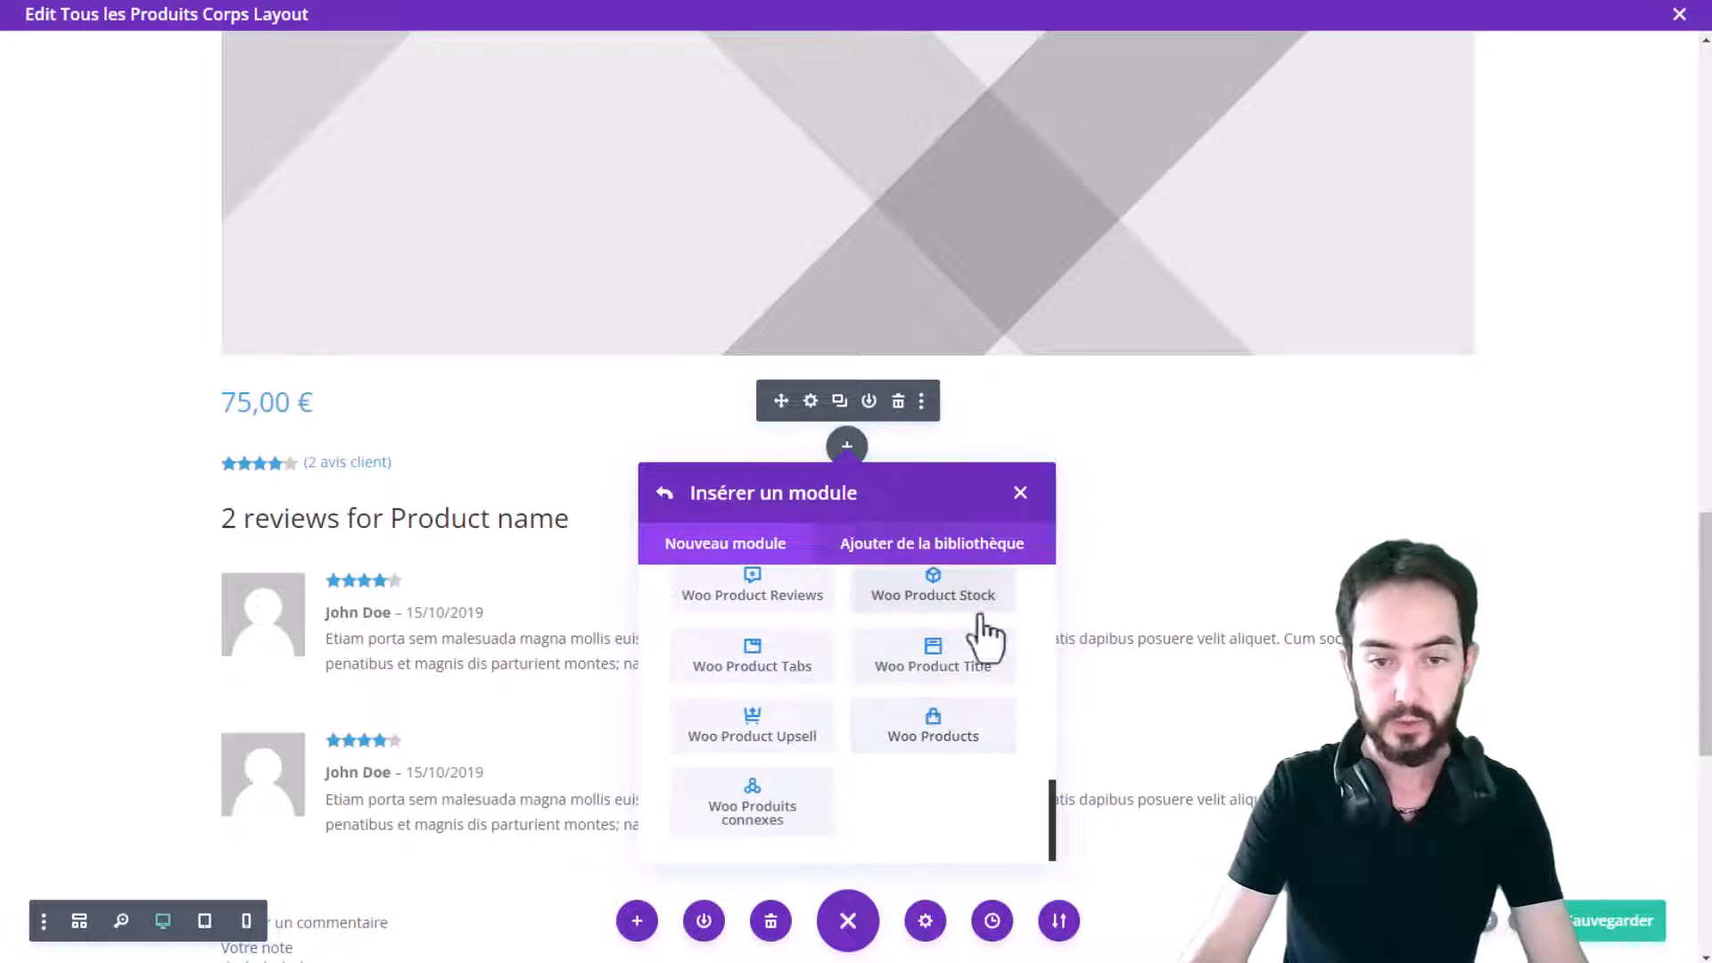
click(773, 671)
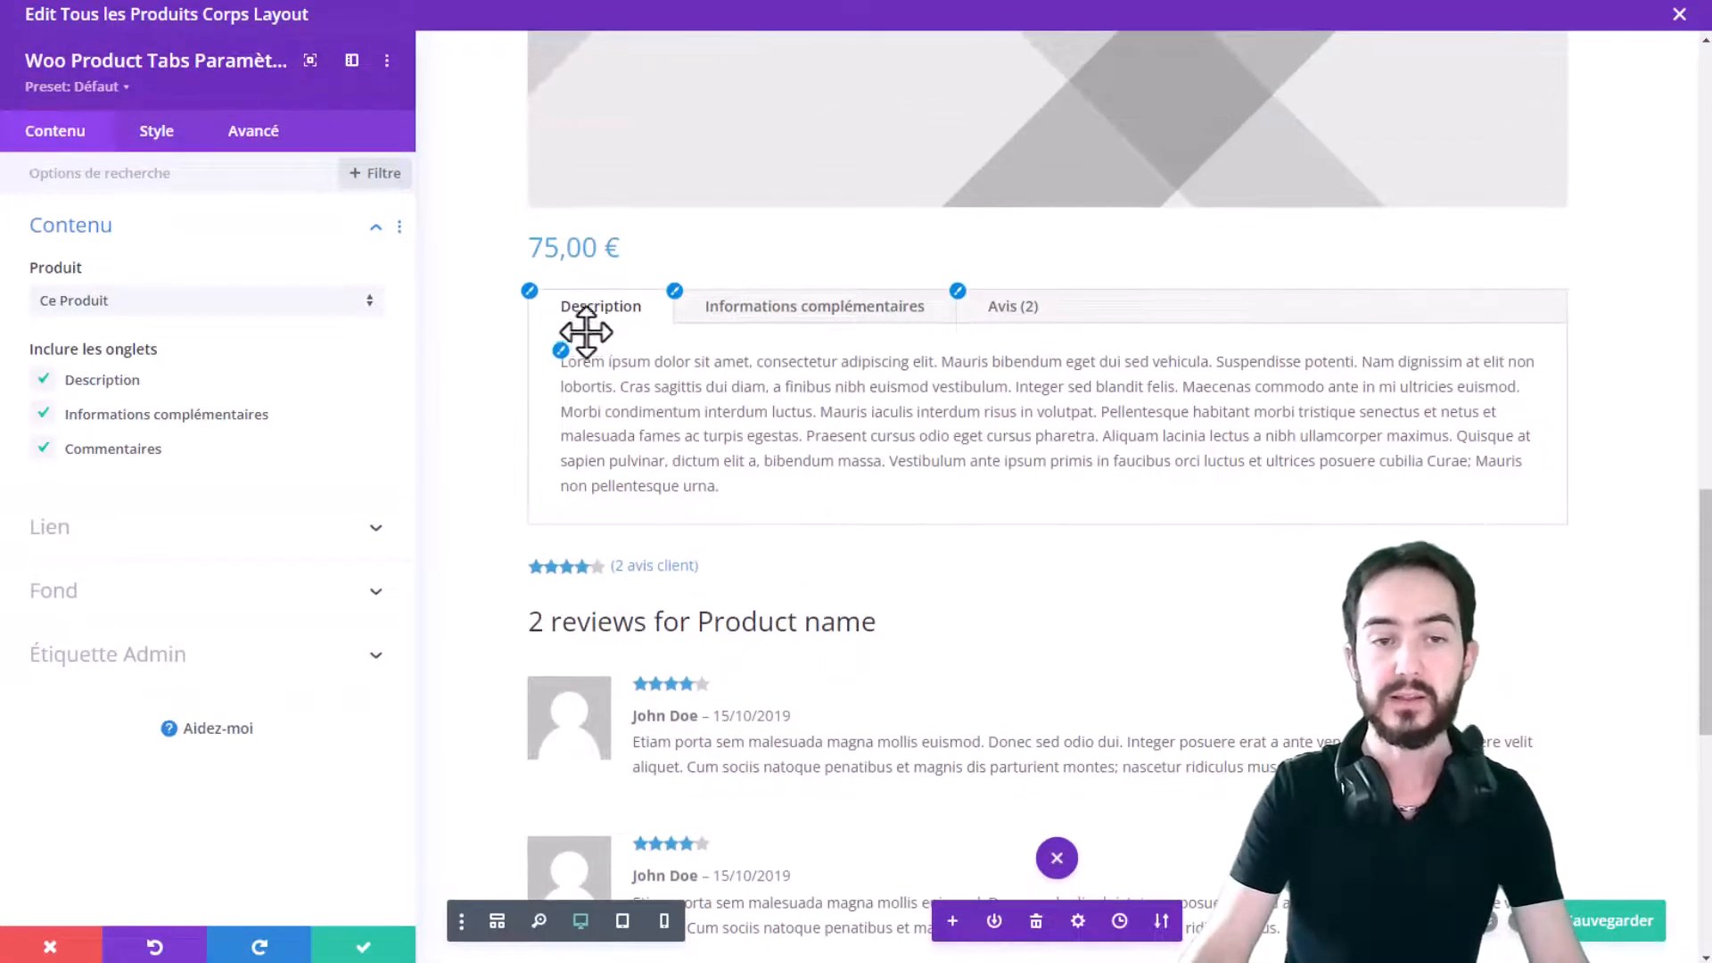
Examine the Informations complémentaires and Avis tabs of the new tabs module, comparing them with the separate modules below
click(771, 328)
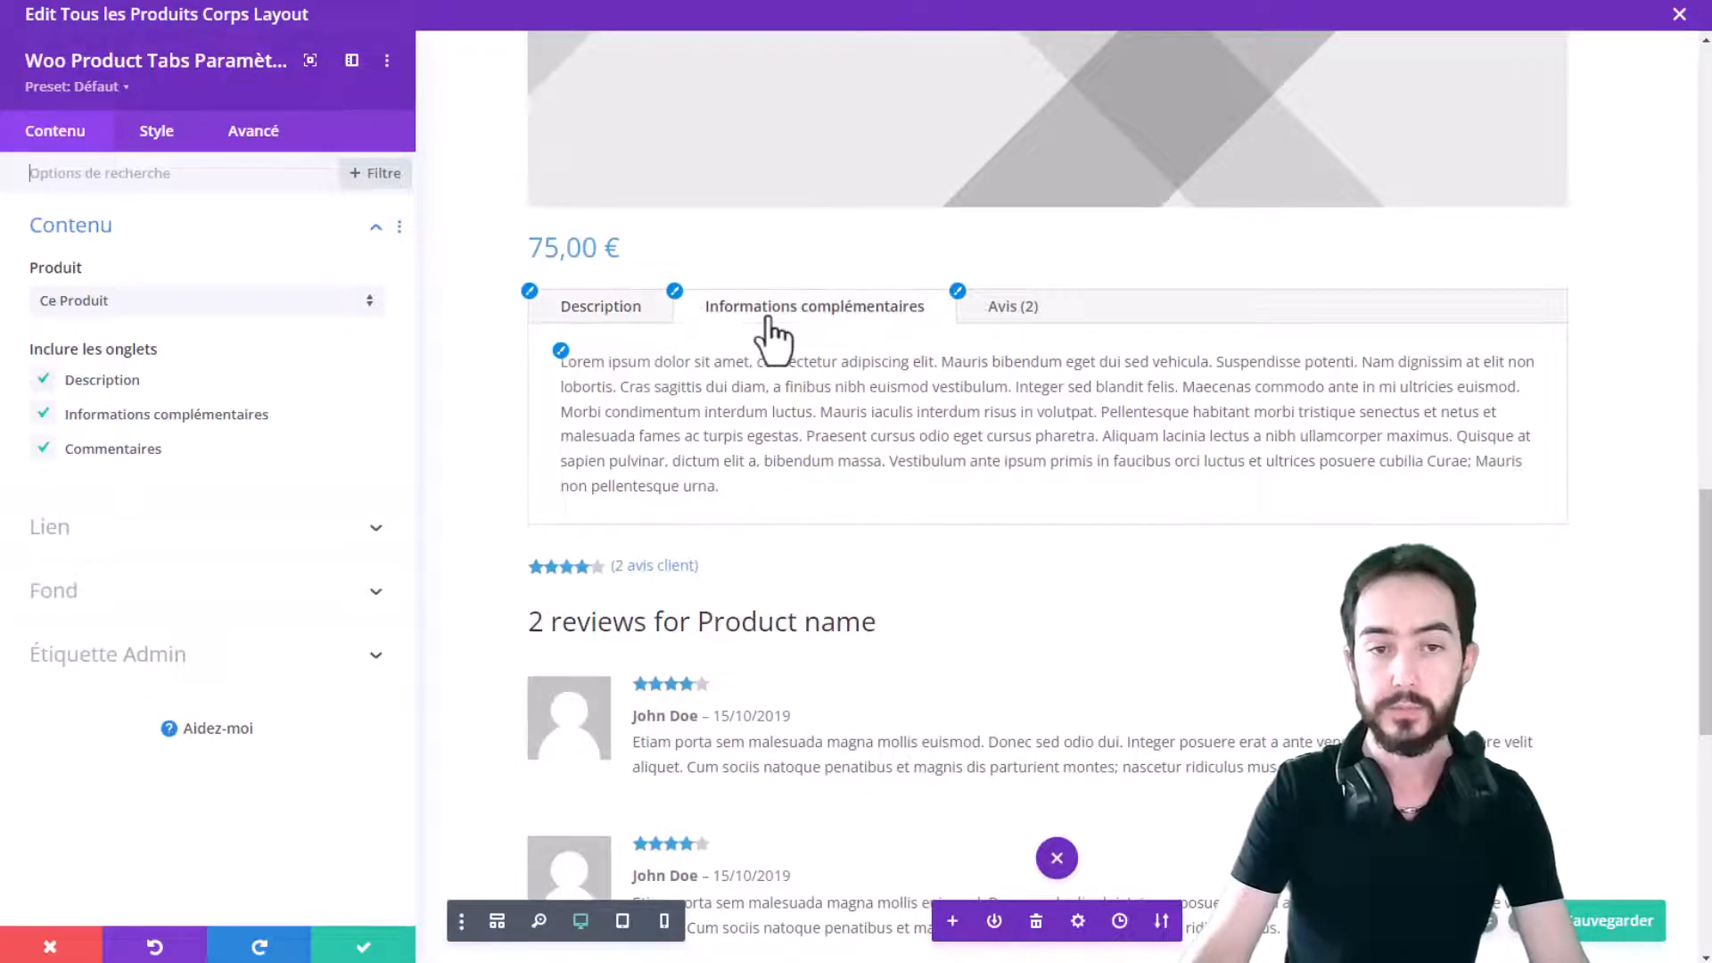
scroll(776, 413, down, 9)
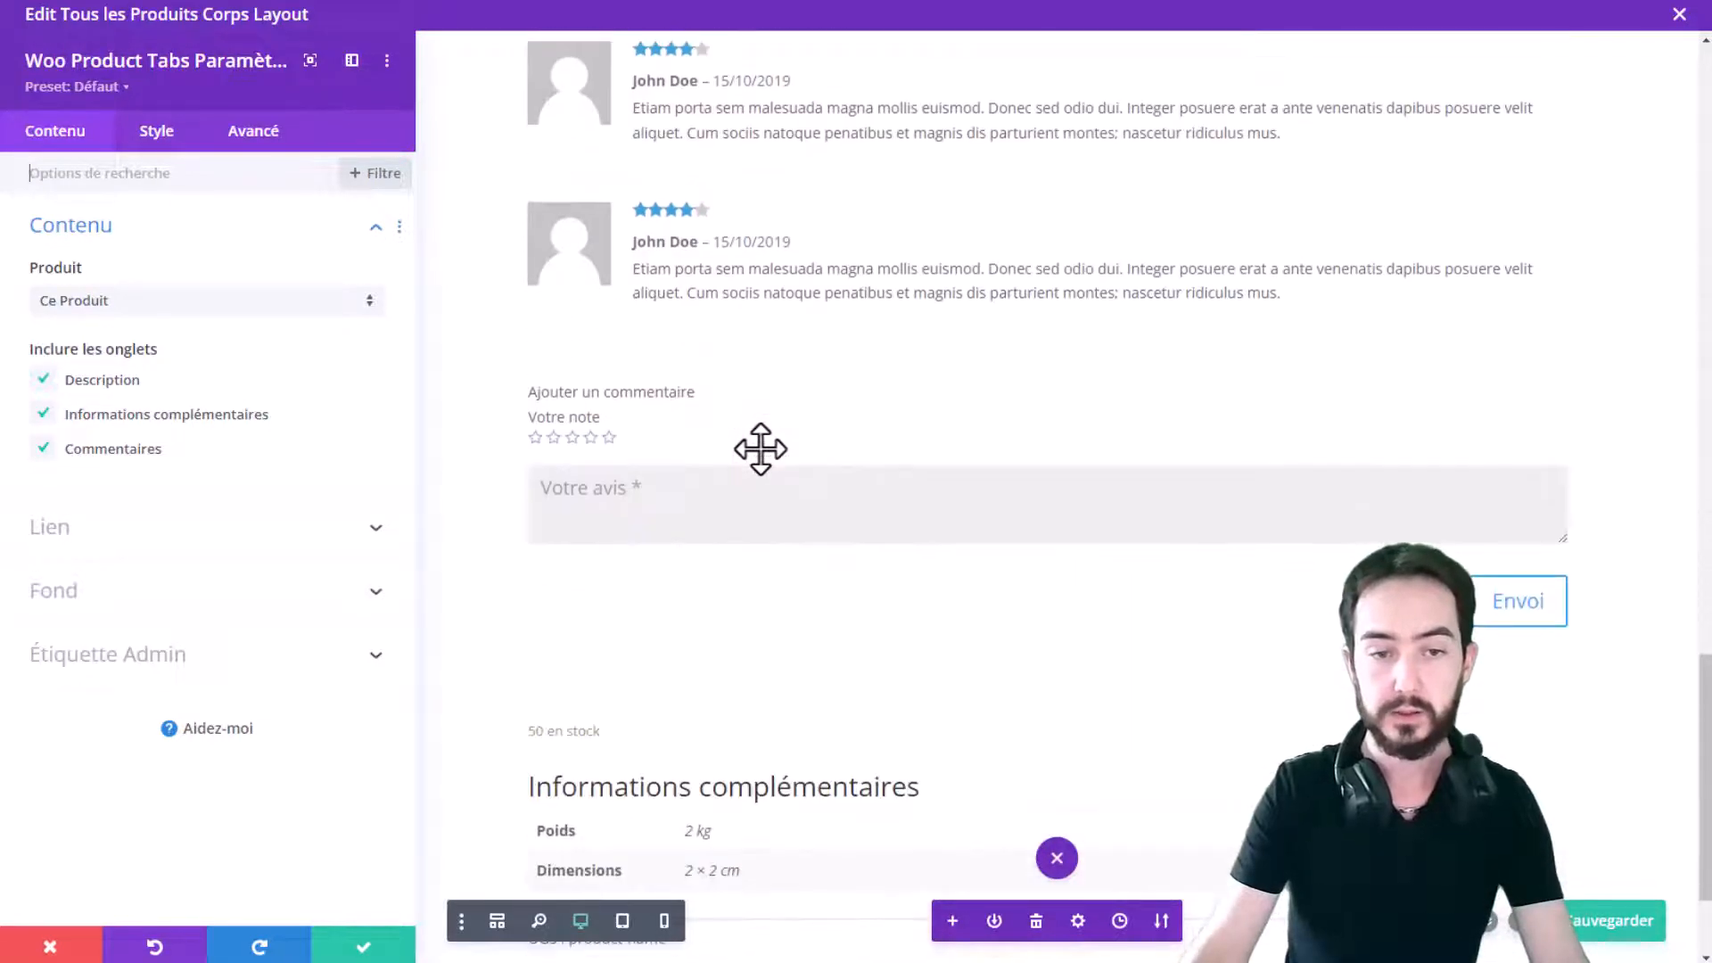
scroll(614, 691, up, 10)
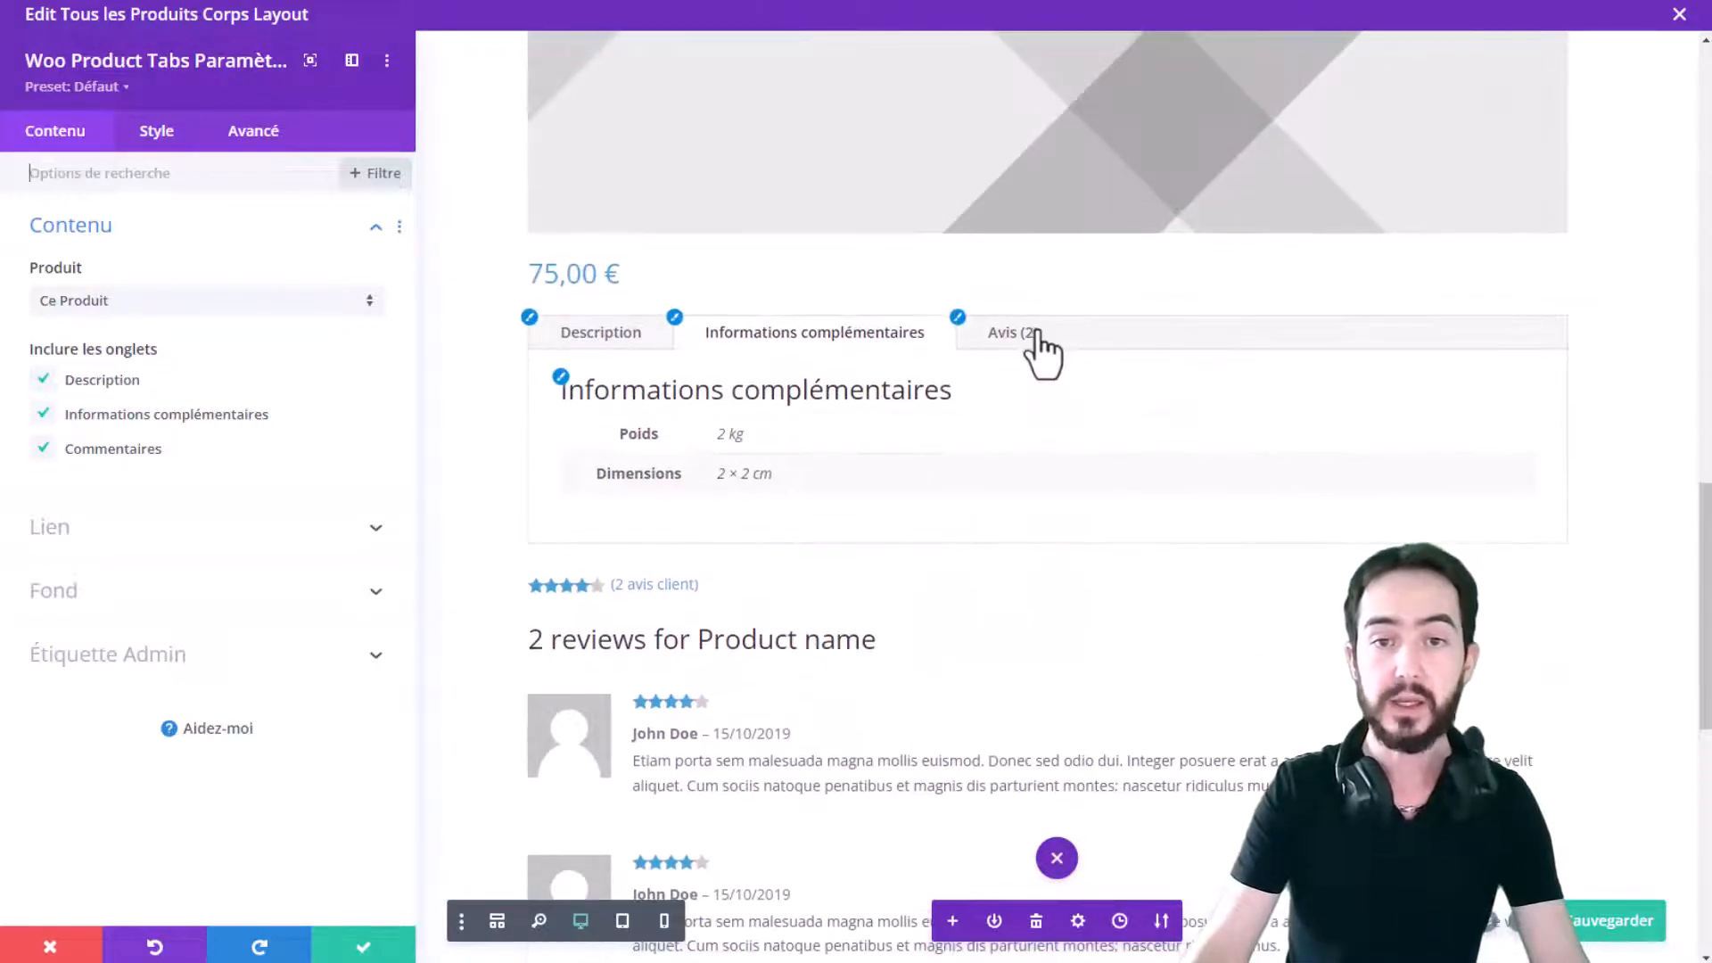
click(1040, 353)
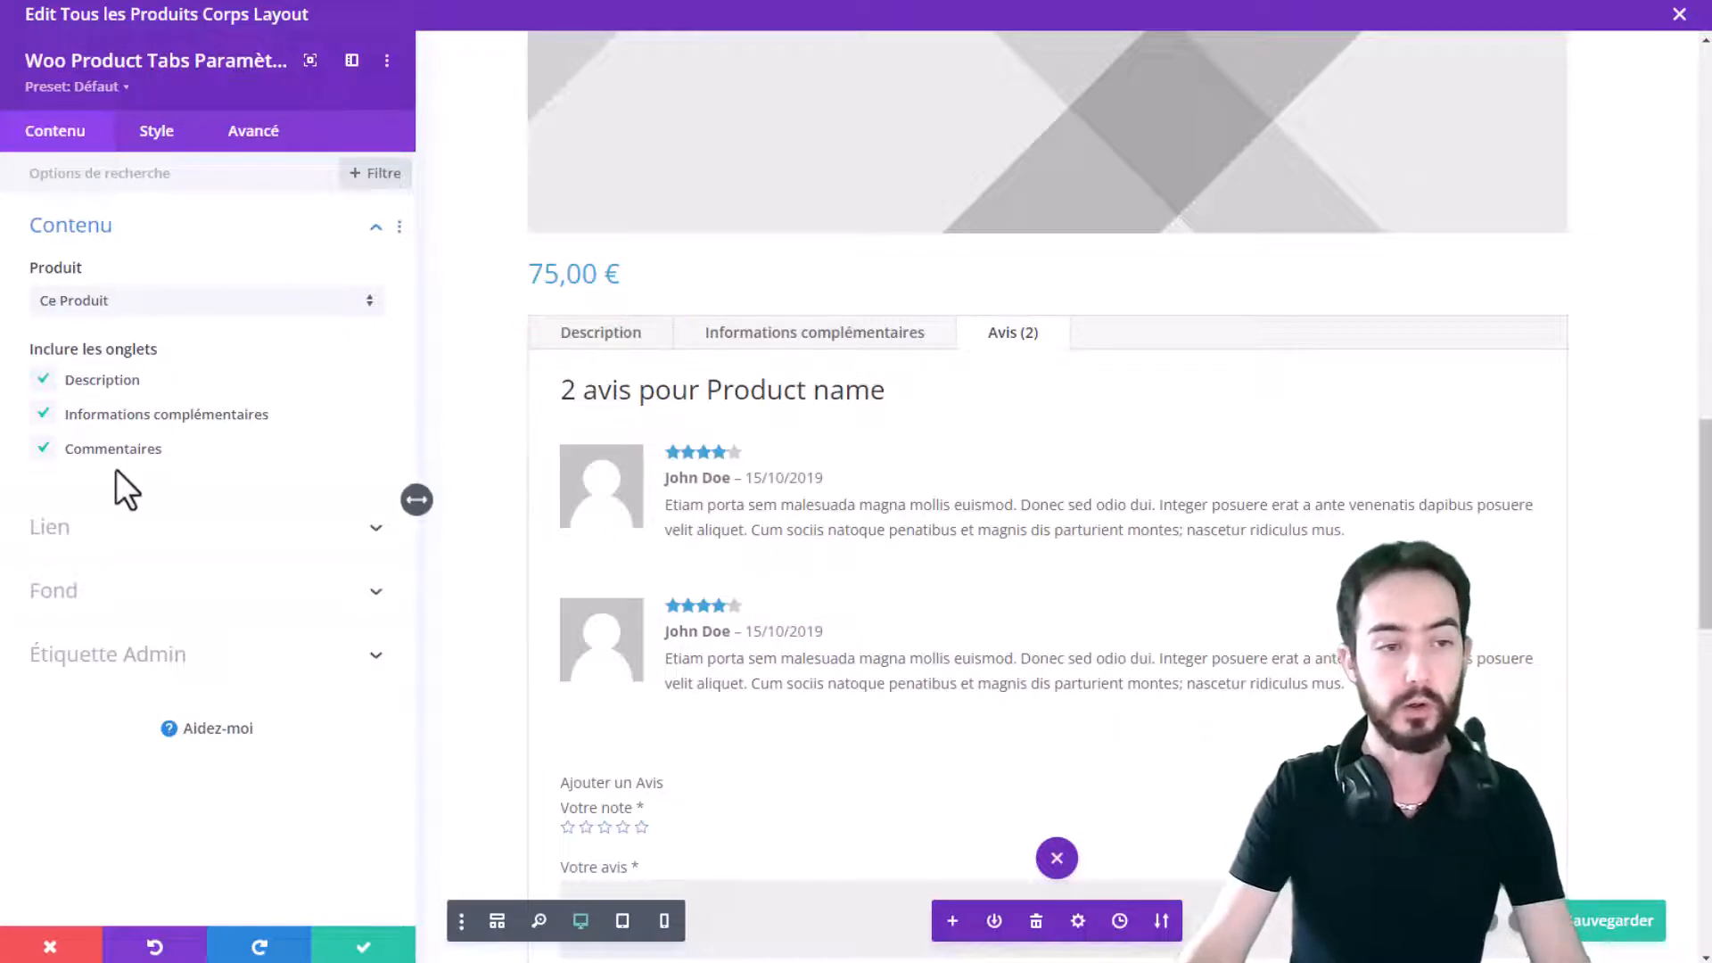
Try excluding the Commentaires tab from the Woo Product Tabs module
click(44, 448)
click(42, 415)
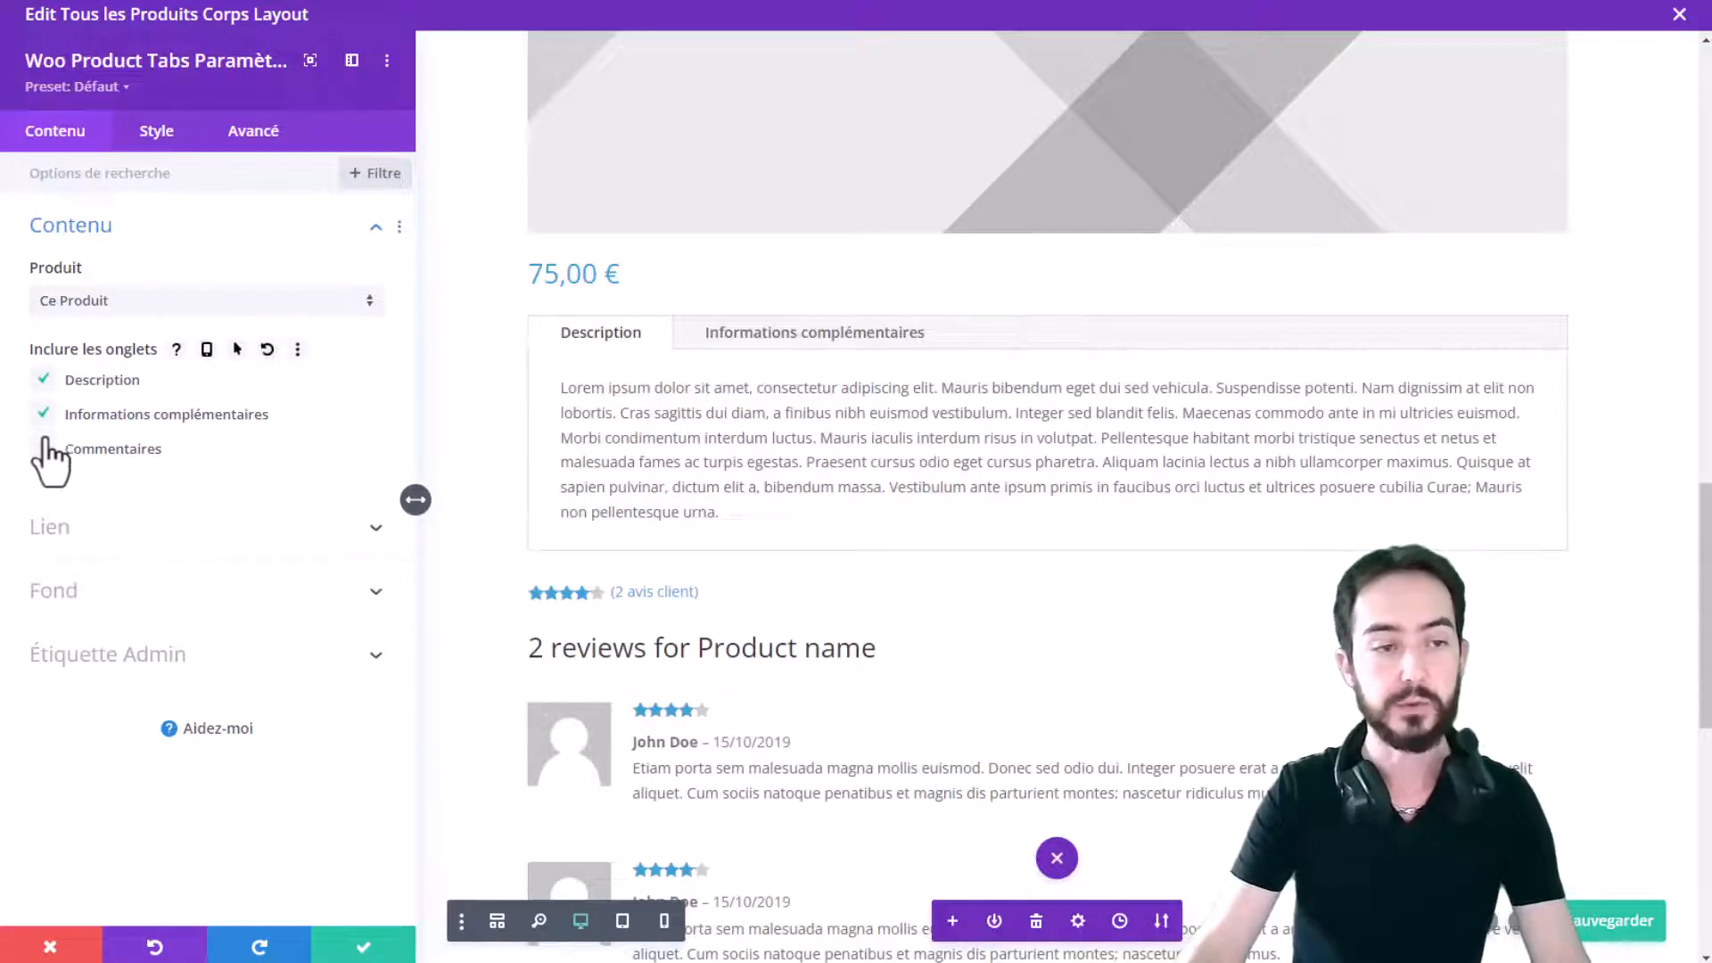
click(44, 449)
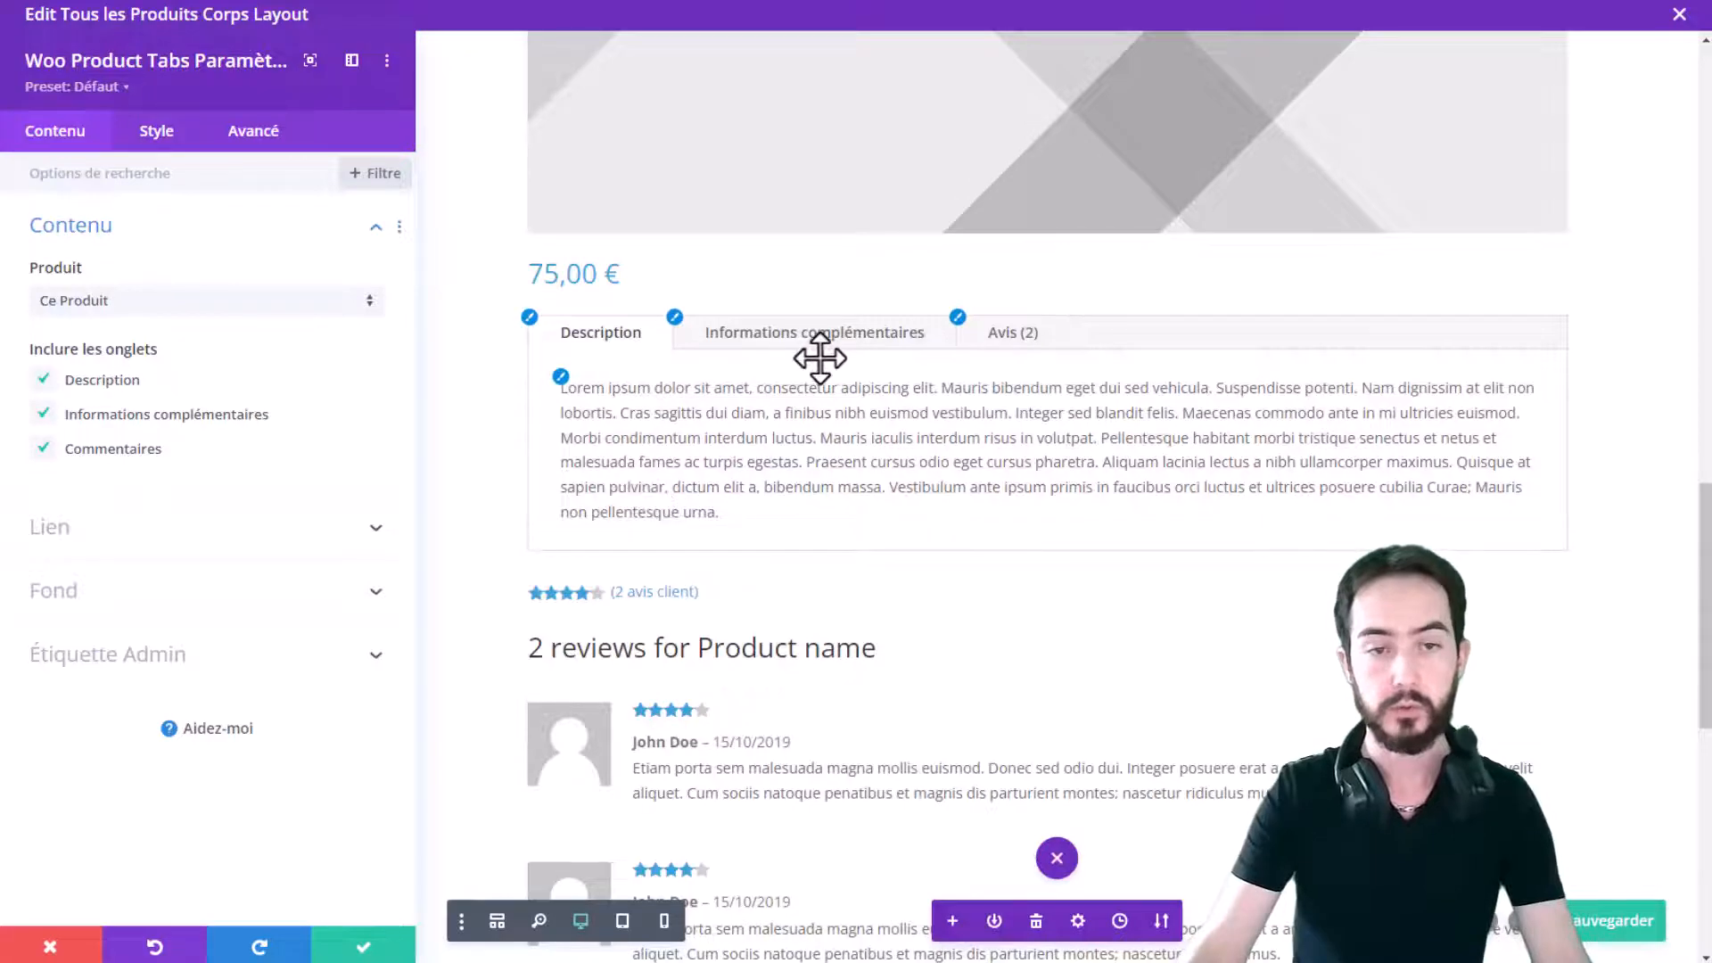
Save the Woo Product Tabs module with the Description, Informations complémentaires and Commentaires tabs included
scroll(1008, 491, down, 1)
click(363, 945)
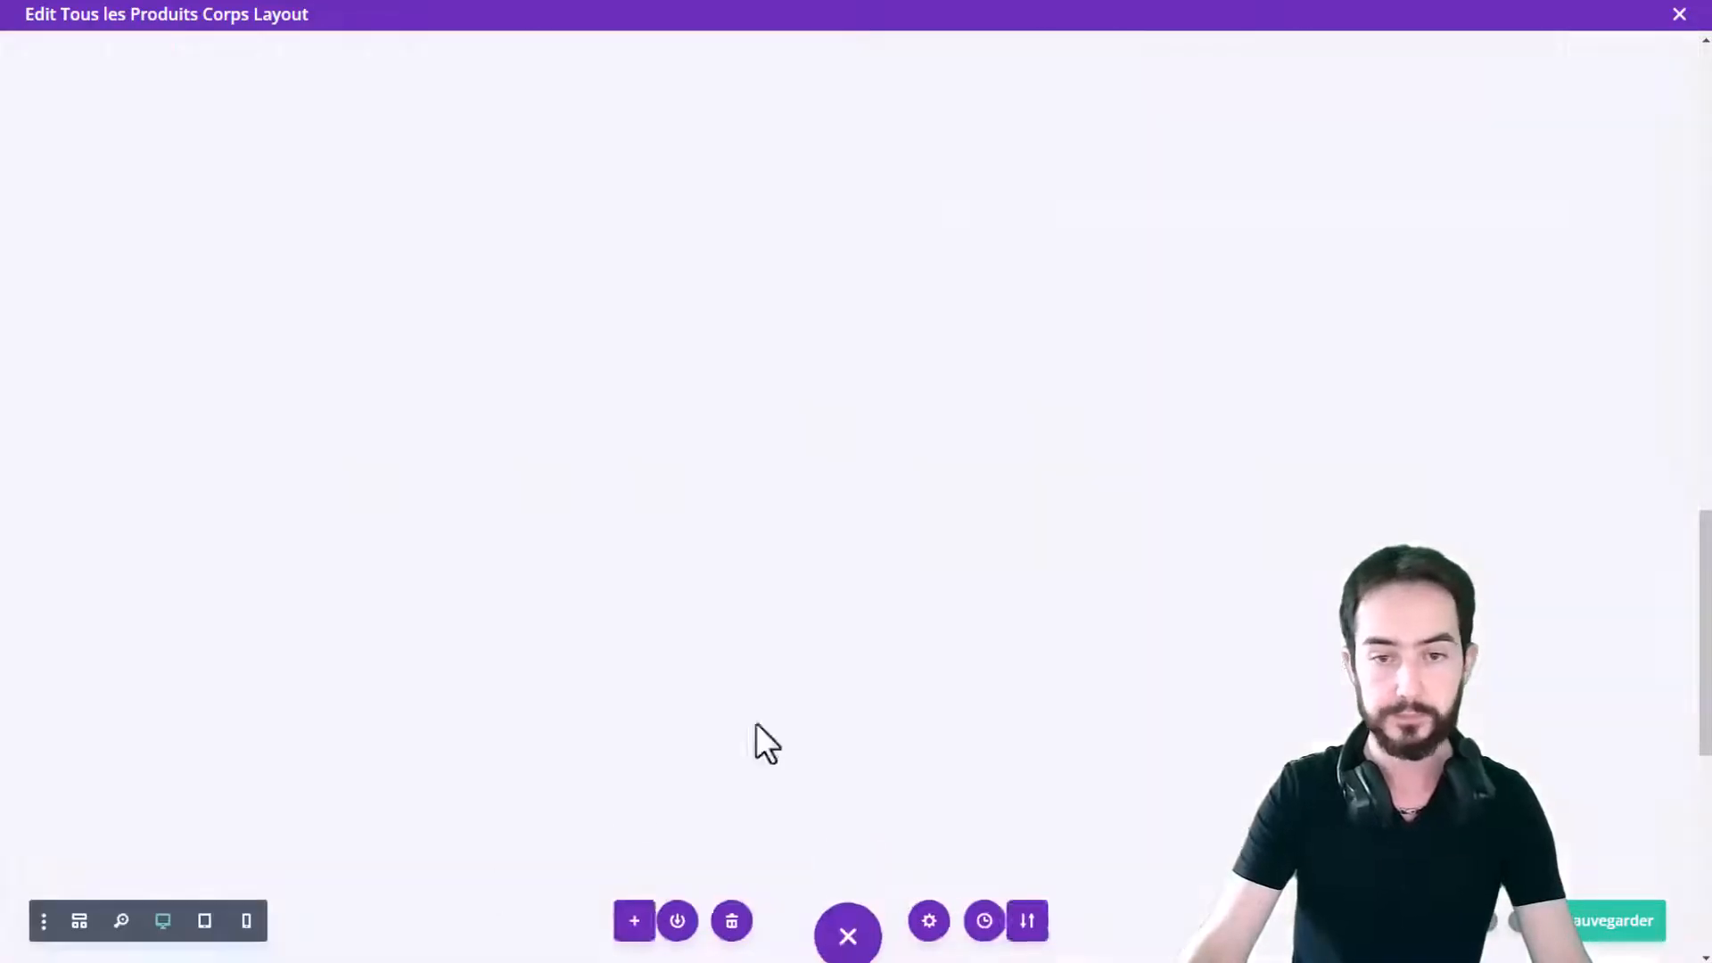
Insert a Woo Product Title module directly below the tabs module and save it with its default settings
click(847, 649)
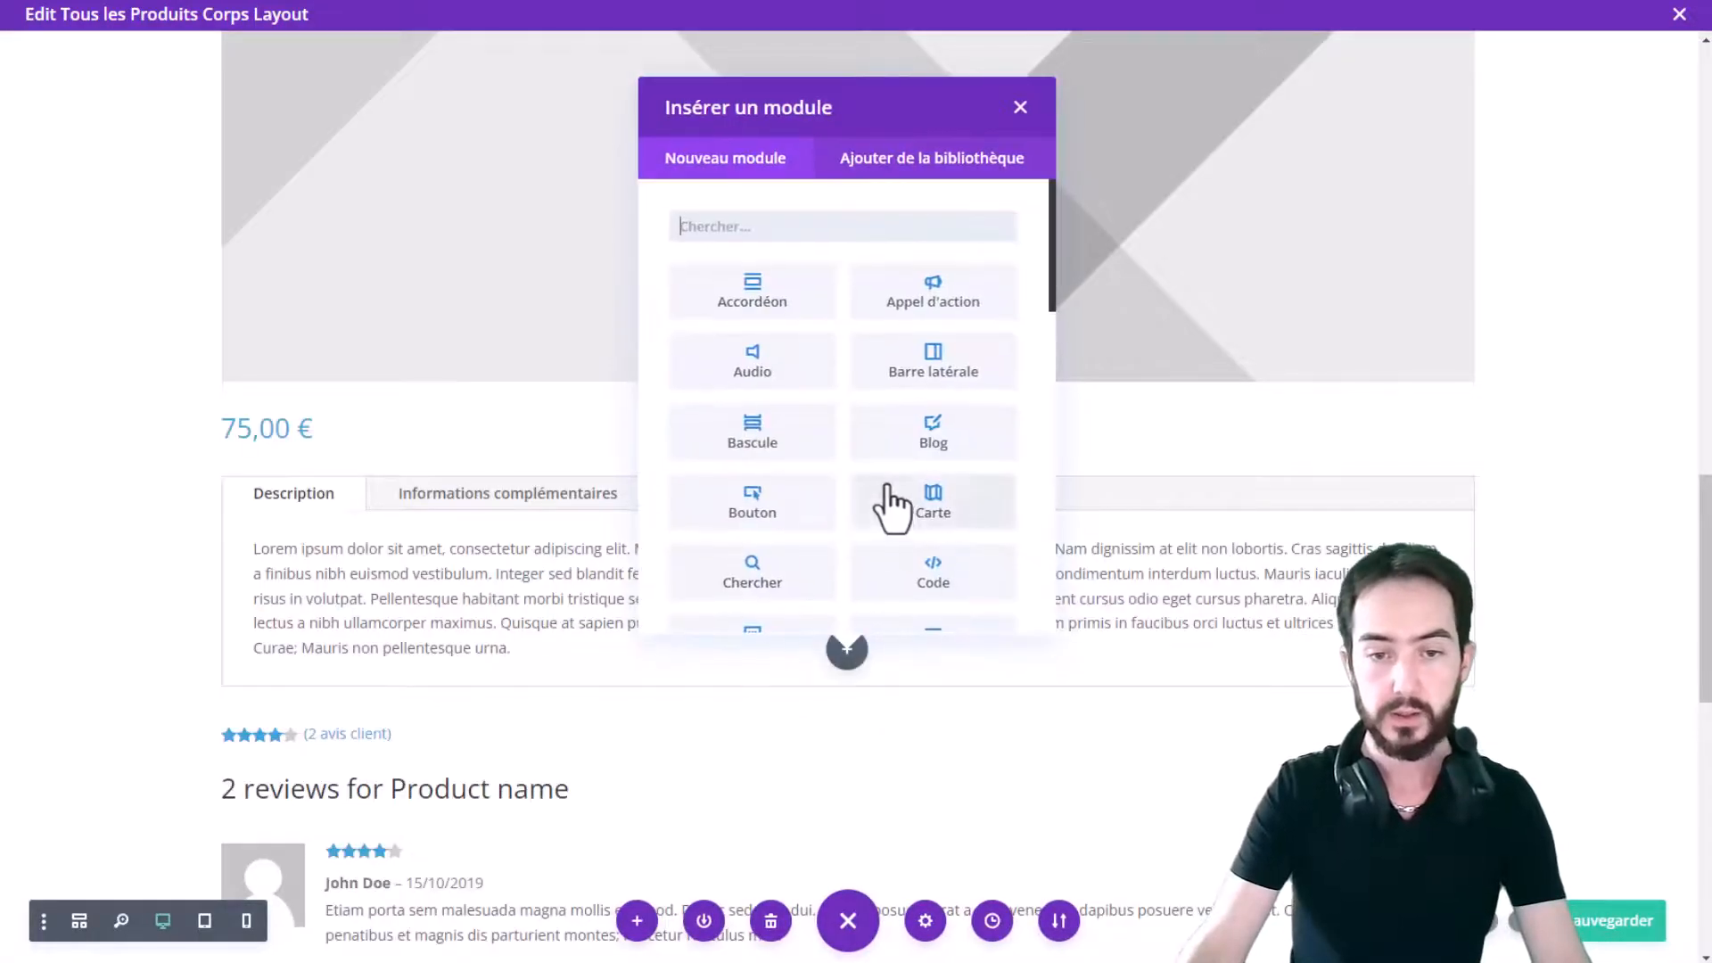
scroll(900, 513, down, 10)
scroll(919, 517, down, 10)
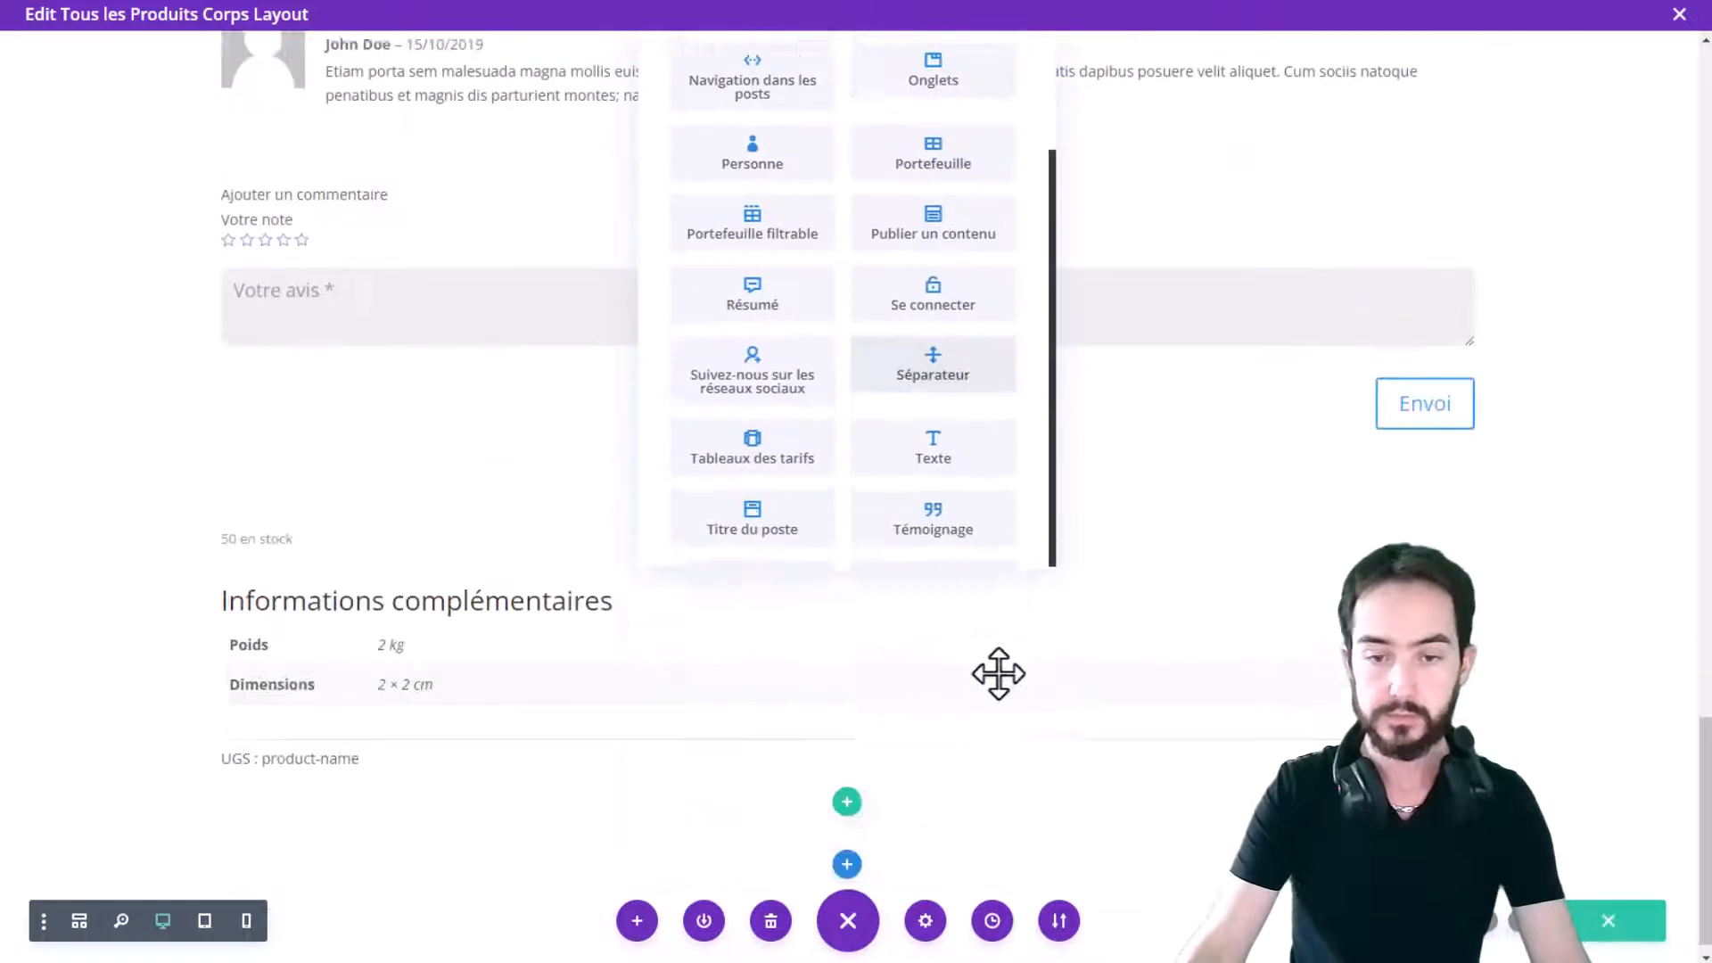
click(932, 579)
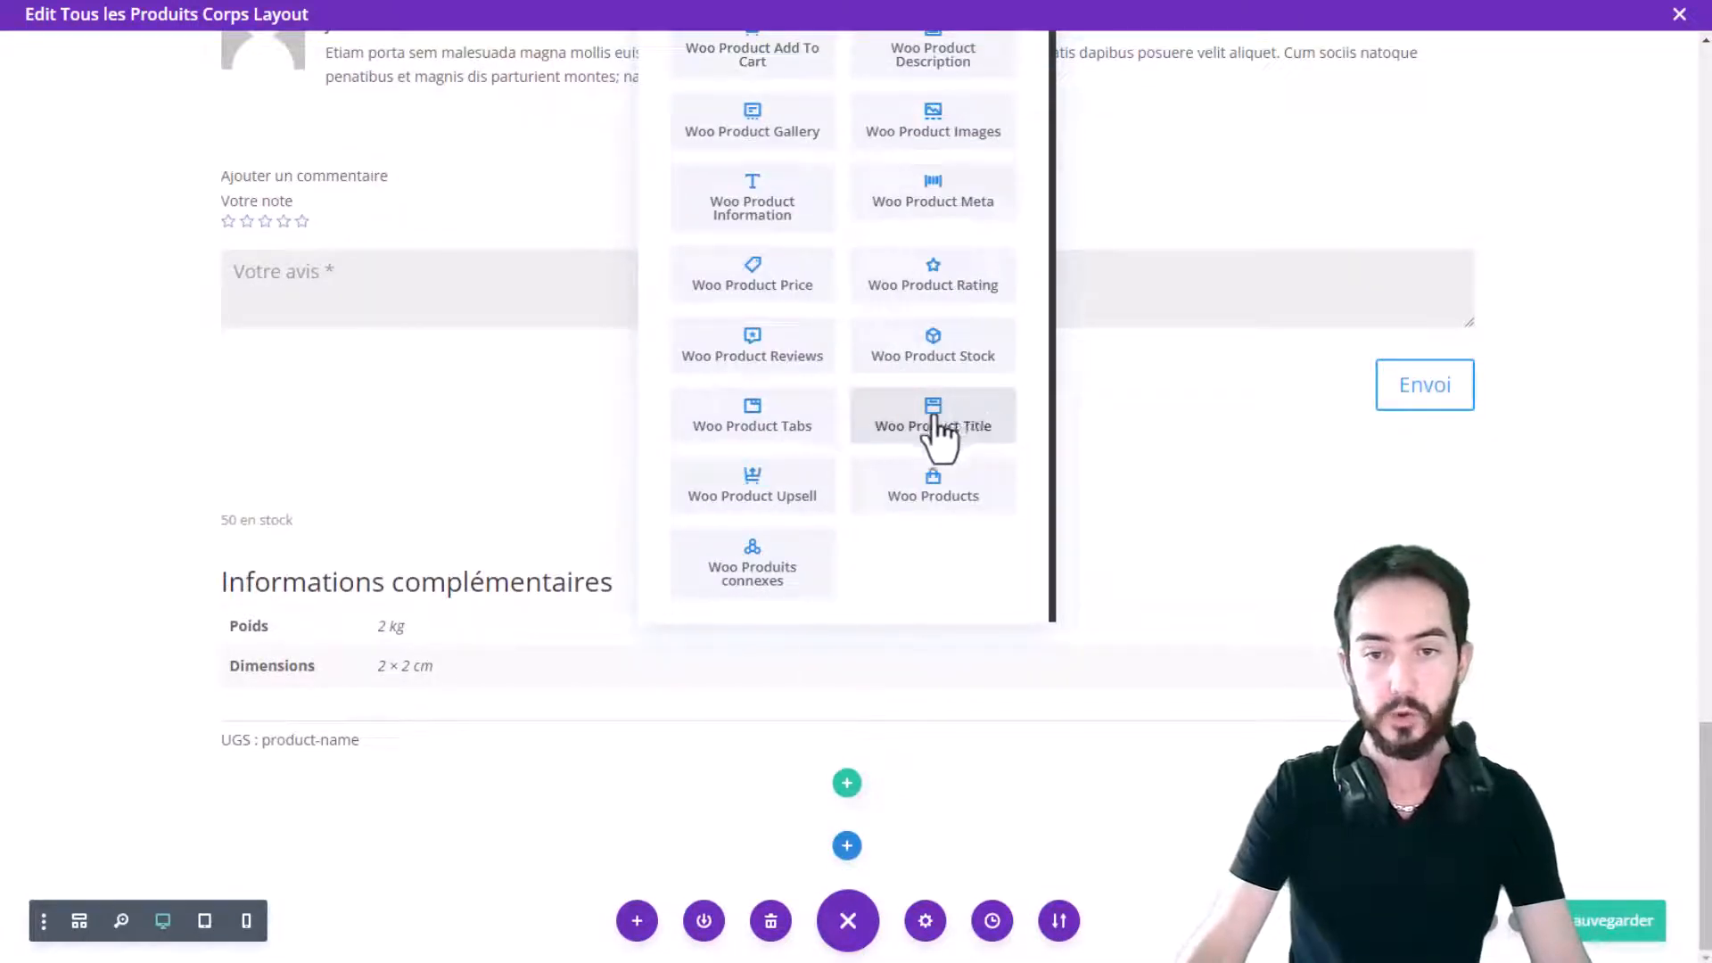
click(961, 435)
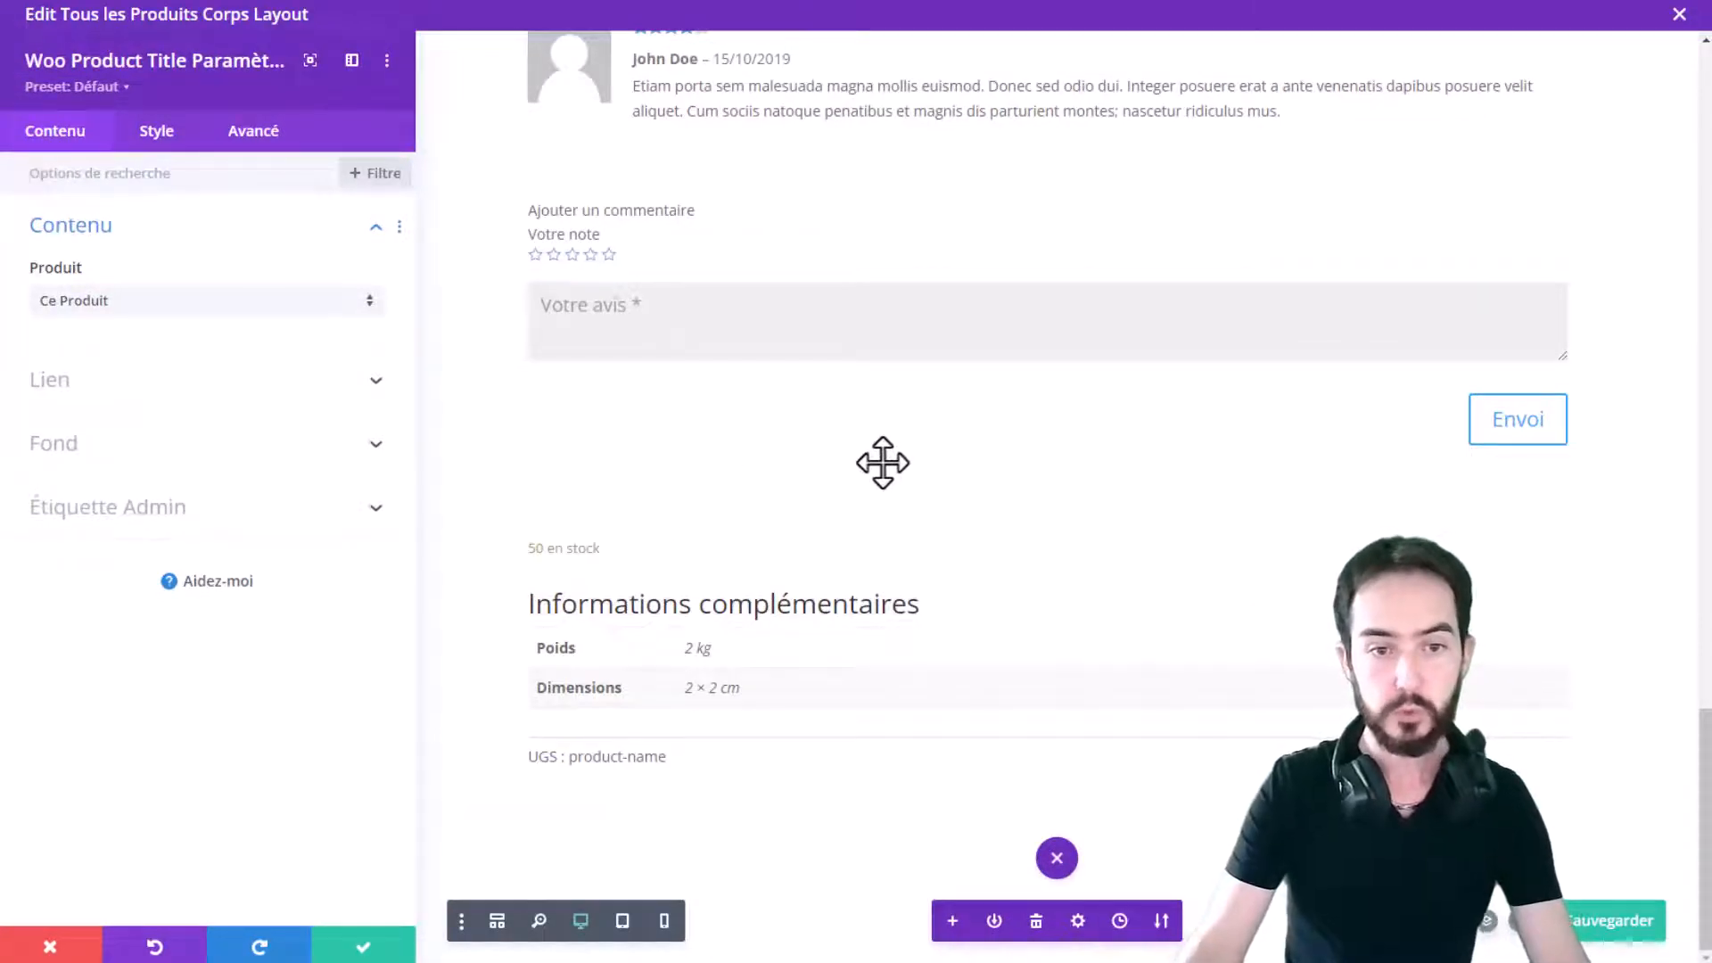
scroll(886, 470, up, 10)
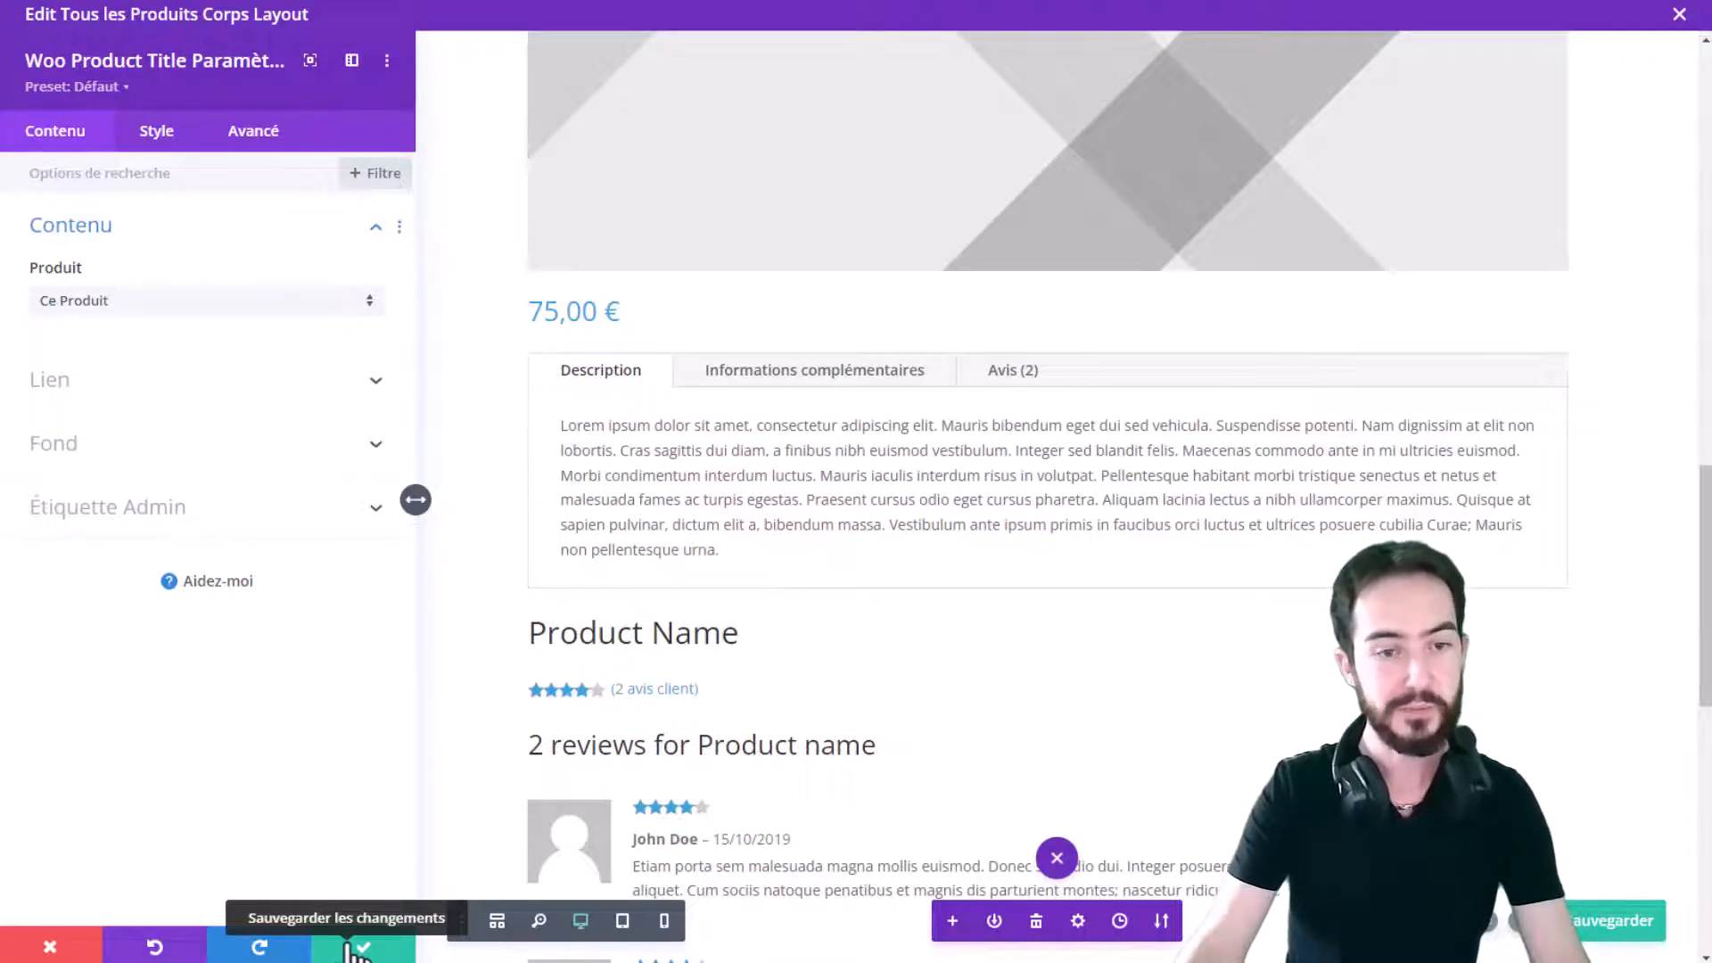
click(356, 948)
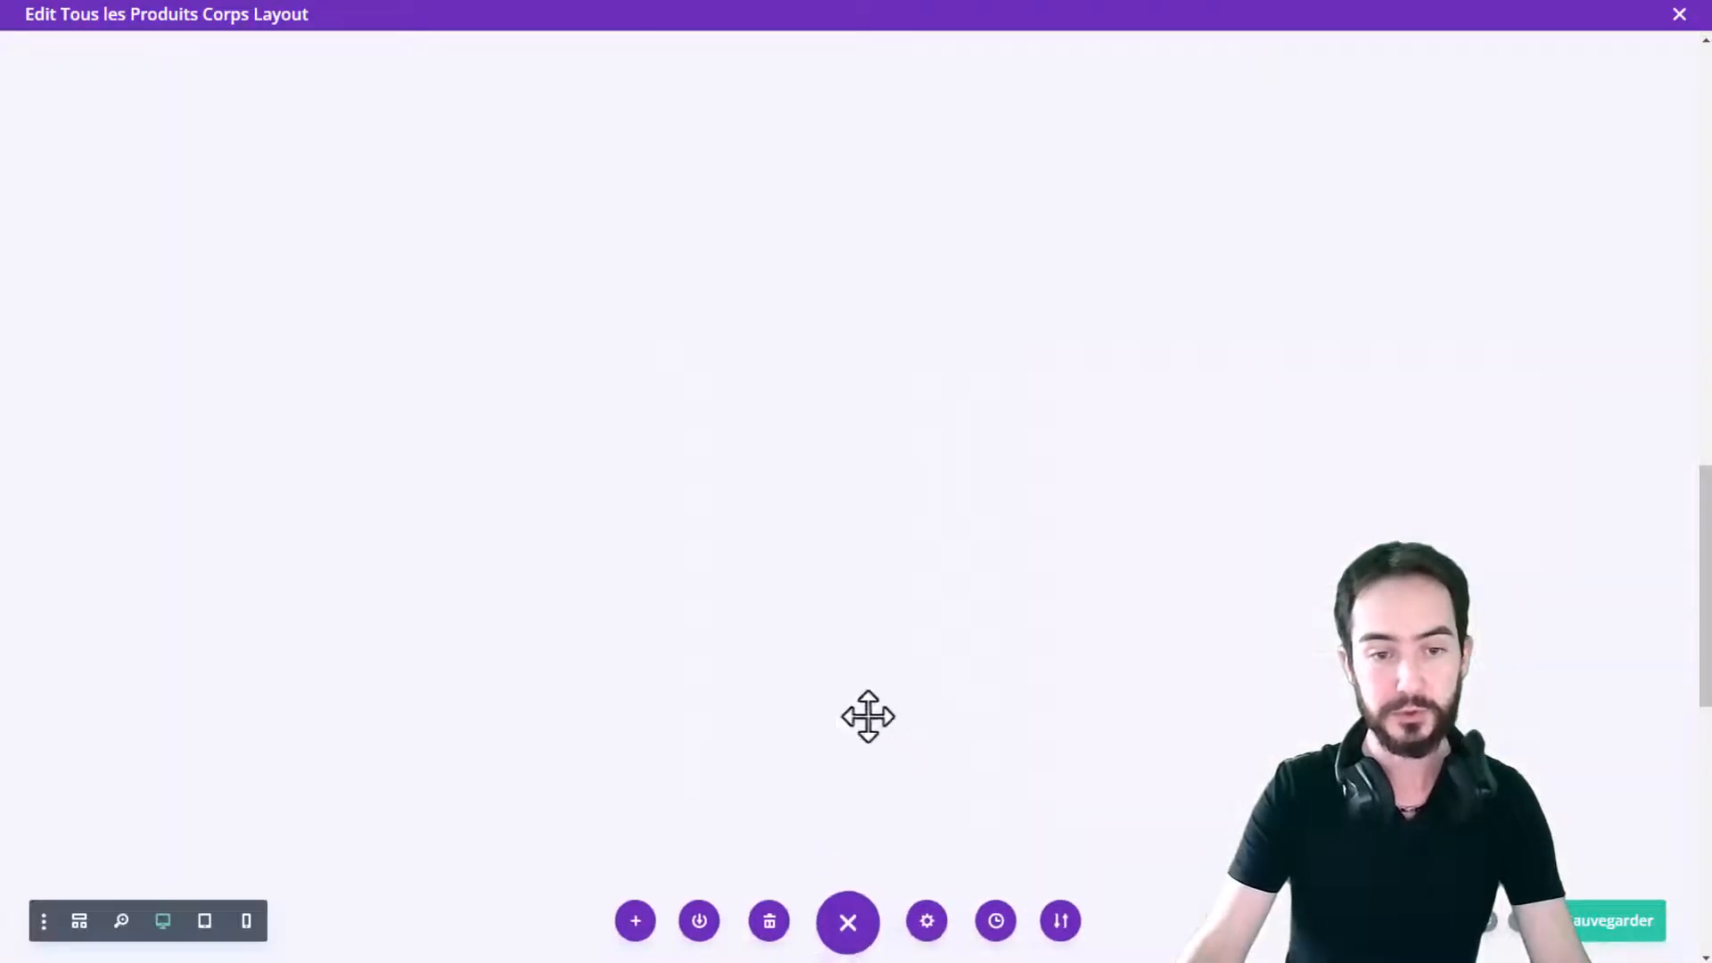
Insert a Woo Product Upsell module directly below the product title module and save it with its default settings
scroll(794, 651, down, 5)
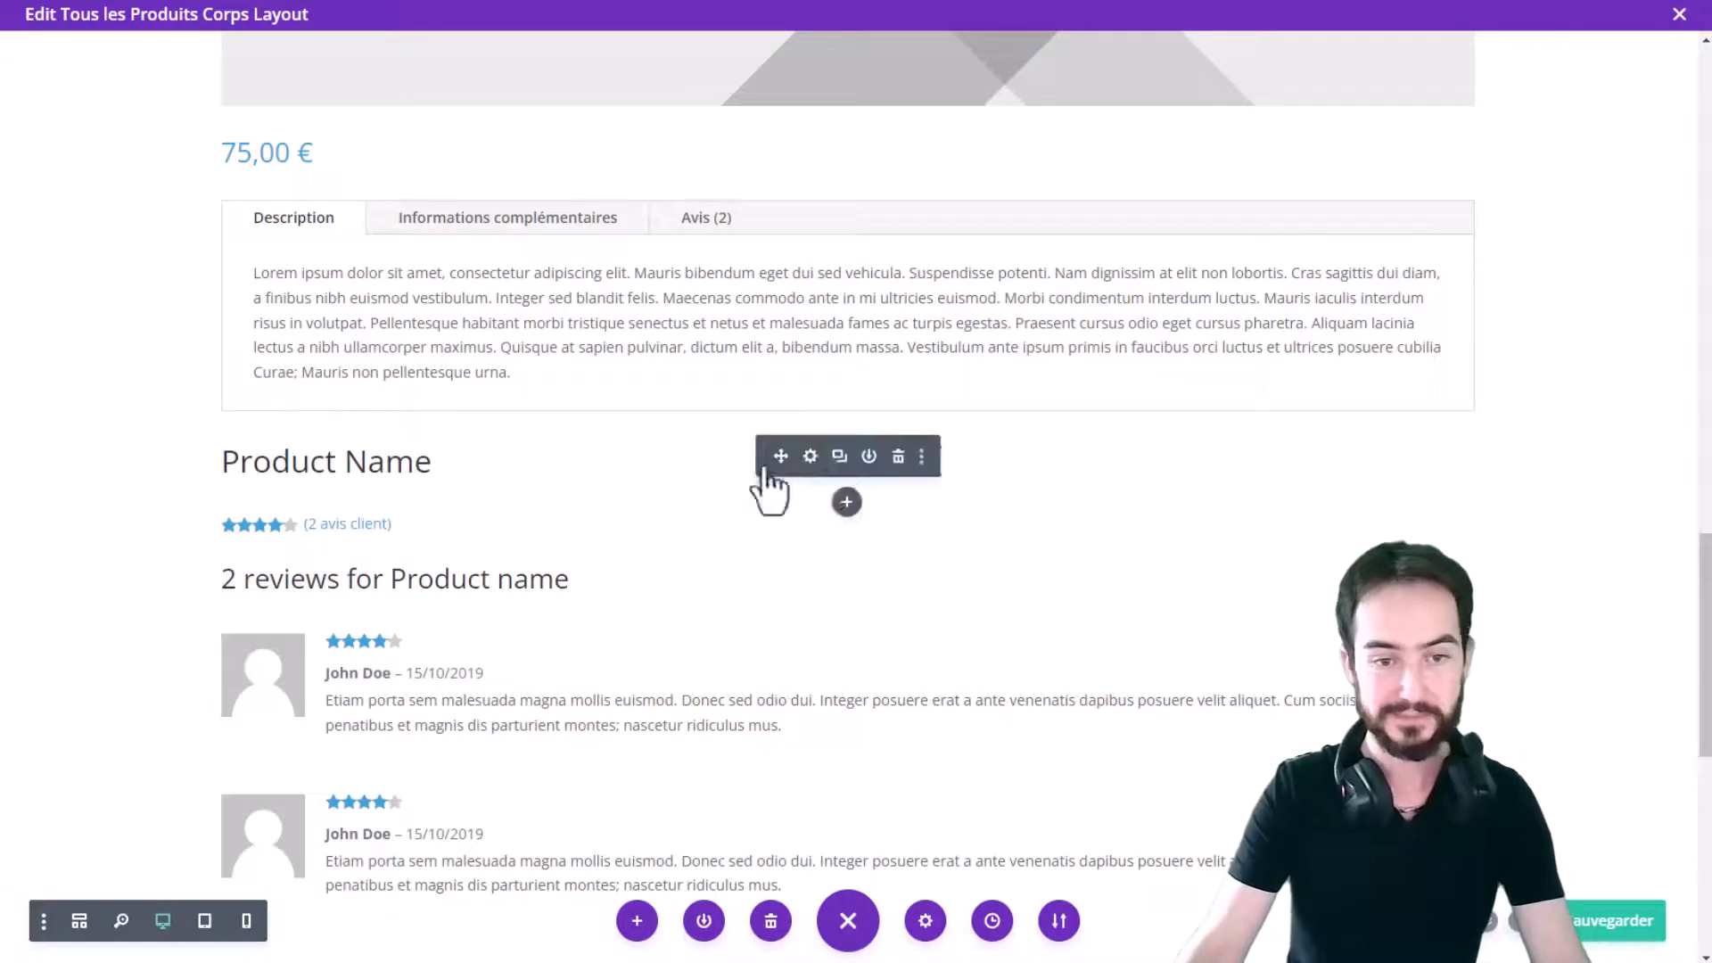
click(846, 502)
scroll(871, 719, down, 10)
scroll(945, 785, down, 6)
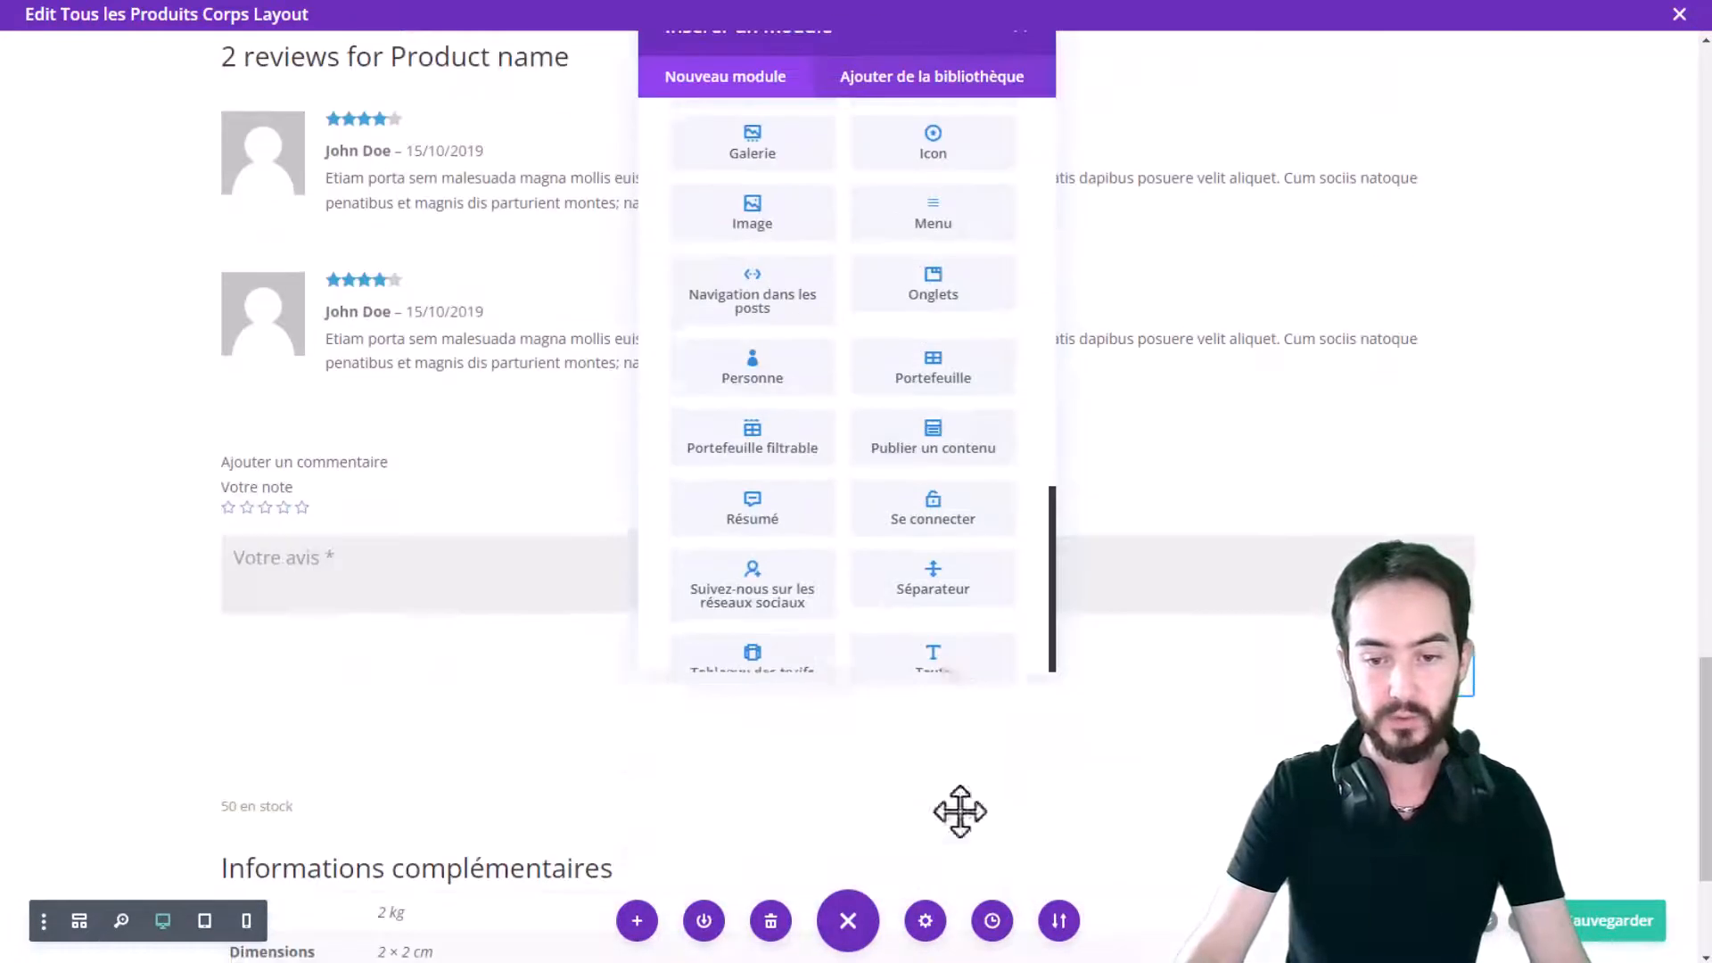
click(923, 816)
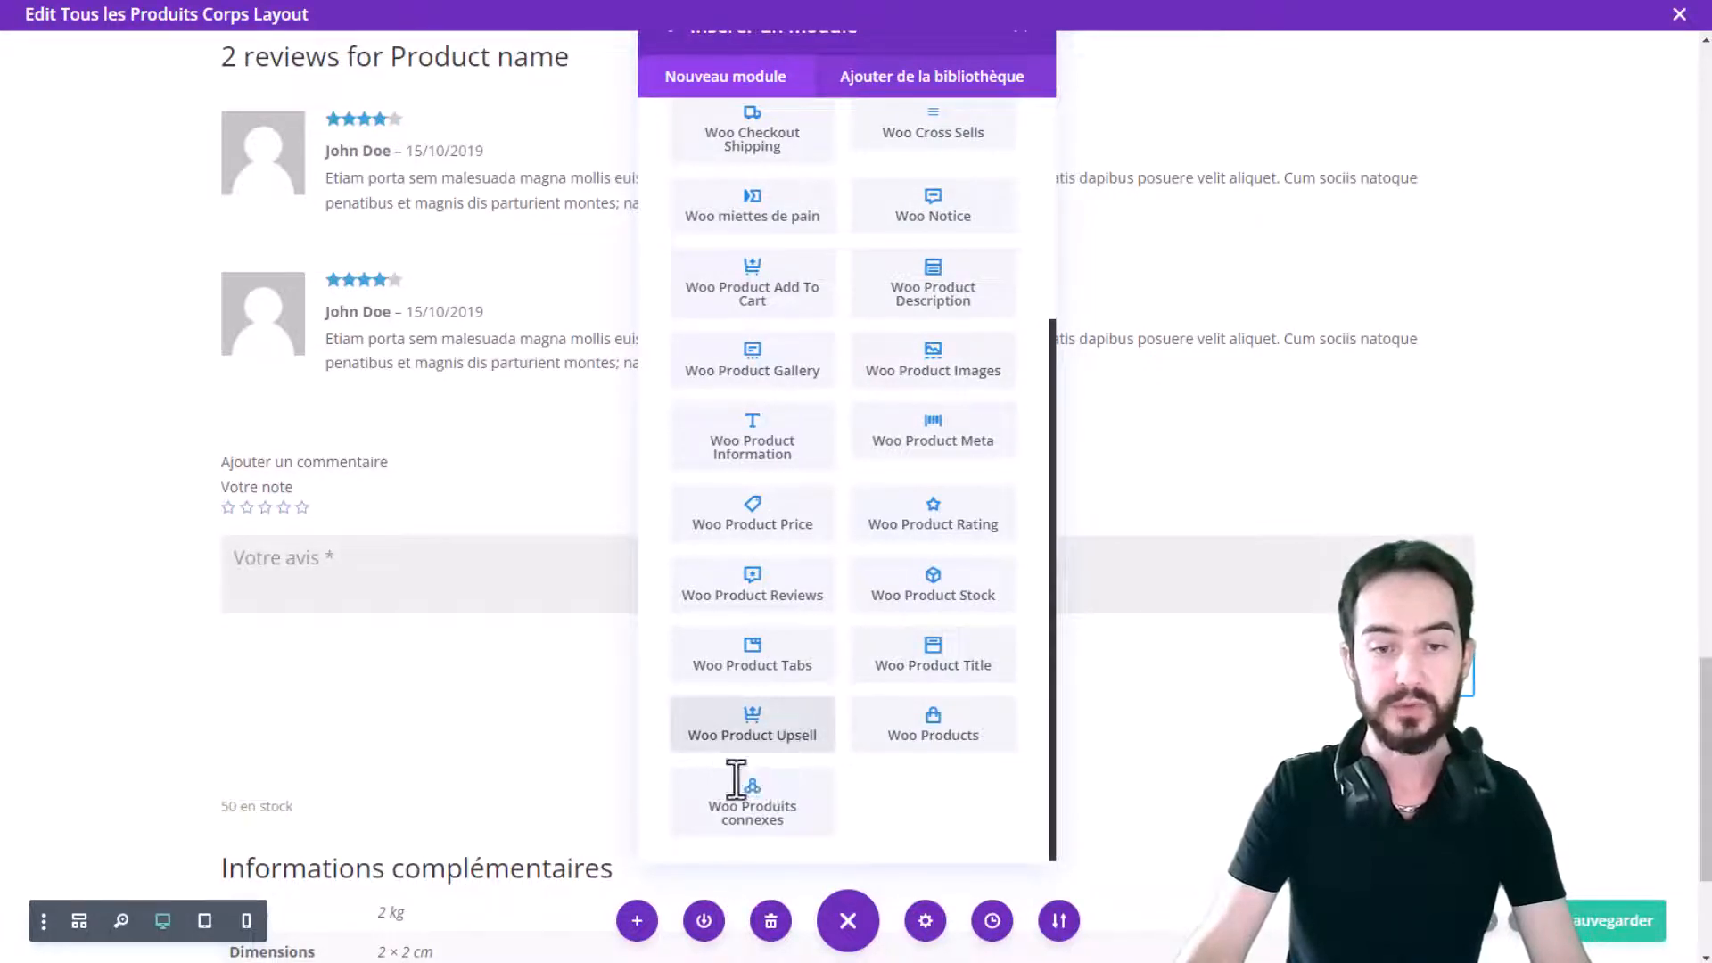
click(745, 735)
scroll(776, 535, down, 4)
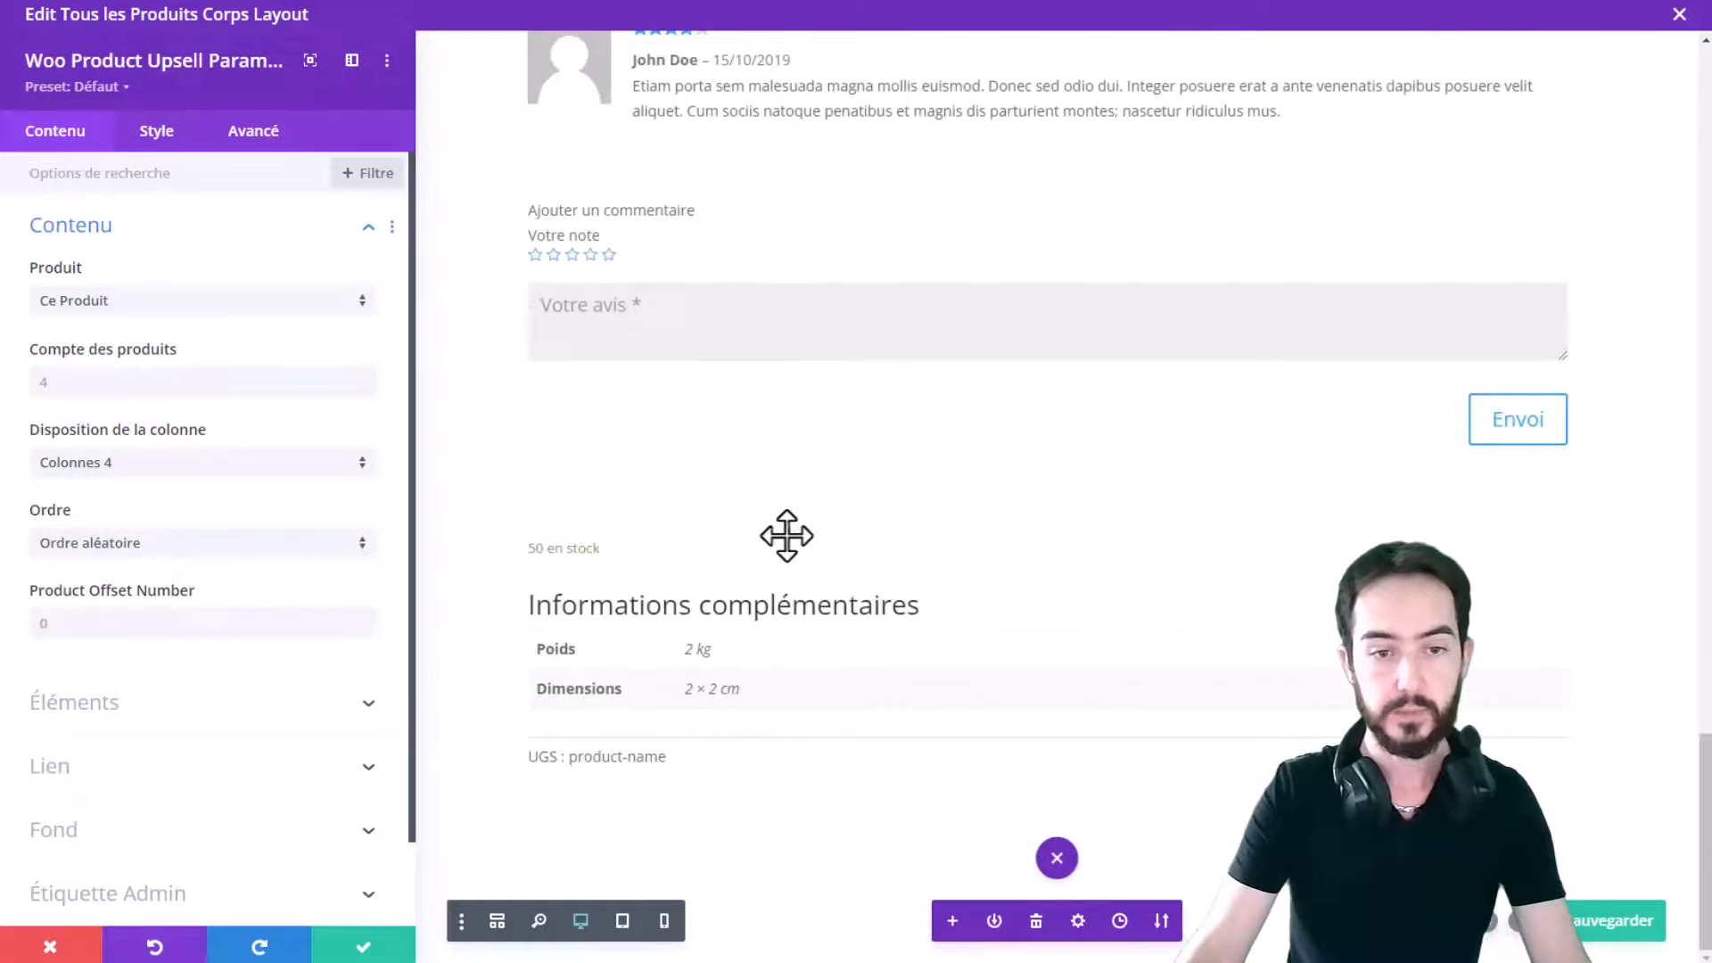
scroll(787, 535, up, 10)
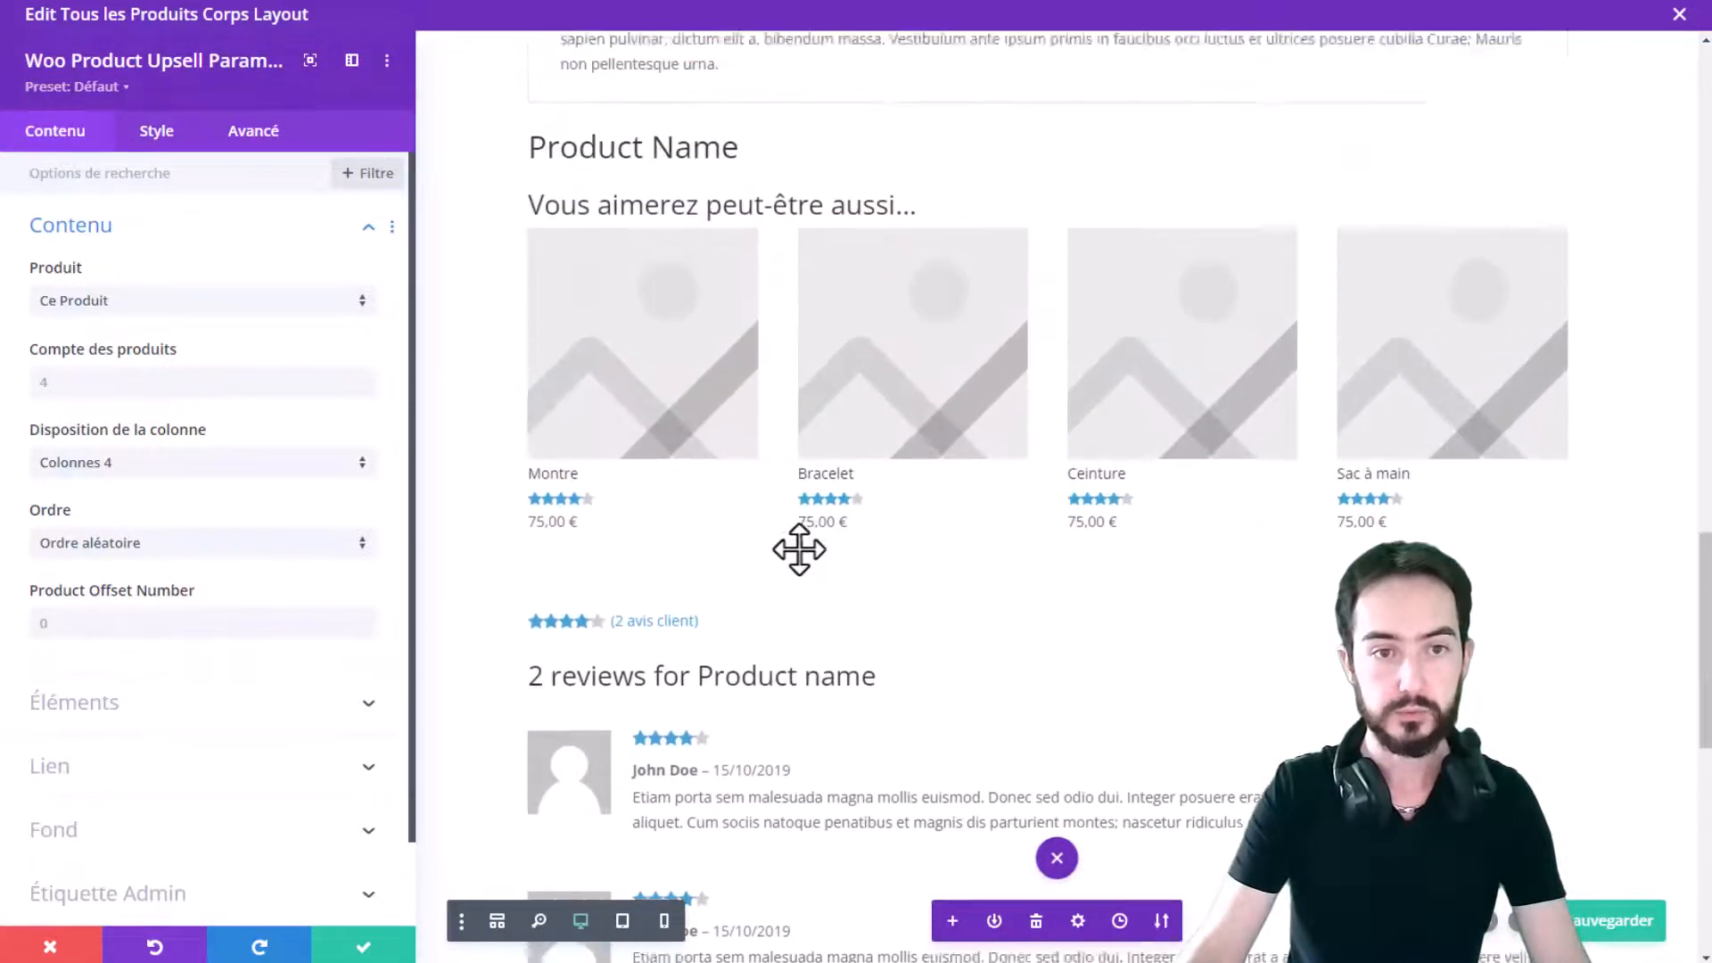
scroll(799, 549, up, 2)
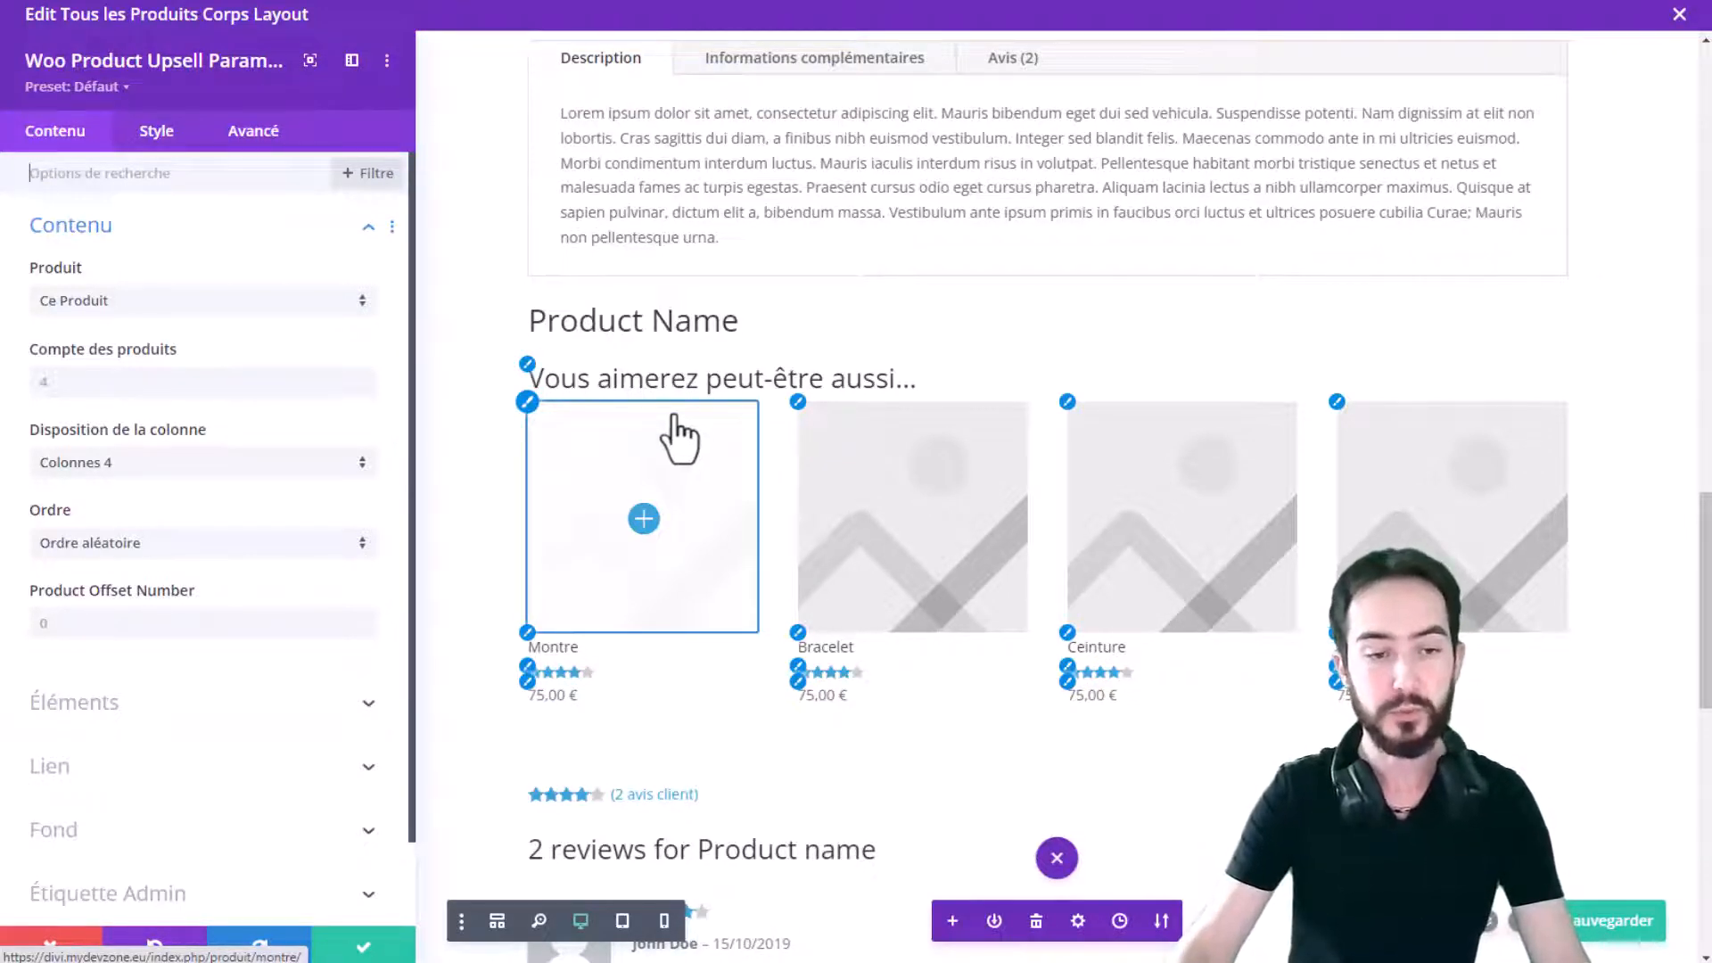
click(363, 945)
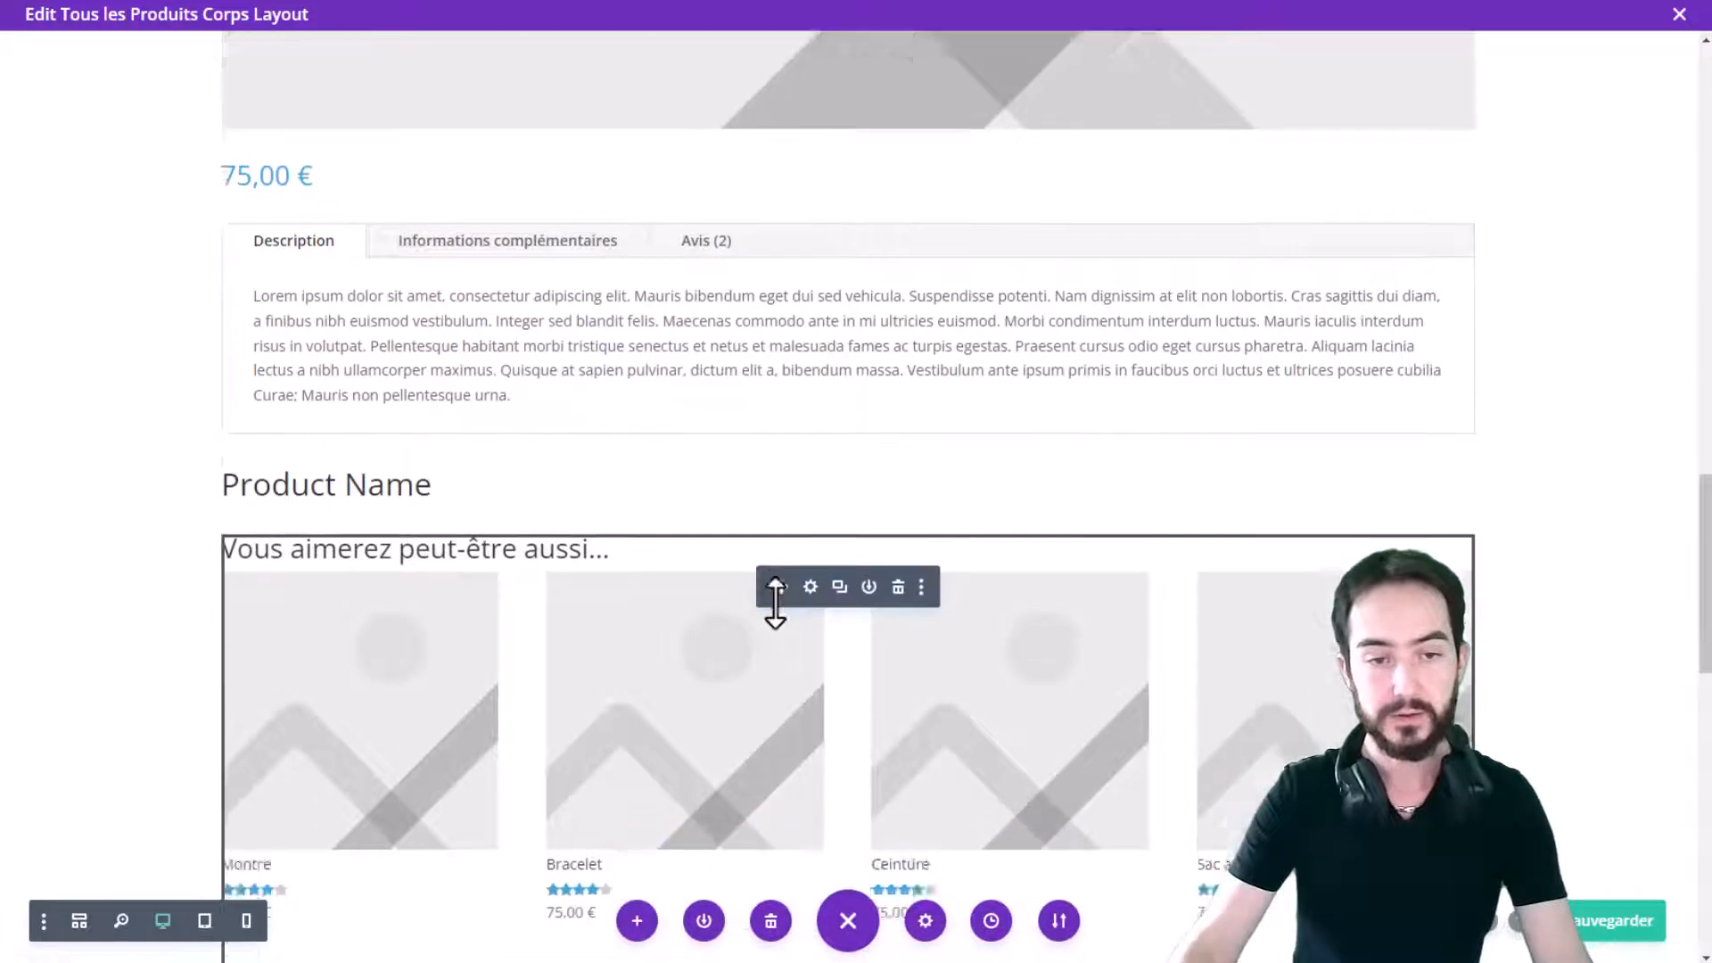
Insert a Woo Produits connexes module directly below the upsell module and save it with its default settings
scroll(785, 624, down, 4)
click(846, 603)
scroll(943, 520, down, 3)
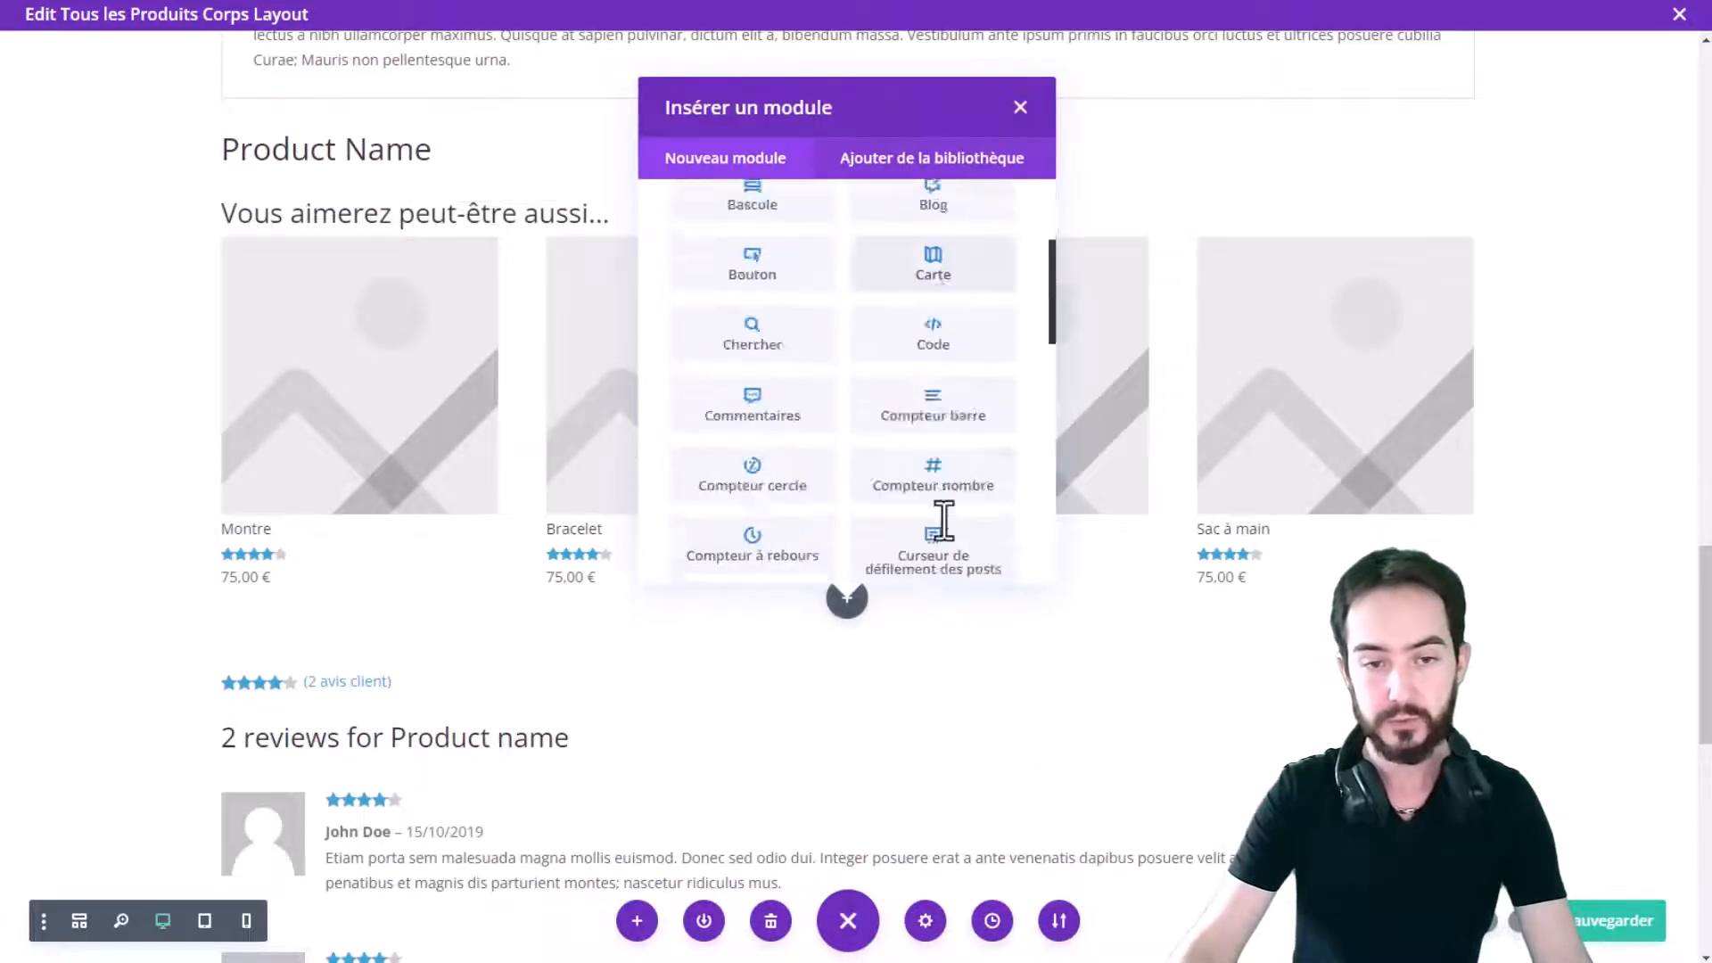
scroll(943, 520, down, 10)
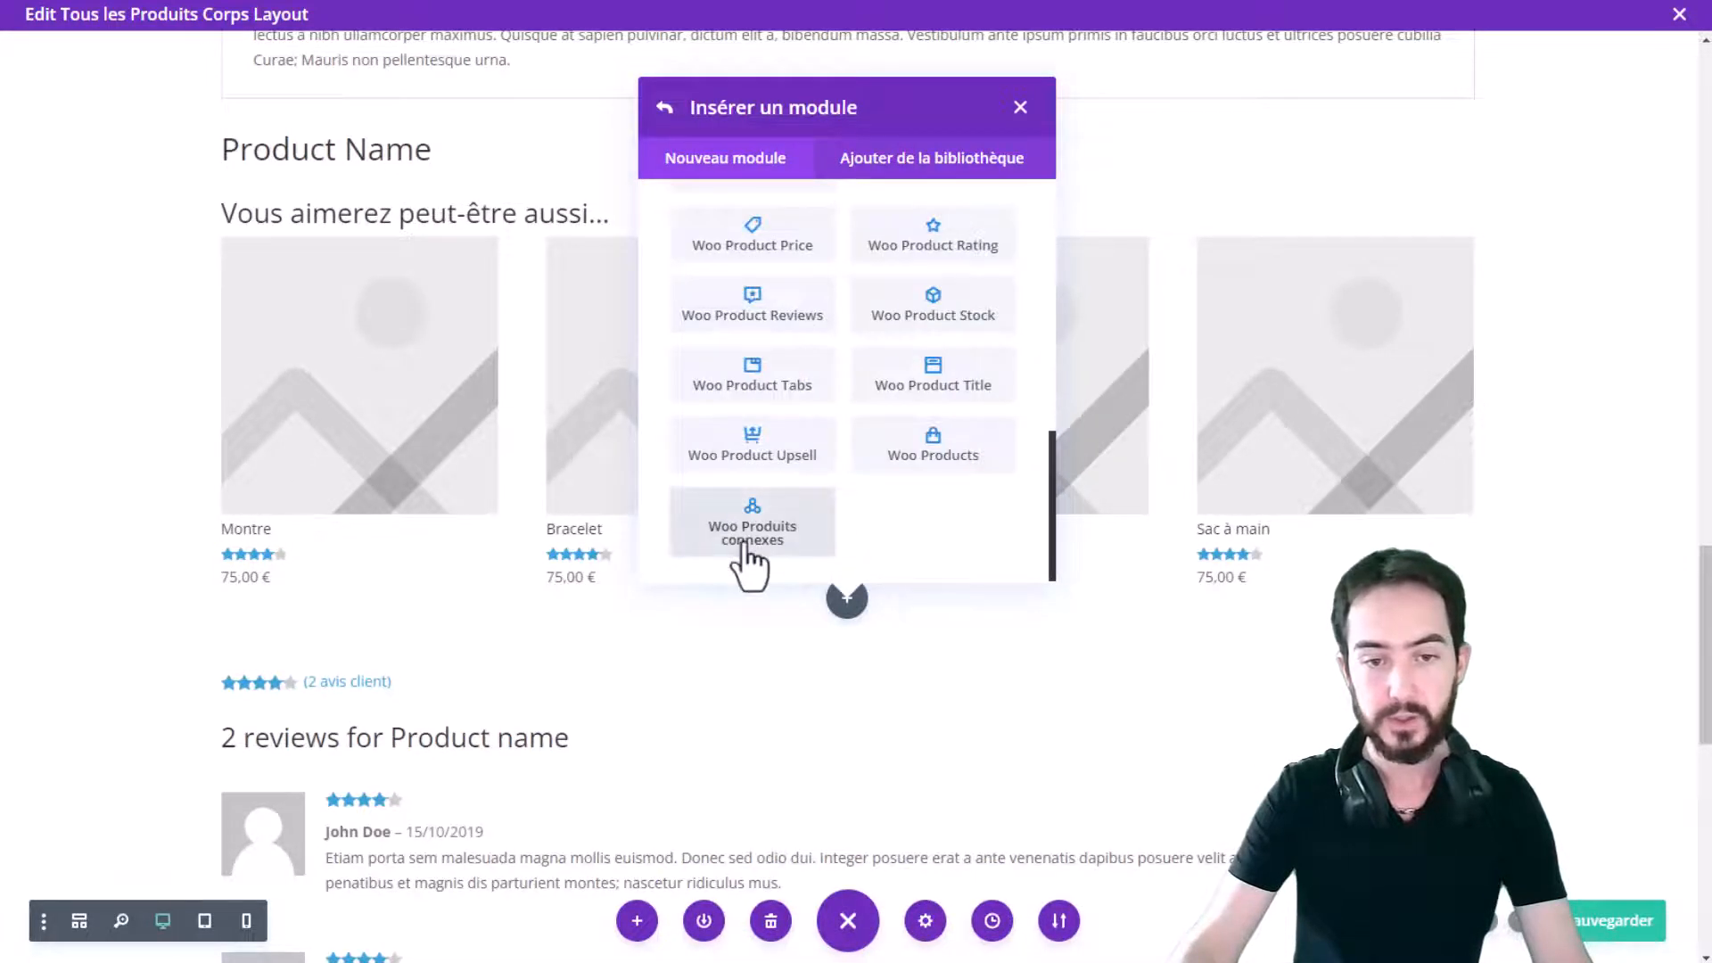
click(745, 553)
scroll(907, 548, up, 3)
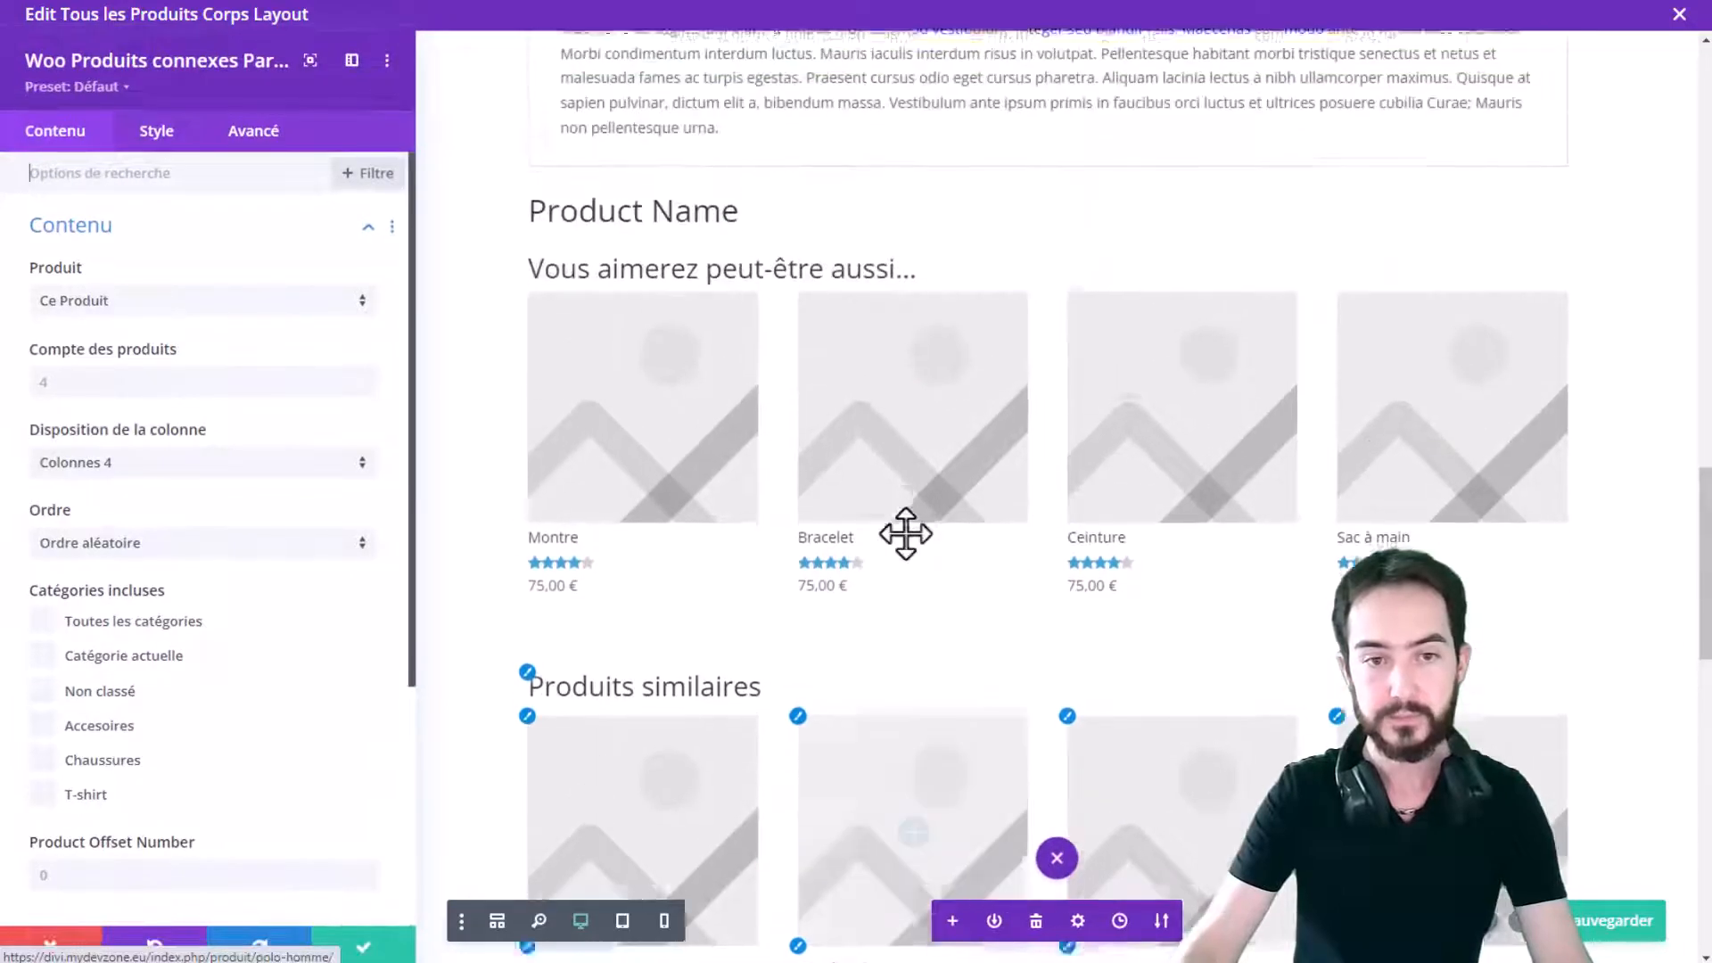
scroll(1178, 524, down, 5)
scroll(1175, 513, up, 3)
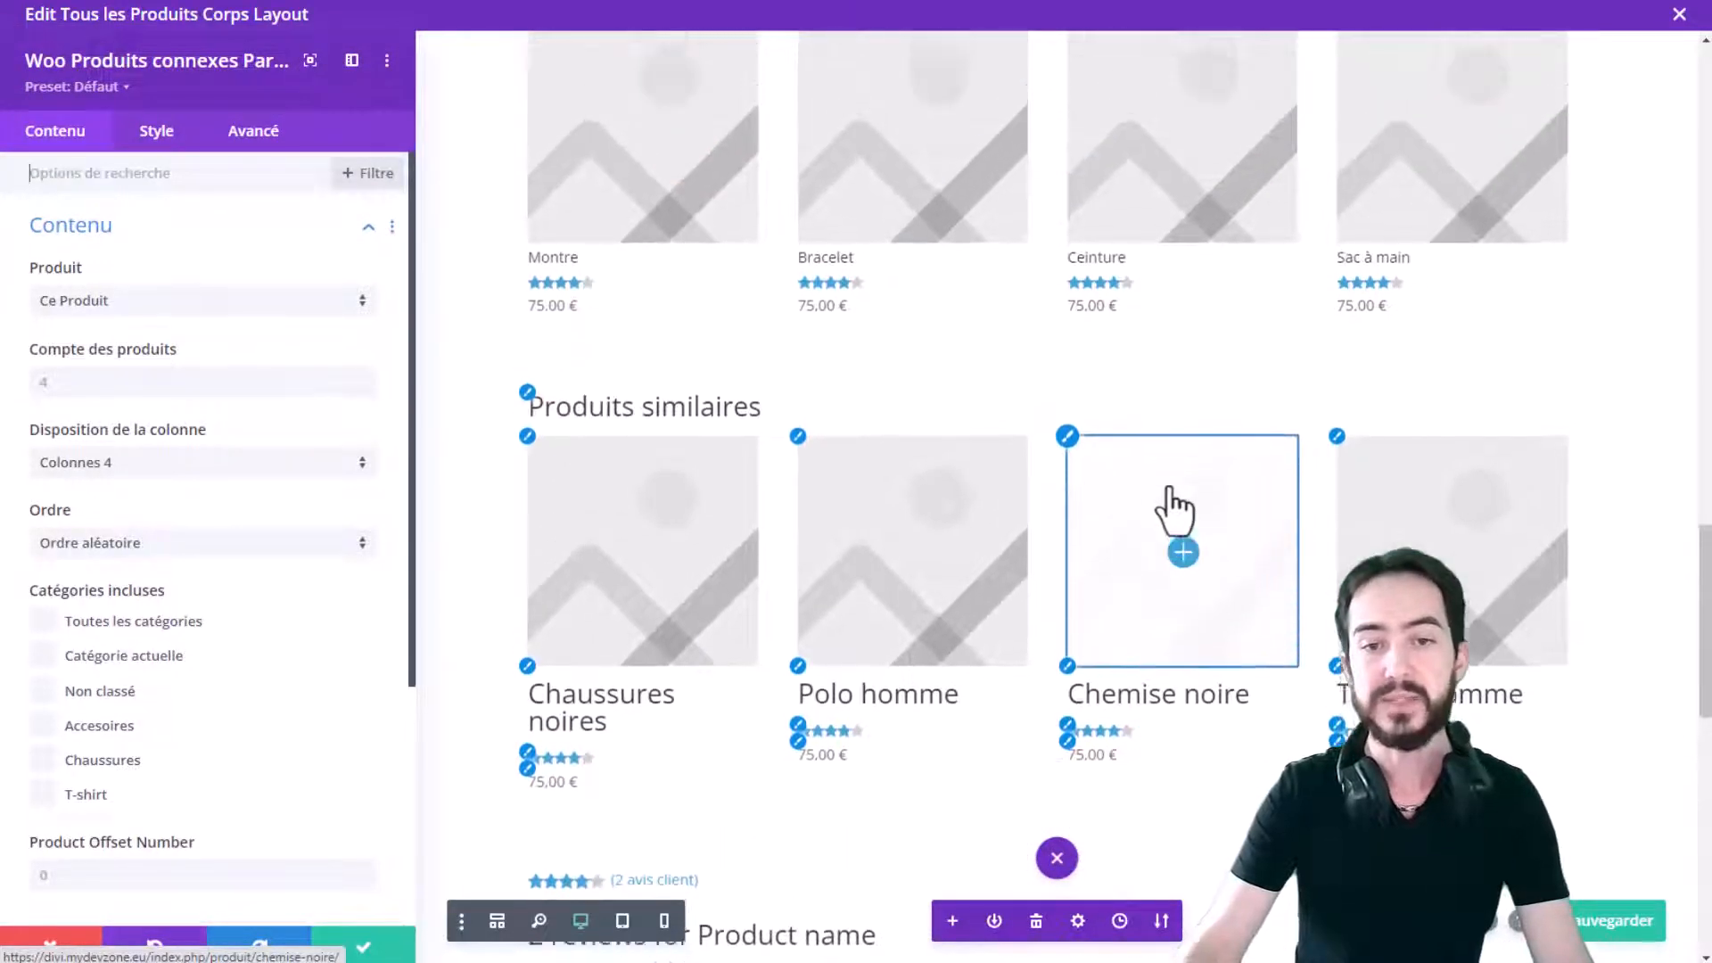
scroll(1178, 512, up, 1)
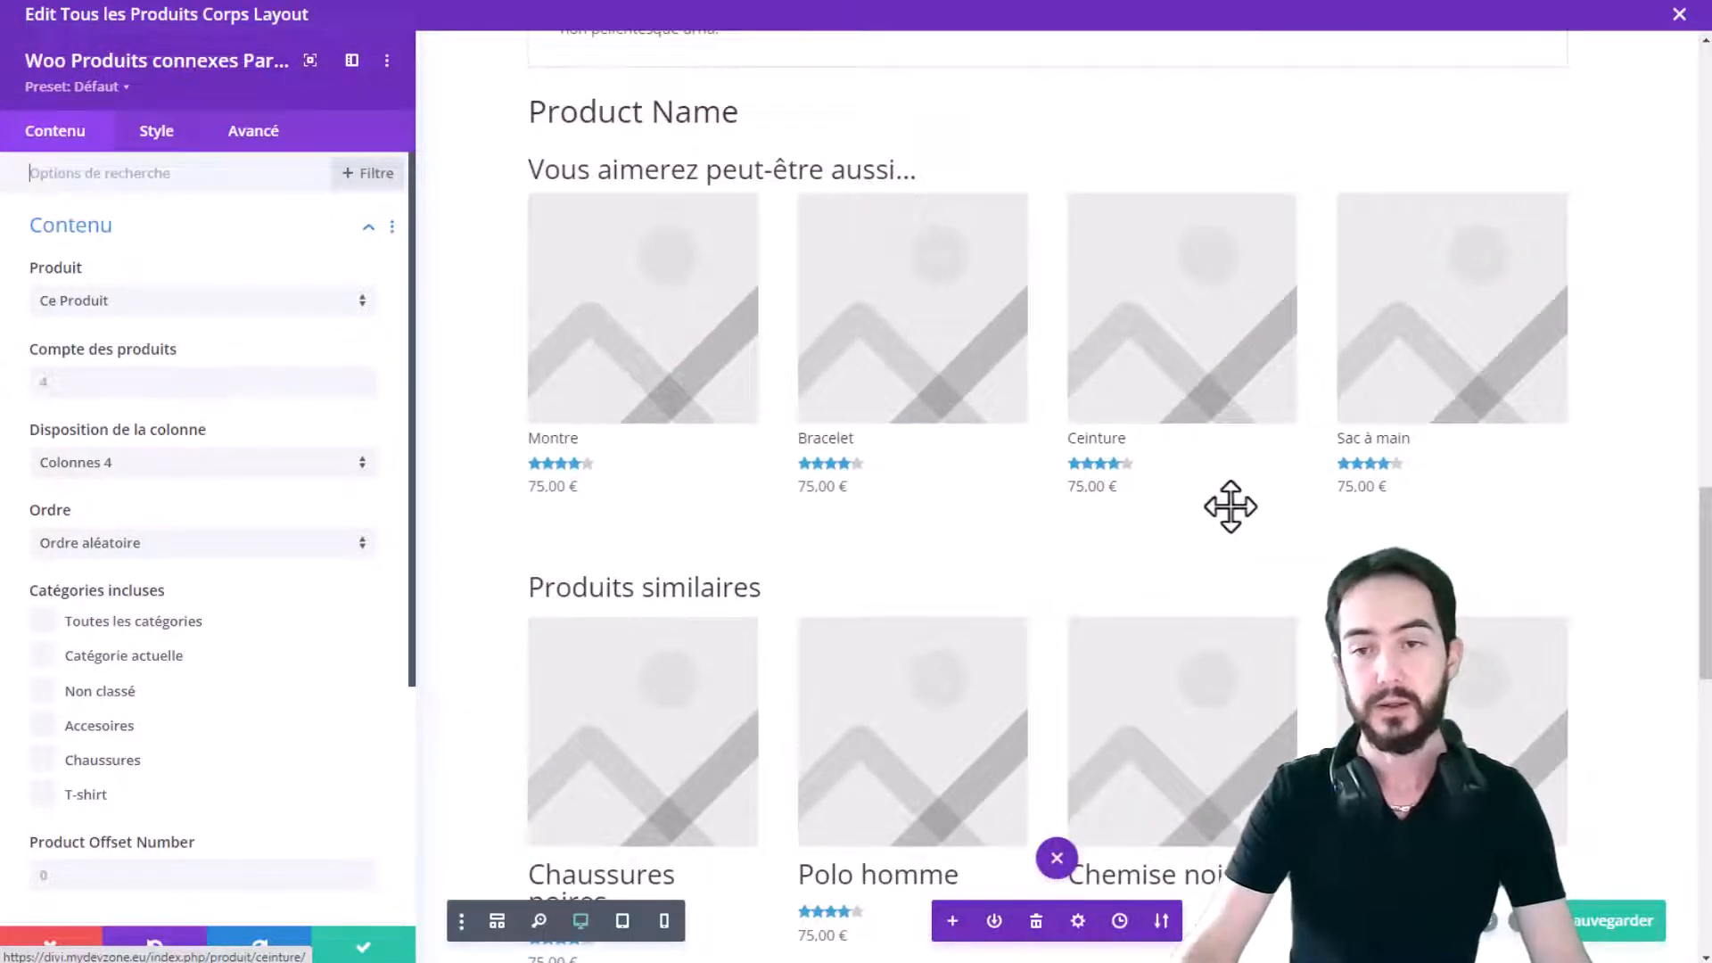
scroll(1230, 507, down, 2)
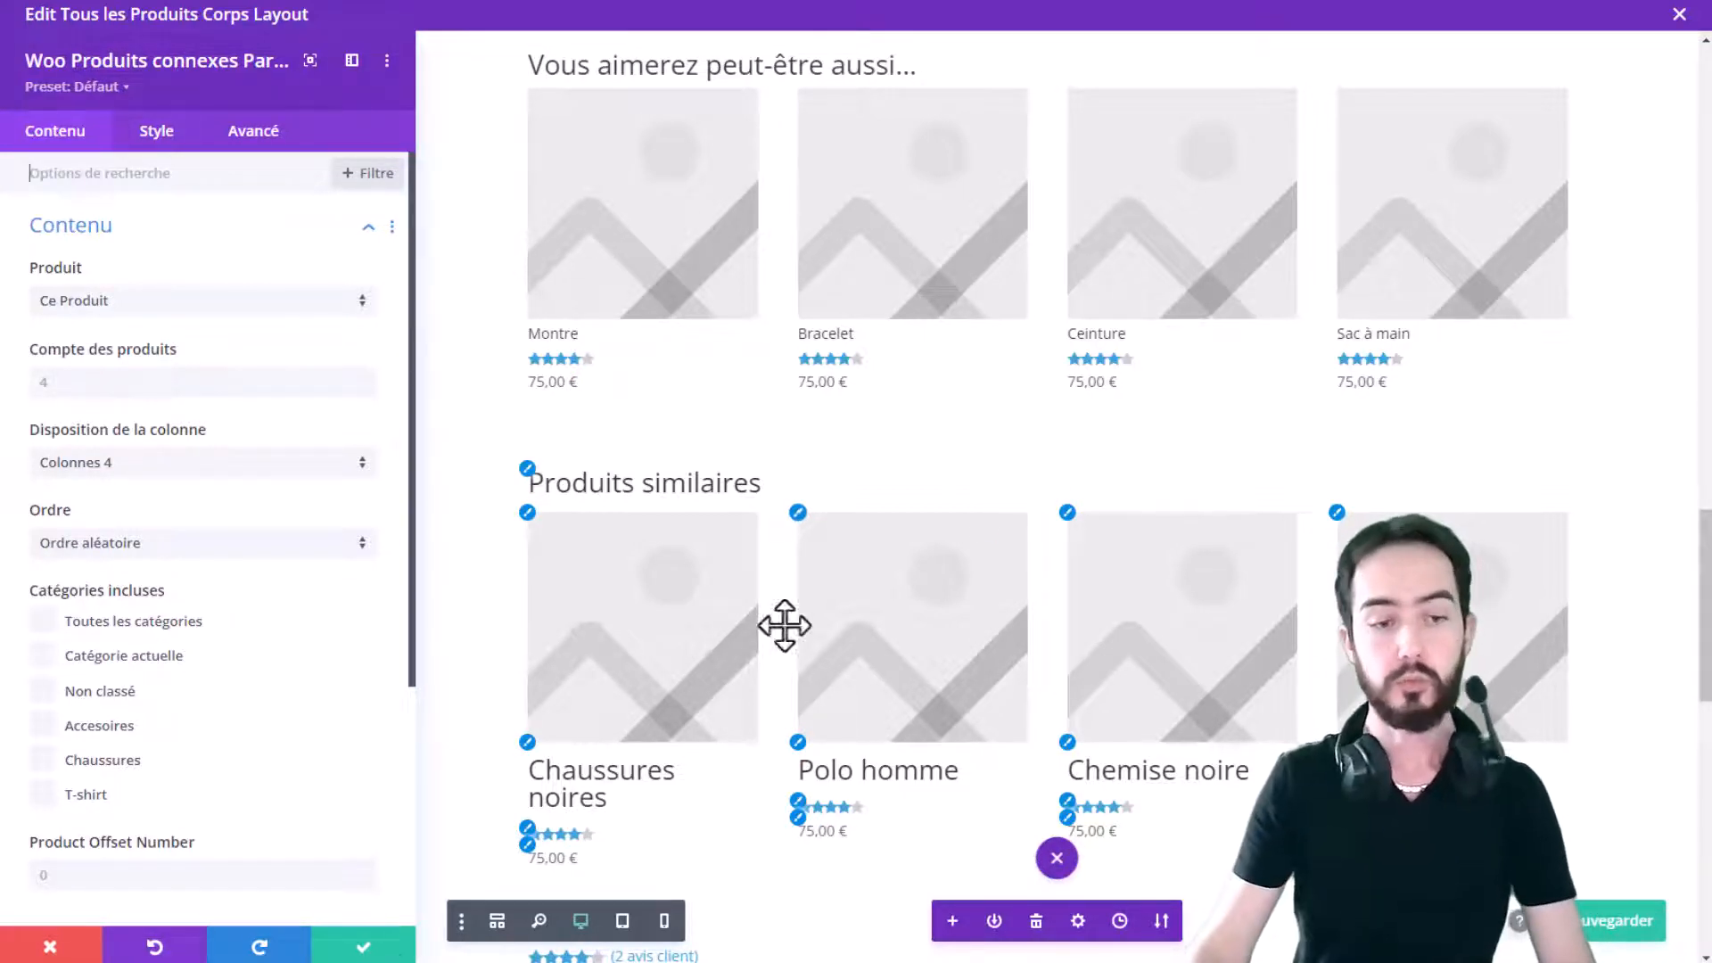
click(357, 947)
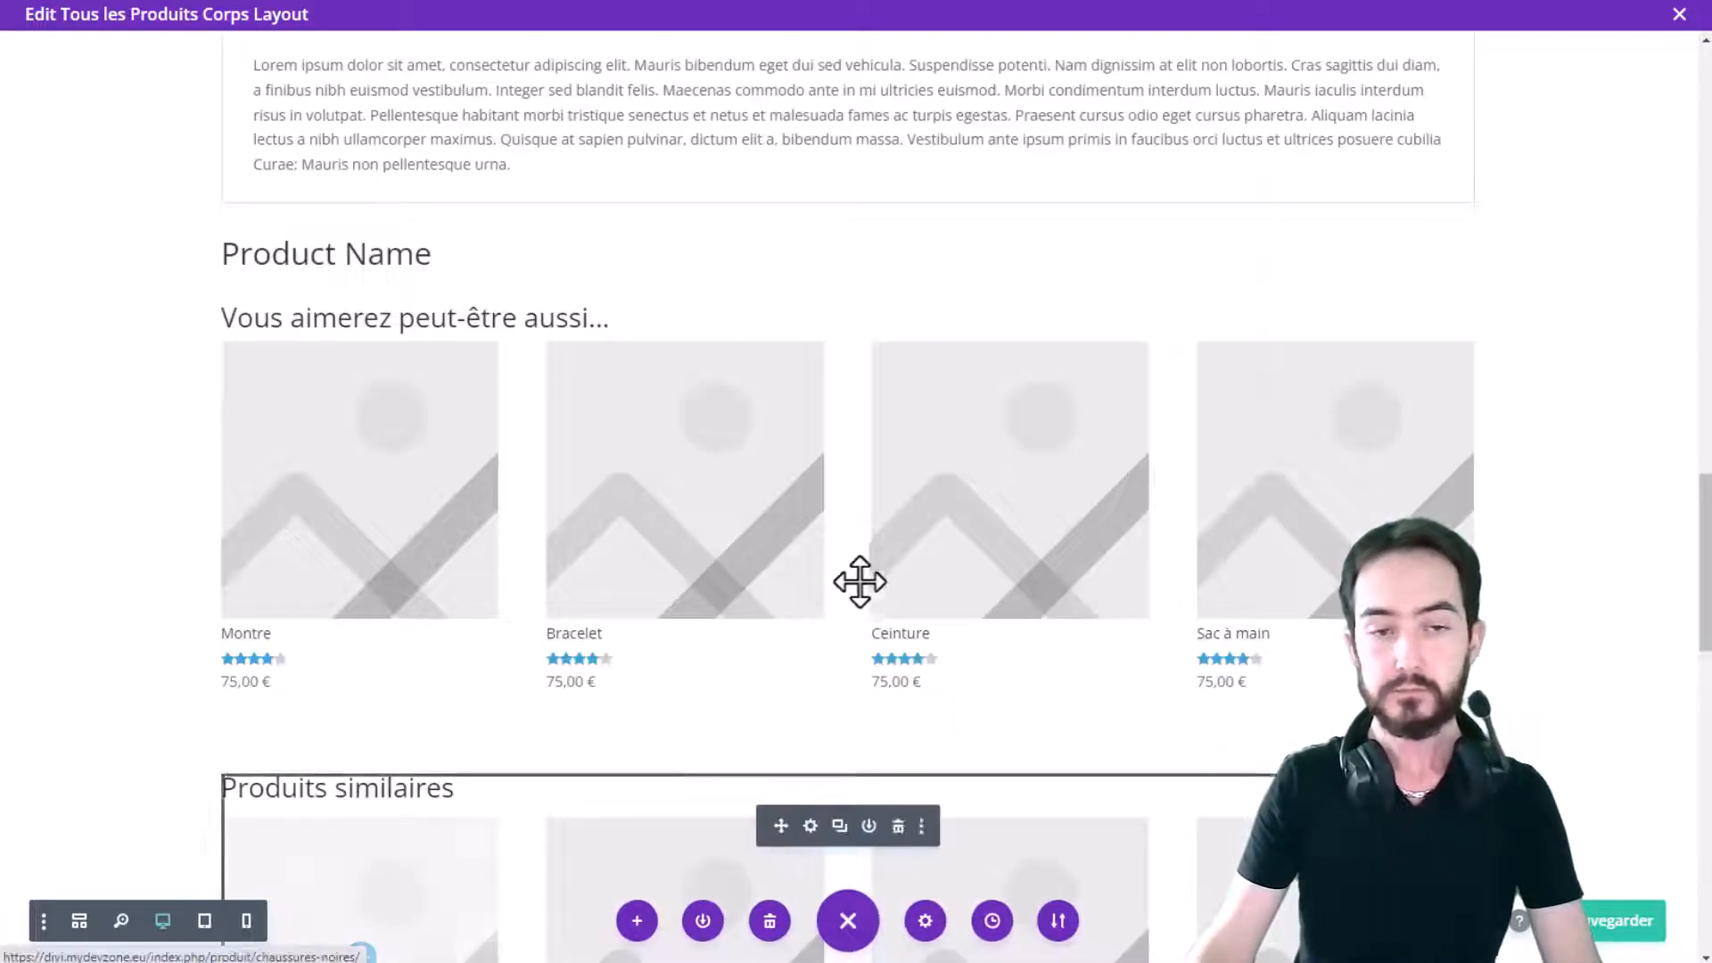
Examine the whole product layout from the breadcrumb to the end and check the Woo Product Meta module's settings
scroll(892, 535, down, 3)
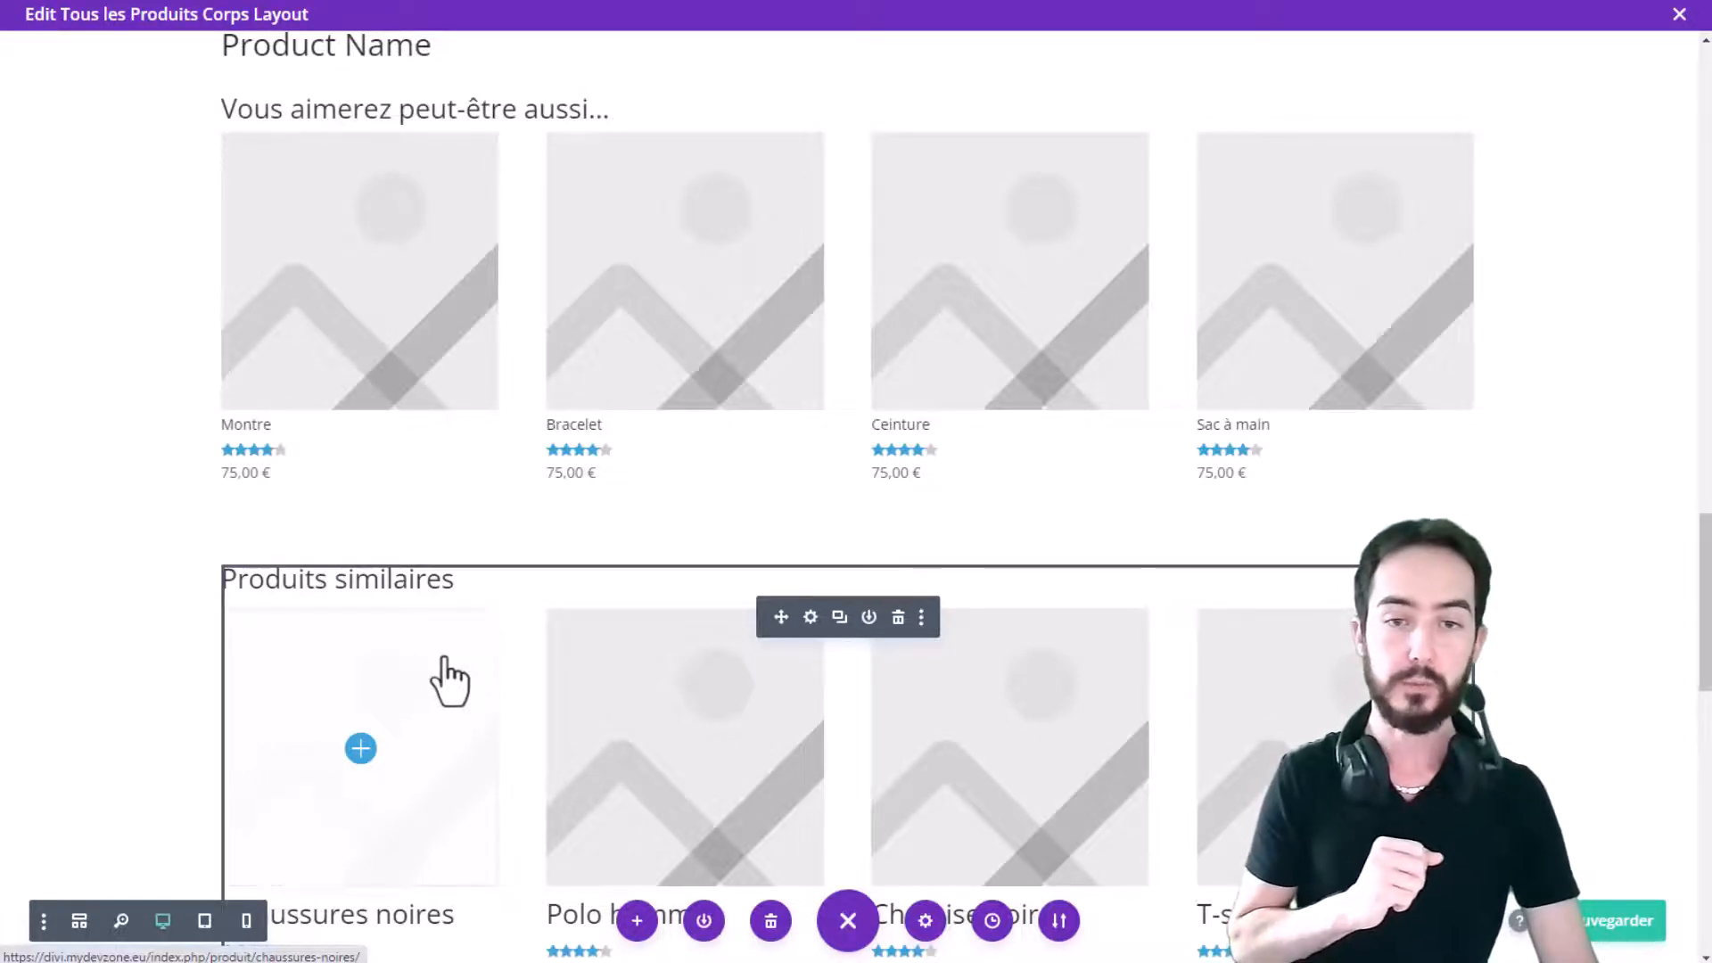
scroll(409, 600, up, 15)
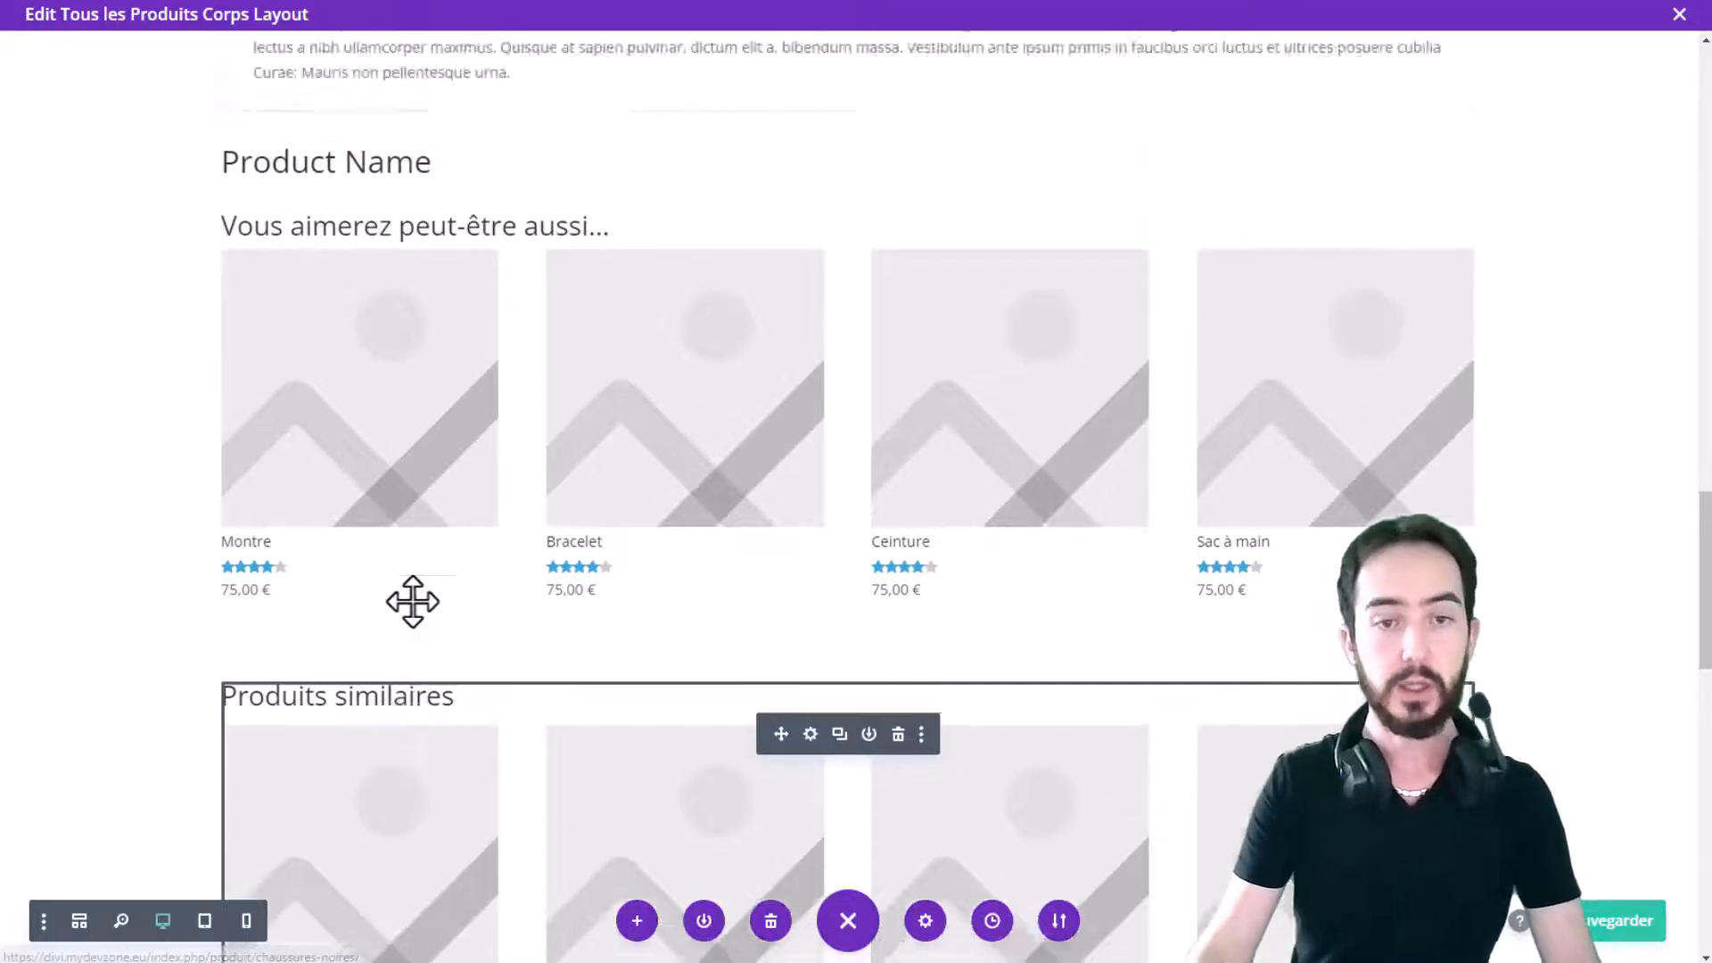
scroll(628, 519, up, 2)
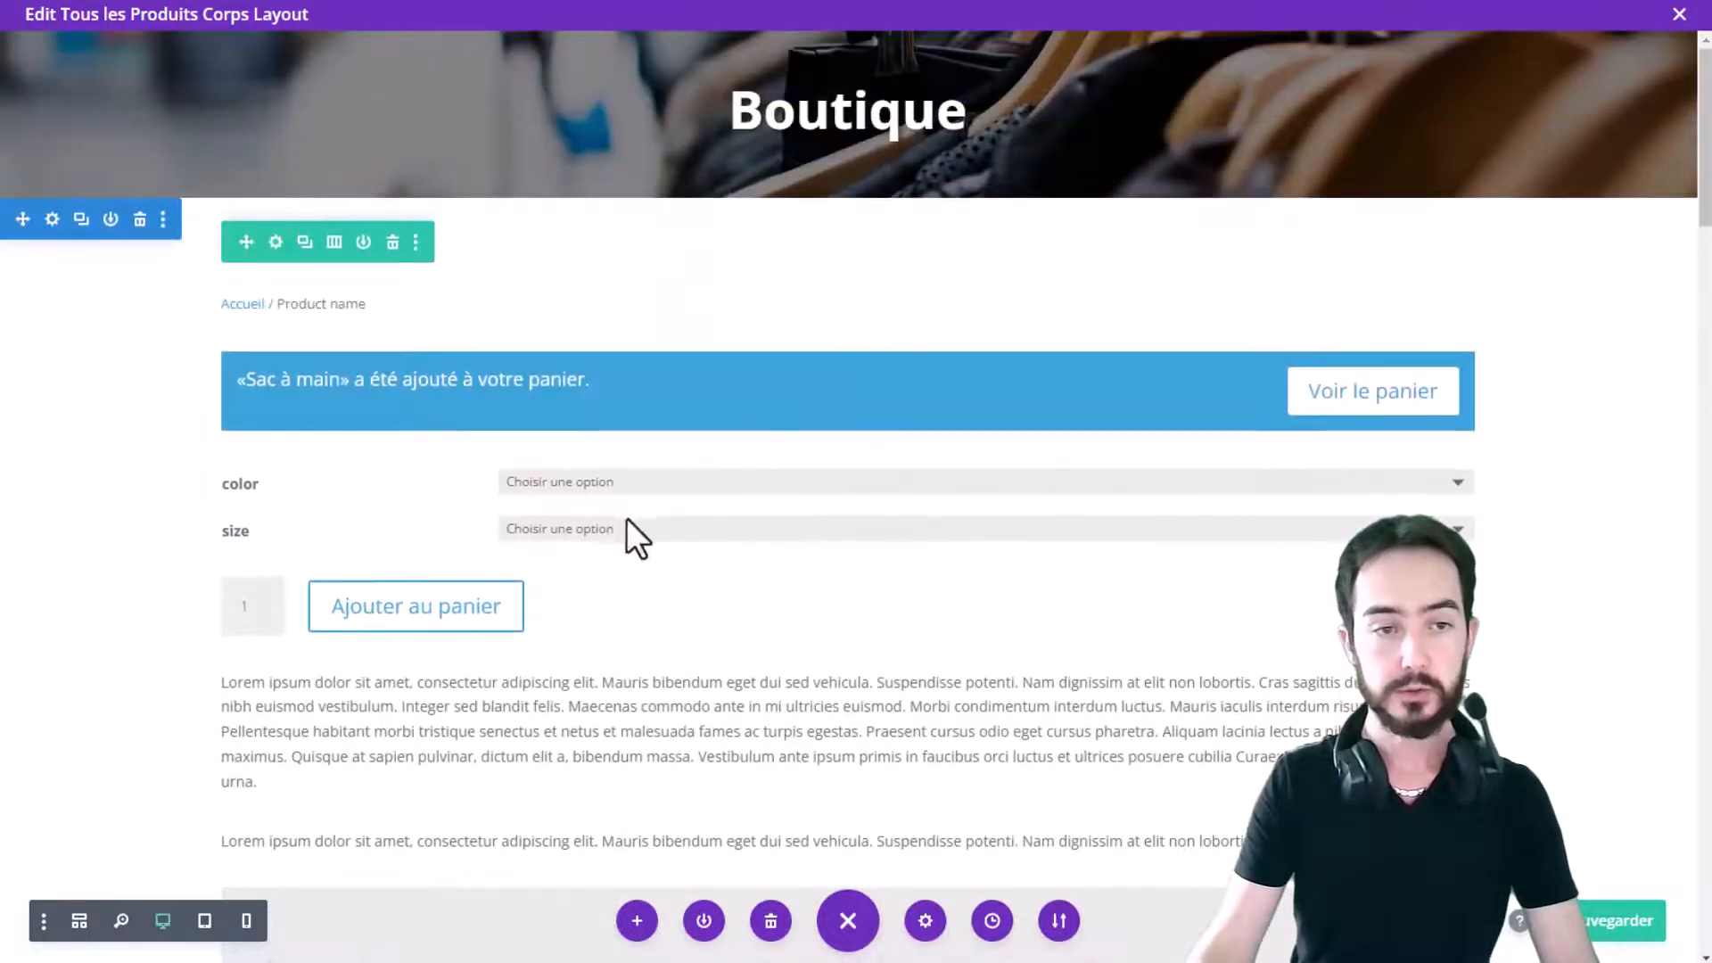
scroll(706, 454, down, 12)
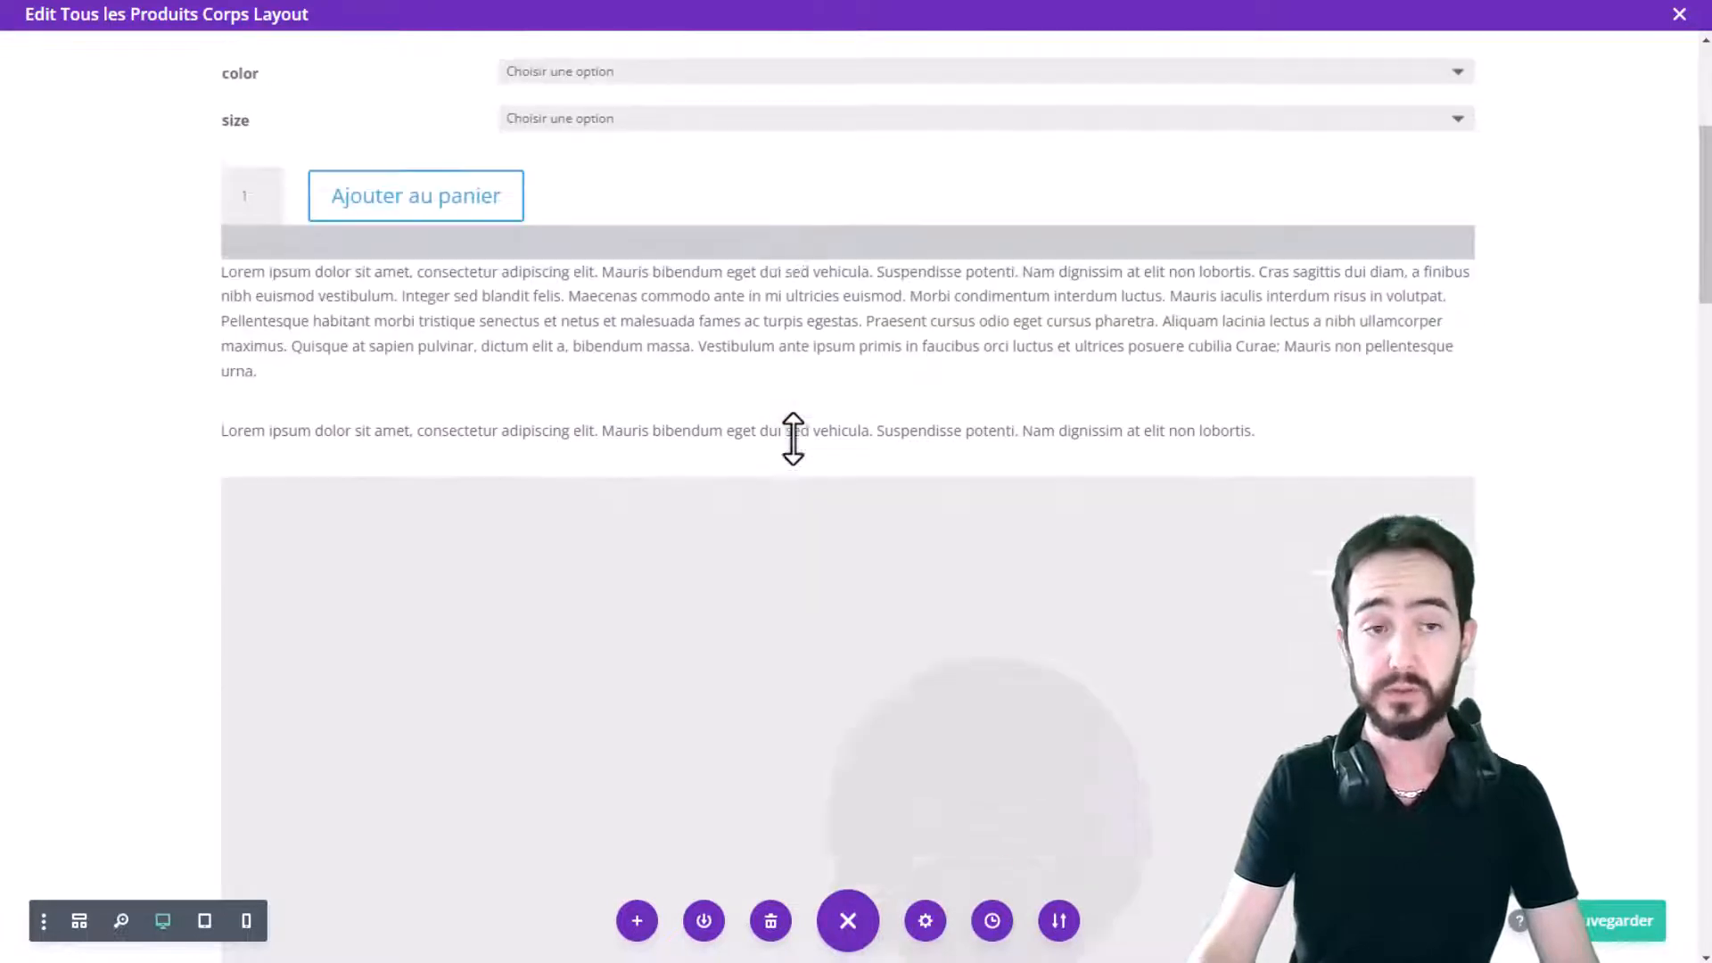
scroll(793, 438, down, 20)
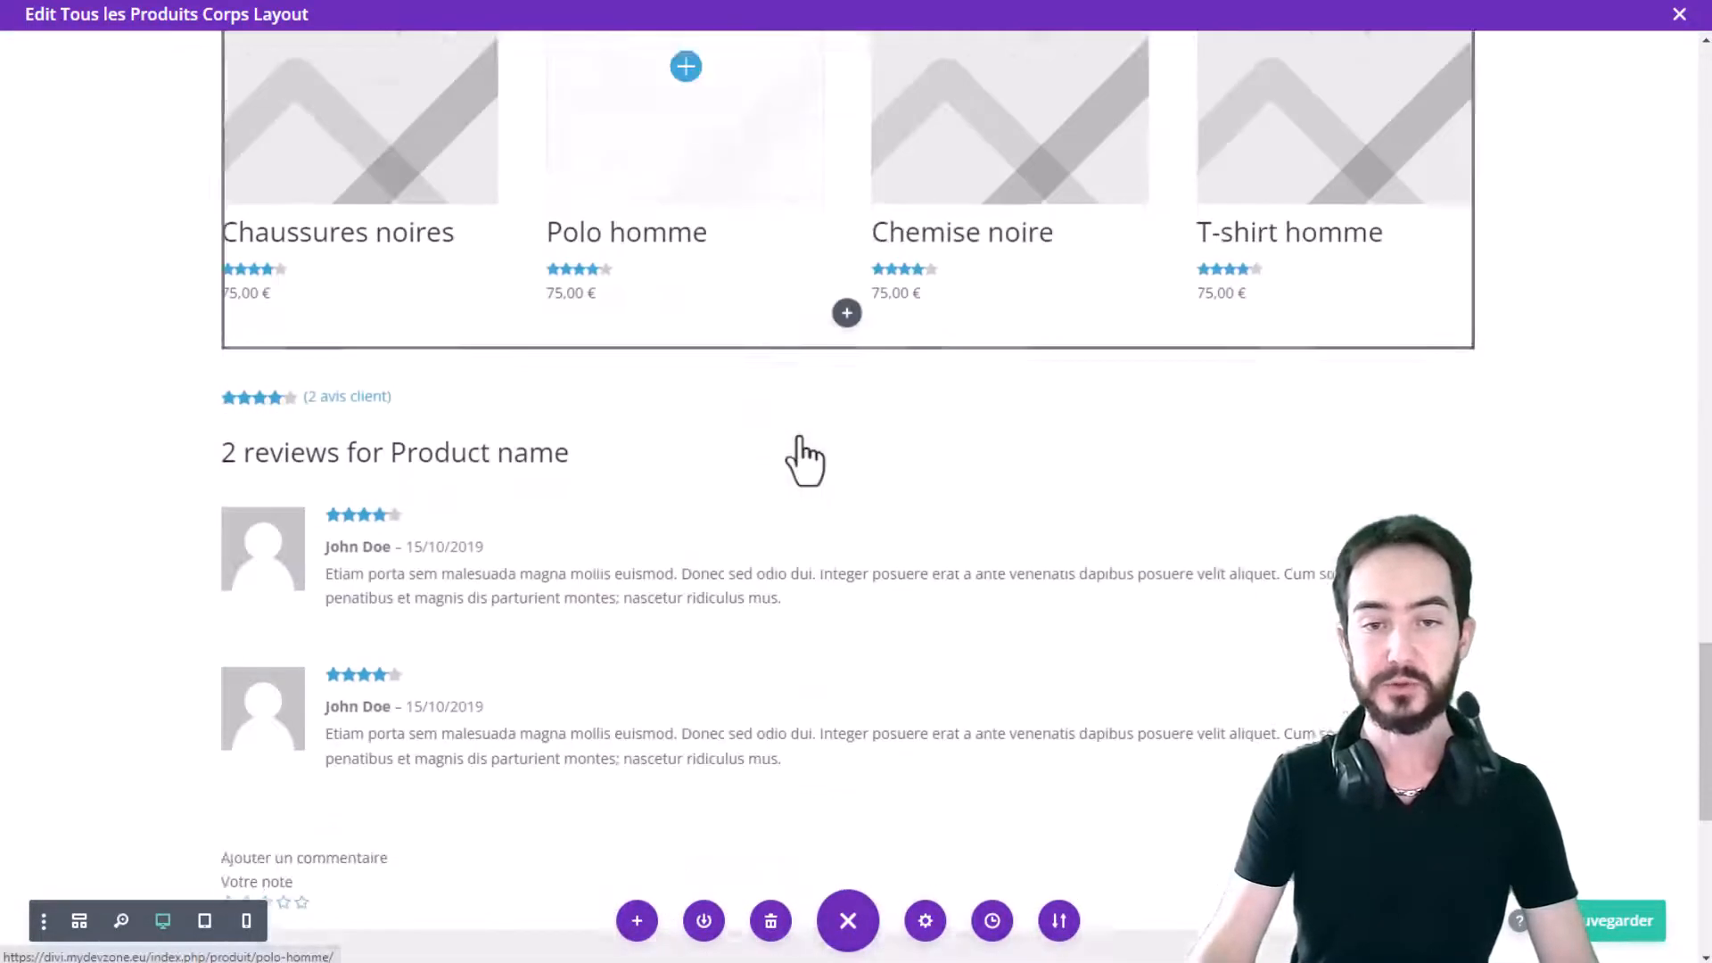
scroll(800, 435, down, 7)
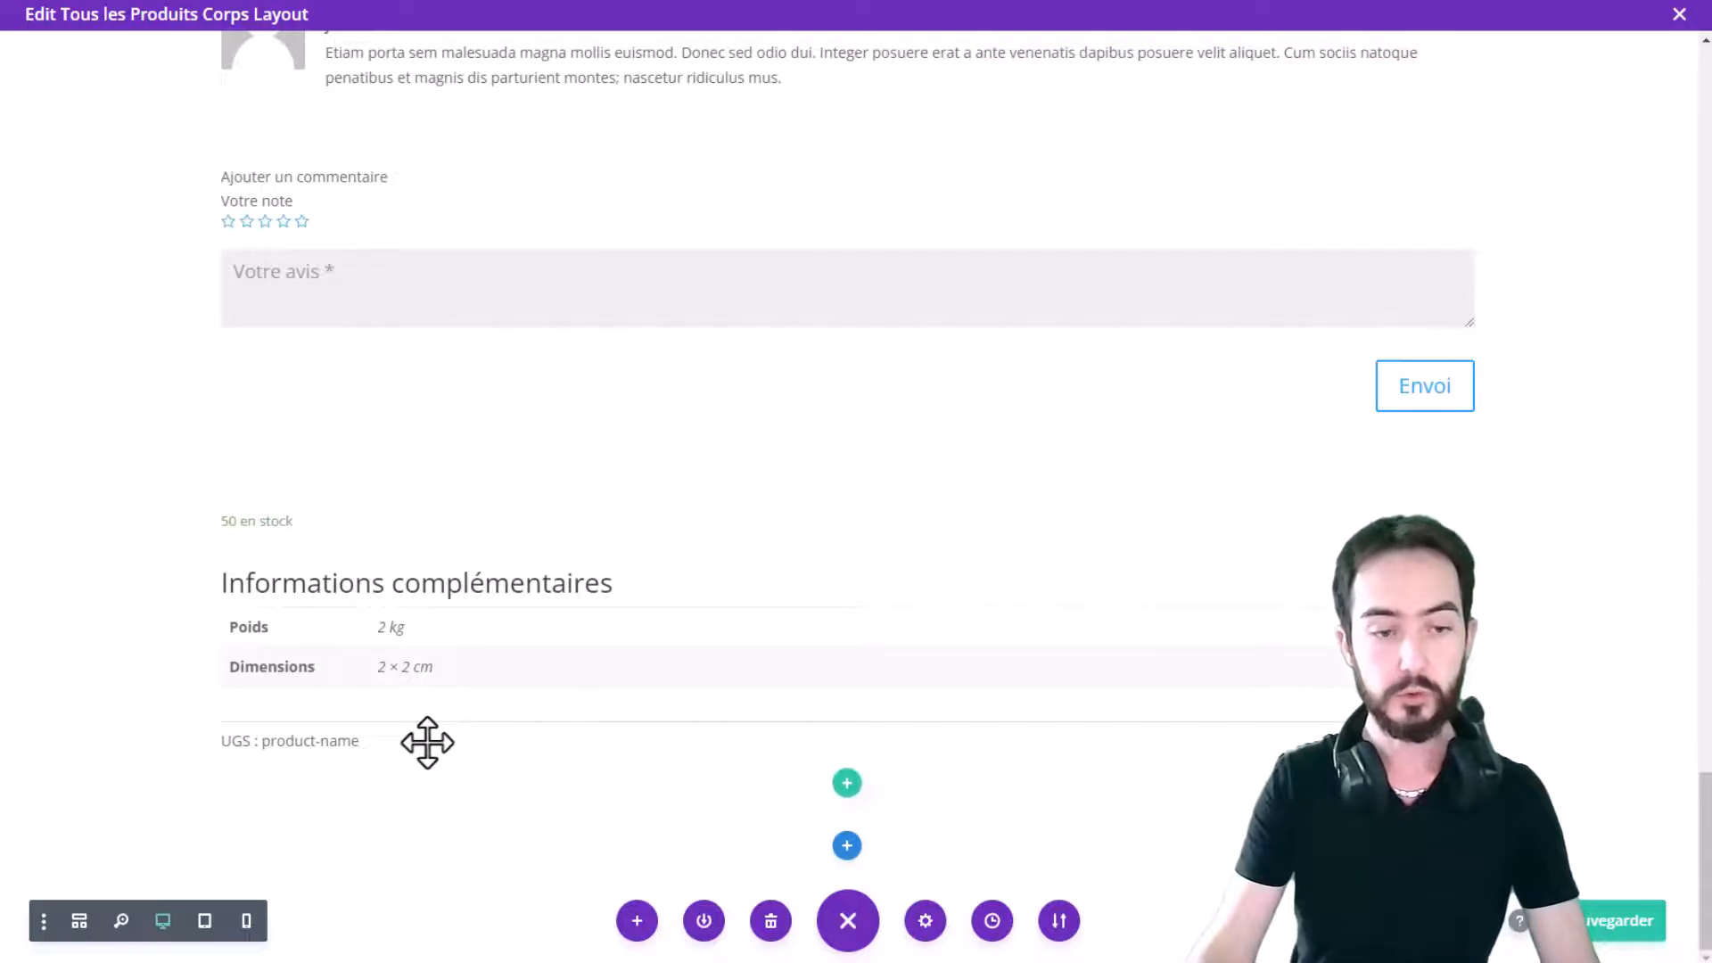
click(513, 718)
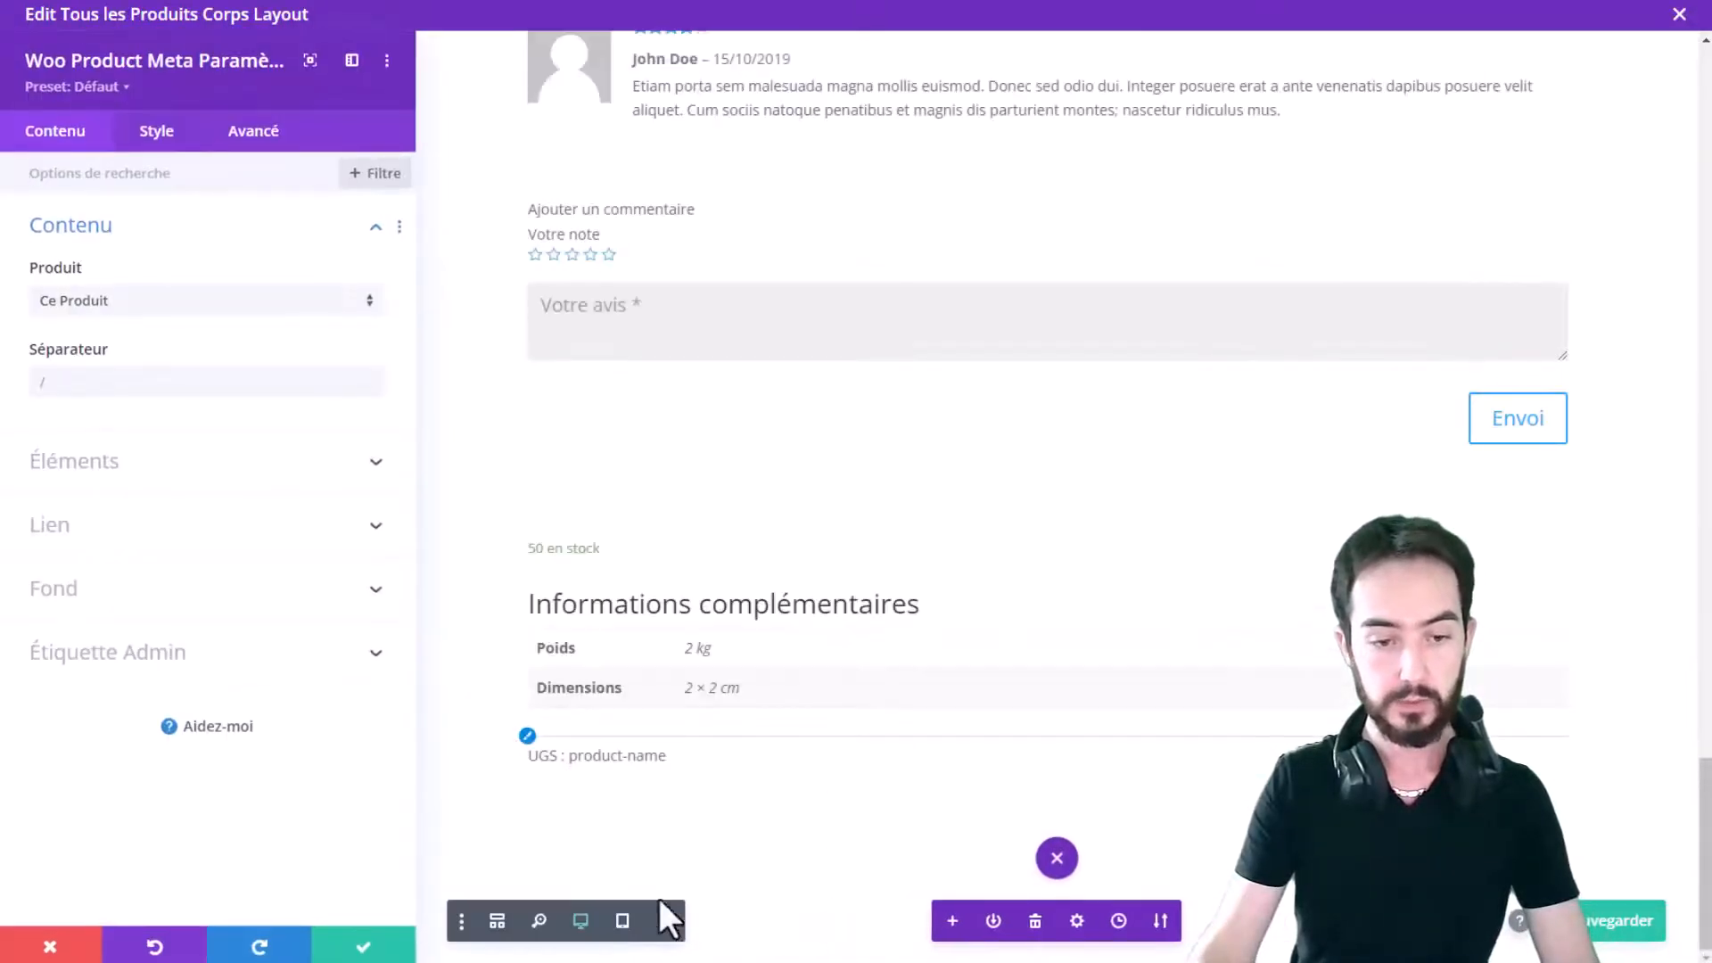
click(355, 944)
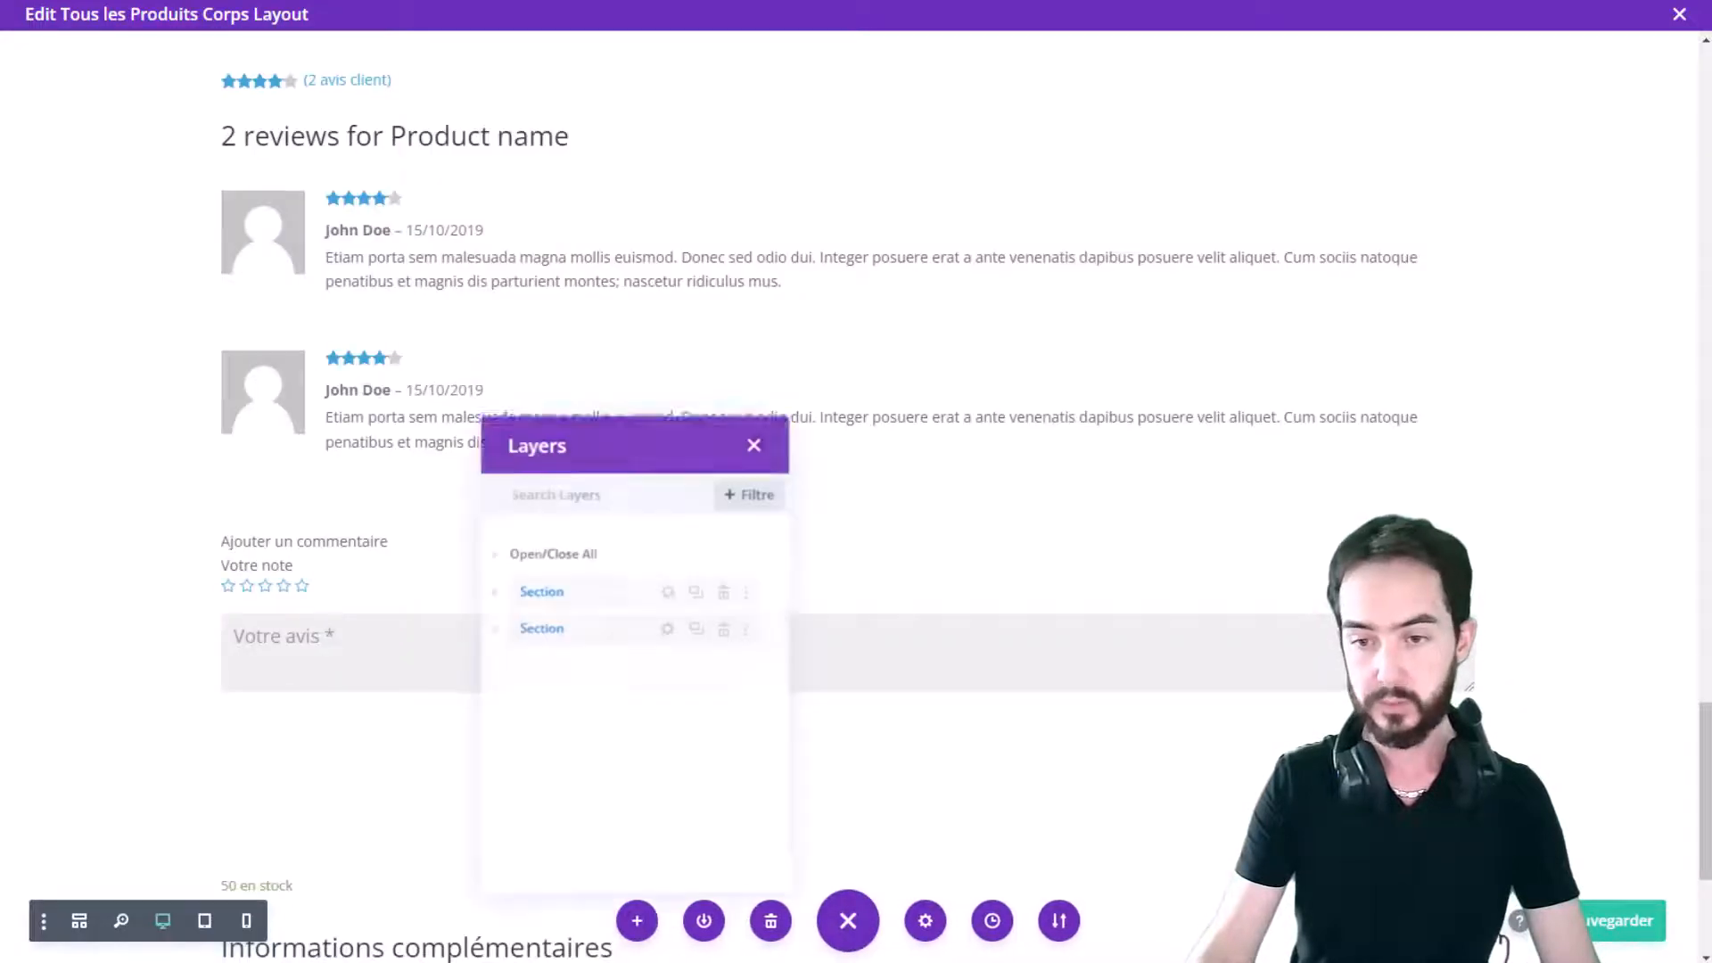
Show the layers list beside the layout and expand the second section's row and column to list its Woo modules
drag(650, 459, 1190, 189)
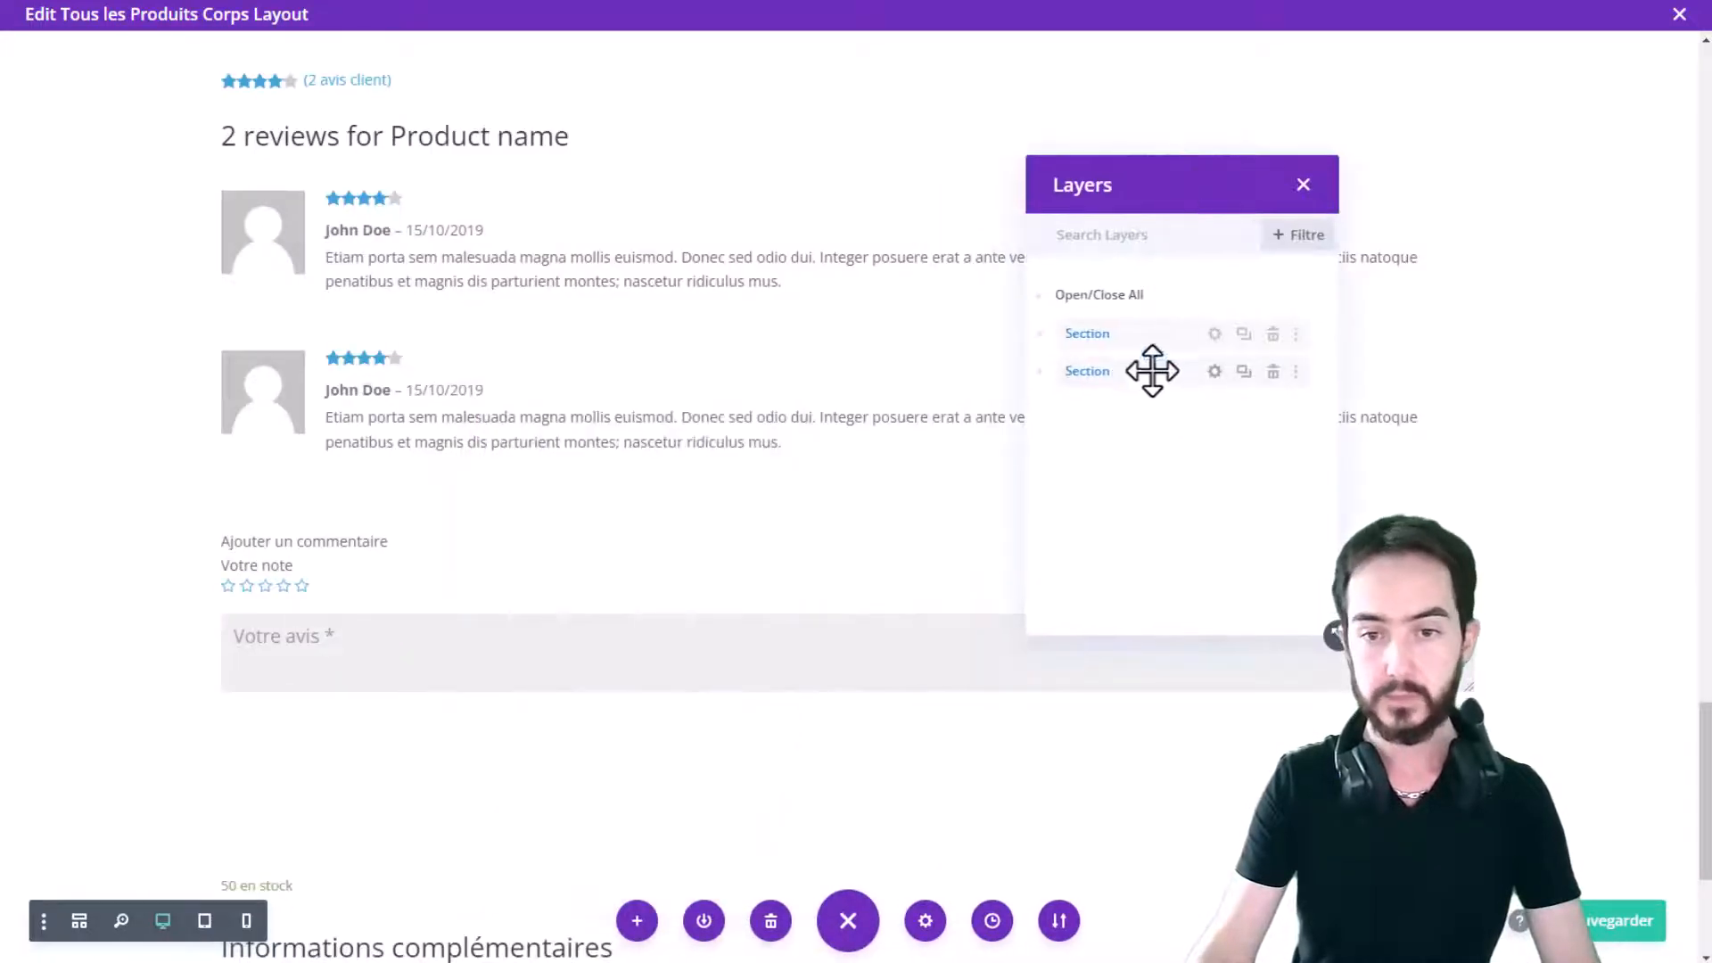
click(1041, 373)
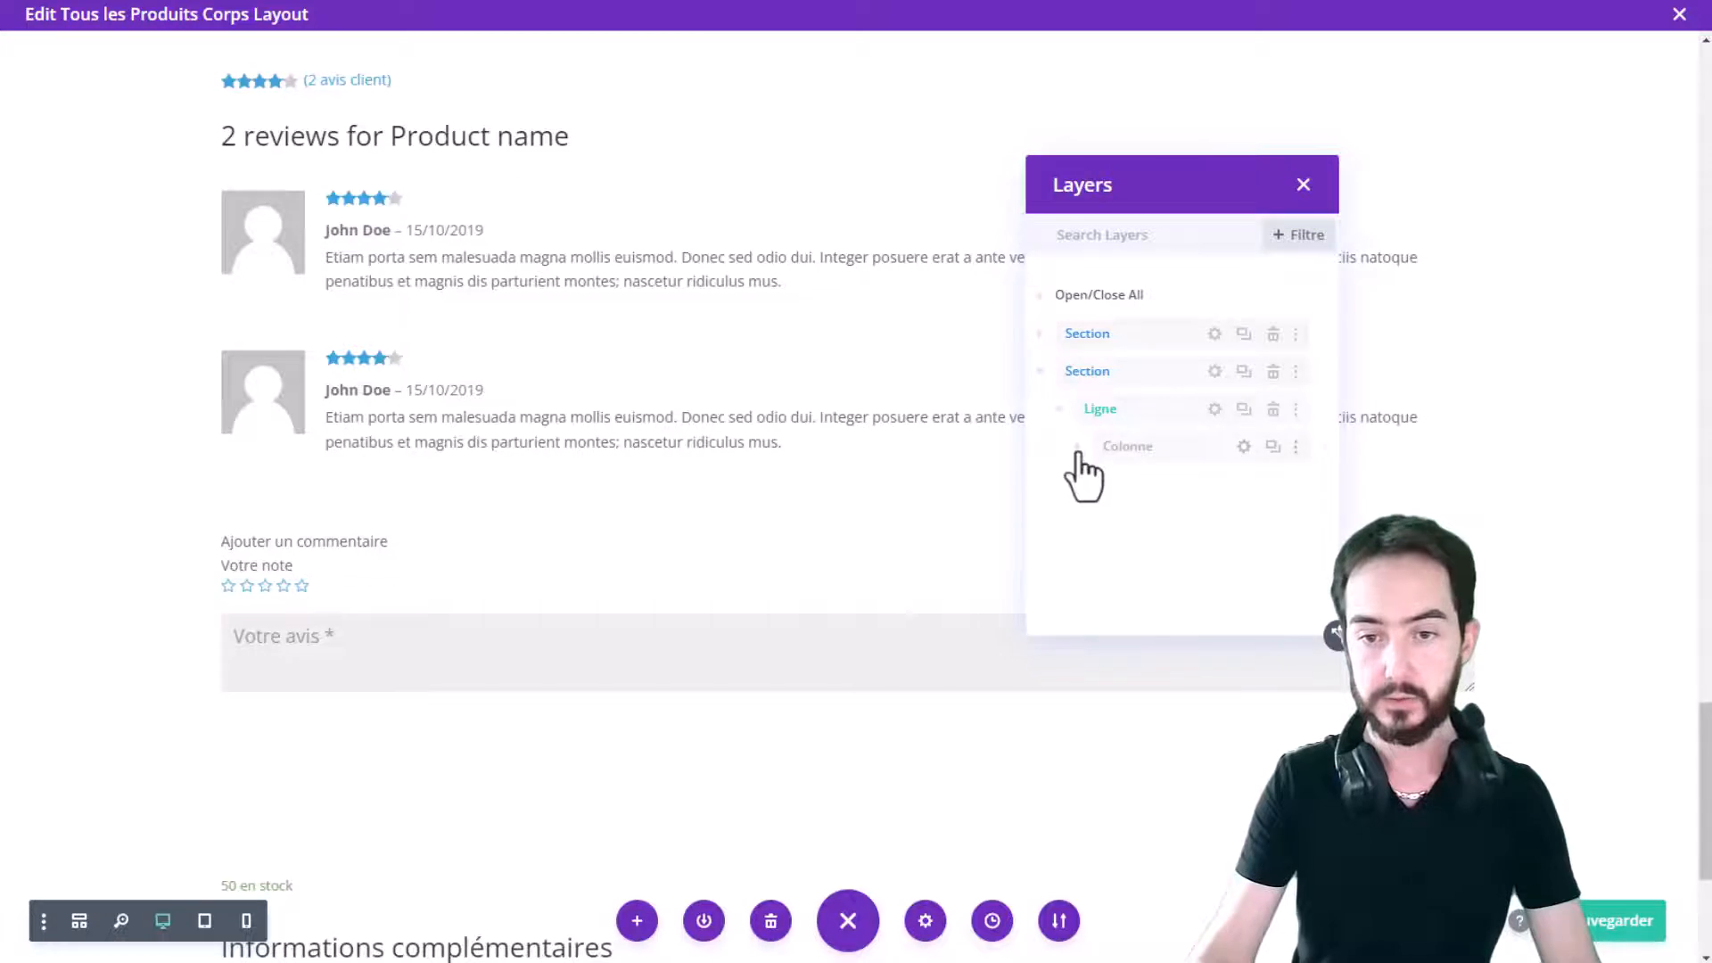
click(1077, 449)
scroll(1216, 470, down, 5)
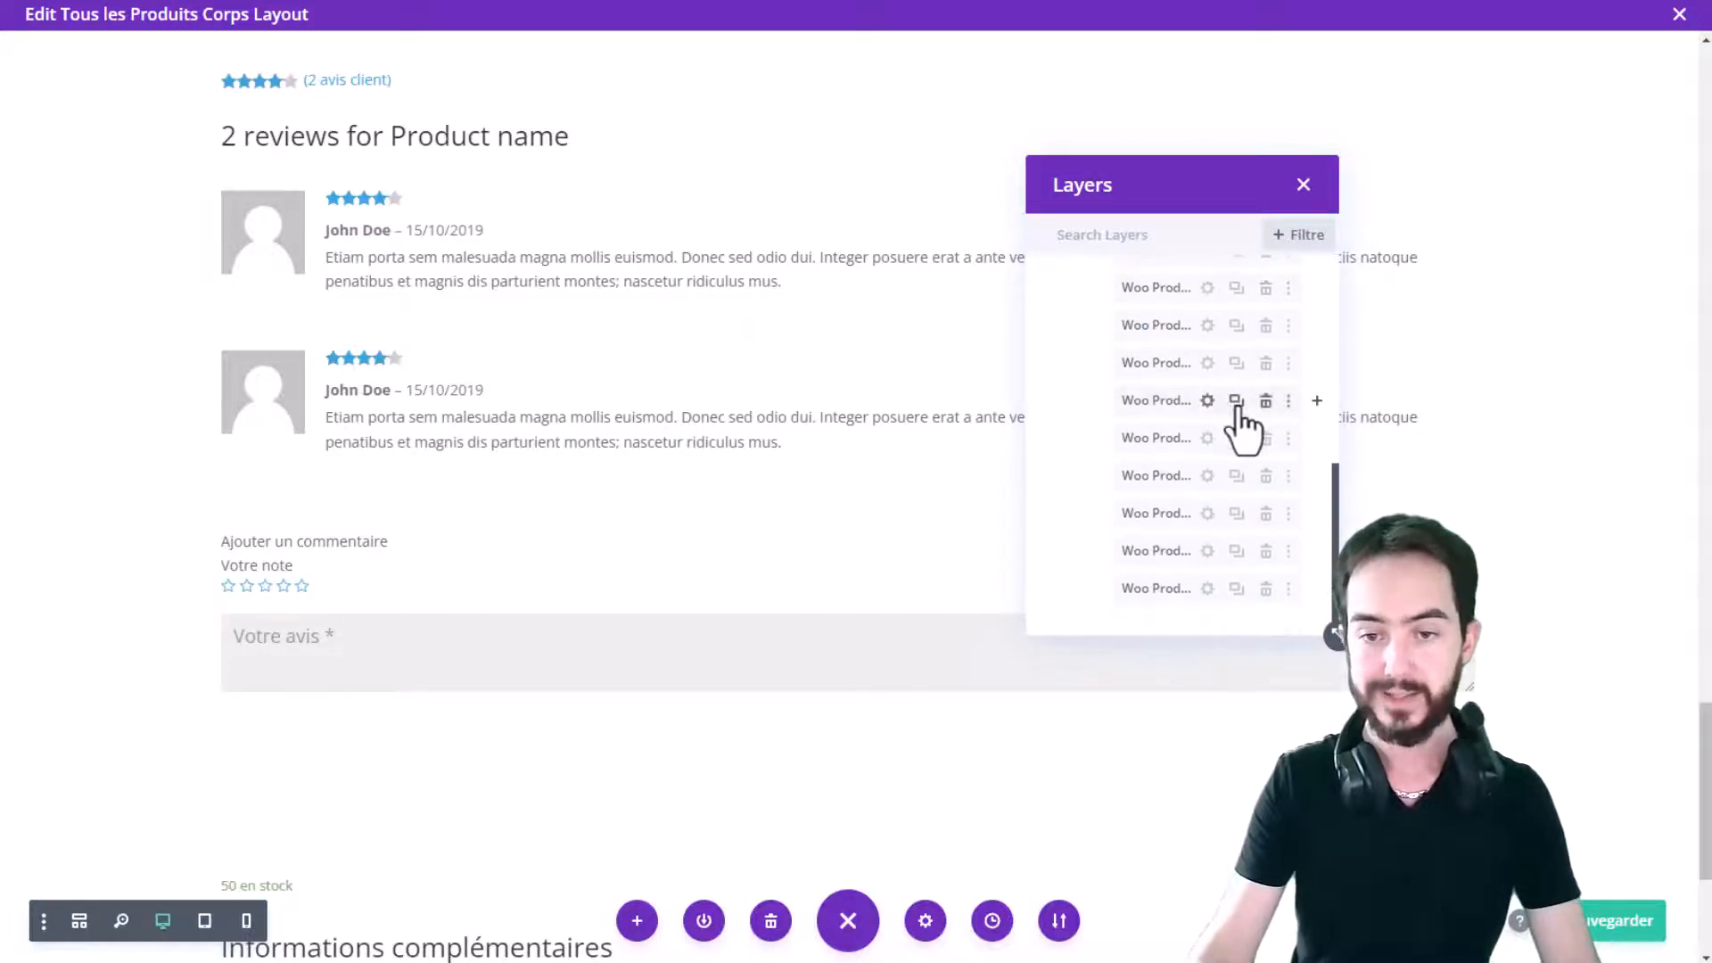
Try deleting the Woo Product Meta module at the end of the layout and undo the deletion
scroll(489, 848, down, 4)
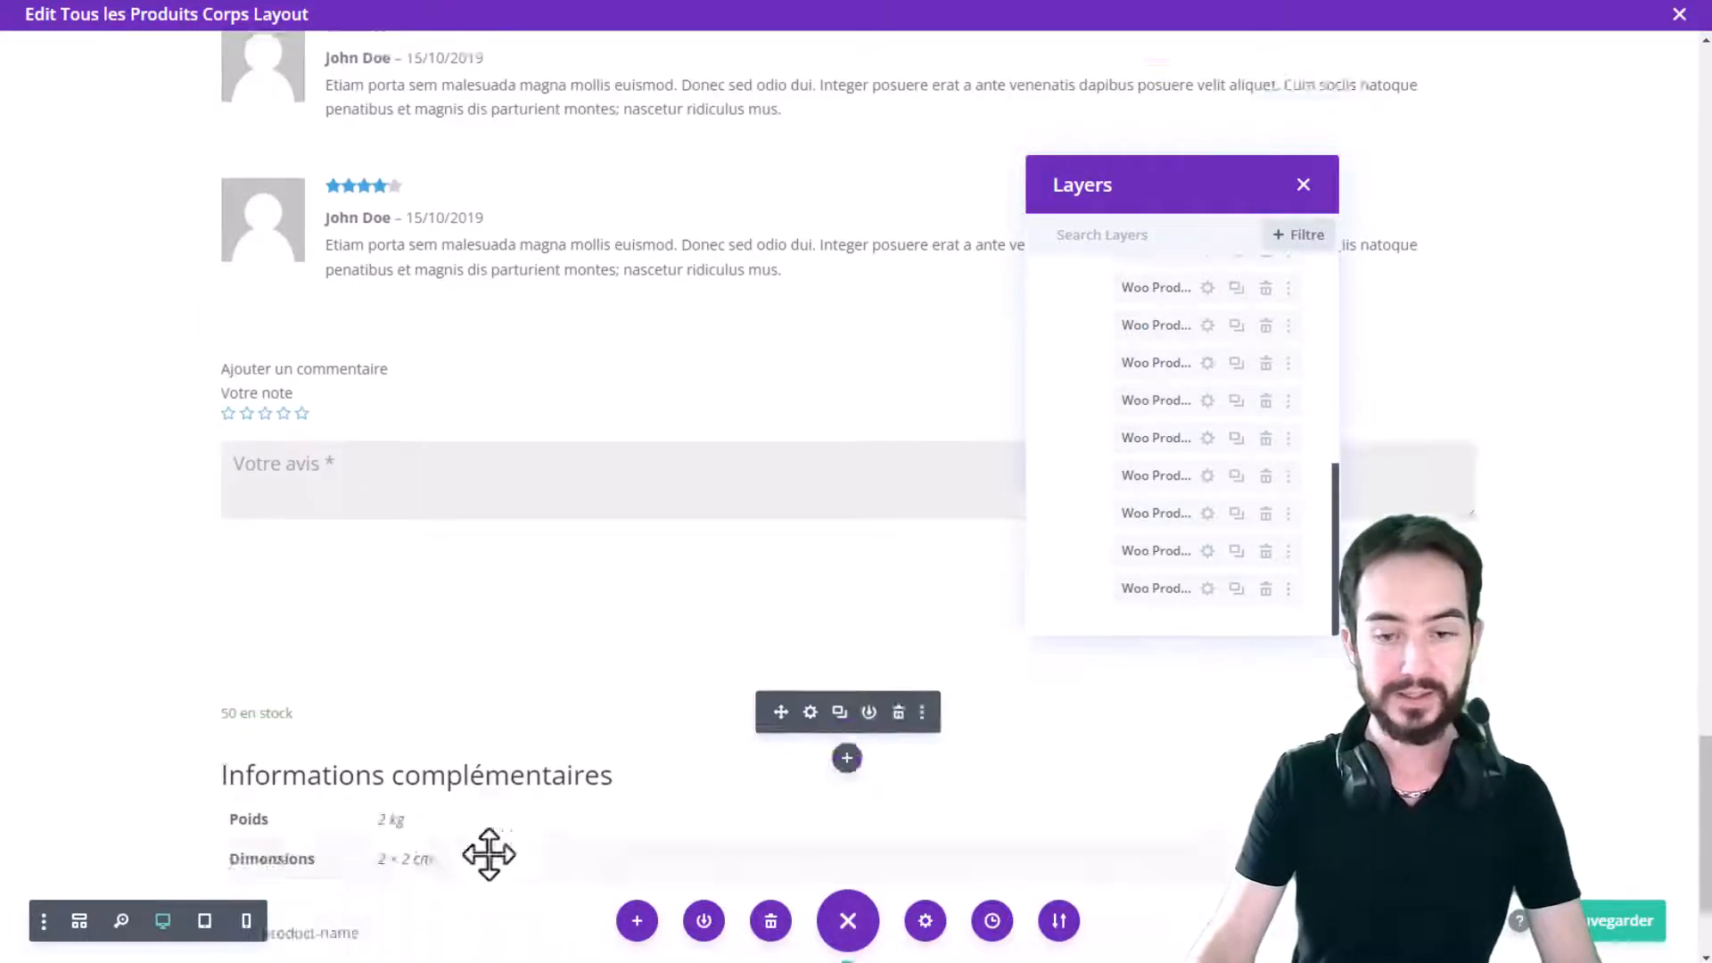
click(1265, 590)
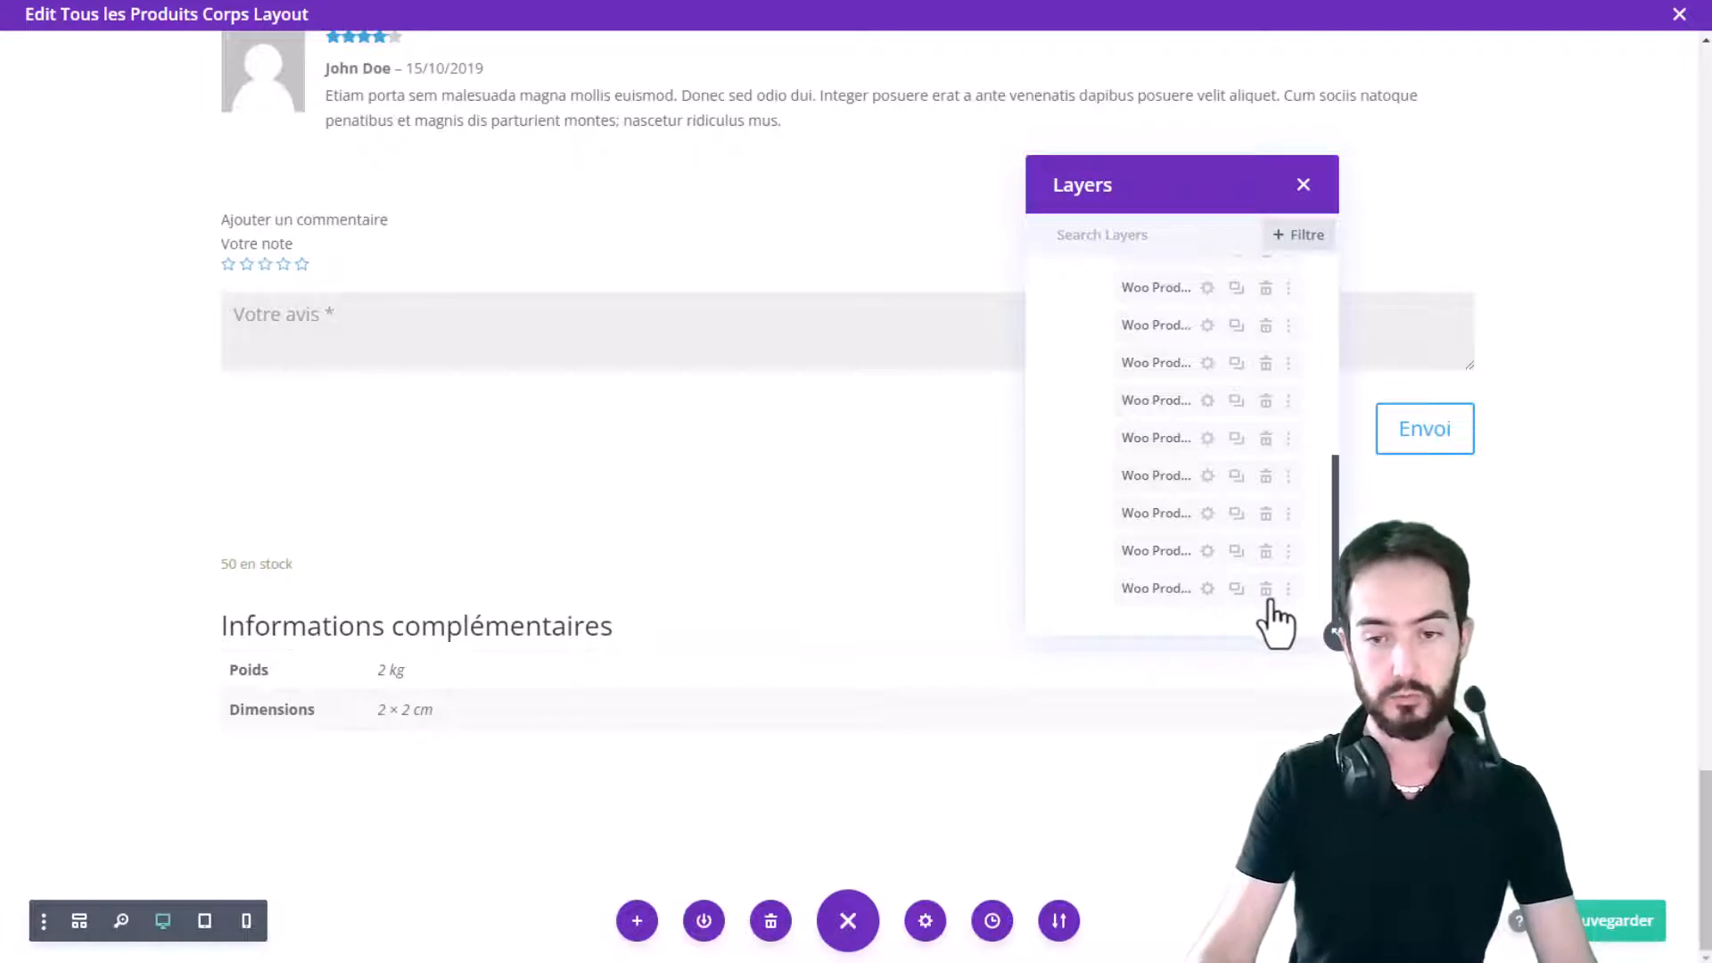
key(ctrl+z)
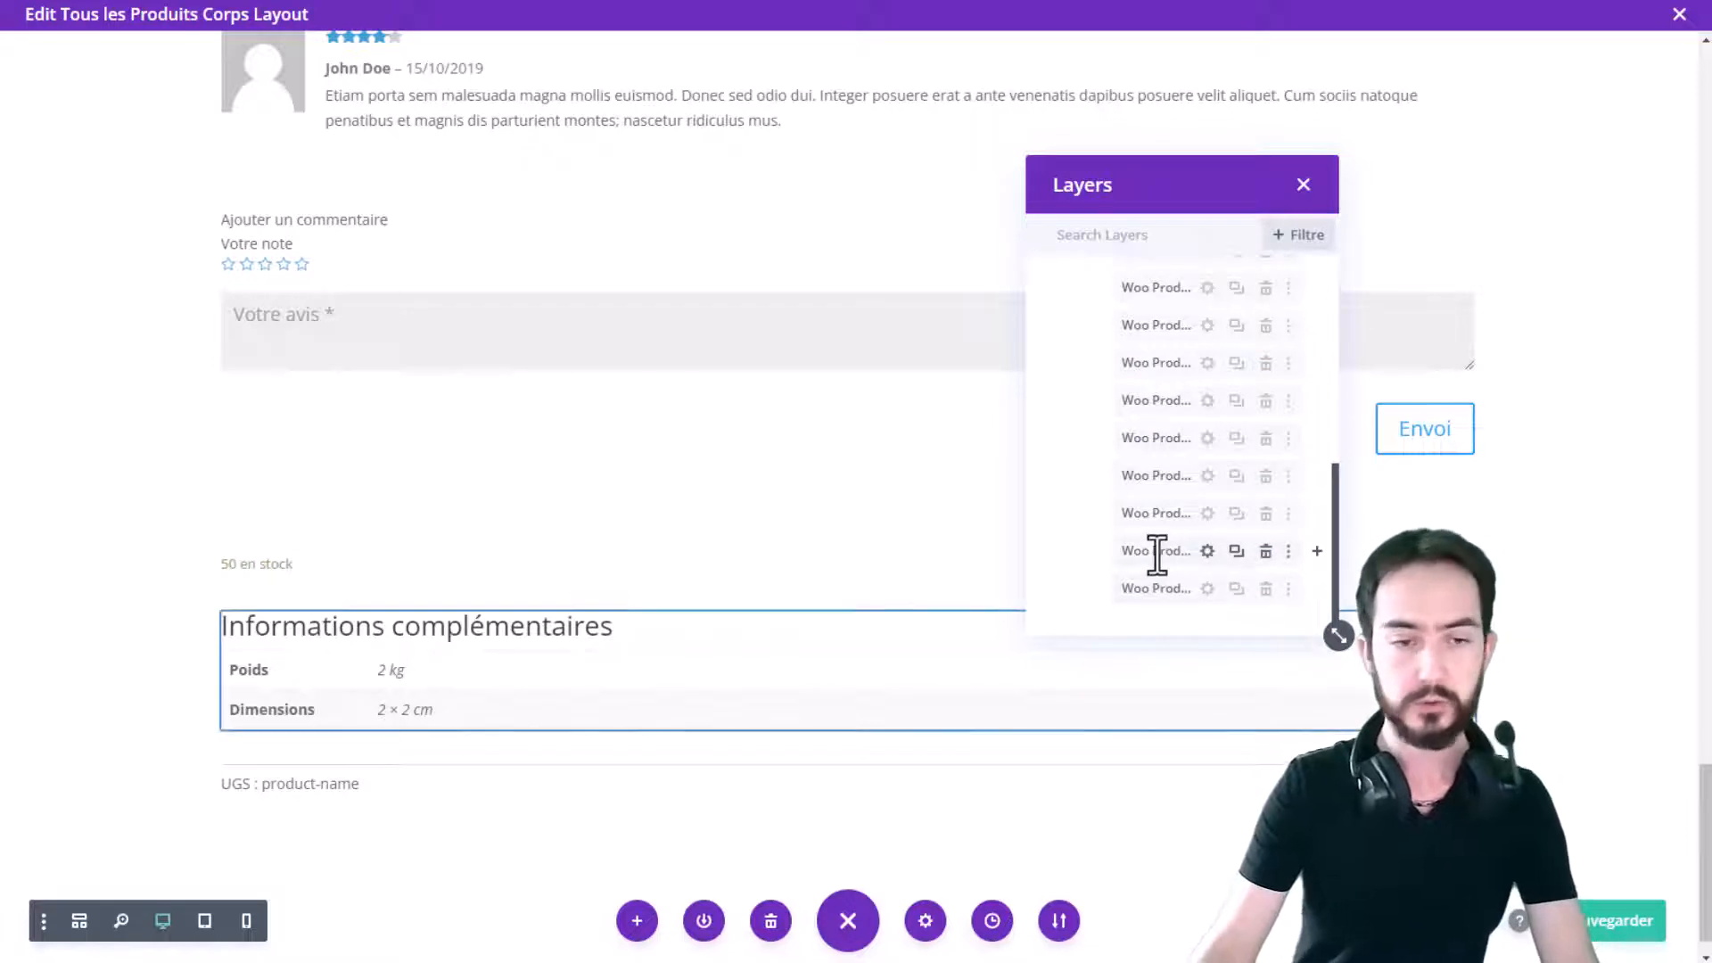
Delete the separate Informations complémentaires module, which duplicates the content of the product tabs
click(1265, 551)
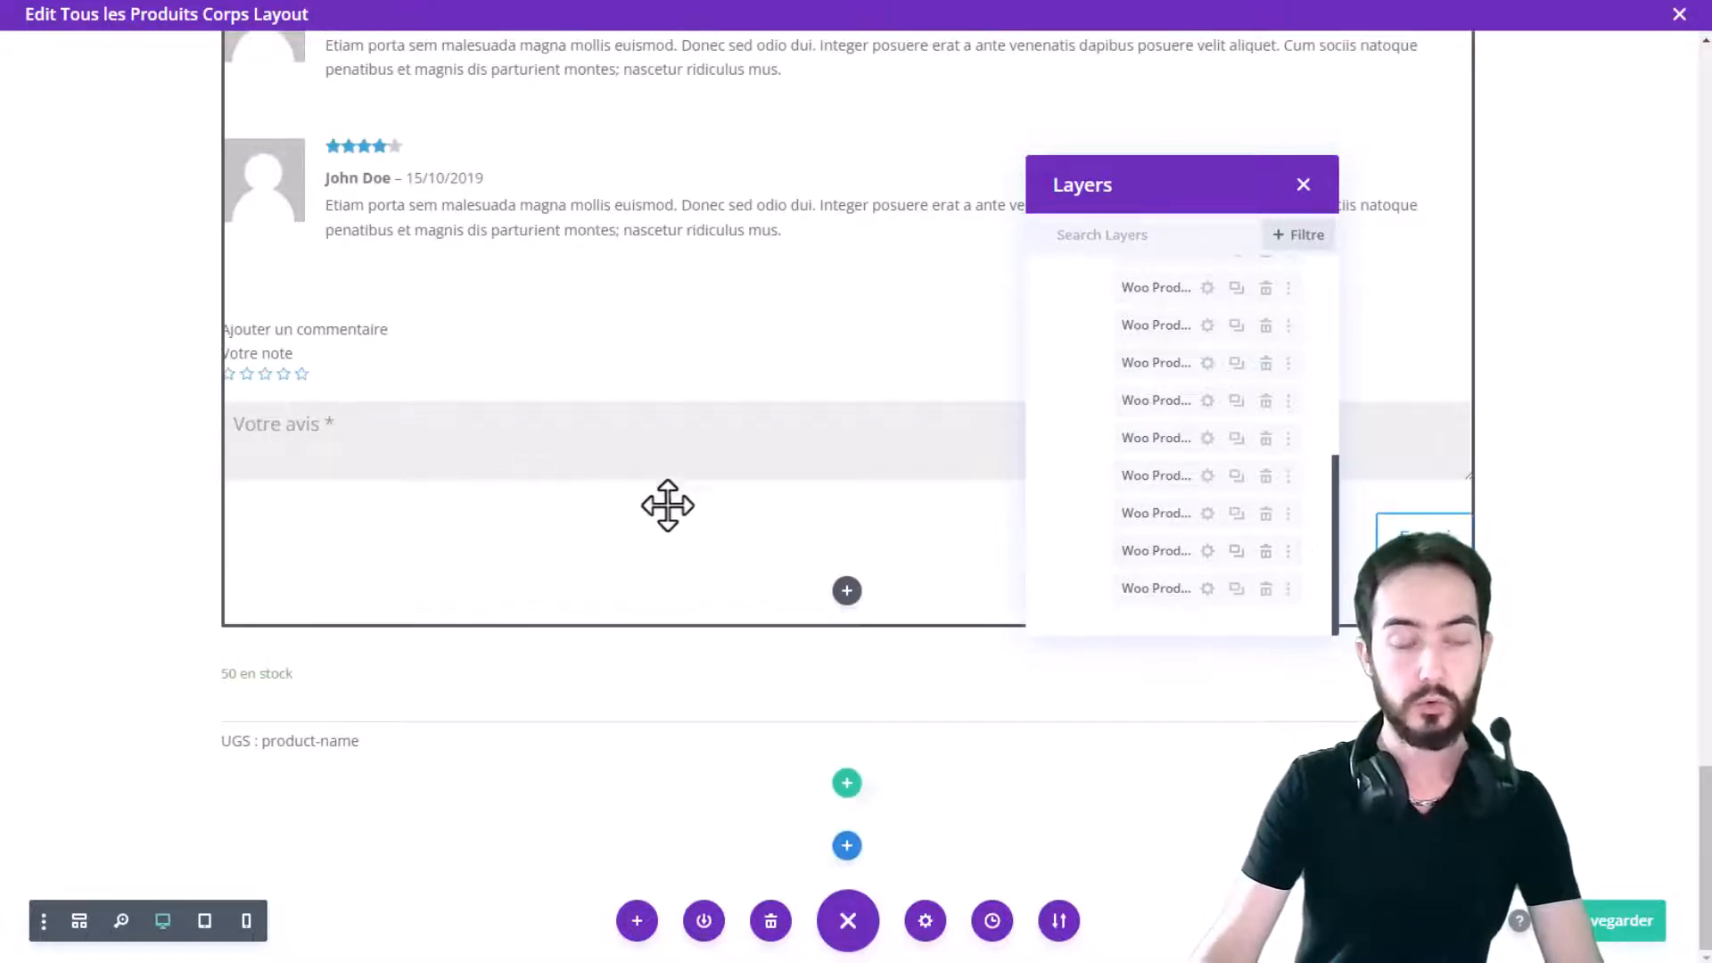
scroll(729, 518, up, 3)
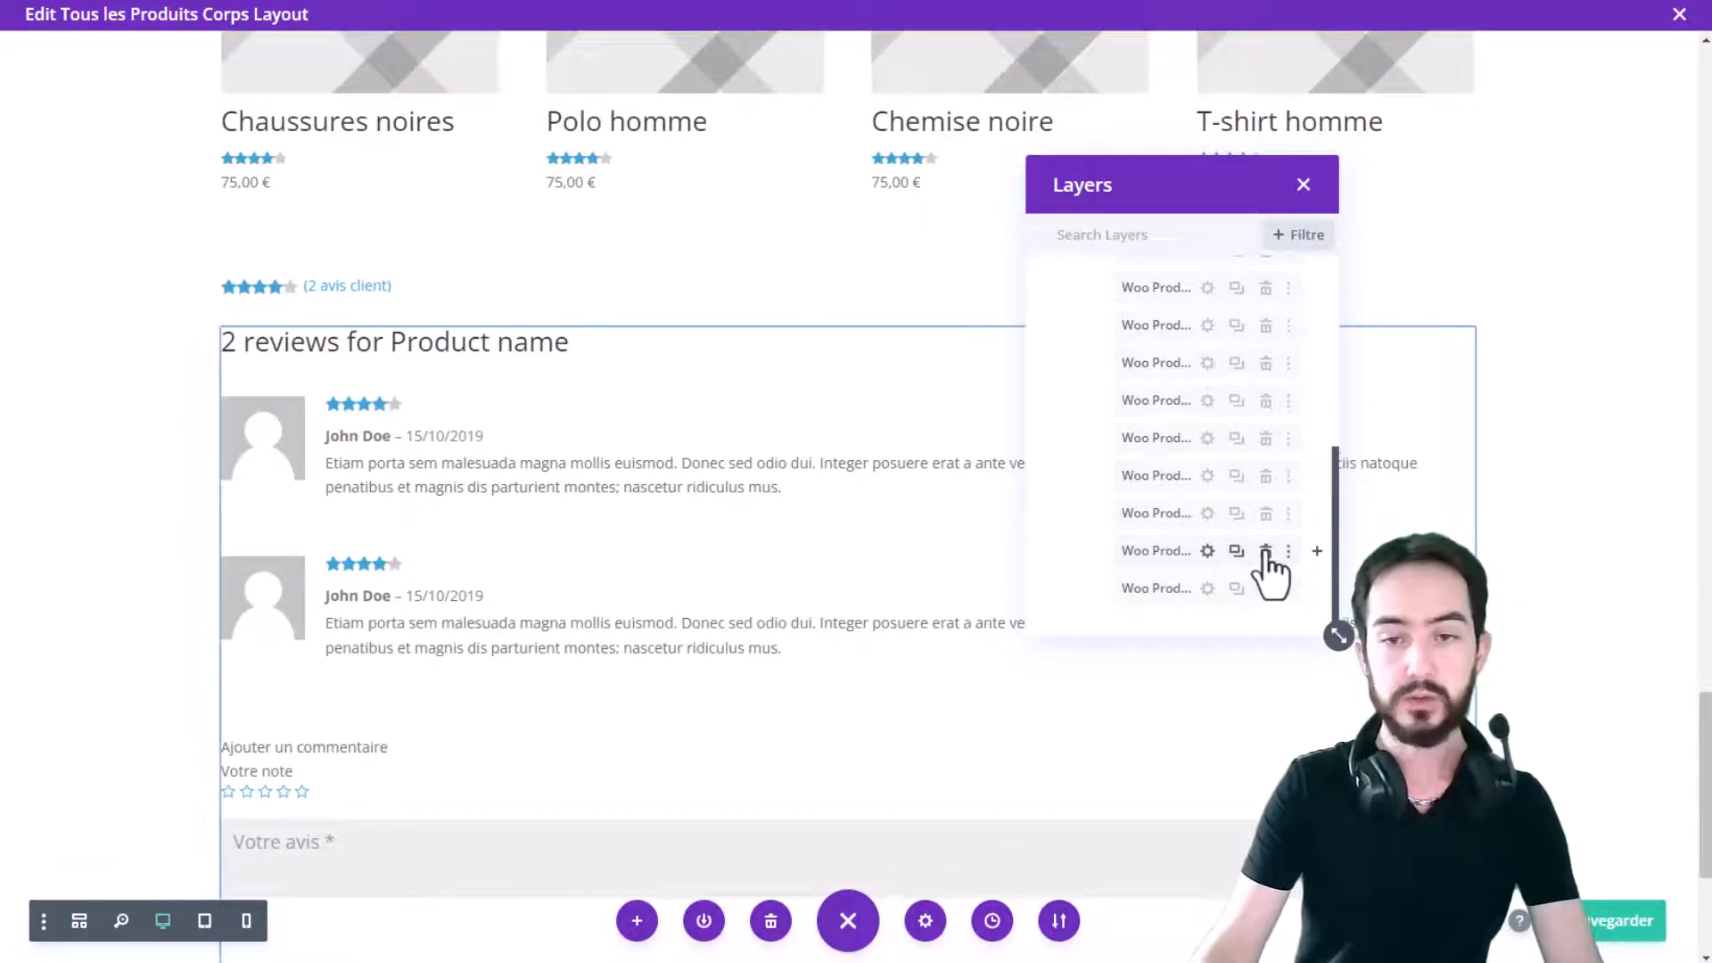
scroll(1005, 578, down, 1)
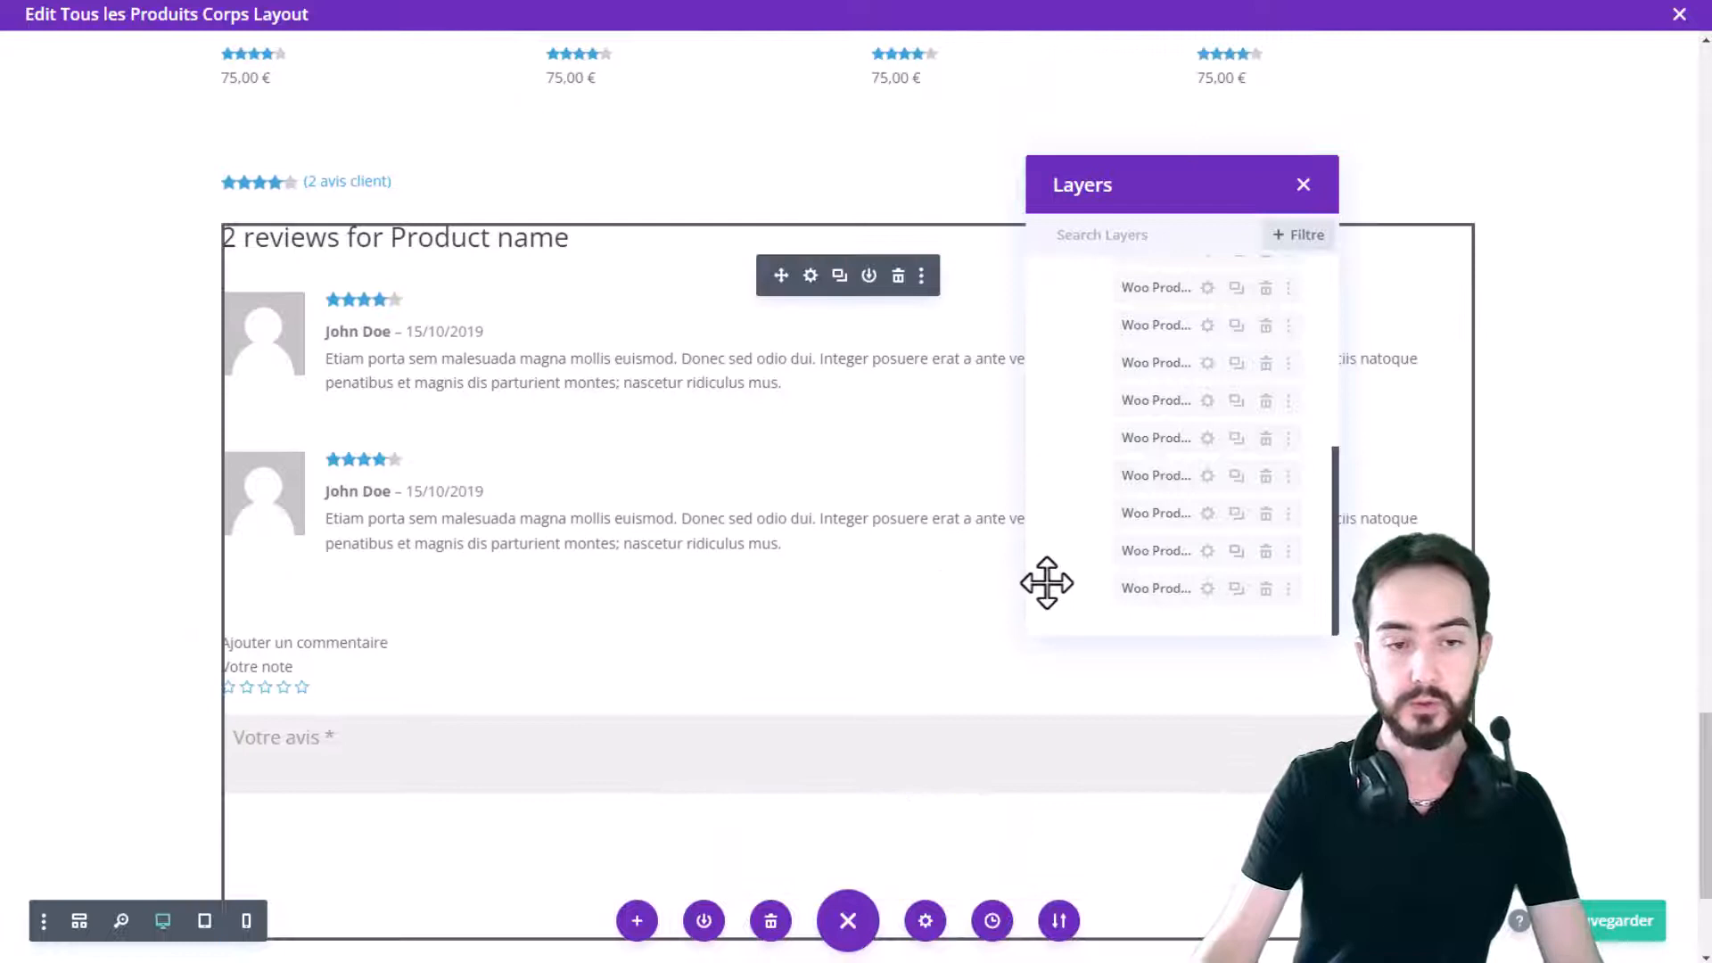
Try deleting the stock and product reviews modules above the product meta and undo both deletions
click(1265, 551)
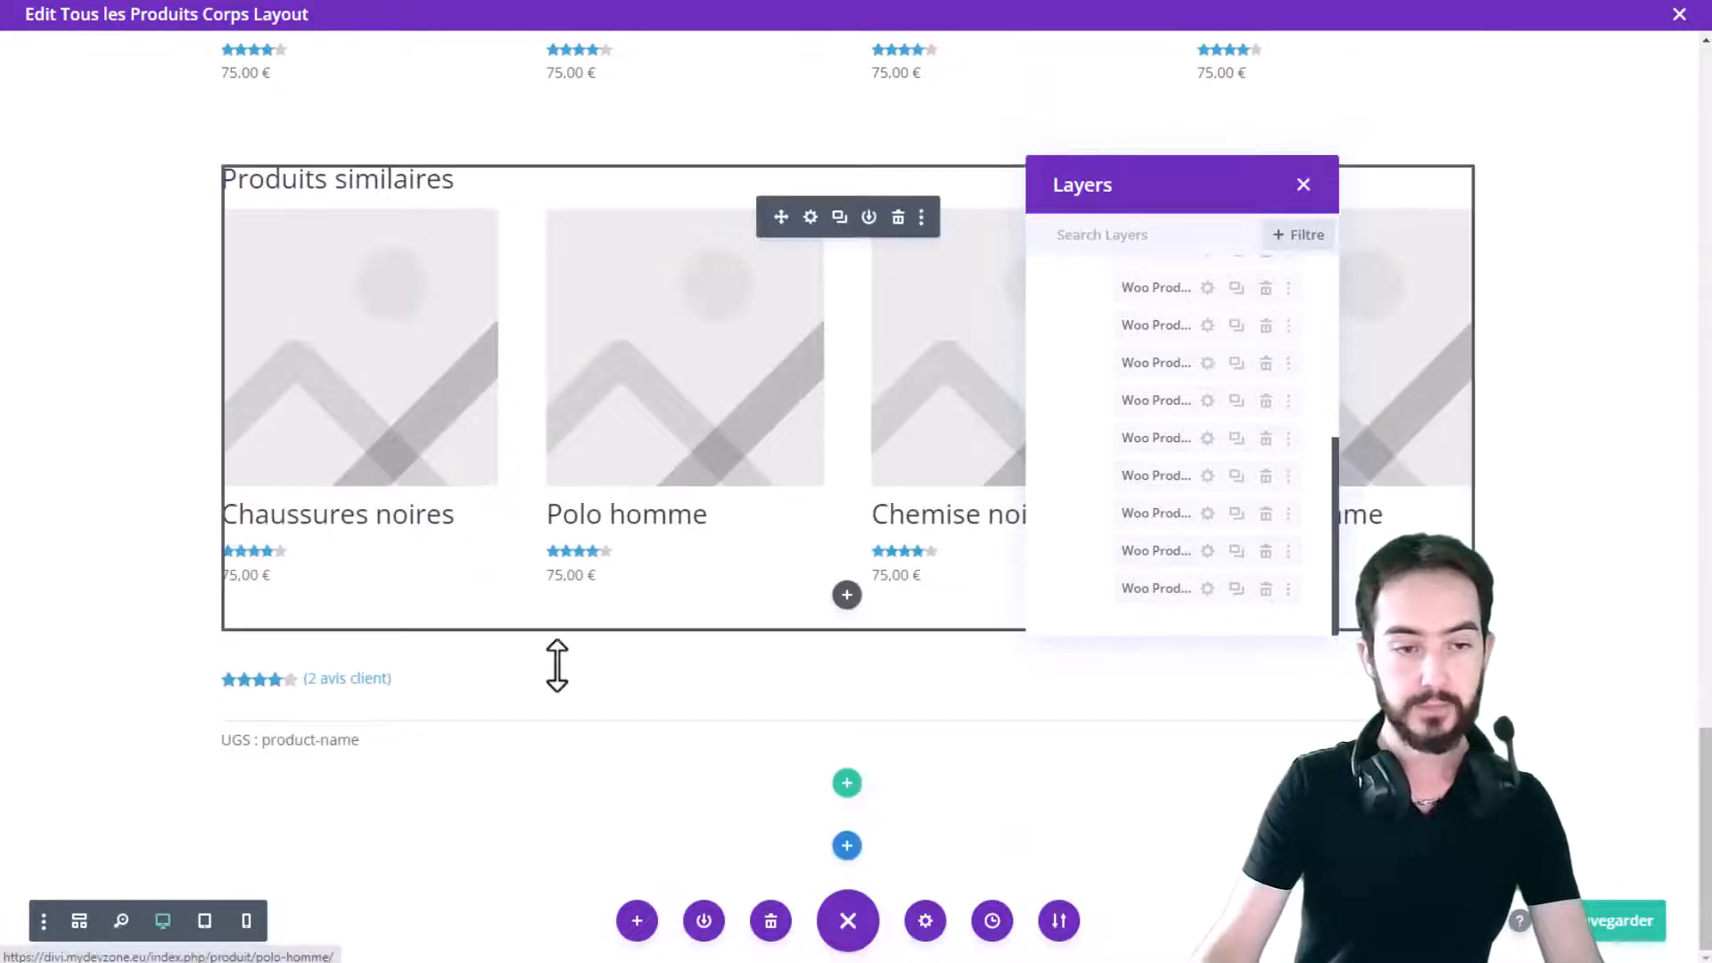
key(ctrl+z)
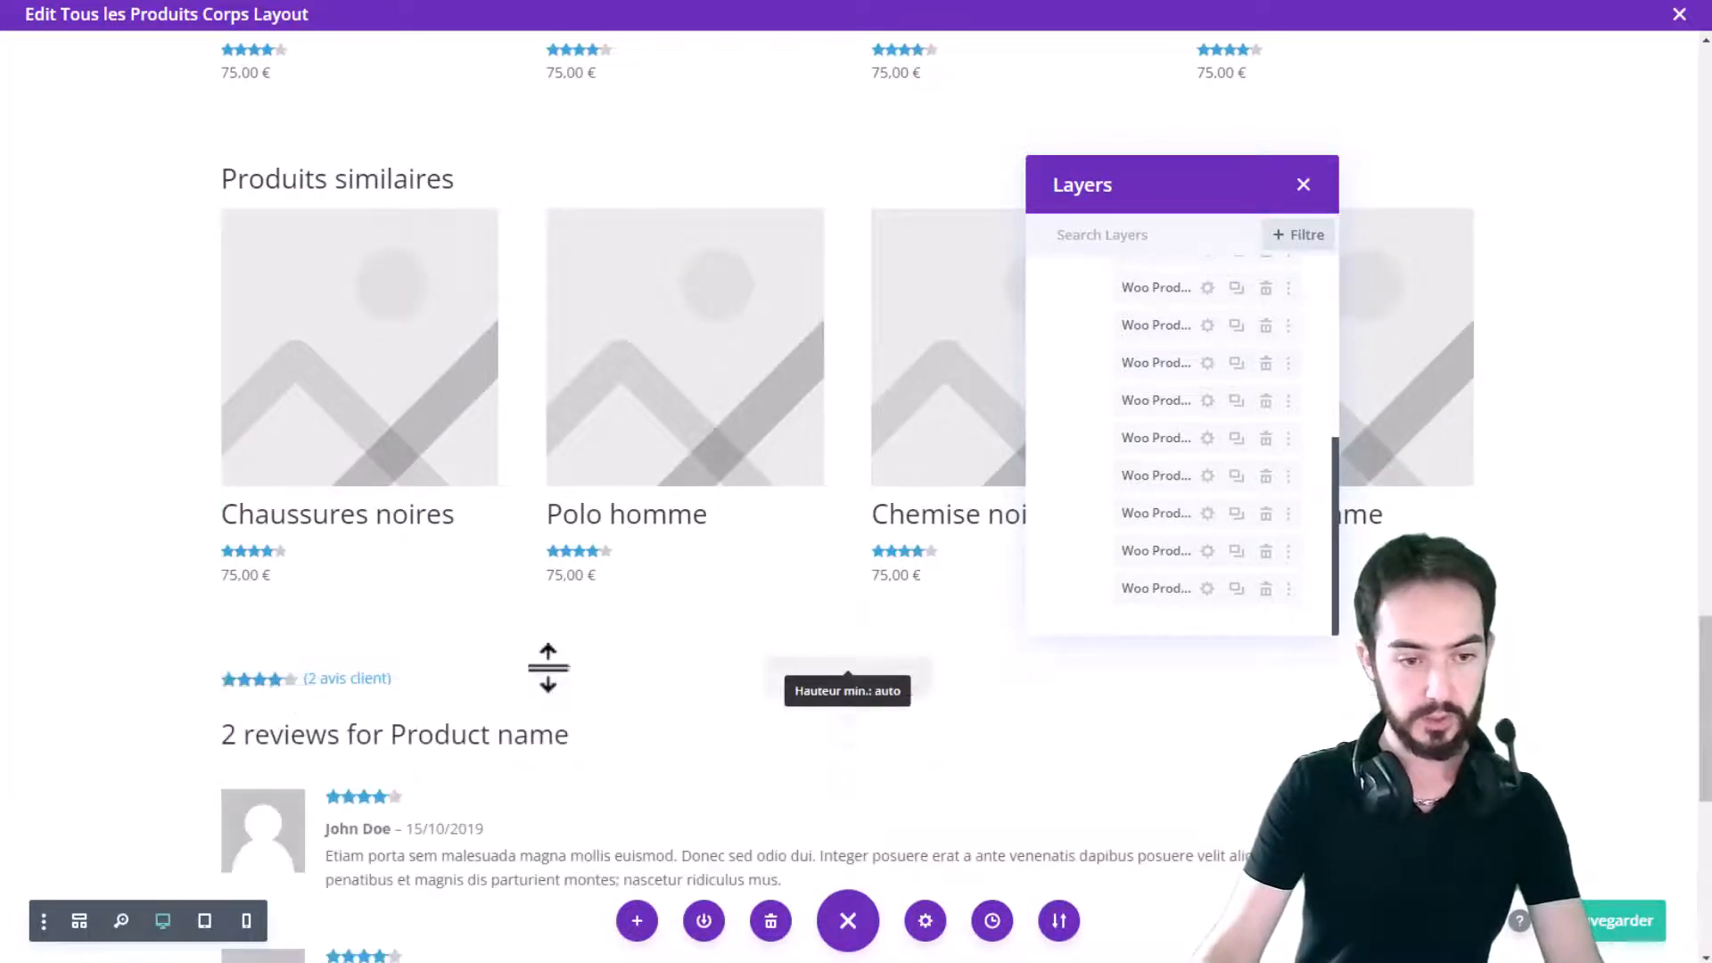
scroll(569, 661, down, 5)
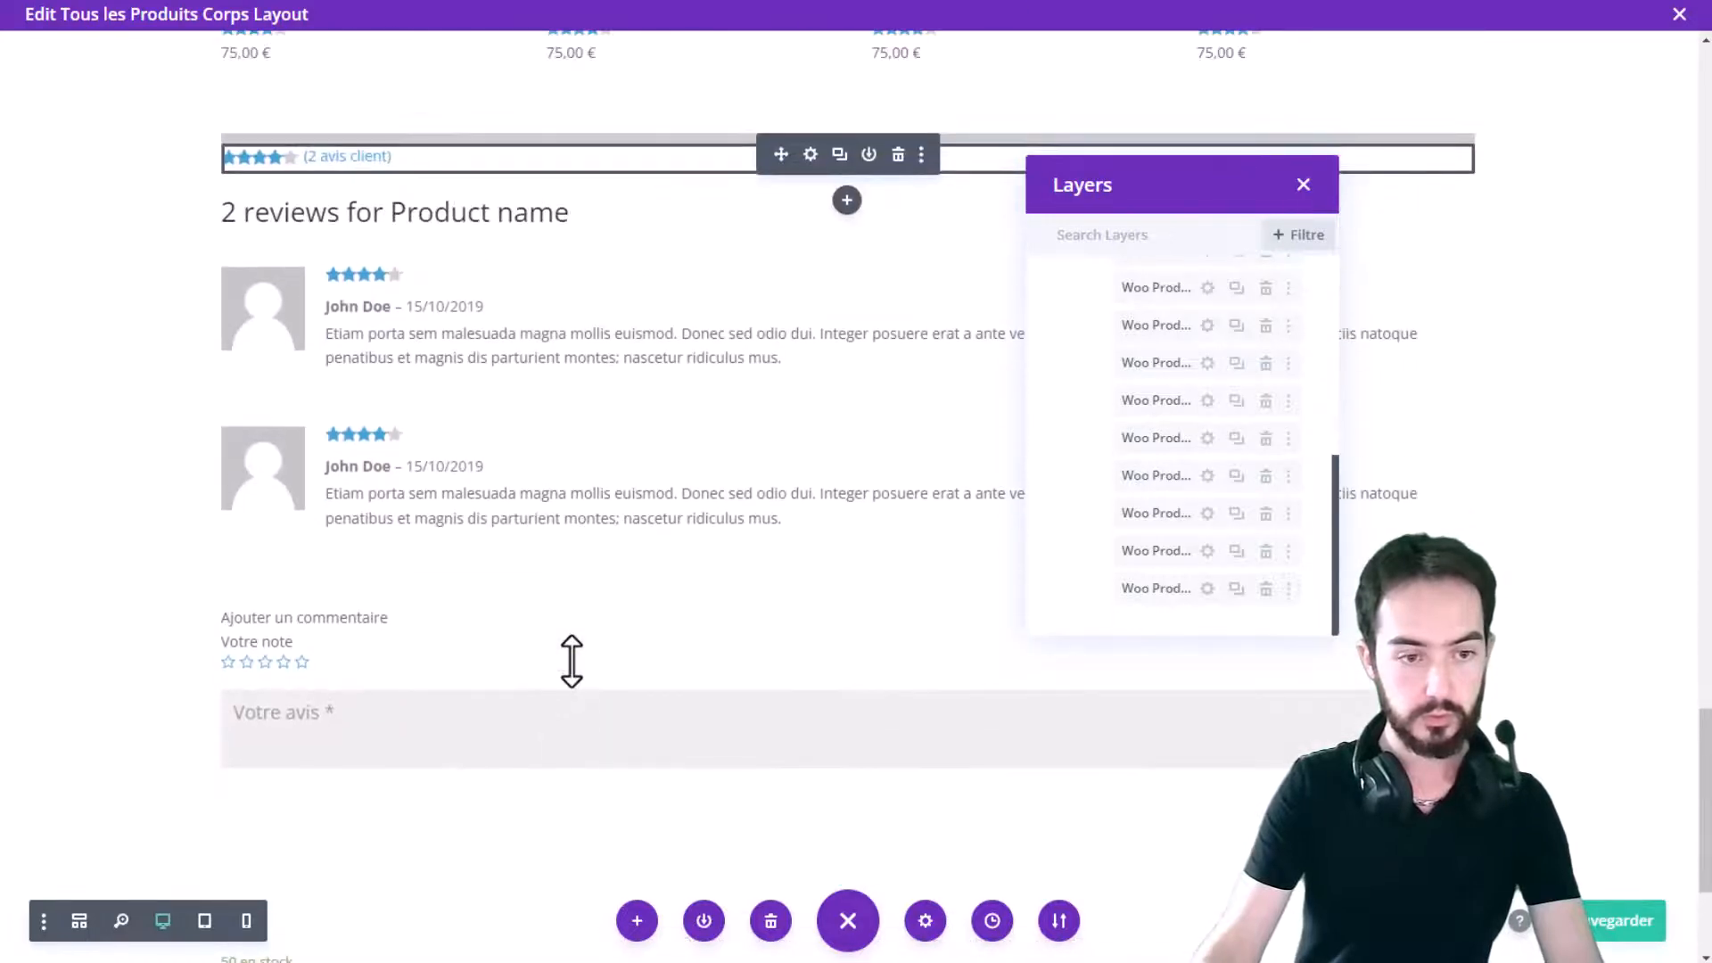
scroll(570, 661, down, 3)
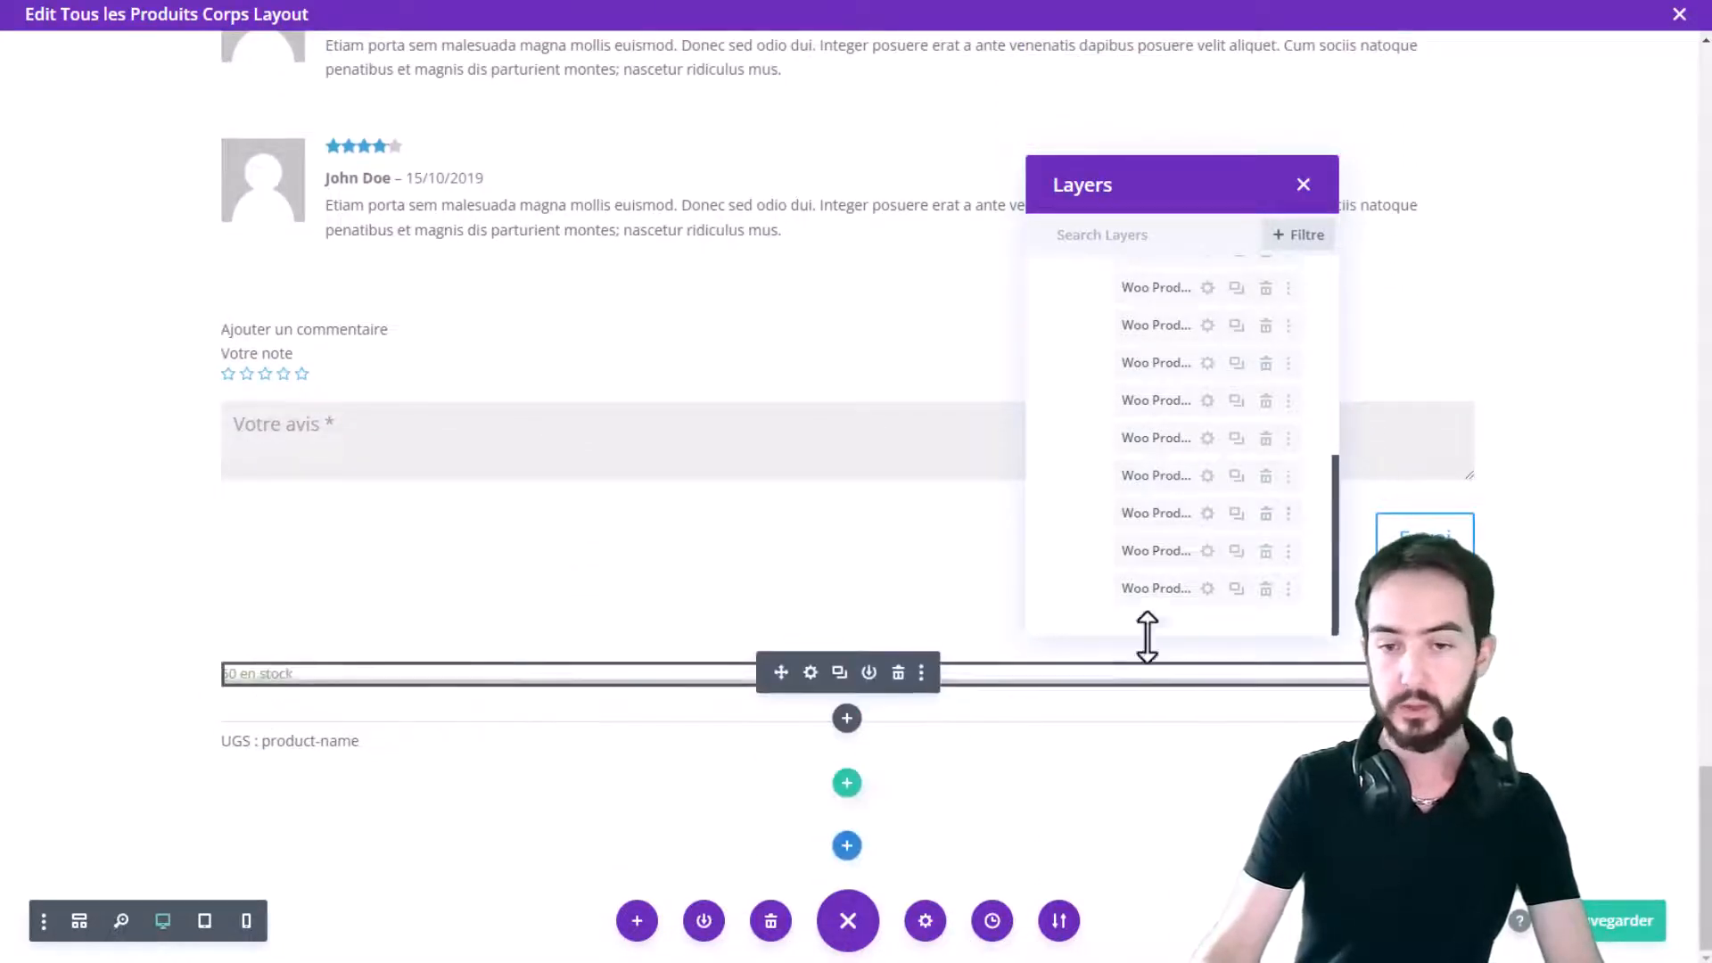
Delete the separate product reviews module and undo the deletion of the product rating module
click(1266, 513)
scroll(829, 533, up, 6)
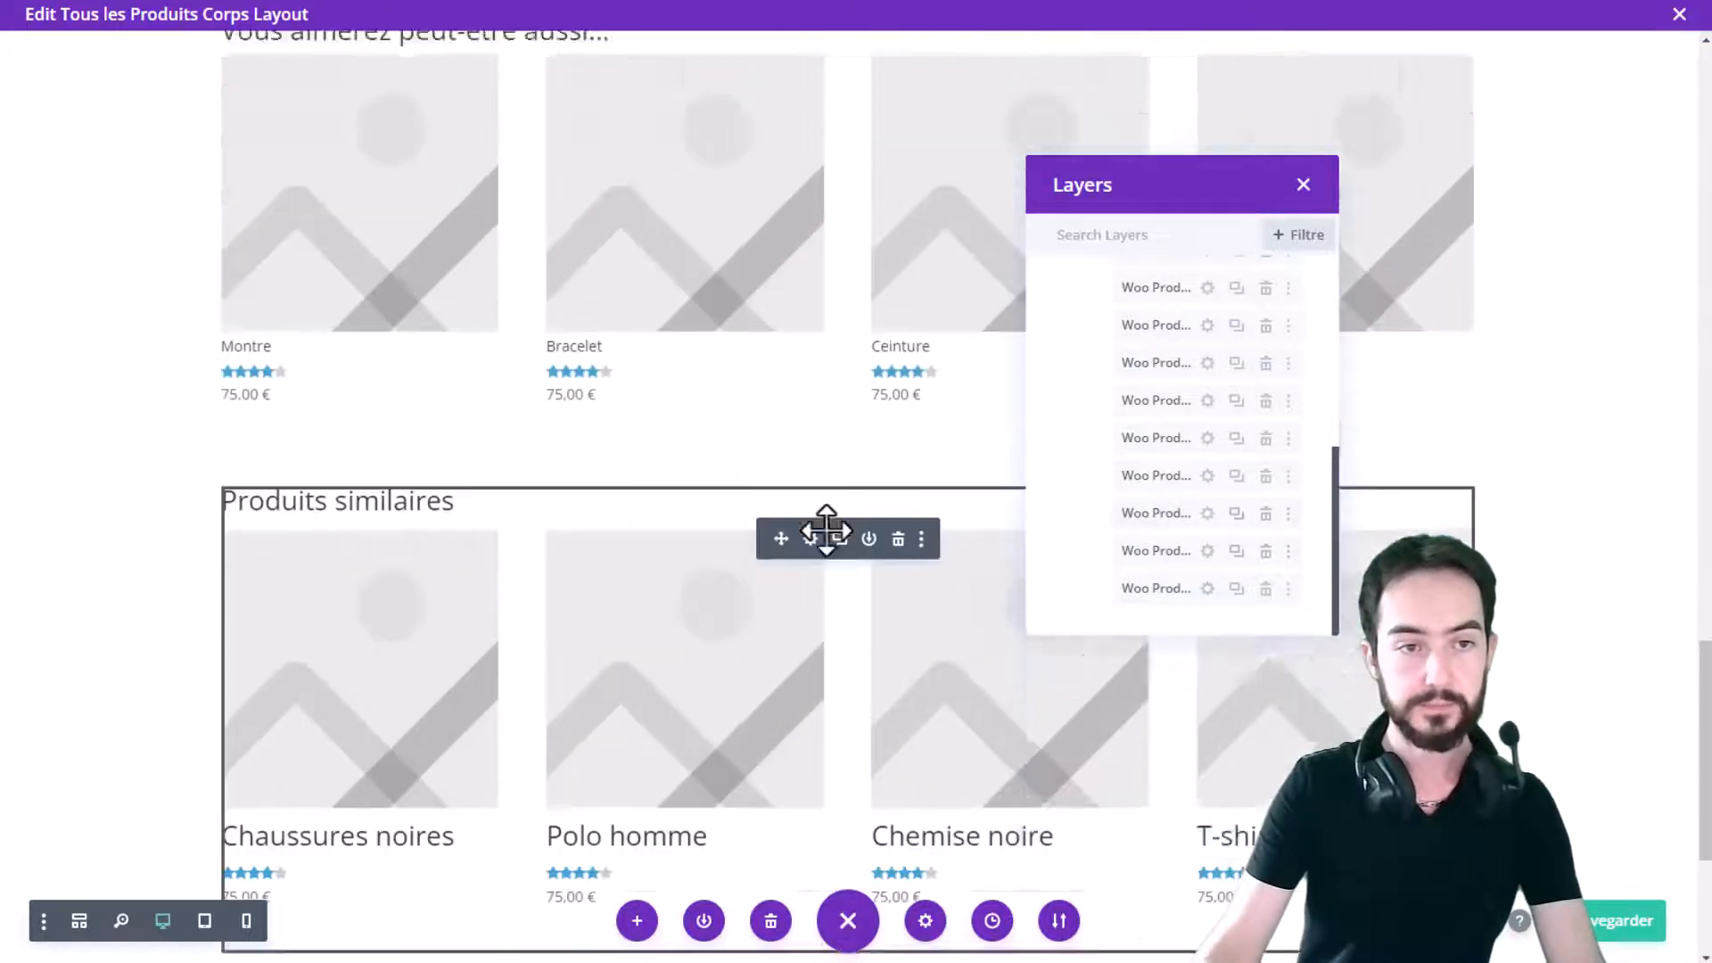
scroll(829, 542, down, 2)
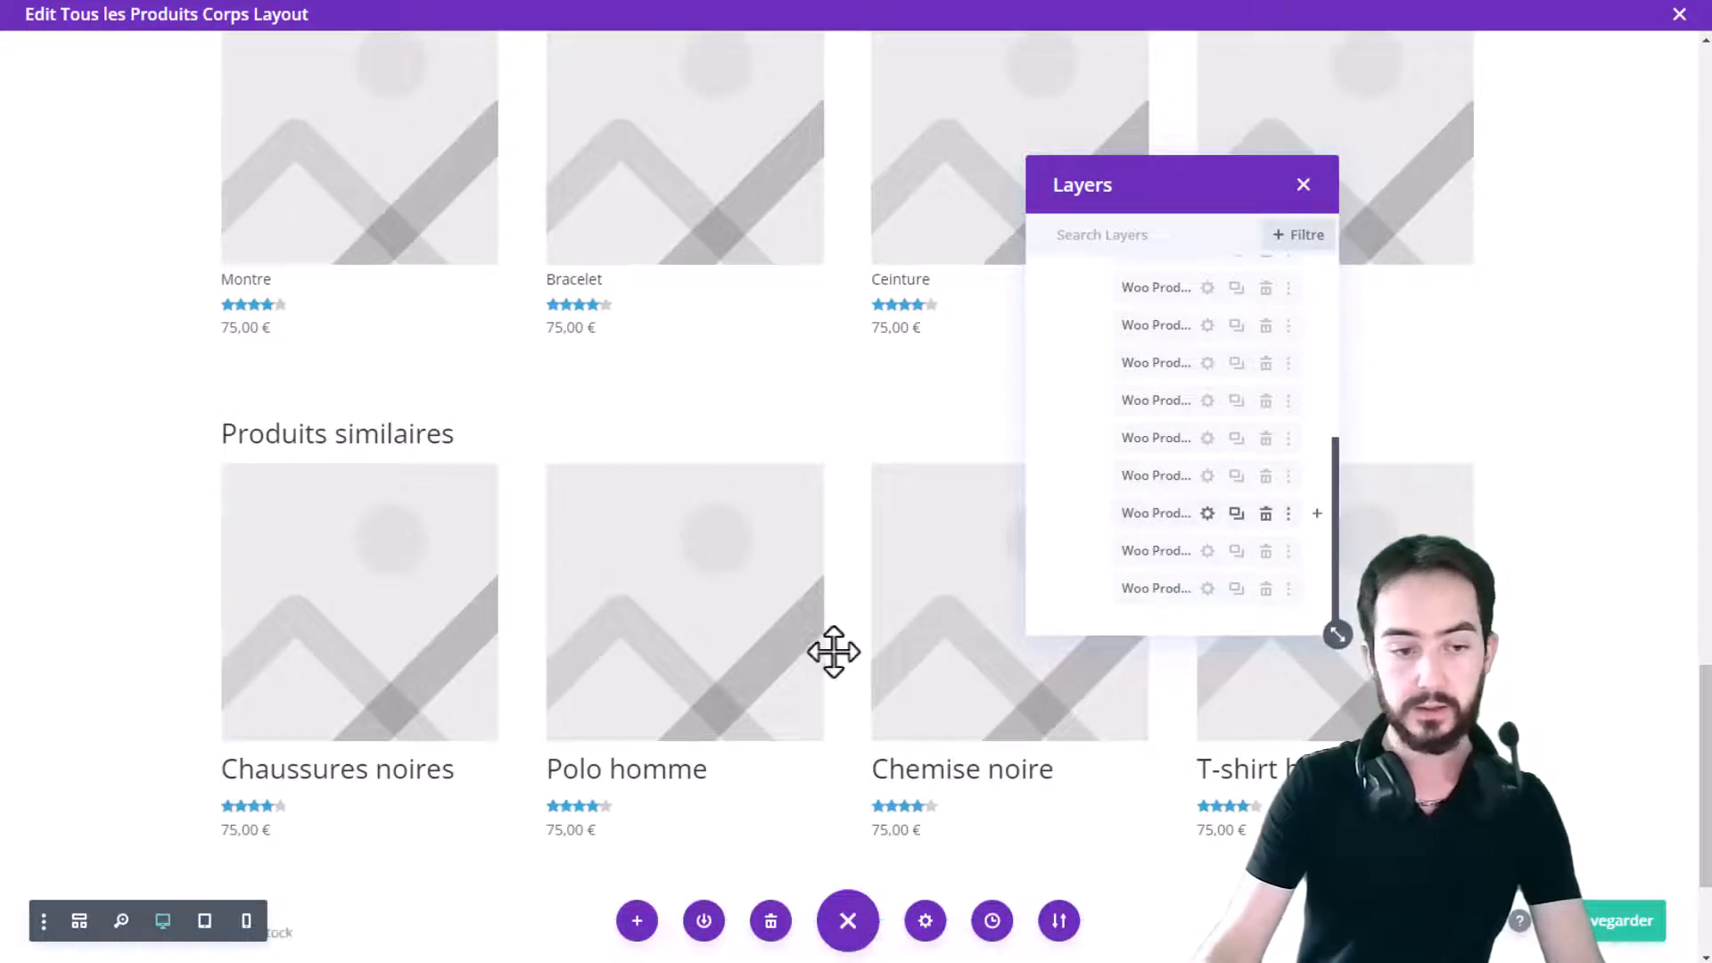
scroll(829, 650, down, 2)
key(ctrl+z)
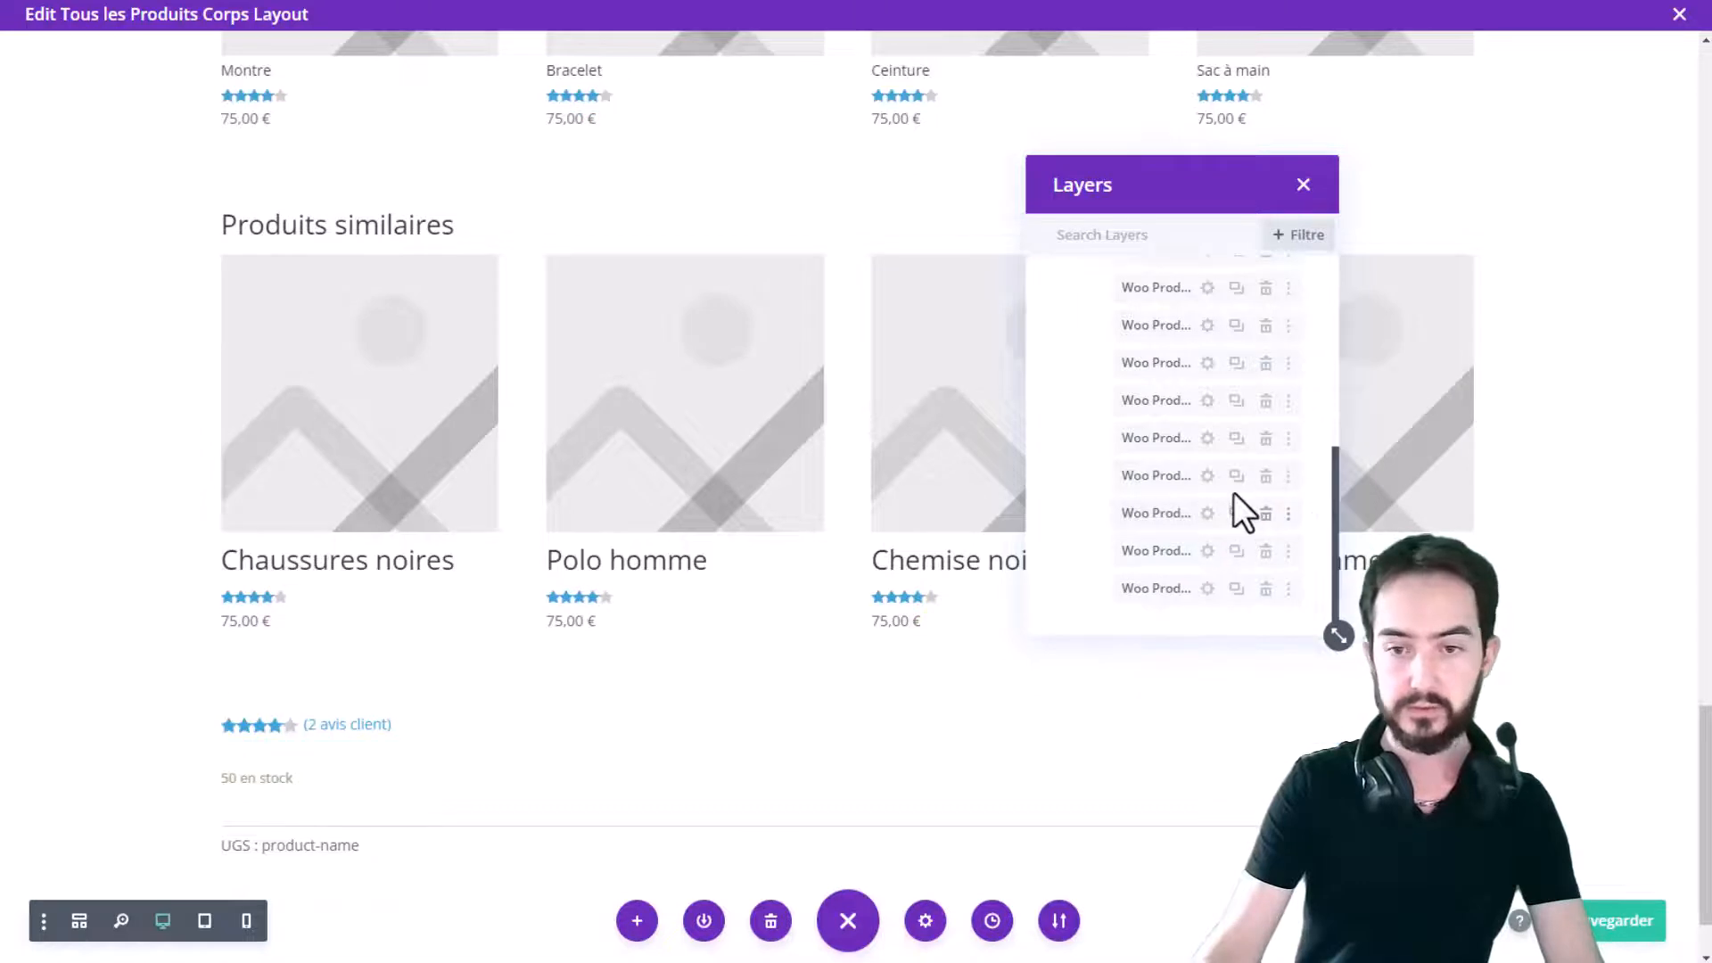
Delete the Produits similaires module and the upsell module below the product title
click(1265, 477)
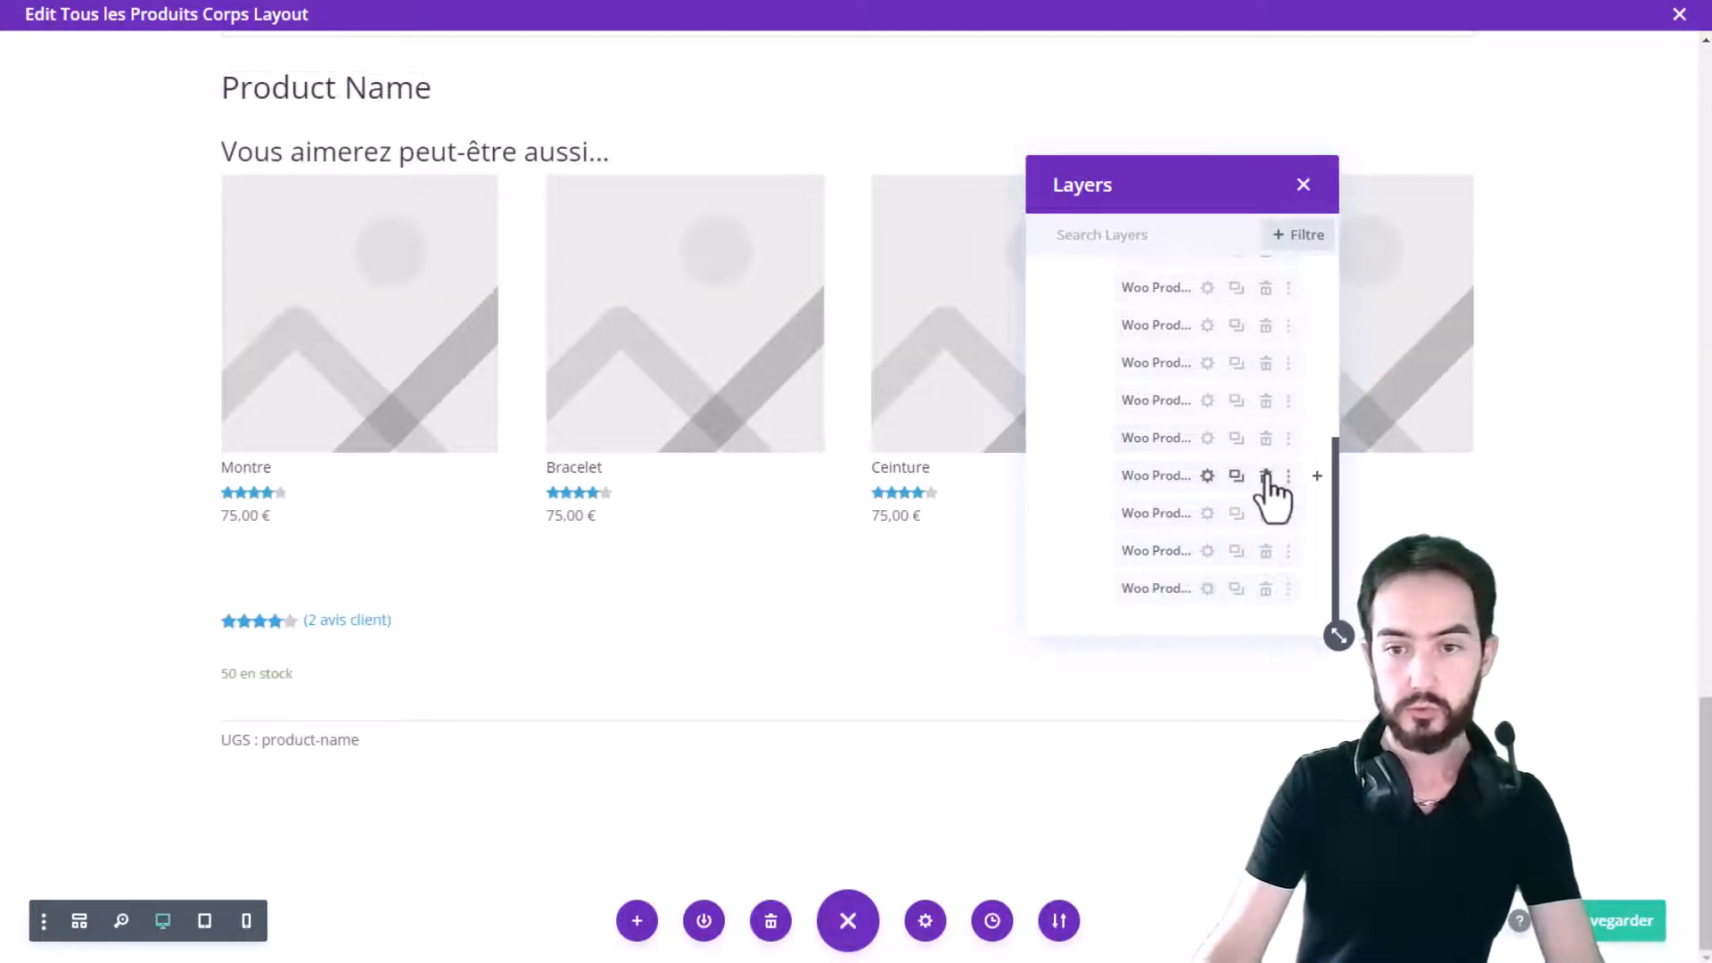
click(1268, 482)
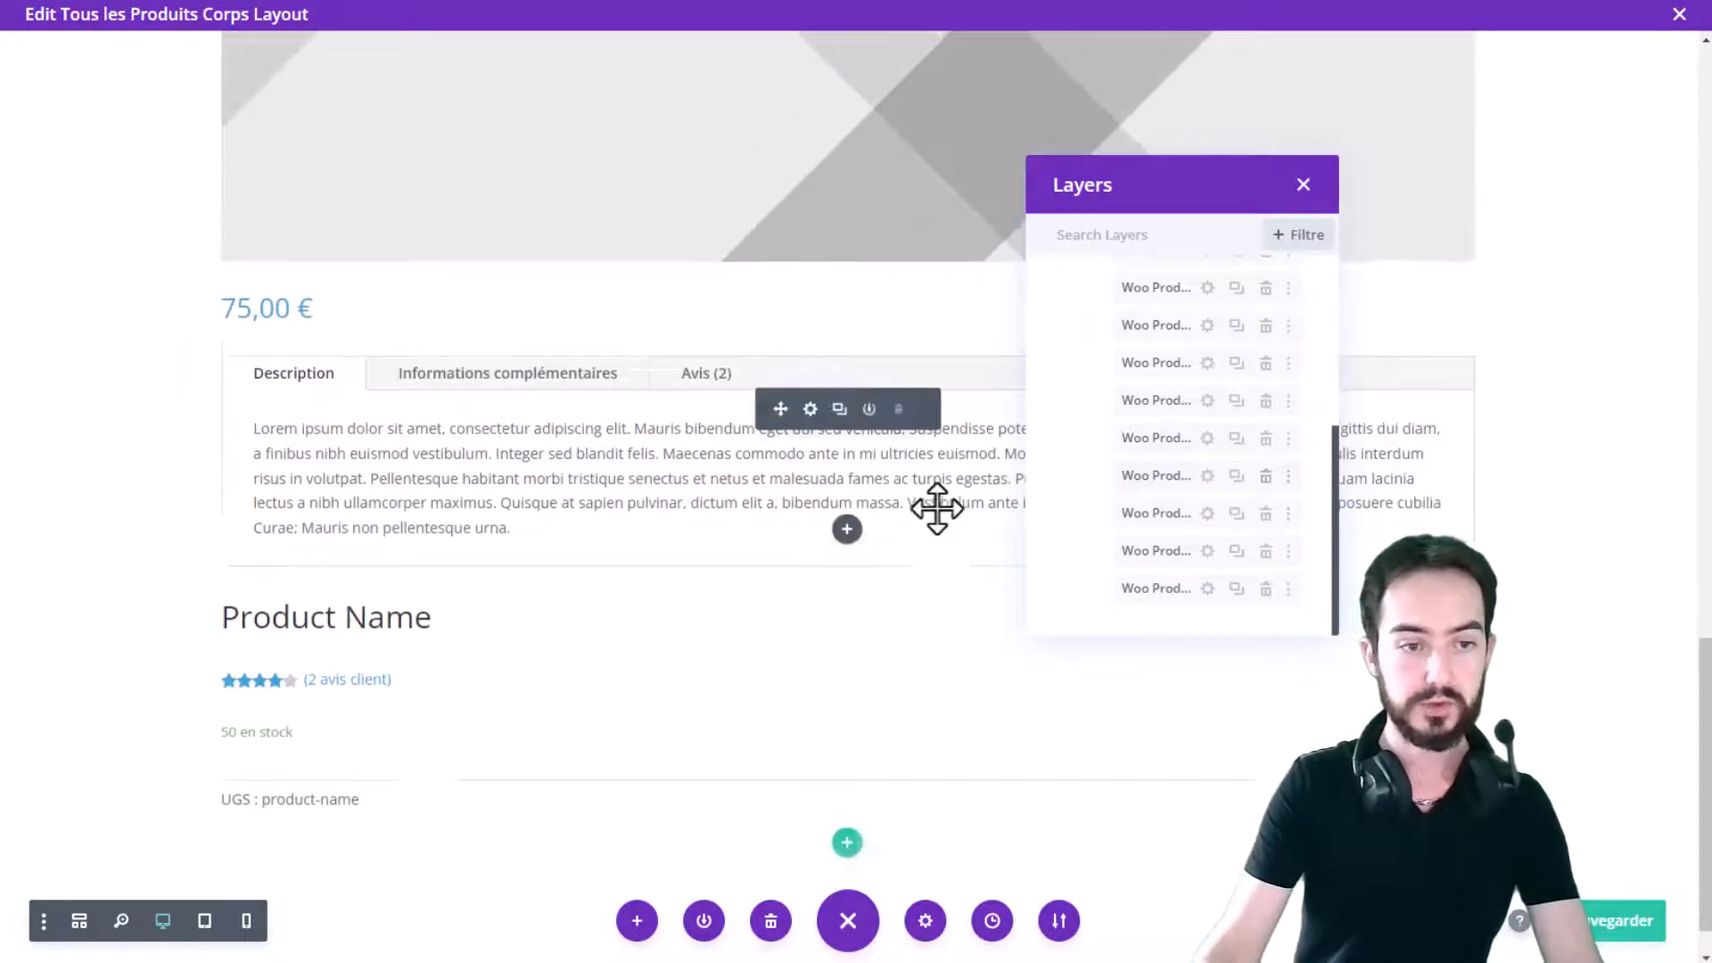
scroll(937, 507, up, 2)
scroll(433, 751, up, 3)
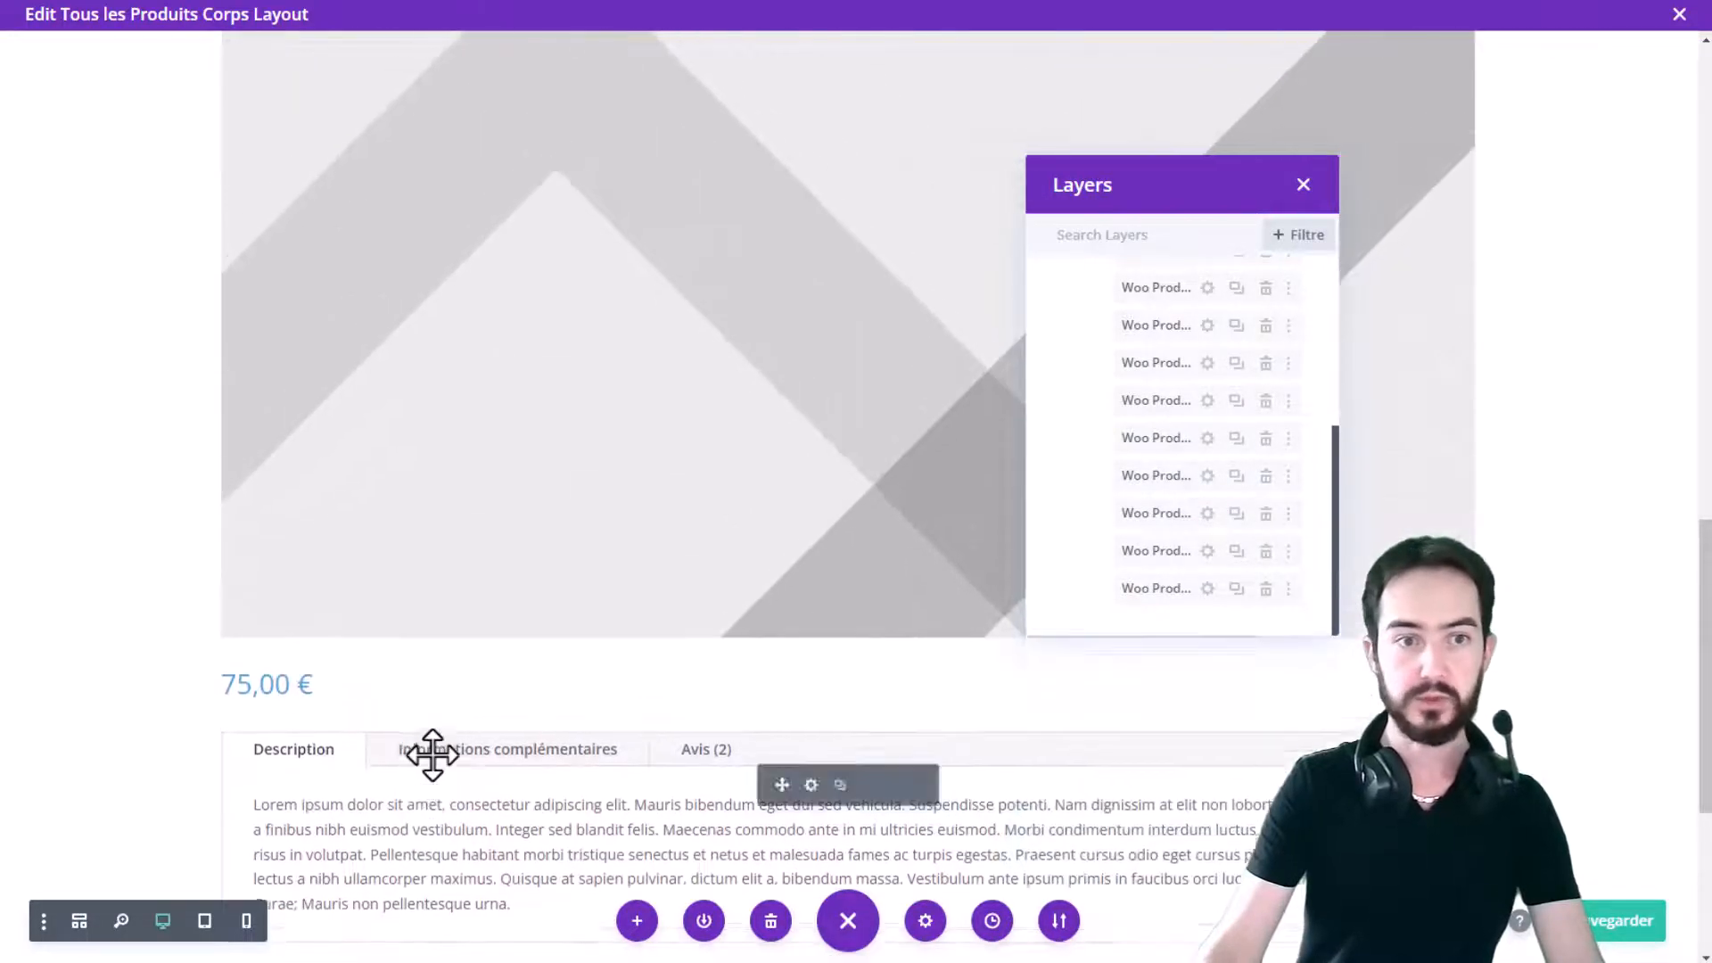
scroll(432, 751, up, 10)
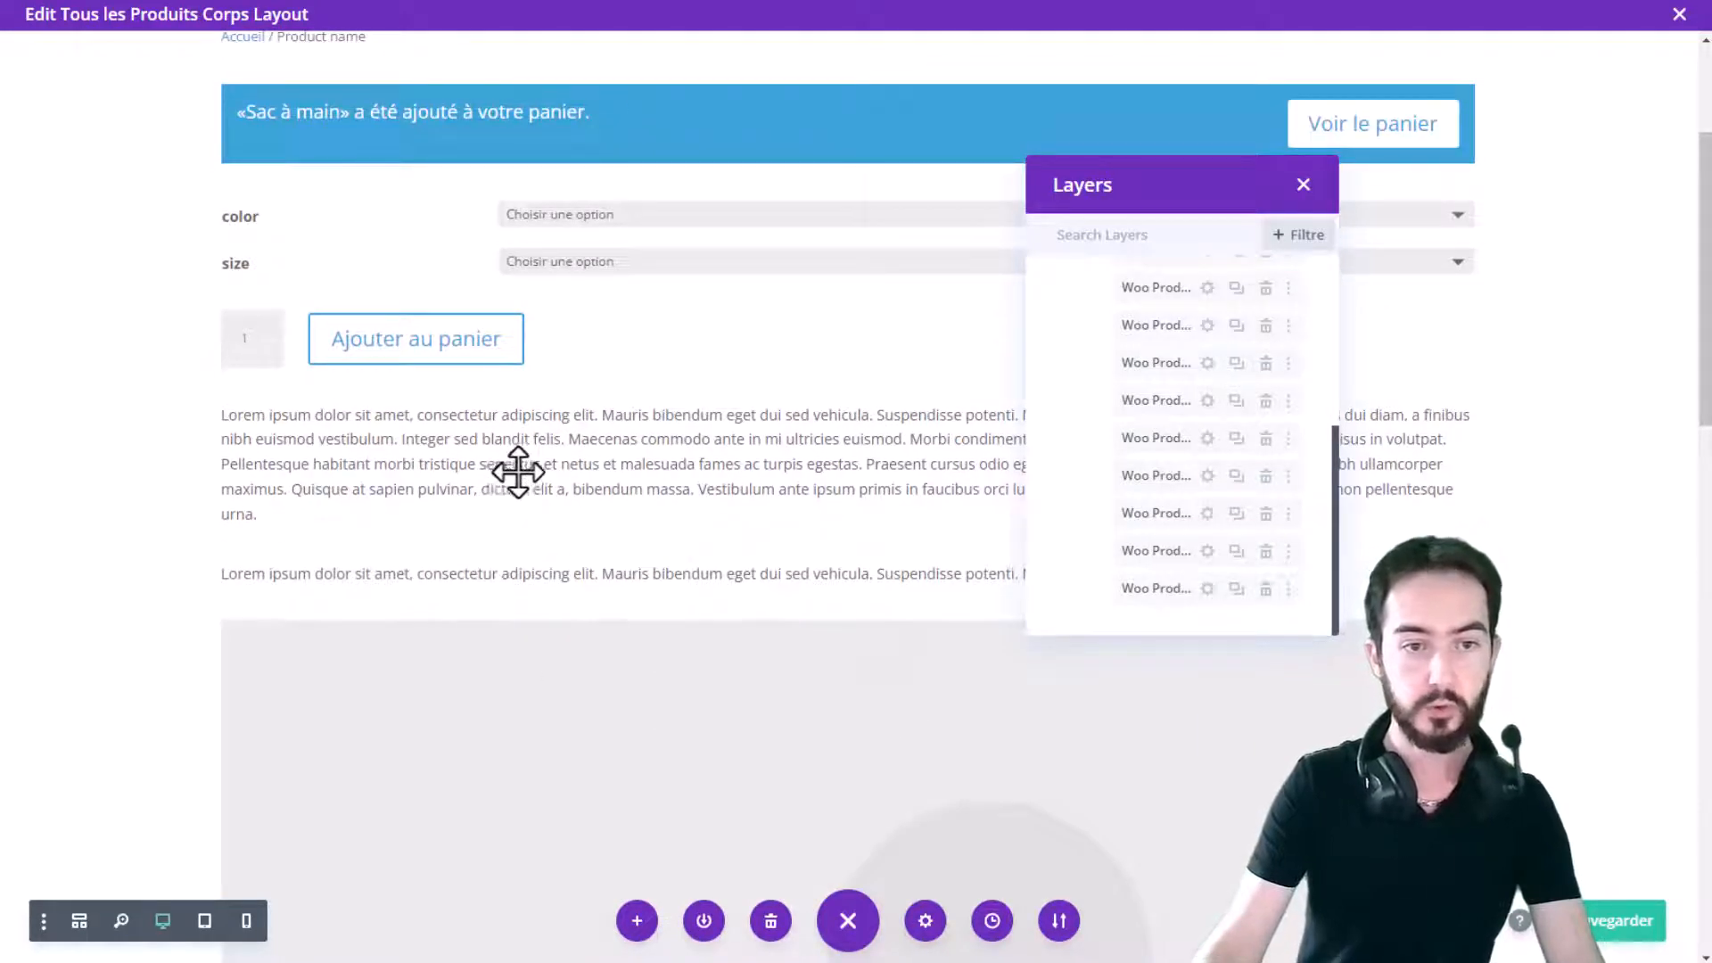
Save the layout and delete the long product description module below the add-to-cart form
click(1304, 185)
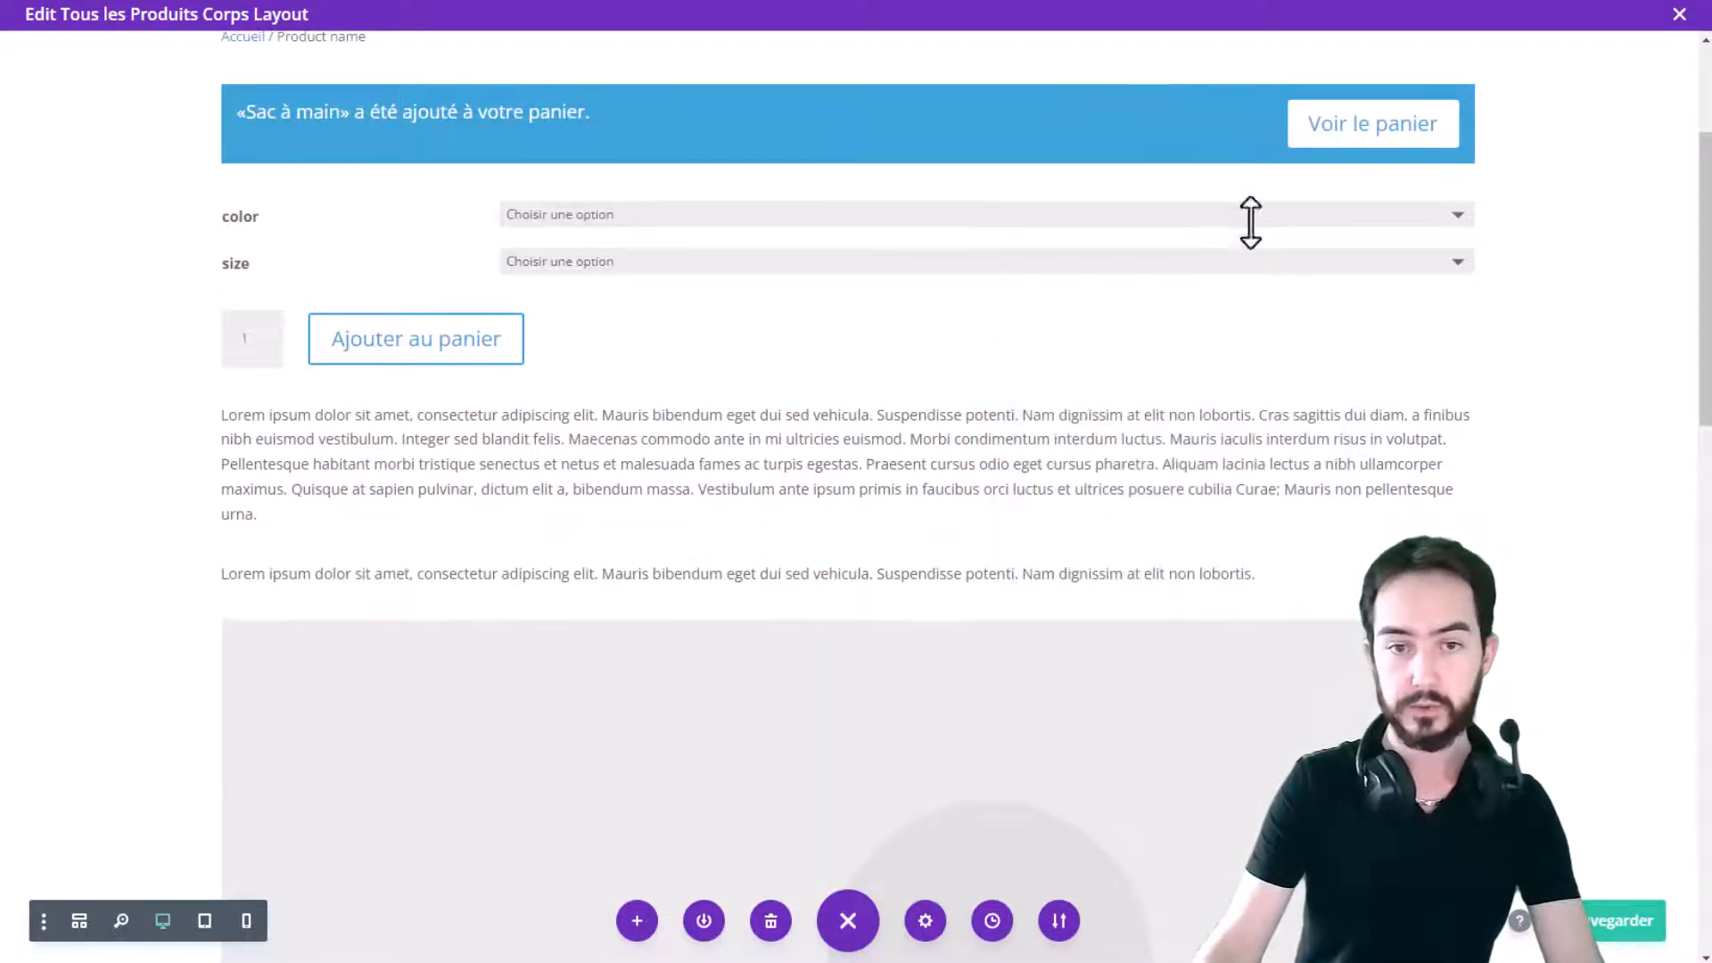
click(324, 442)
click(359, 947)
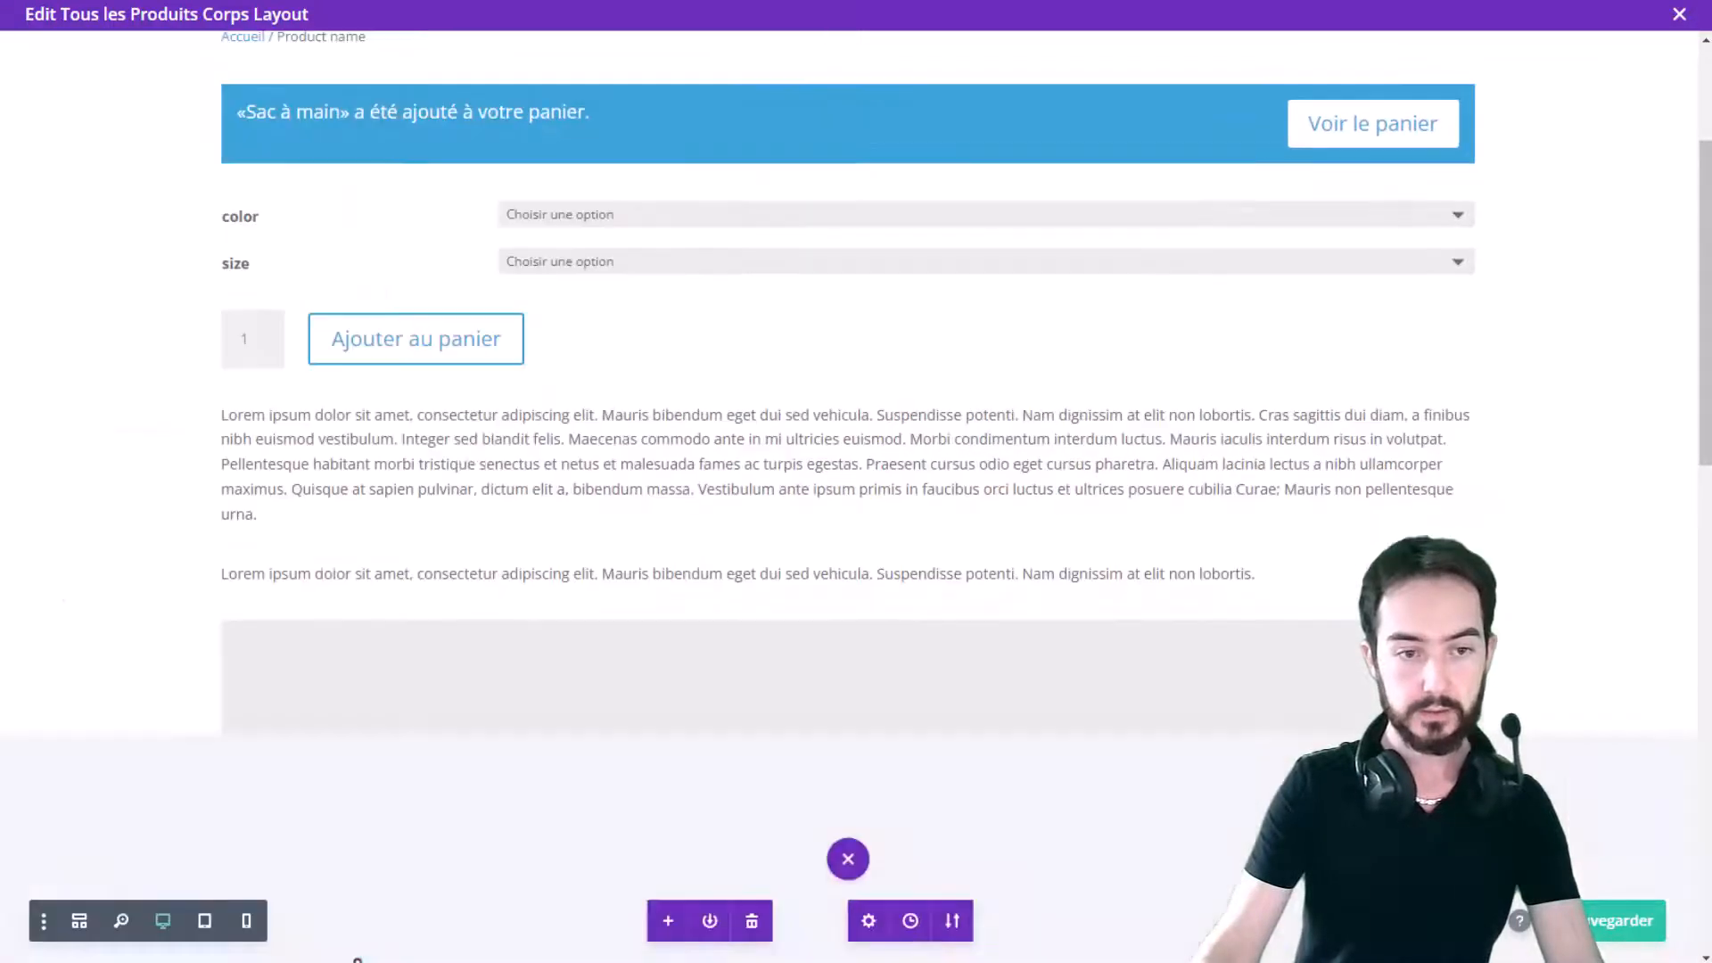
key(ctrl+s)
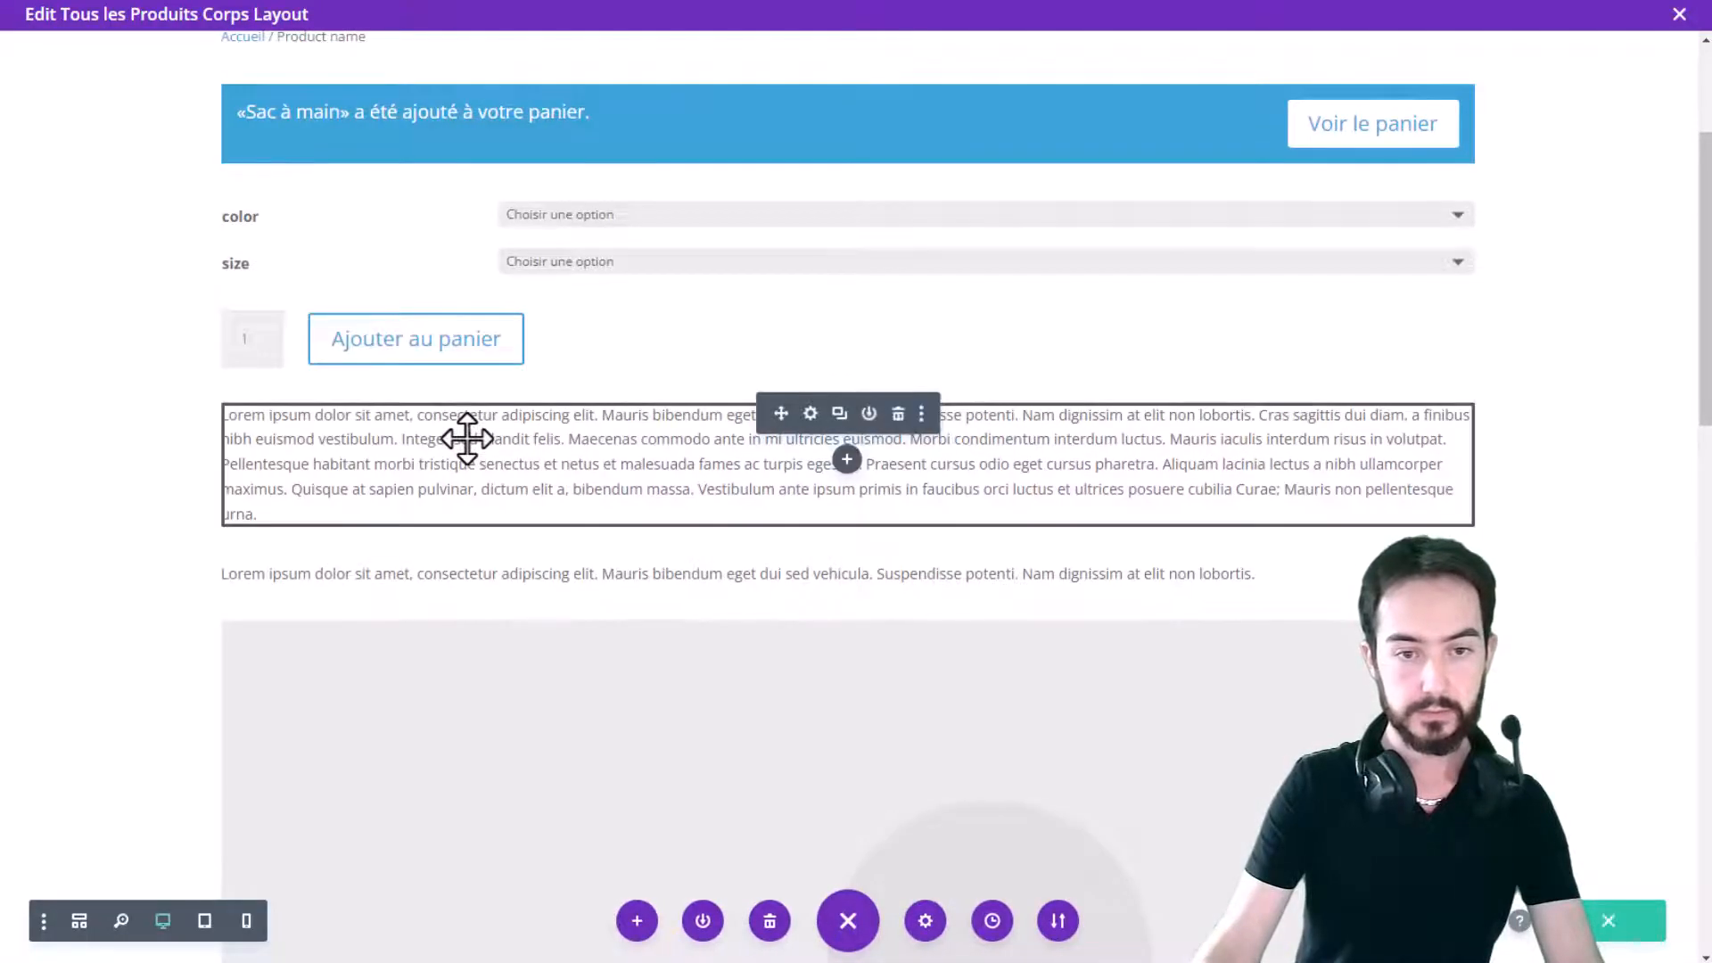
click(899, 413)
Insert a new two-column row below the product meta, with a narrower left column and a wider right column, leaving it empty
scroll(329, 525, up, 3)
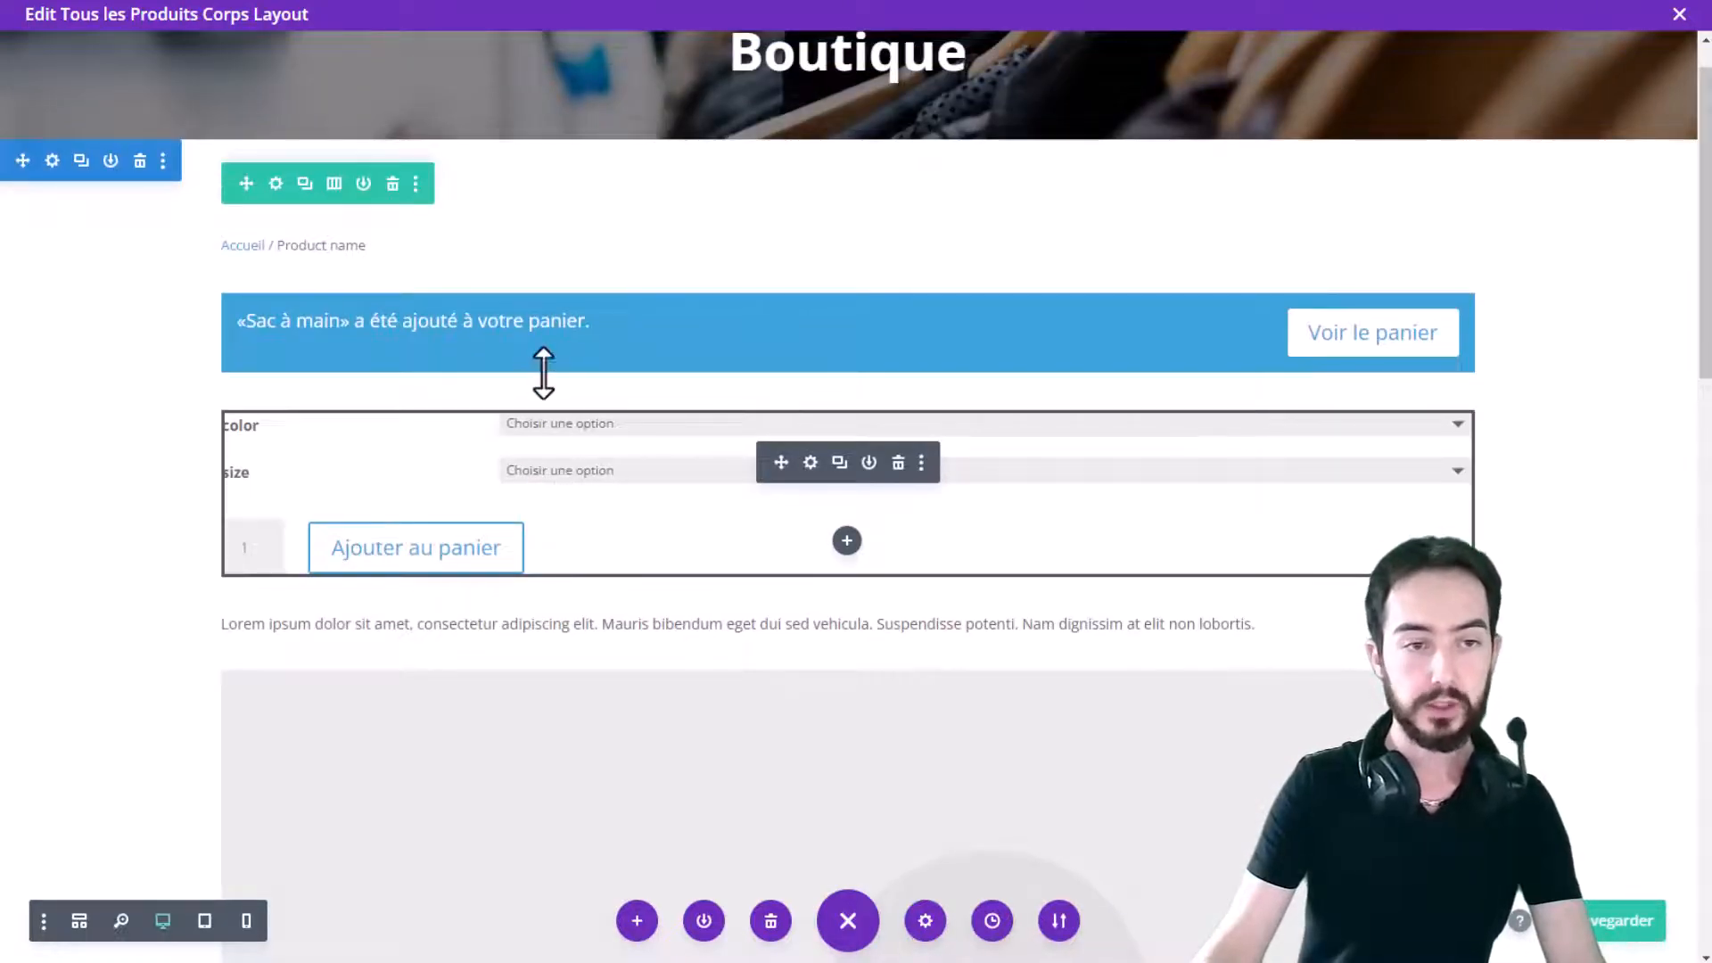
scroll(519, 327, up, 1)
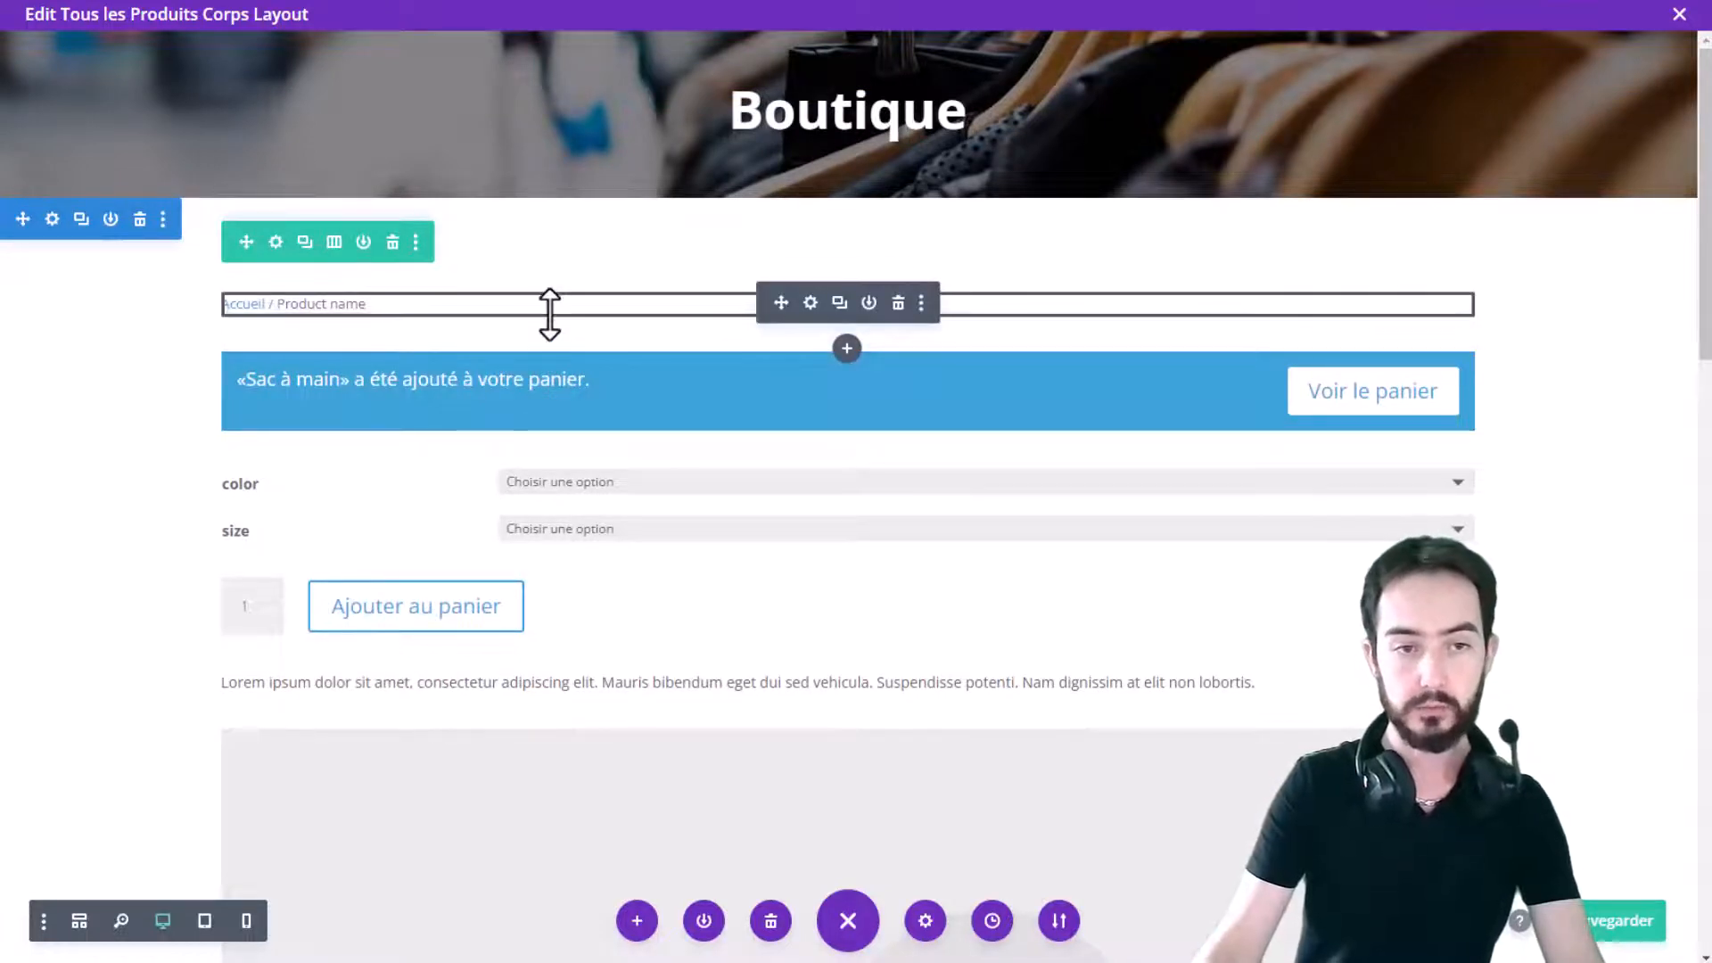
scroll(654, 310, down, 4)
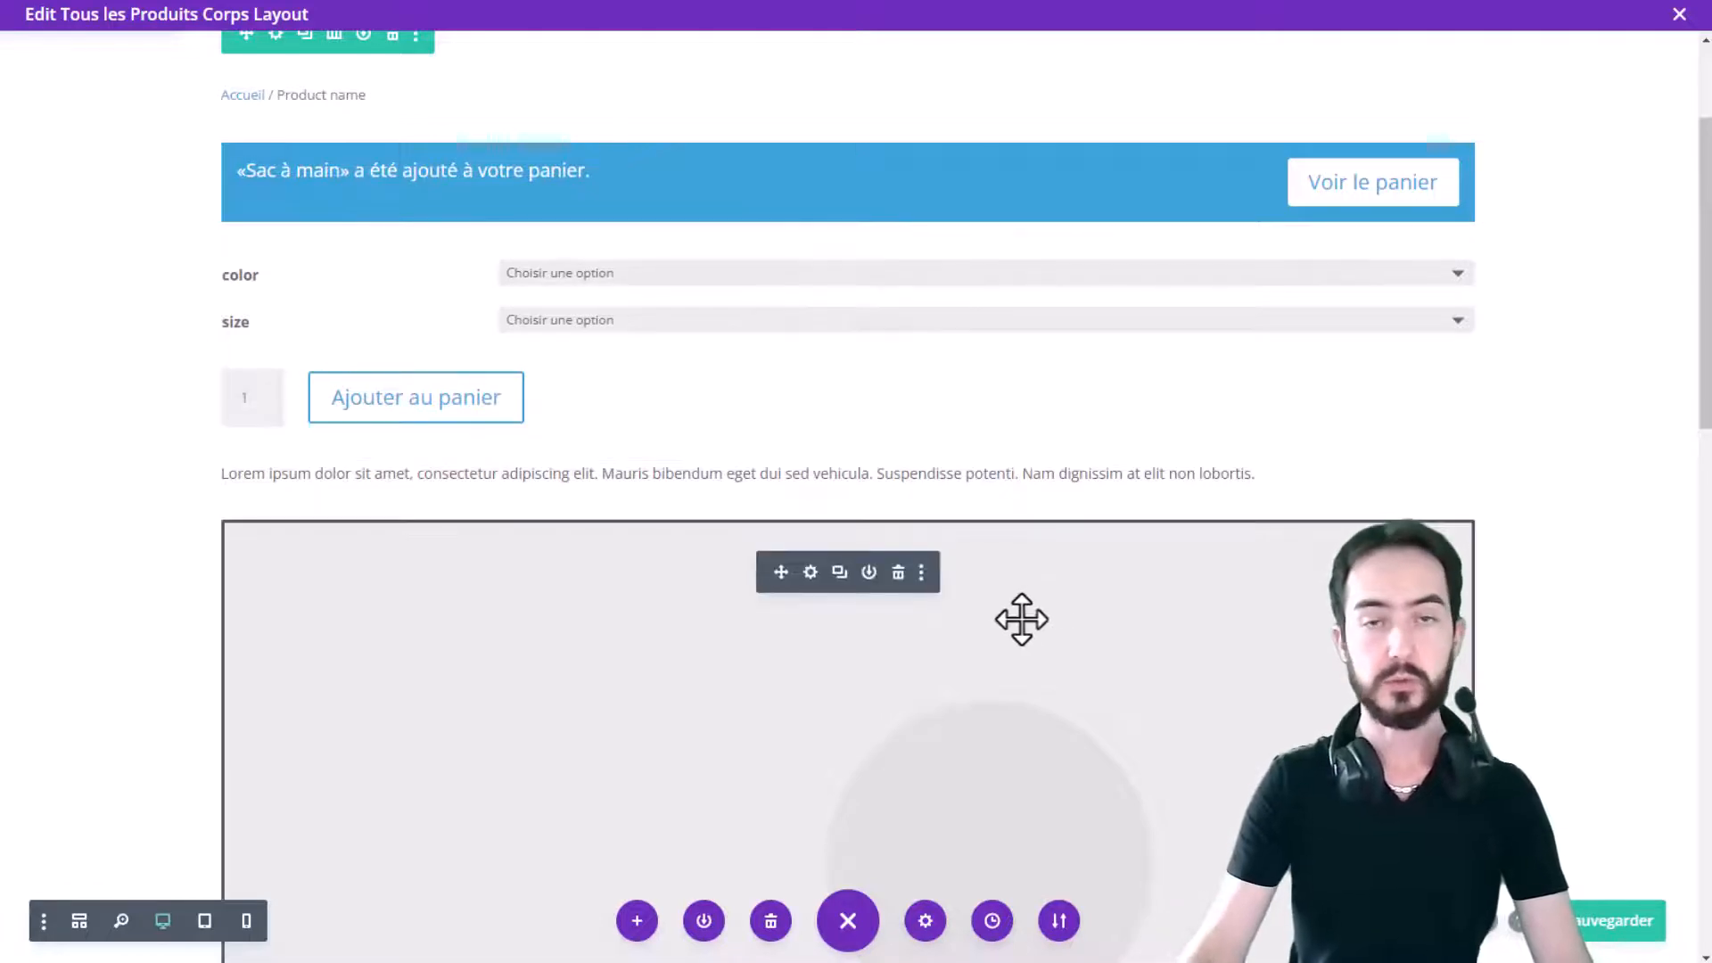
scroll(1018, 615, down, 20)
scroll(977, 504, down, 2)
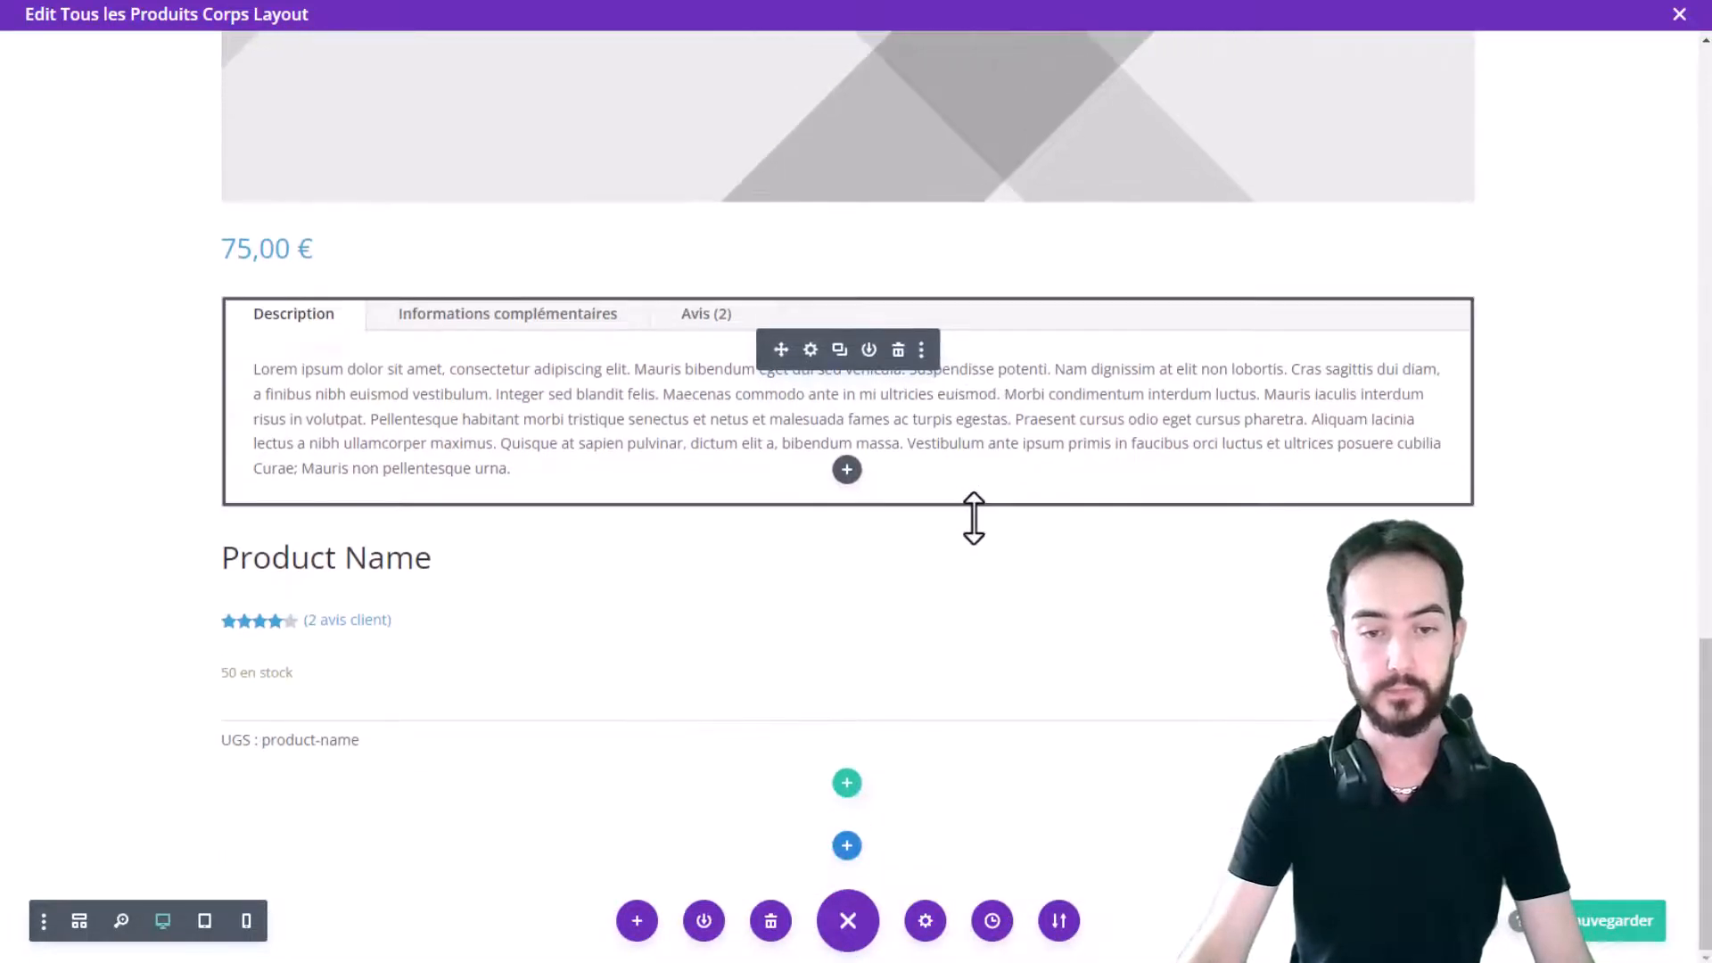
click(847, 785)
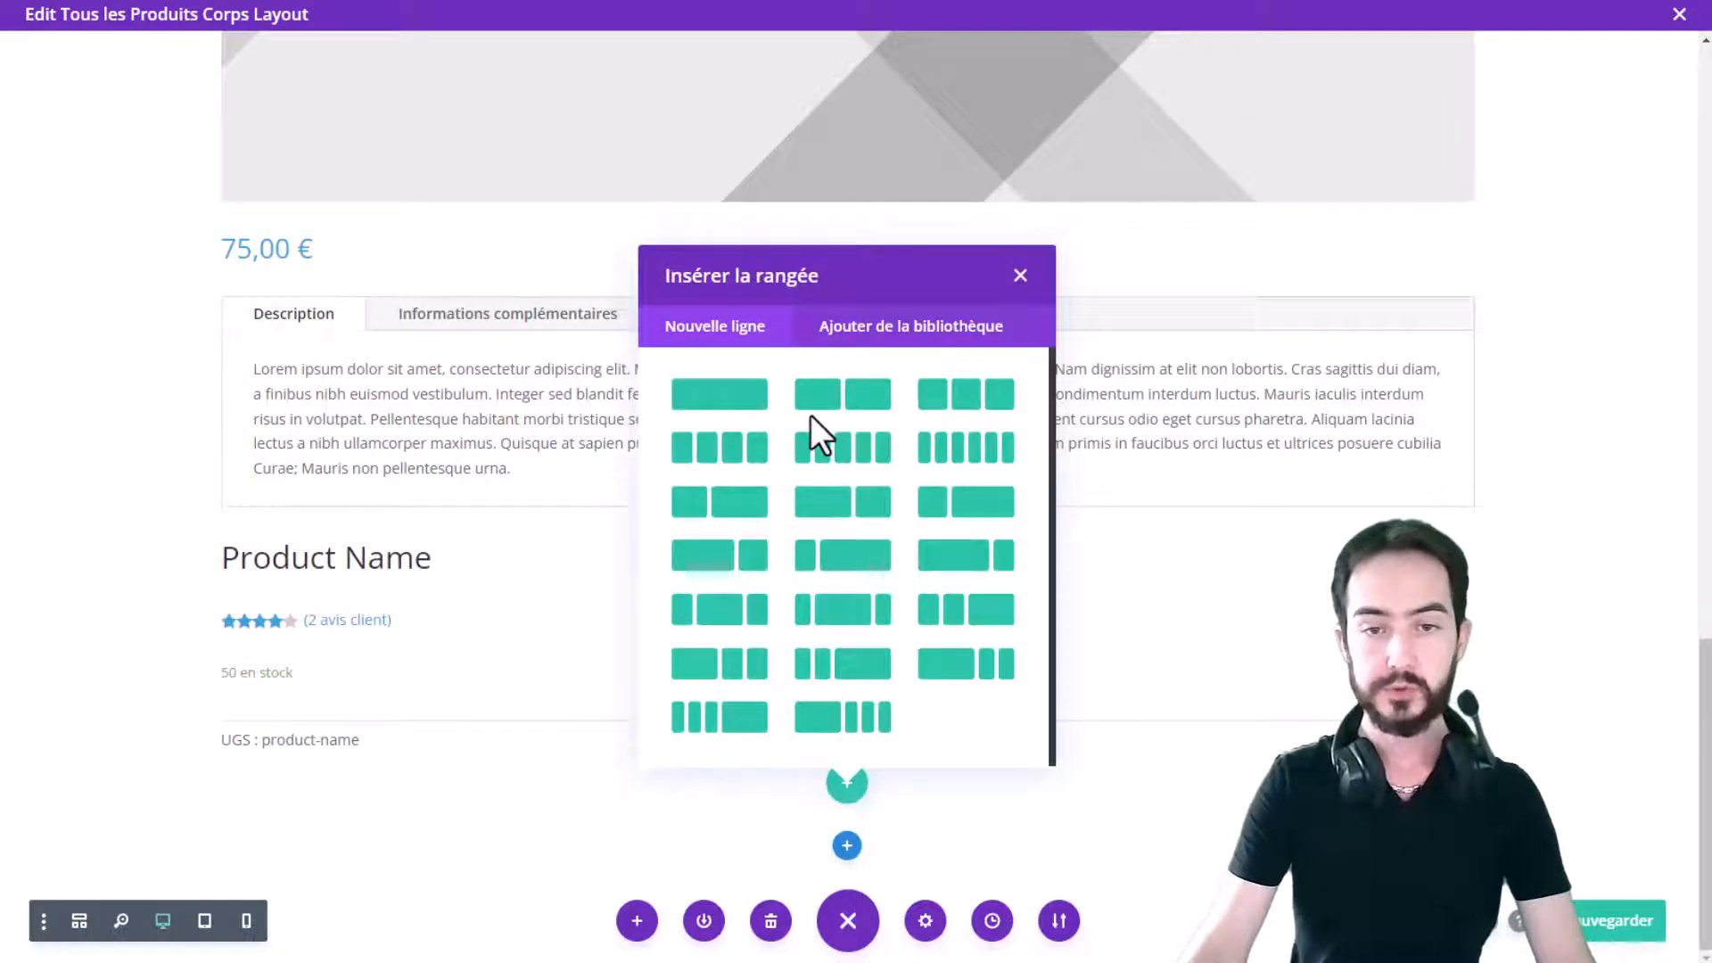
click(747, 517)
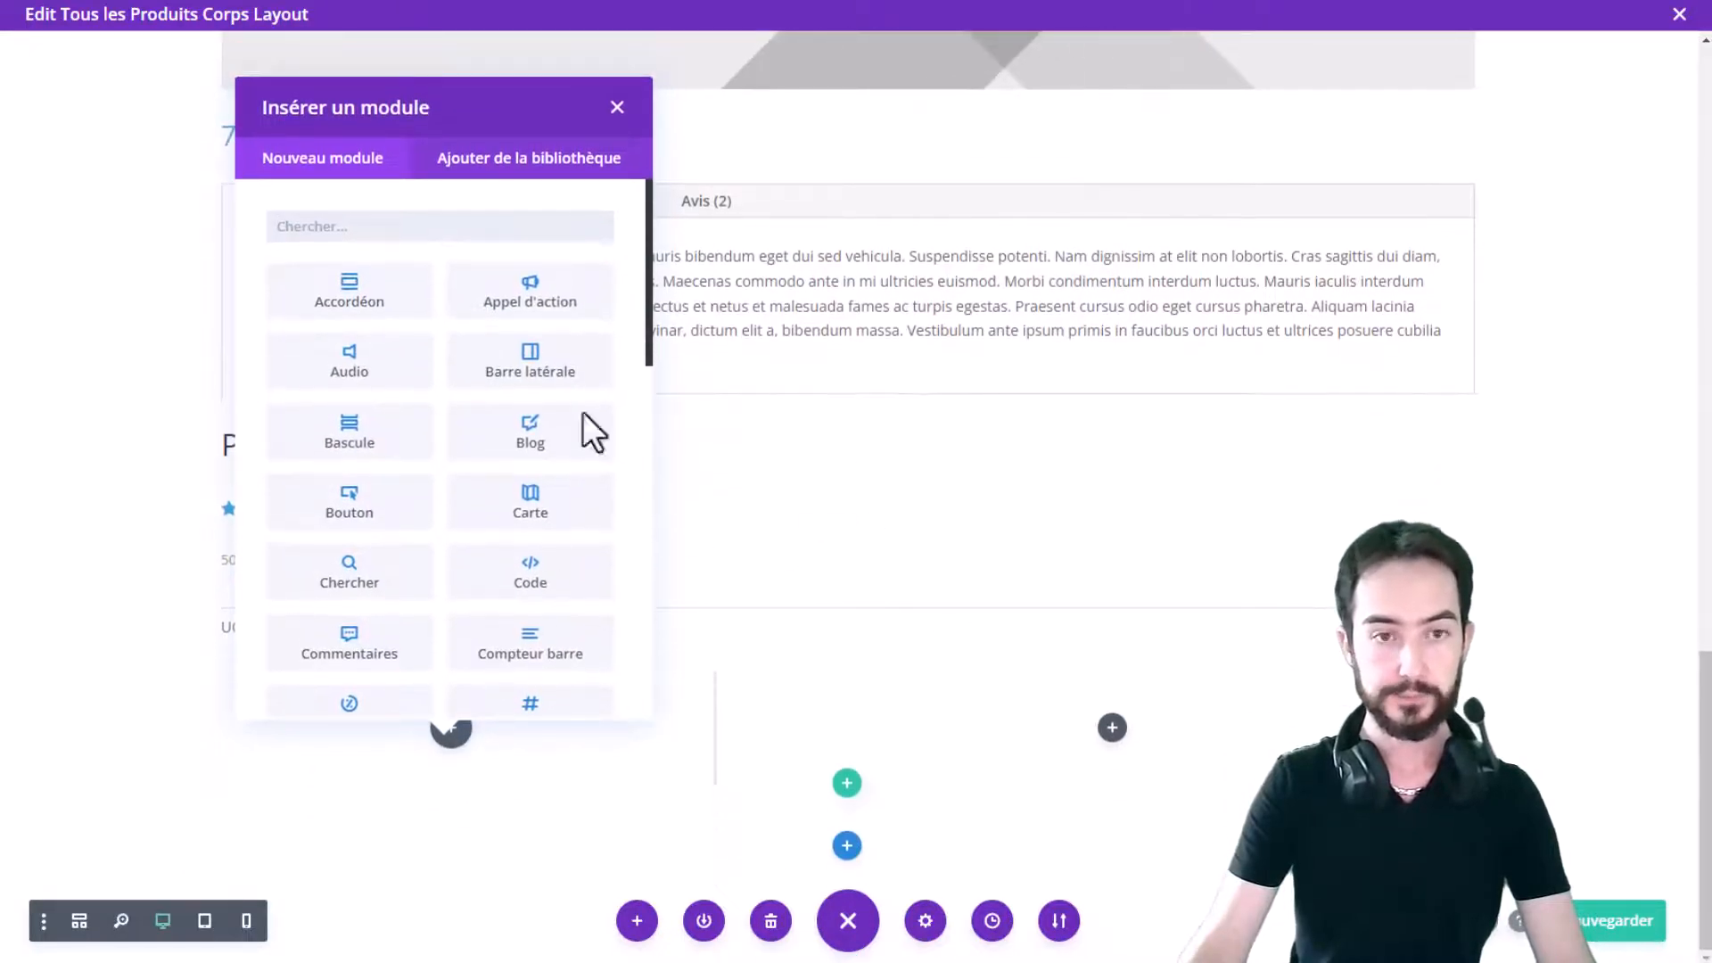
click(618, 107)
Move the product image module into the narrow left column of the new row
scroll(692, 452, up, 3)
scroll(677, 282, down, 8)
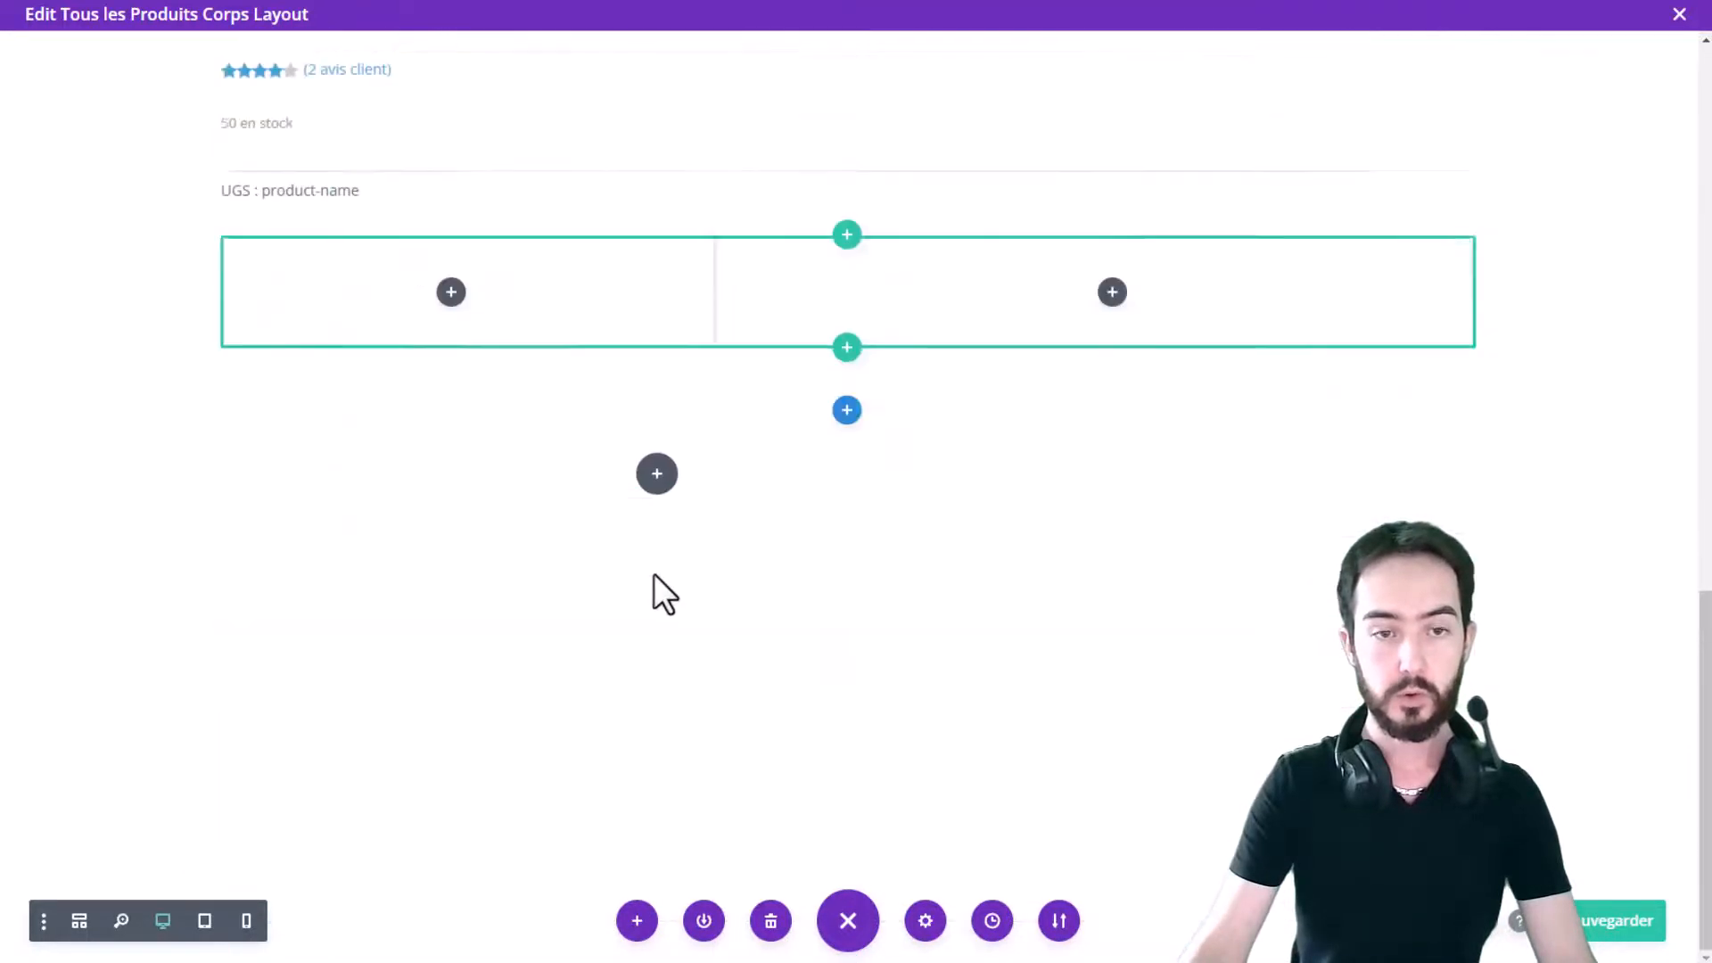
scroll(654, 592, up, 5)
drag(612, 262, 465, 719)
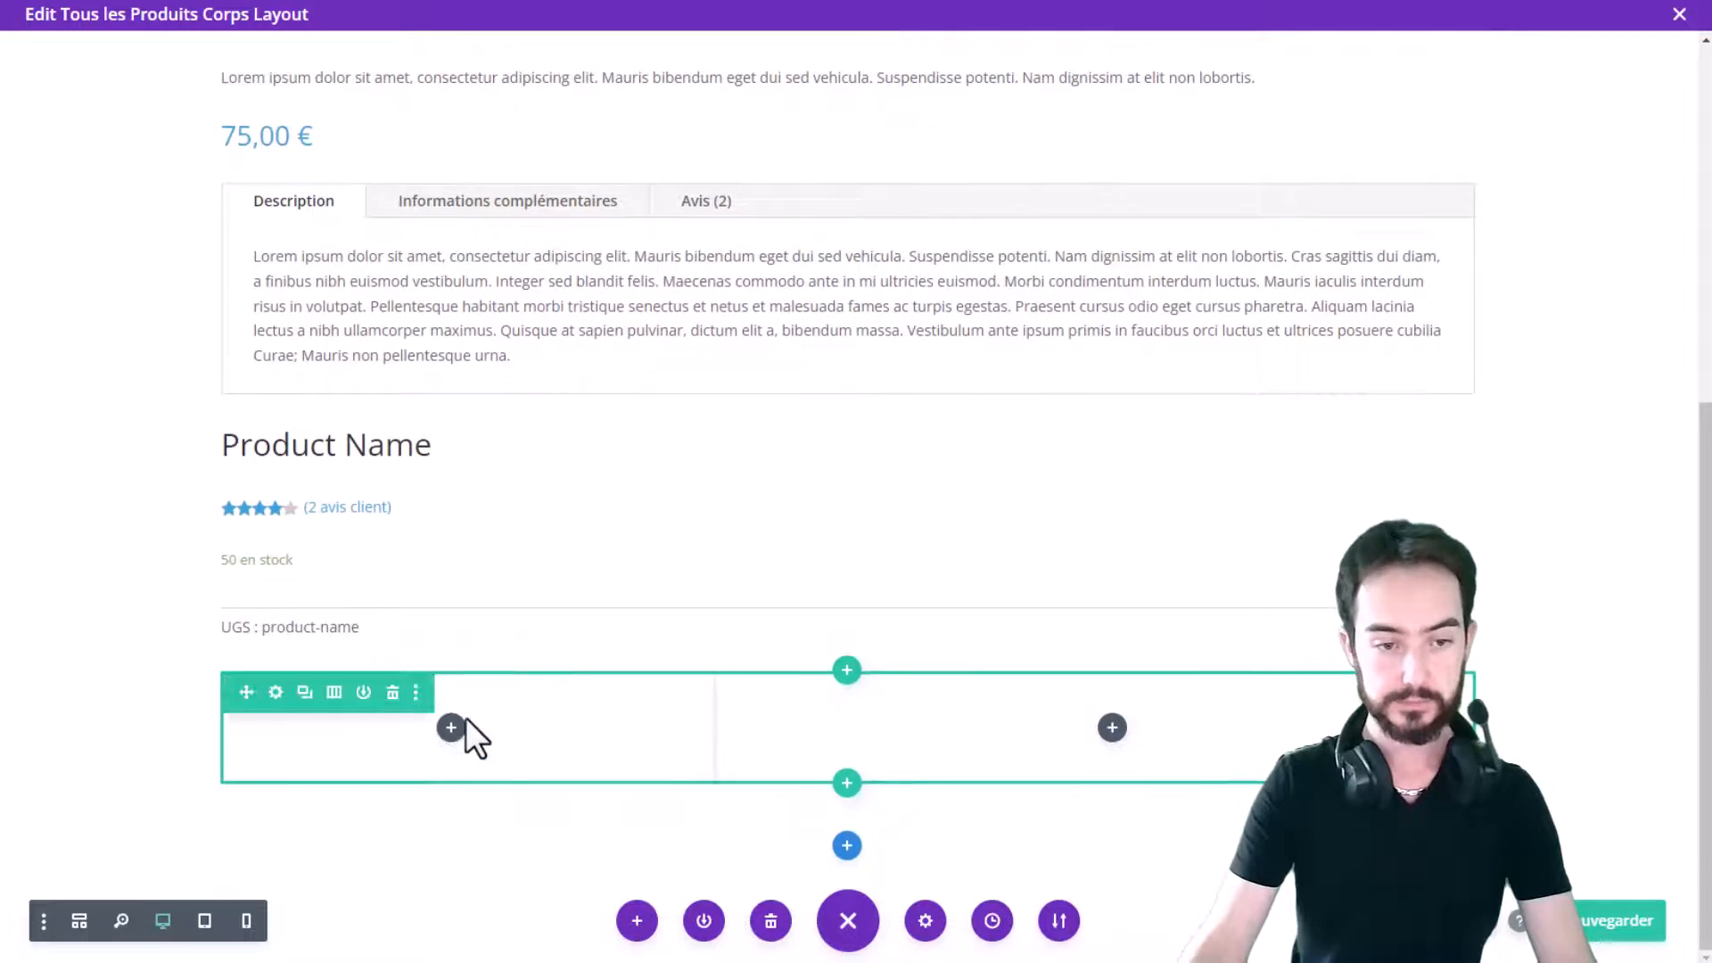
scroll(1051, 554, down, 4)
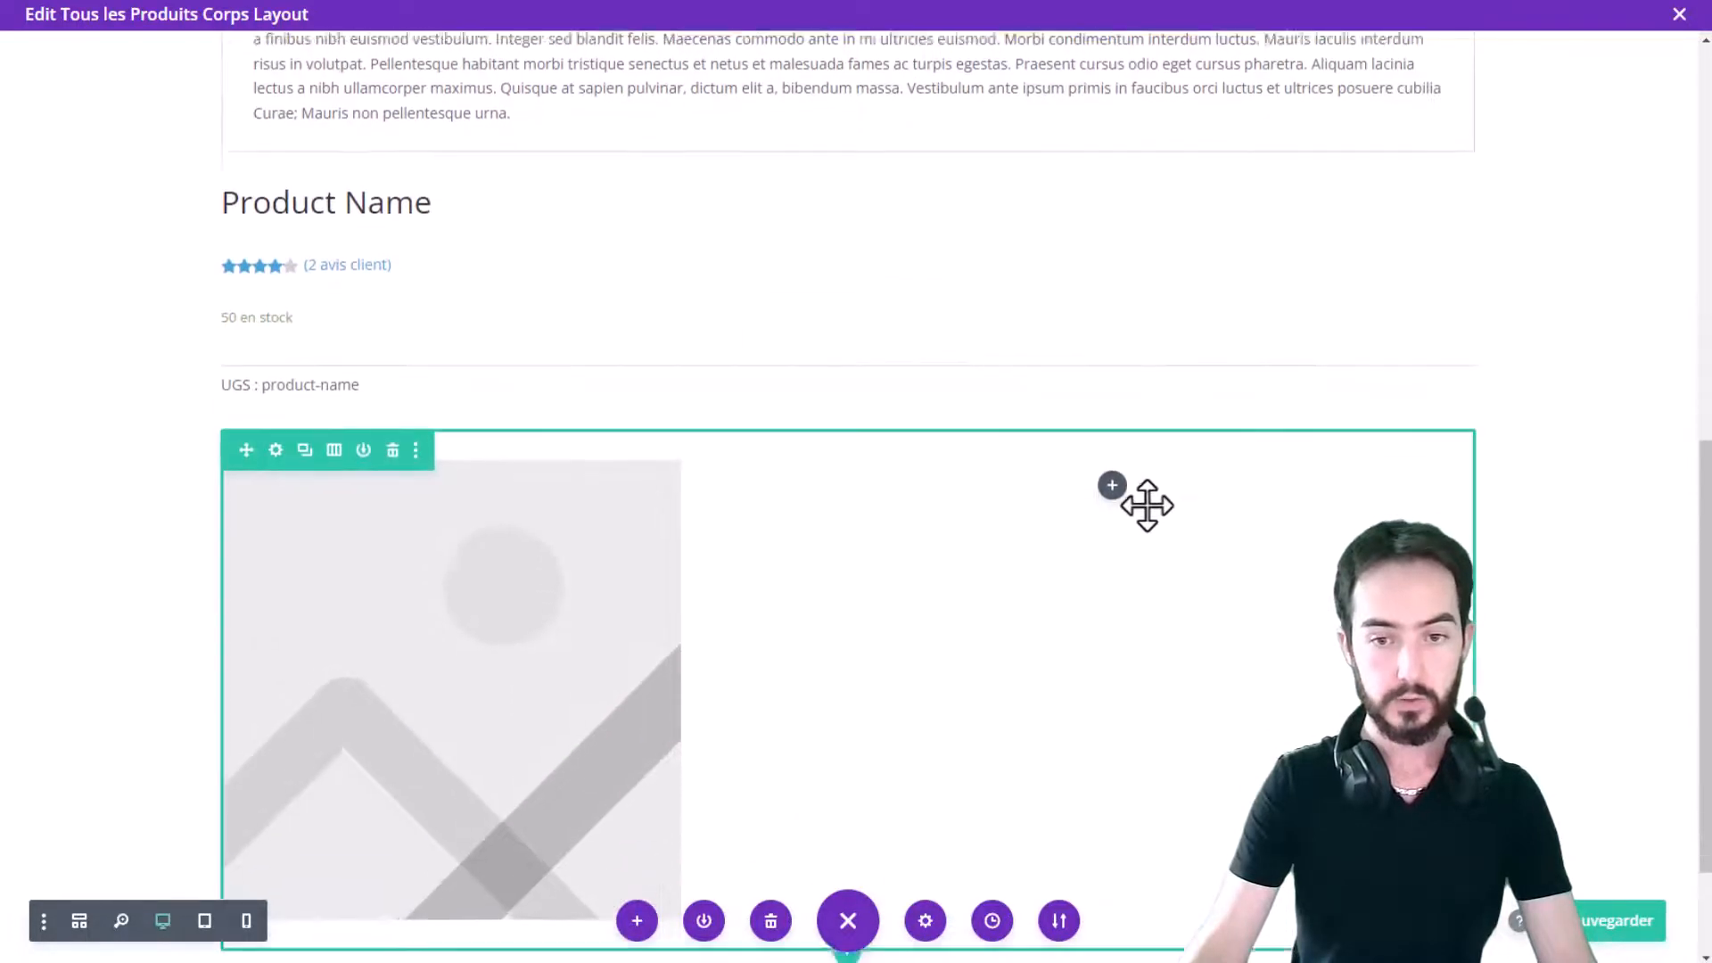
Move the product title, rating, stock and add-to-cart modules into the wide right column, stacked in that order beside the image
scroll(1108, 451, up, 4)
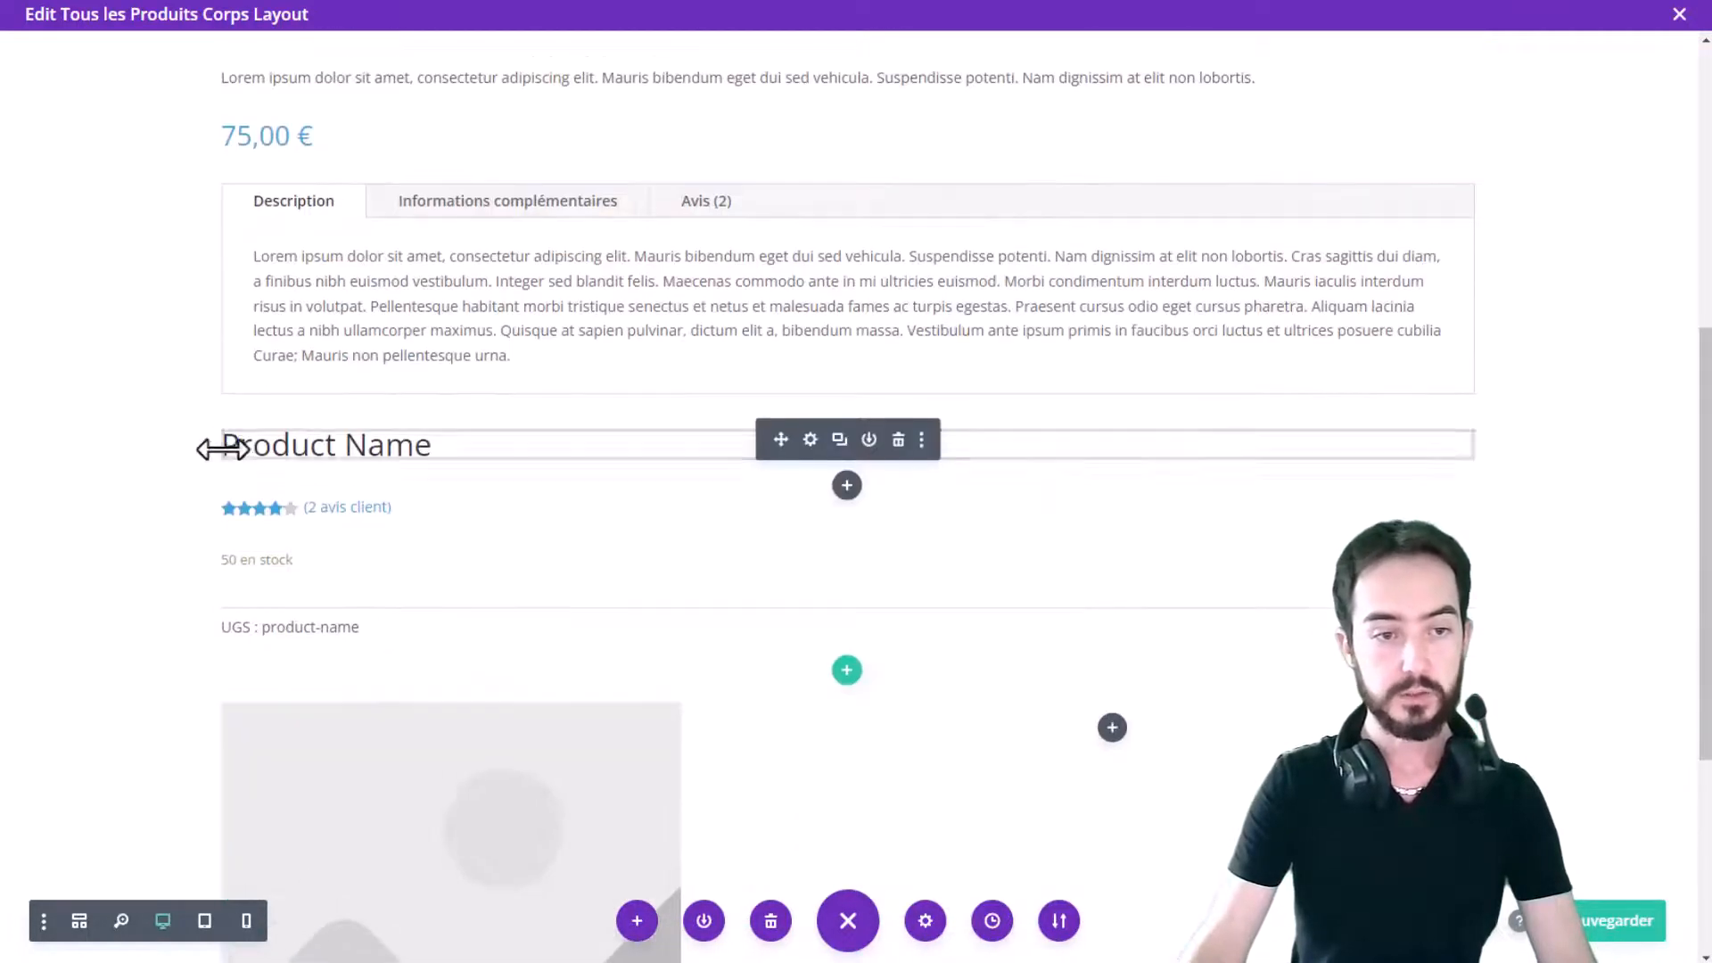
drag(781, 437, 1131, 688)
scroll(499, 491, down, 1)
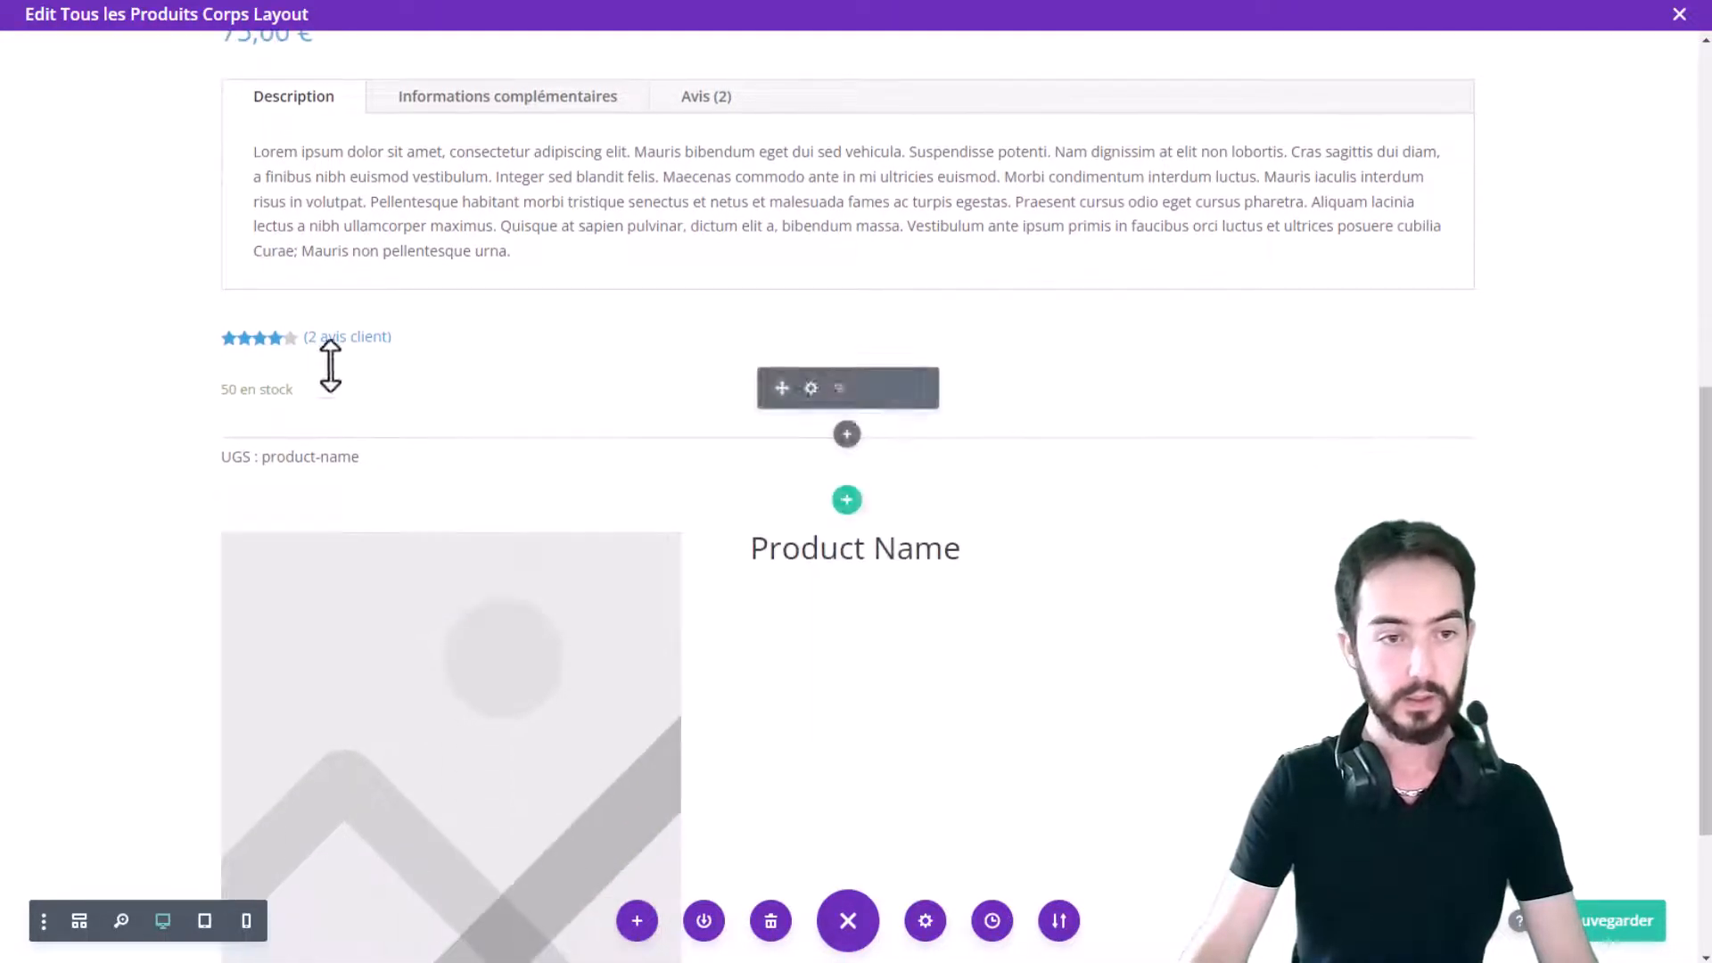
drag(757, 332, 837, 566)
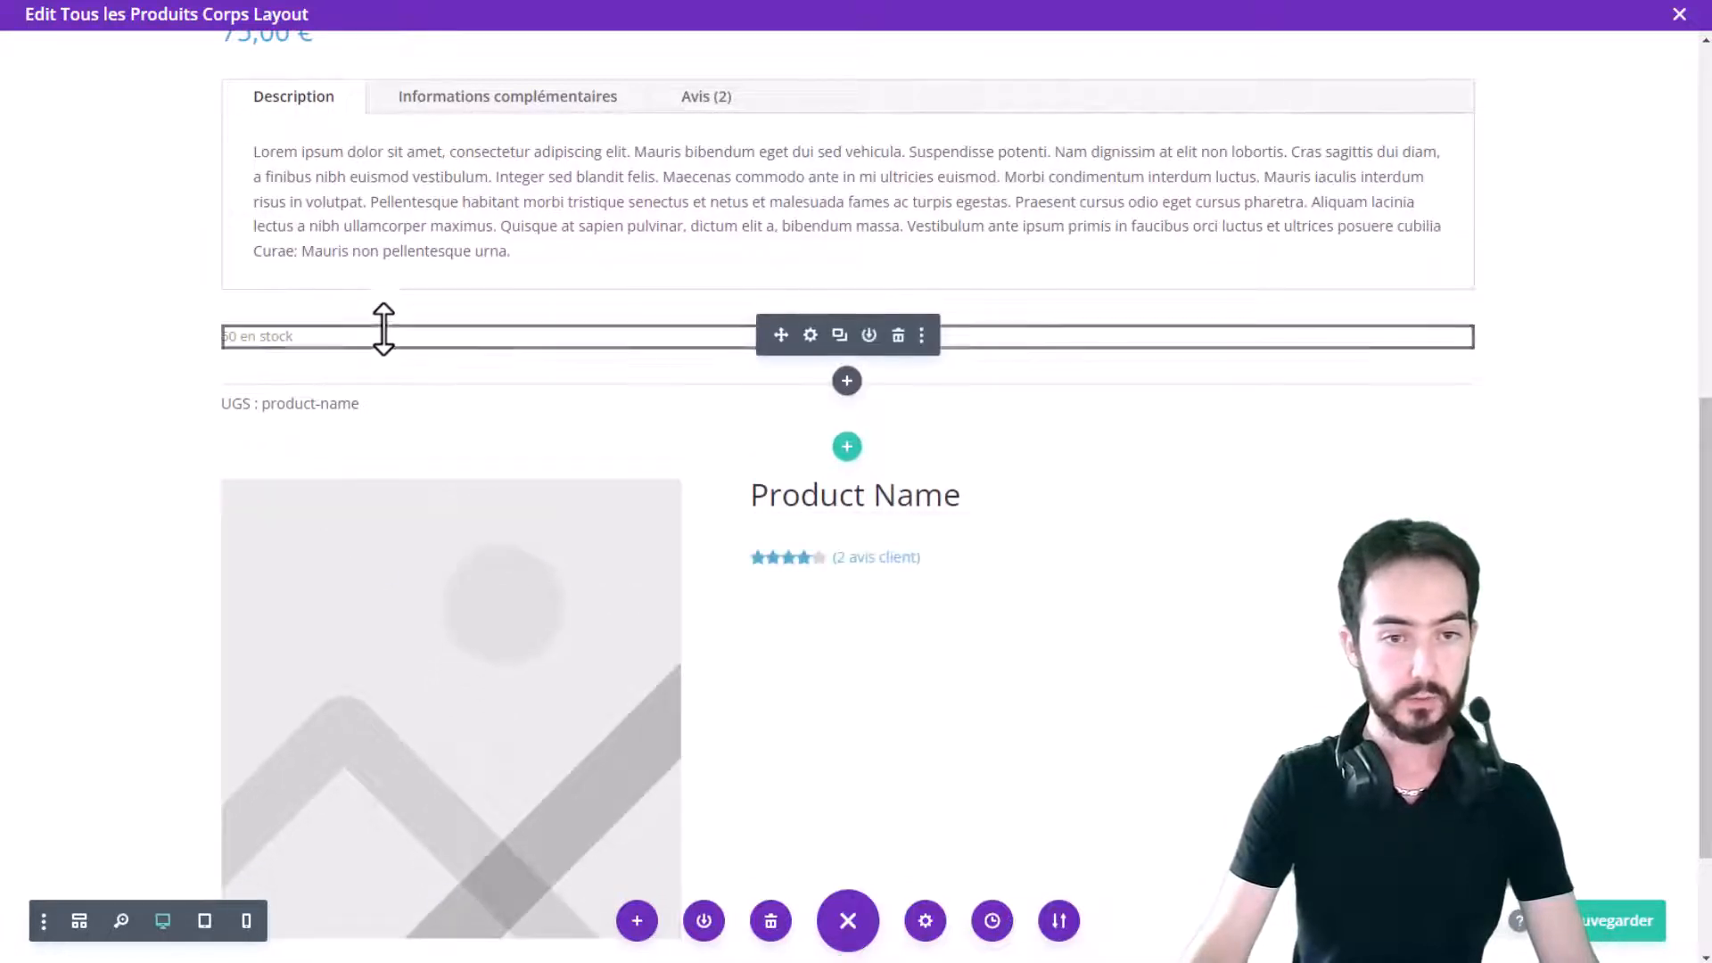
drag(764, 336, 824, 555)
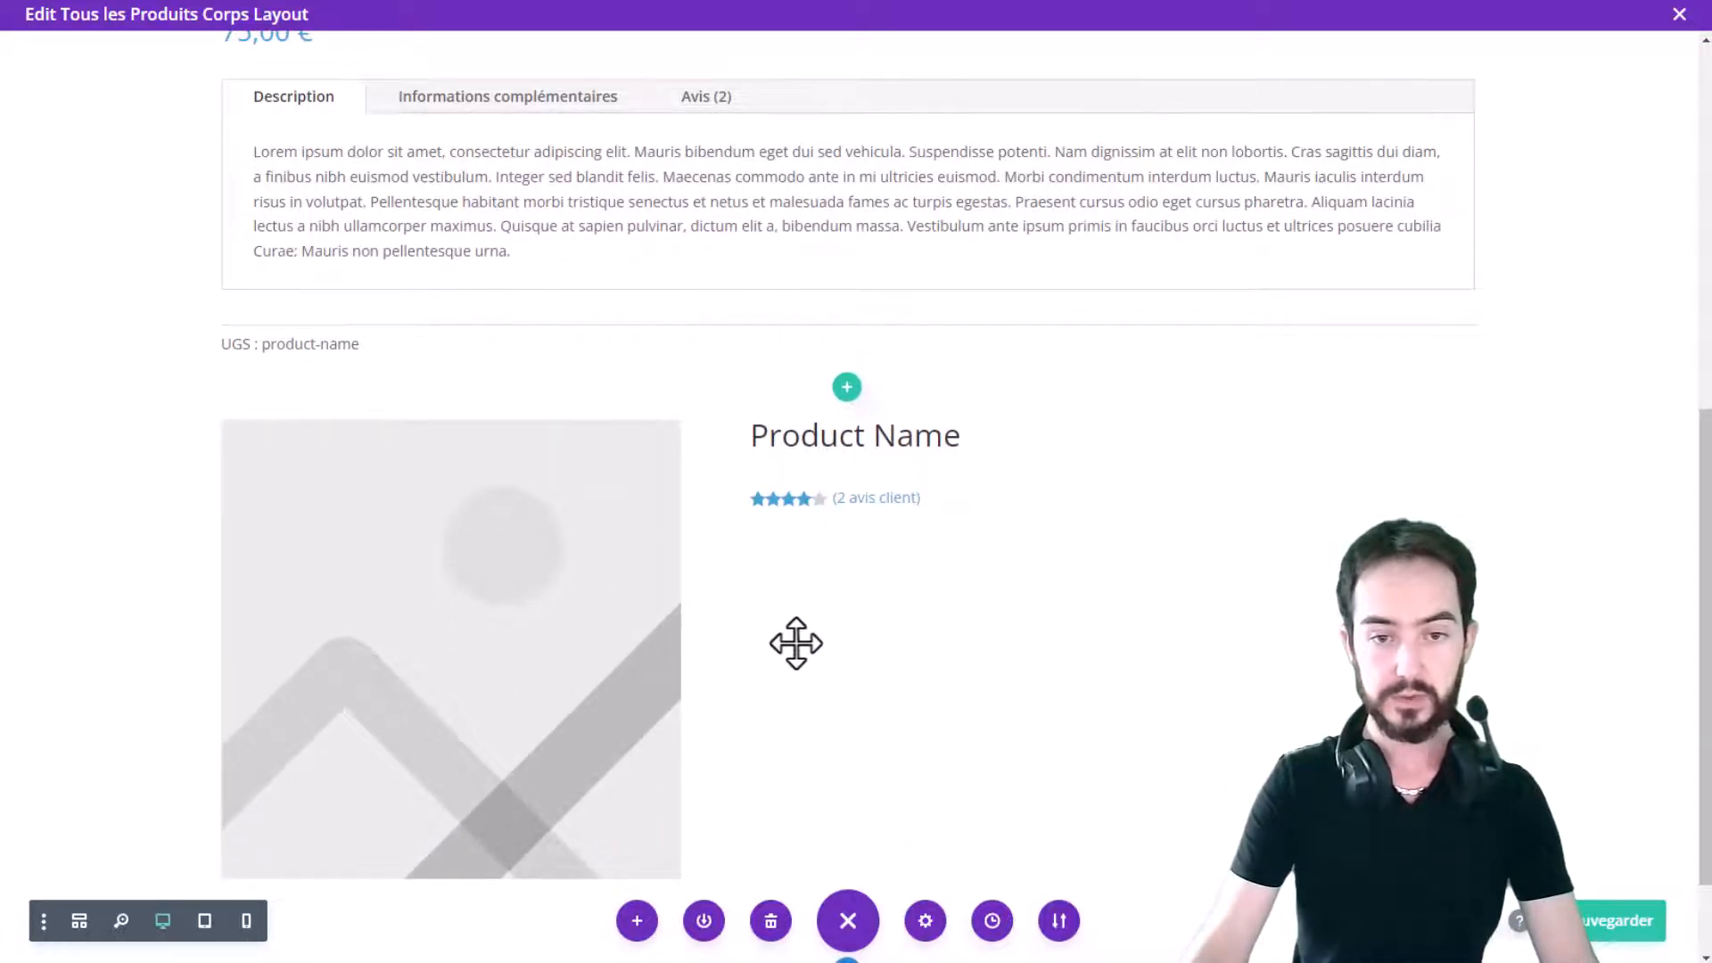
scroll(607, 508, up, 7)
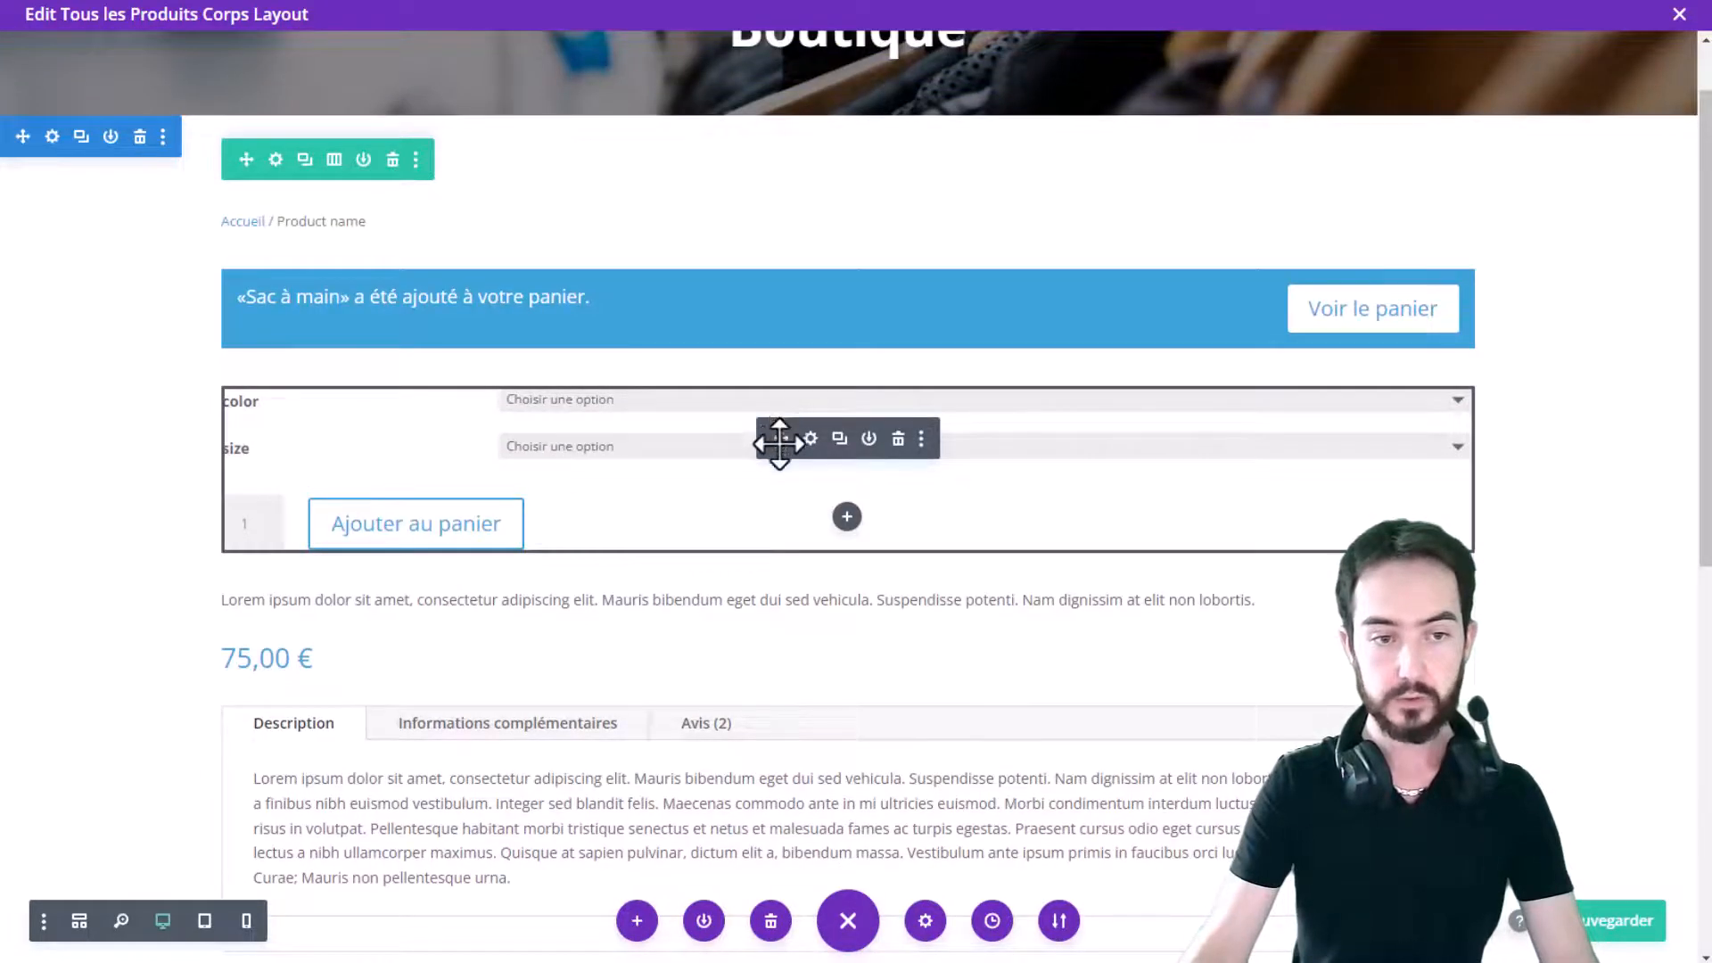
drag(780, 442, 824, 783)
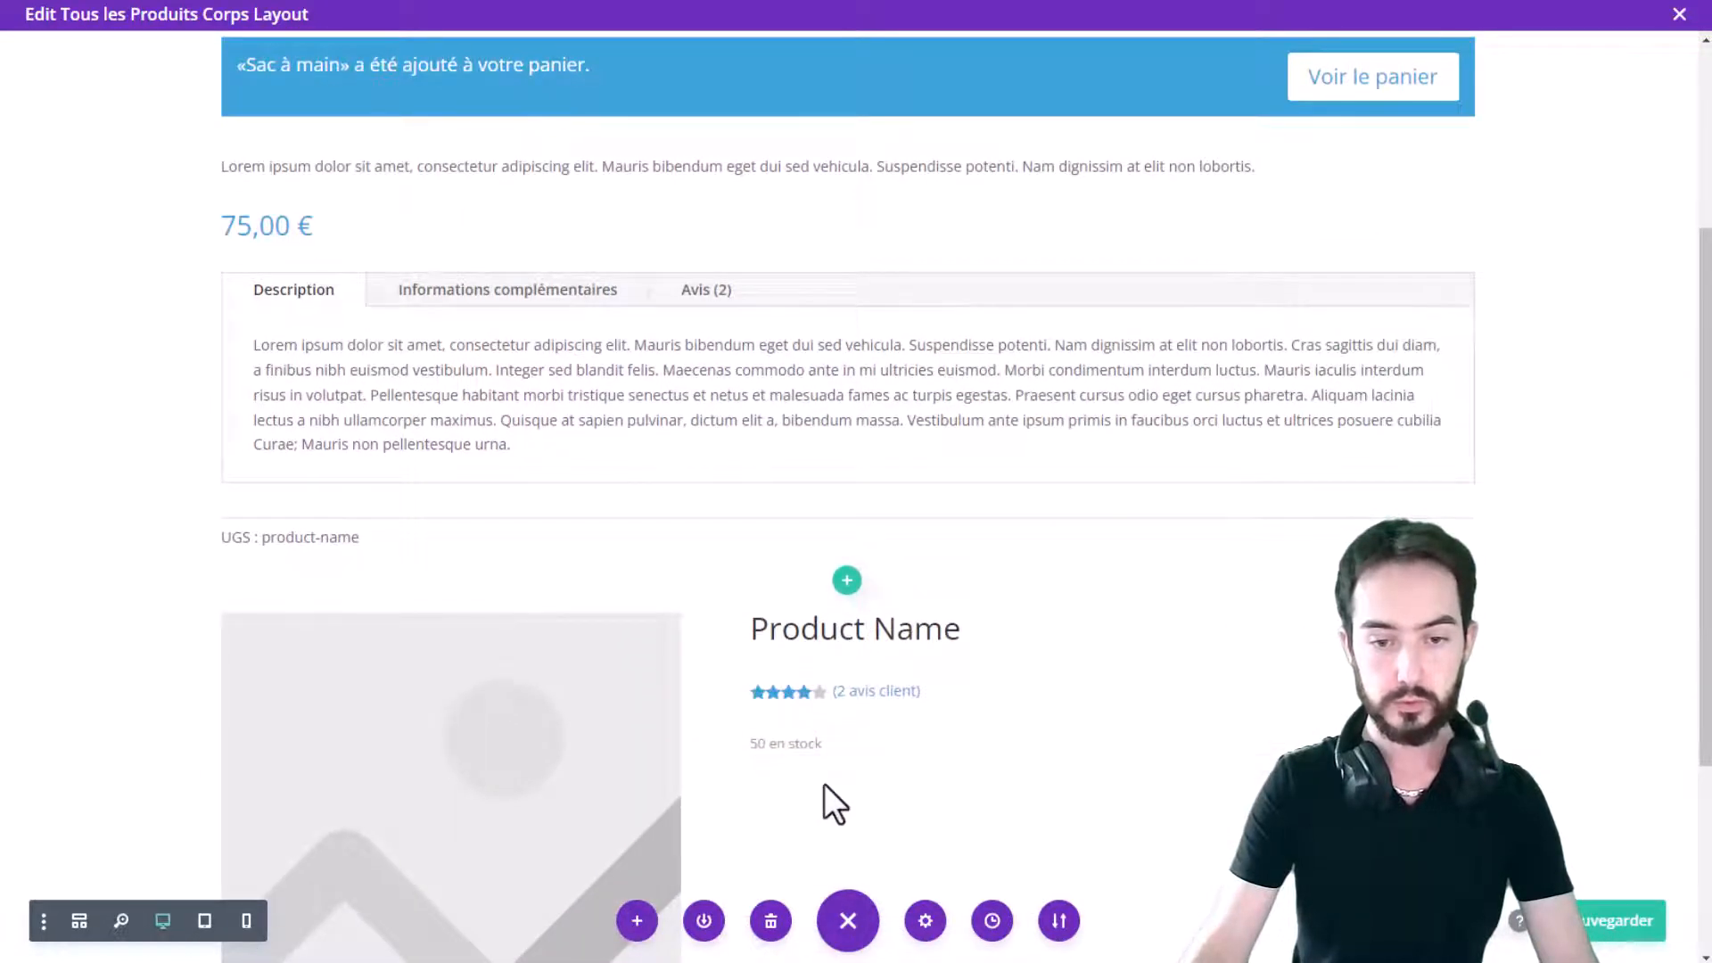
Insert a one-column row below the image row and move the product tabs module into it
scroll(300, 292, down, 1)
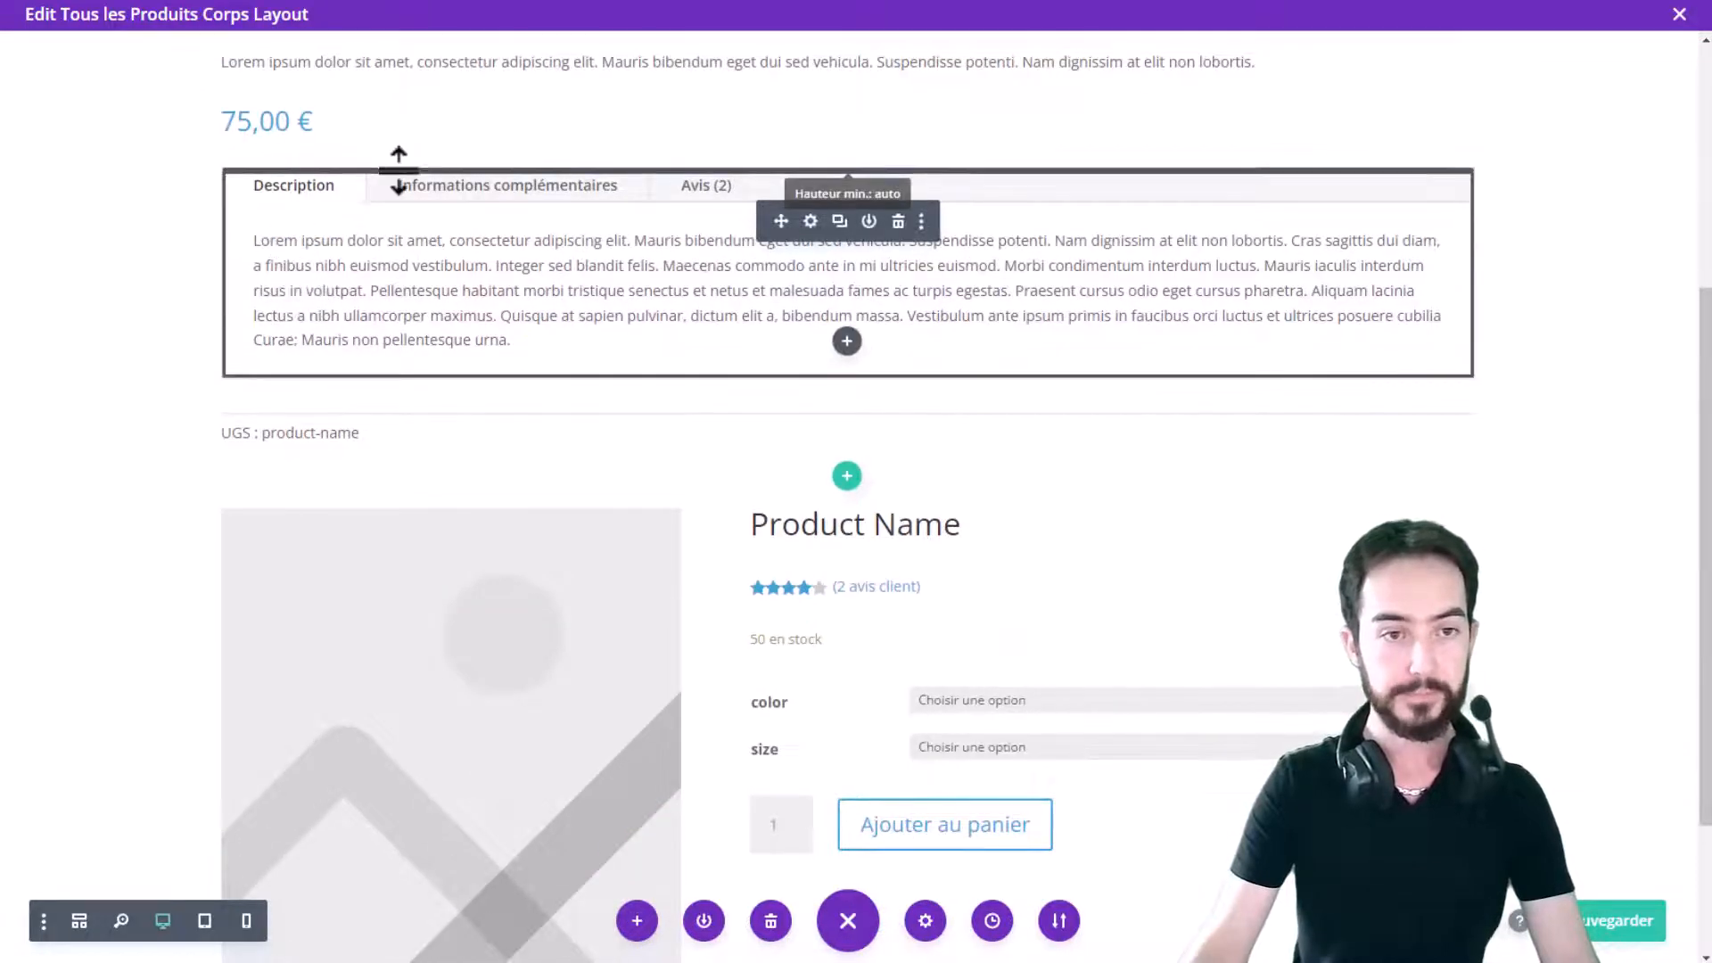
scroll(398, 172, down, 1)
scroll(436, 160, down, 1)
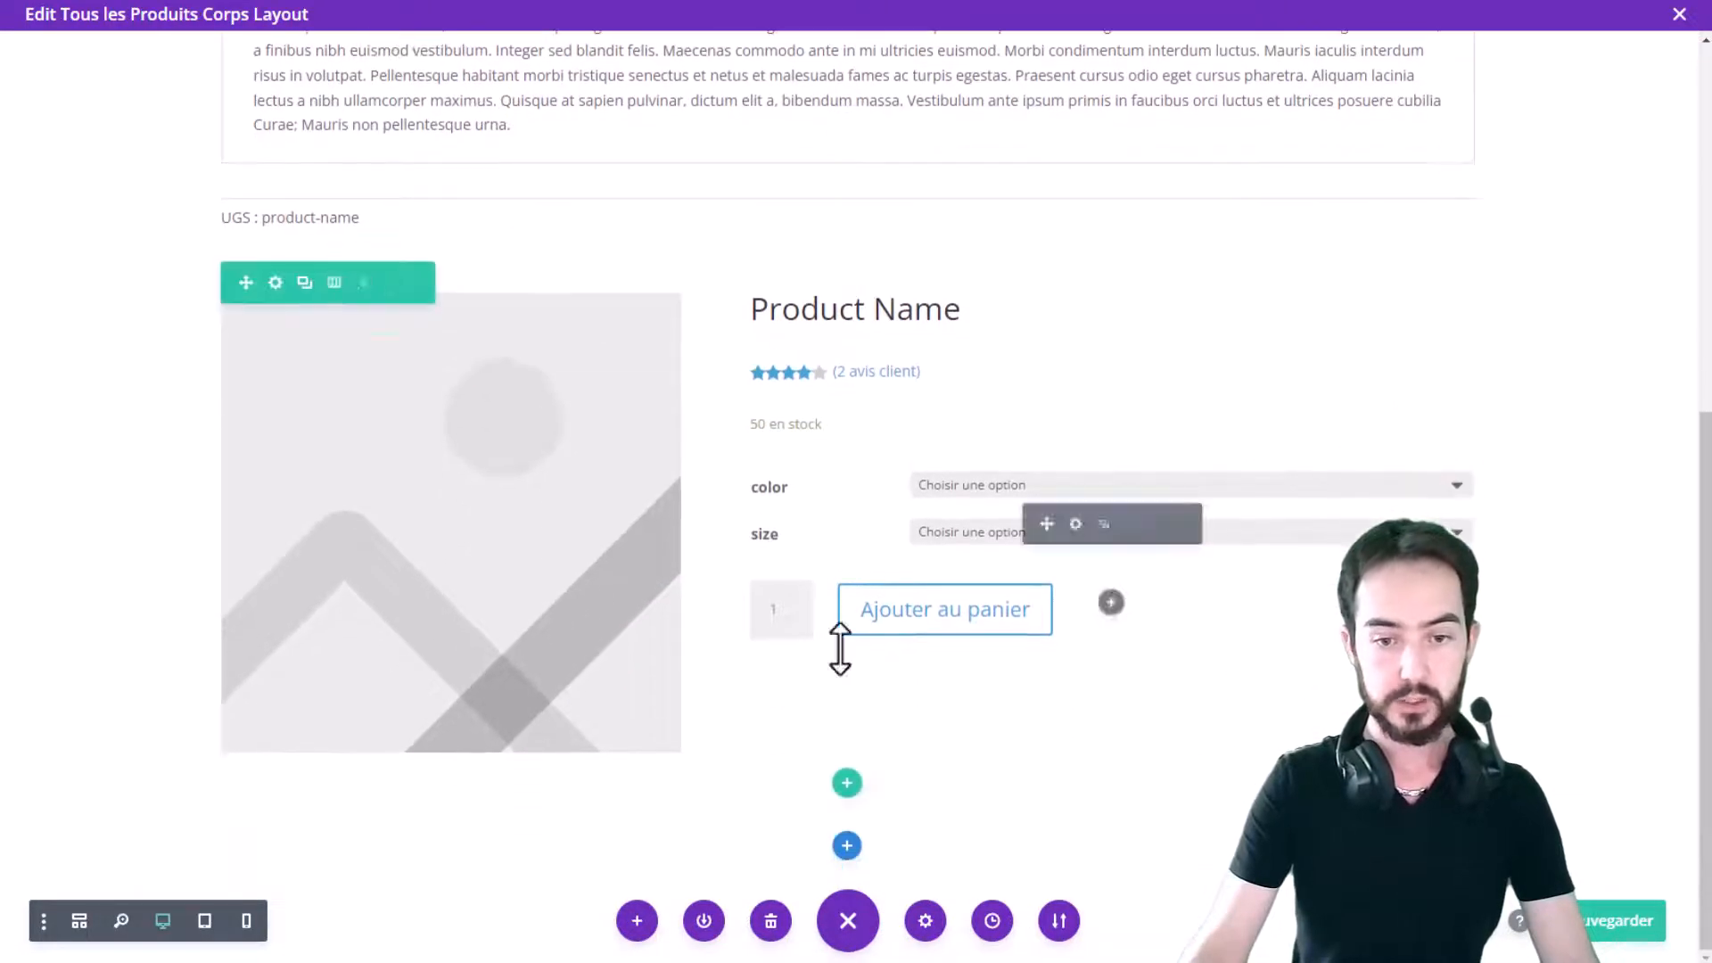
click(848, 785)
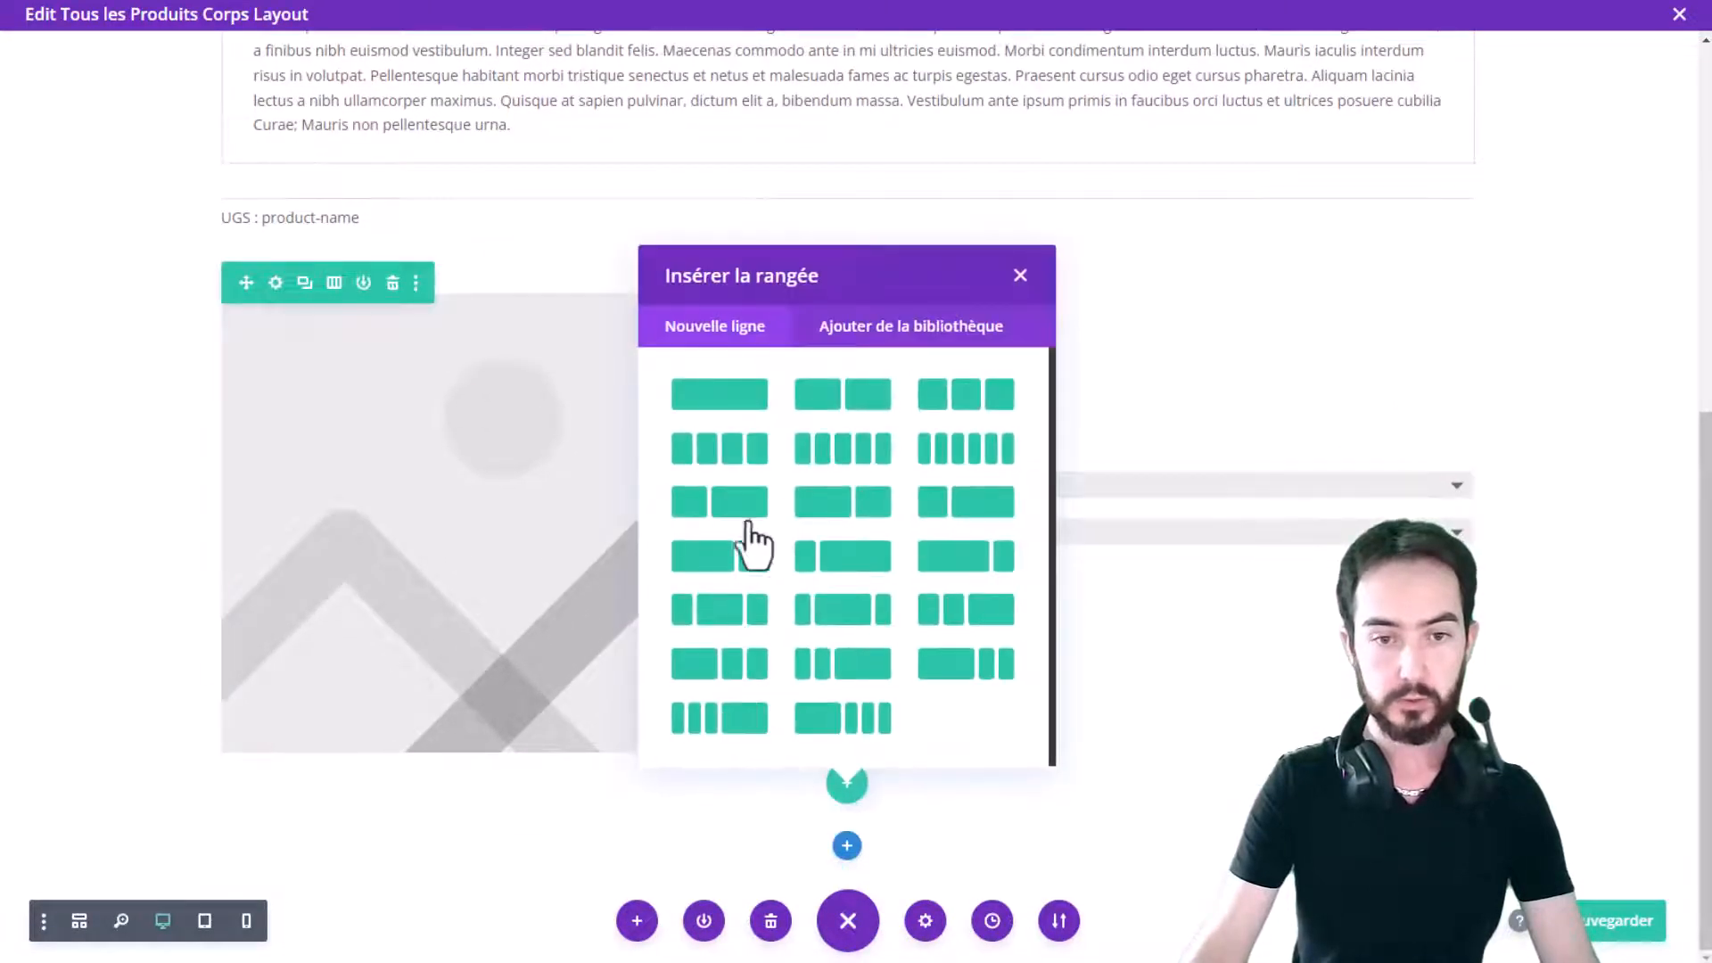
click(726, 397)
click(1014, 107)
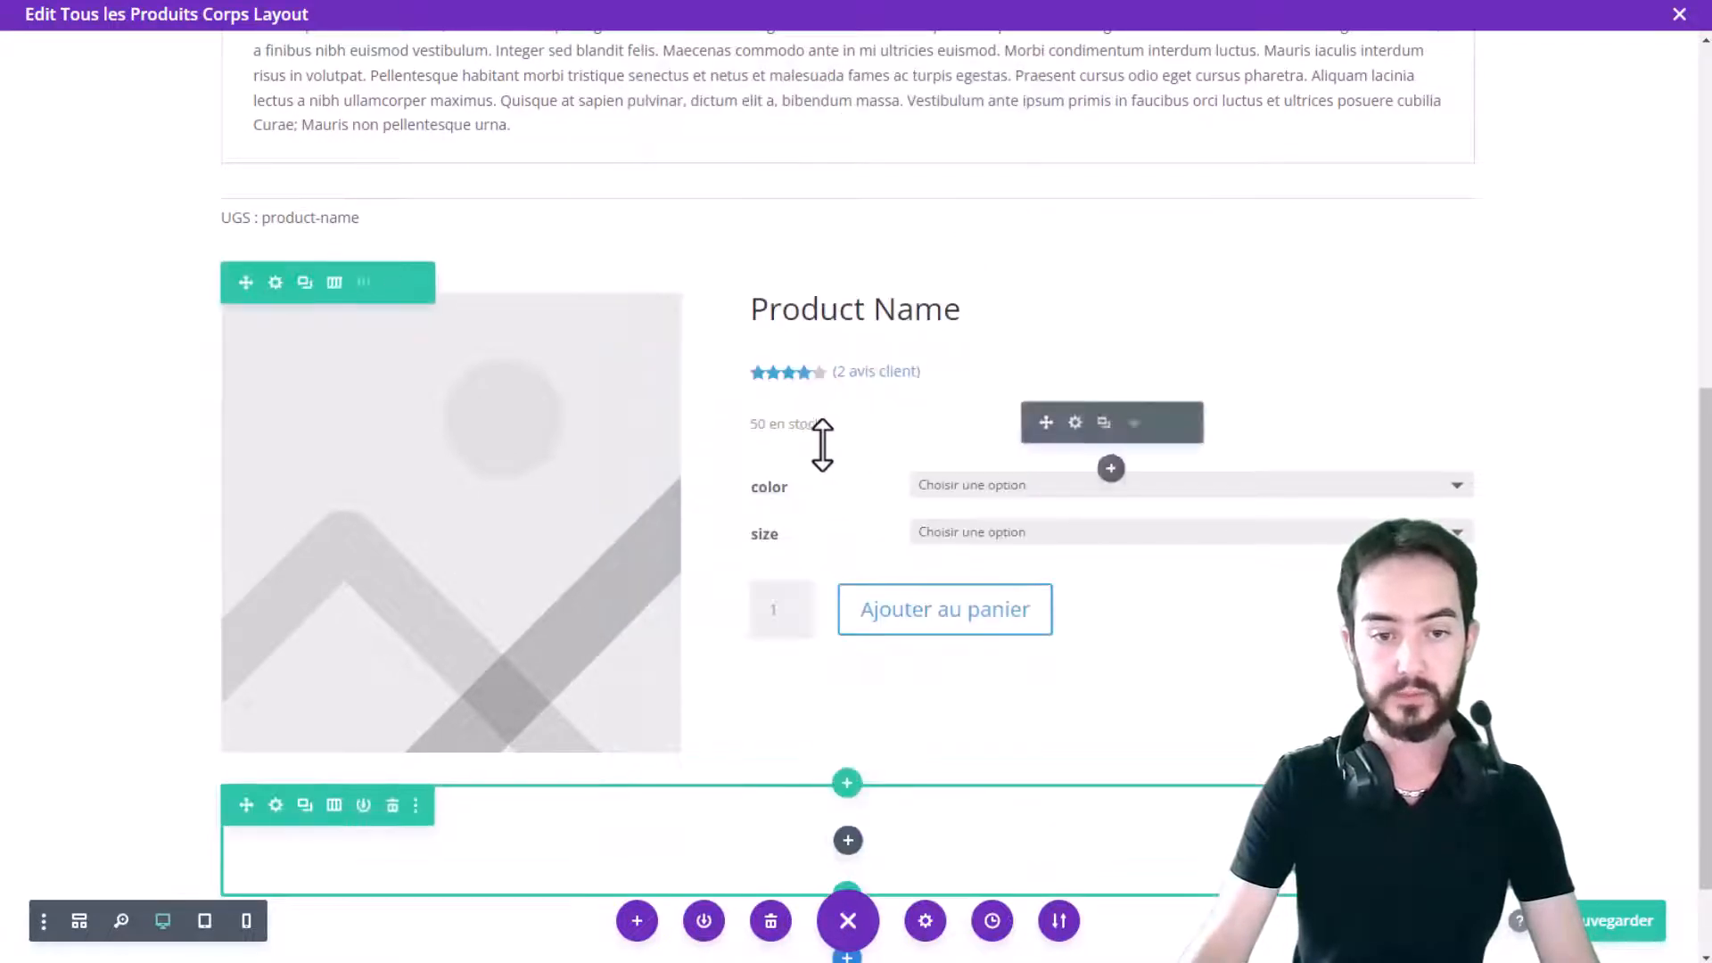
scroll(818, 439, up, 4)
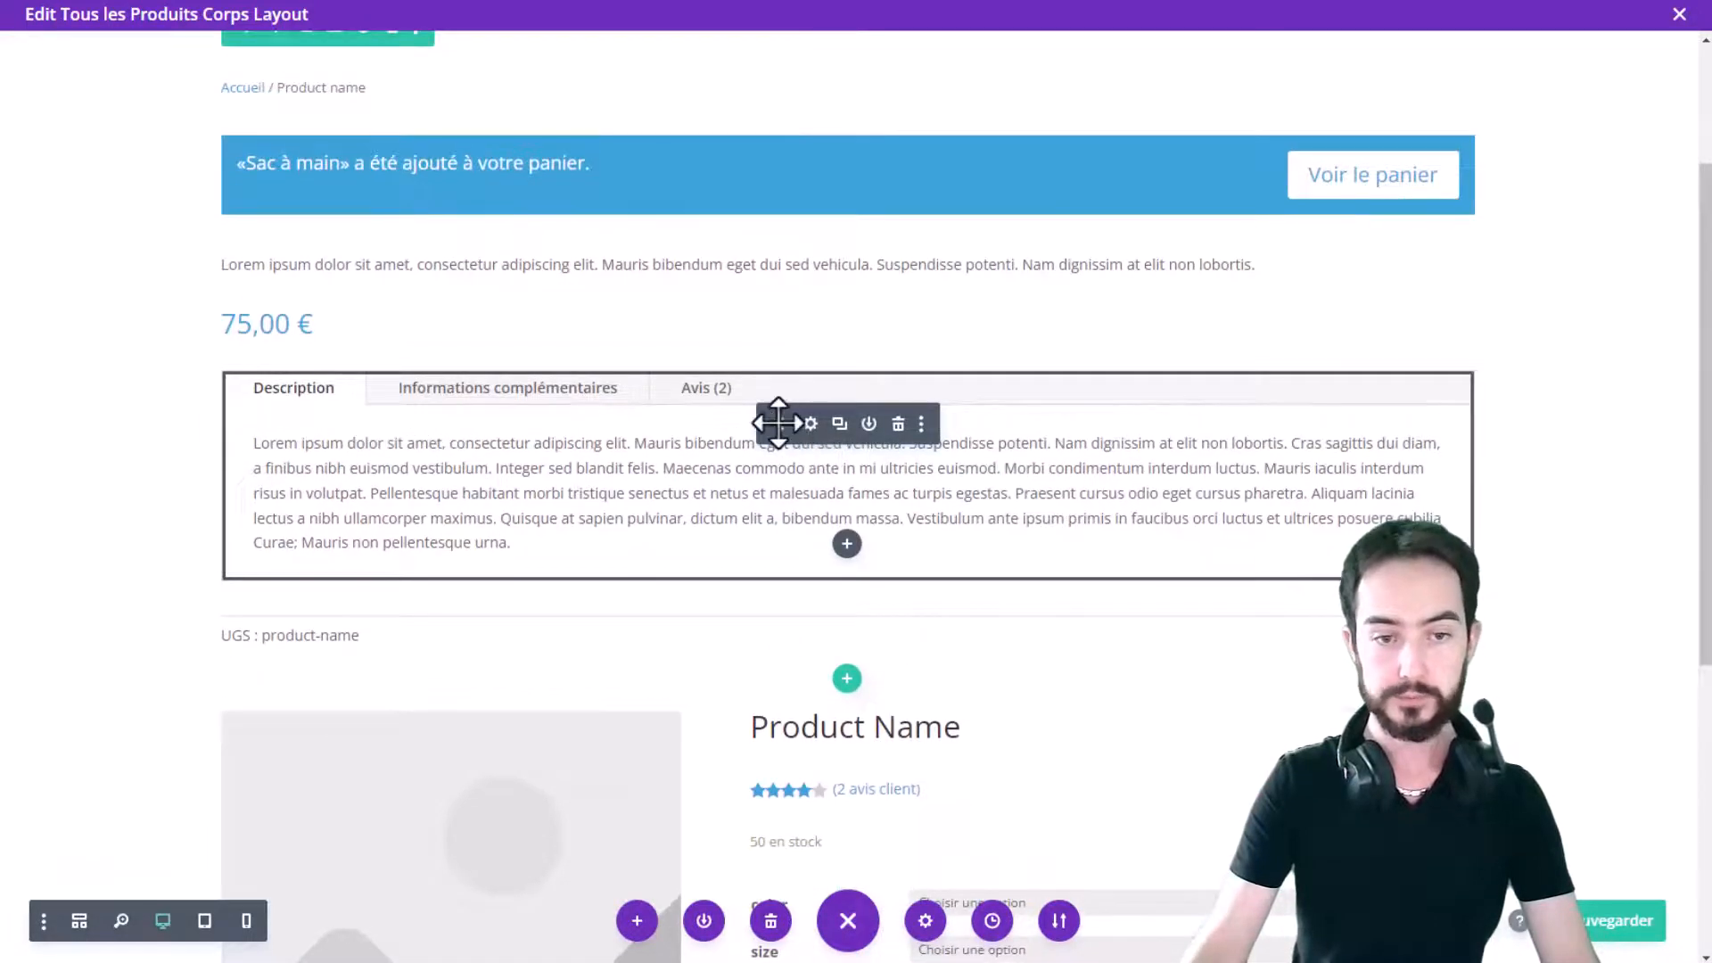
drag(778, 423, 503, 788)
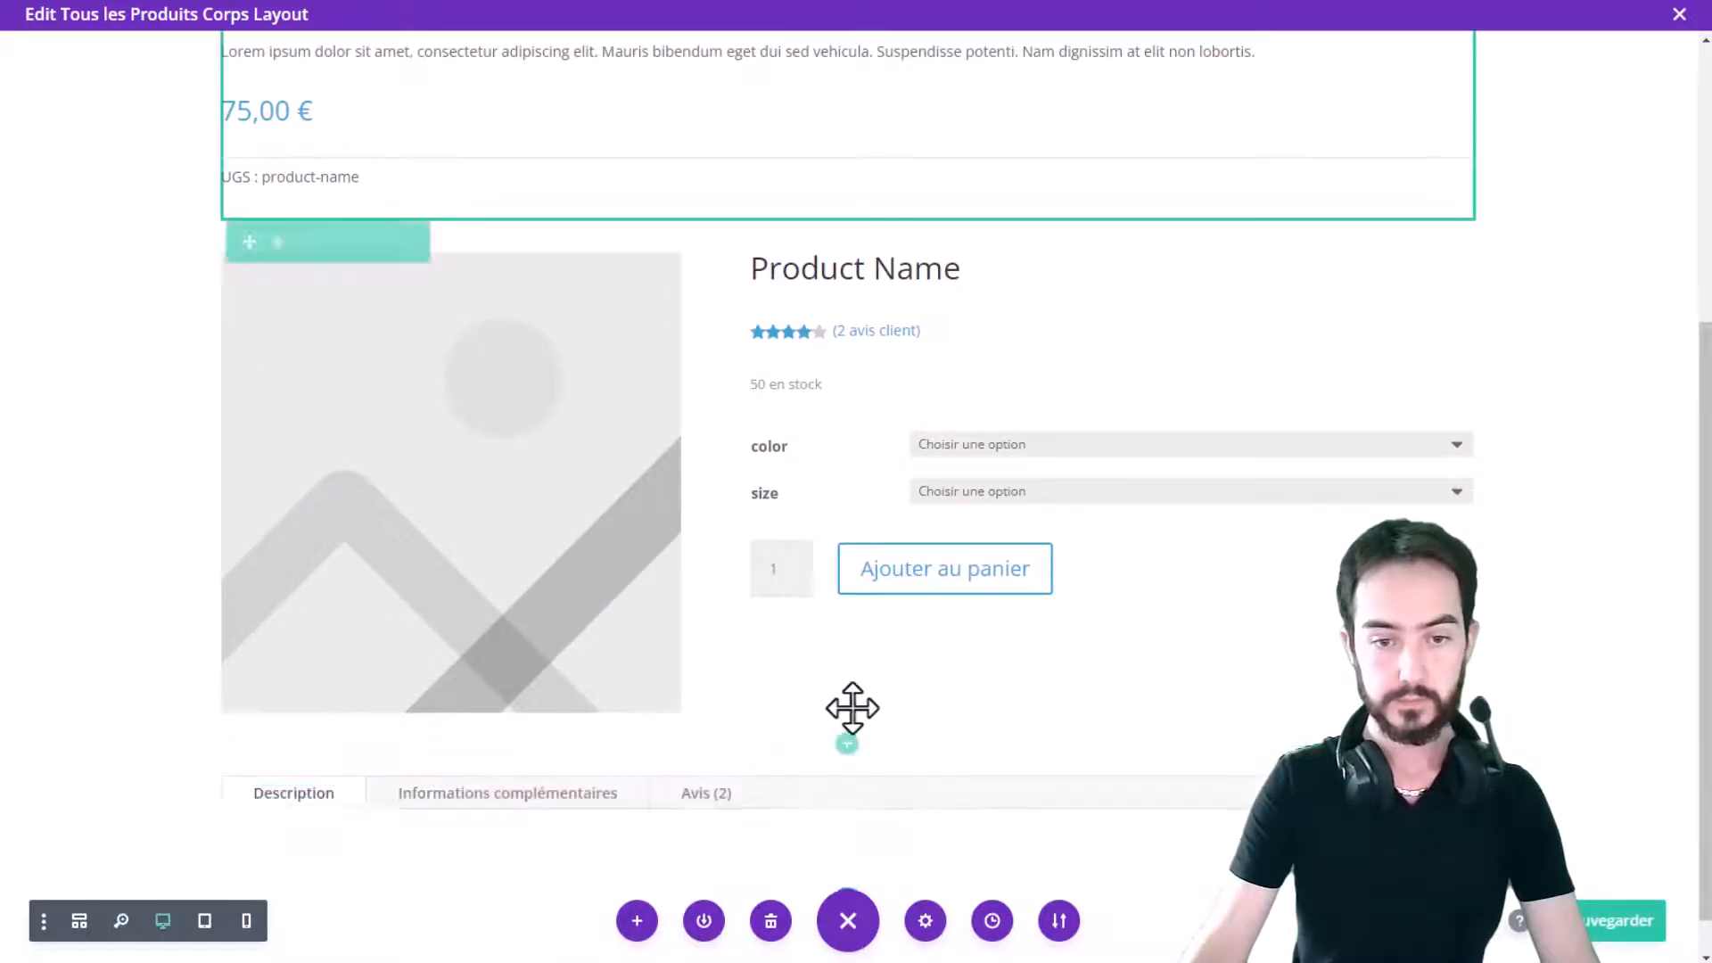
Move the product meta below the add-to-cart button, the short description below the title, and the price between the rating and stock
scroll(499, 482, up, 2)
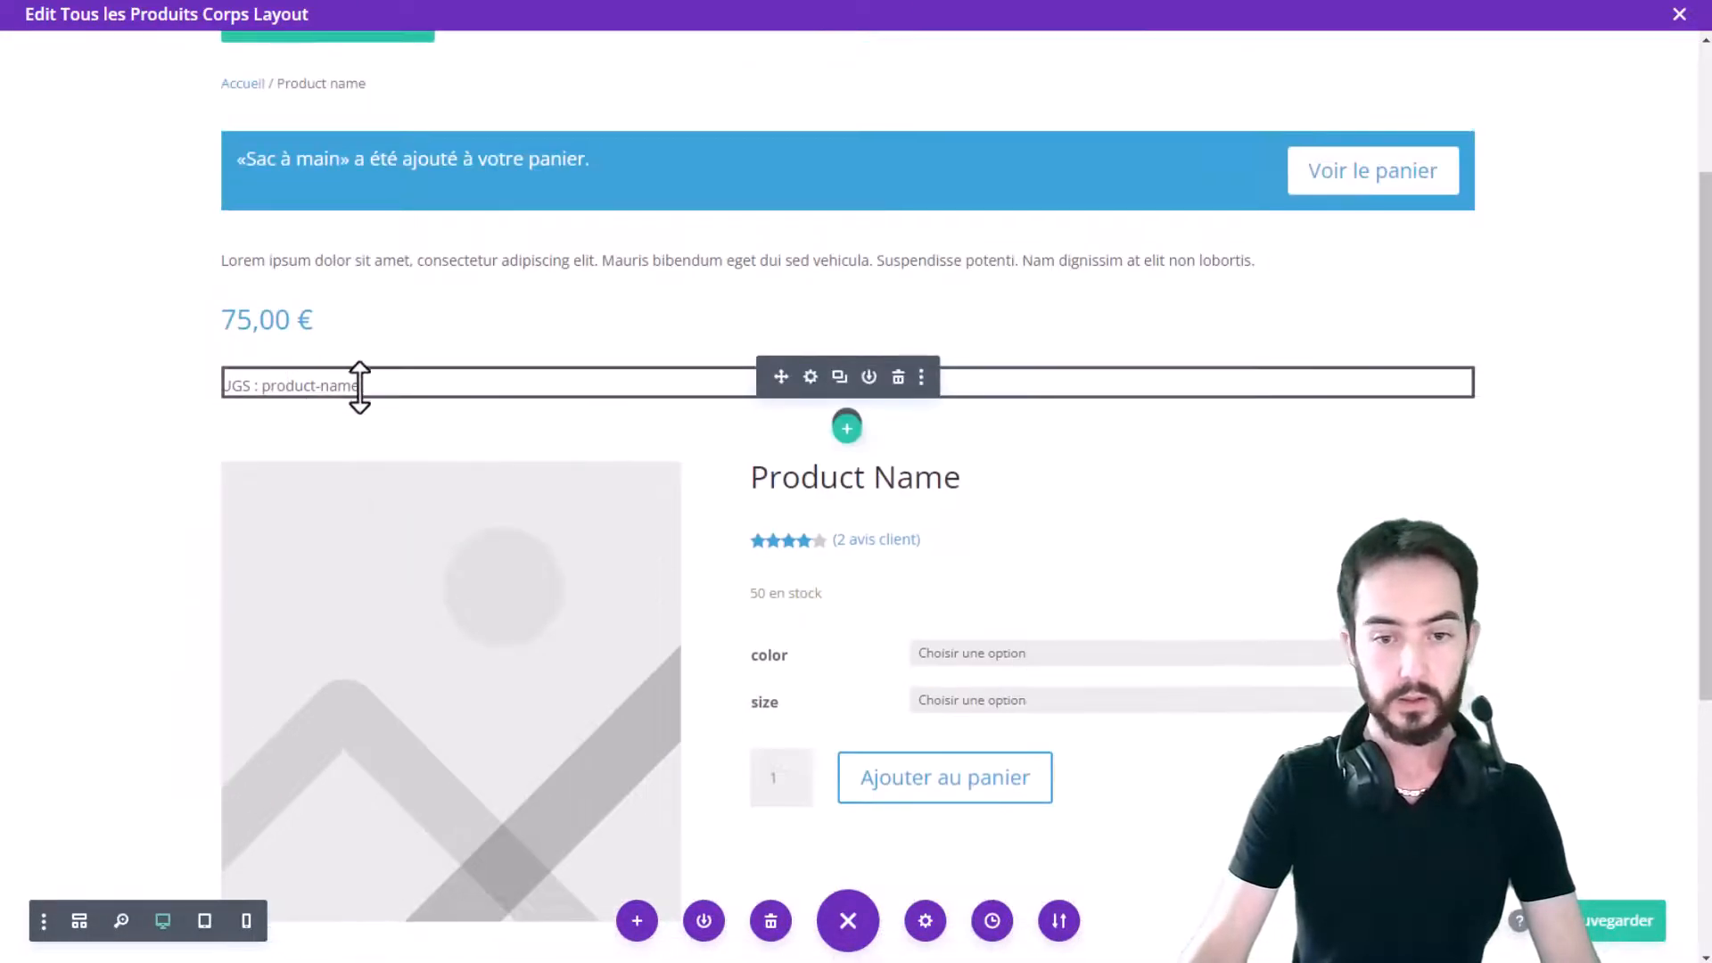
scroll(776, 371, down, 1)
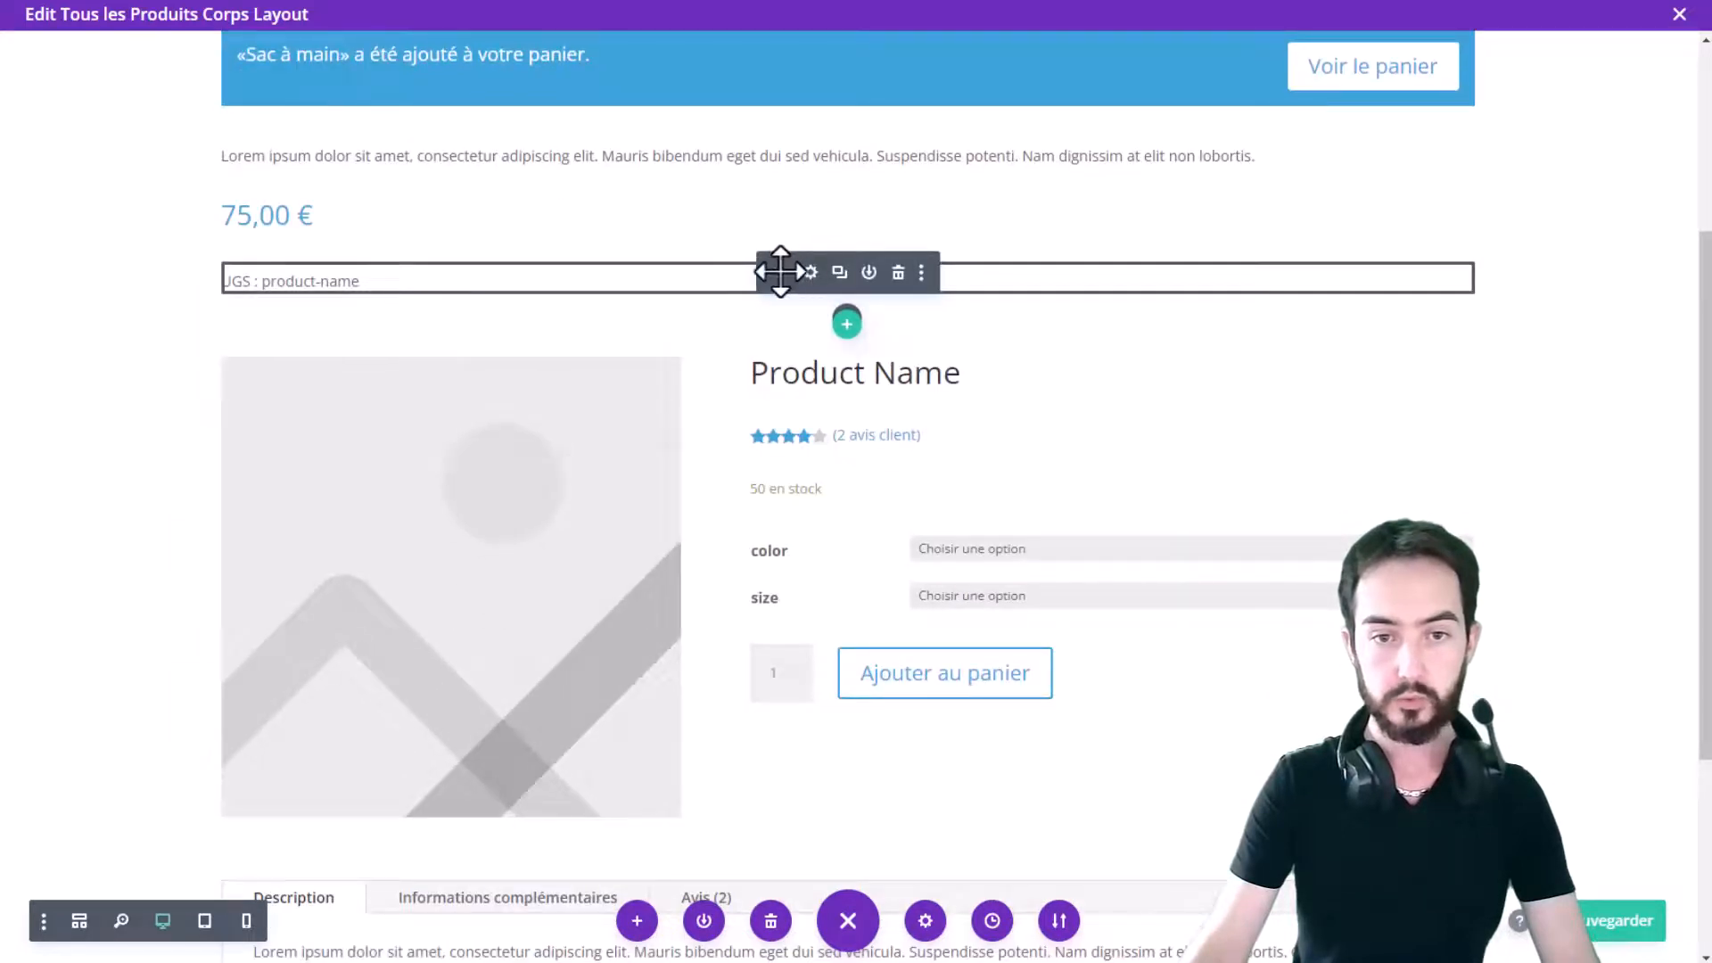
drag(781, 272, 929, 706)
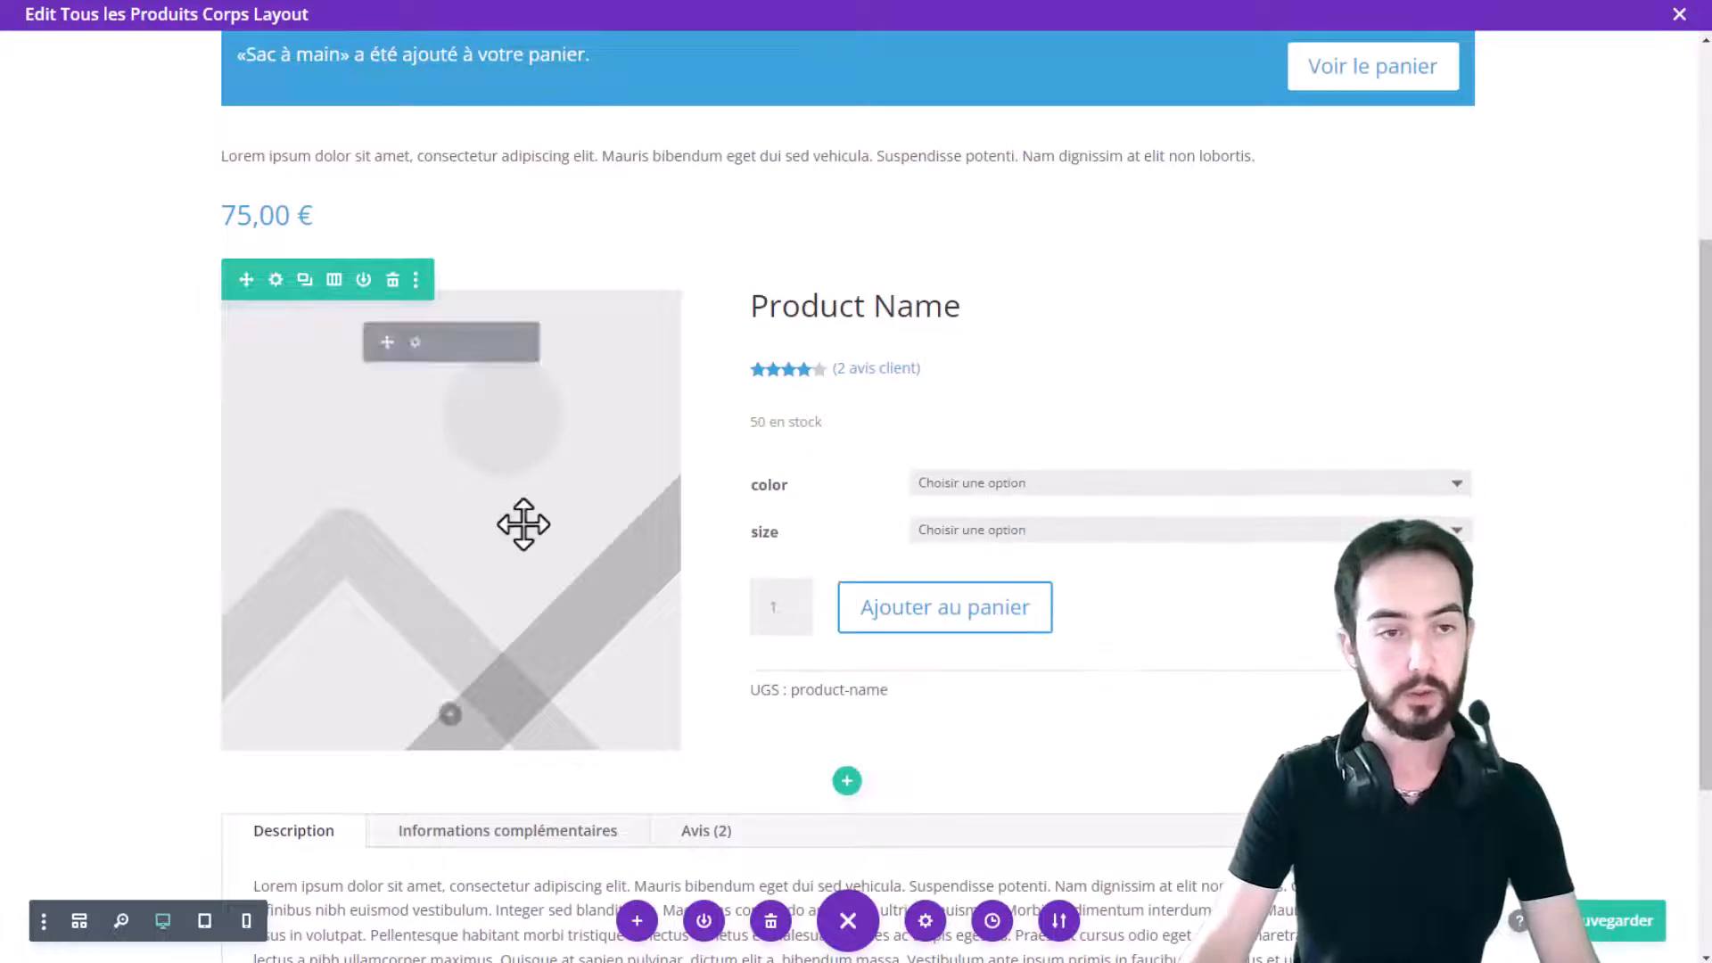
scroll(472, 428, up, 1)
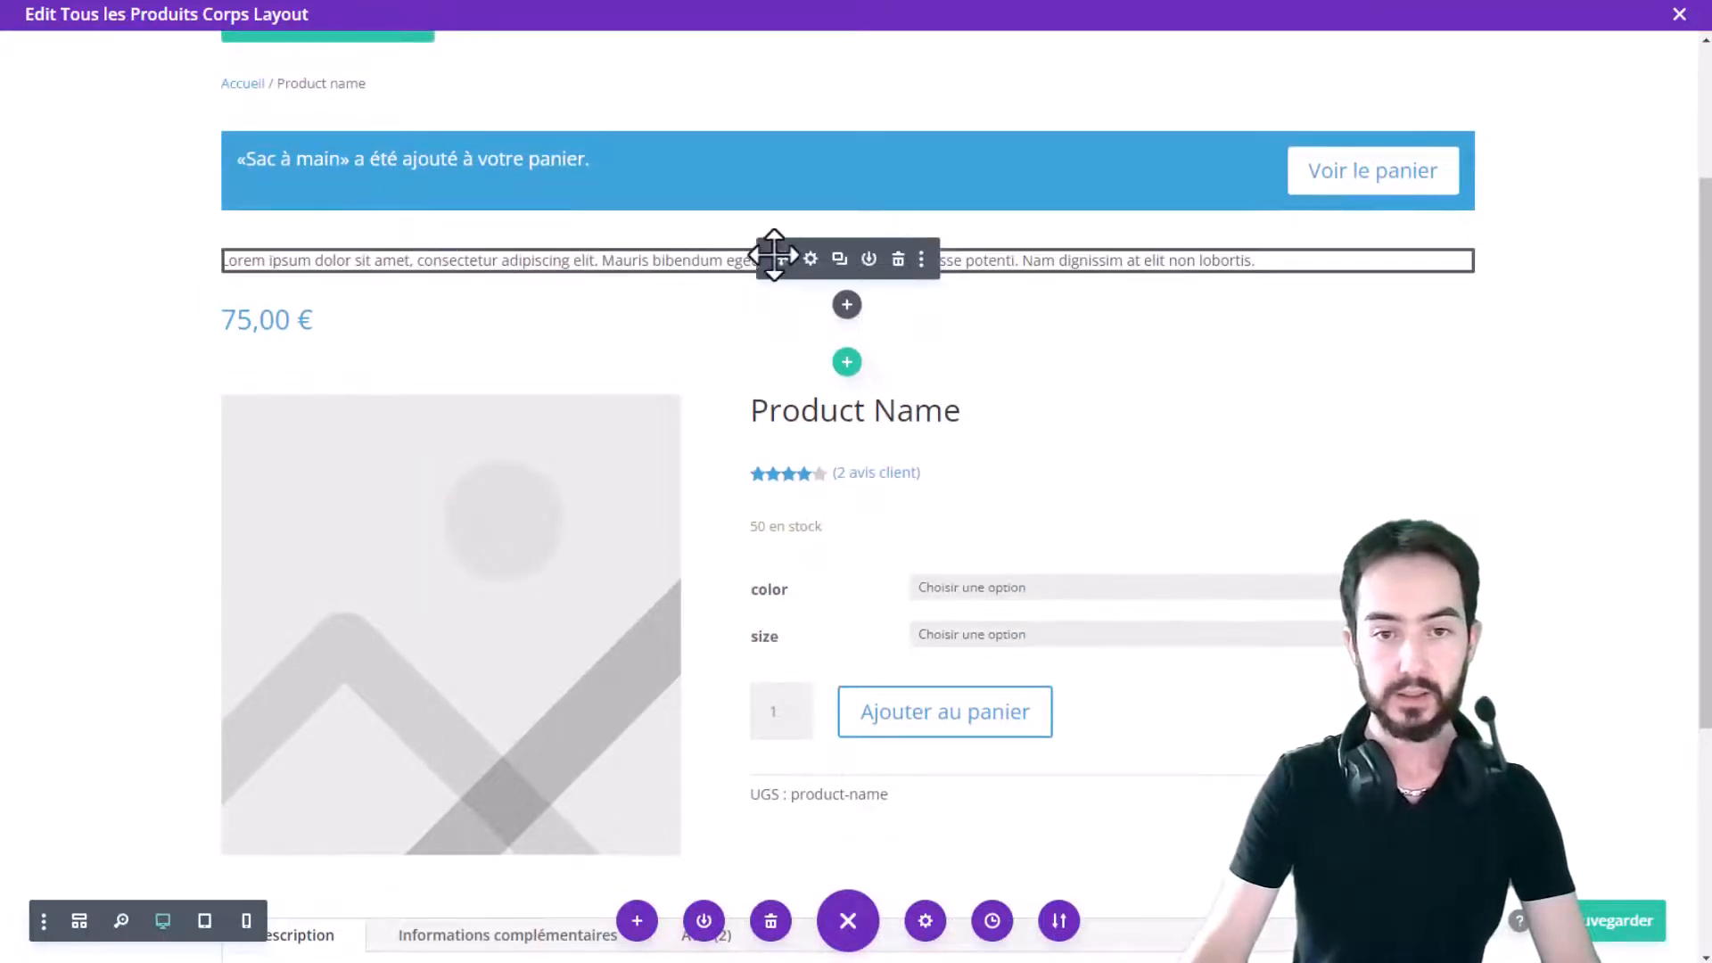
drag(778, 265, 830, 406)
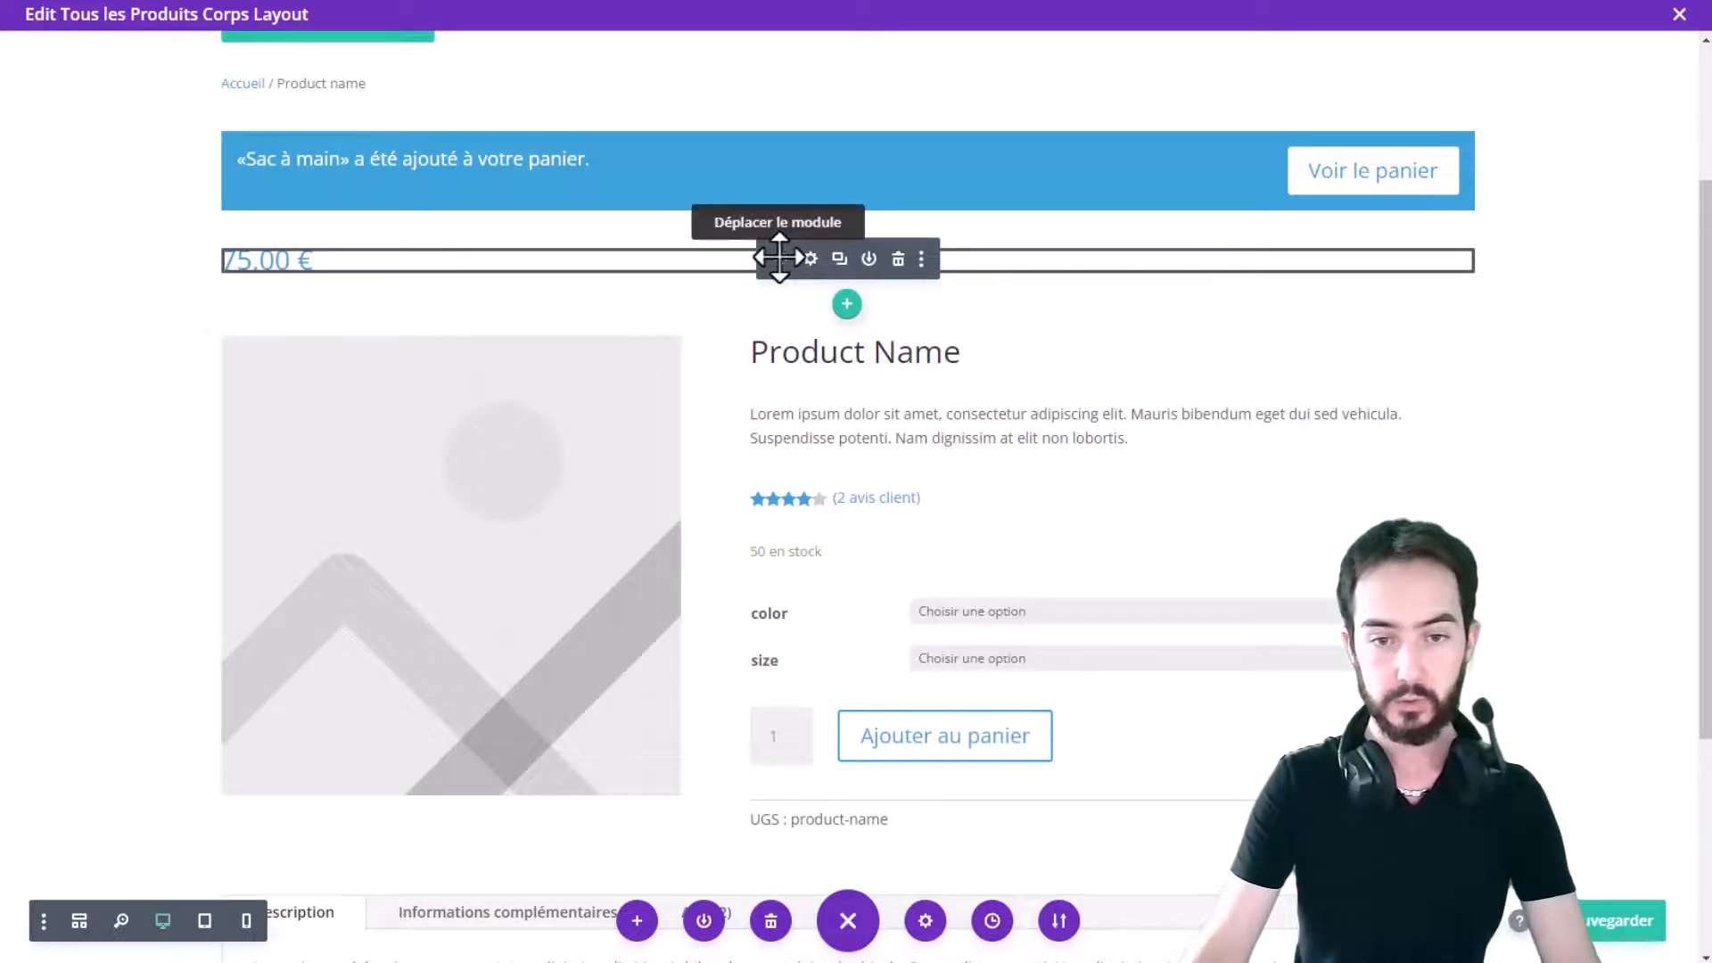
drag(779, 258, 855, 517)
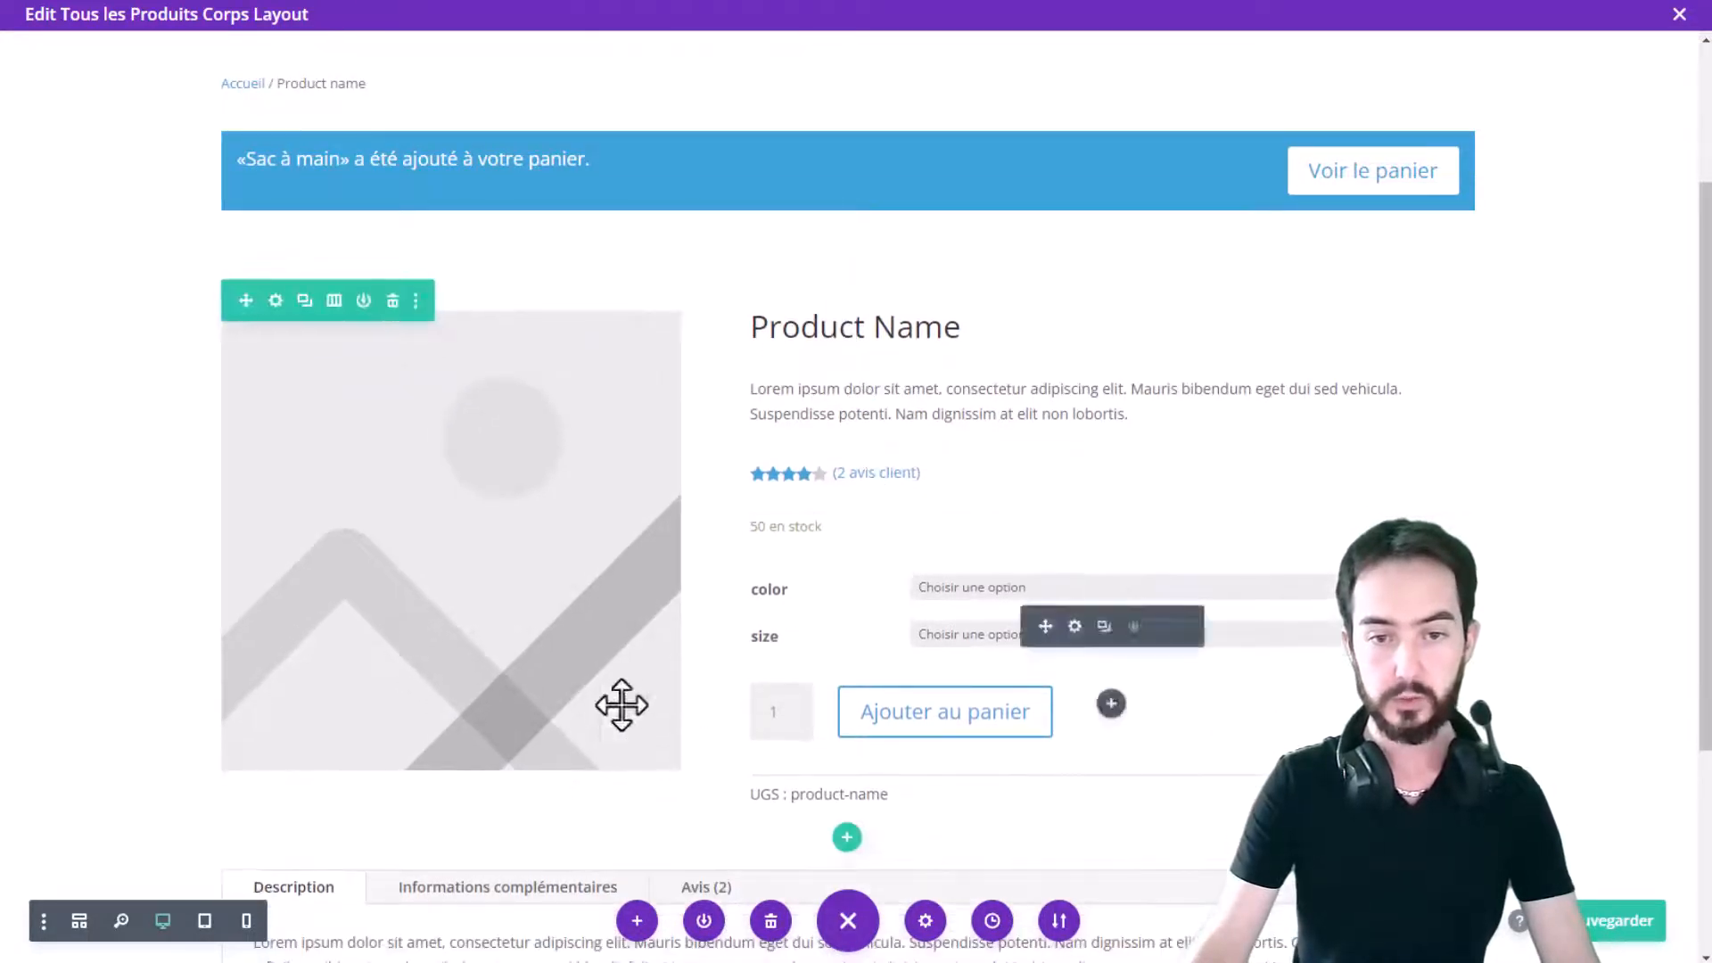
Move the breadcrumb module below the cart notice and set that row's bottom margin and bottom padding to 0px
scroll(466, 494, up, 3)
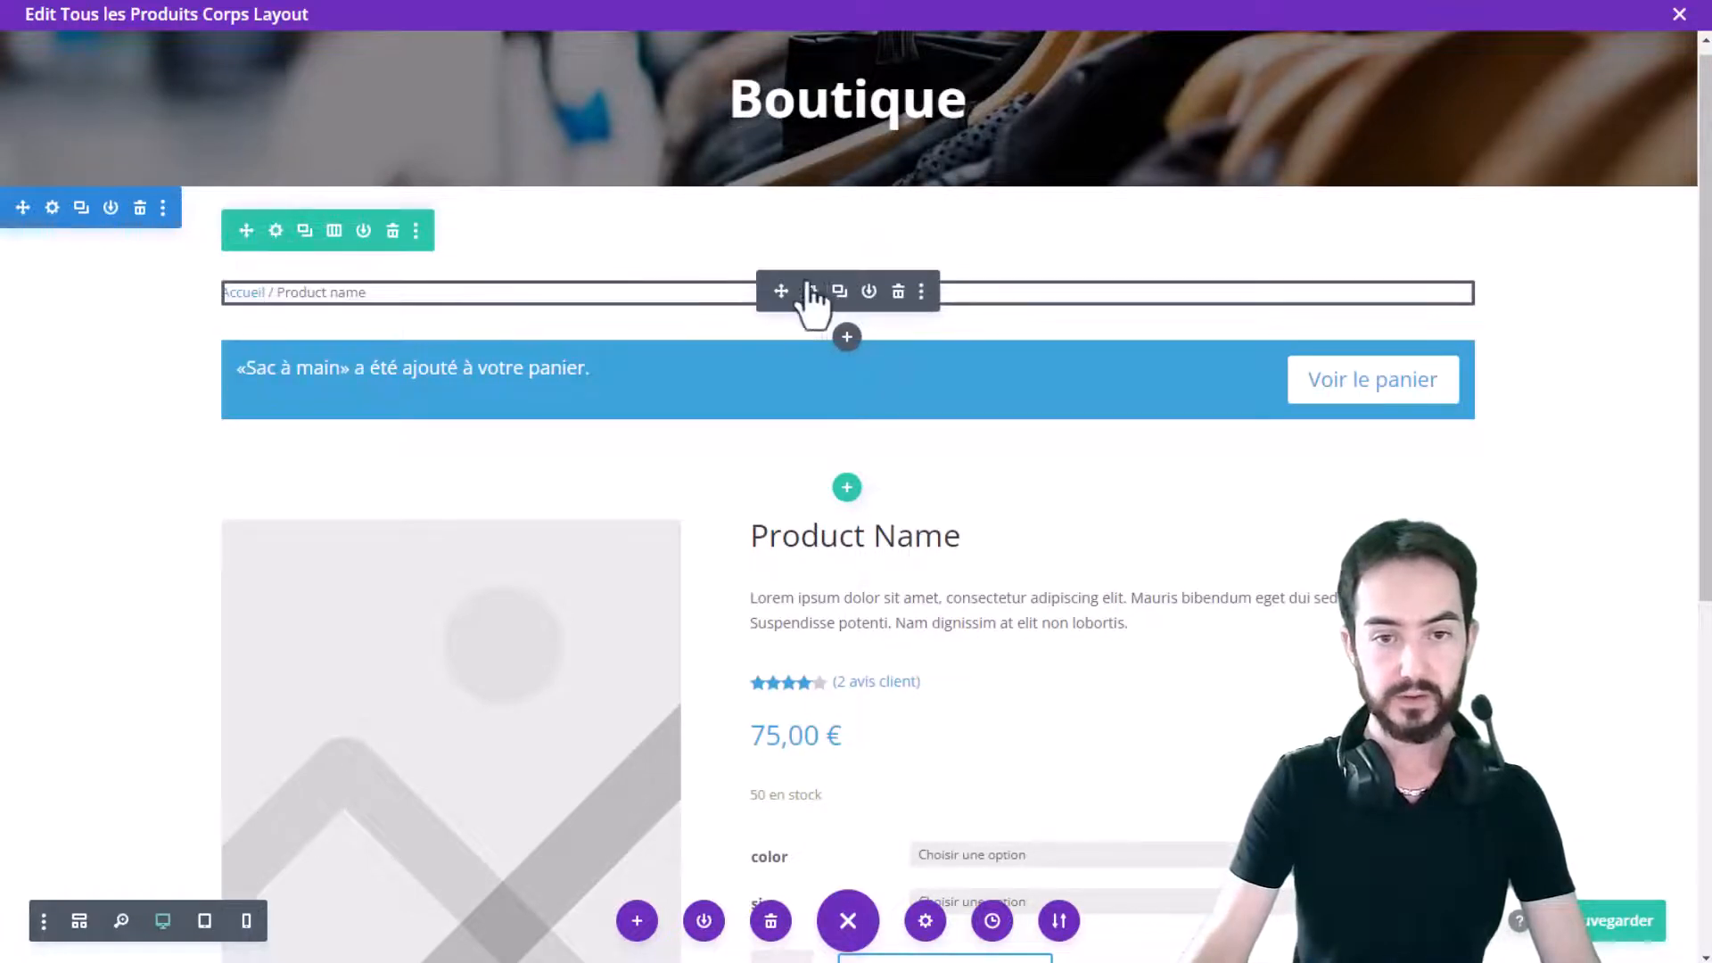
drag(783, 285, 698, 410)
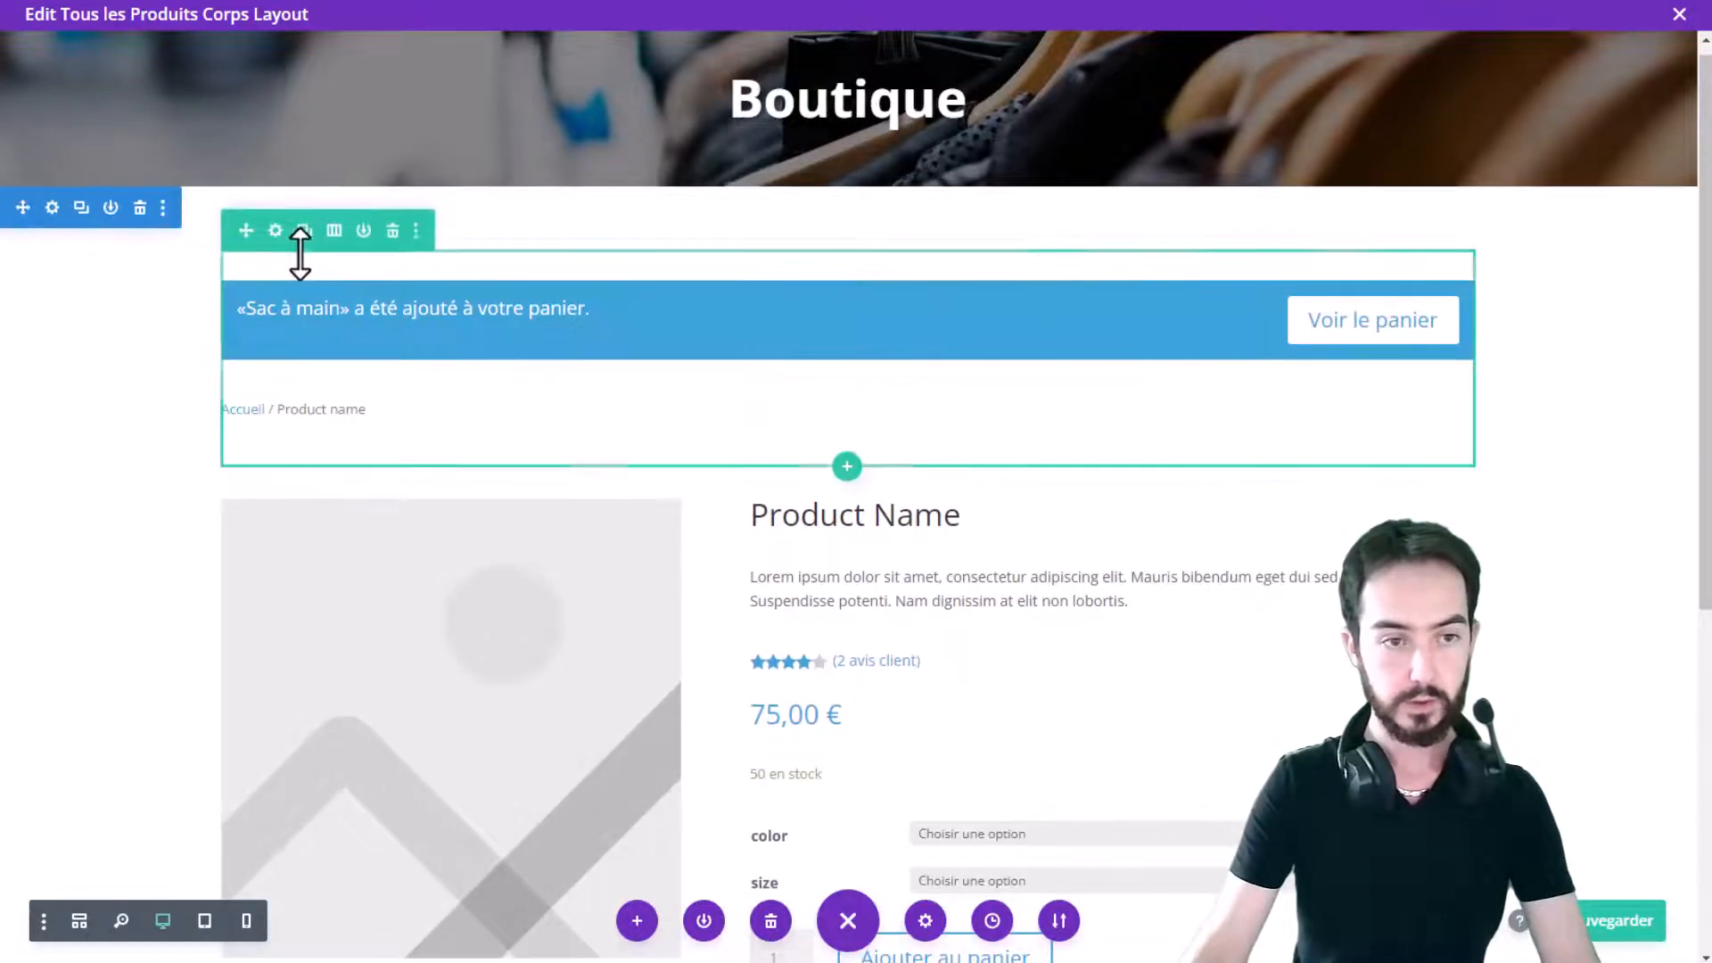
click(275, 231)
click(160, 131)
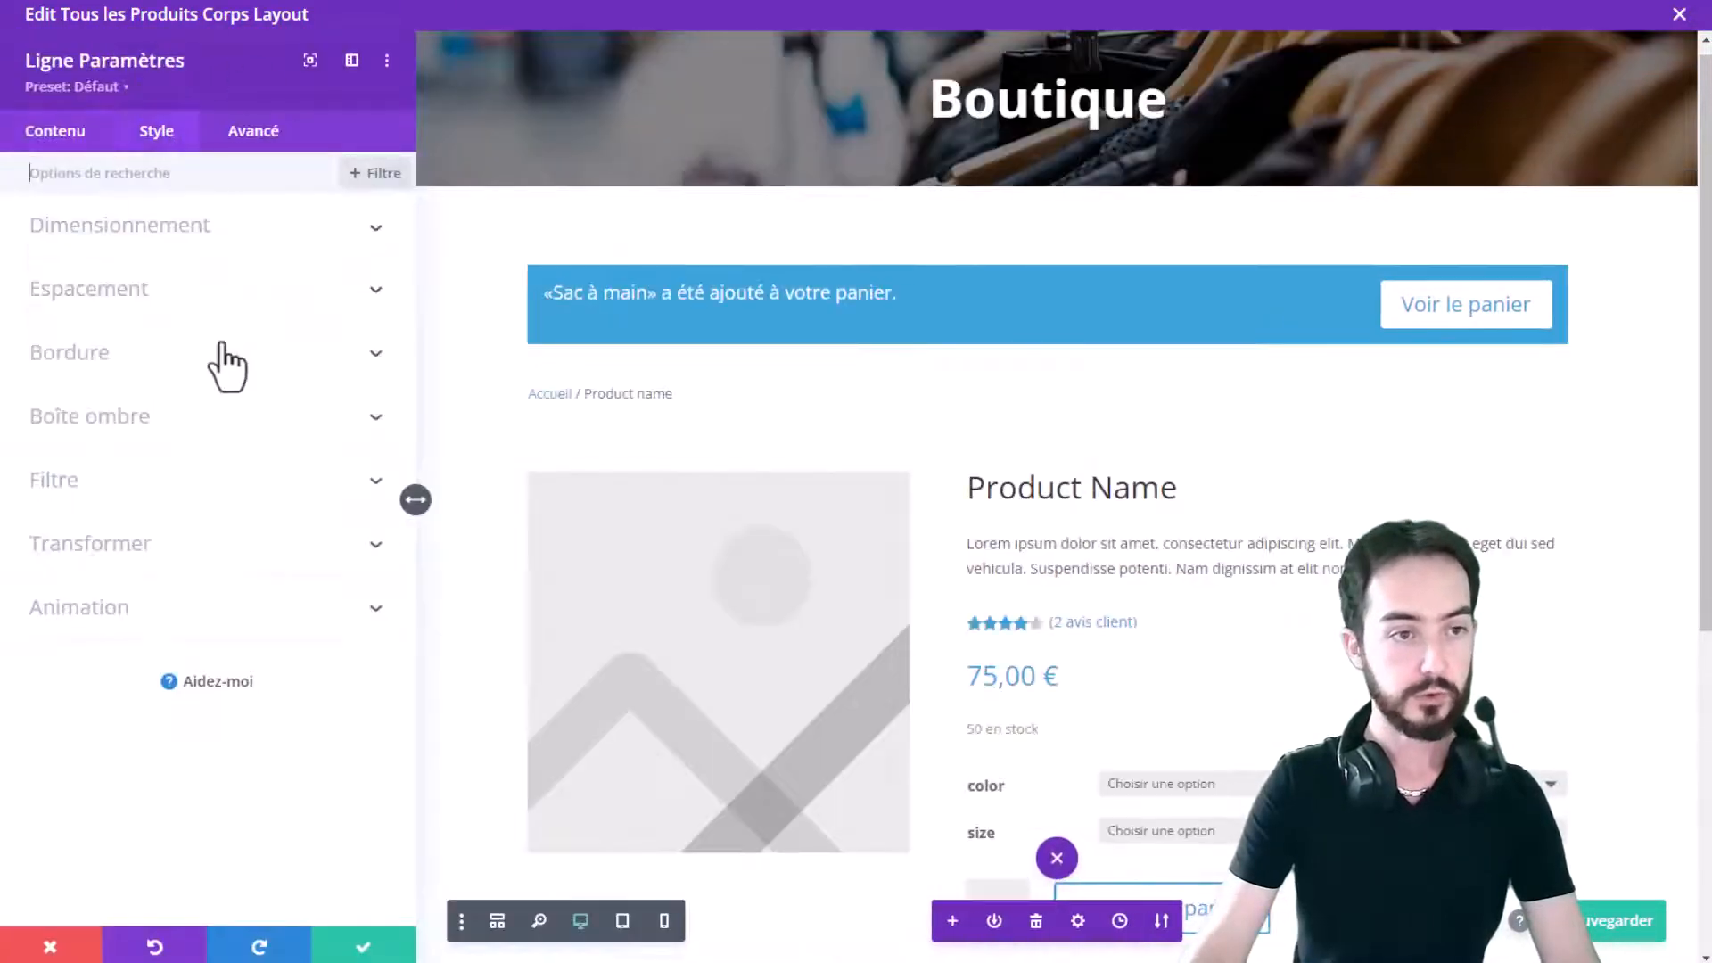
click(181, 294)
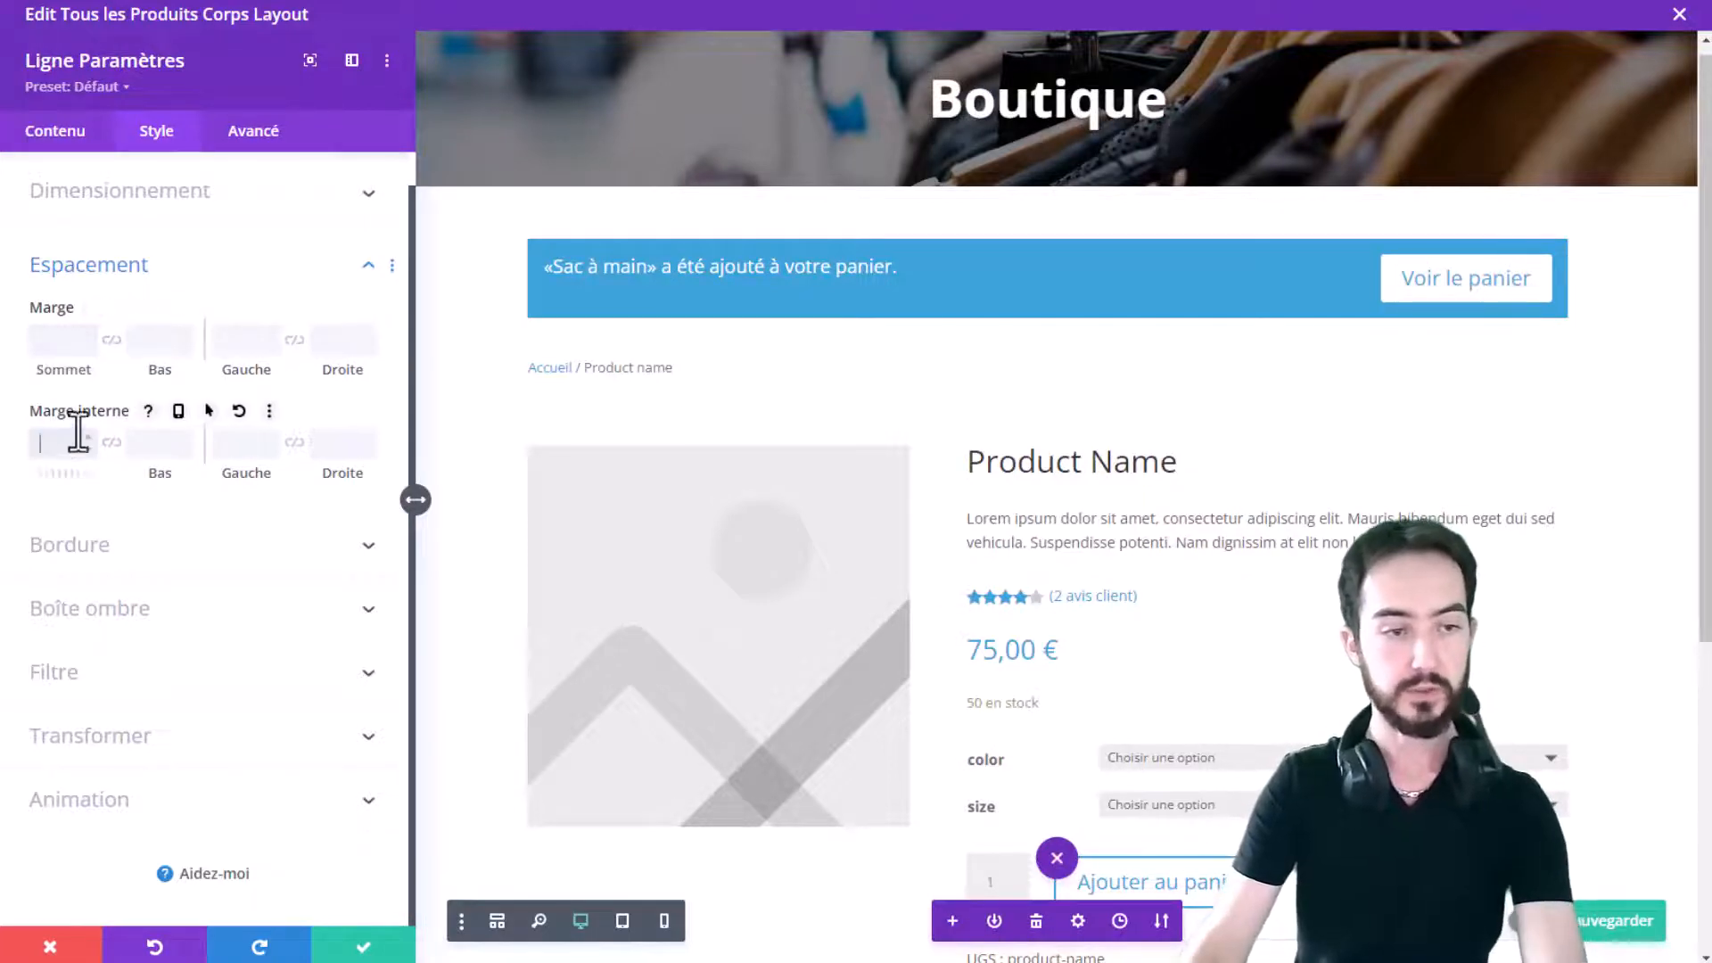
click(152, 343)
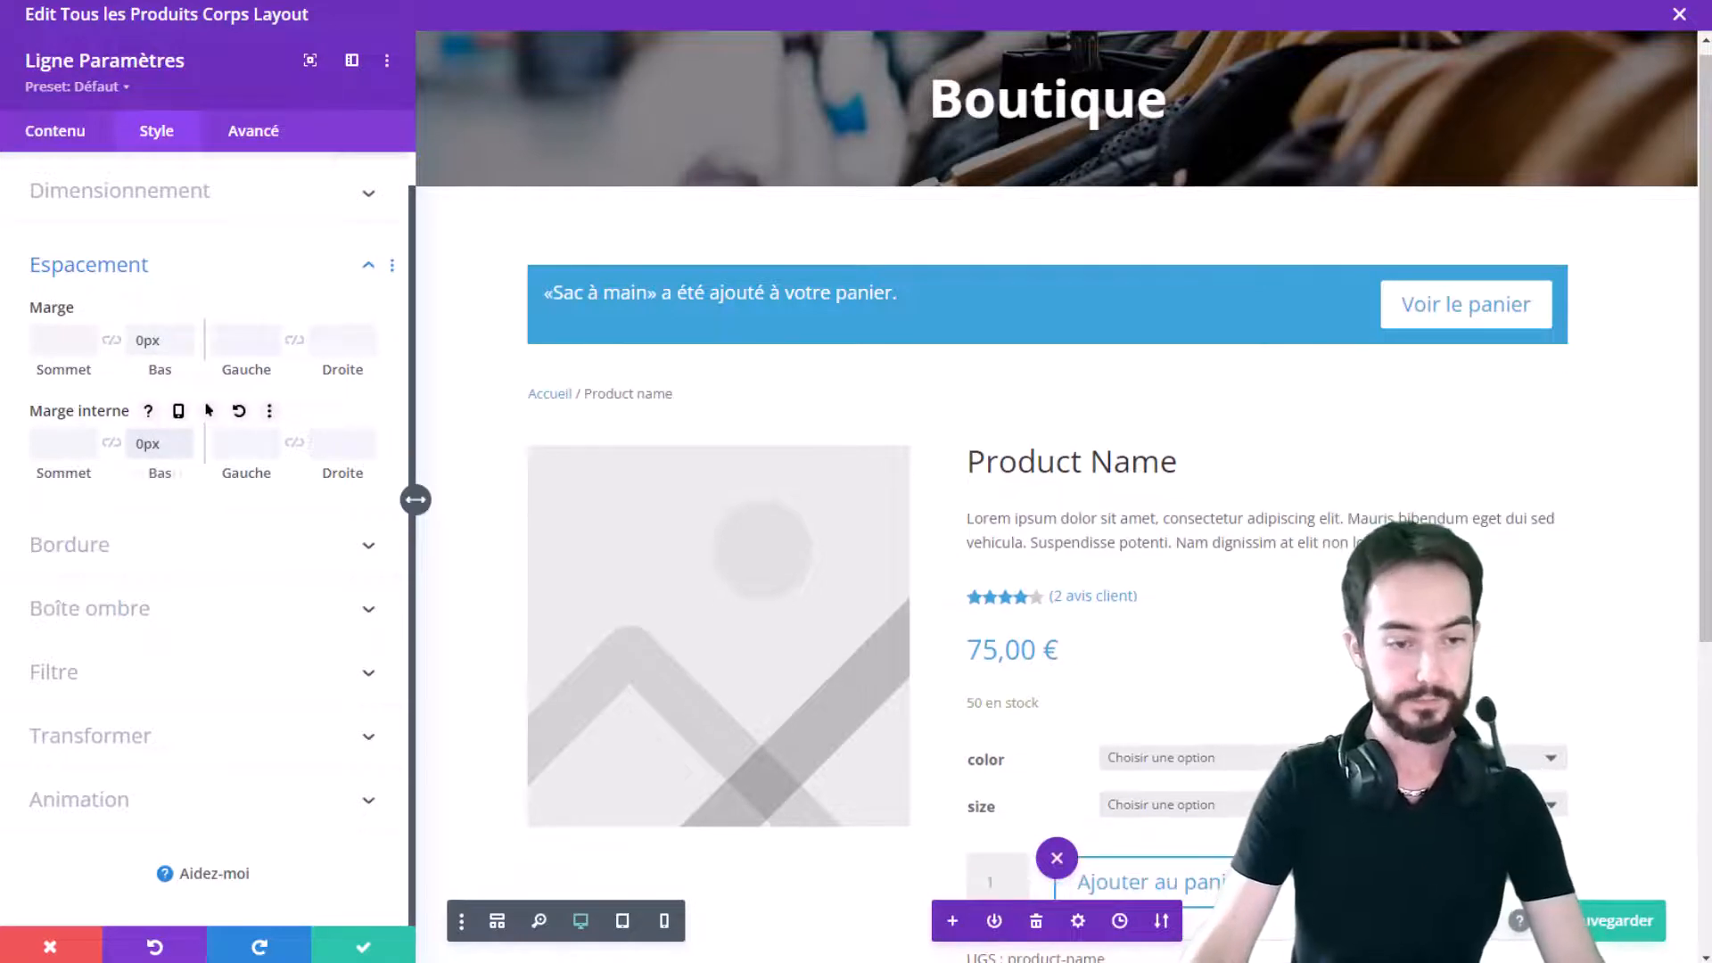
click(361, 947)
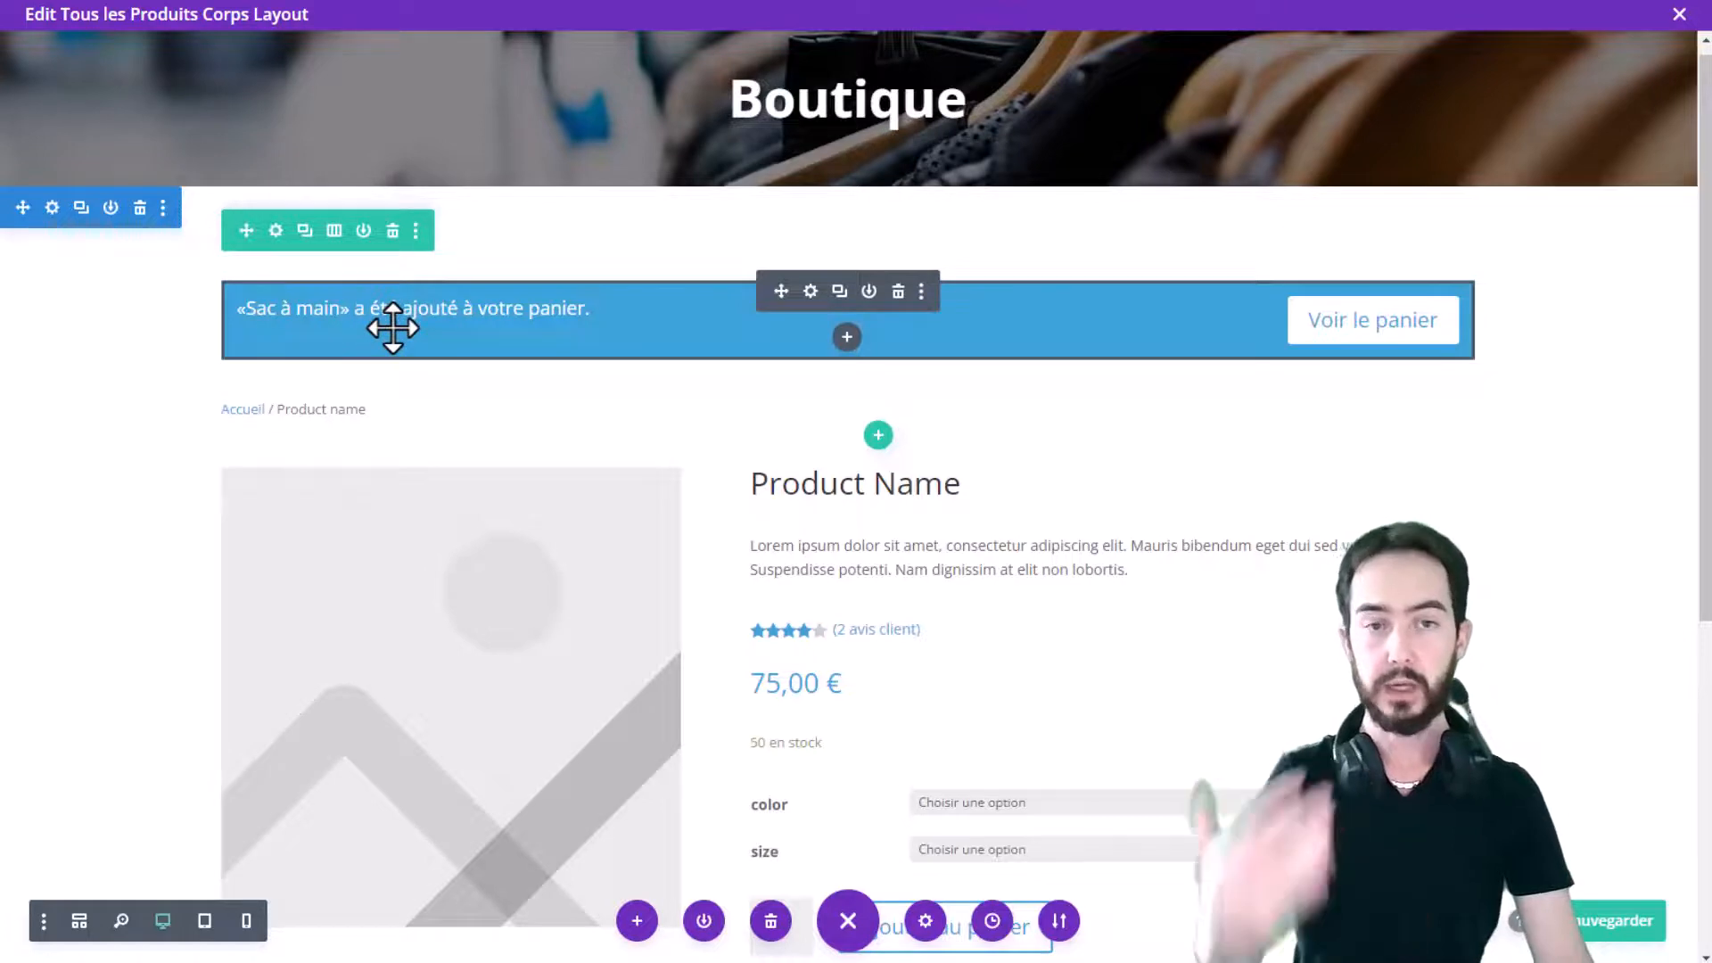
Save the product body layout, close its editor and save the Theme Builder changes
scroll(860, 501, down, 3)
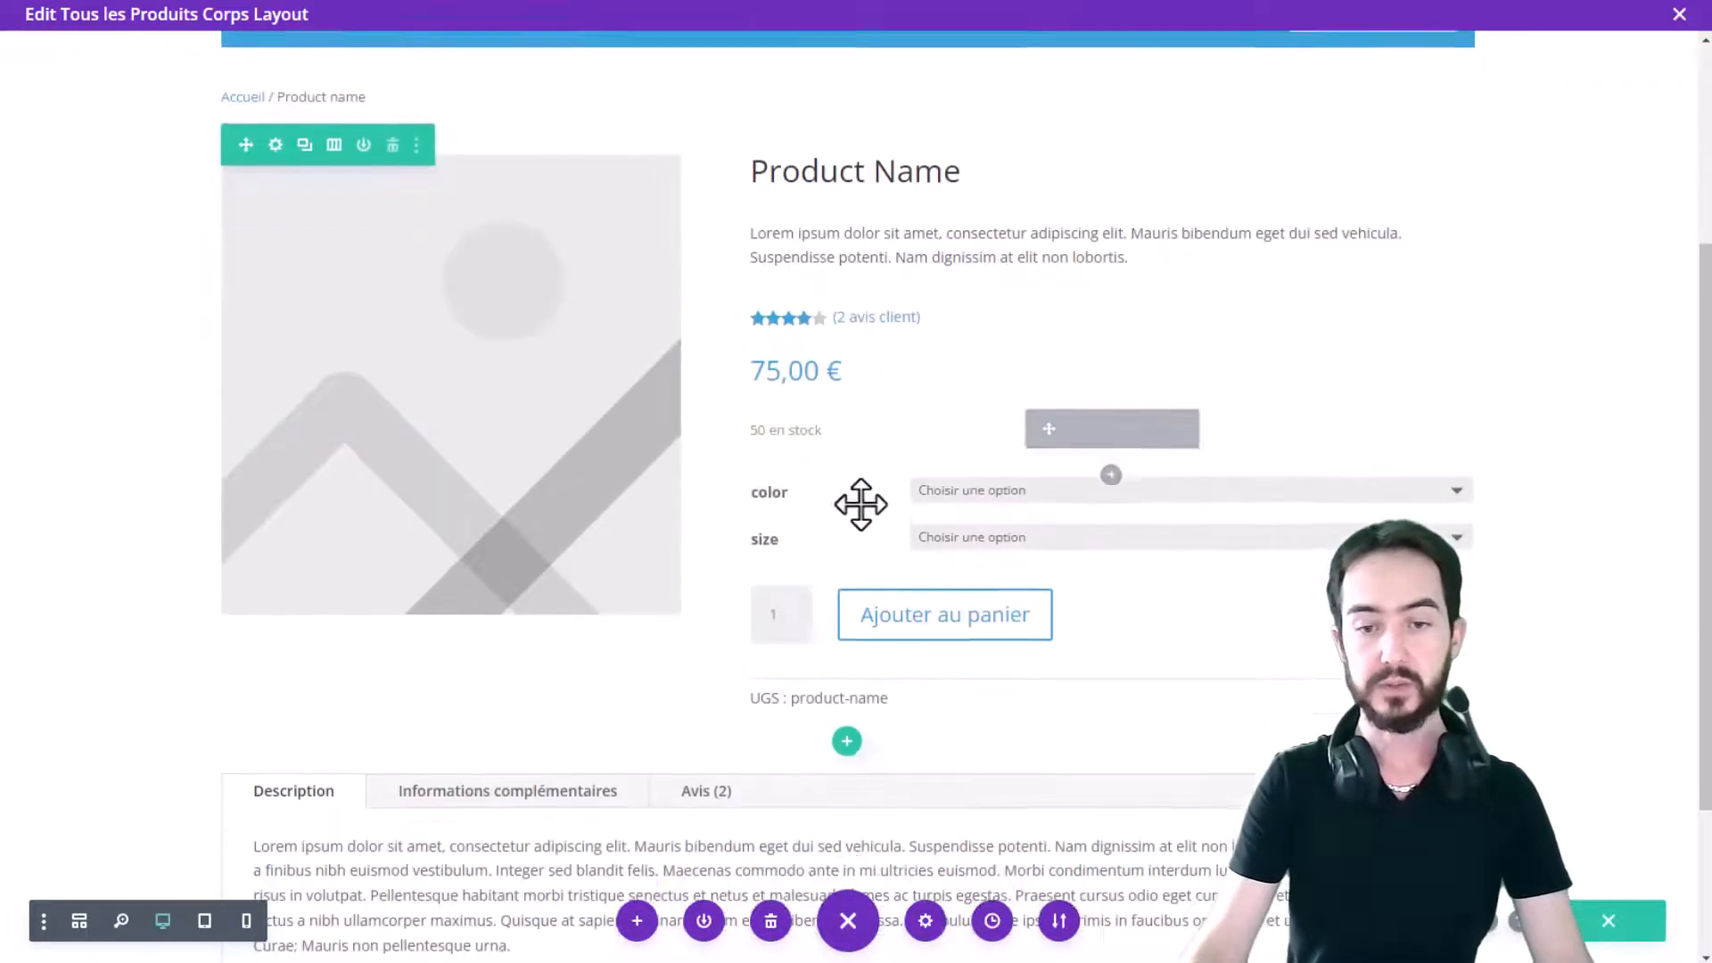
scroll(892, 580, down, 2)
scroll(875, 544, down, 1)
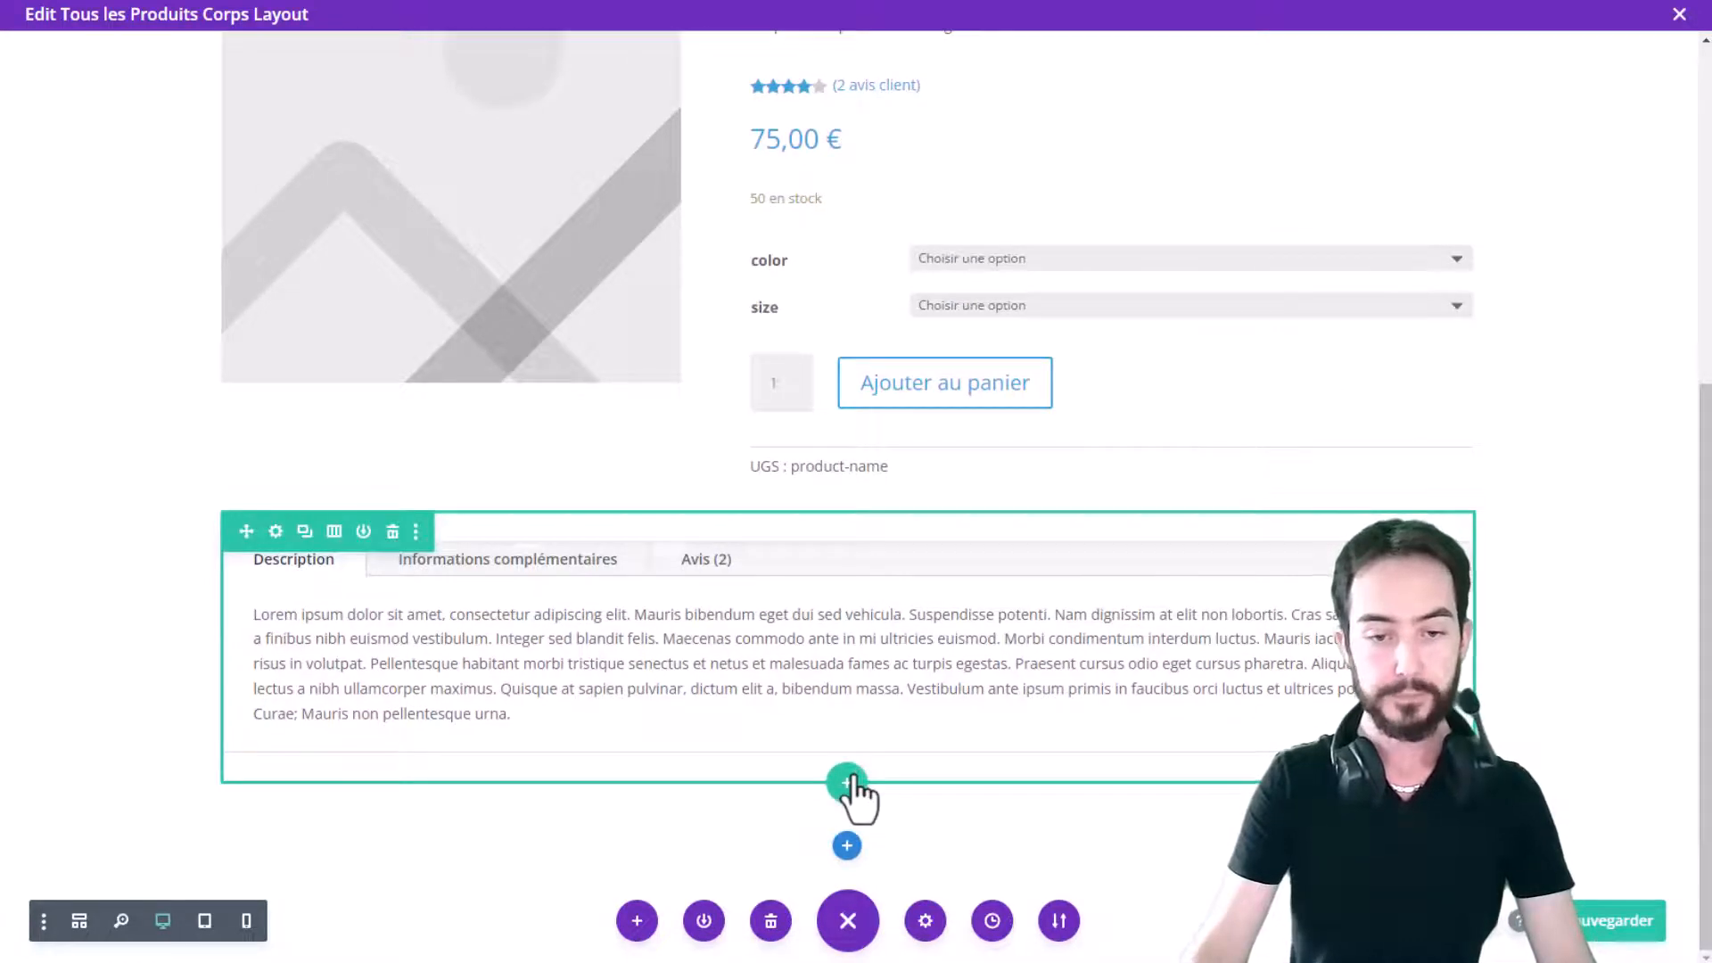
scroll(382, 718, up, 4)
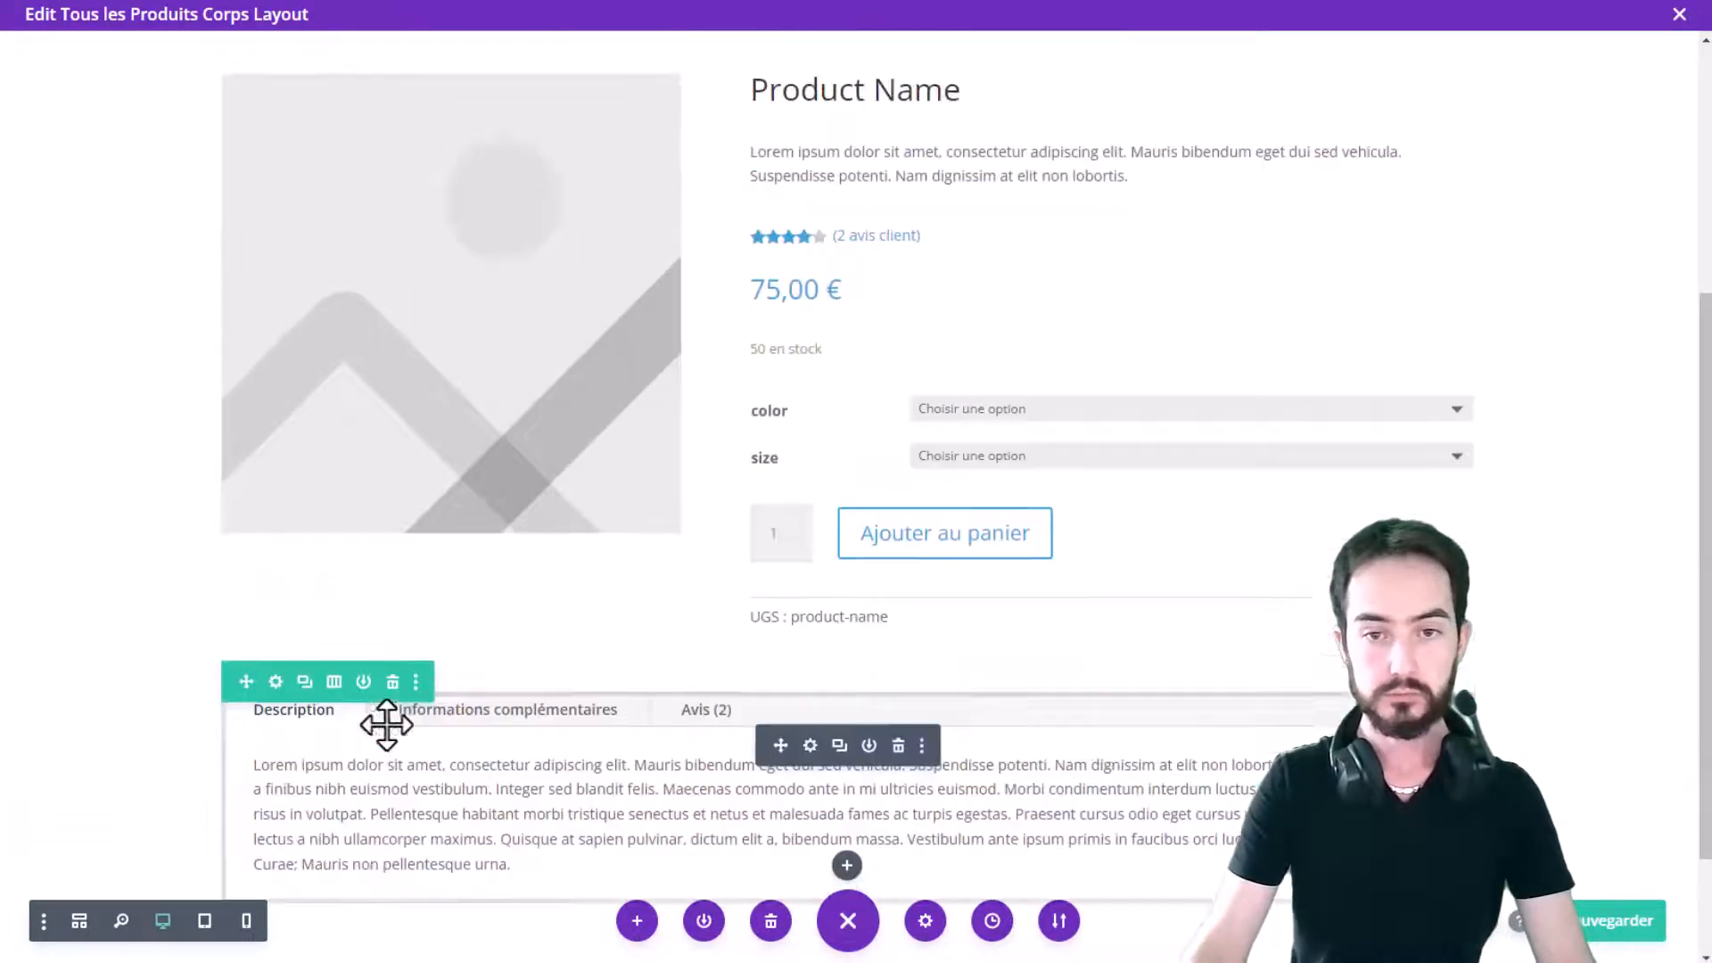
scroll(496, 627, up, 2)
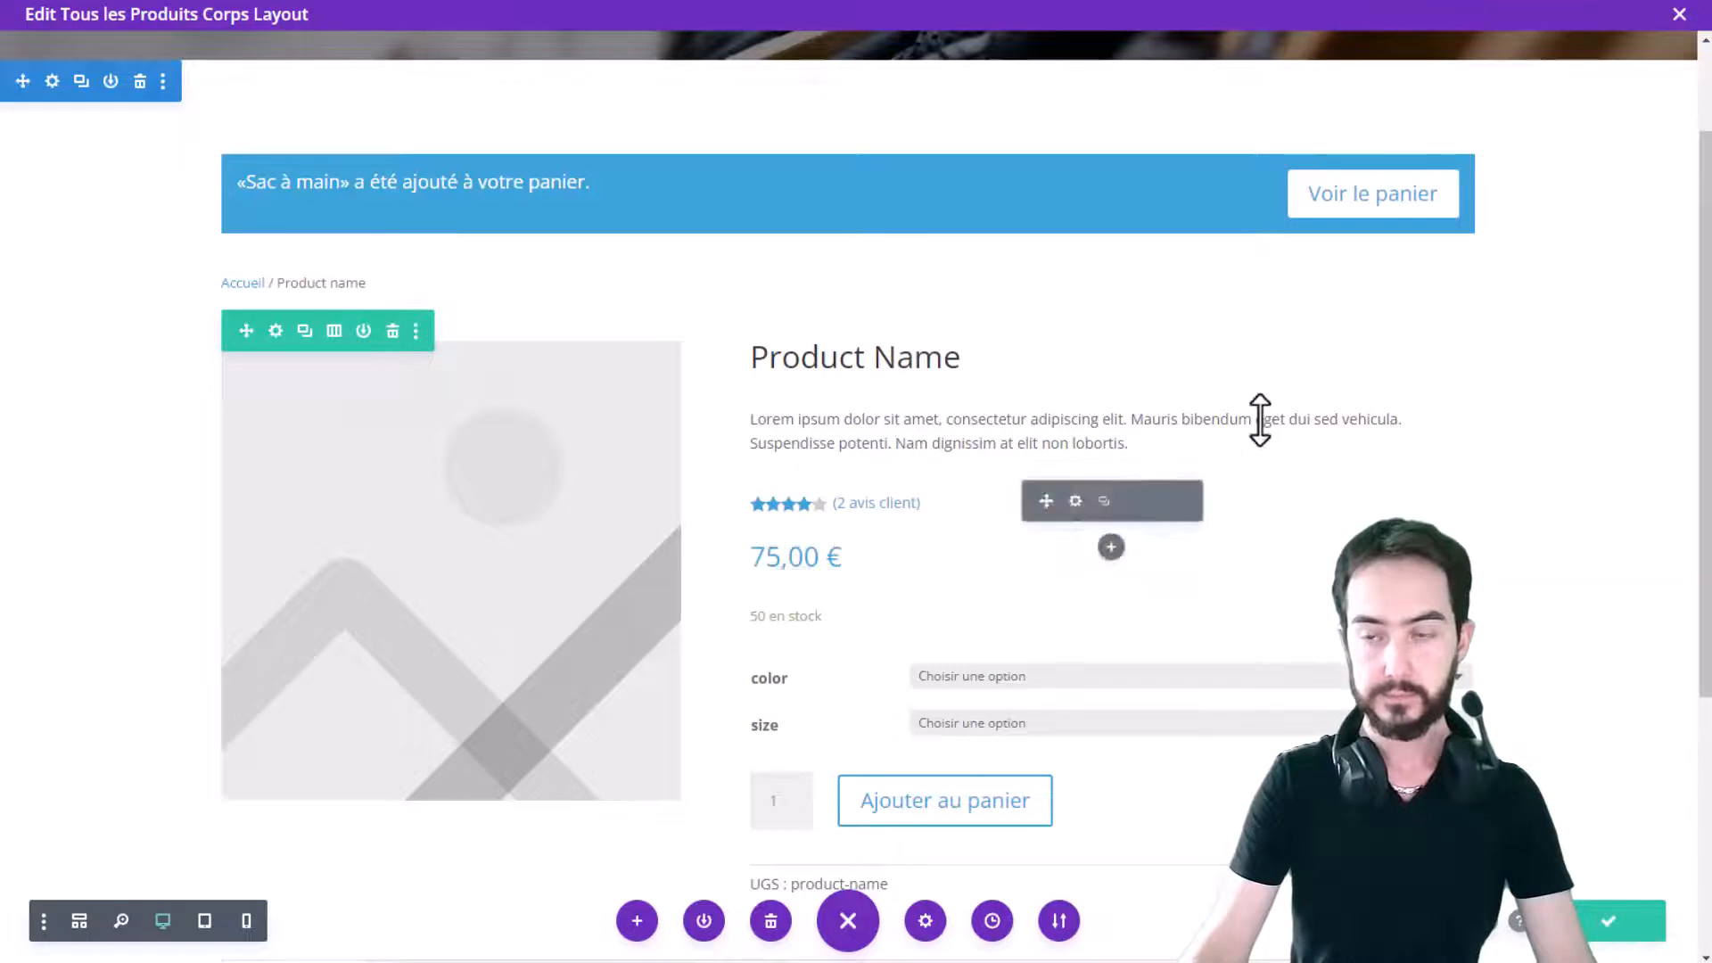
click(1680, 14)
click(299, 89)
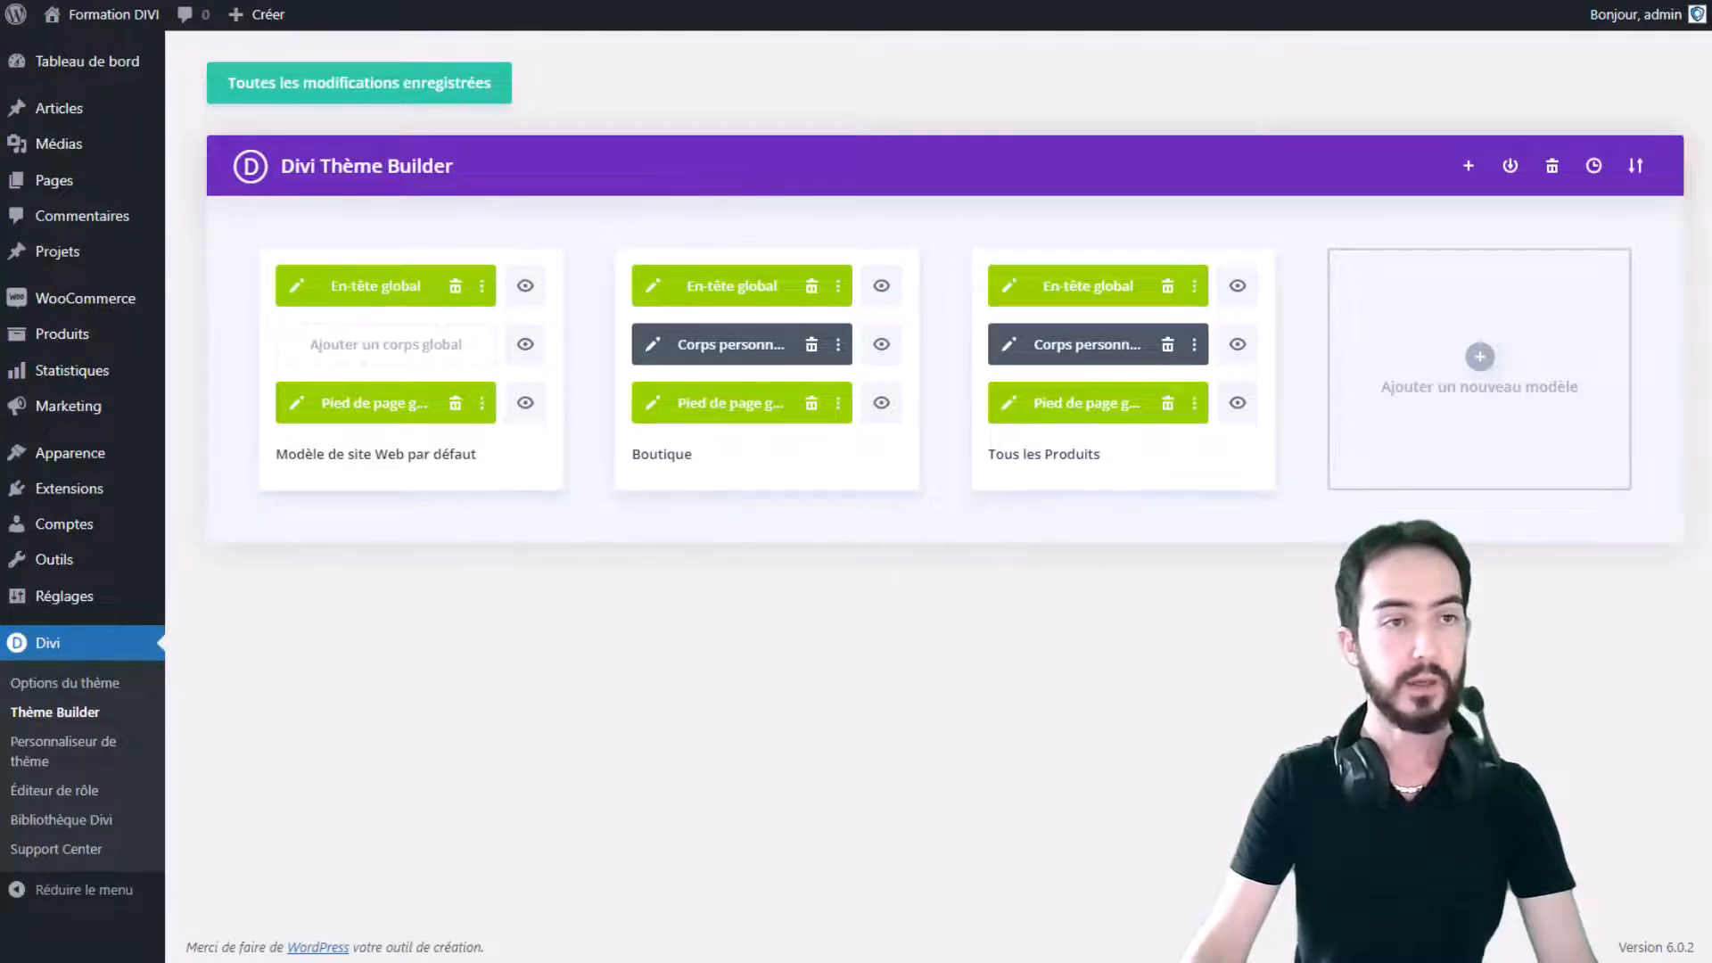
Switch to the live shop page and open the Sac à main product from the new arrivals
click(312, 1)
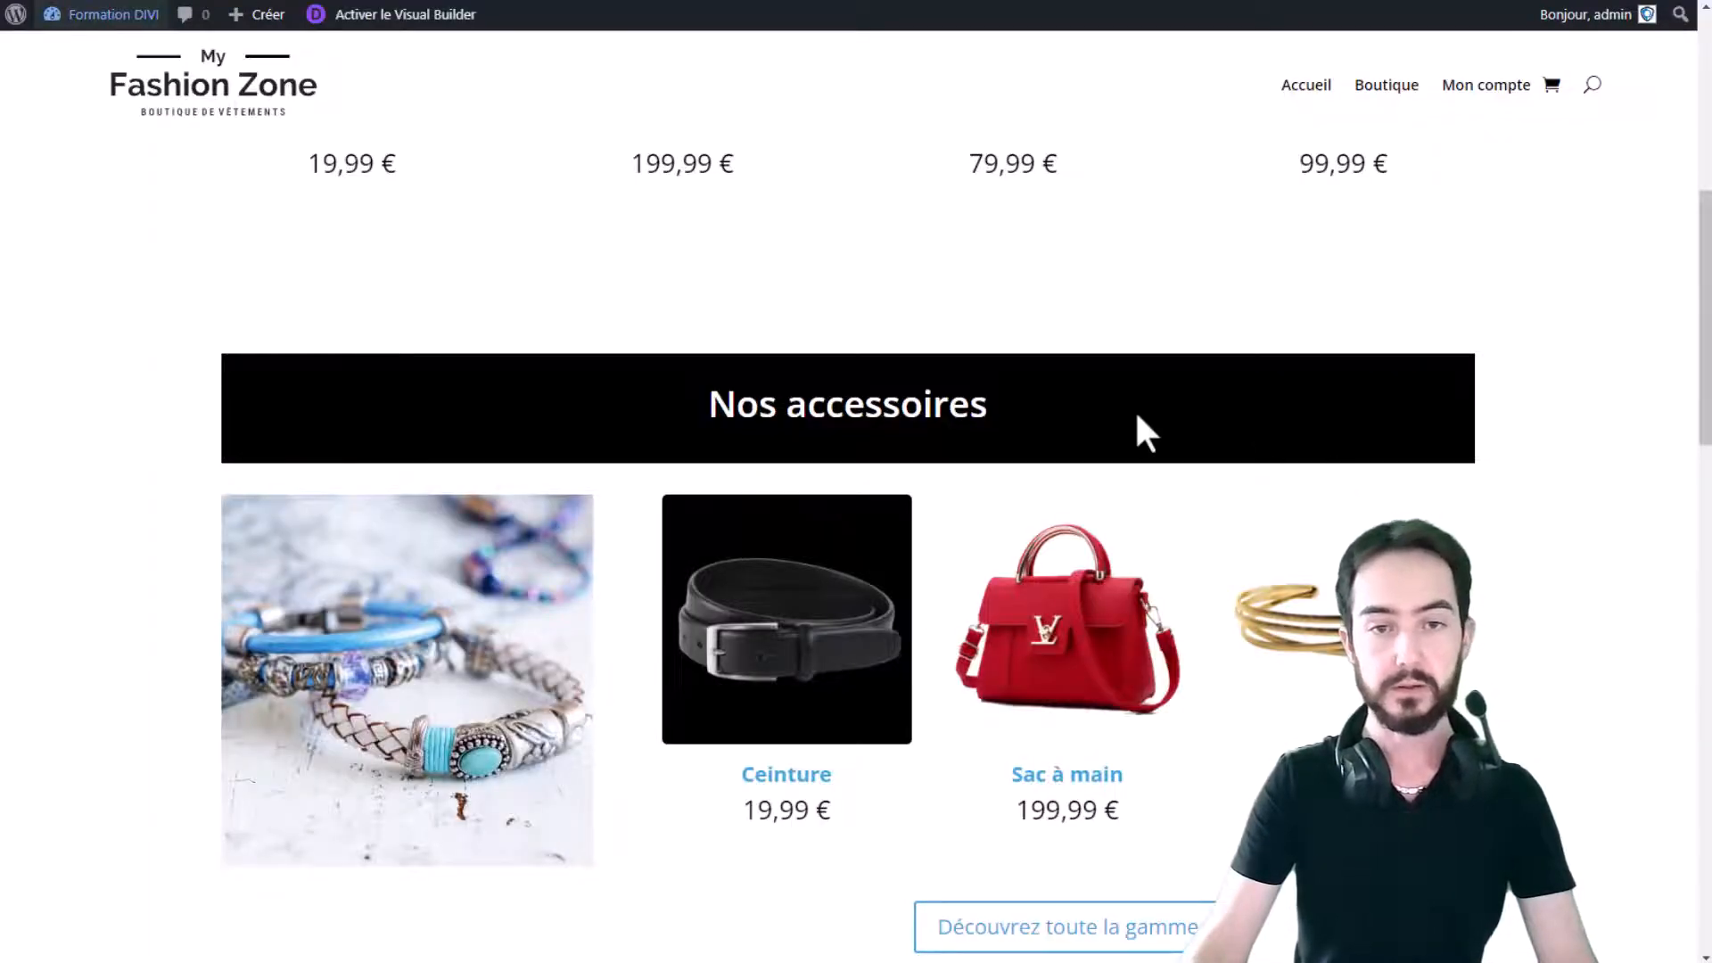
scroll(1135, 410, down, 4)
scroll(1135, 412, up, 10)
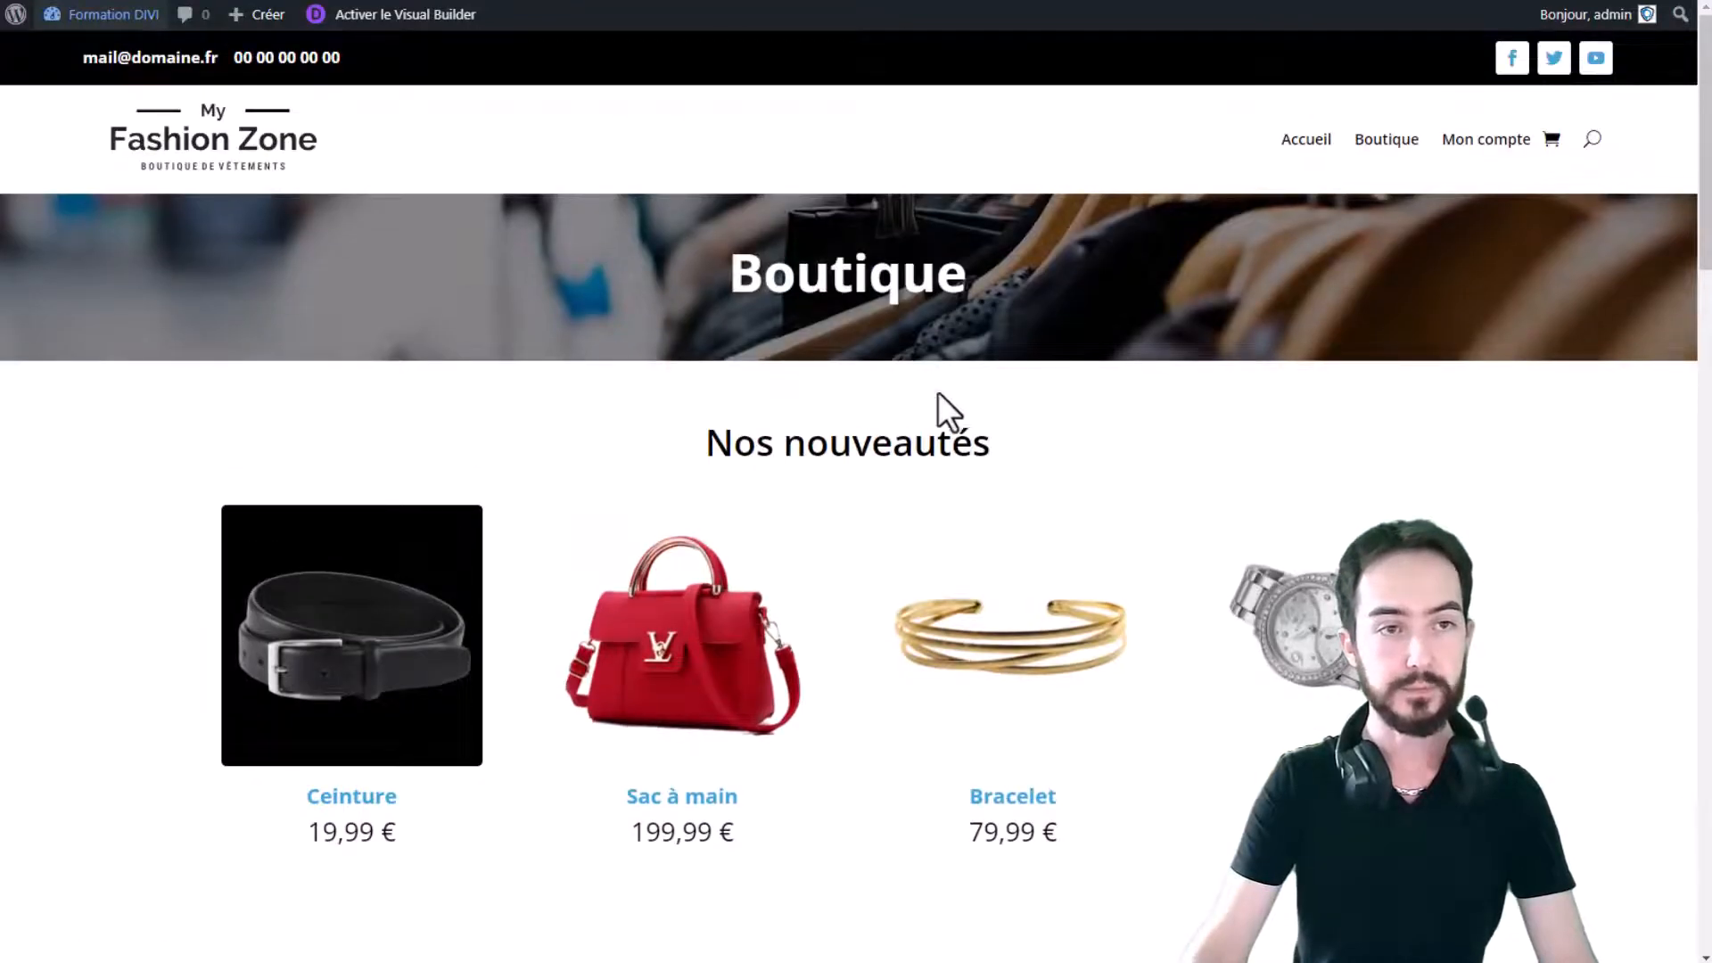
scroll(802, 392, down, 3)
click(719, 352)
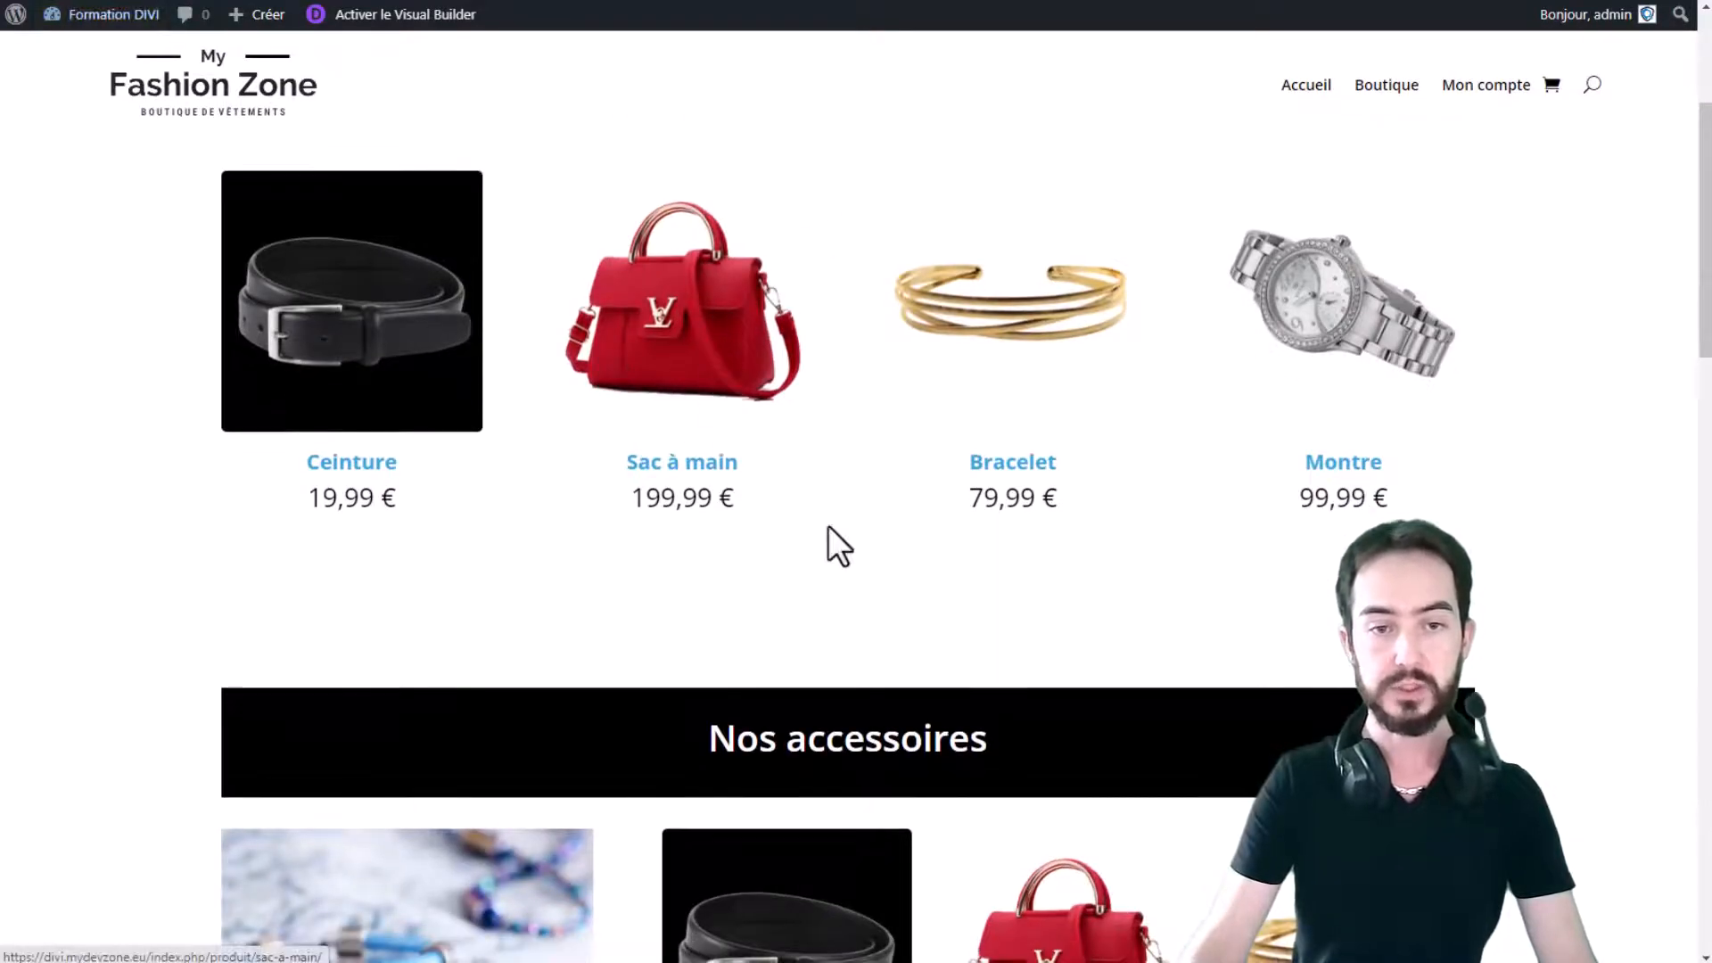
Examine the Sac à main product page, checking its breadcrumb, image, title, short description, price, stock lines and tabs
scroll(1213, 419, down, 2)
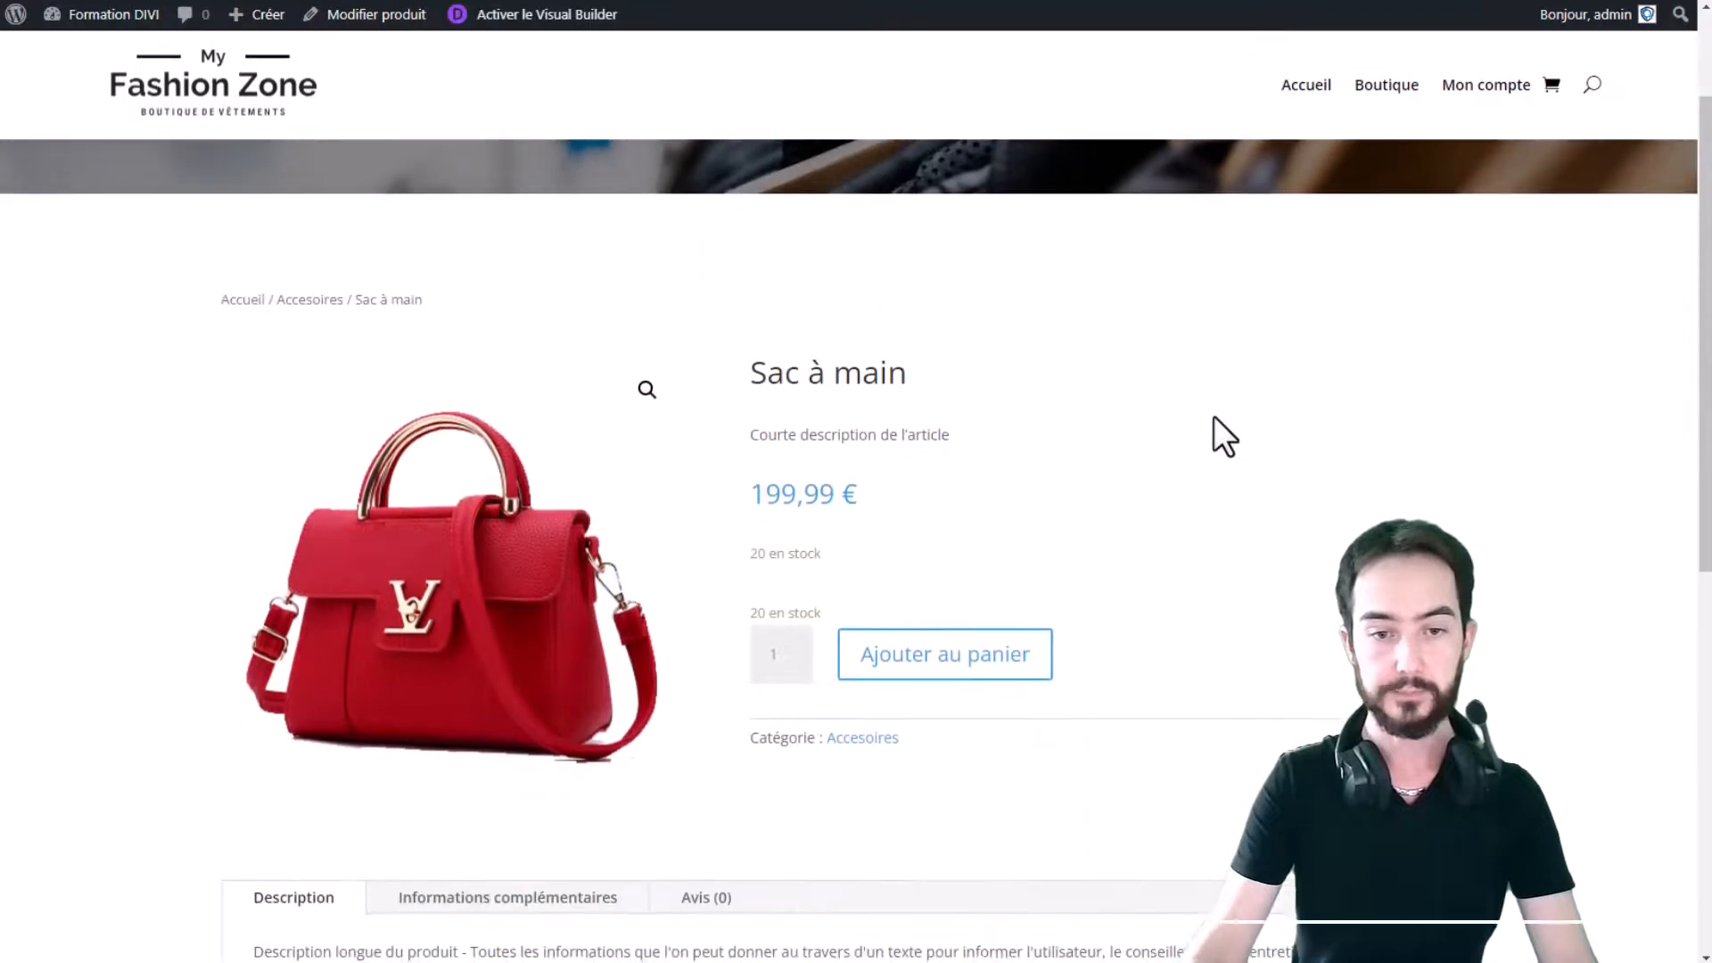
scroll(1213, 416, up, 2)
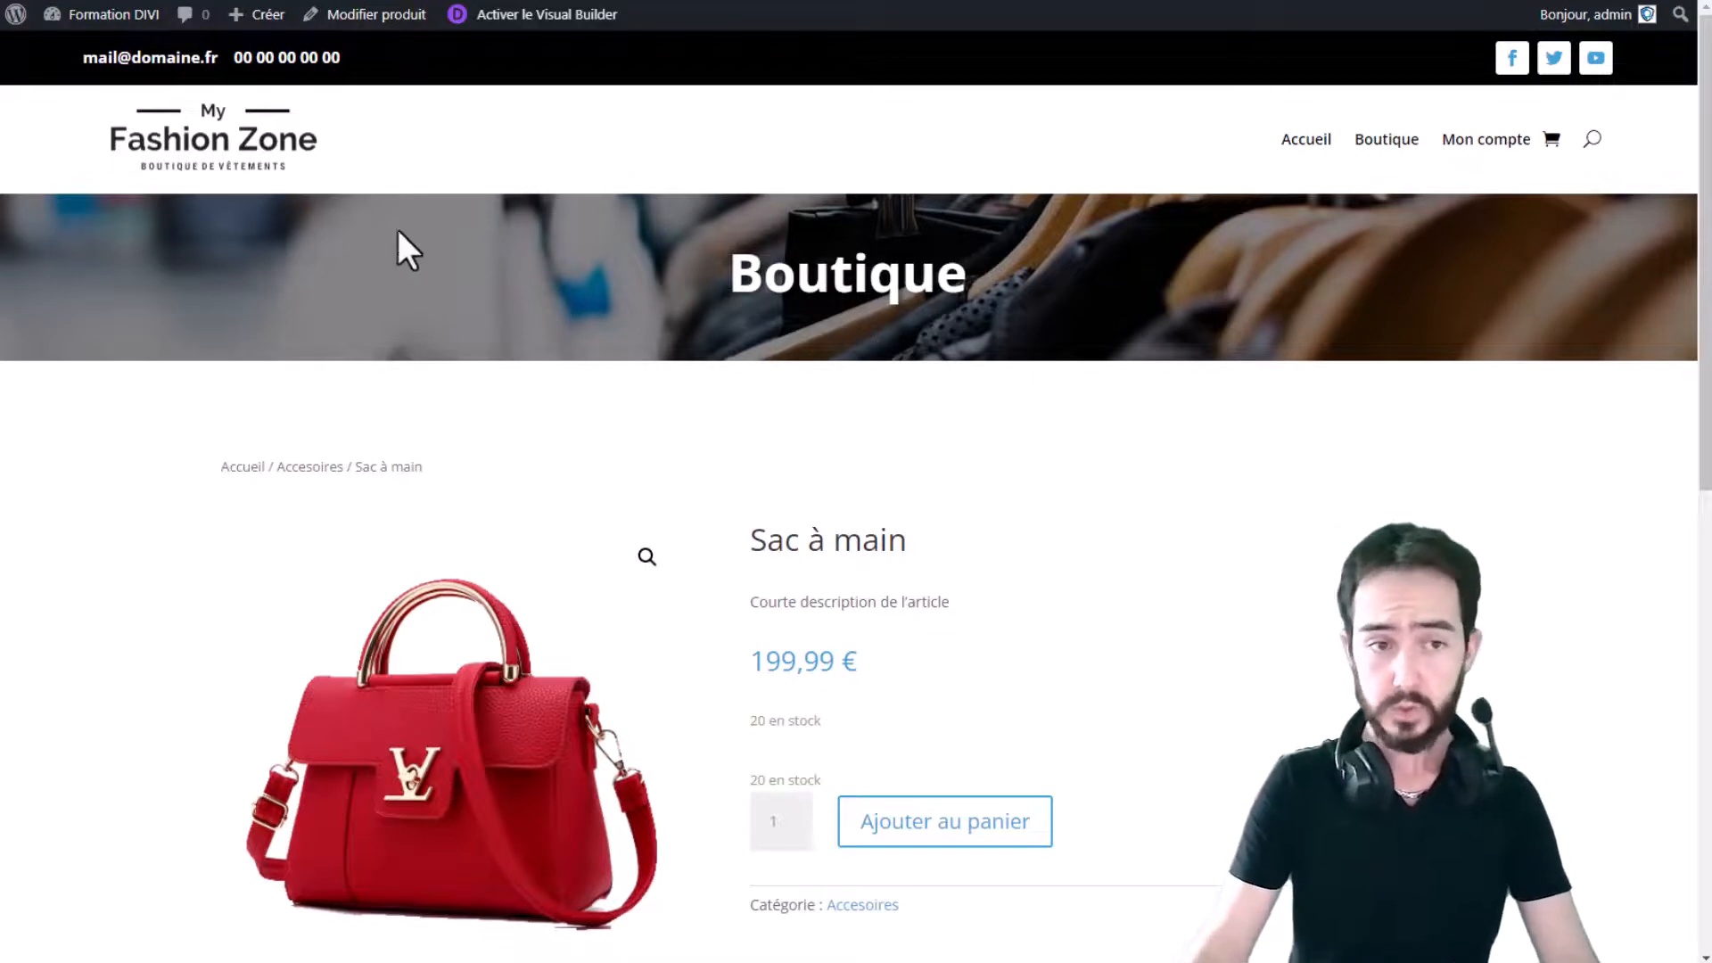
scroll(375, 356, down, 2)
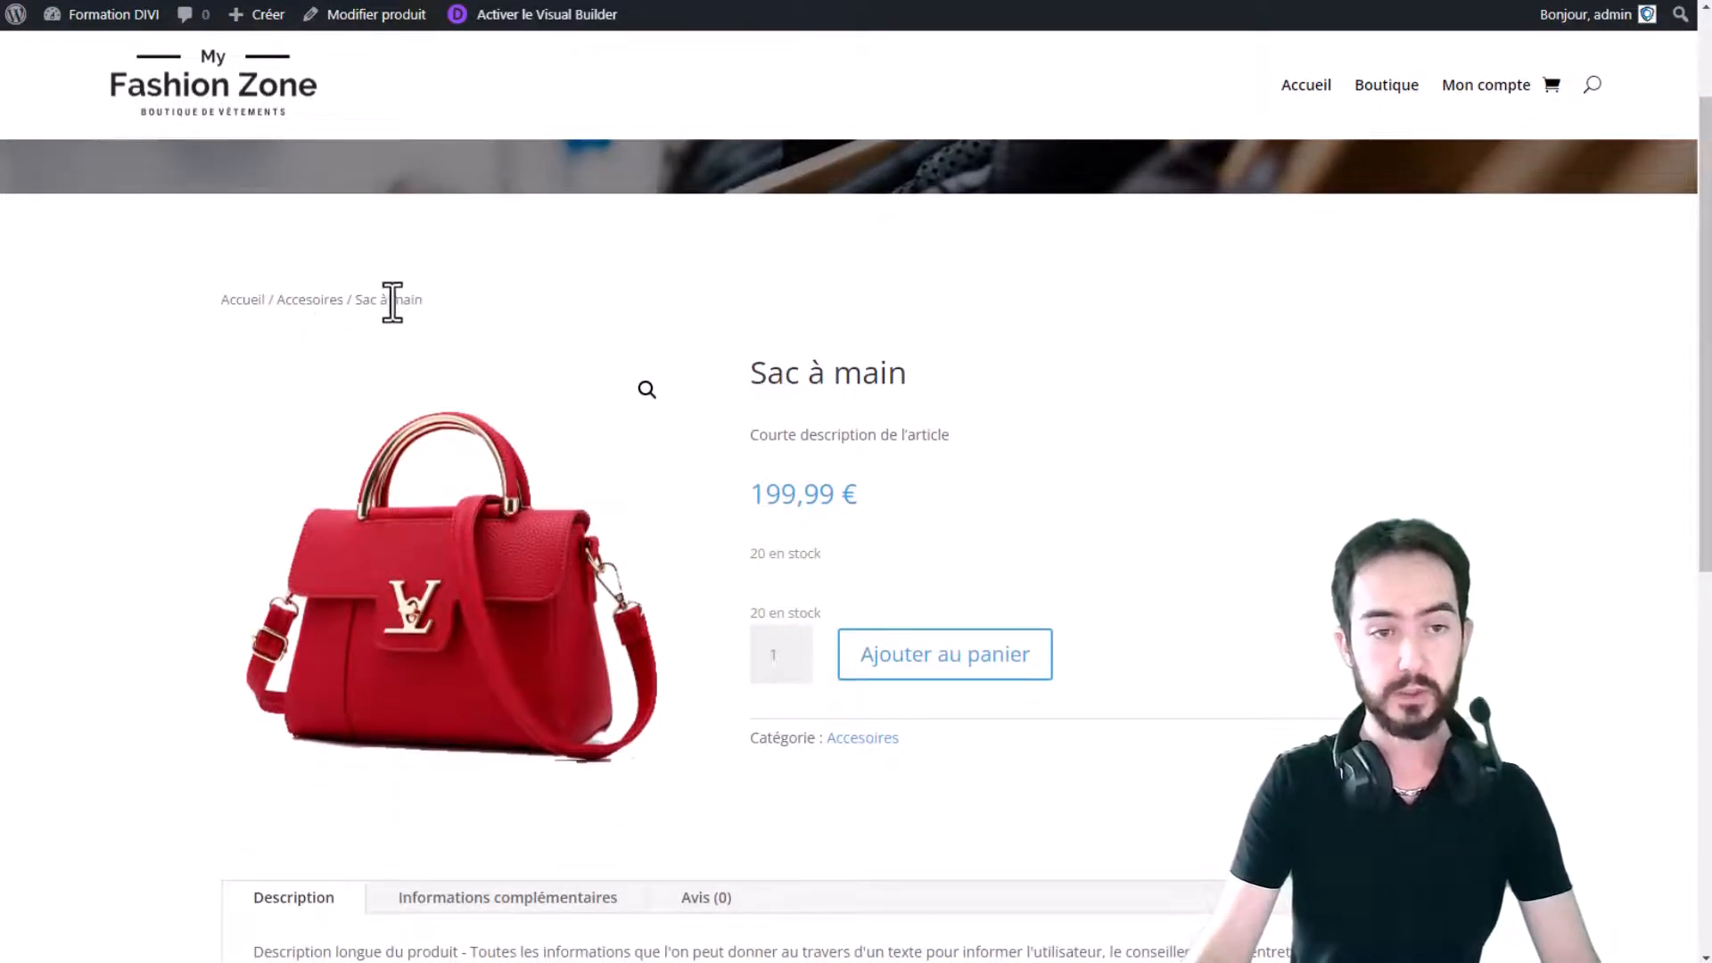
scroll(903, 313, down, 2)
scroll(642, 295, down, 1)
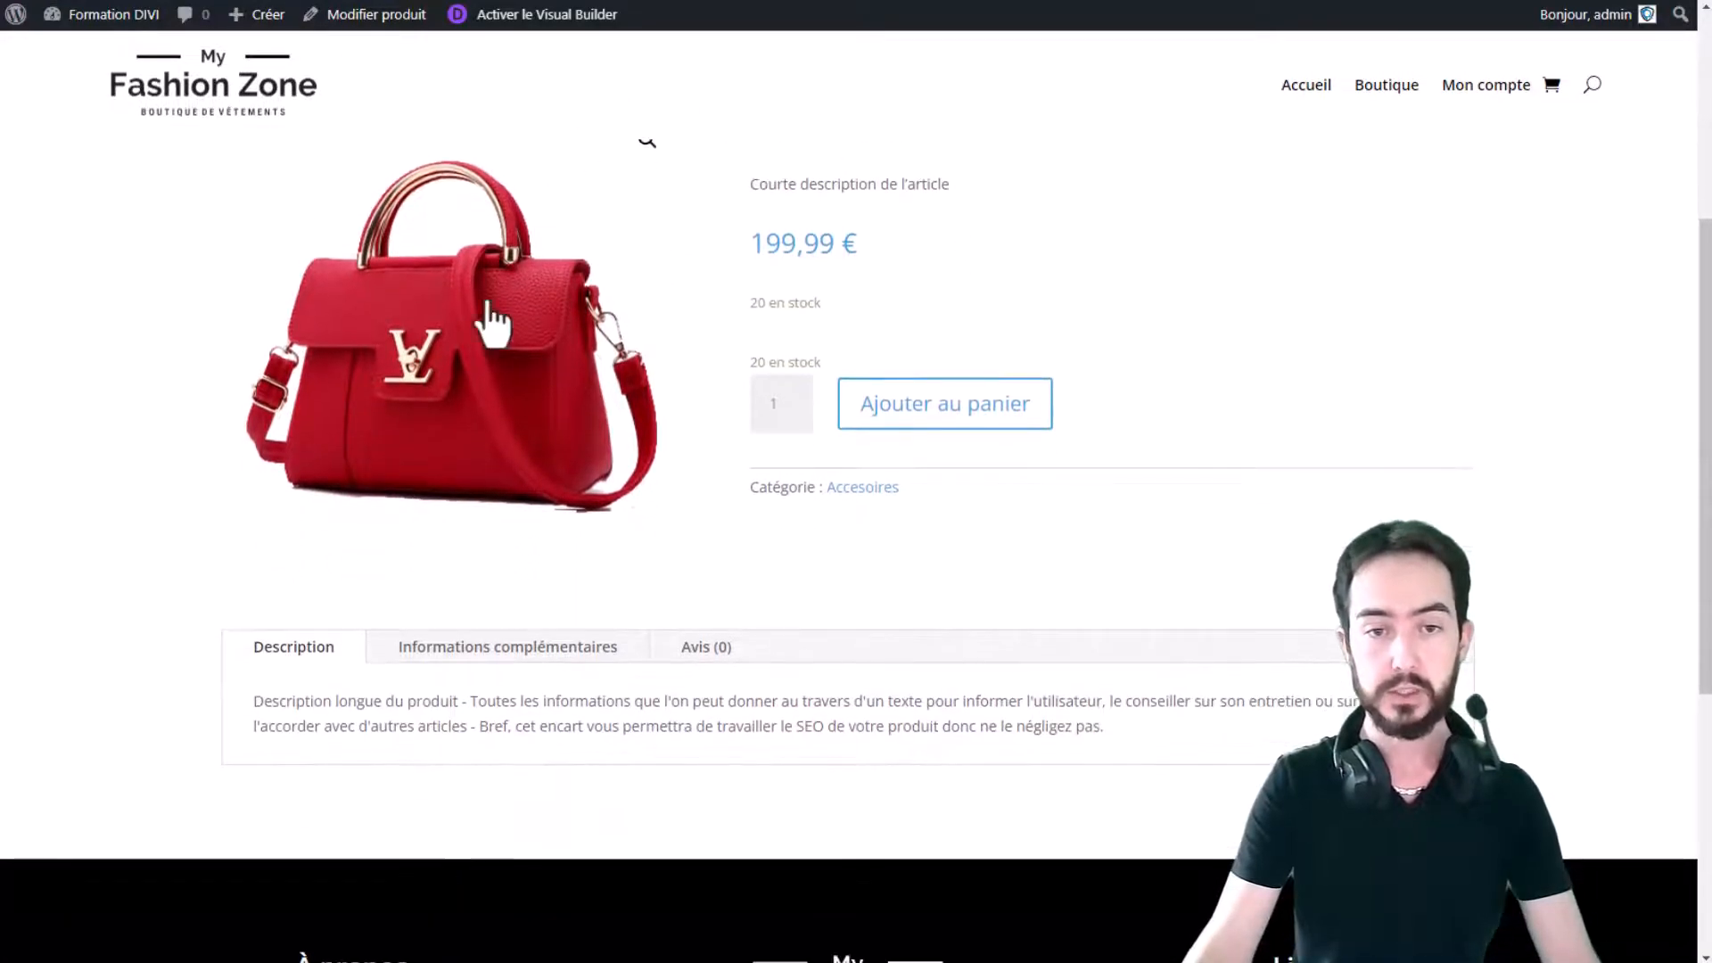
scroll(891, 223, down, 3)
scroll(985, 330, up, 3)
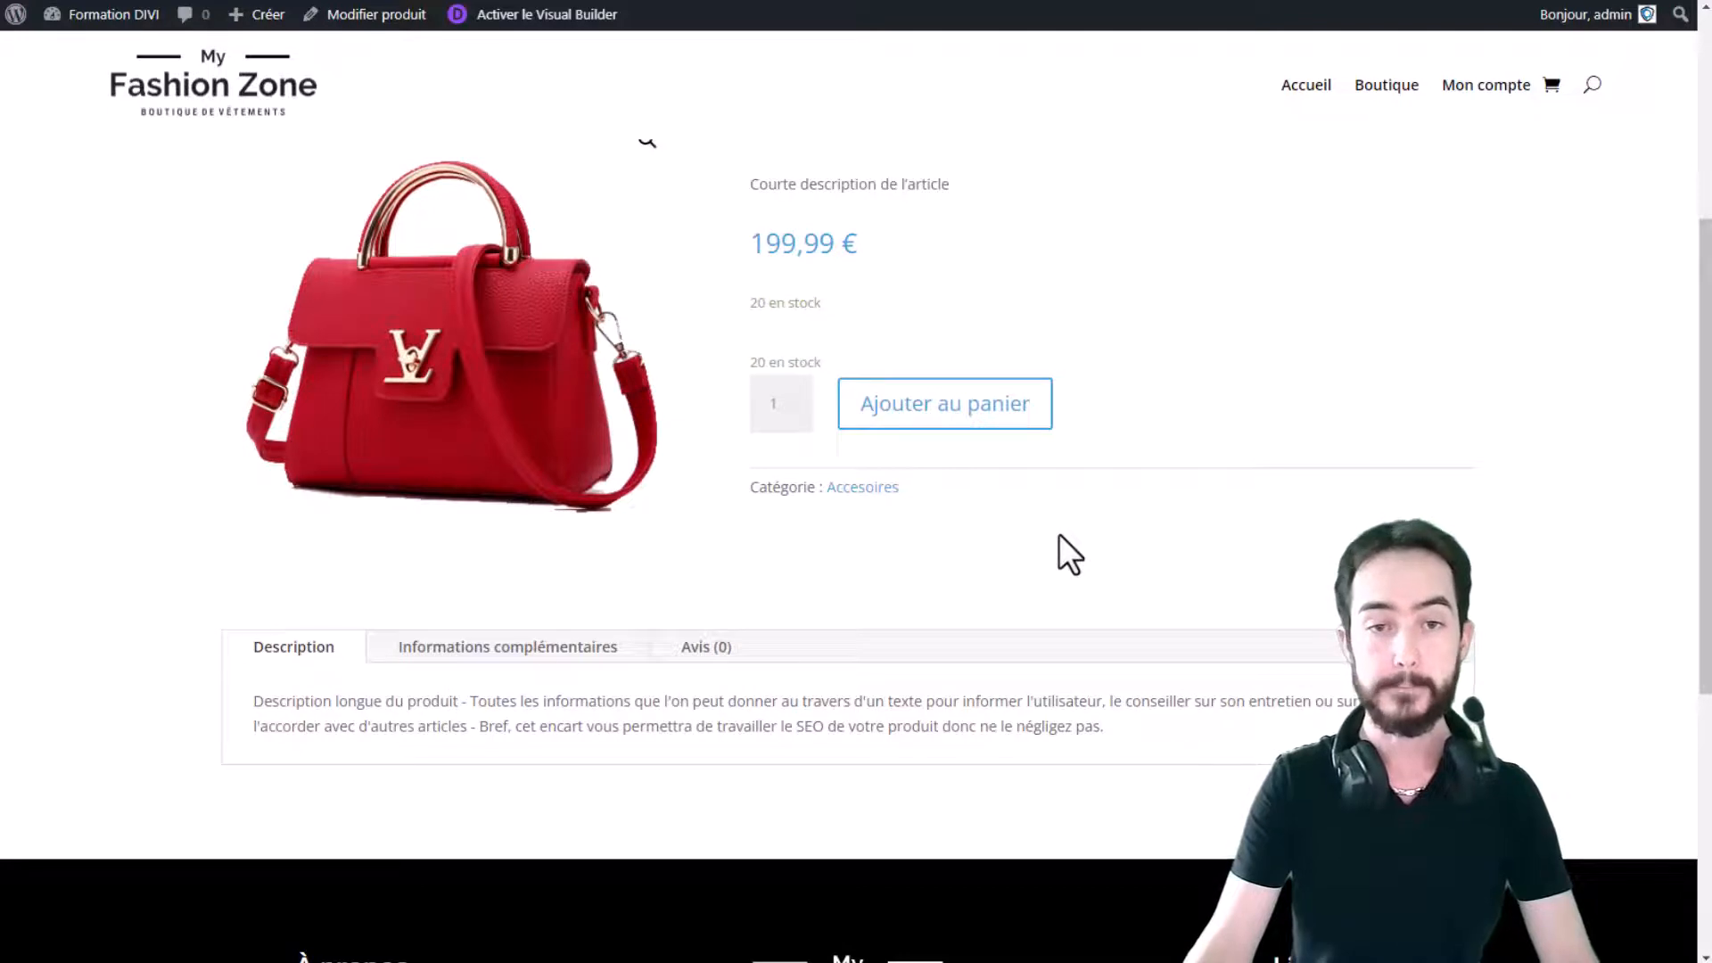
scroll(784, 243, up, 1)
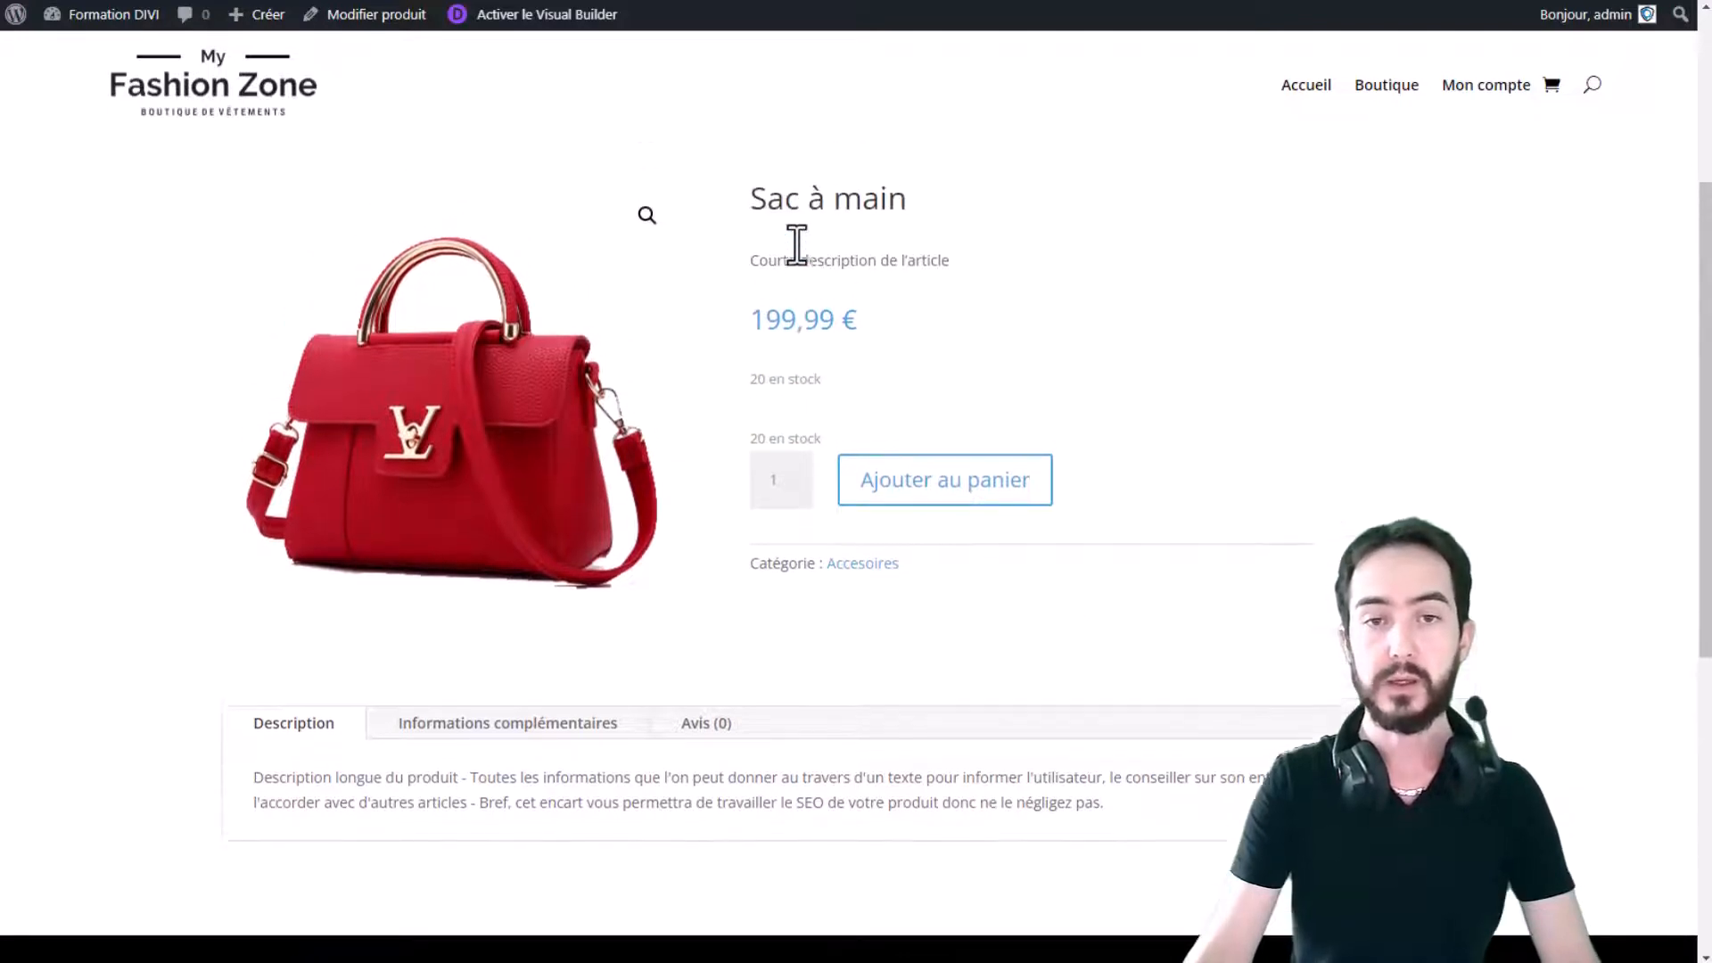
drag(777, 267, 918, 259)
drag(787, 205, 908, 221)
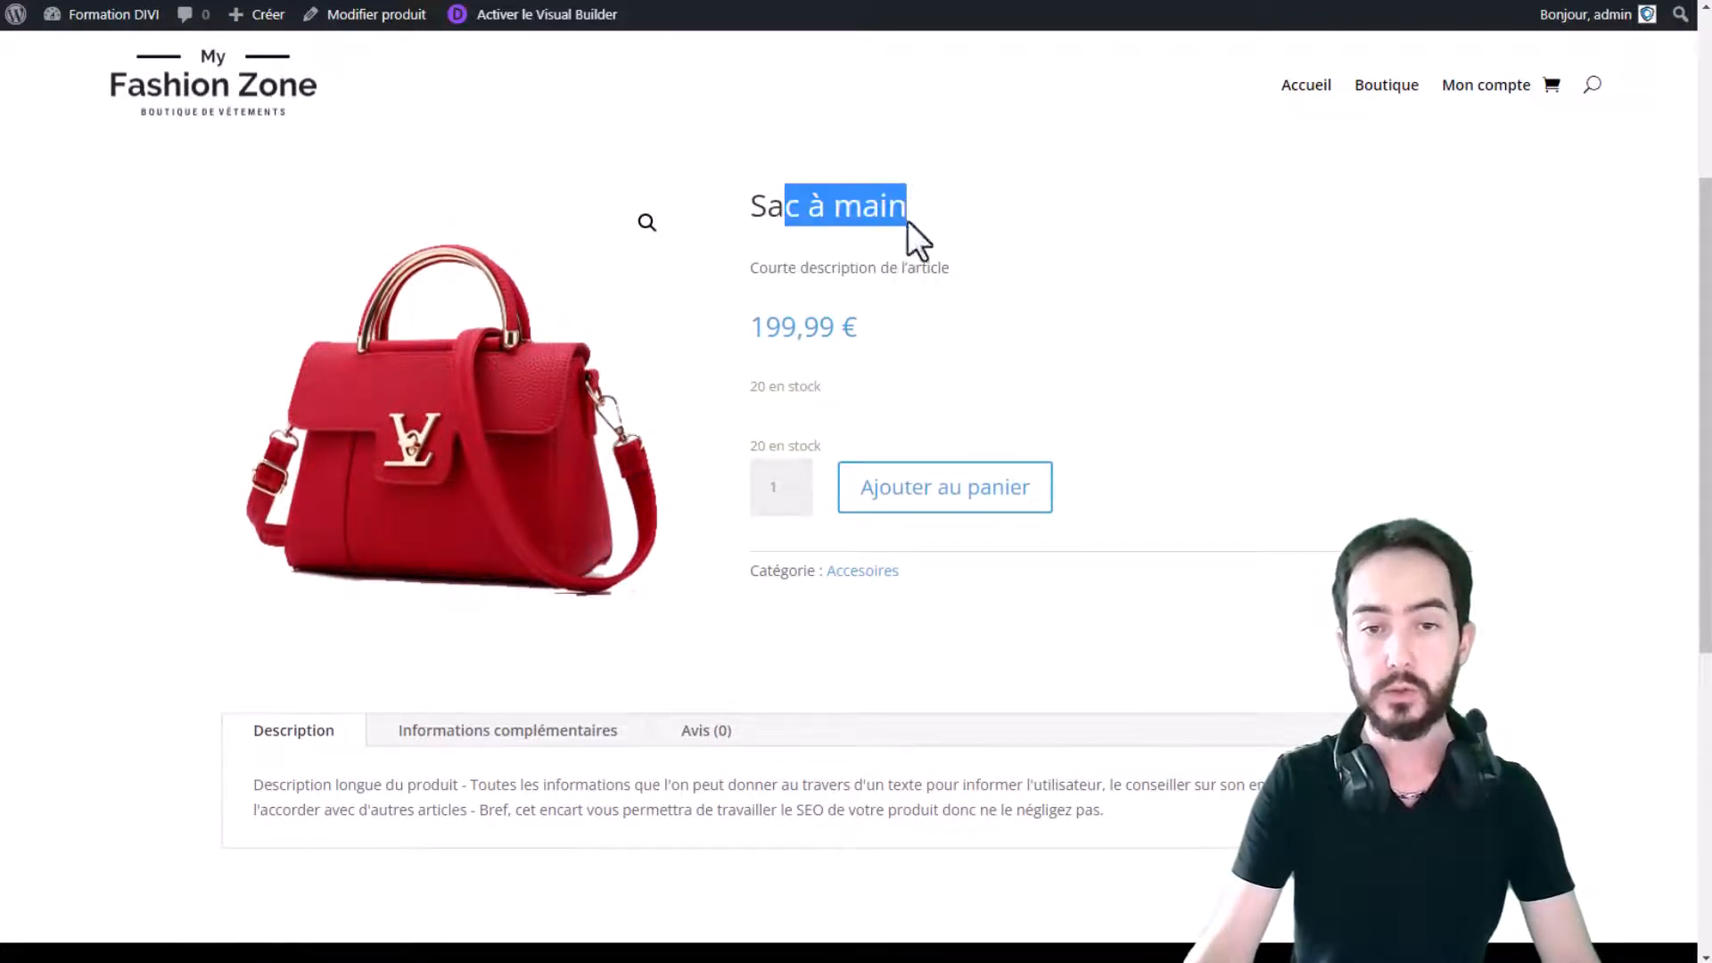
drag(766, 330, 860, 336)
click(881, 392)
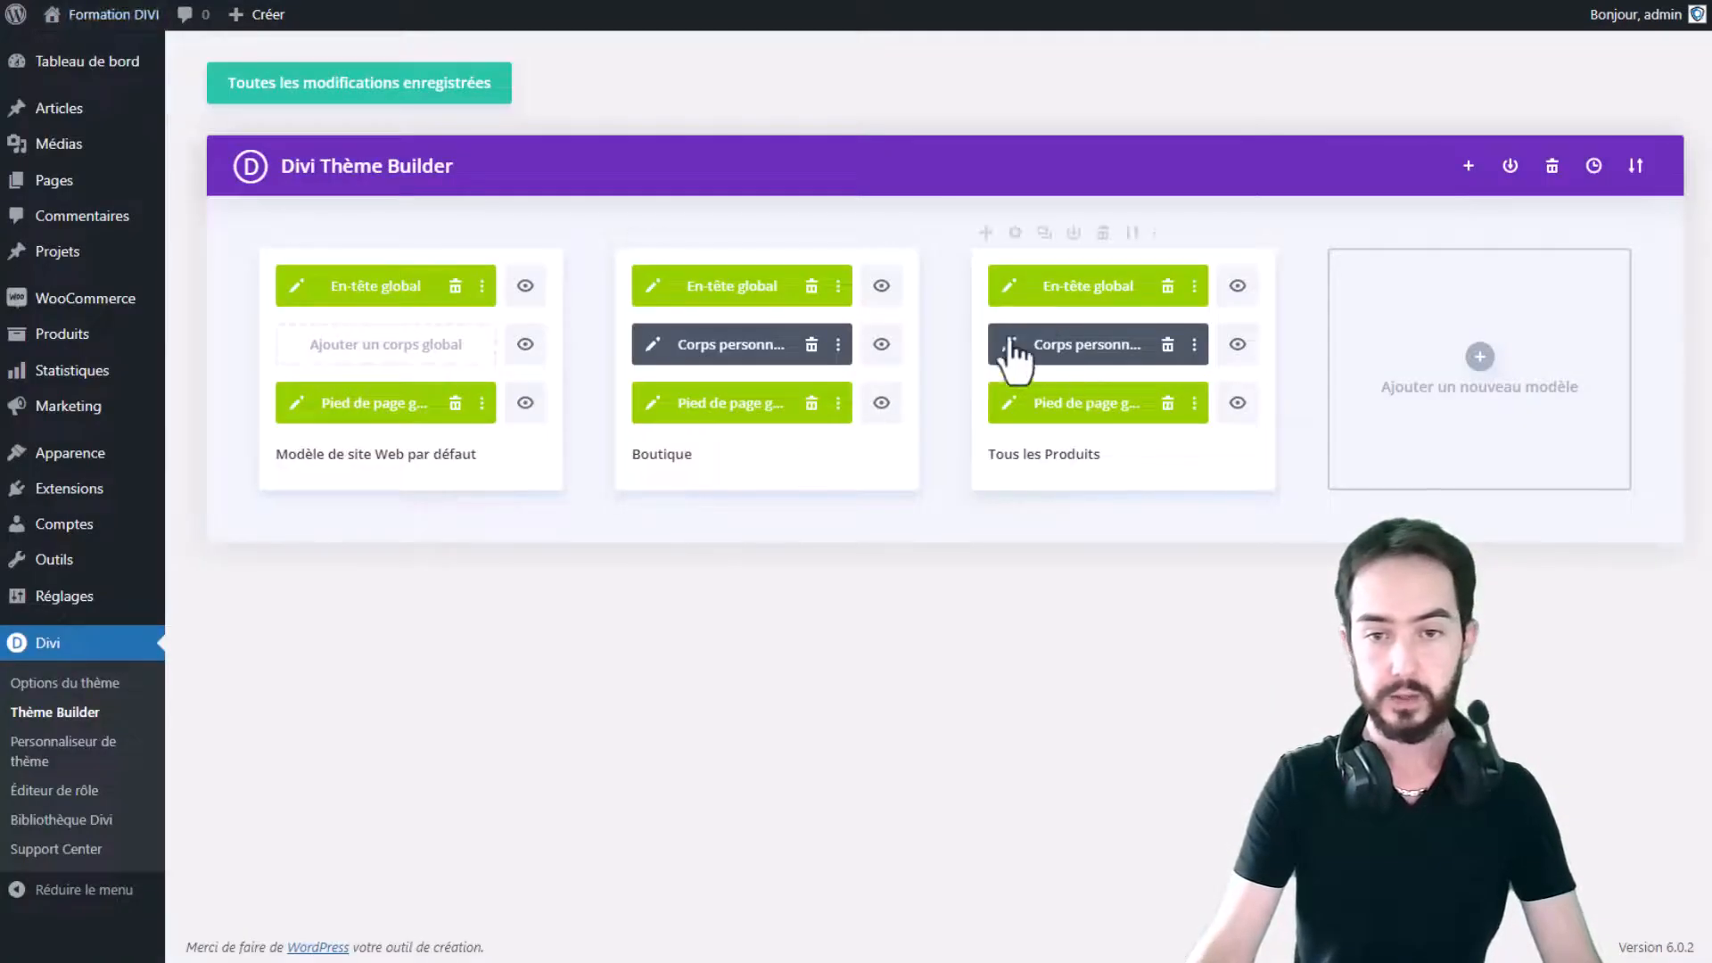
Remove the stock module below the price from the Tous les Produits body layout and reload the live product page
click(1011, 345)
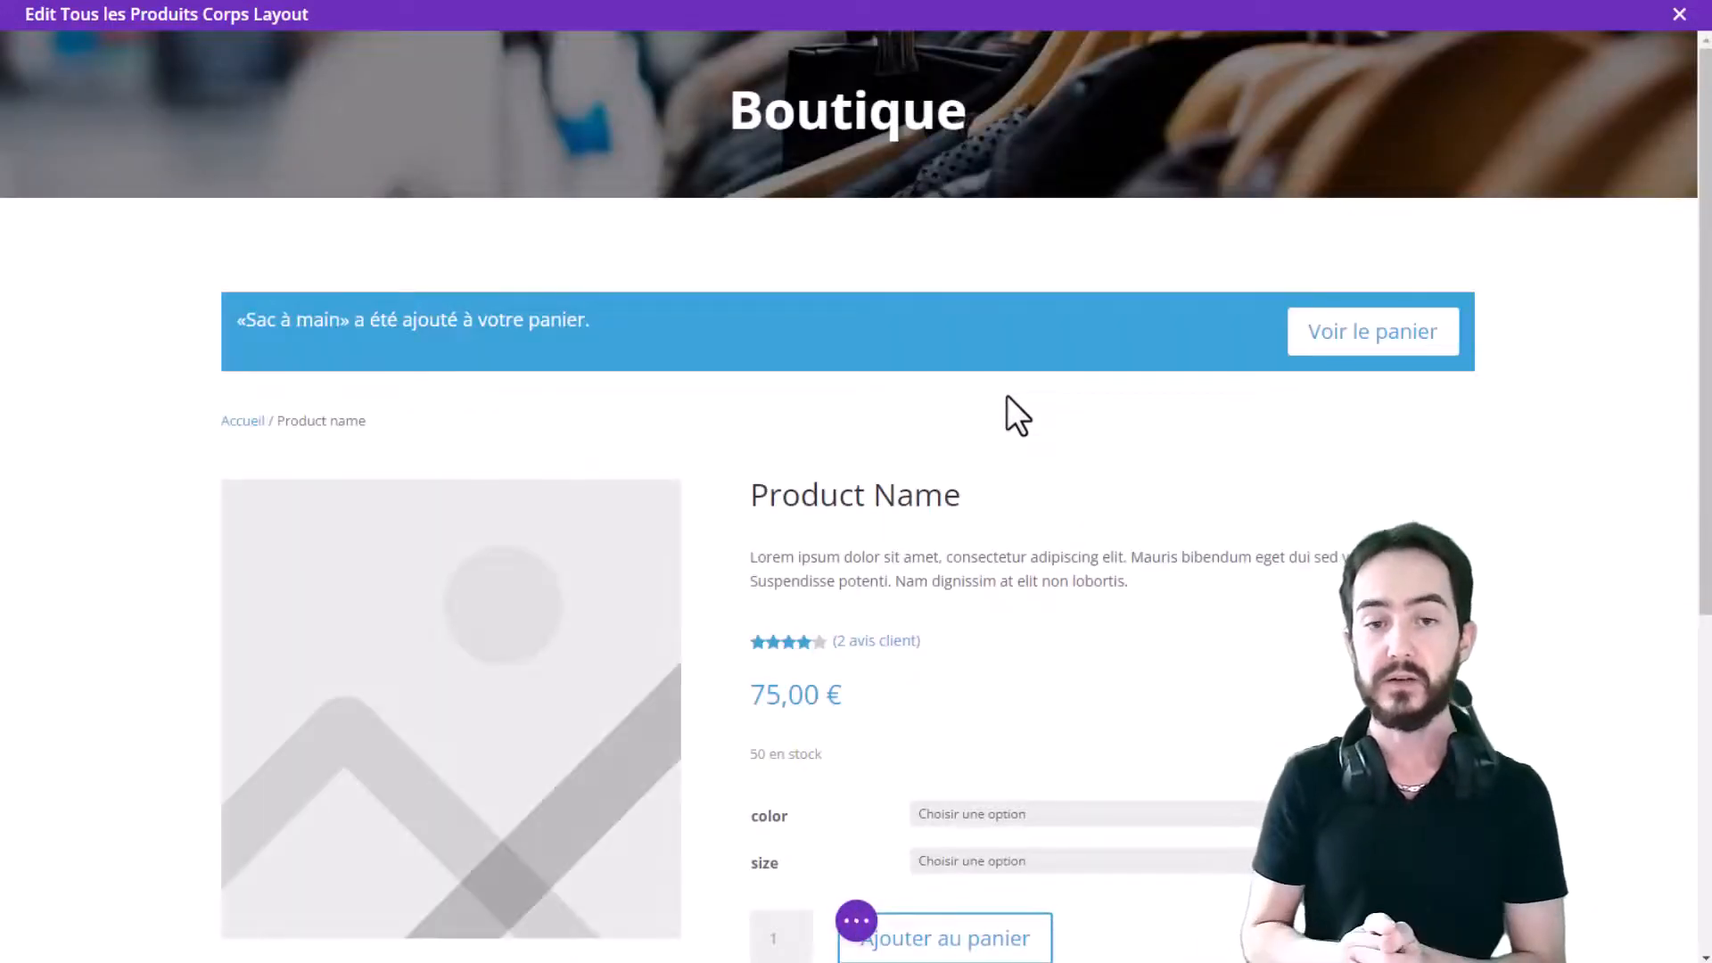
scroll(1058, 600, down, 4)
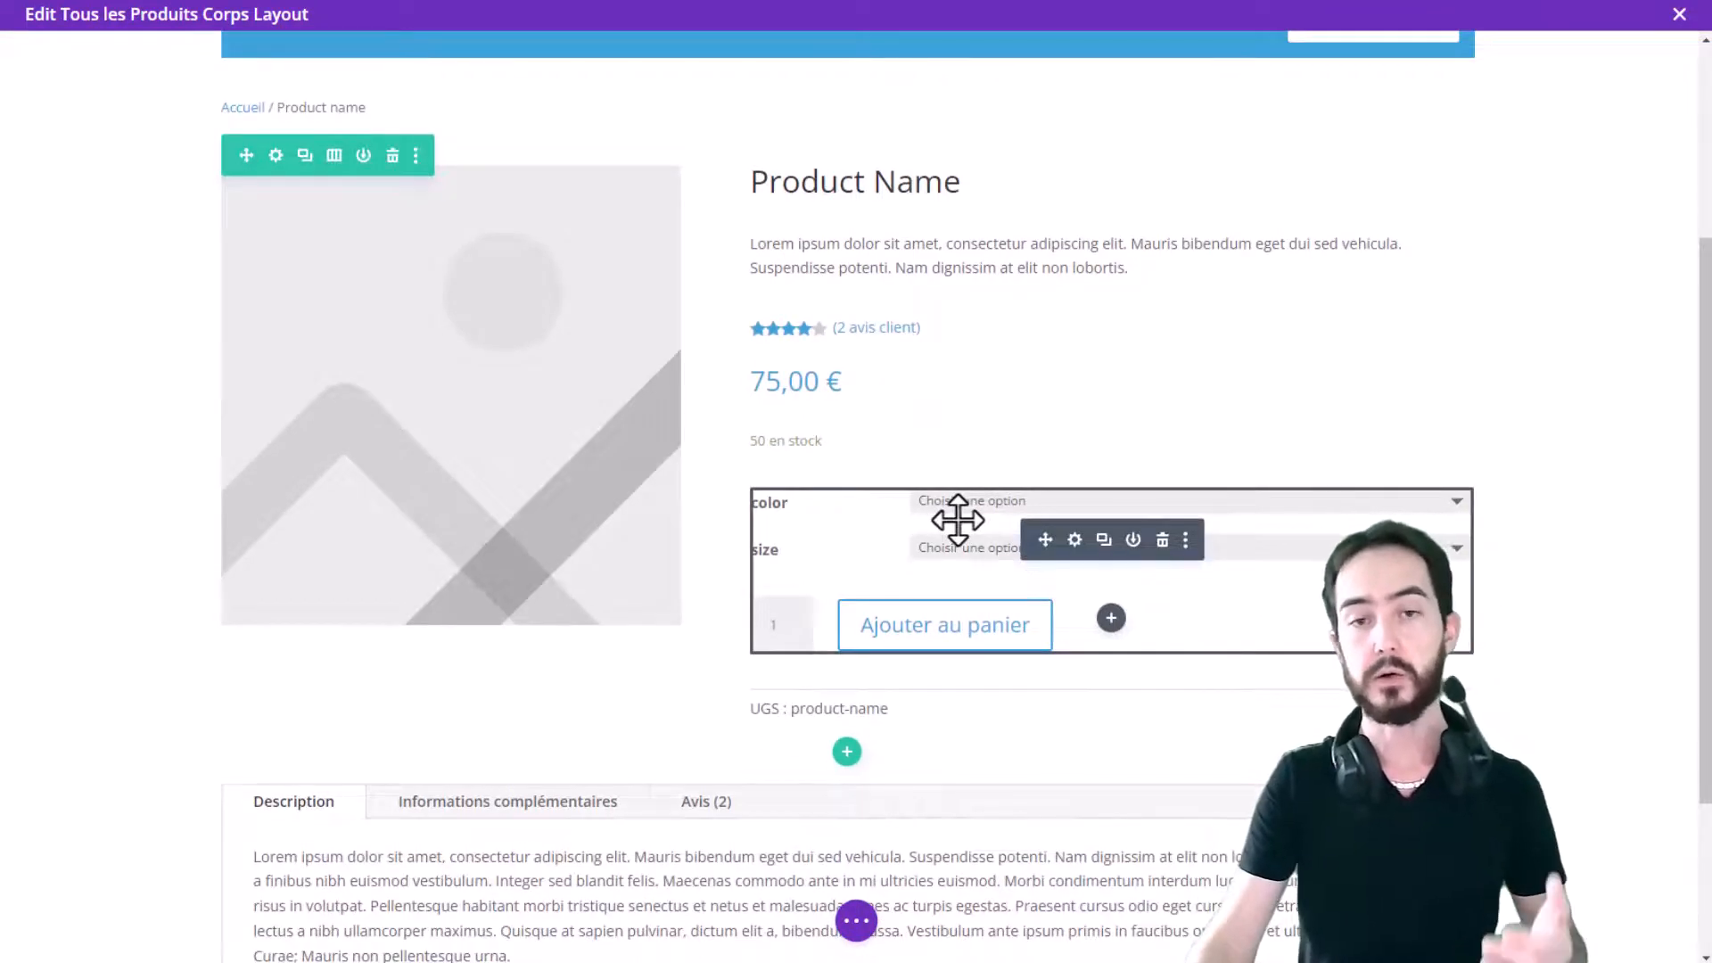
drag(958, 520, 868, 432)
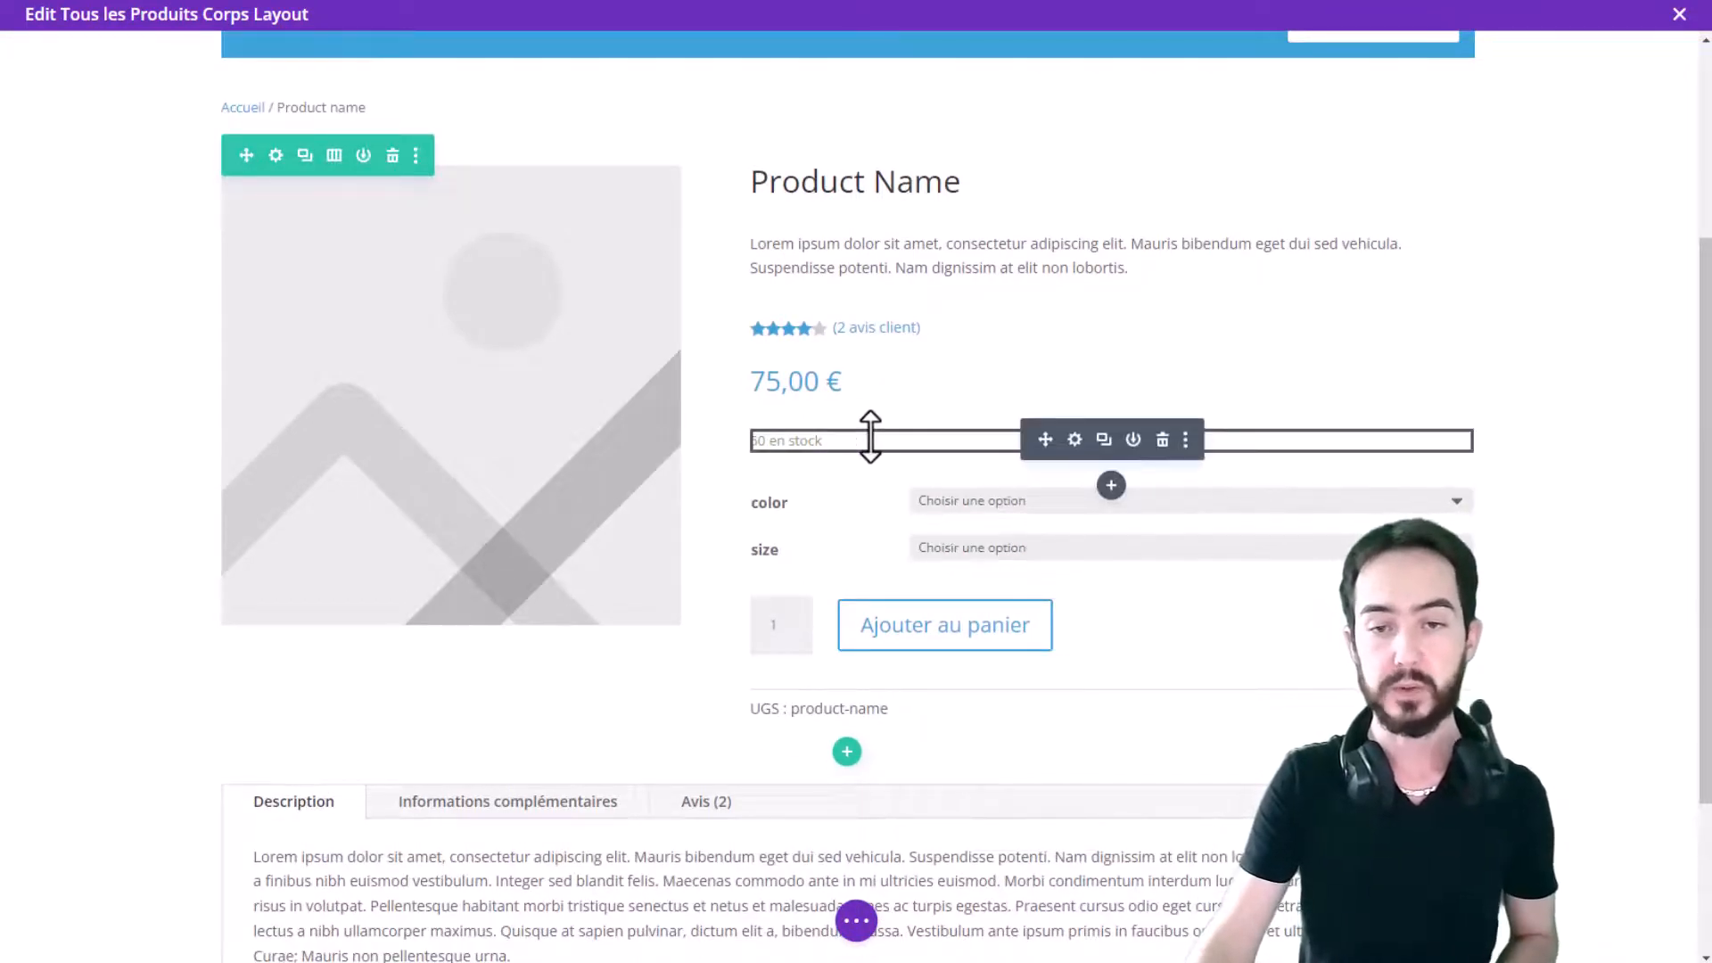
click(1164, 441)
key(ctrl+z)
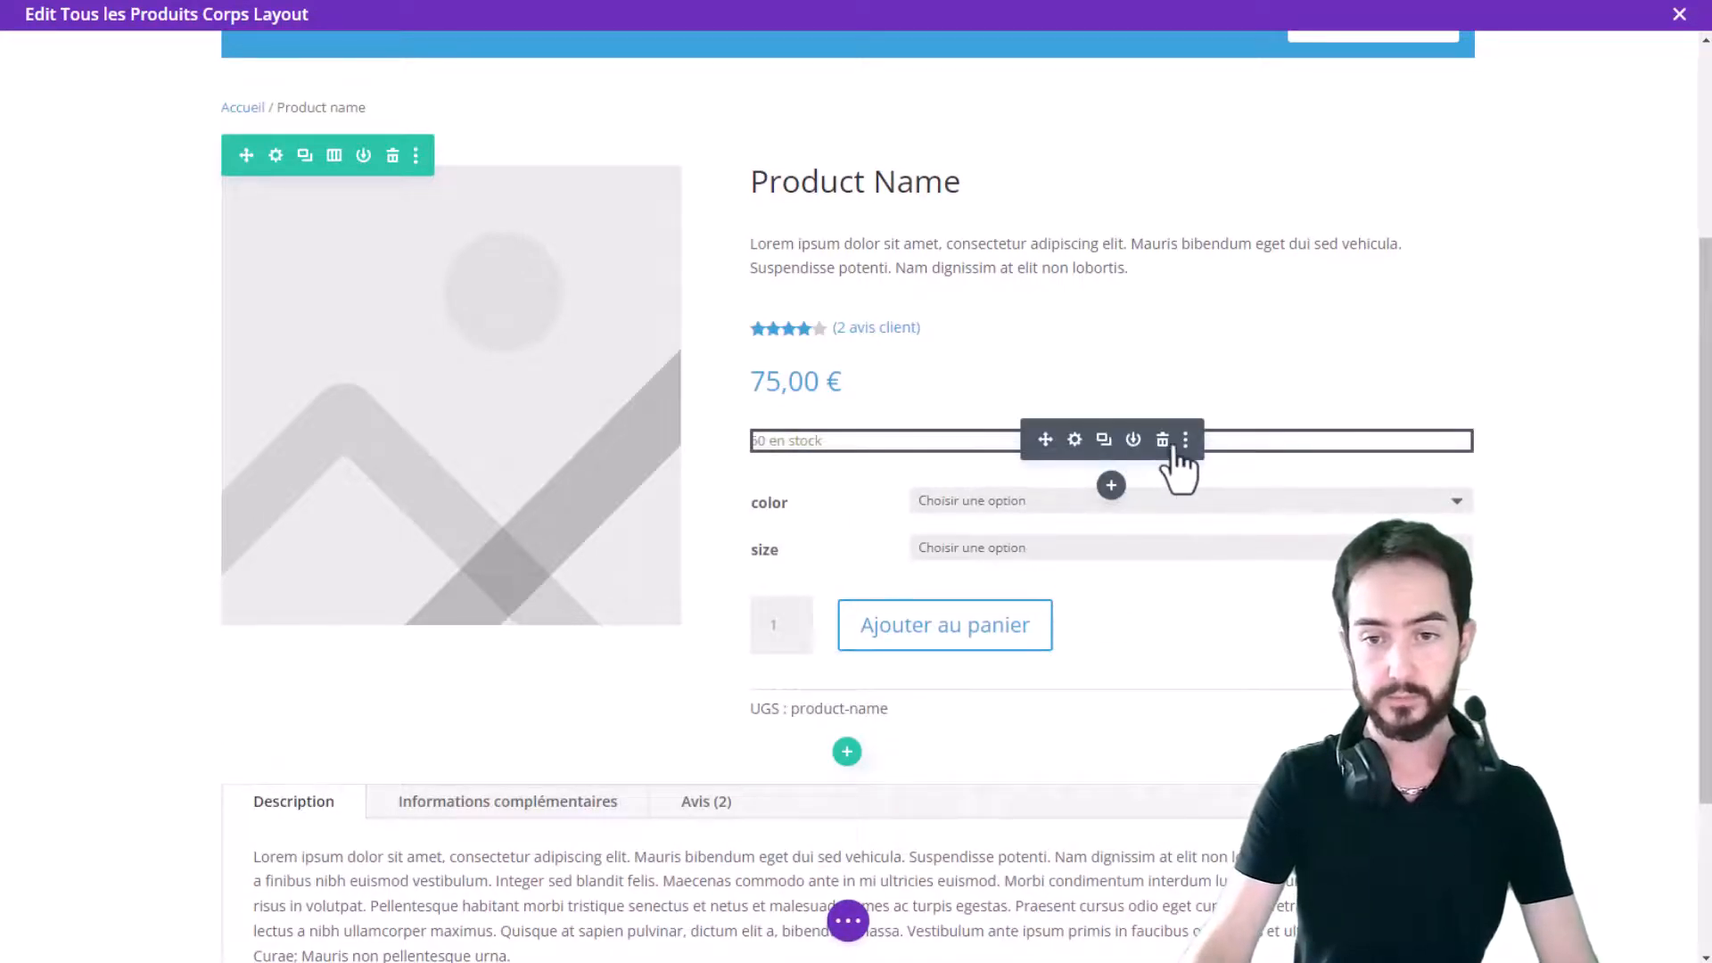
click(1163, 441)
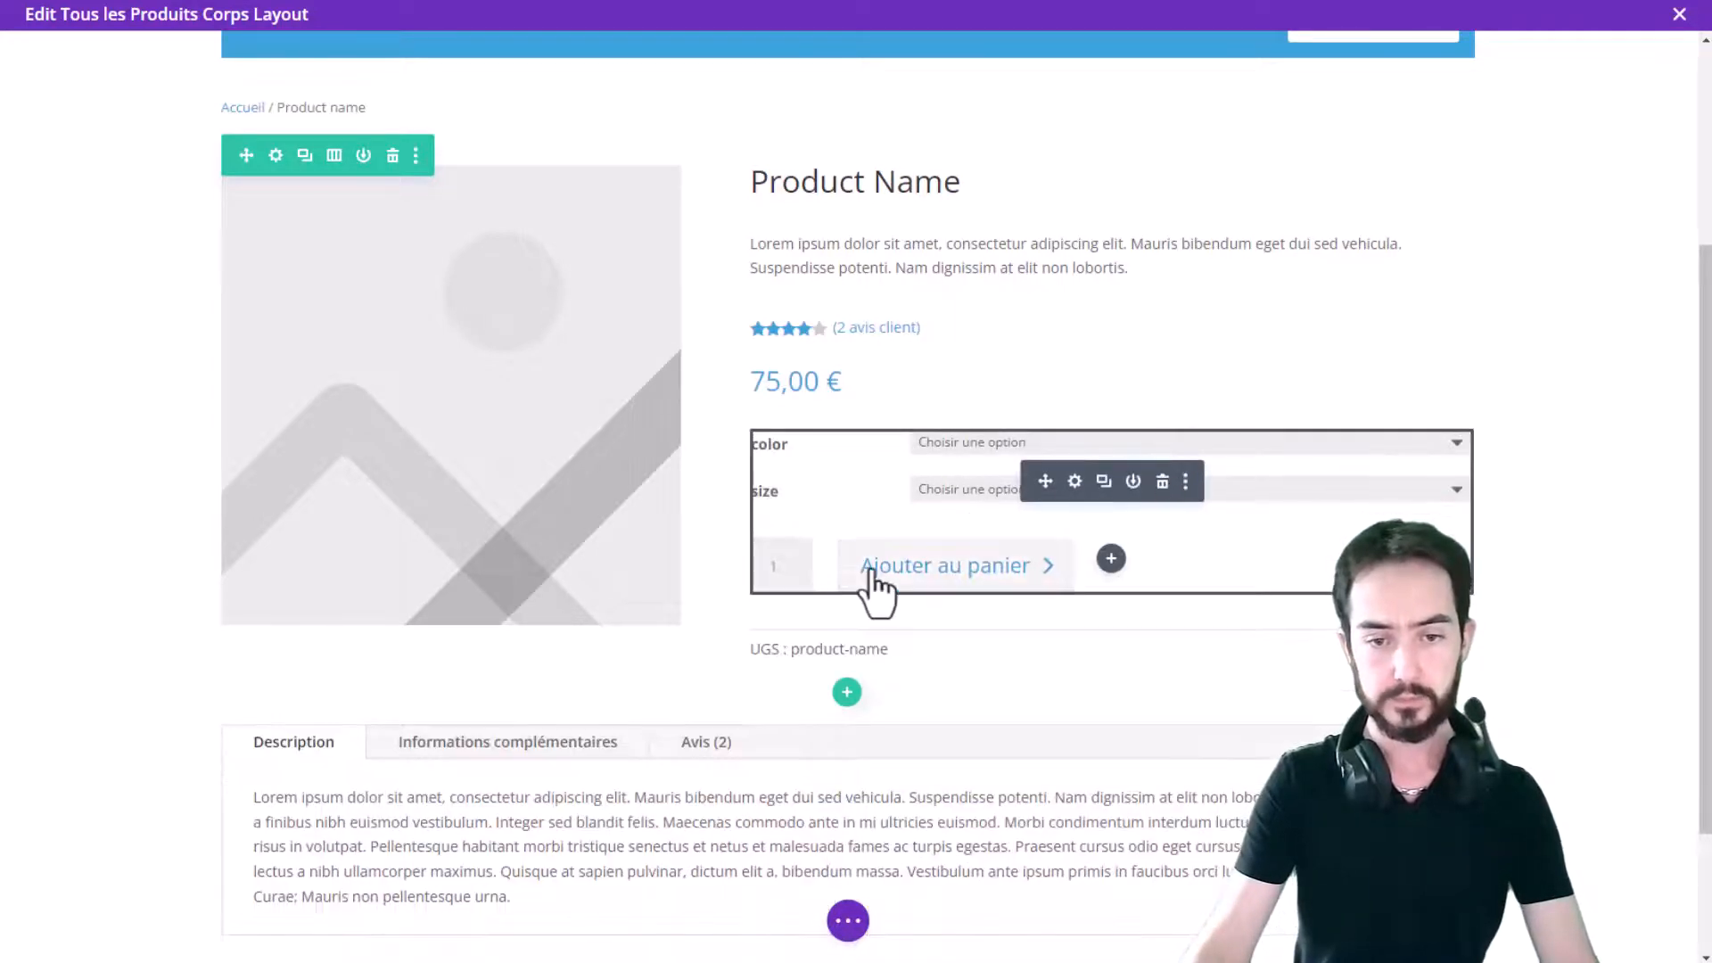
click(848, 921)
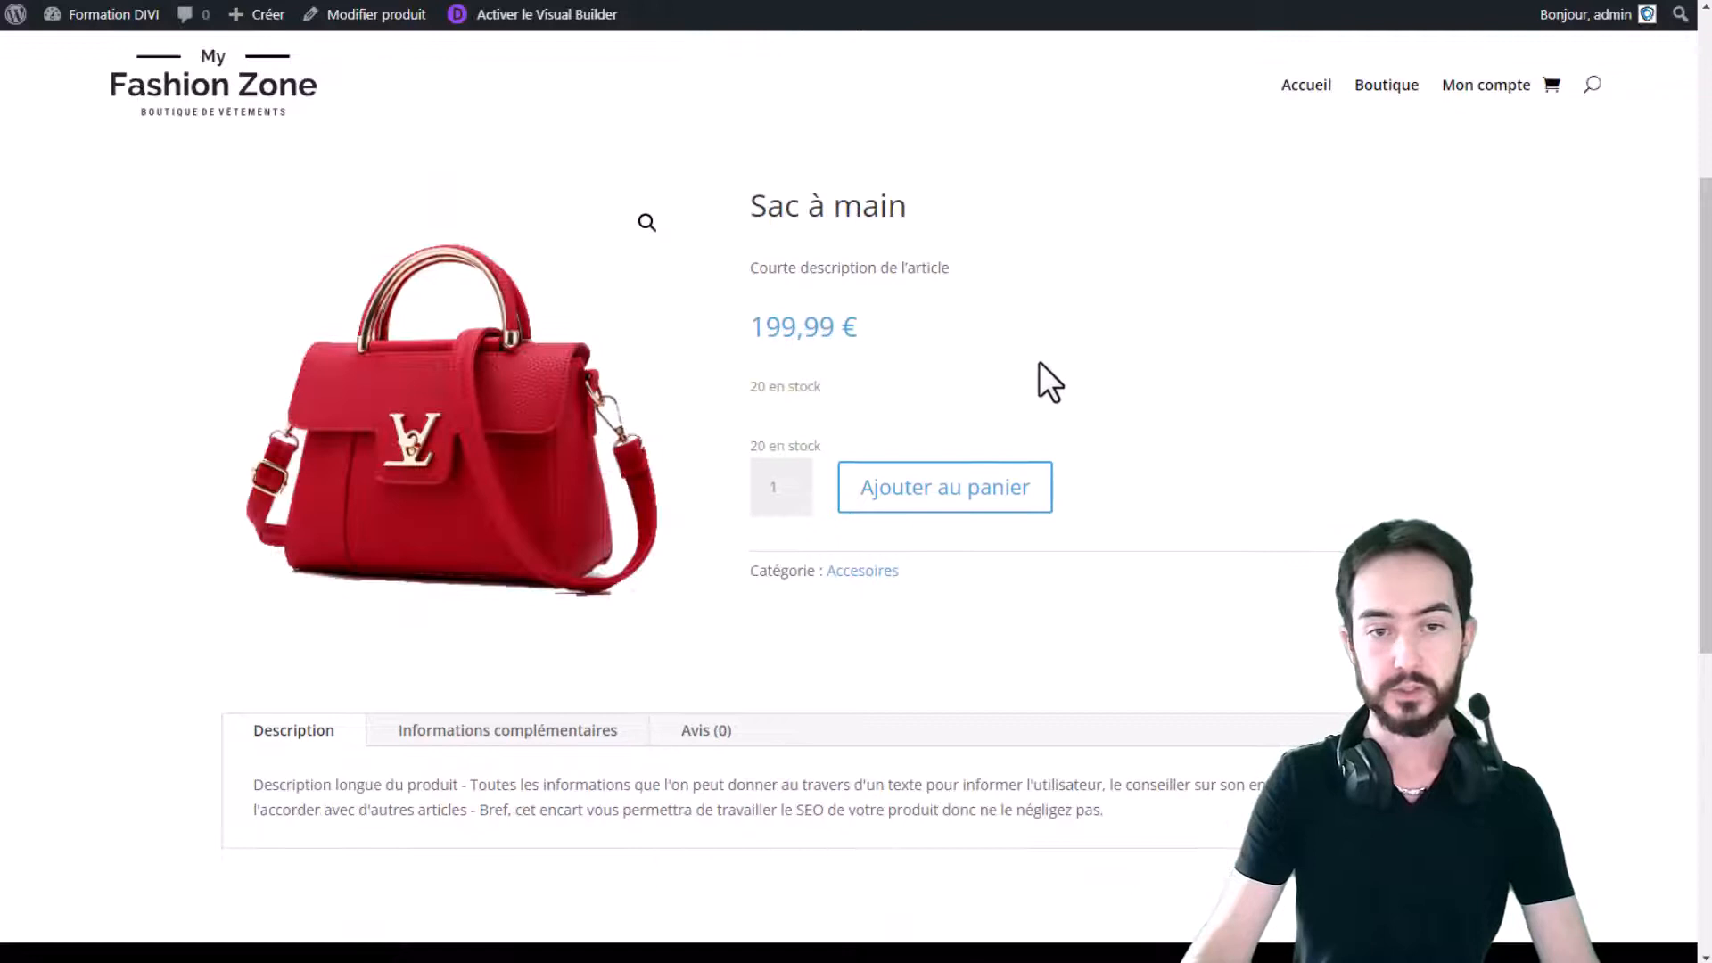
key(F5)
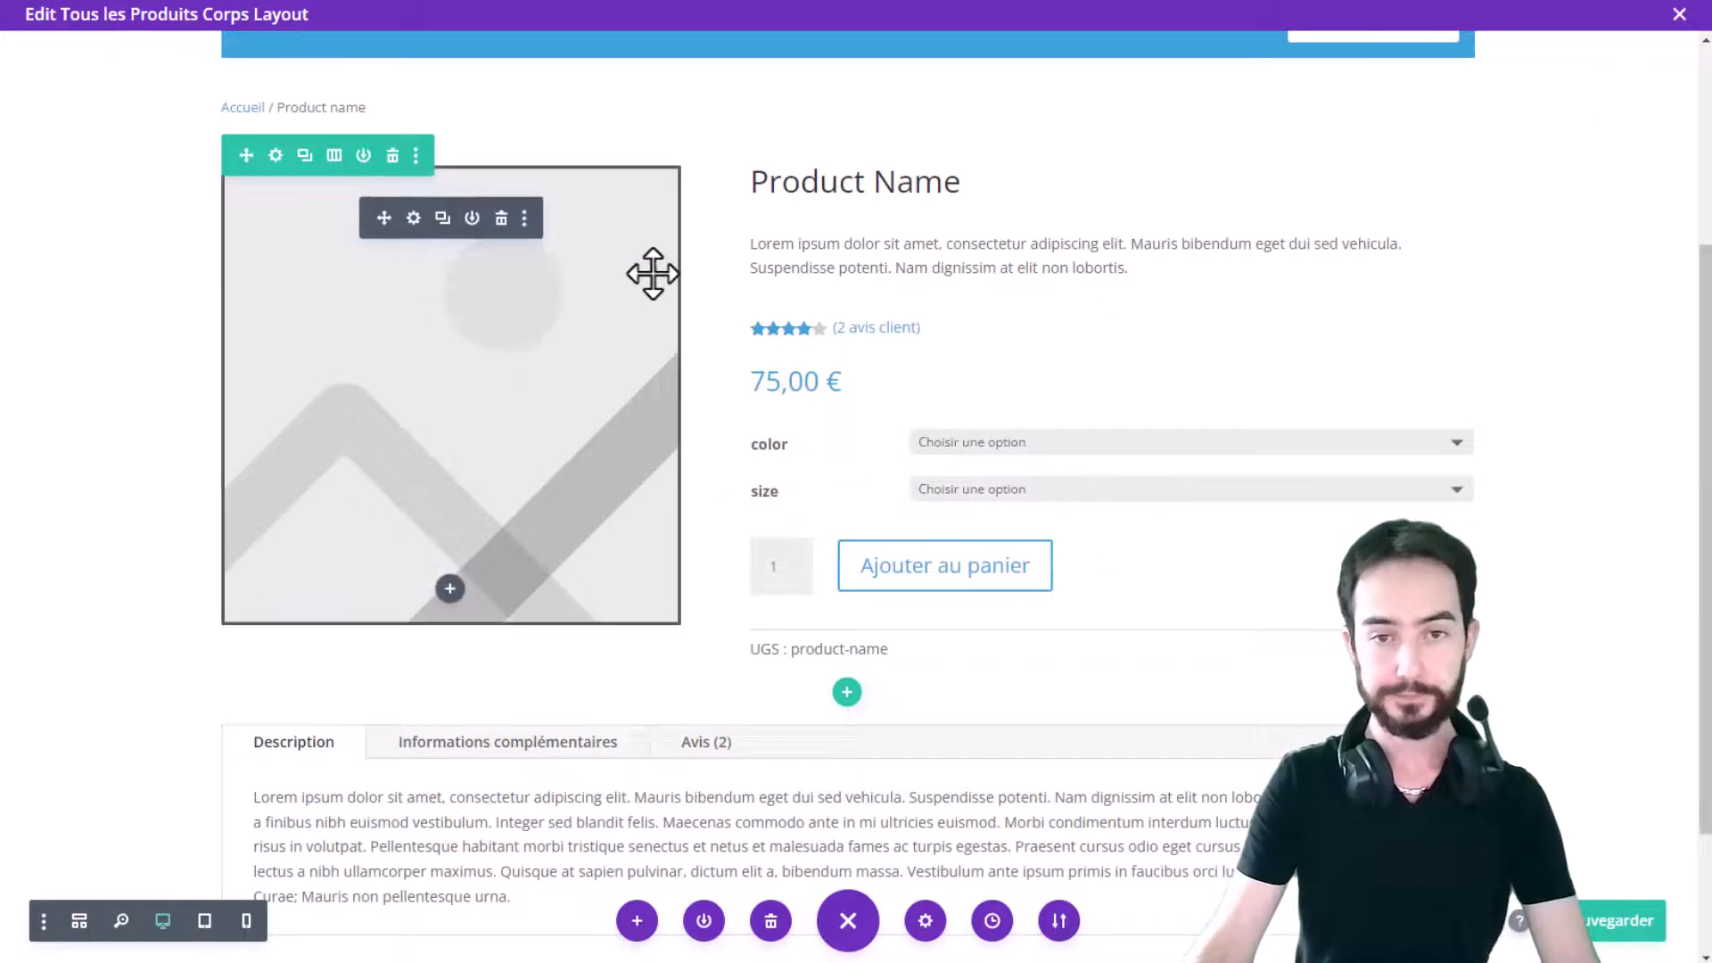
Review the product images module's product source, displayed elements and link settings, keeping Ce Produit as the source
click(413, 219)
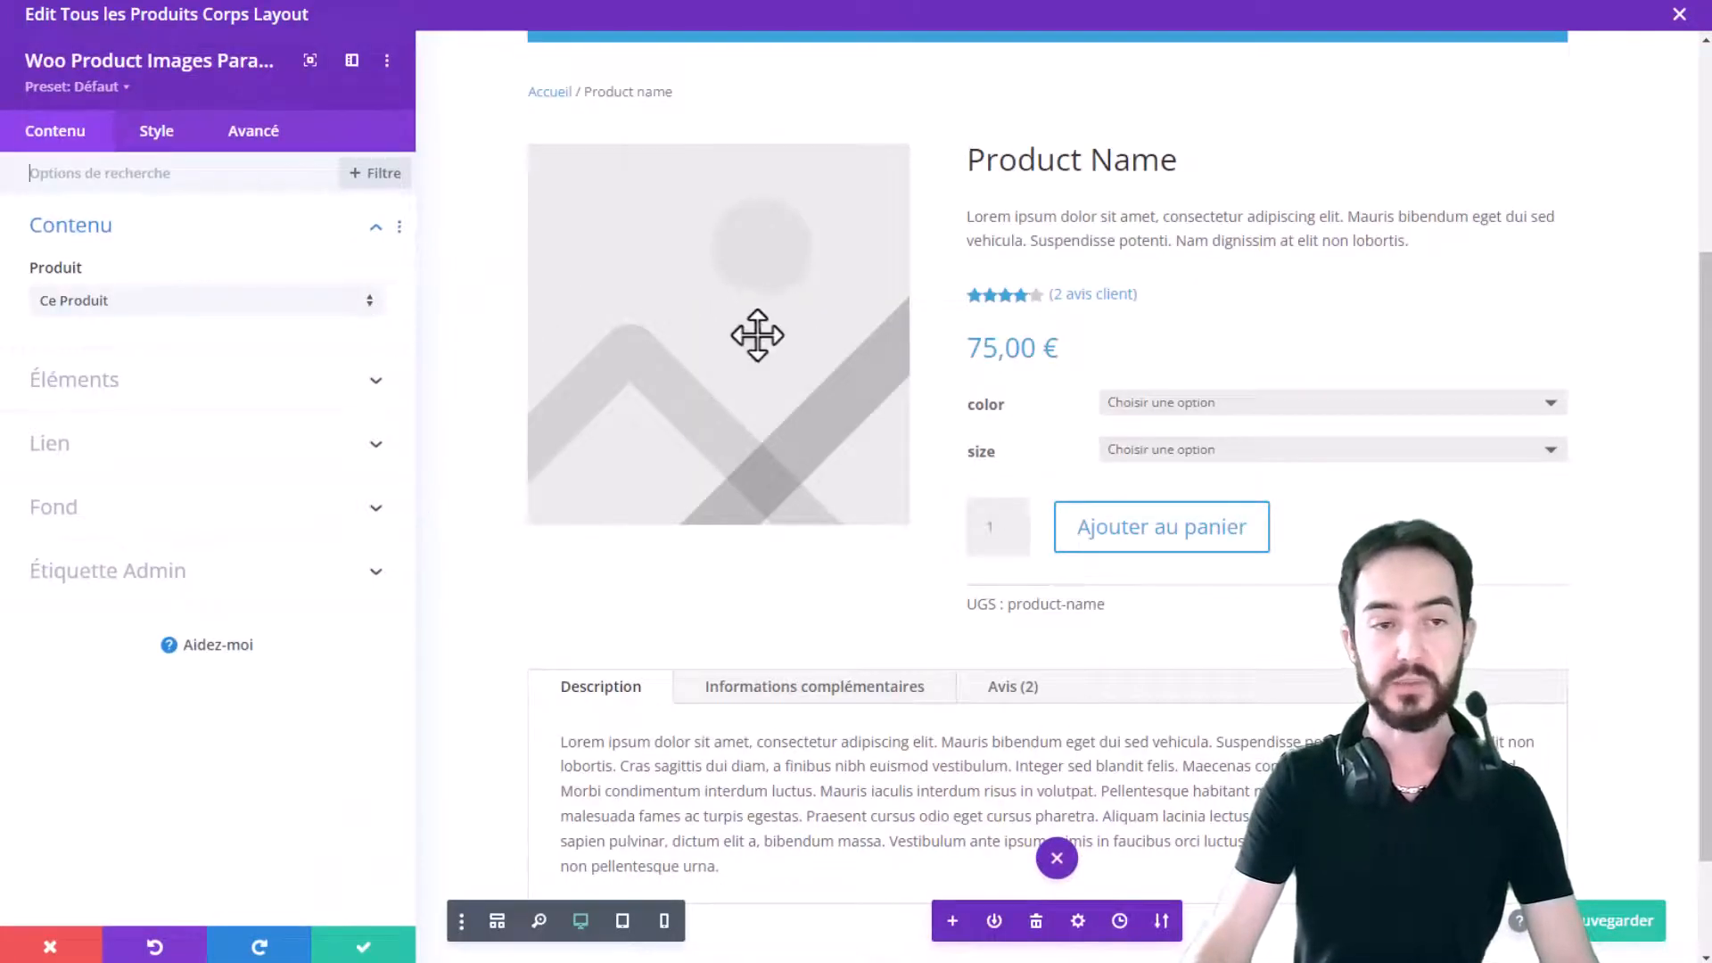
click(113, 305)
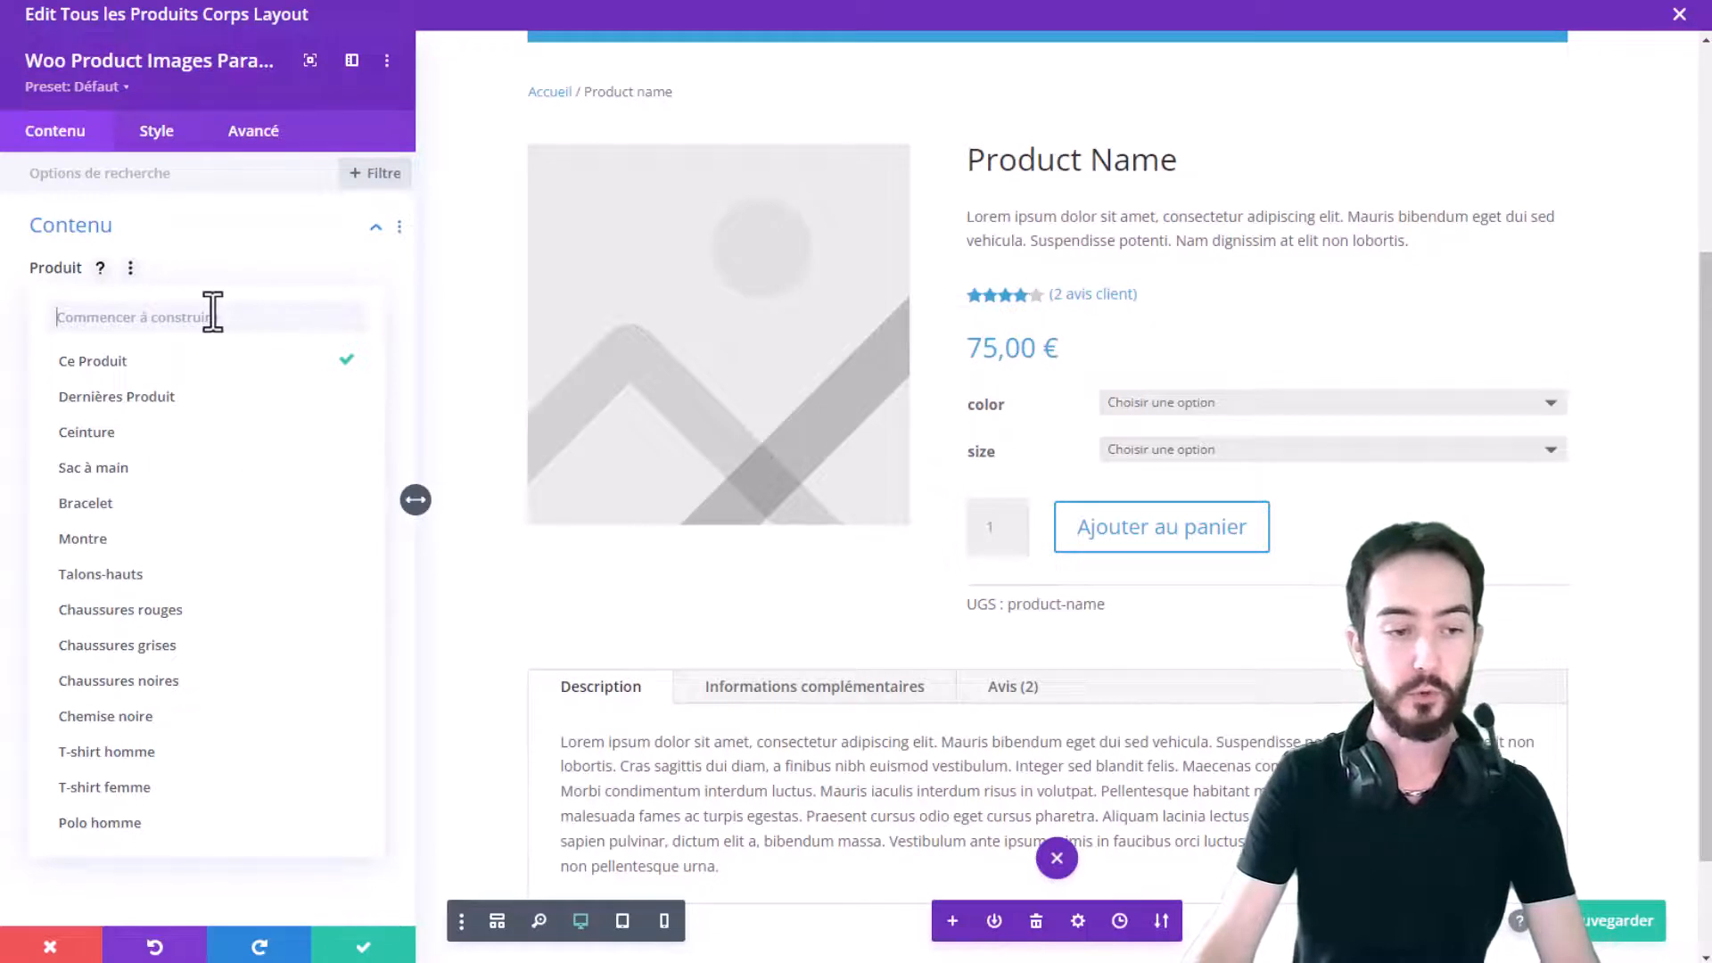
click(223, 364)
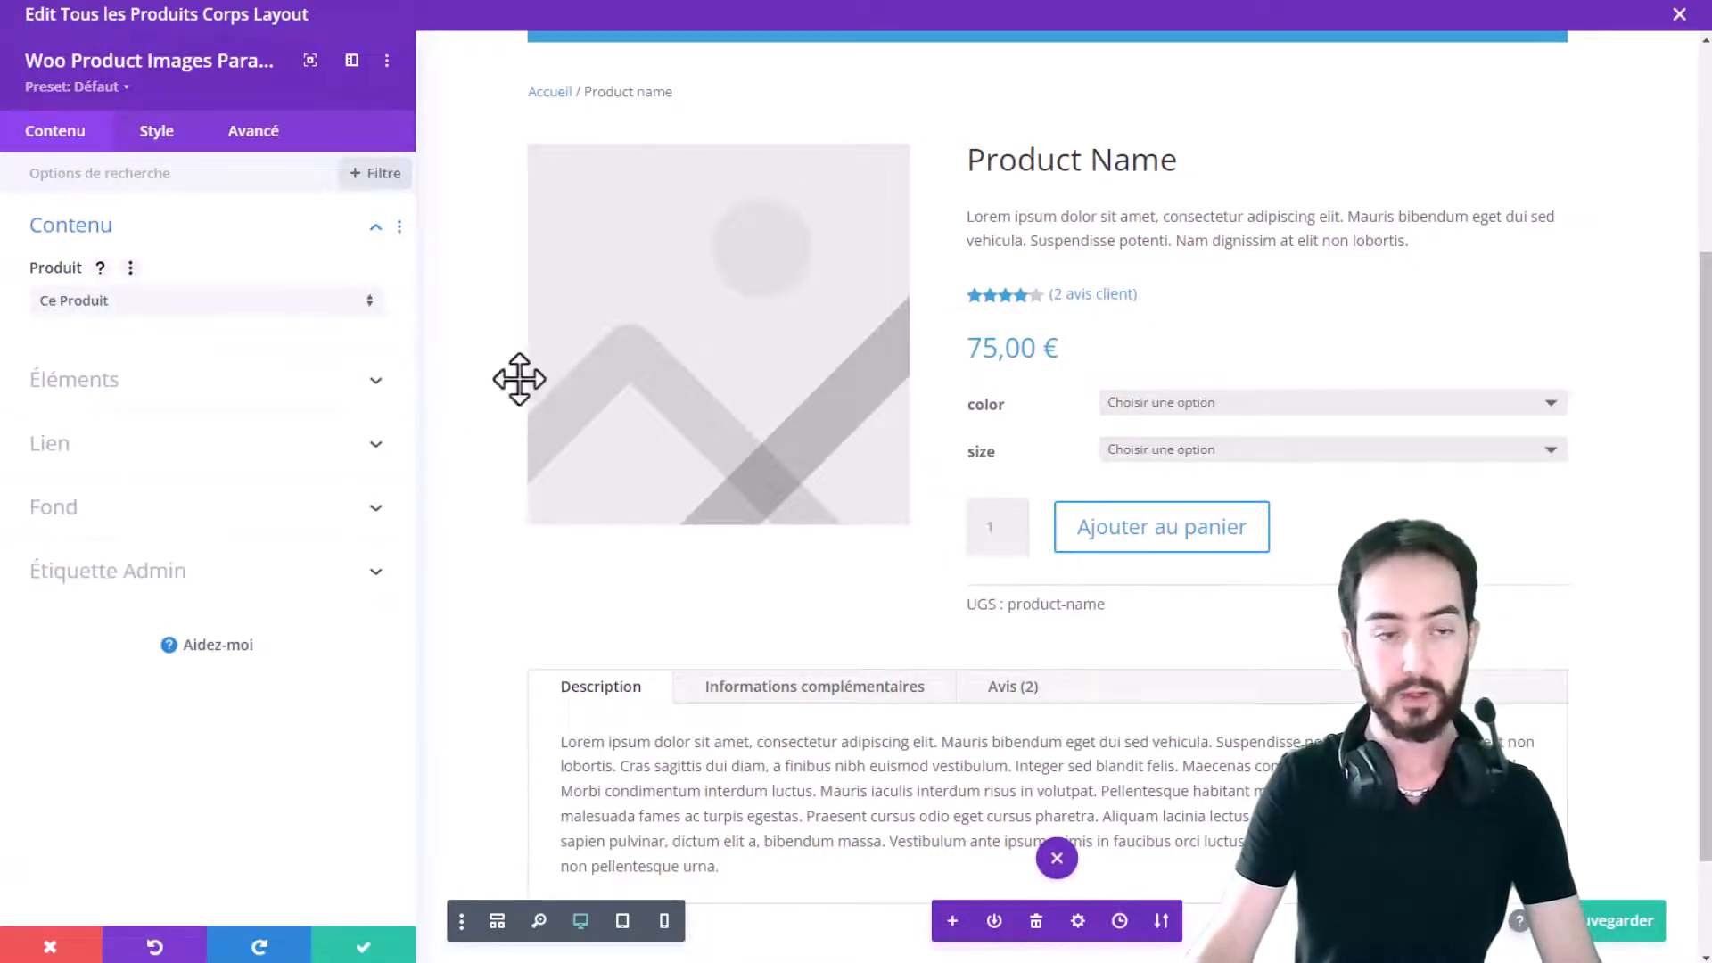
click(114, 380)
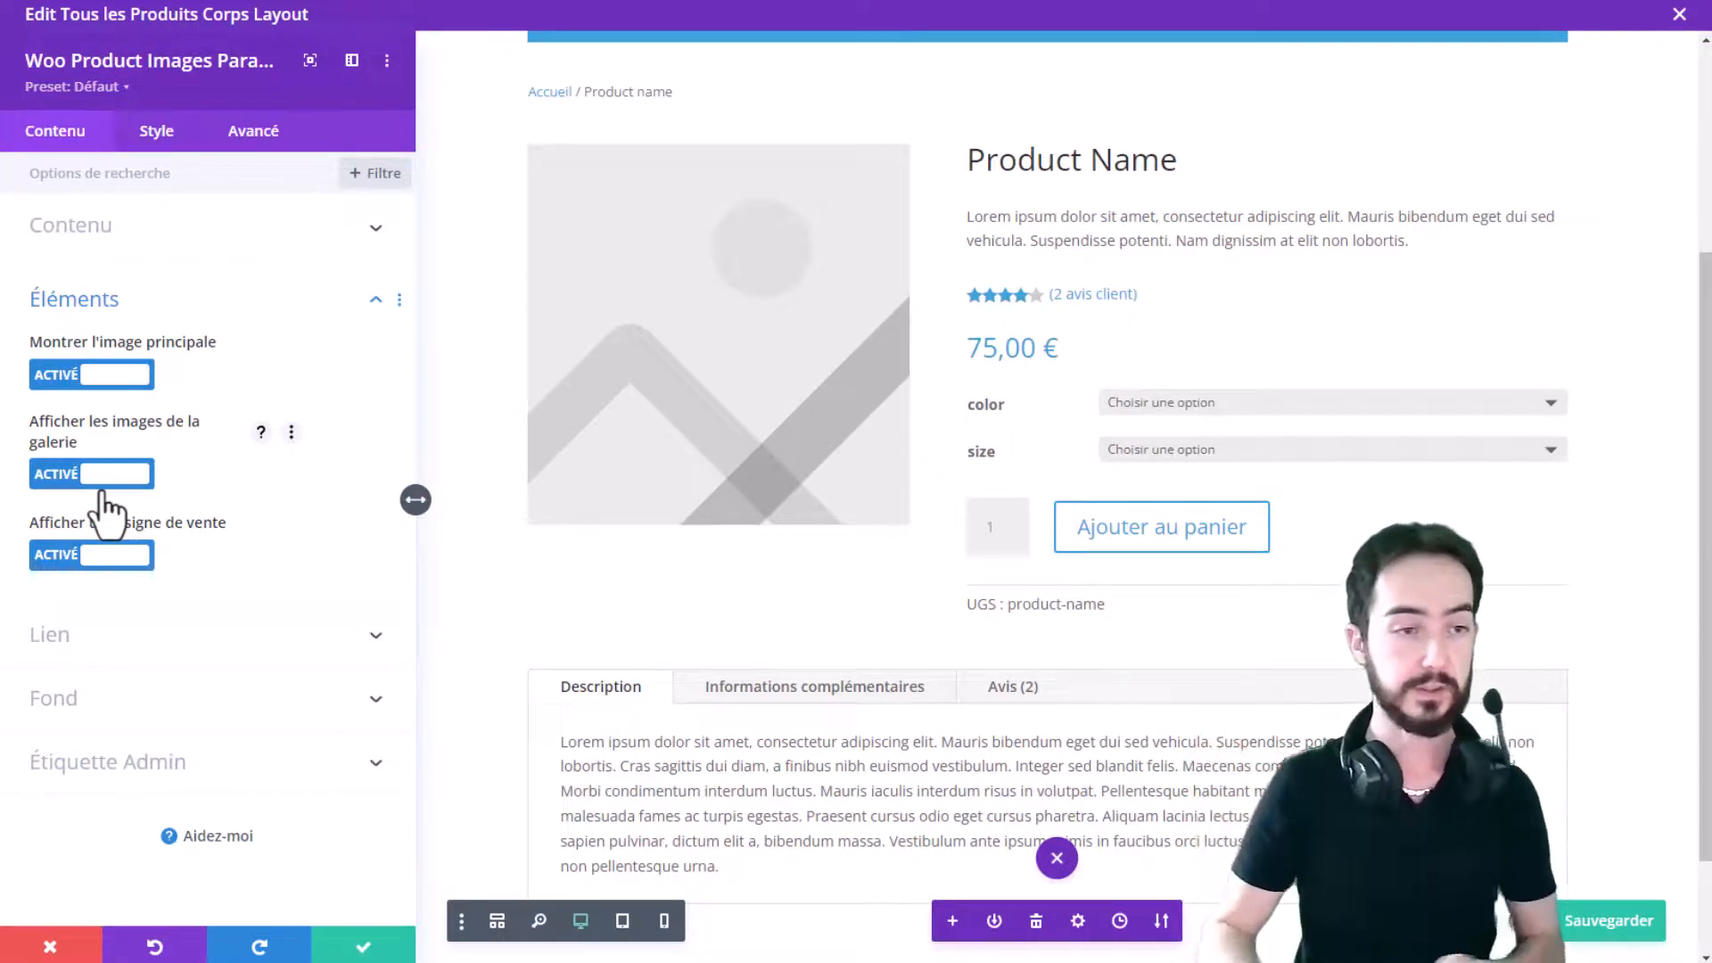
click(124, 635)
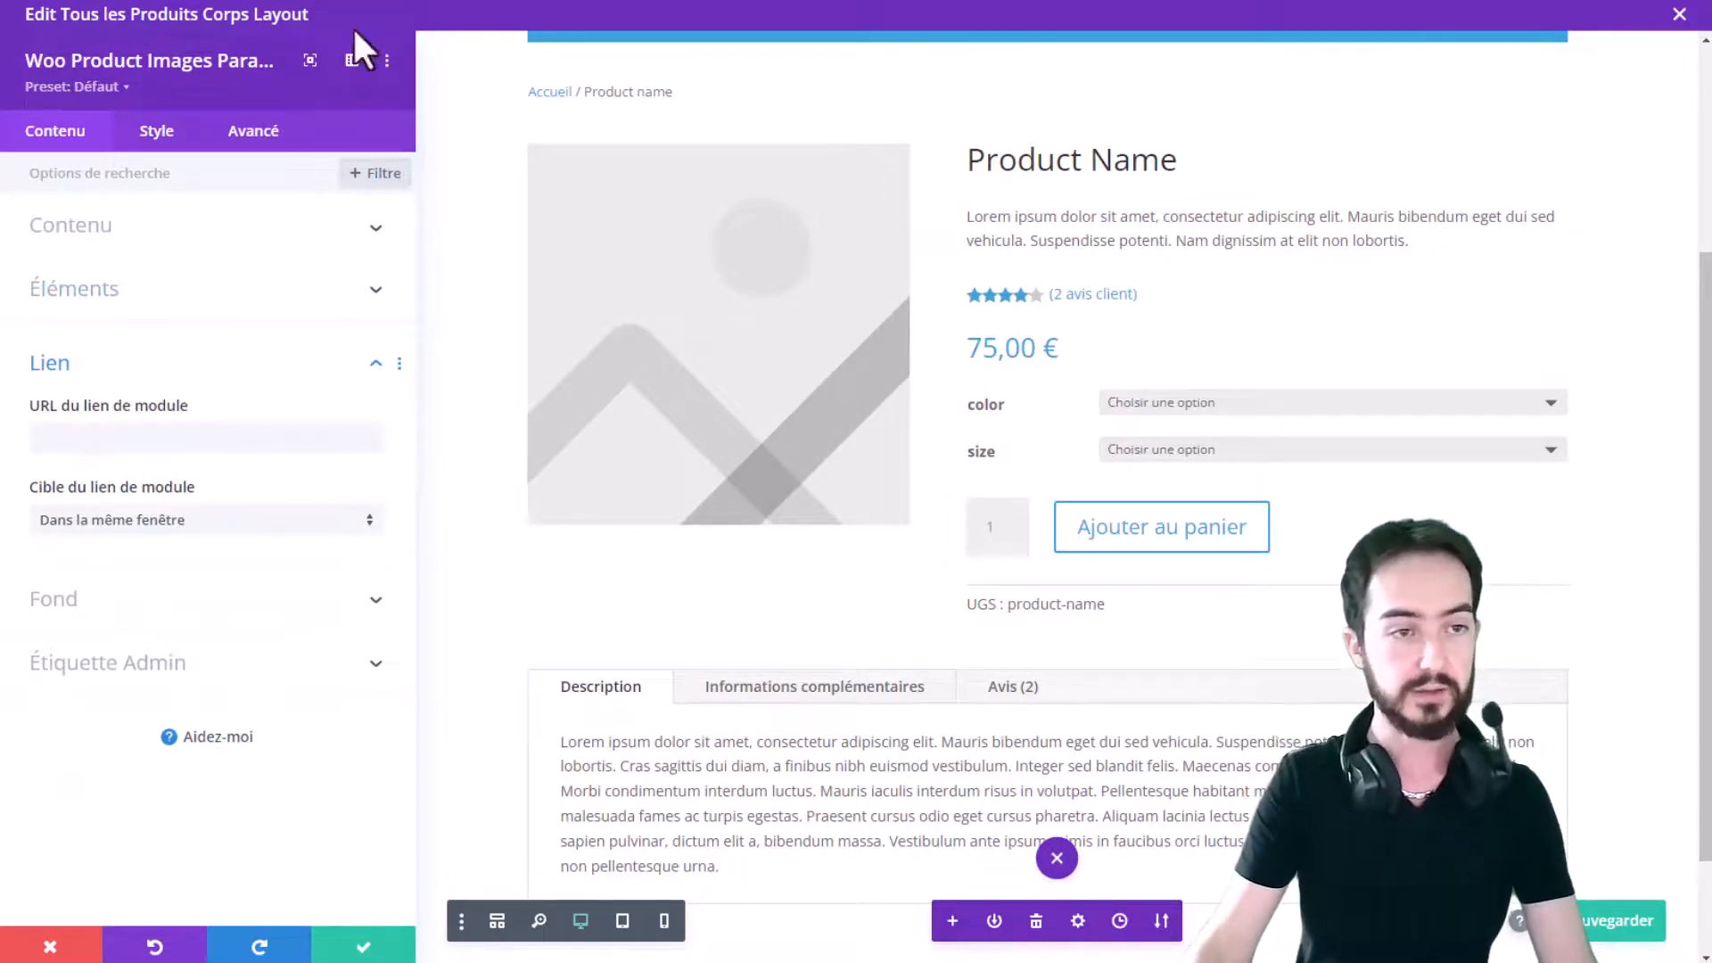
click(365, 947)
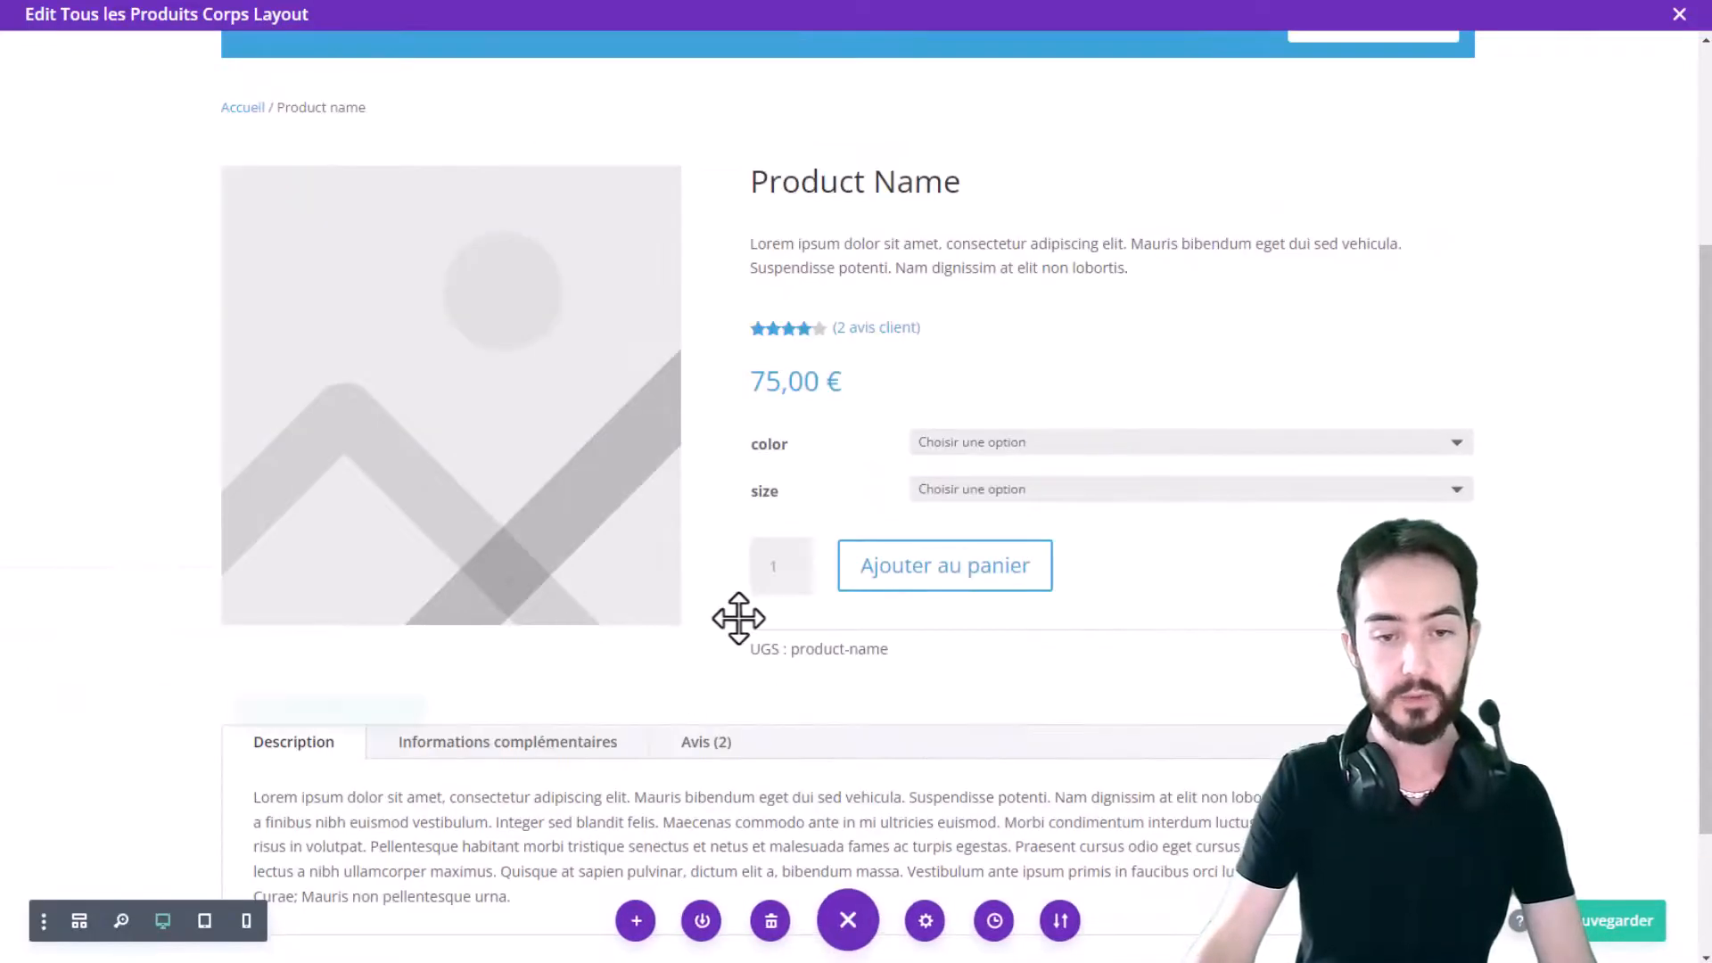
Review the style options of the Woo Product Tabs module below the product details, and close its settings
scroll(738, 618, down, 2)
click(806, 597)
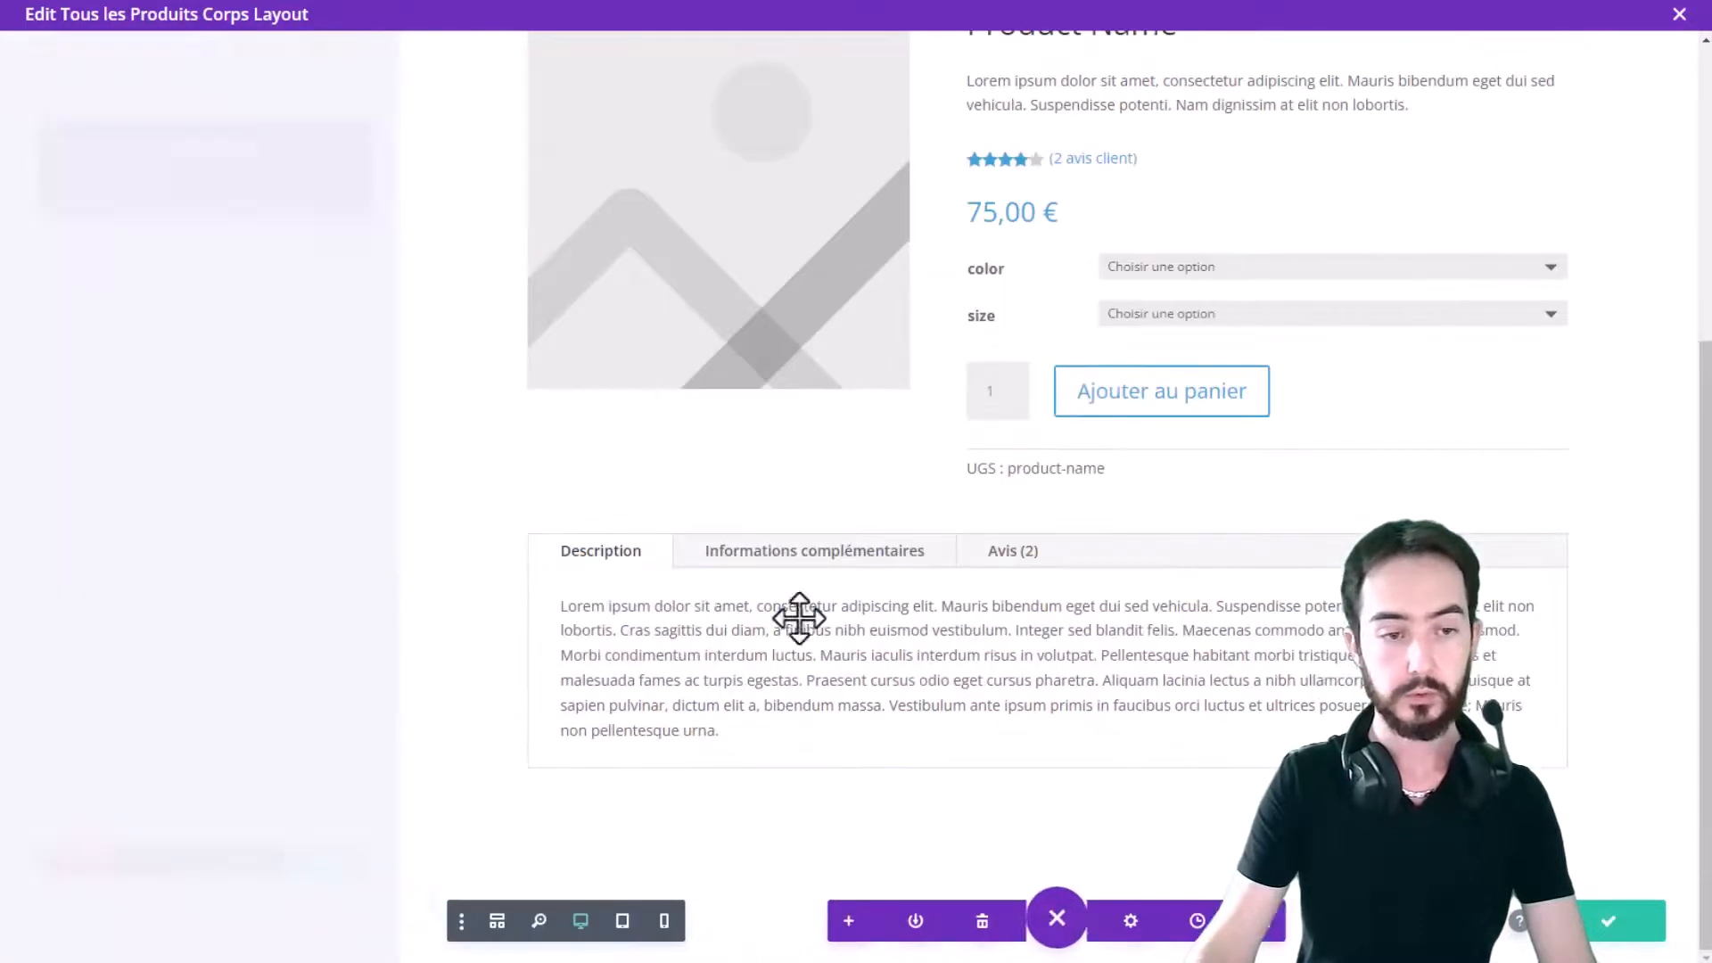
click(145, 143)
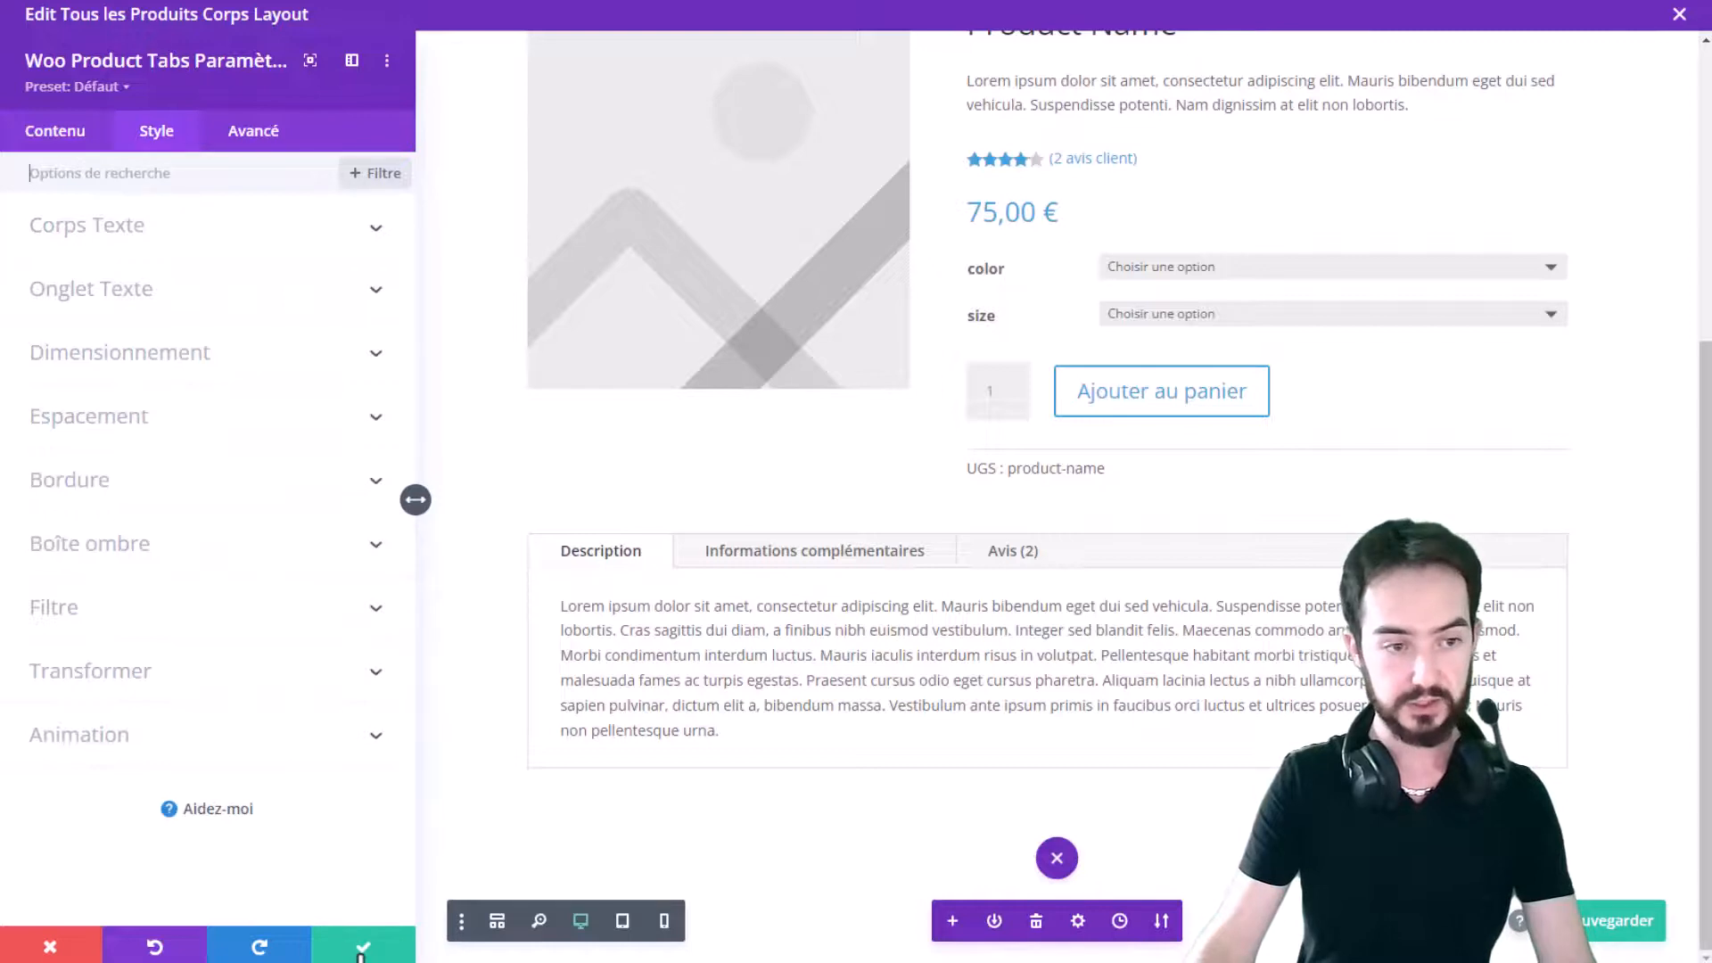
click(361, 952)
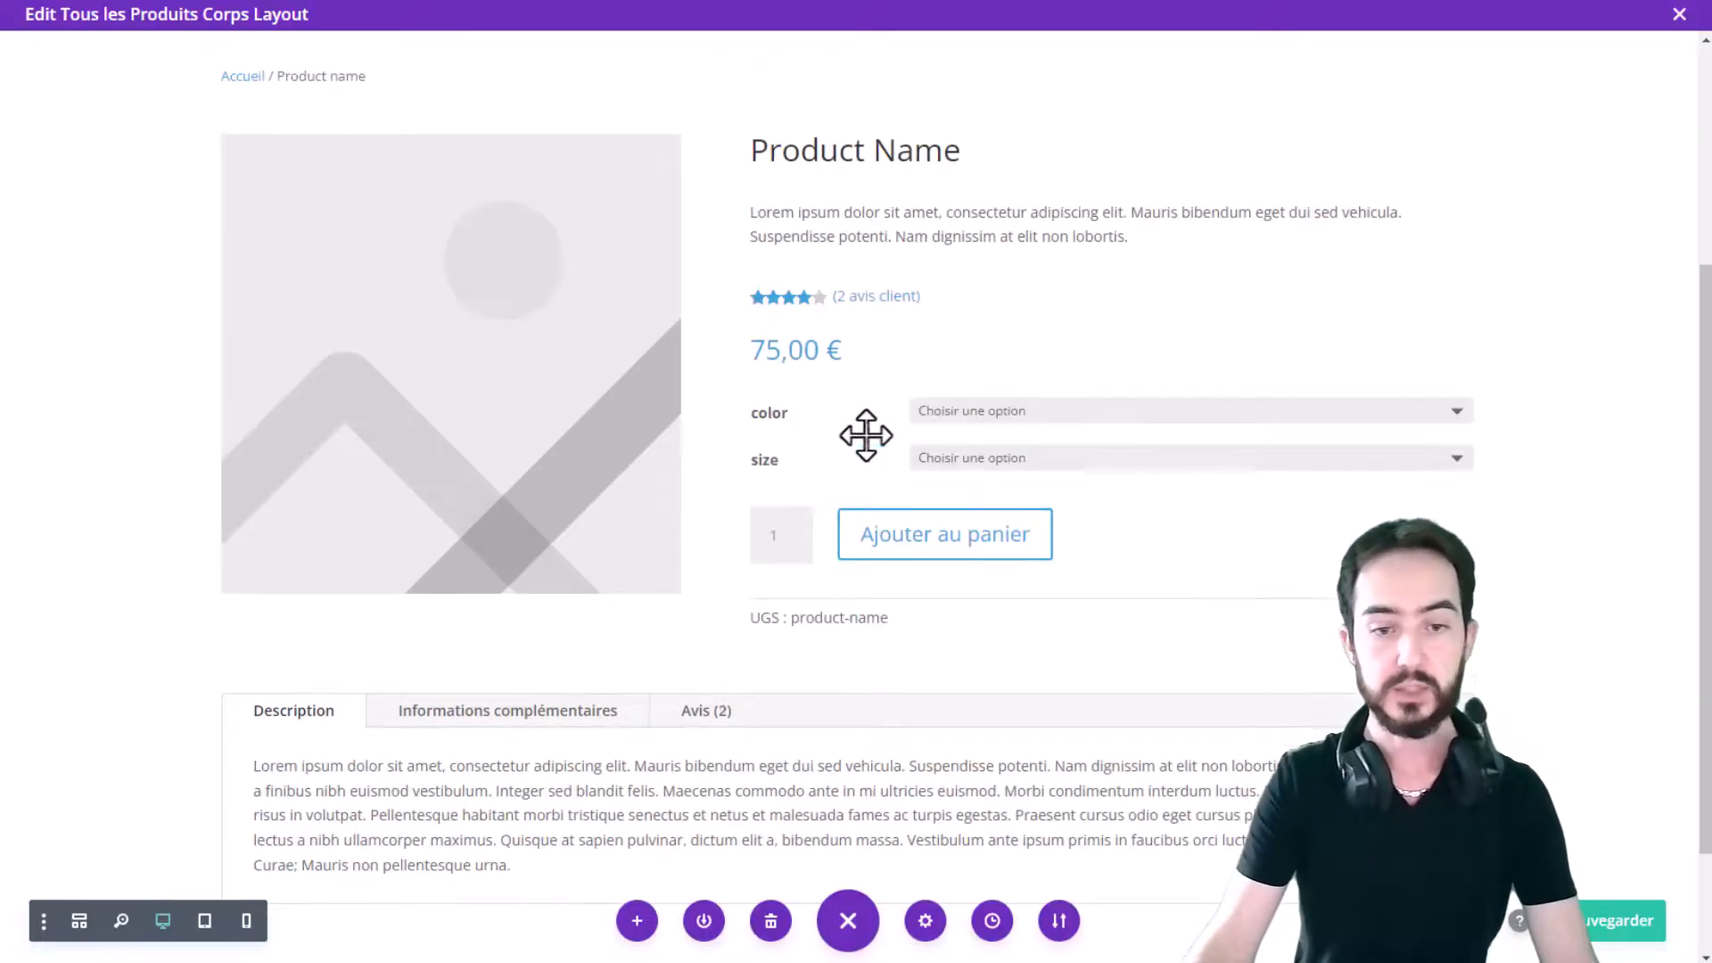
Switch to the live Sac à main product page and examine the Avis section of its product tabs
scroll(803, 499, down, 1)
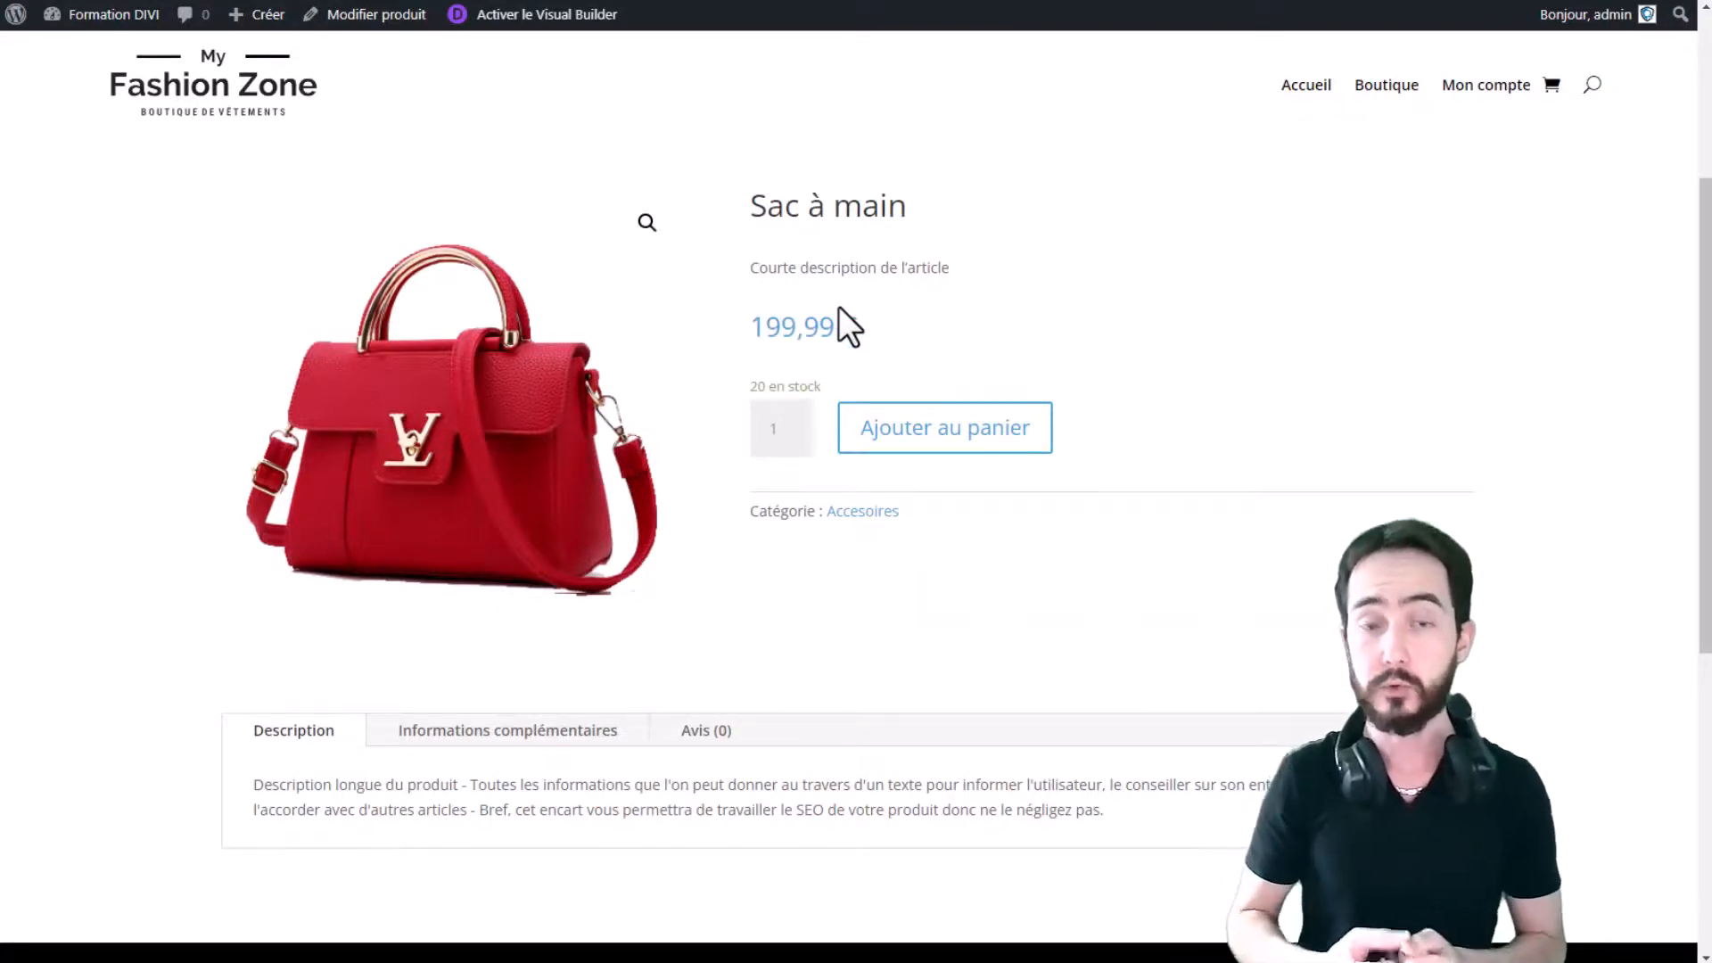
click(719, 724)
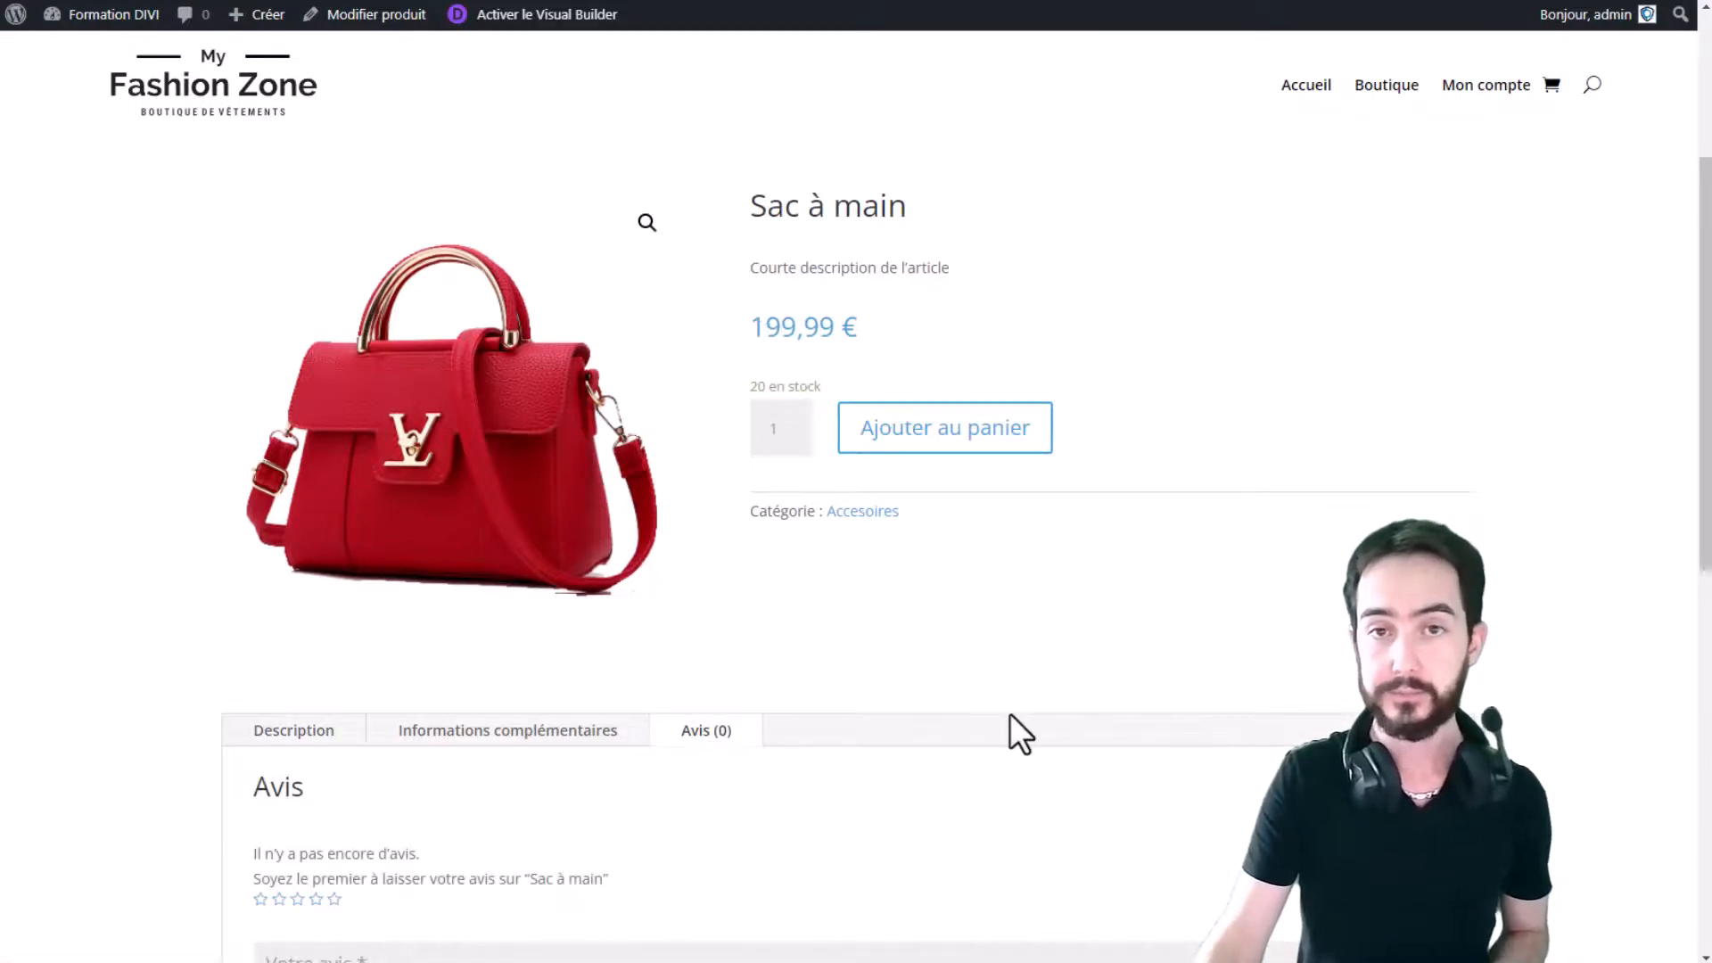
scroll(1102, 635, up, 2)
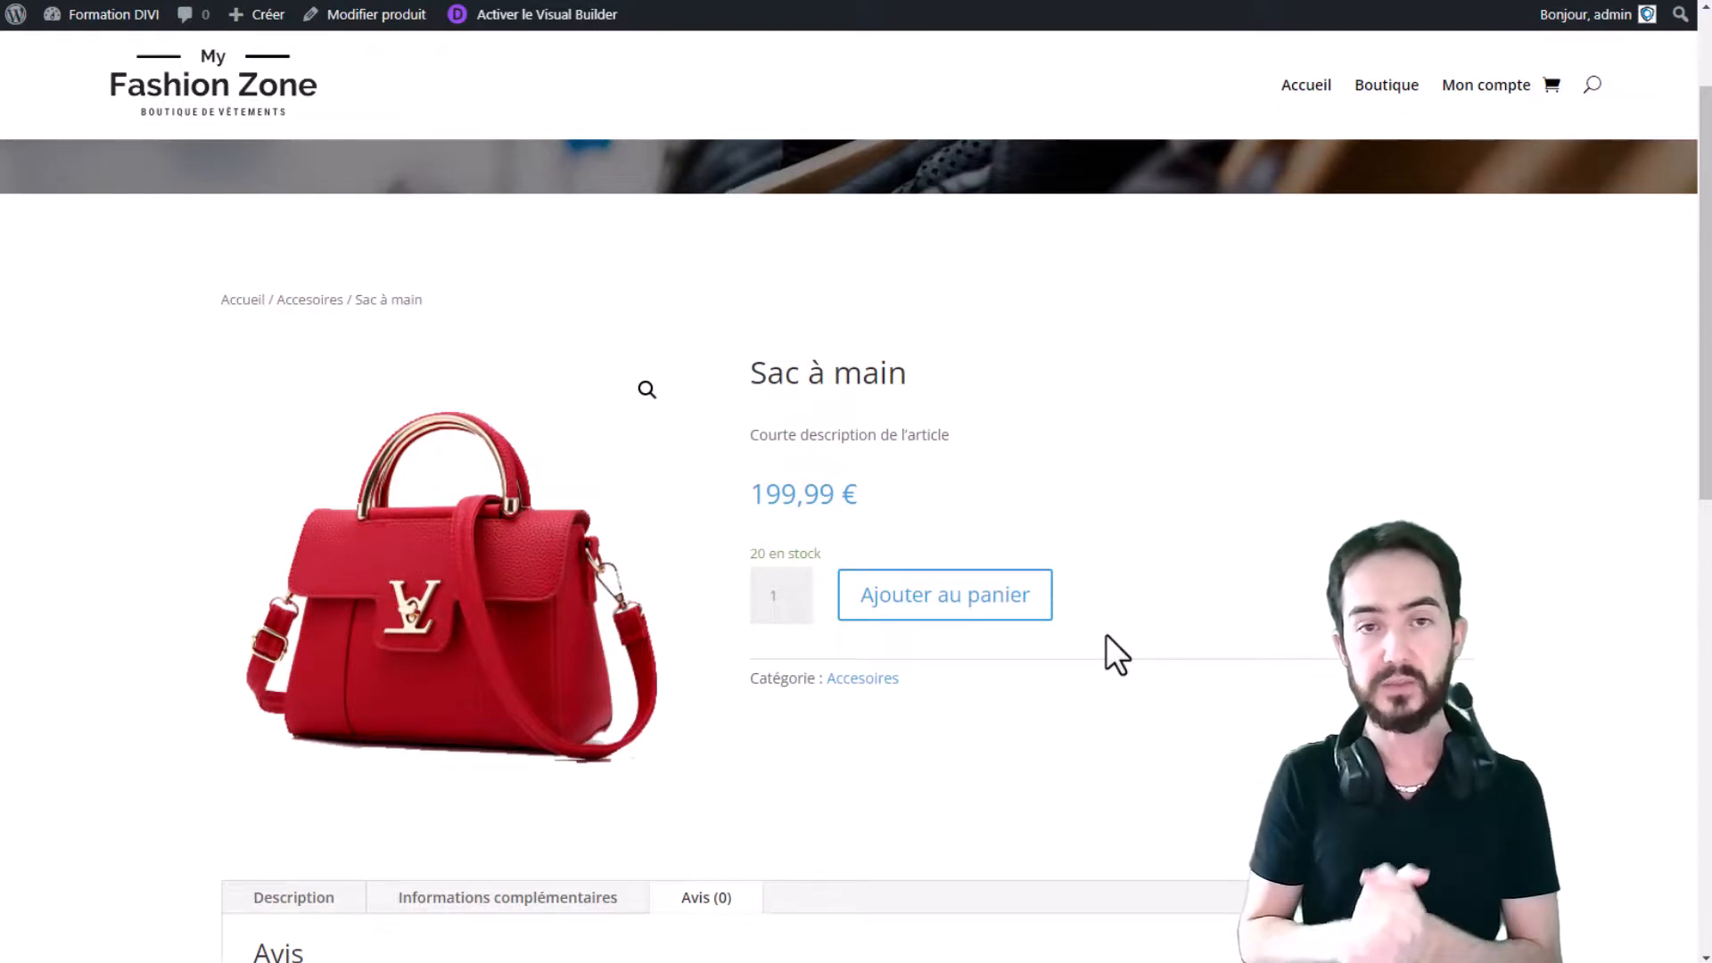
Open the Accesoires category page from the product page and look over its product listing
scroll(1162, 609, up, 2)
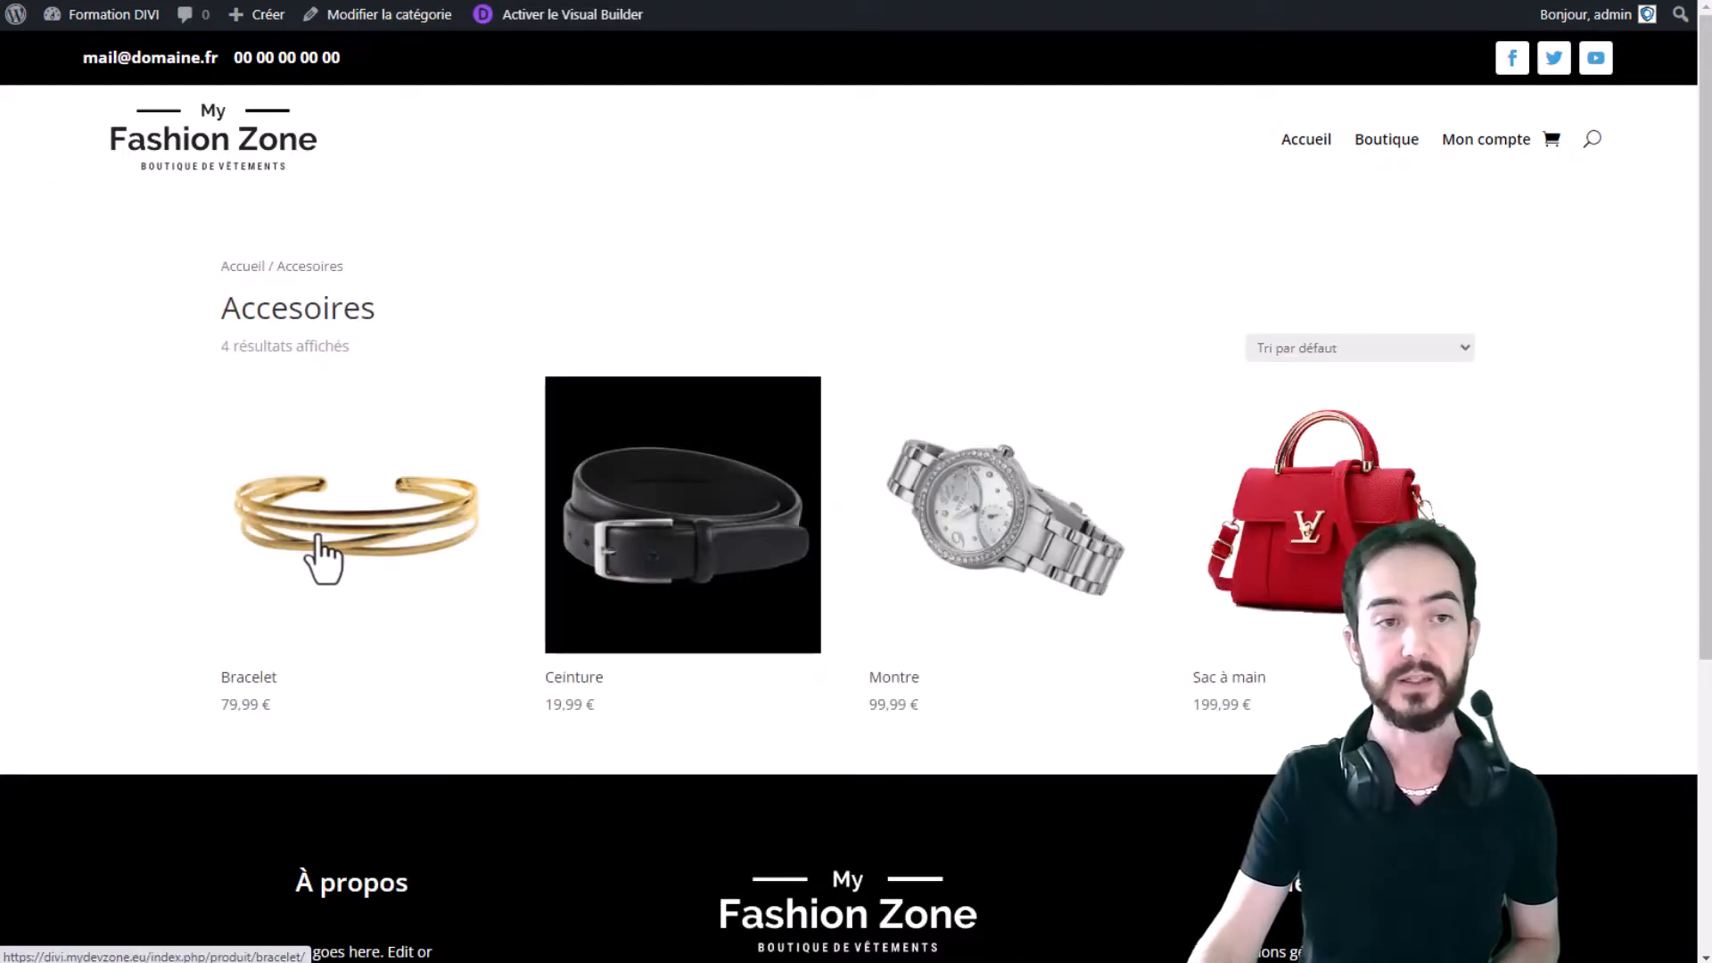
scroll(339, 562, down, 2)
scroll(588, 499, up, 2)
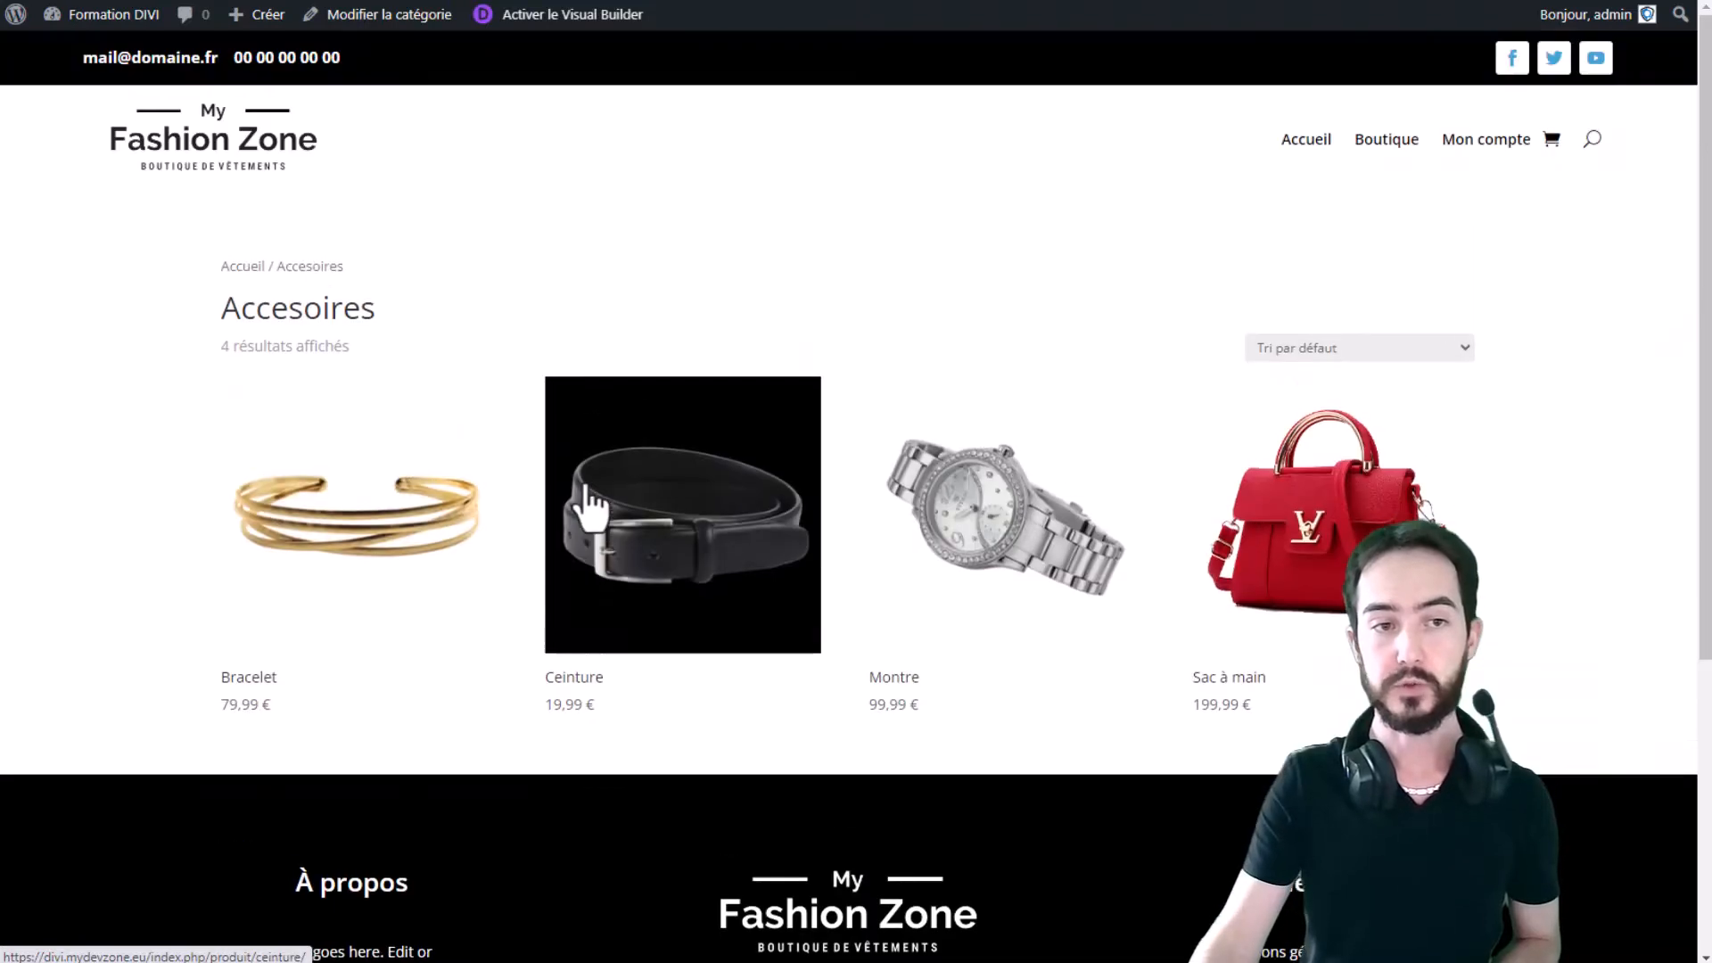